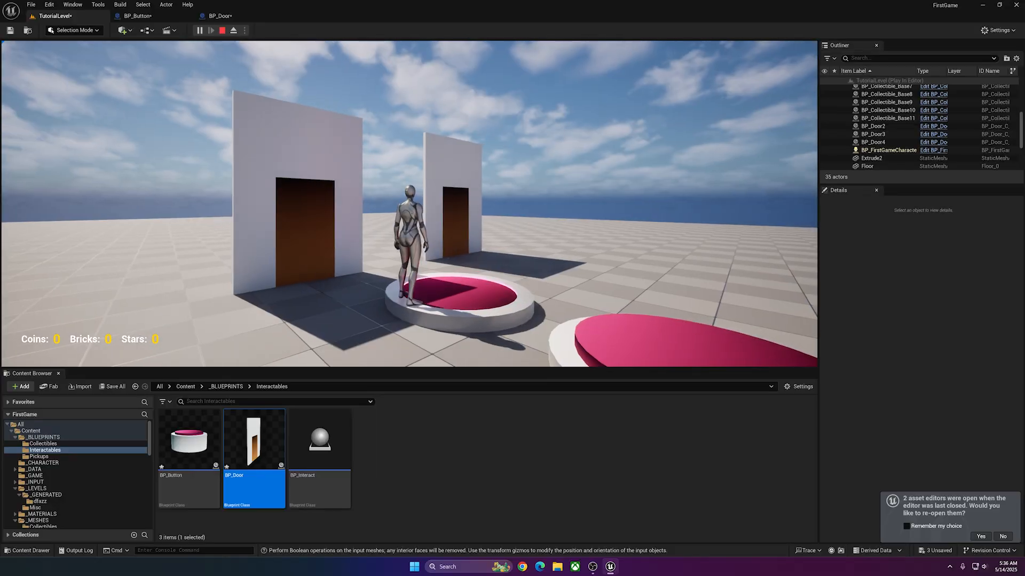
# Play-test the level by walking the character off the pink button and past the opened door.
pyautogui.press('w')
pyautogui.press('w')
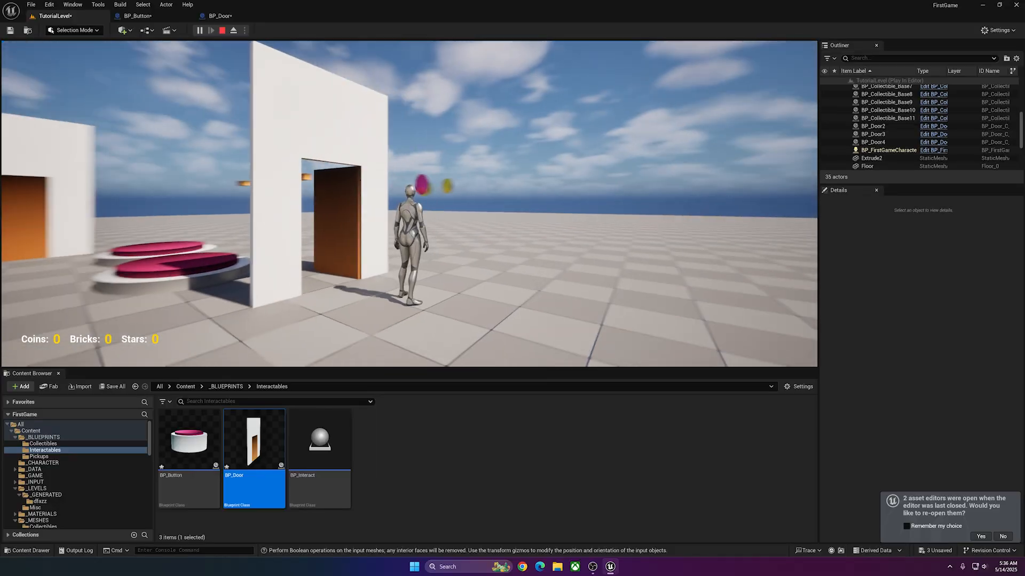
pyautogui.press('w')
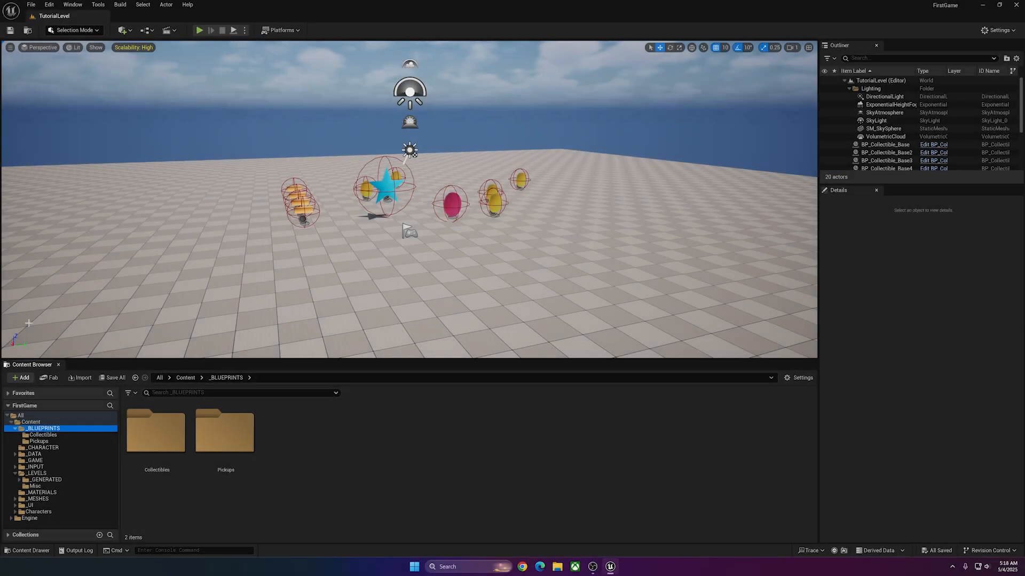
# Create a folder named Interactables inside _BLUEPRINTS and open it.
pyautogui.rightClick(293, 431)
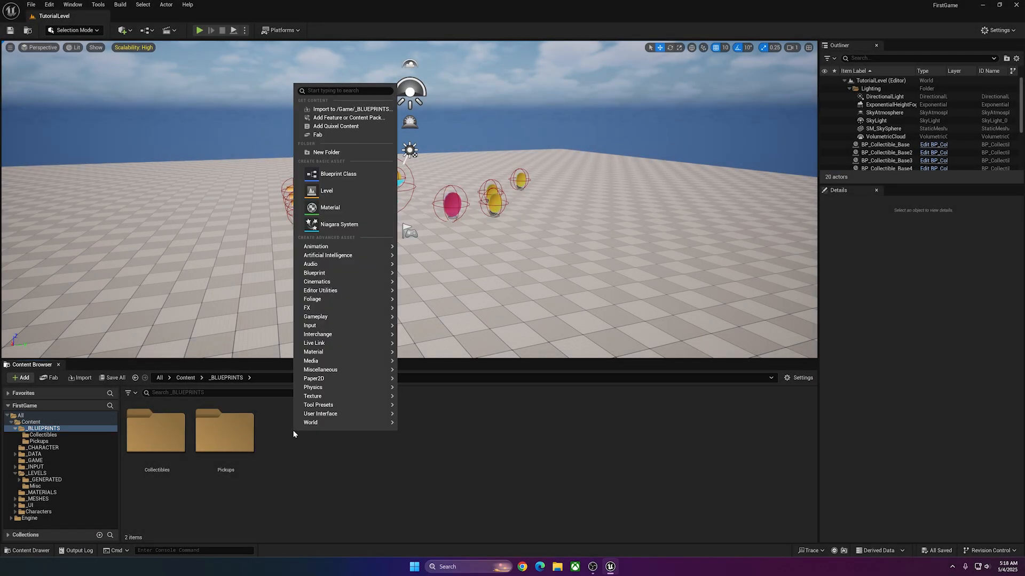
pyautogui.click(367, 152)
pyautogui.write('Intera')
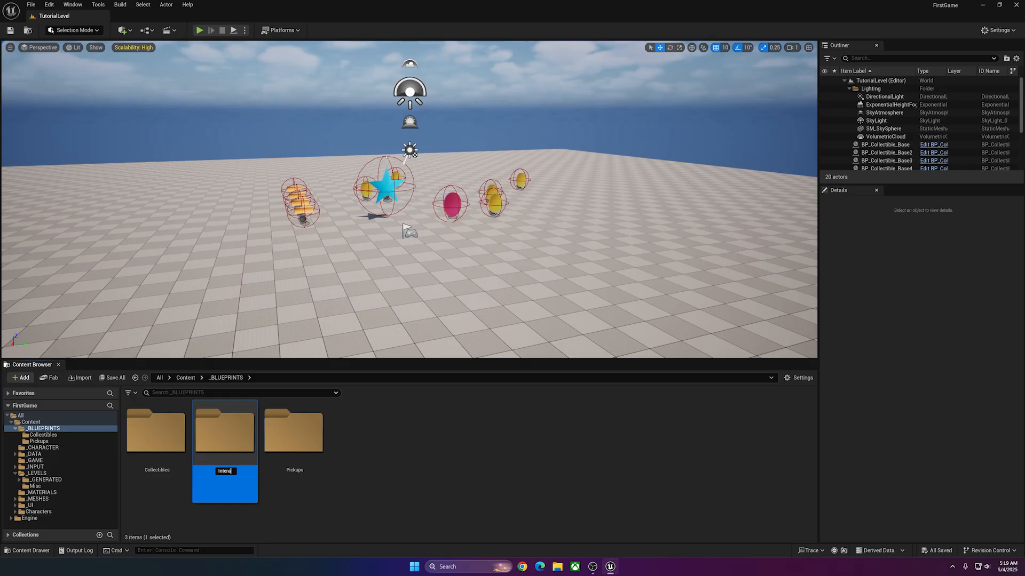
pyautogui.write('ctables')
pyautogui.press('Return')
pyautogui.doubleClick(213, 430)
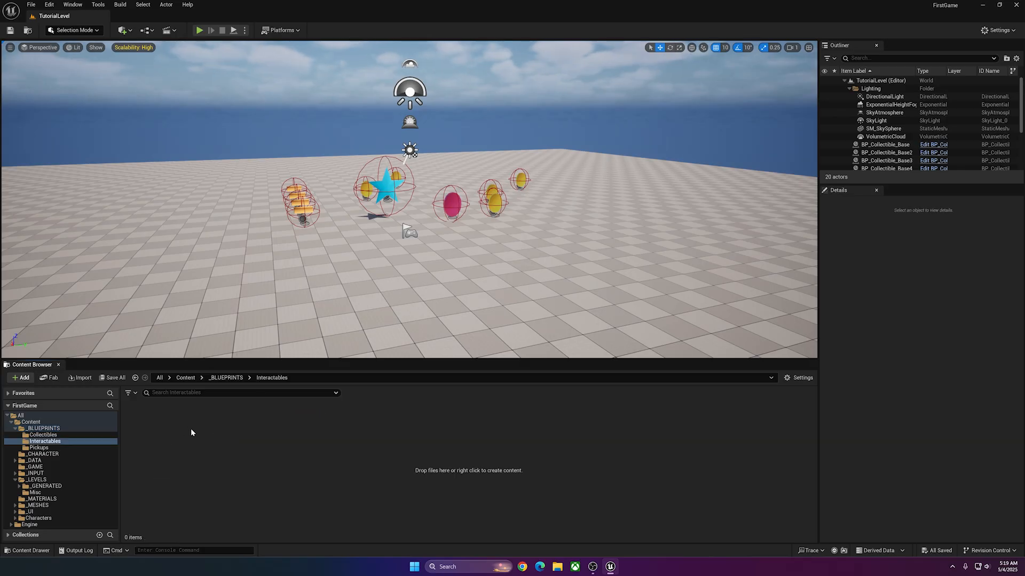
# Create an Actor-based Blueprint Class named BP_Interact in the Interactables folder and open it.
pyautogui.rightClick(181, 437)
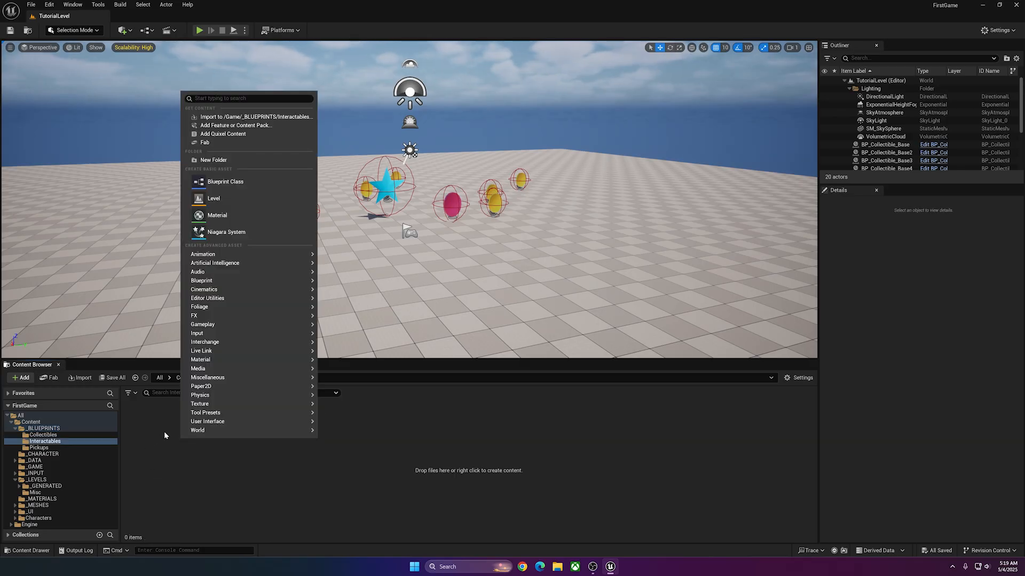
pyautogui.click(227, 182)
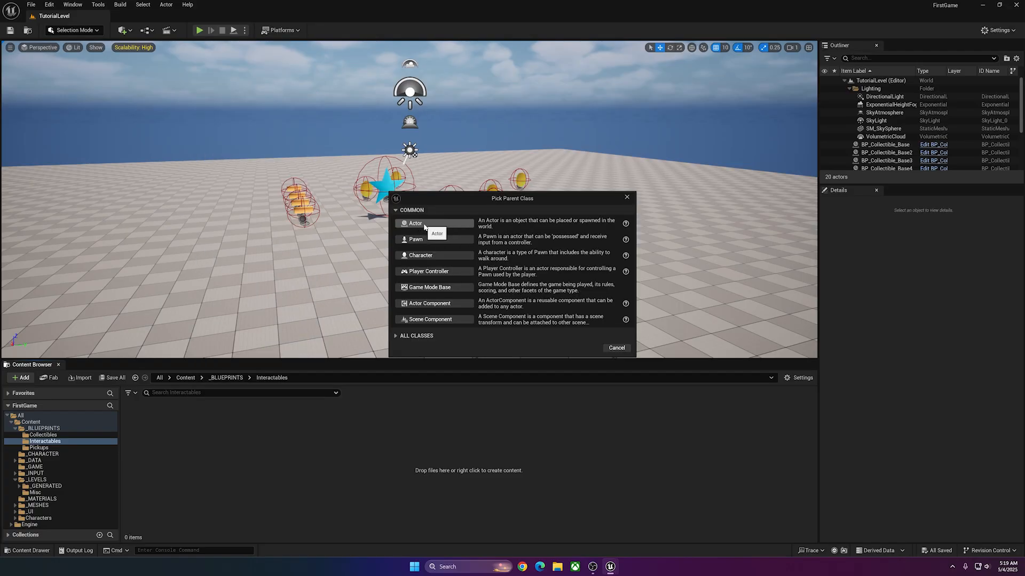
pyautogui.click(425, 224)
pyautogui.write('BP')
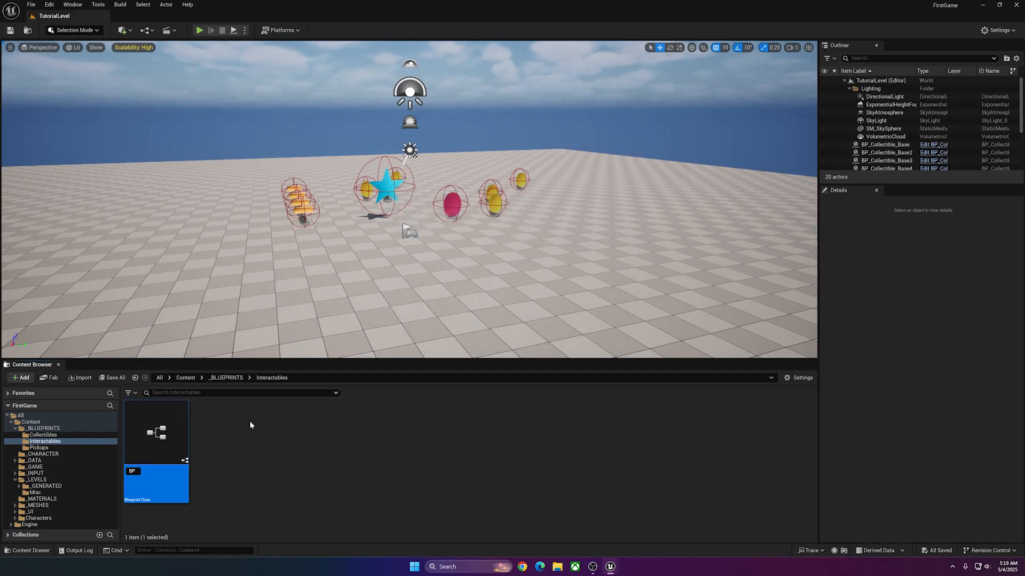
pyautogui.press('BackSpace')
pyautogui.press('BackSpace')
pyautogui.write('_I')
pyautogui.write('nterac')
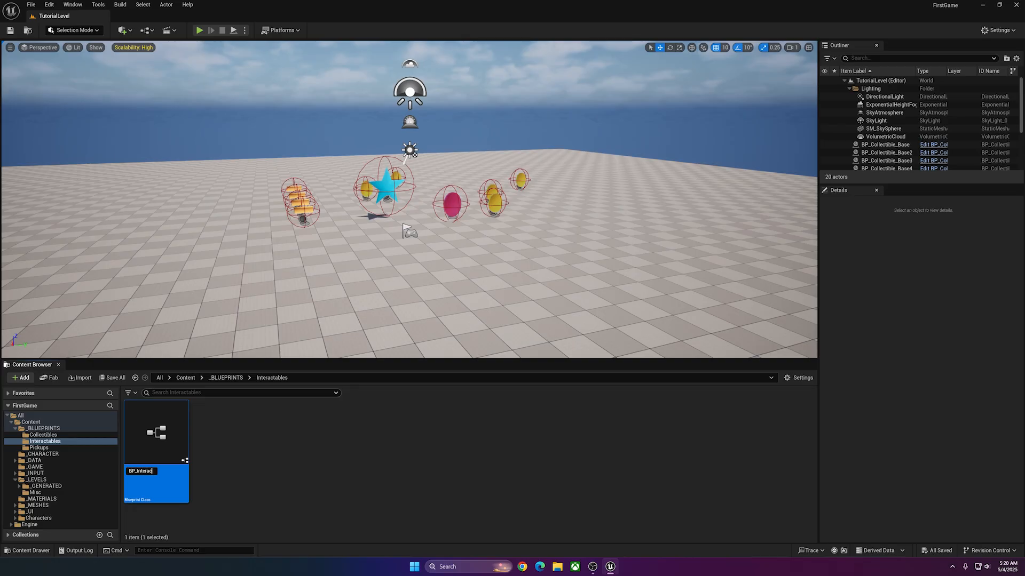
pyautogui.write('t')
pyautogui.press('Return')
pyautogui.doubleClick(157, 429)
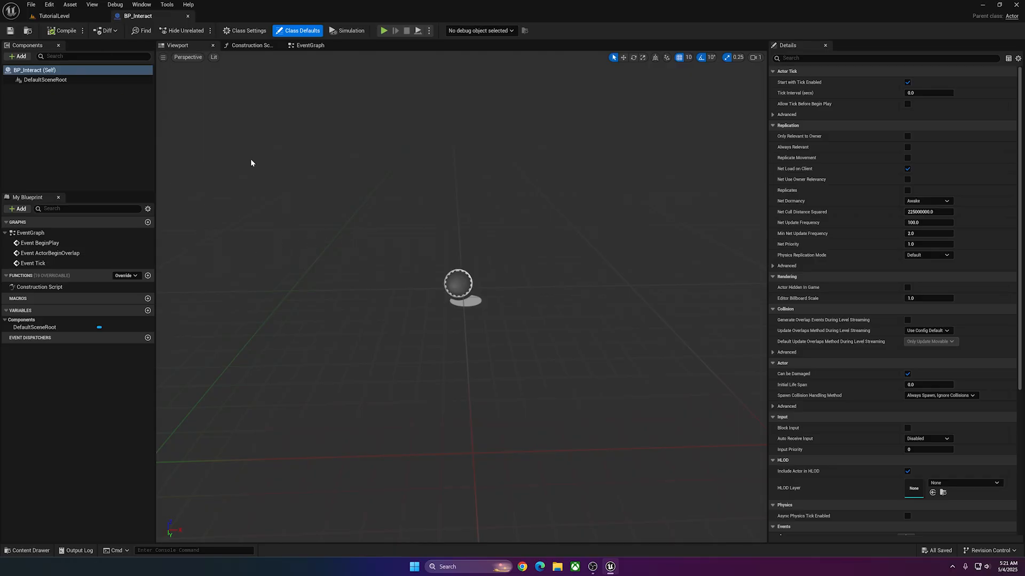
# Create a child Blueprint Class of BP_Interact named BP_Button and open it for editing.
pyautogui.click(54, 15)
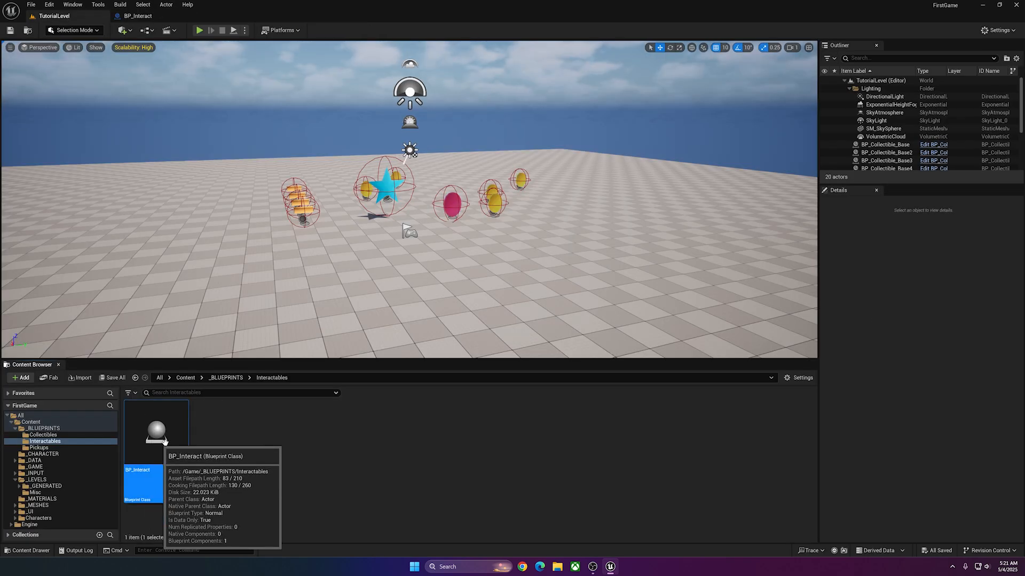
pyautogui.rightClick(157, 429)
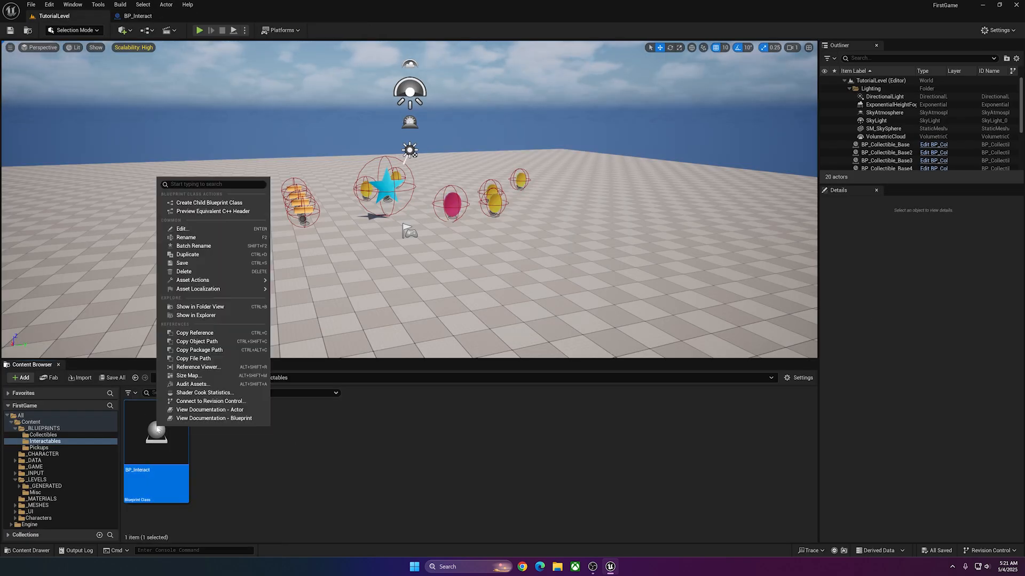
pyautogui.click(207, 203)
pyautogui.write('BP_')
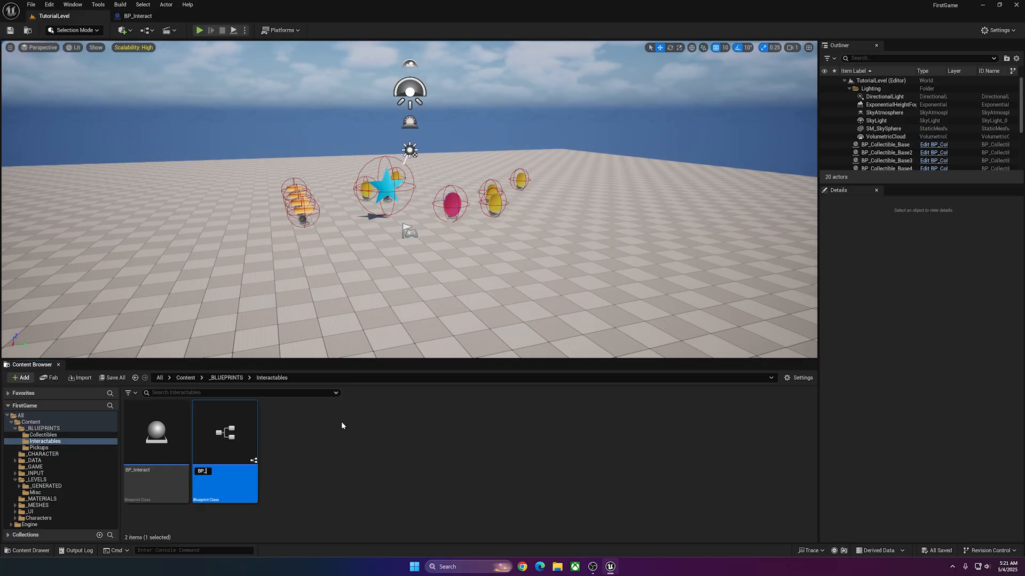
pyautogui.write('Button')
pyautogui.press('Return')
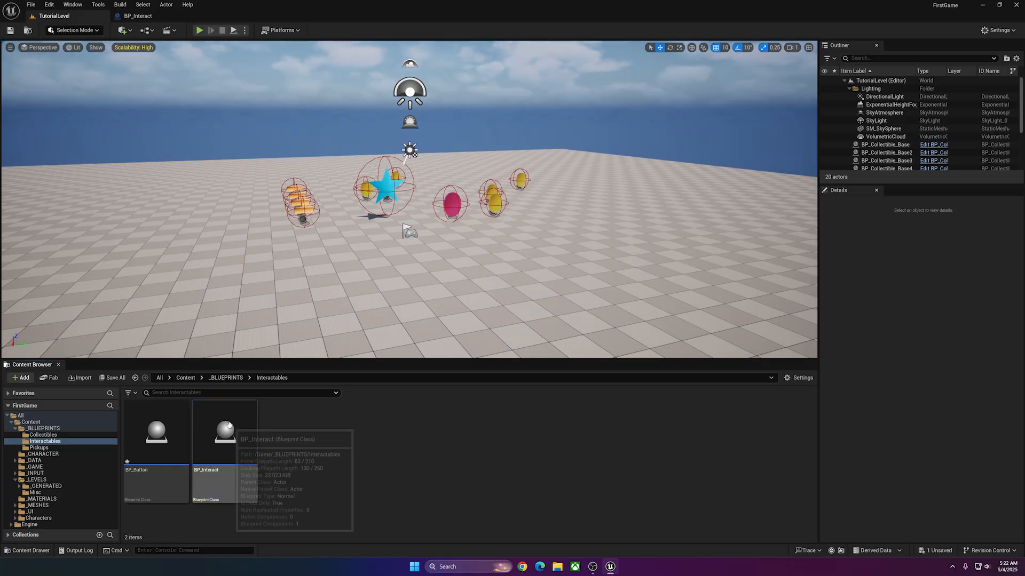
pyautogui.doubleClick(145, 427)
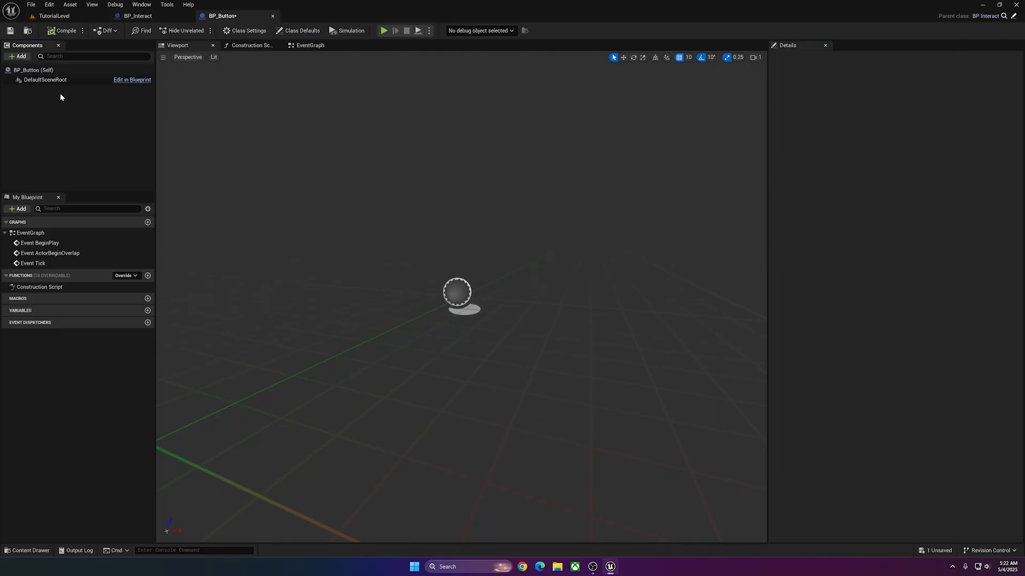
# Add a Static Mesh component to BP_Button and assign it the basic-shapes Cylinder mesh.
pyautogui.click(43, 80)
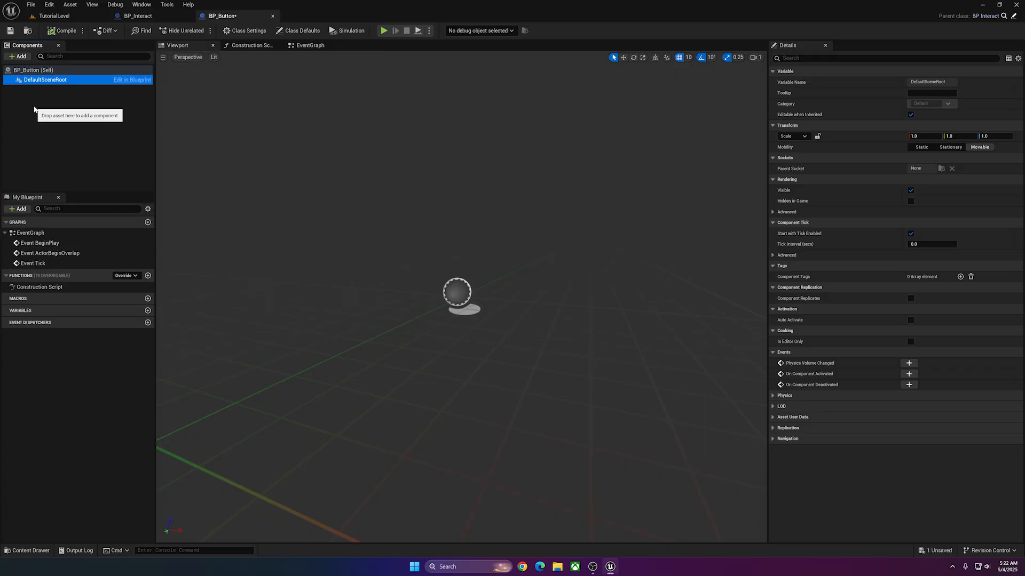
pyautogui.click(57, 104)
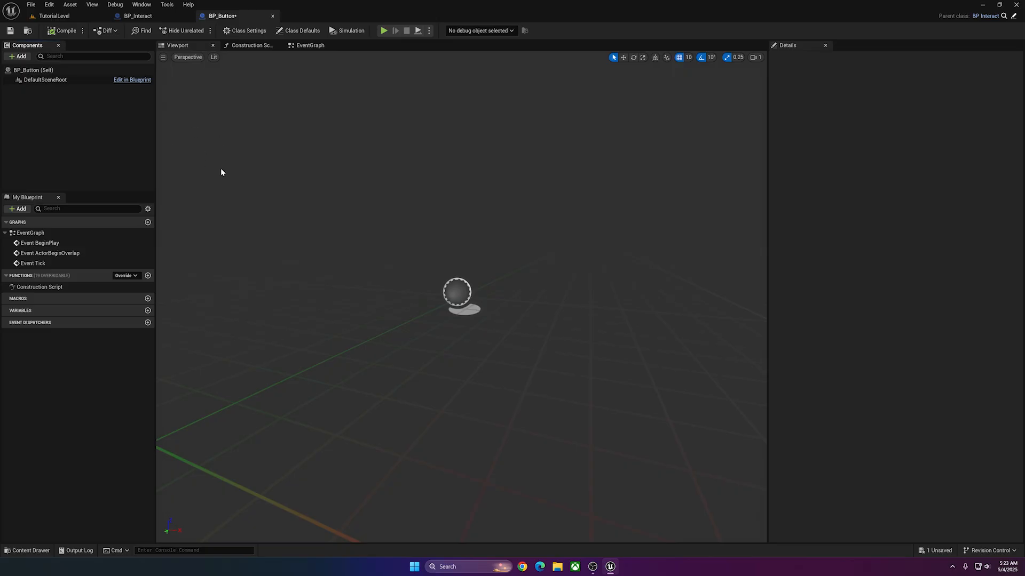
pyautogui.click(20, 56)
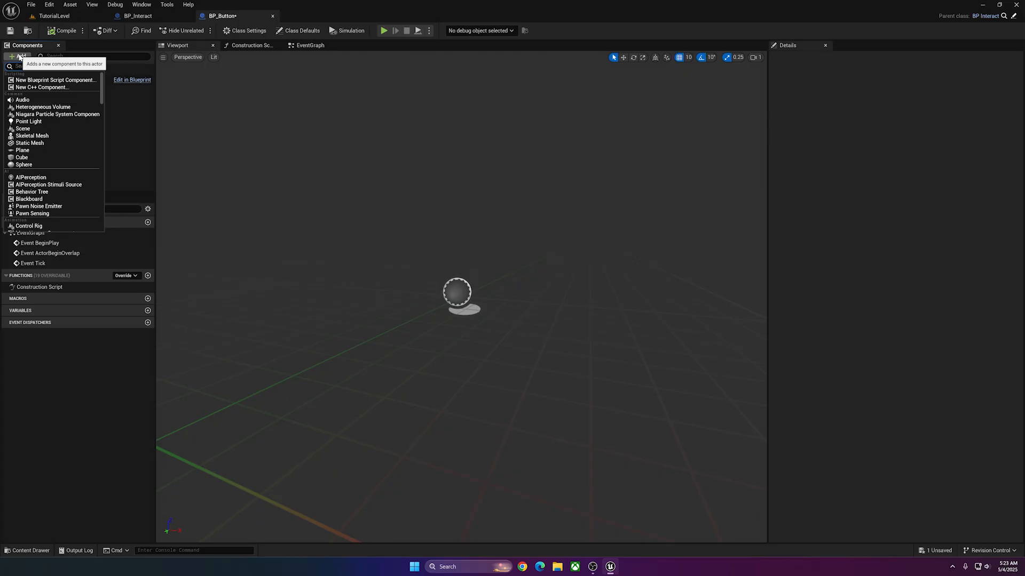
pyautogui.click(49, 144)
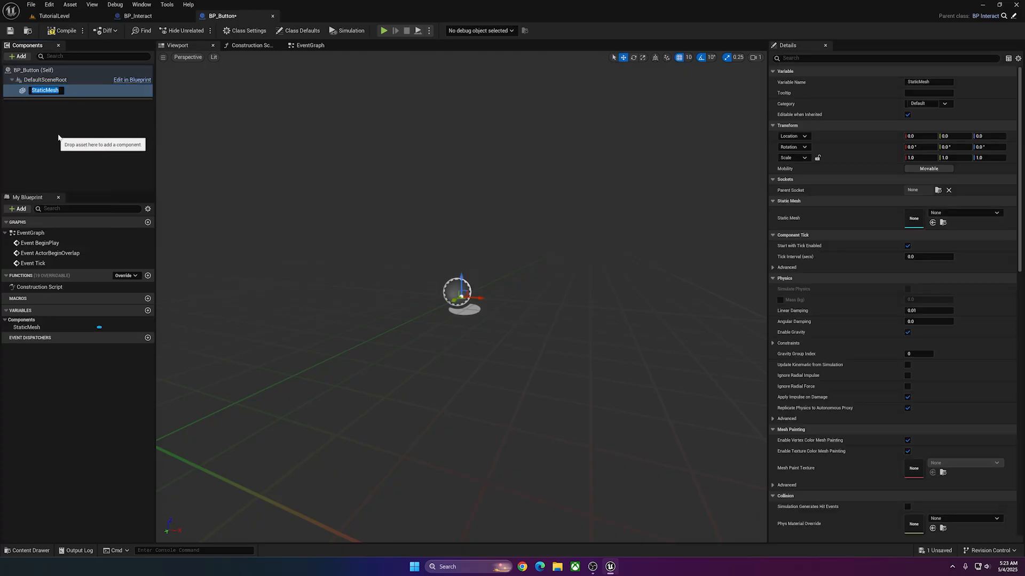
pyautogui.click(985, 214)
pyautogui.write('c')
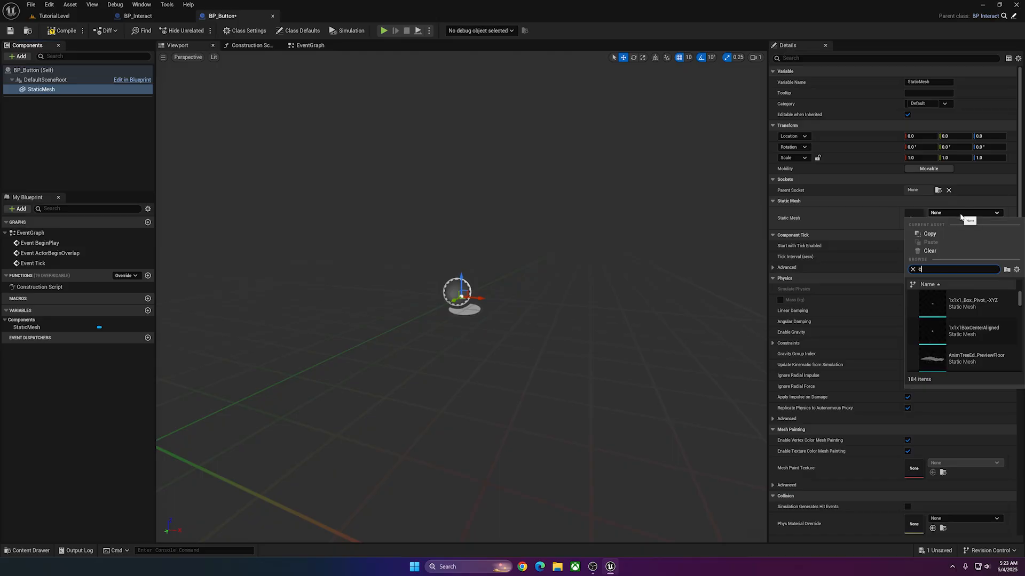
pyautogui.write('yl')
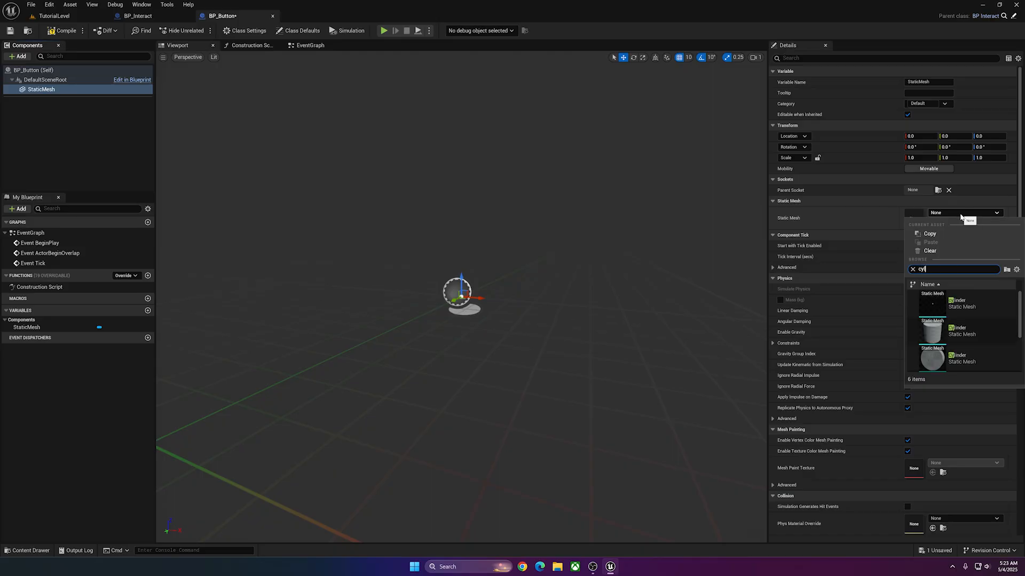
pyautogui.click(966, 330)
# Flatten the cylinder to a Z scale of 0.4 in the front view and set its Z location to -20.
pyautogui.moveTo(534, 279); pyautogui.dragTo(536, 285, button='right')
pyautogui.press('s')
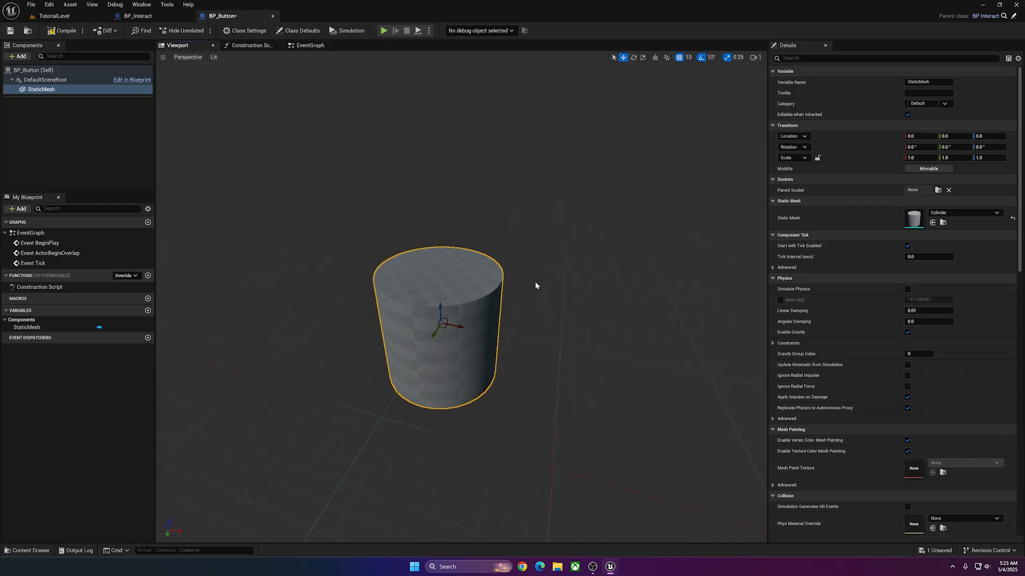
pyautogui.press('r')
pyautogui.click(187, 59)
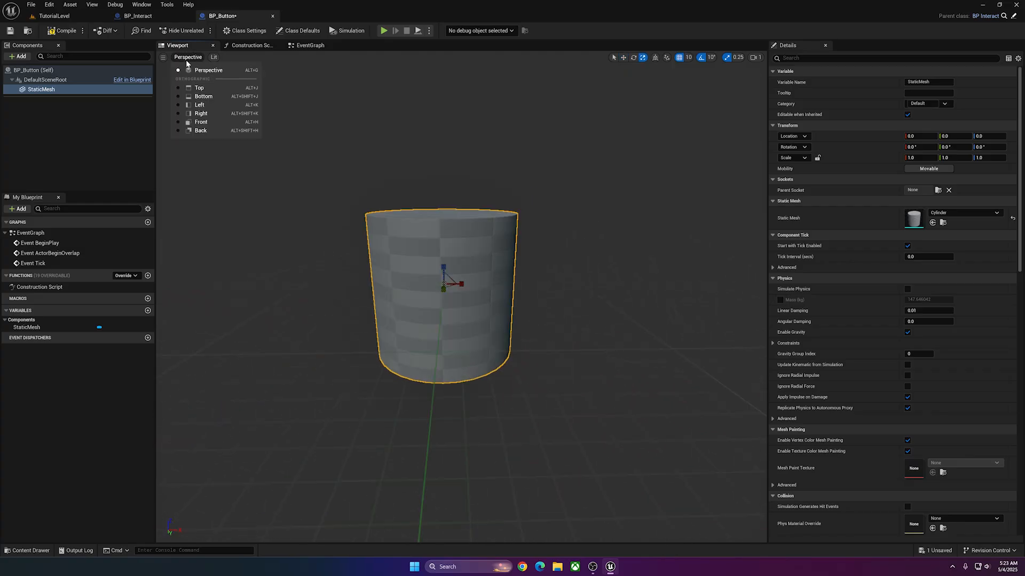
pyautogui.click(201, 122)
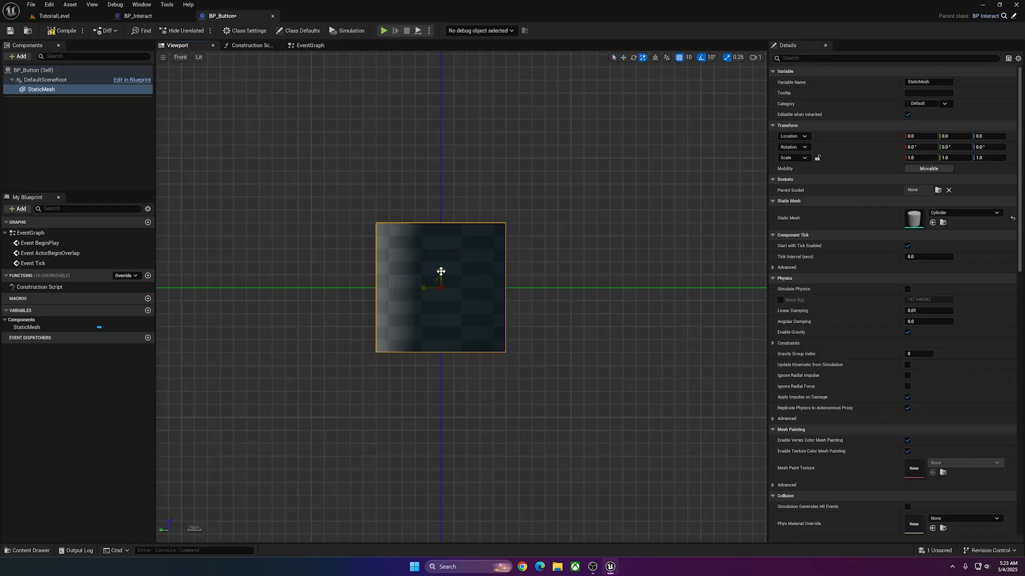
pyautogui.moveTo(441, 272); pyautogui.dragTo(441, 299)
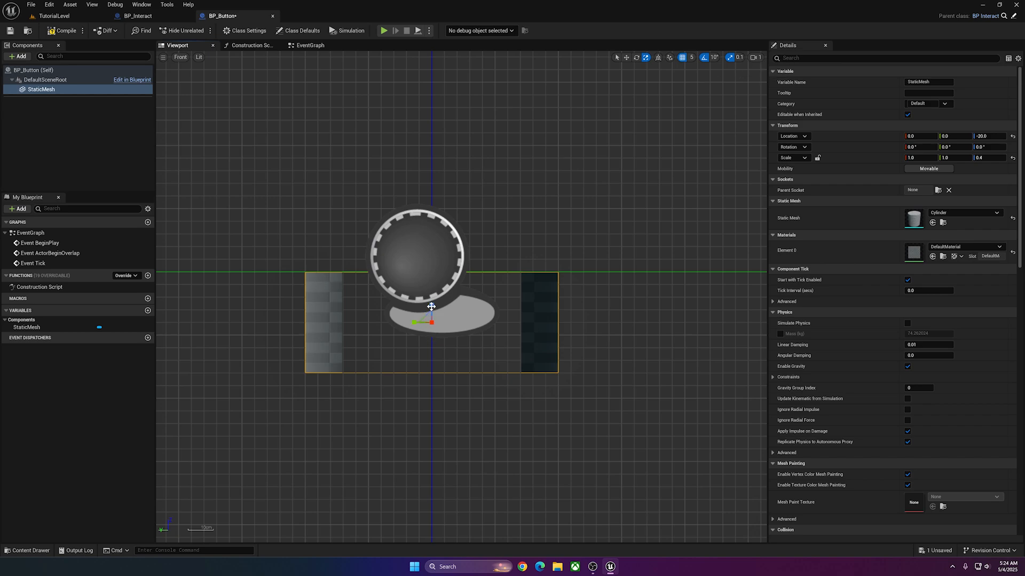
# Duplicate the cylinder component as Button and parent the copy to the original StaticMesh.
pyautogui.rightClick(31, 91)
pyautogui.rightClick(31, 91)
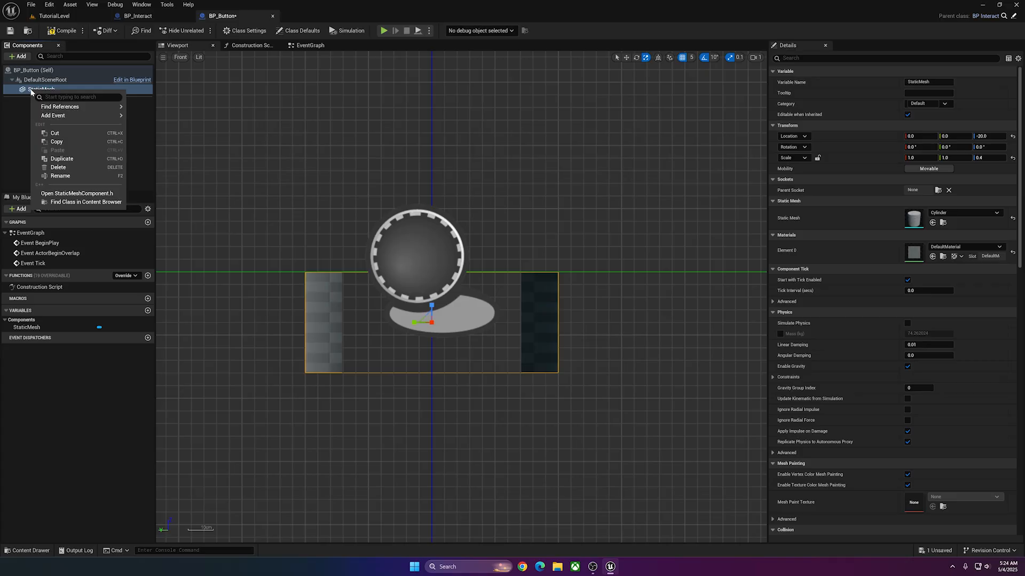
pyautogui.click(61, 159)
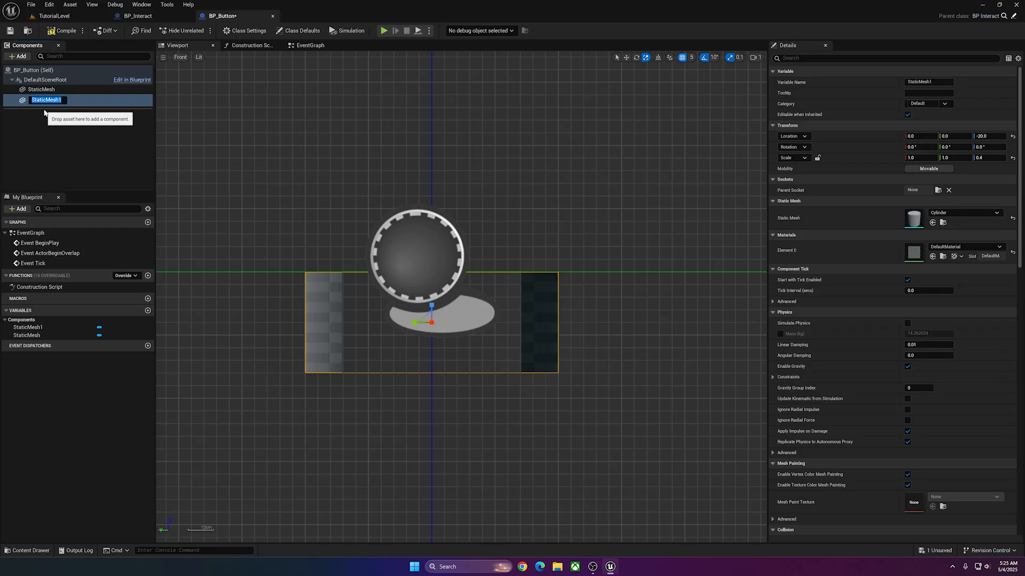
pyautogui.write('Butt')
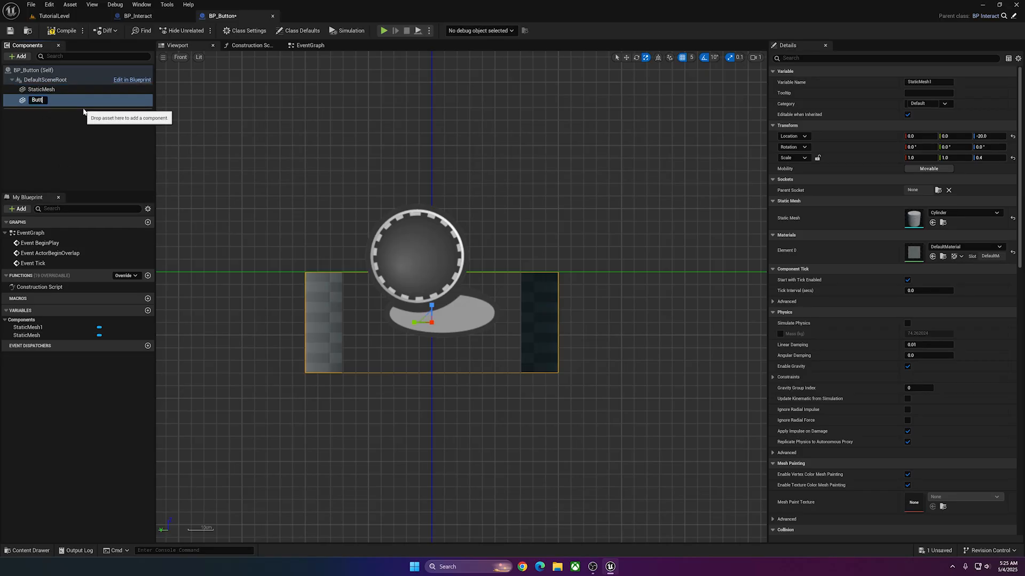
pyautogui.write('on')
pyautogui.press('Return')
pyautogui.moveTo(37, 100); pyautogui.dragTo(43, 90)
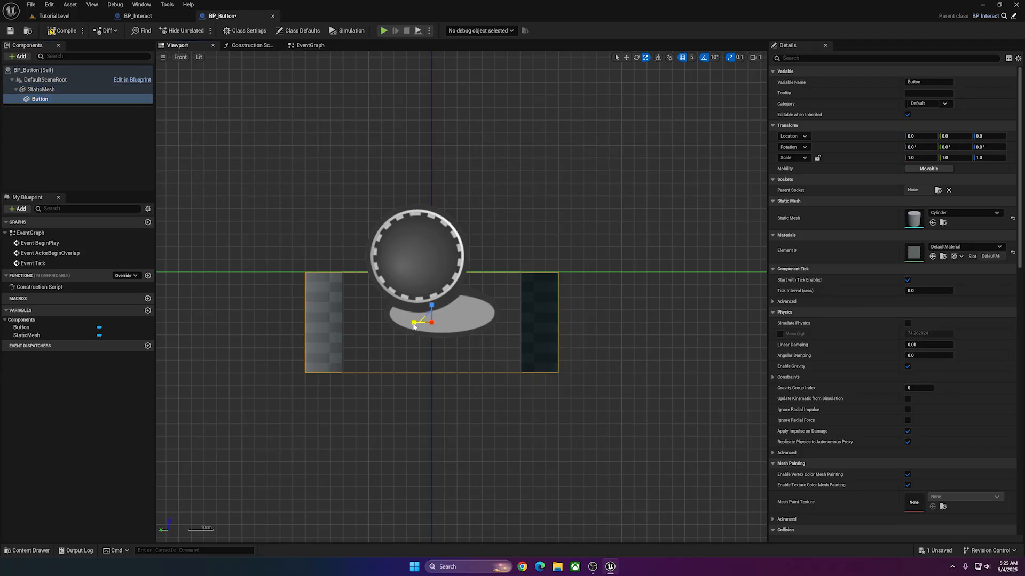
# Scale the Button mesh to 0.8 in X and 0.9 in Y, and raise it to Z location 12.5.
pyautogui.moveTo(413, 323); pyautogui.dragTo(398, 244)
pyautogui.press('w')
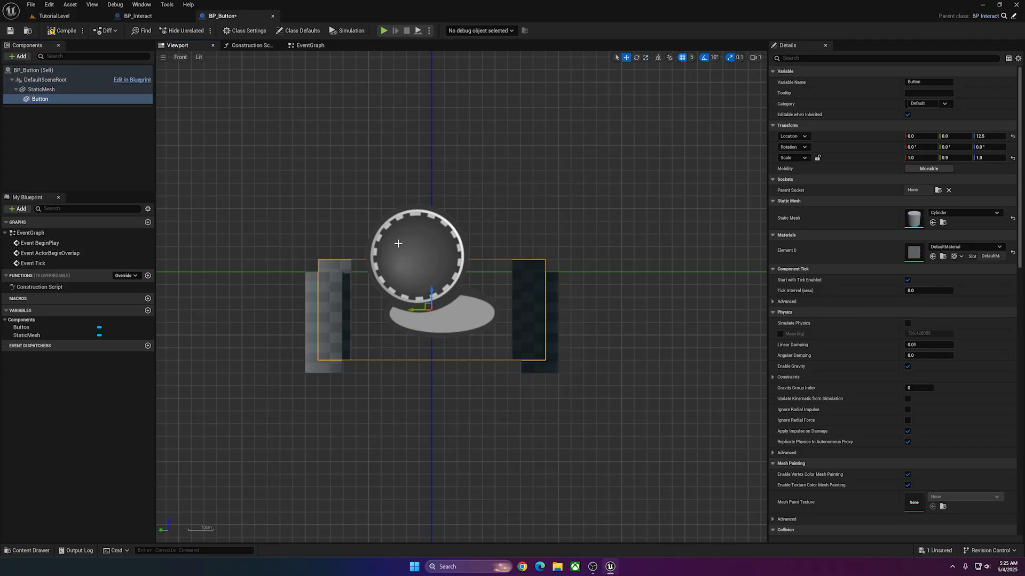
pyautogui.click(180, 57)
pyautogui.click(216, 110)
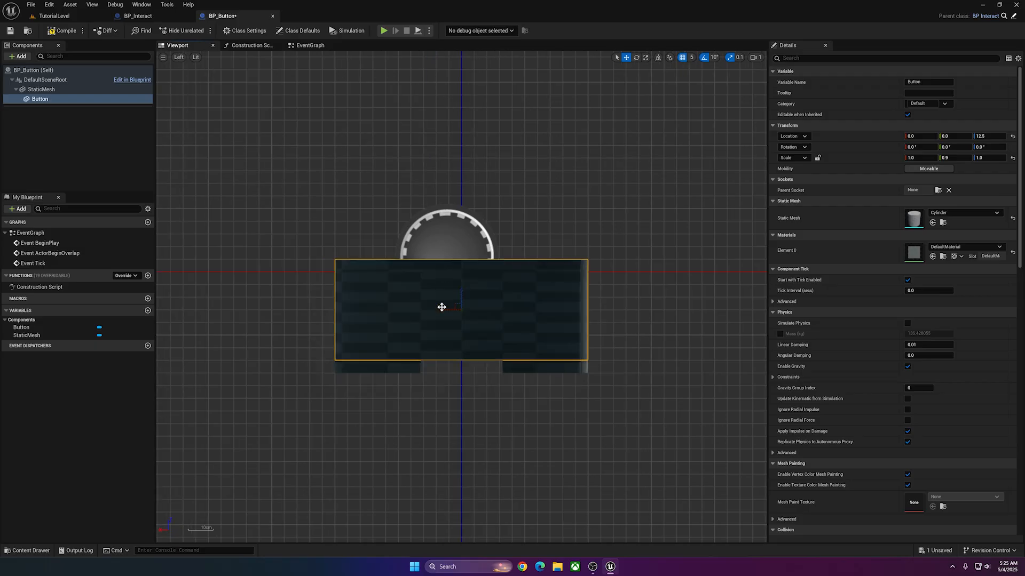
pyautogui.press('r')
pyautogui.moveTo(446, 314); pyautogui.dragTo(453, 311)
# Examine the base cylinder and the Button mesh from several angles in the perspective view.
pyautogui.click(178, 58)
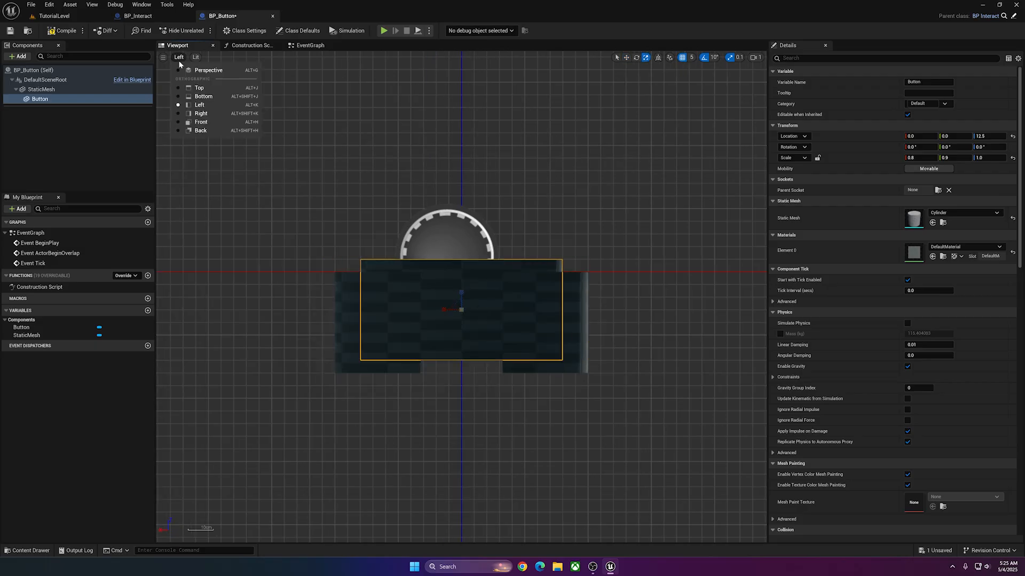
pyautogui.click(199, 72)
pyautogui.moveTo(199, 73); pyautogui.dragTo(214, 101, button='right')
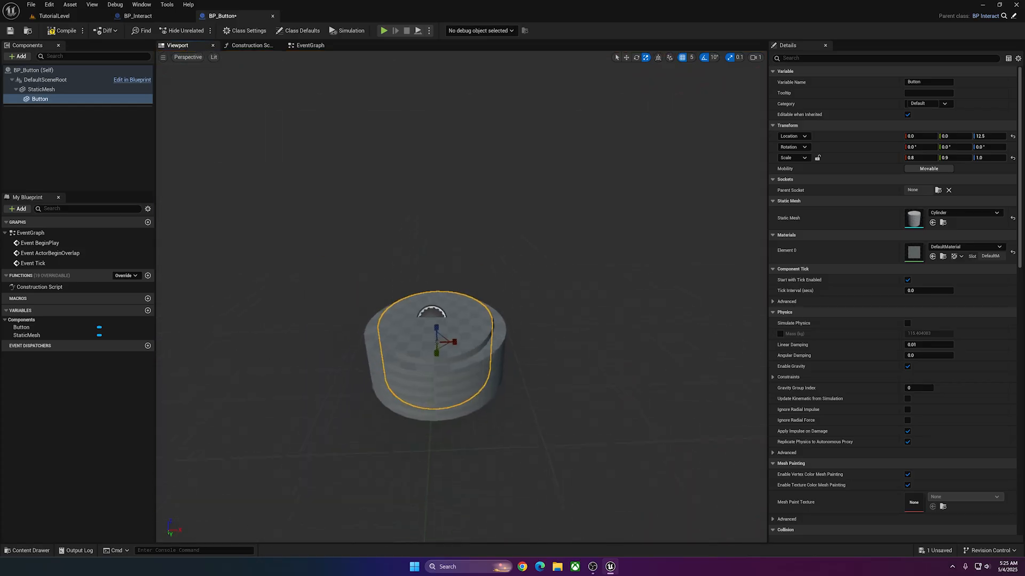
pyautogui.moveTo(549, 283)
pyautogui.mouseDown(button='right')
pyautogui.moveTo(480, 290)
pyautogui.moveTo(539, 277)
pyautogui.mouseUp(button='right')
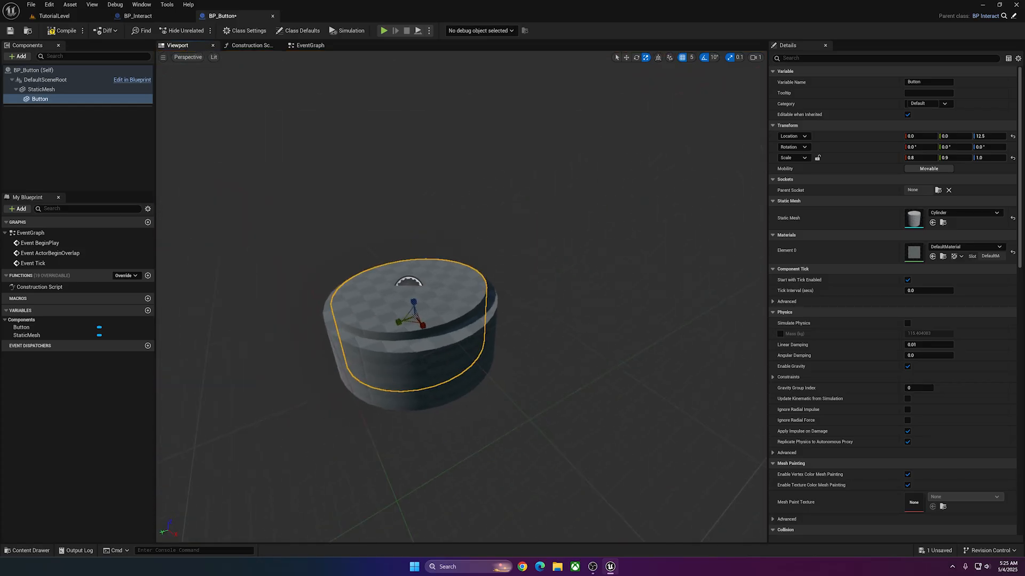
pyautogui.moveTo(513, 331); pyautogui.dragTo(405, 299, button='right')
pyautogui.click(489, 336)
pyautogui.click(387, 322)
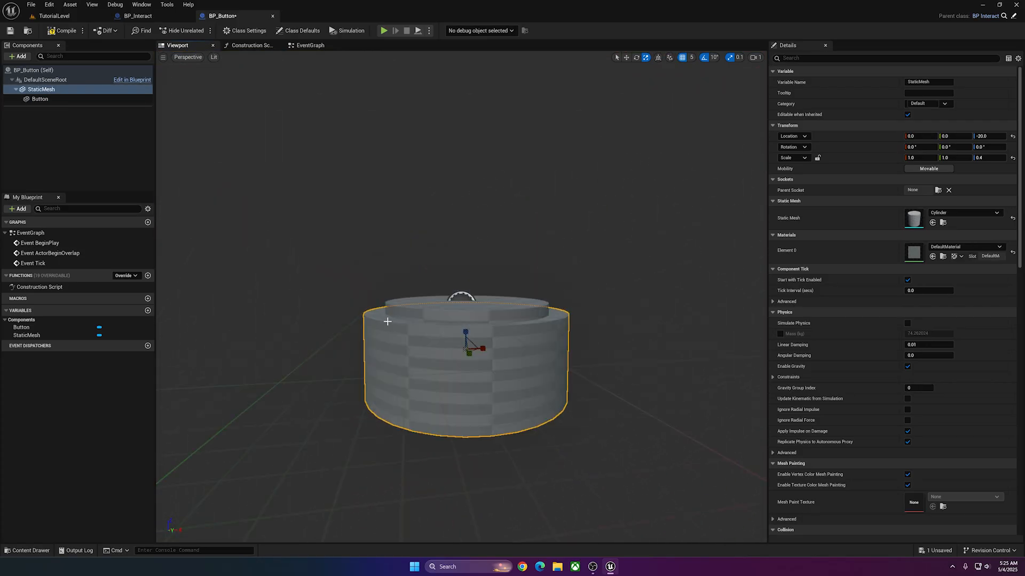
pyautogui.click(440, 312)
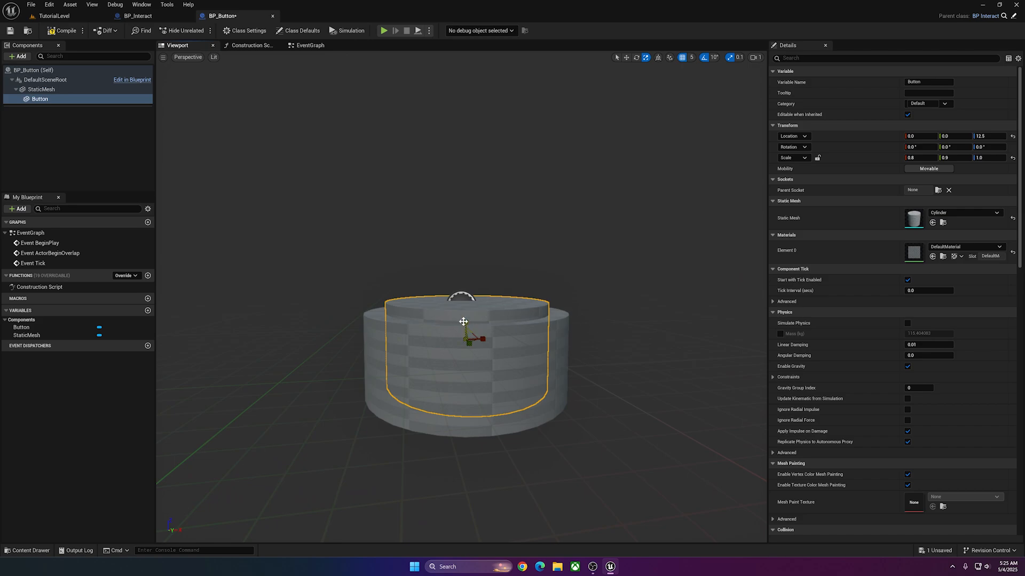
# Flatten the Button mesh to a Z scale of 0.2 and raise it to Z location 50.
pyautogui.moveTo(463, 322); pyautogui.dragTo(463, 360)
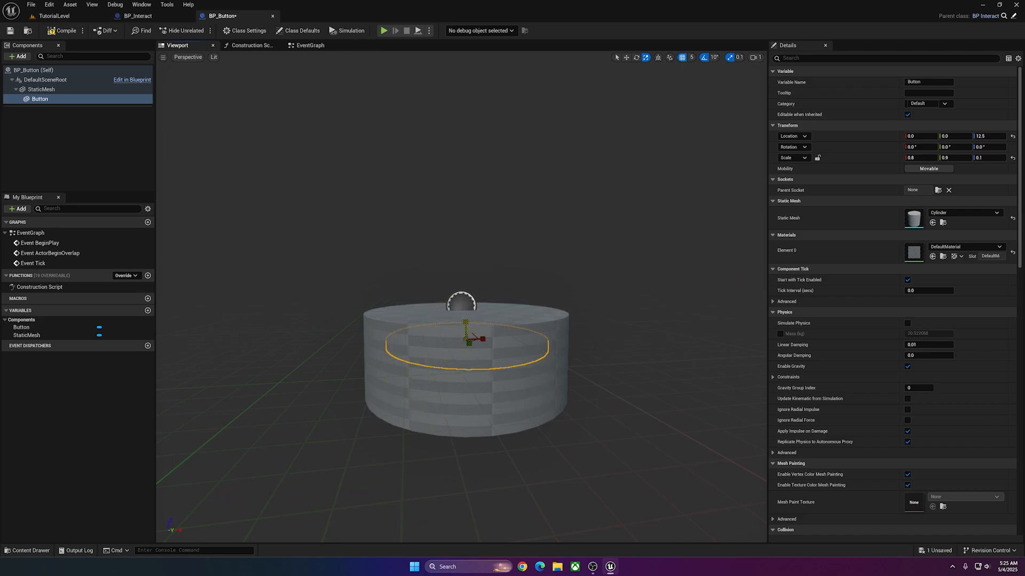
pyautogui.press('w')
pyautogui.moveTo(466, 323); pyautogui.dragTo(464, 290)
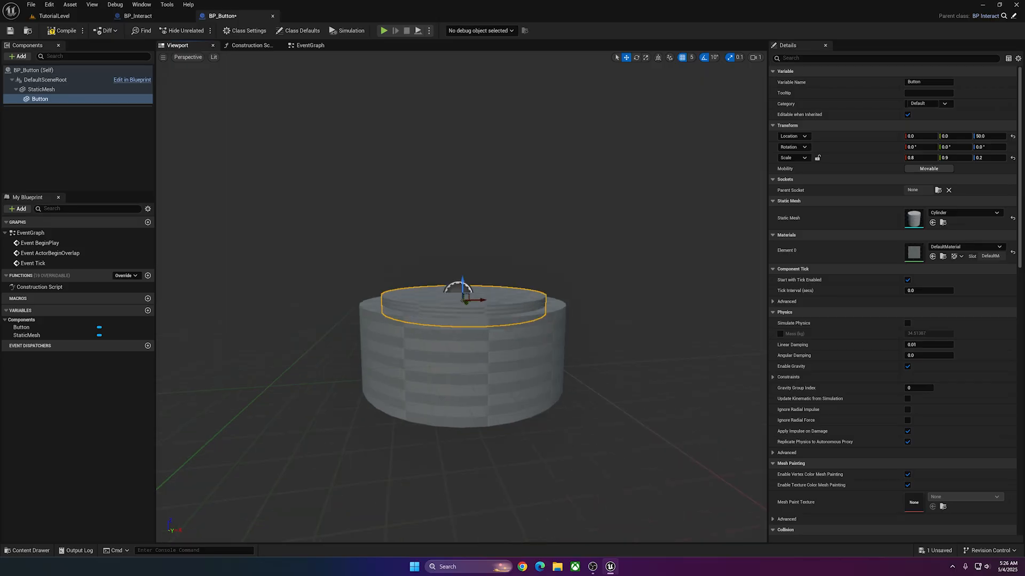
# Rename the StaticMesh component to ButtonBase and save the BP_Button blueprint.
pyautogui.scroll(4, 340, 353)
pyautogui.click(339, 359)
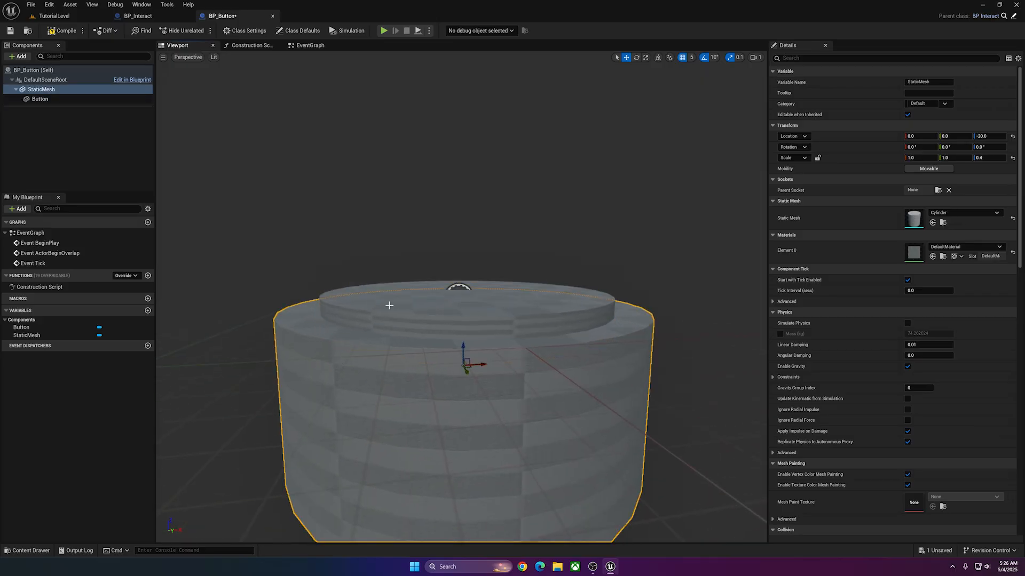
pyautogui.press('F2')
pyautogui.write('Butto')
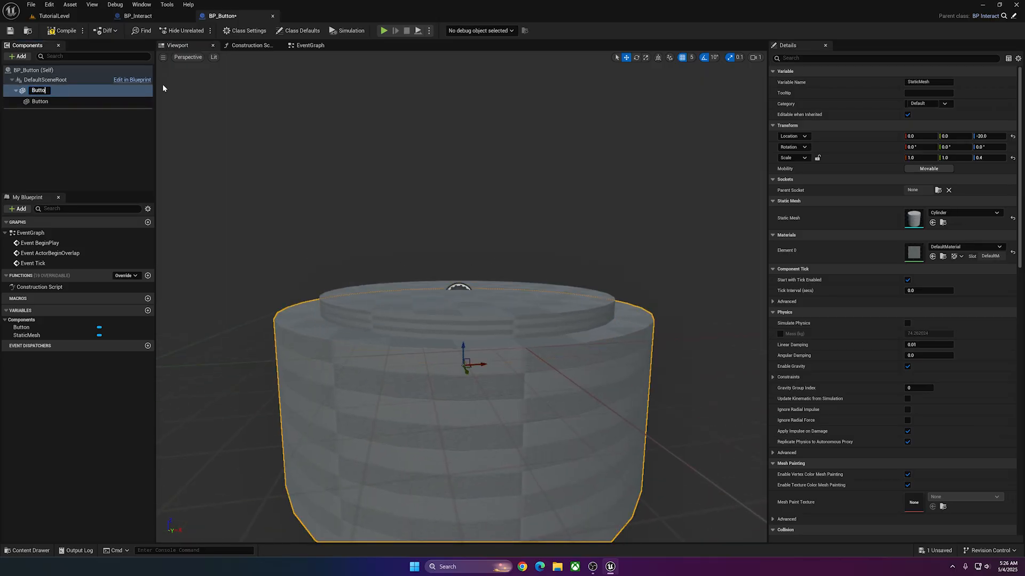
pyautogui.write('nBase')
pyautogui.press('Return')
pyautogui.click(37, 99)
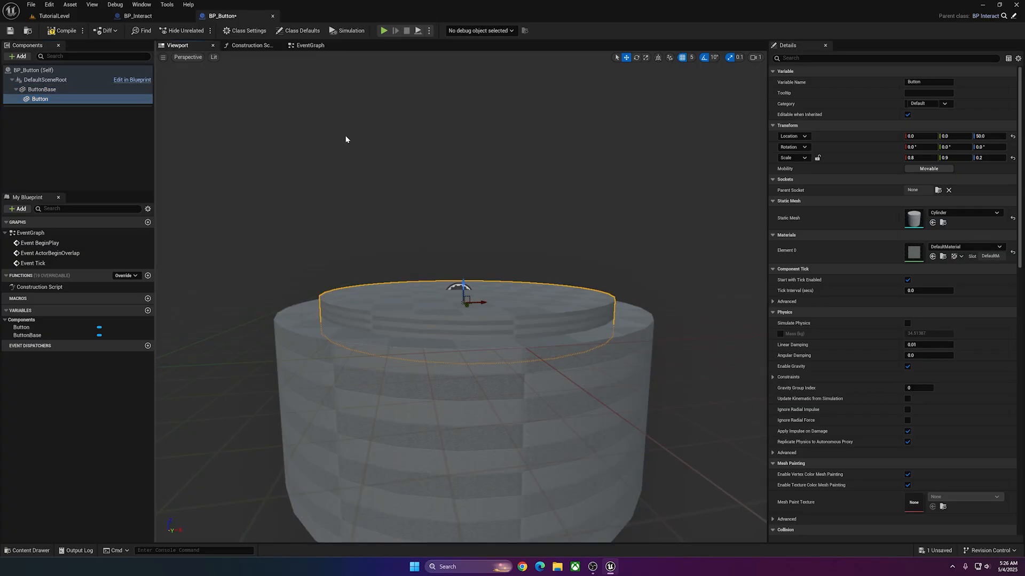
pyautogui.moveTo(406, 183); pyautogui.dragTo(408, 176, button='right')
pyautogui.scroll(-5, 410, 206)
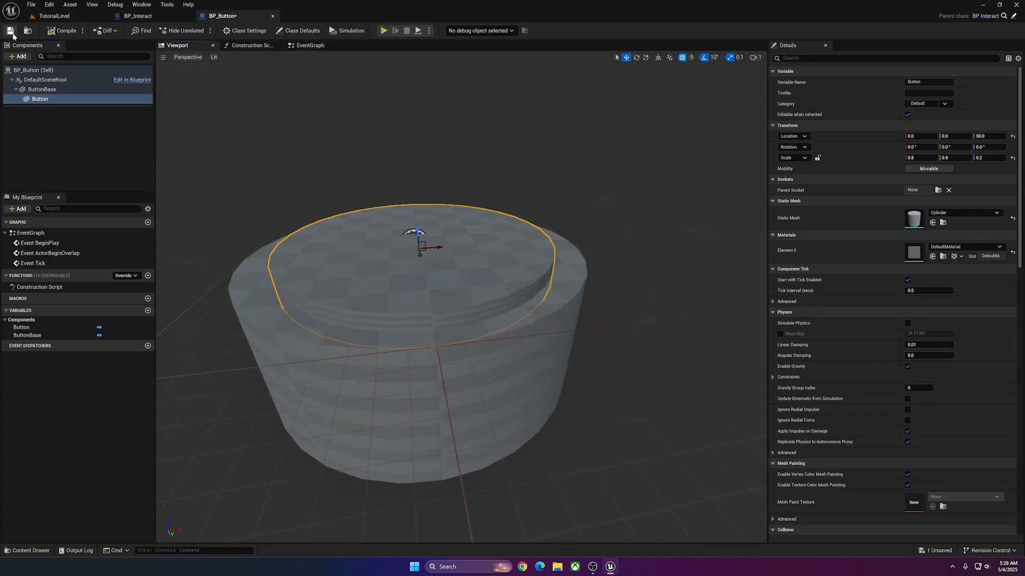
pyautogui.click(11, 32)
# Place BP_Button in TutorialLevel at about X -130, Y -495, and add BP_FirstGameCharacter from the _CHARACTER folder beside it for size comparison.
pyautogui.click(55, 16)
pyautogui.moveTo(151, 465); pyautogui.dragTo(256, 282)
pyautogui.moveTo(445, 159)
pyautogui.mouseDown(button='right')
pyautogui.moveTo(408, 171)
pyautogui.moveTo(446, 159)
pyautogui.mouseUp(button='right')
pyautogui.click(43, 454)
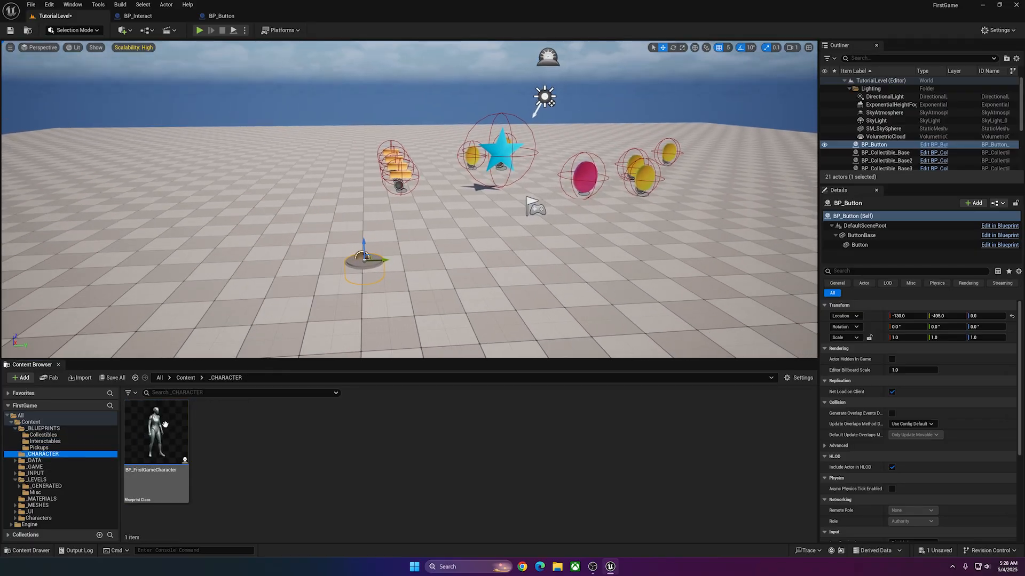
pyautogui.moveTo(157, 432); pyautogui.dragTo(310, 266)
# Scale ButtonBase in BP_Button proportionally to 2.5 in X and Y, then compile and save the blueprint.
pyautogui.click(250, 16)
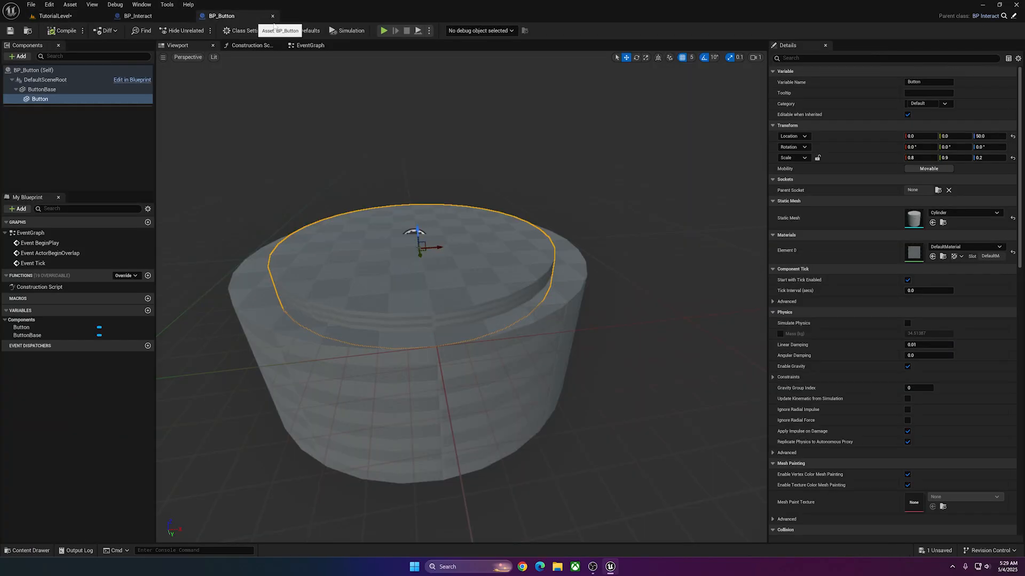
pyautogui.click(48, 89)
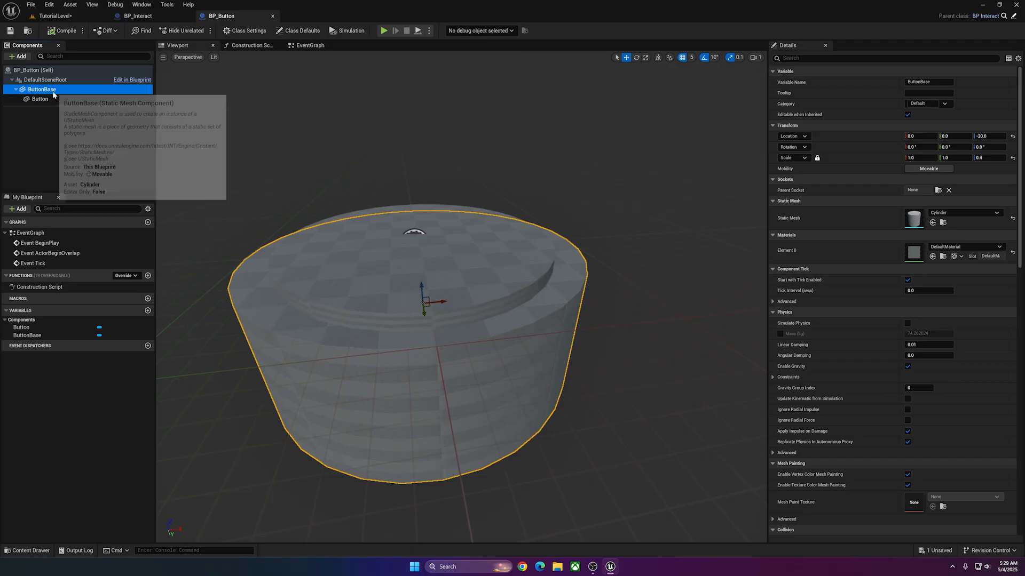
pyautogui.click(920, 158)
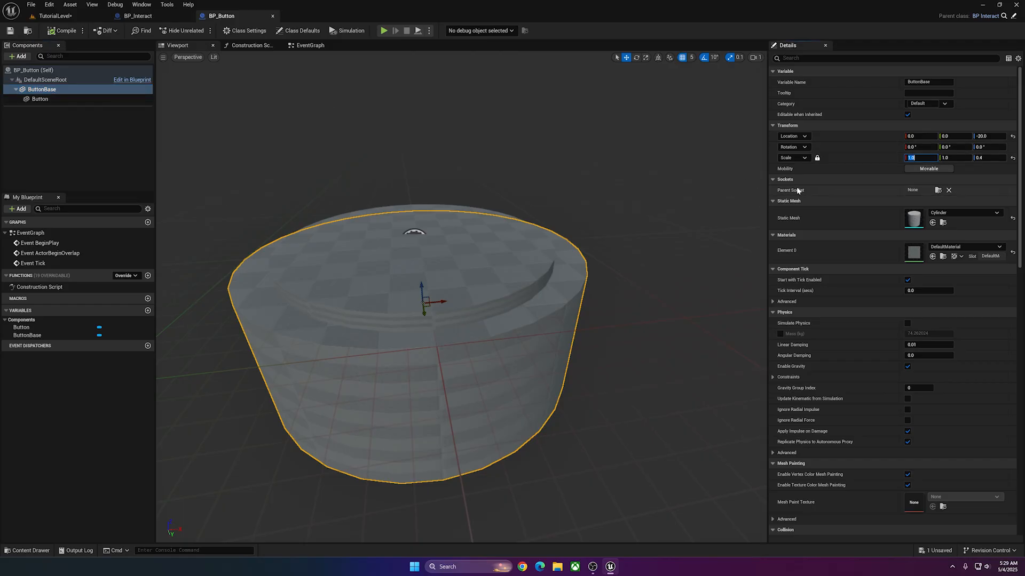
pyautogui.write('2.5')
pyautogui.press('Return')
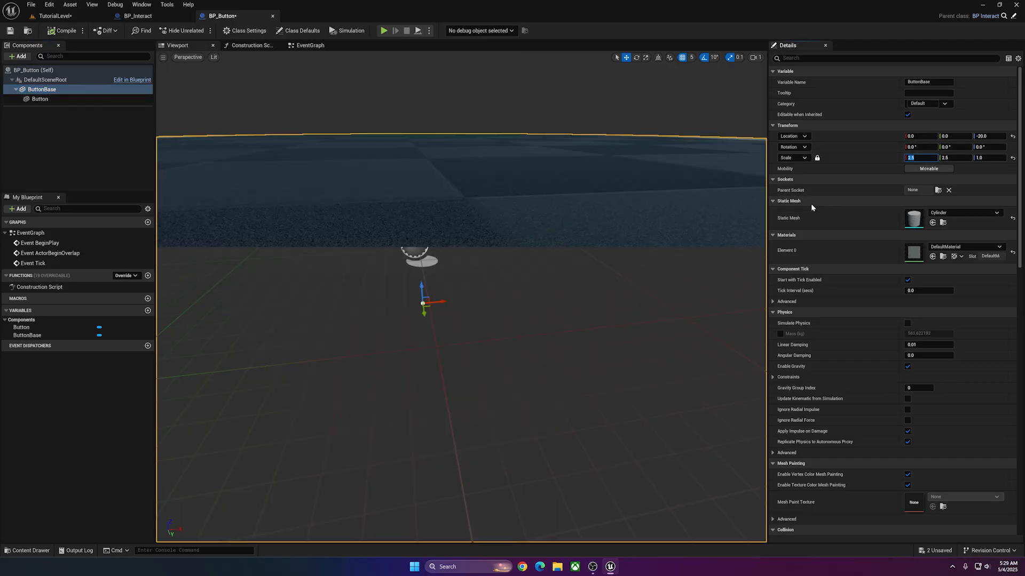
pyautogui.click(58, 31)
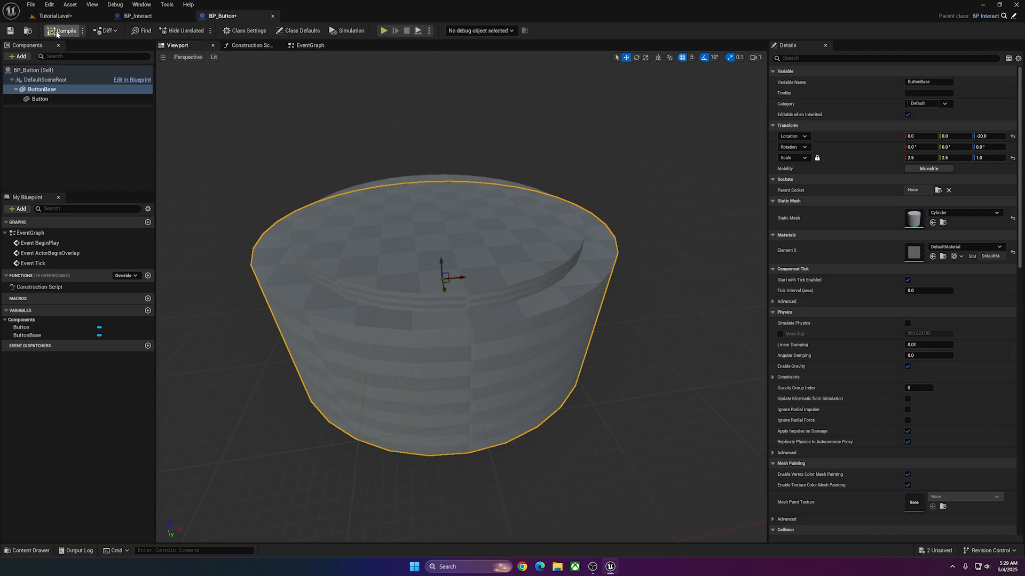
pyautogui.click(11, 31)
# Check the enlarged button in the level, then lower ButtonBase to Z location -45 in the blueprint's front view.
pyautogui.click(75, 19)
pyautogui.click(224, 17)
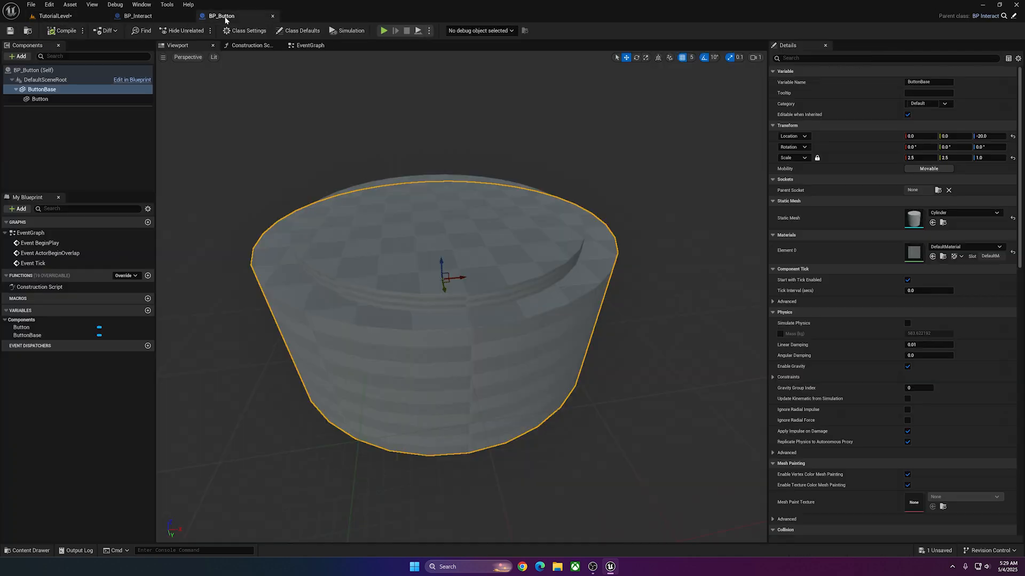
pyautogui.click(189, 58)
pyautogui.click(210, 126)
pyautogui.moveTo(460, 265); pyautogui.dragTo(457, 313)
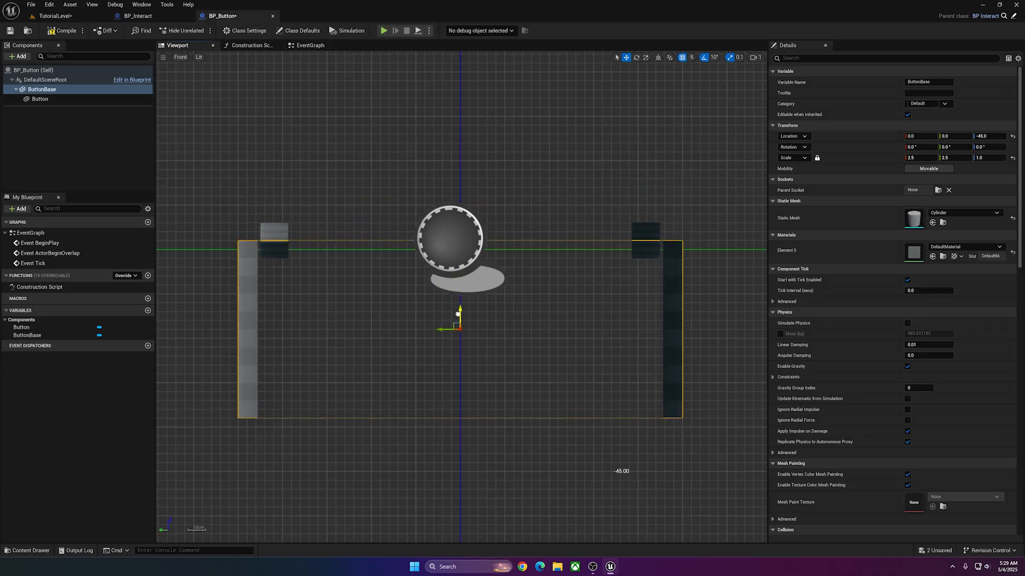
# Move the BP_Button actor in TutorialLevel to about X 100, Y -615, in front of the character.
pyautogui.click(56, 17)
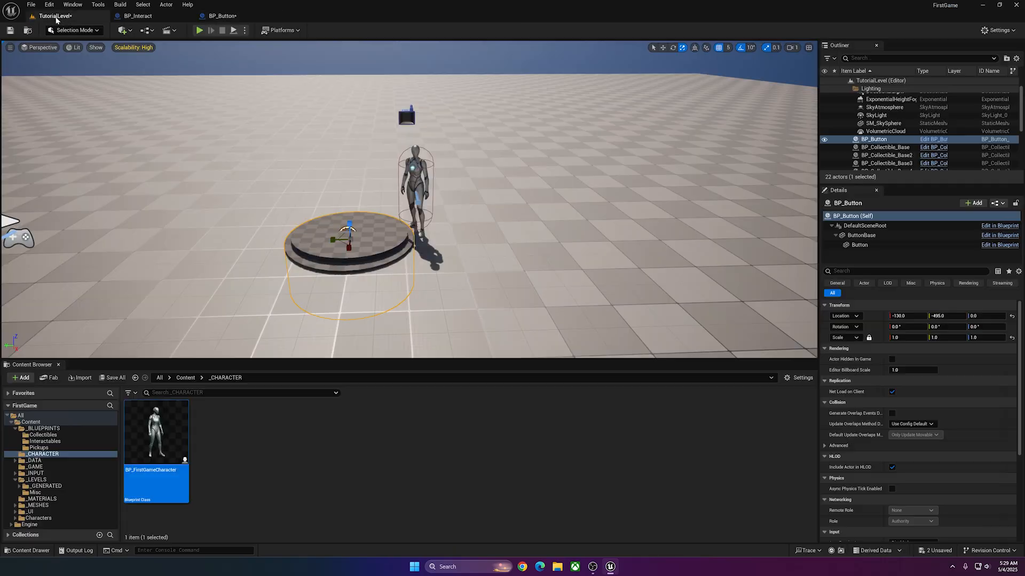
pyautogui.click(479, 190)
pyautogui.moveTo(479, 190); pyautogui.dragTo(356, 227, button='right')
pyautogui.click(423, 220)
pyautogui.press('w')
pyautogui.moveTo(423, 243); pyautogui.dragTo(256, 272)
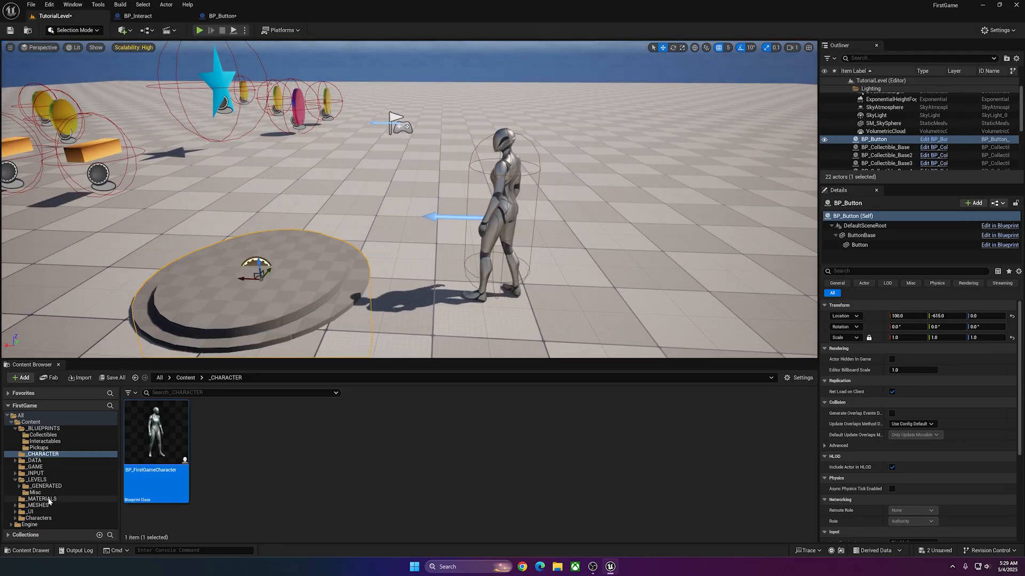
# Create a folder named Collectibles inside the _MATERIALS folder.
pyautogui.click(42, 499)
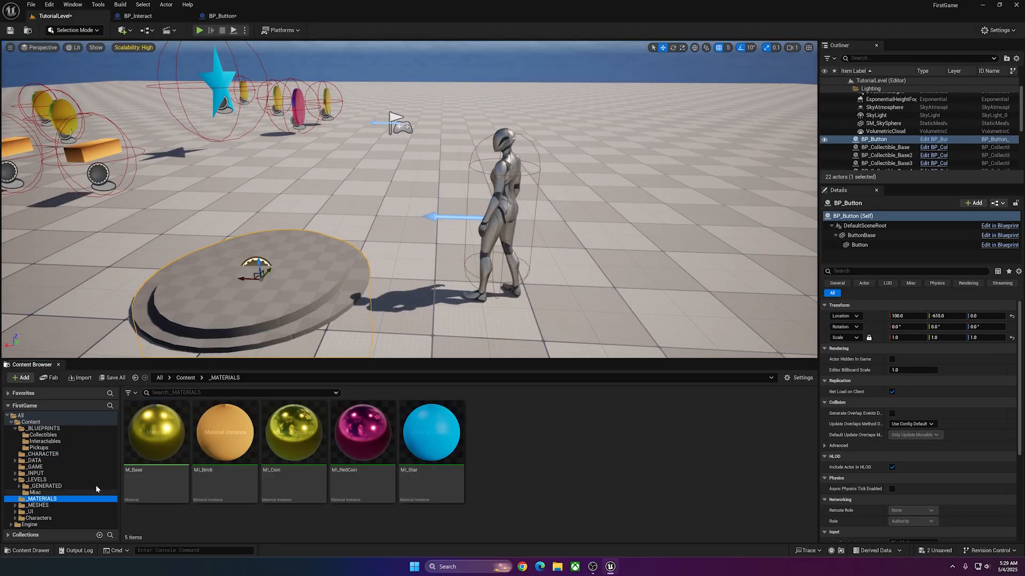
pyautogui.rightClick(495, 445)
pyautogui.click(553, 163)
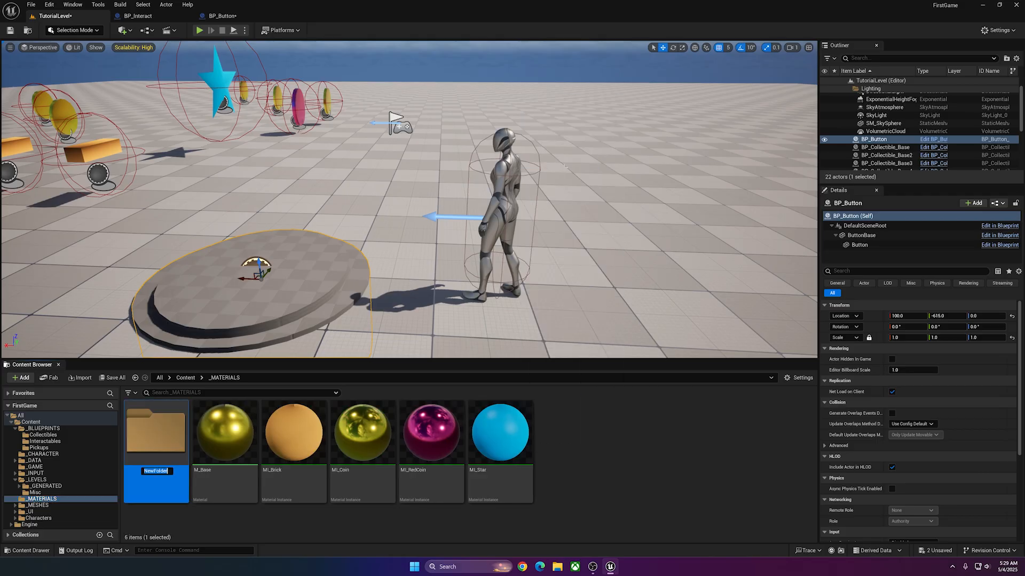
pyautogui.write('q')
pyautogui.write('ollectibles')
# Move the MI_Brick, MI_Coin, MI_RedCoin and MI_Star material instances into the Collectibles folder.
pyautogui.click(293, 481)
pyautogui.keyDown('shift'); pyautogui.click(500, 481); pyautogui.keyUp('shift')
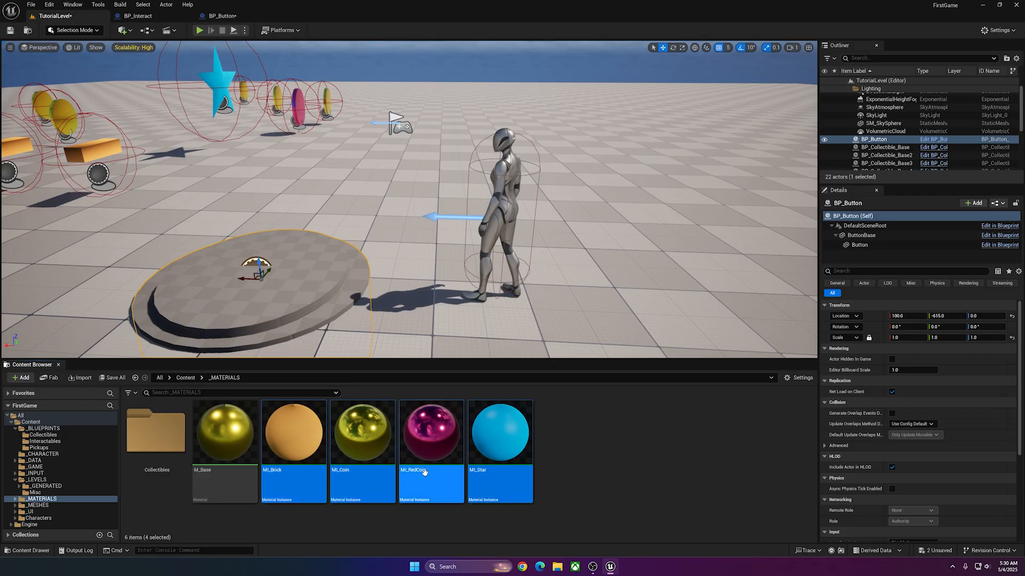
pyautogui.moveTo(424, 472); pyautogui.dragTo(154, 437)
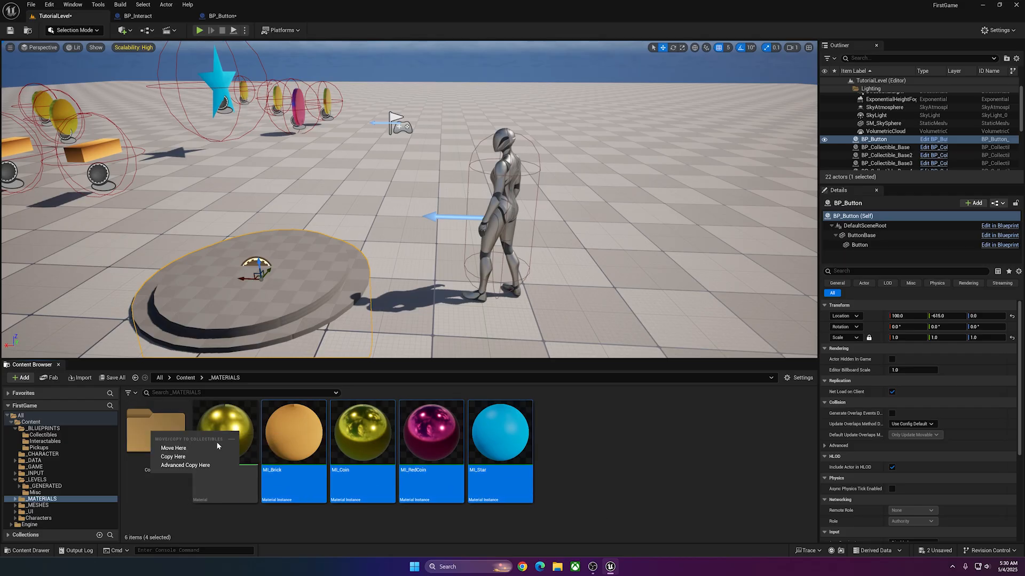
pyautogui.click(216, 448)
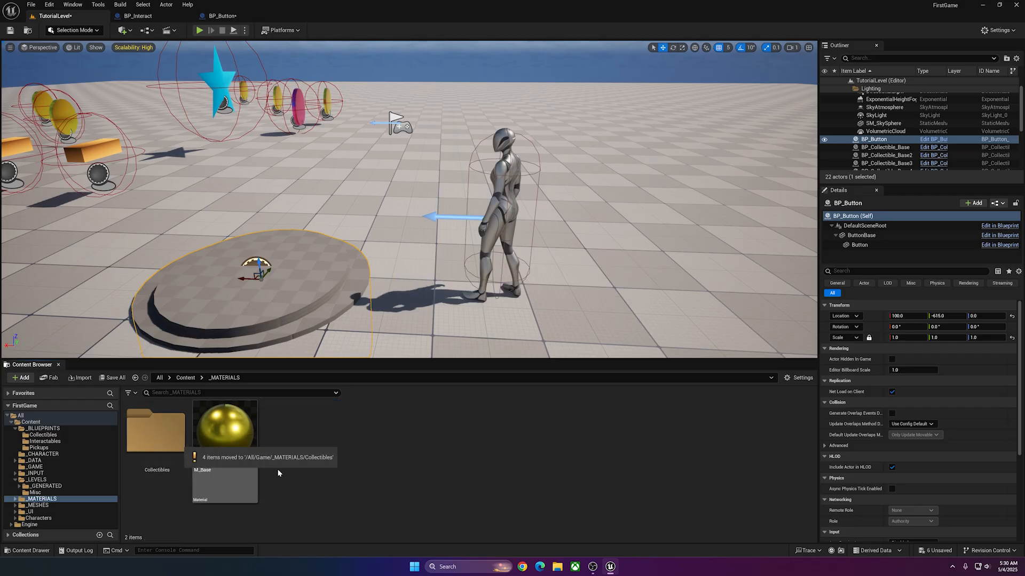
# Create a second folder named Switches inside the _MATERIALS folder.
pyautogui.rightClick(366, 420)
pyautogui.click(430, 139)
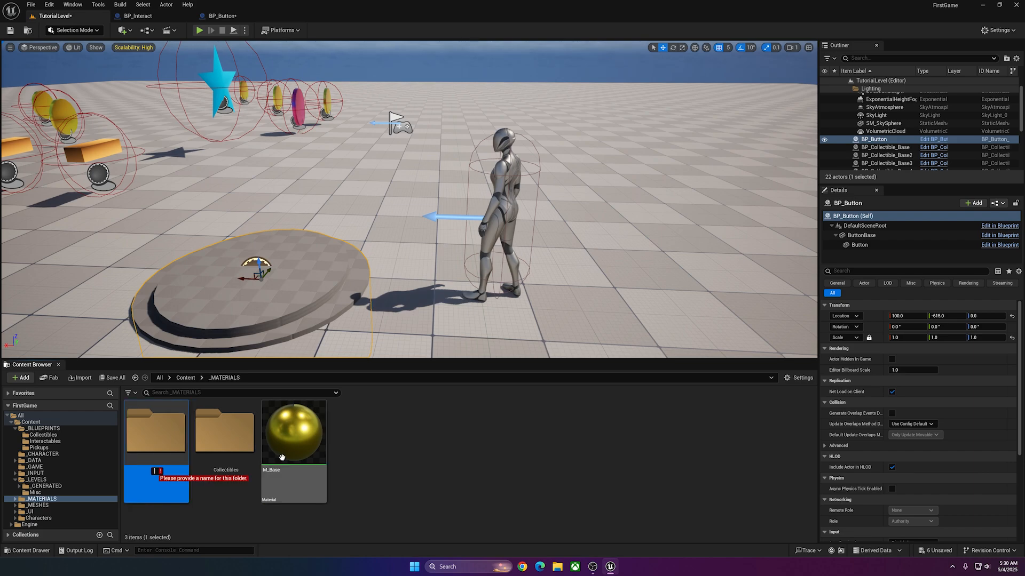
pyautogui.write('Switches')
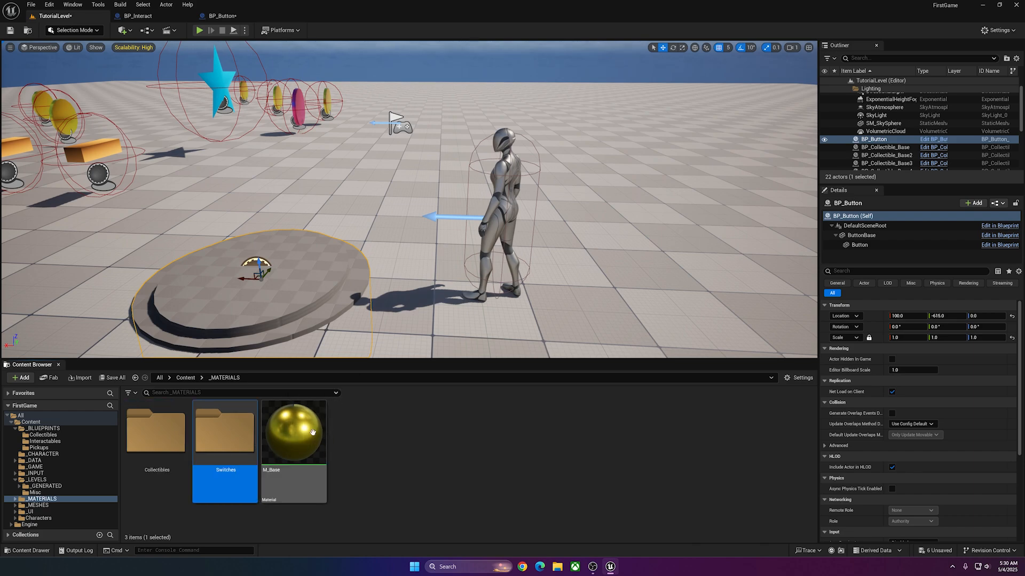
# Create a material instance of M_Base named MI_Button and move it into the Switches folder.
pyautogui.rightClick(316, 432)
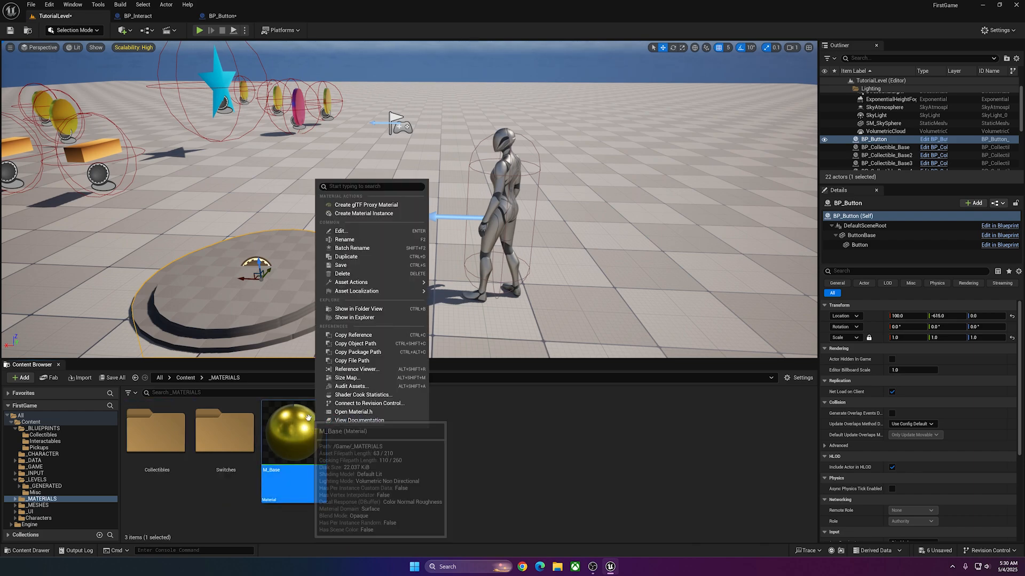
pyautogui.click(363, 214)
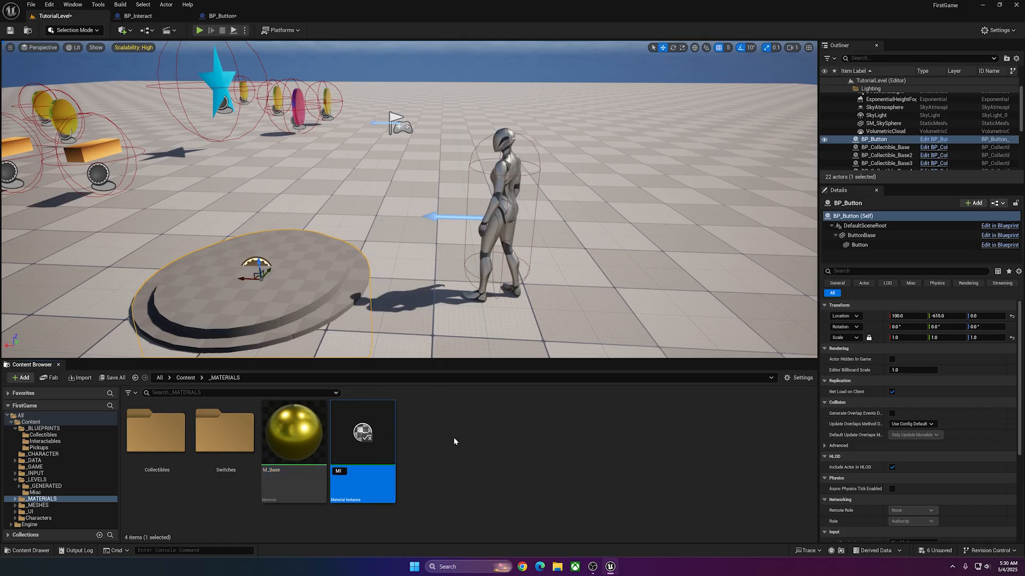
pyautogui.write('MI_Button')
pyautogui.press('Return')
pyautogui.moveTo(362, 433); pyautogui.dragTo(219, 440)
pyautogui.click(261, 452)
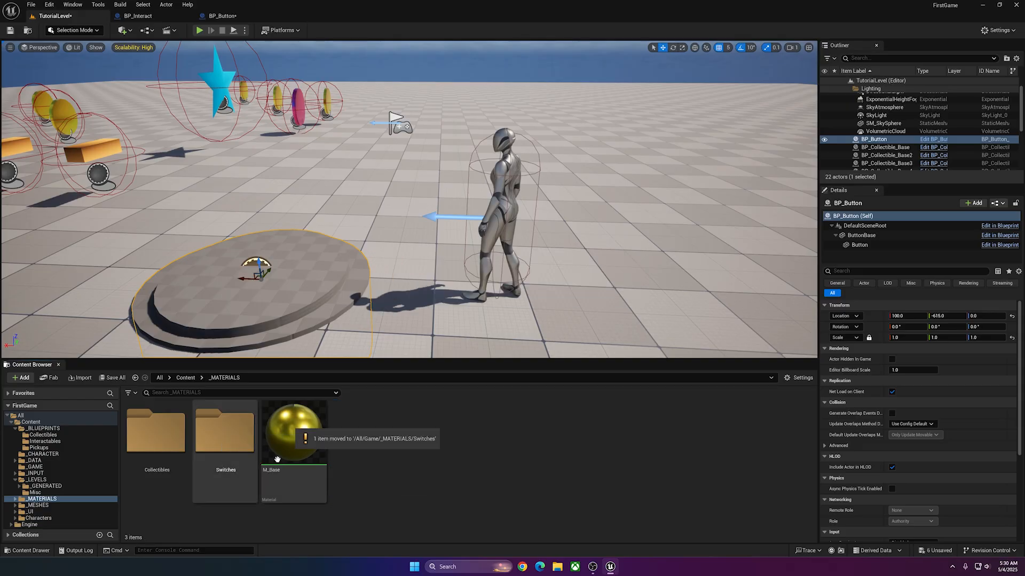
# Duplicate MI_Button in the Switches folder and name the copy MI_ButtonBase.
pyautogui.doubleClick(224, 432)
pyautogui.rightClick(166, 427)
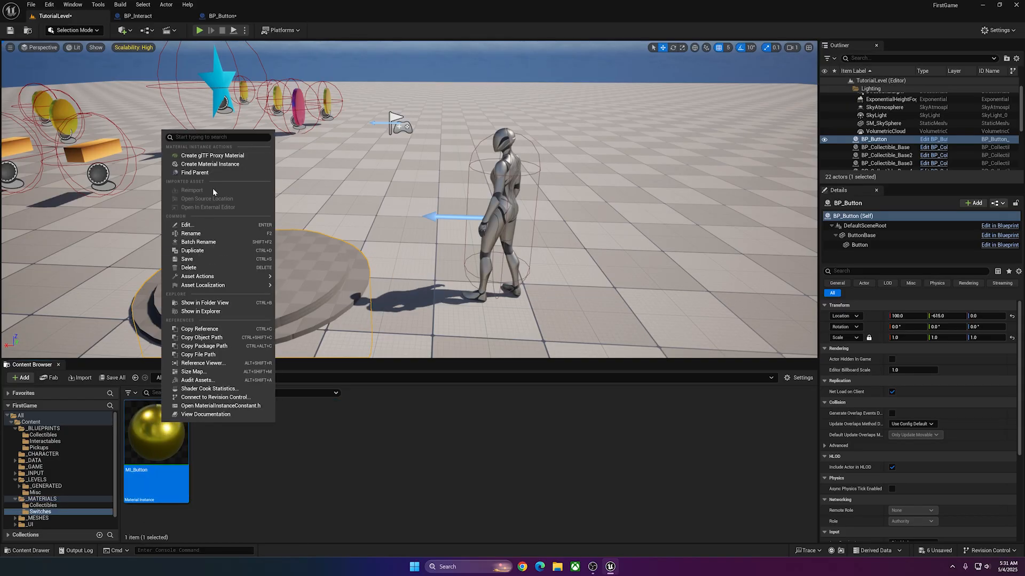
pyautogui.click(213, 250)
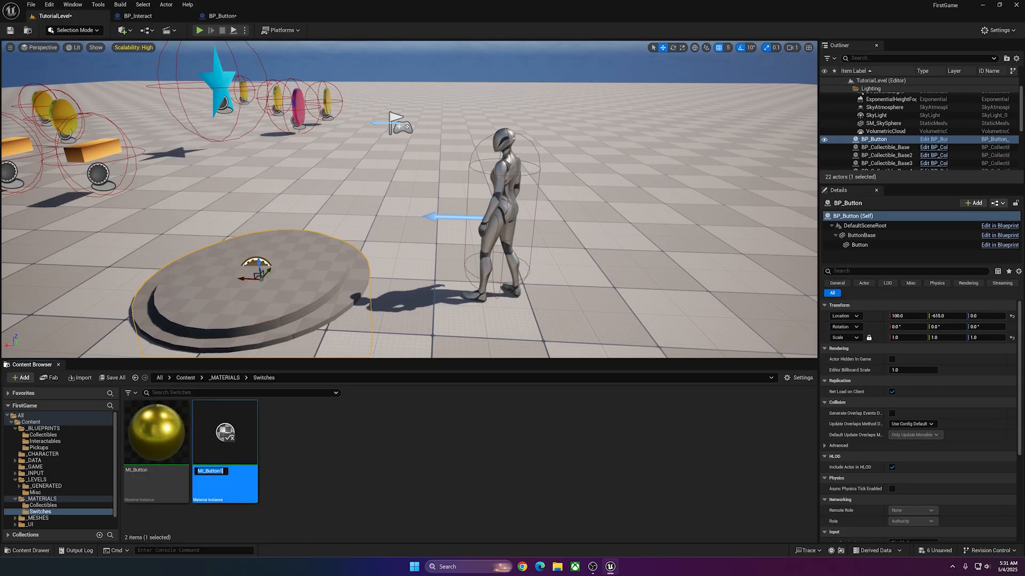
pyautogui.write('MI_ButtonBase')
pyautogui.press('Return')
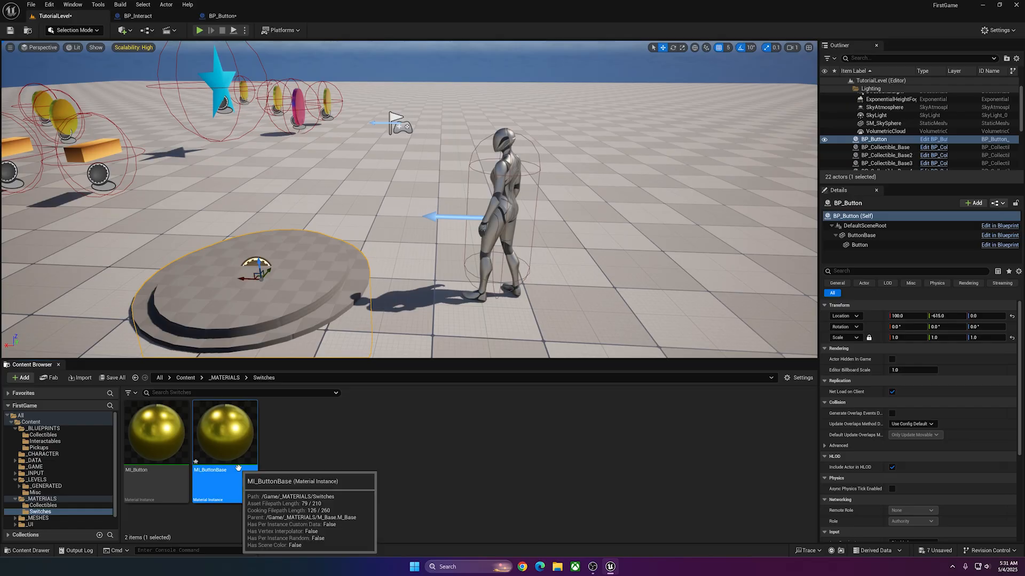
pyautogui.click(318, 446)
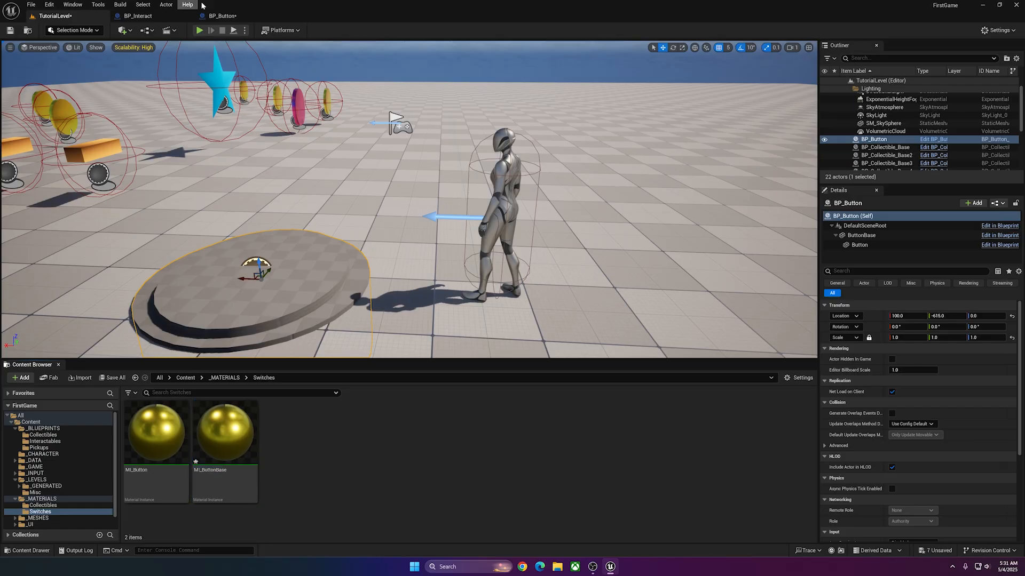
# Return BP_Button's viewport to perspective and assign the MI_ButtonBase material to the ButtonBase mesh.
pyautogui.click(229, 16)
pyautogui.click(181, 57)
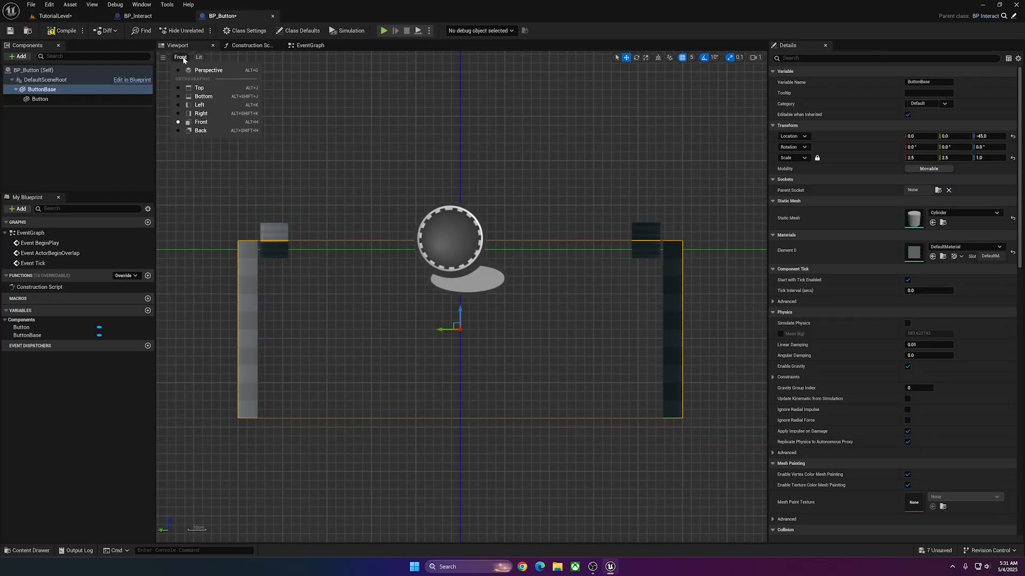
pyautogui.click(206, 81)
pyautogui.click(965, 247)
pyautogui.click(975, 383)
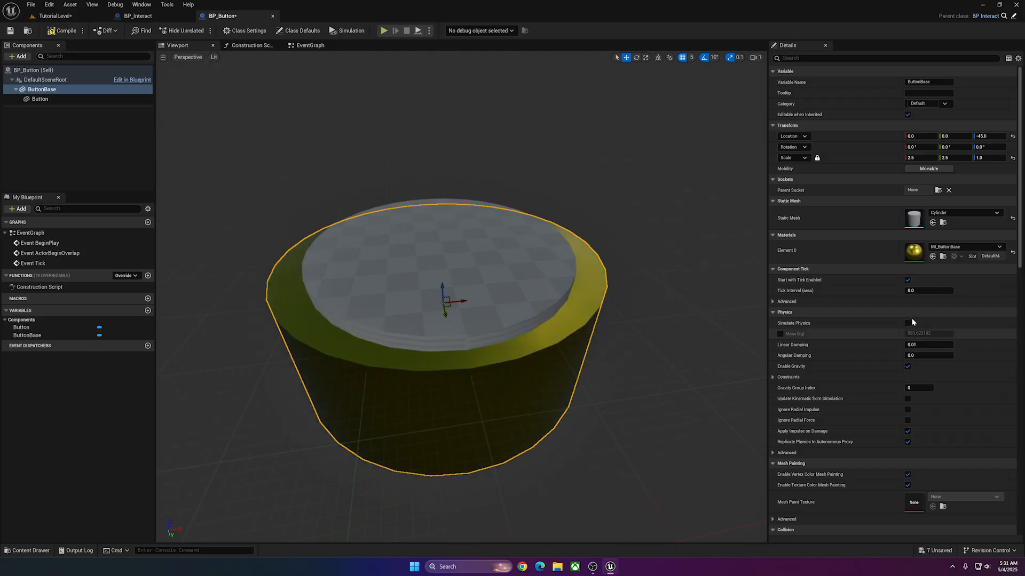
# Assign the MI_Button material to the Button mesh, save the blueprint and return to TutorialLevel.
pyautogui.click(485, 254)
pyautogui.click(964, 247)
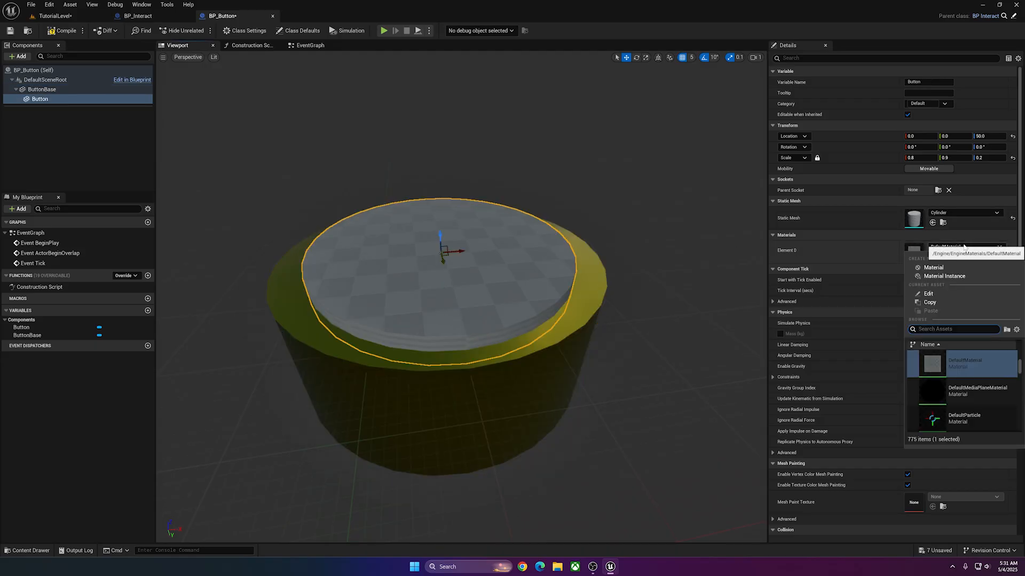
pyautogui.click(960, 414)
pyautogui.click(9, 31)
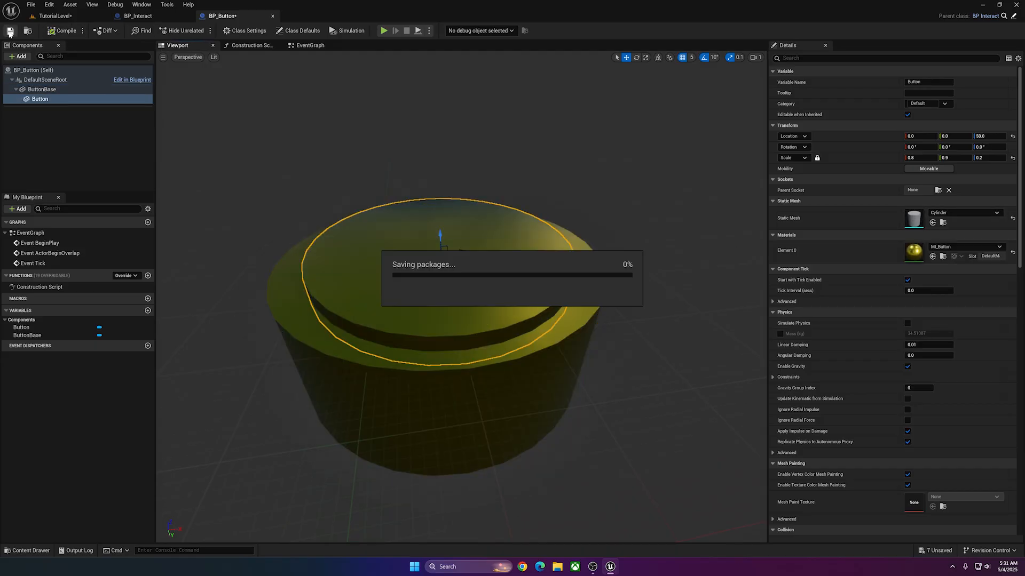
pyautogui.click(59, 16)
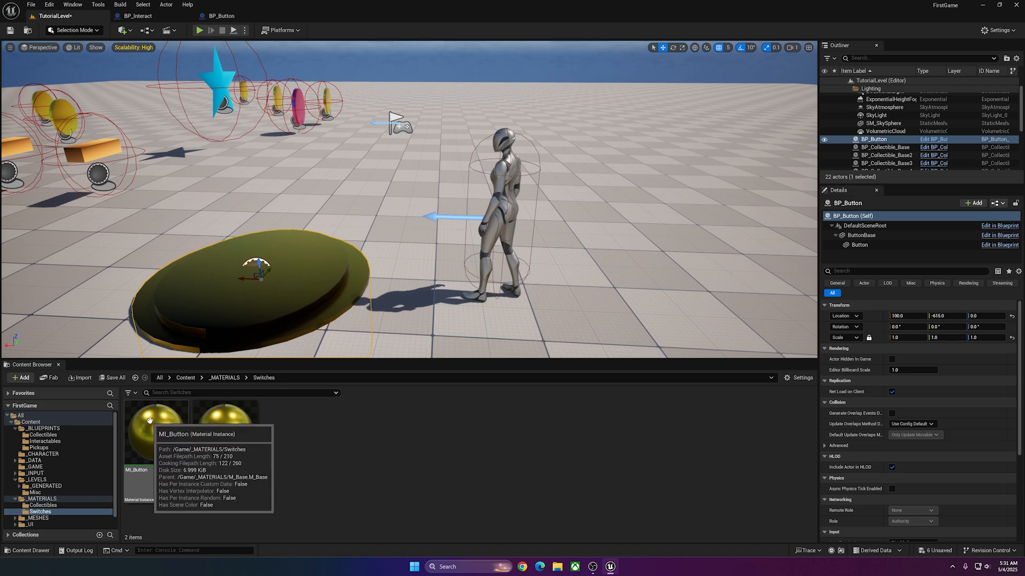
# Open MI_Button in a separate floating window above the TutorialLevel viewport.
pyautogui.doubleClick(156, 435)
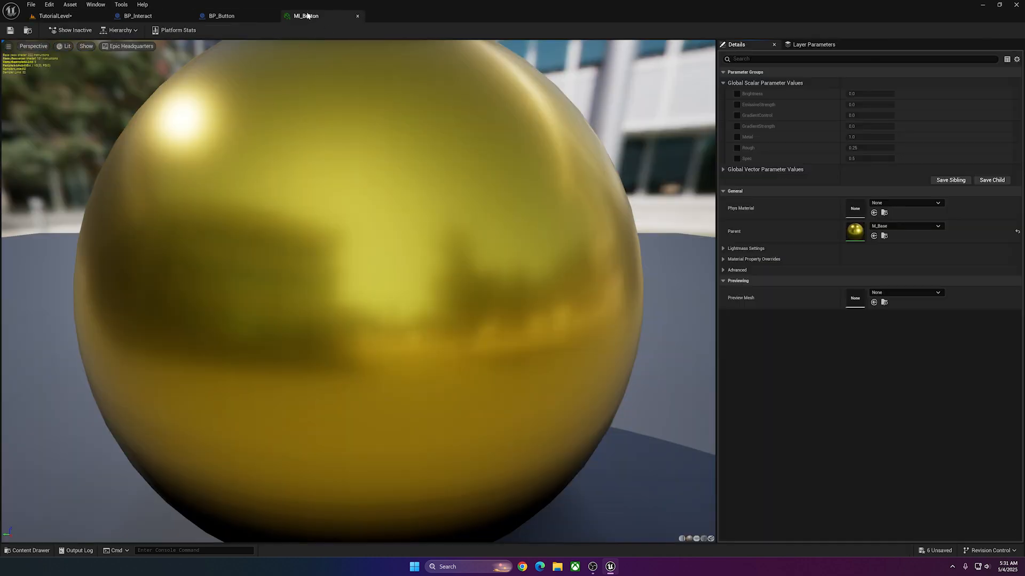
pyautogui.moveTo(307, 14); pyautogui.dragTo(462, 109)
pyautogui.click(68, 17)
pyautogui.moveTo(585, 99); pyautogui.dragTo(573, 74)
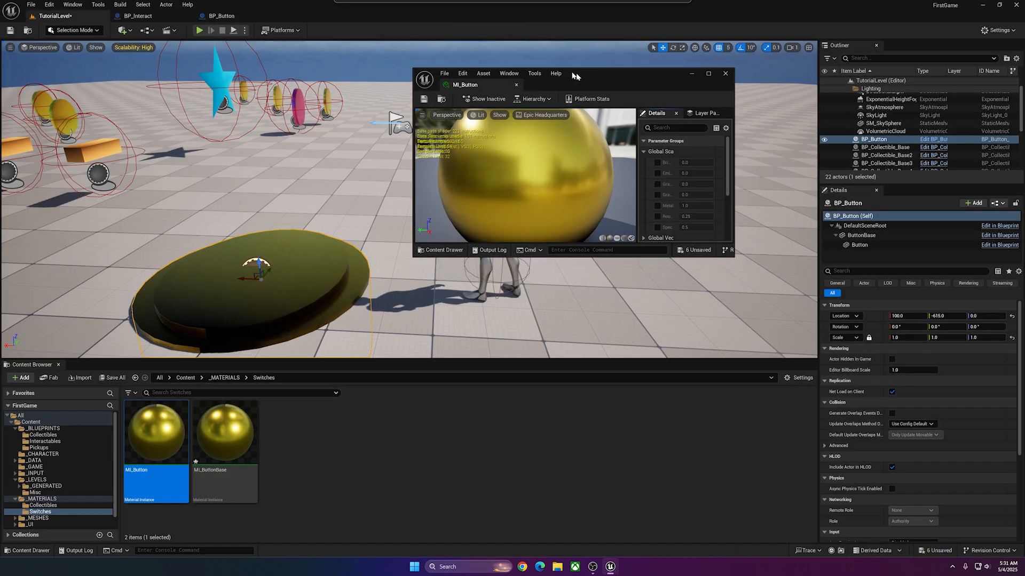
# Override MI_Button's Color parameter with a deep pink.
pyautogui.click(739, 245)
pyautogui.click(802, 244)
pyautogui.click(876, 311)
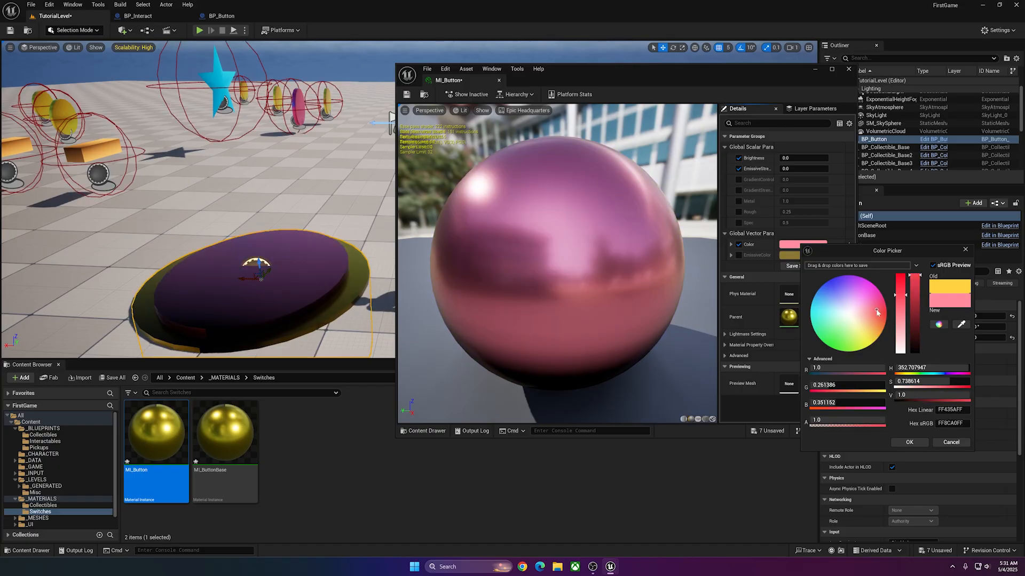
pyautogui.moveTo(876, 312); pyautogui.dragTo(872, 319)
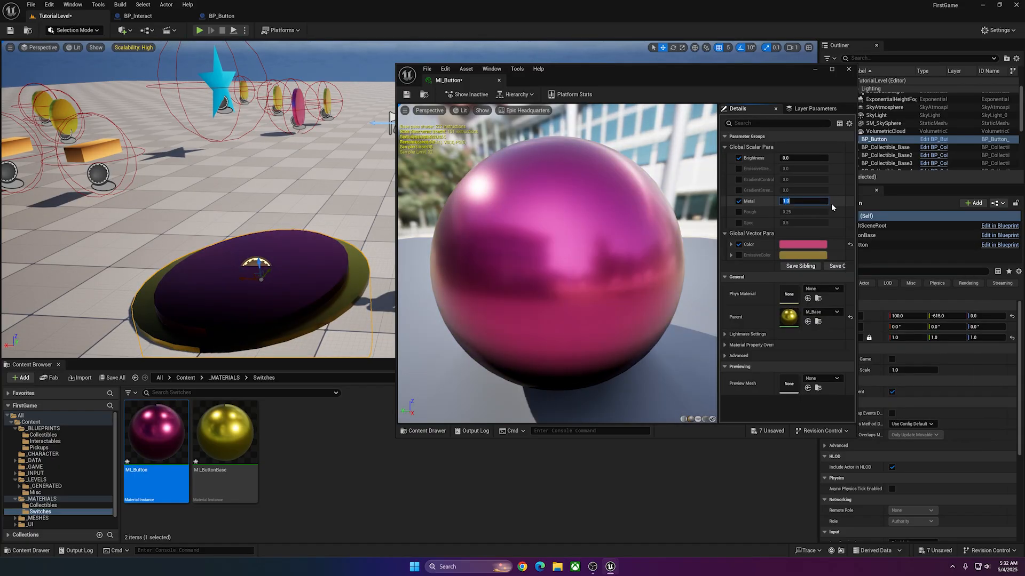
# Set MI_Button's Metal to 0, Rough to 0.2, Spec to 0 and GradientControl to about 0.92, checking the button in the level.
pyautogui.write('0')
pyautogui.press('Return')
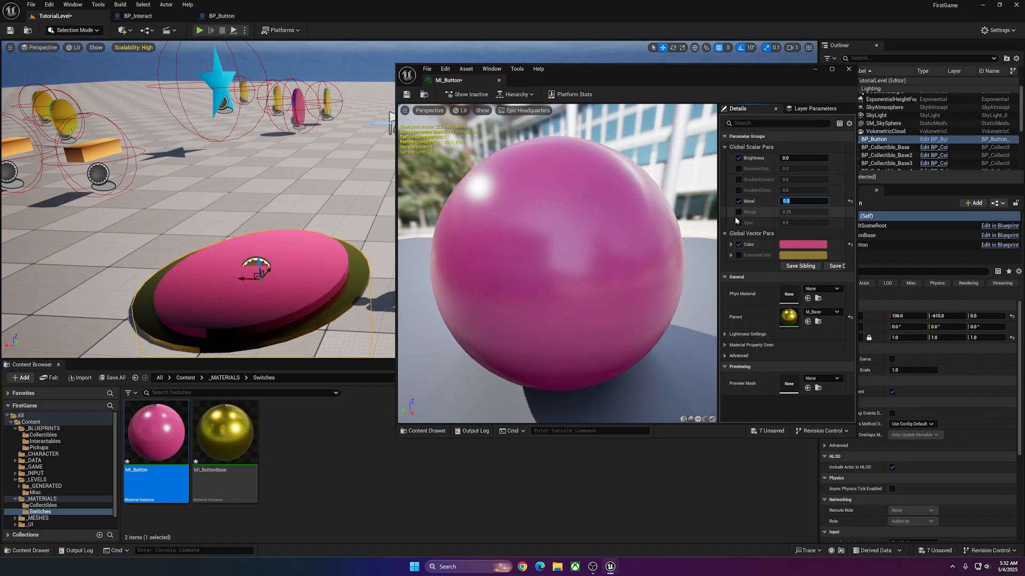
pyautogui.click(739, 212)
pyautogui.click(806, 213)
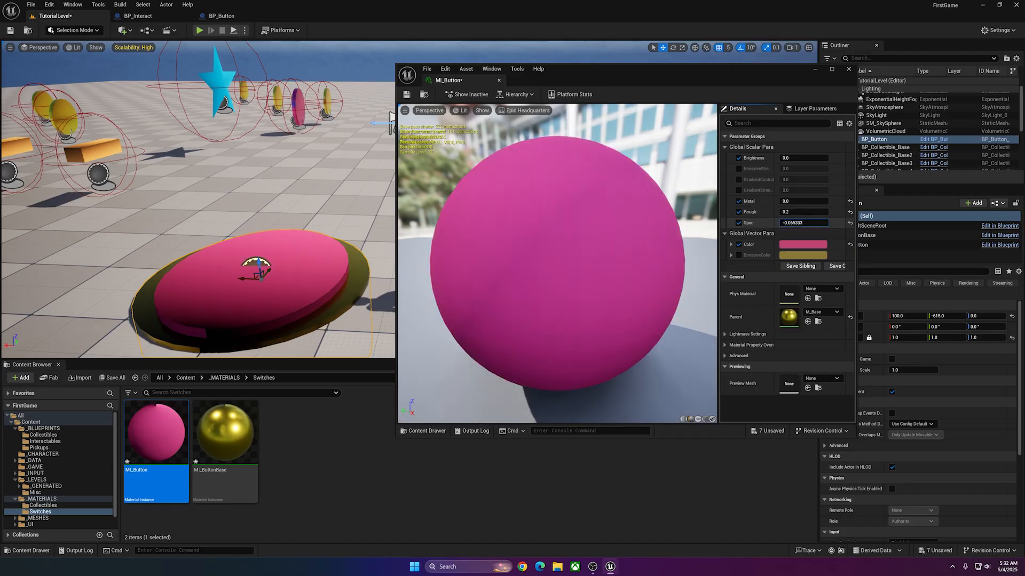
pyautogui.click(805, 223)
pyautogui.write('0')
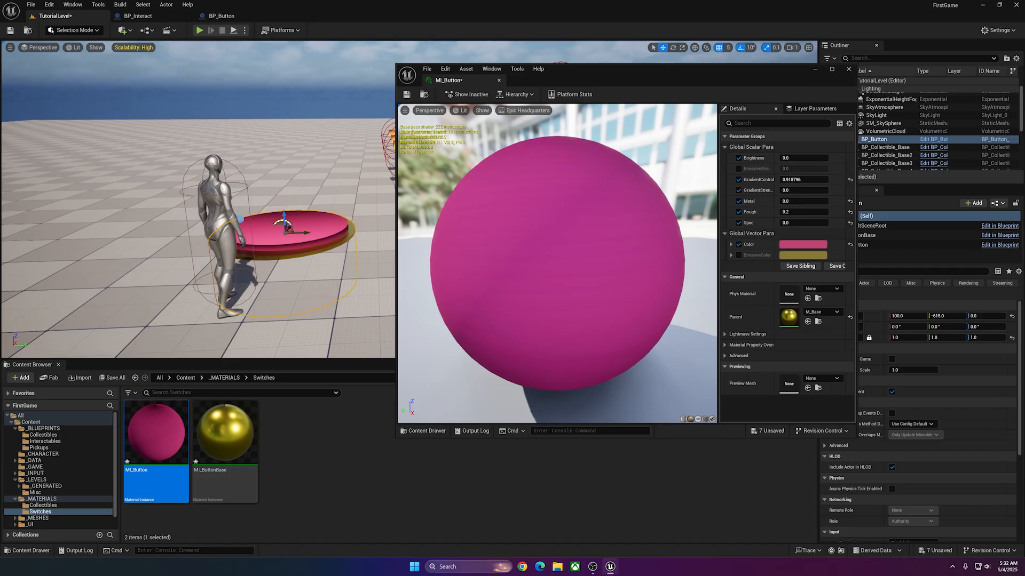
pyautogui.moveTo(214, 198); pyautogui.dragTo(225, 253, button='right')
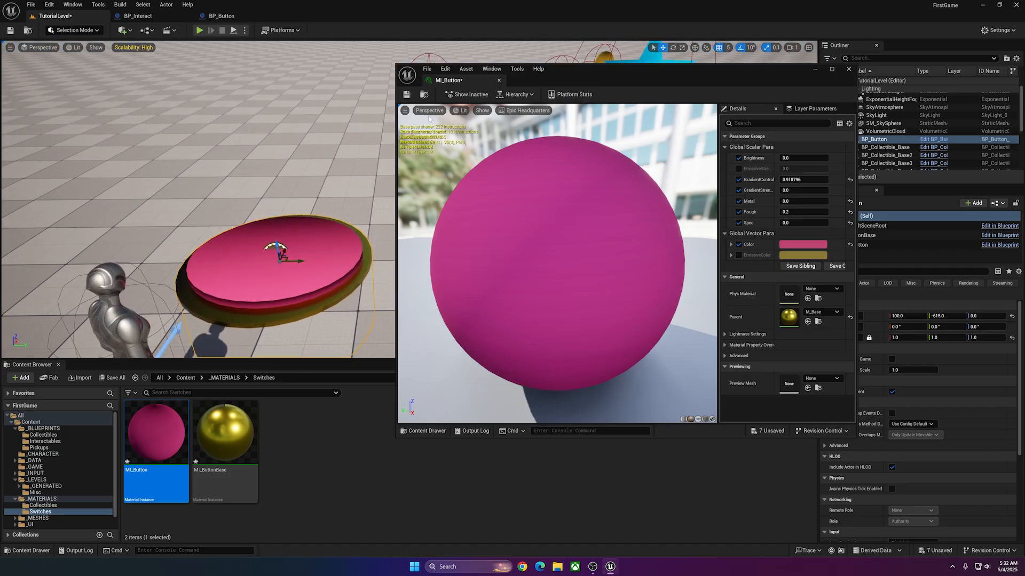
# Open MI_ButtonBase beside MI_Button and set Color to white, Brightness about 0.09, GradientControl about 0.59, Metal 0 and Spec 1.
pyautogui.doubleClick(224, 432)
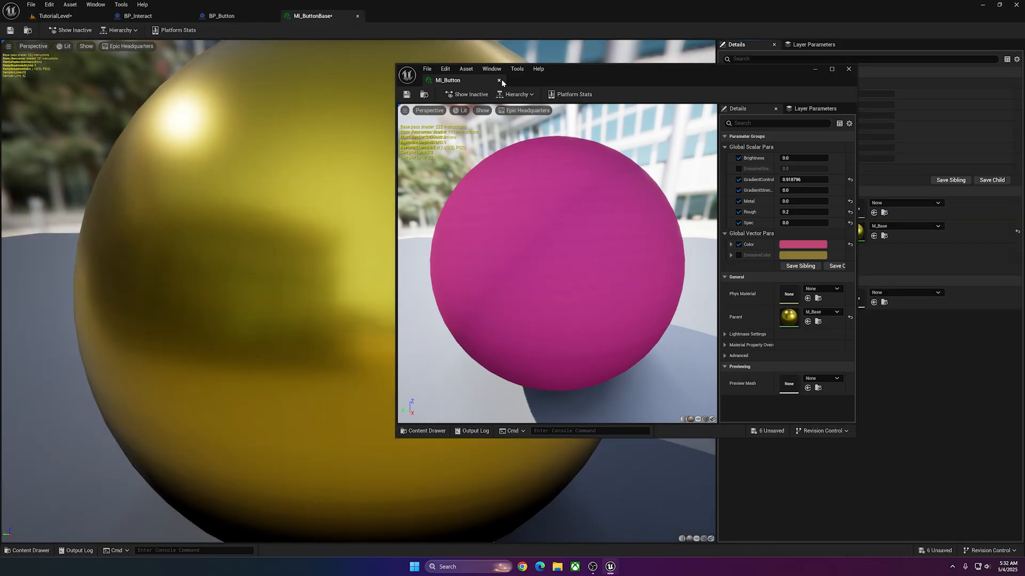
pyautogui.moveTo(318, 16); pyautogui.dragTo(539, 81)
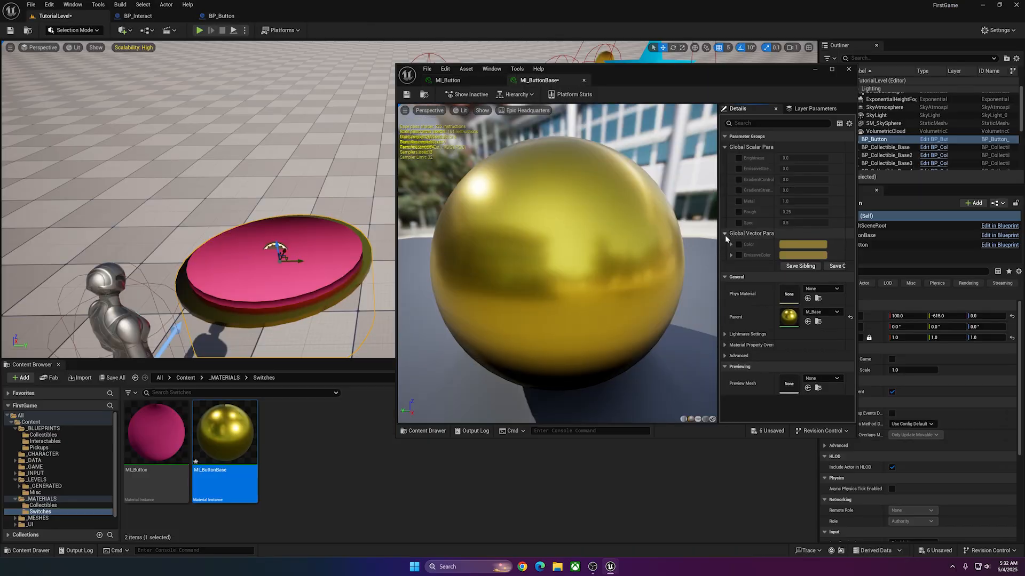
pyautogui.click(737, 245)
pyautogui.click(800, 245)
pyautogui.click(851, 321)
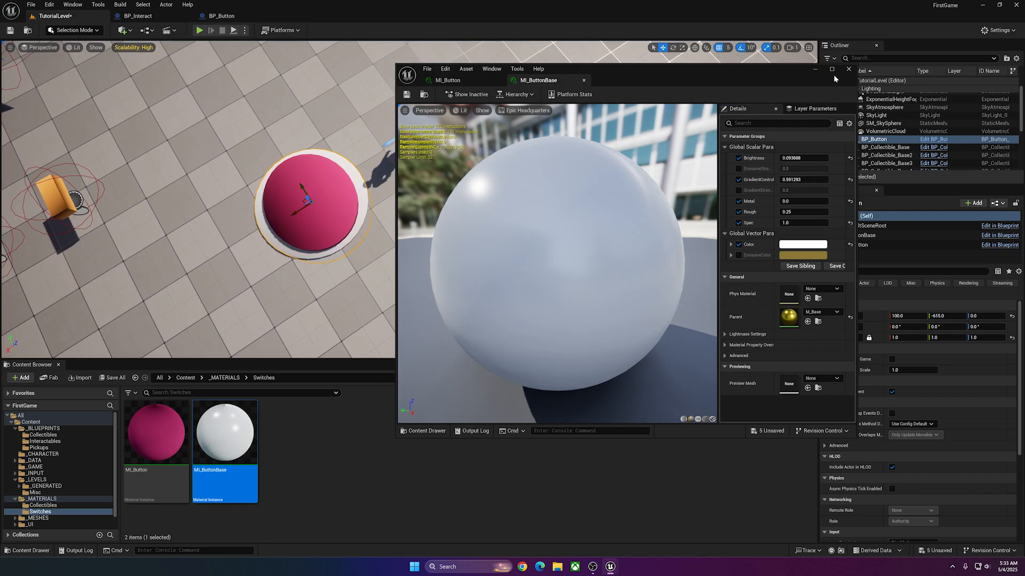
pyautogui.moveTo(789, 63); pyautogui.dragTo(794, 68)
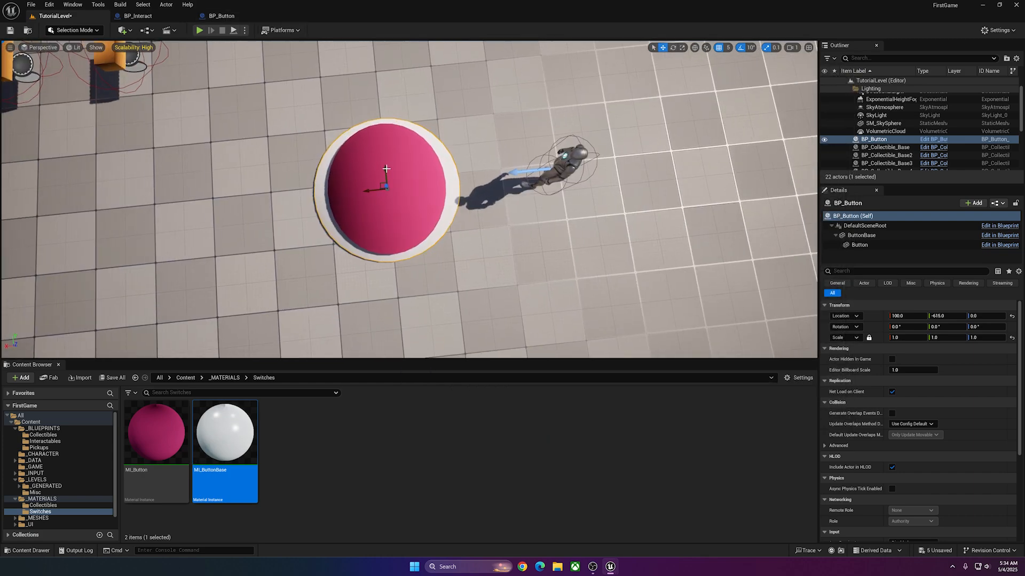
# In BP_Button, unlock the Button mesh's scale and set it to 0.8, 0.8, 0.2.
pyautogui.click(220, 15)
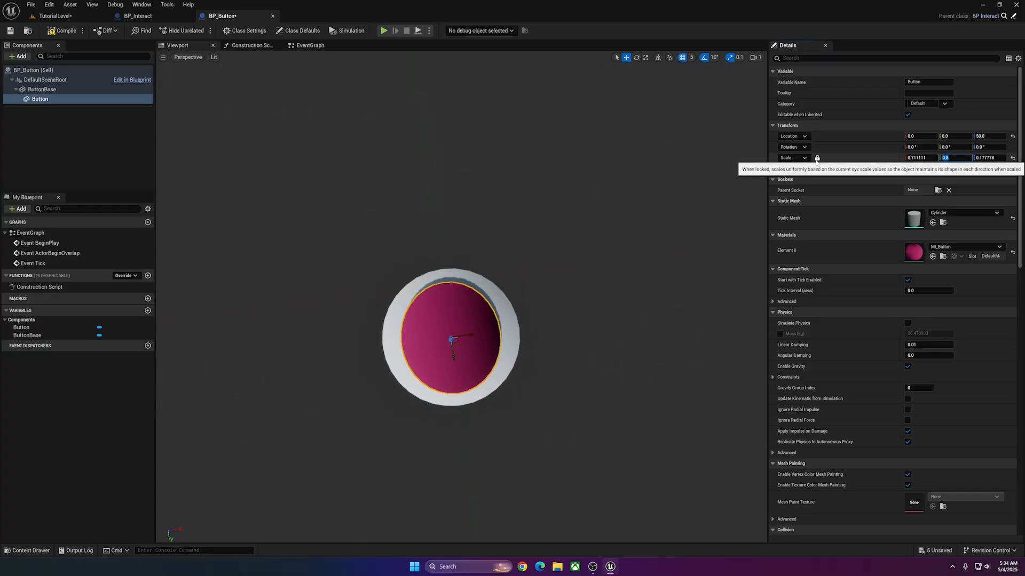
pyautogui.click(916, 157)
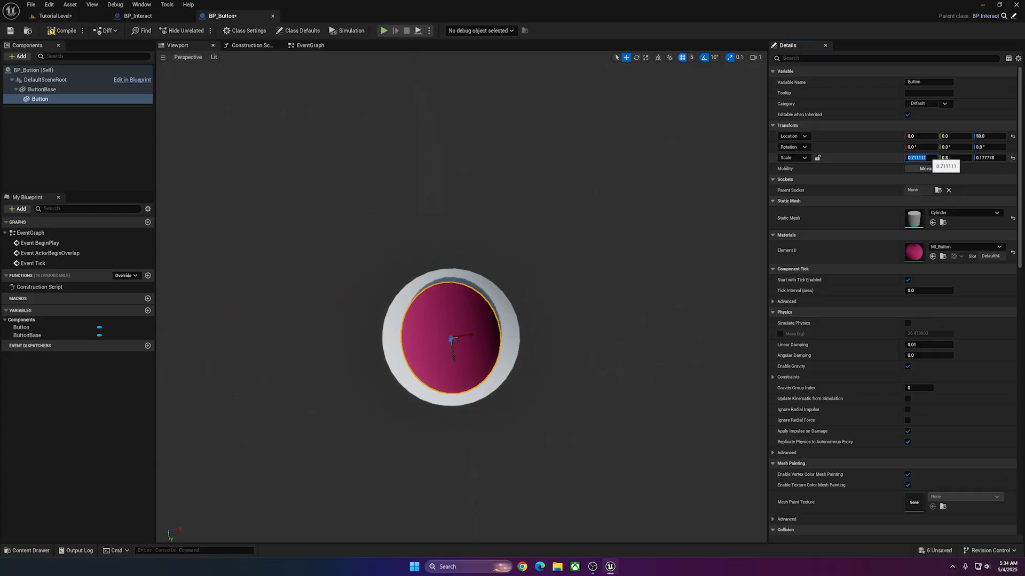
pyautogui.write('.8')
pyautogui.press('Tab')
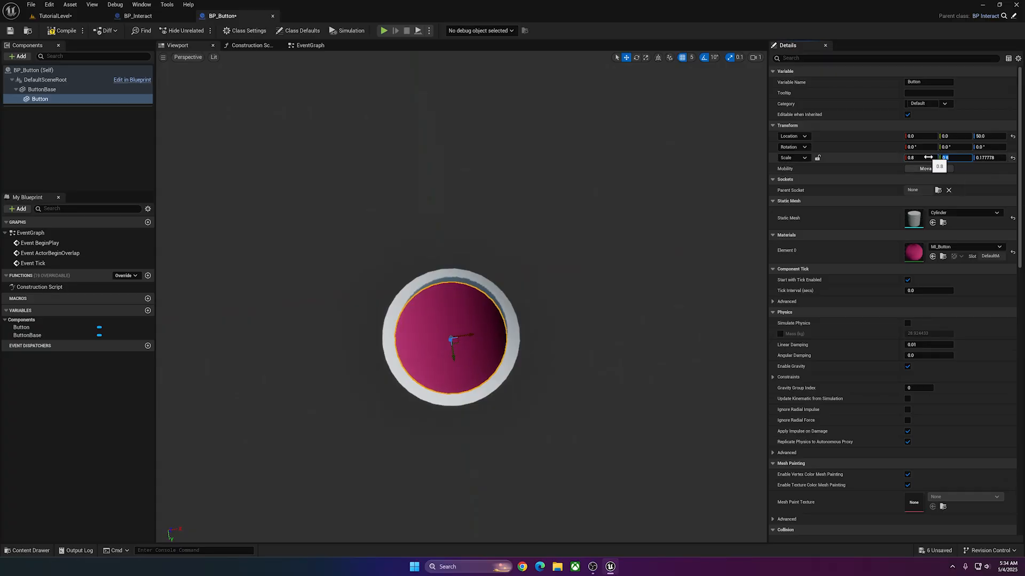
pyautogui.write('.')
pyautogui.write('2')
pyautogui.press('Return')
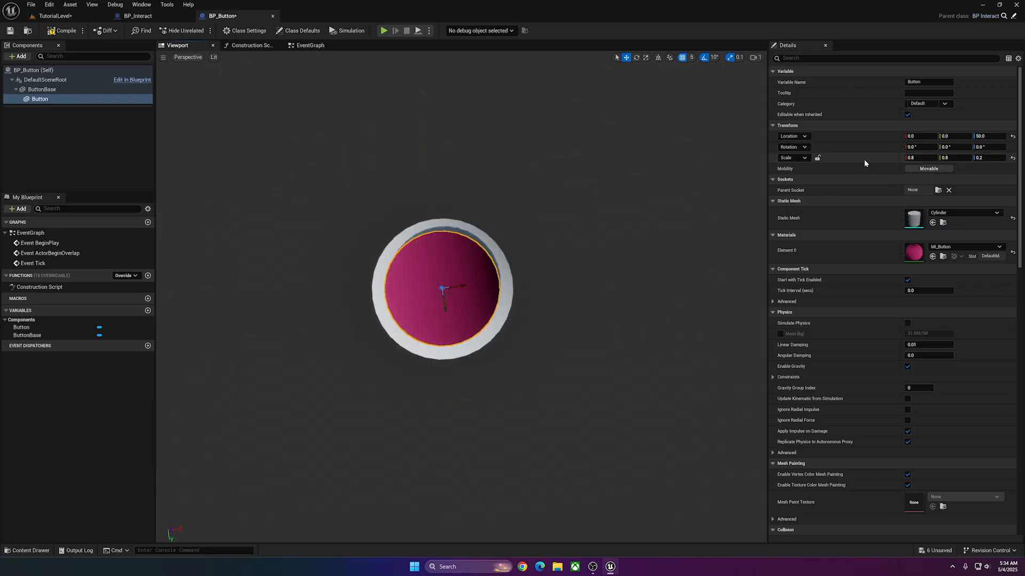
pyautogui.scroll(3, 485, 210)
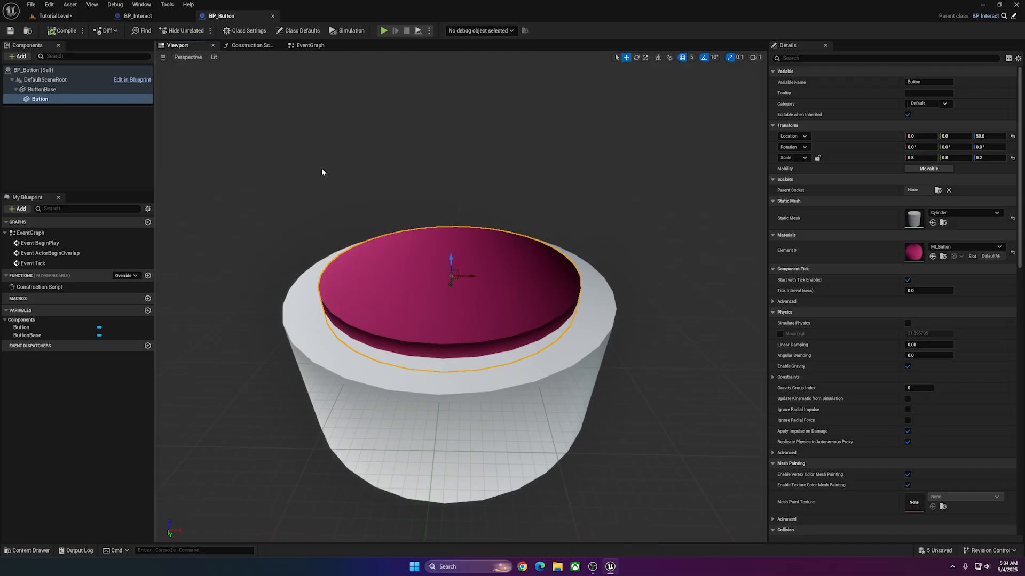
# Delete all default event nodes from BP_Button's EventGraph.
pyautogui.click(310, 46)
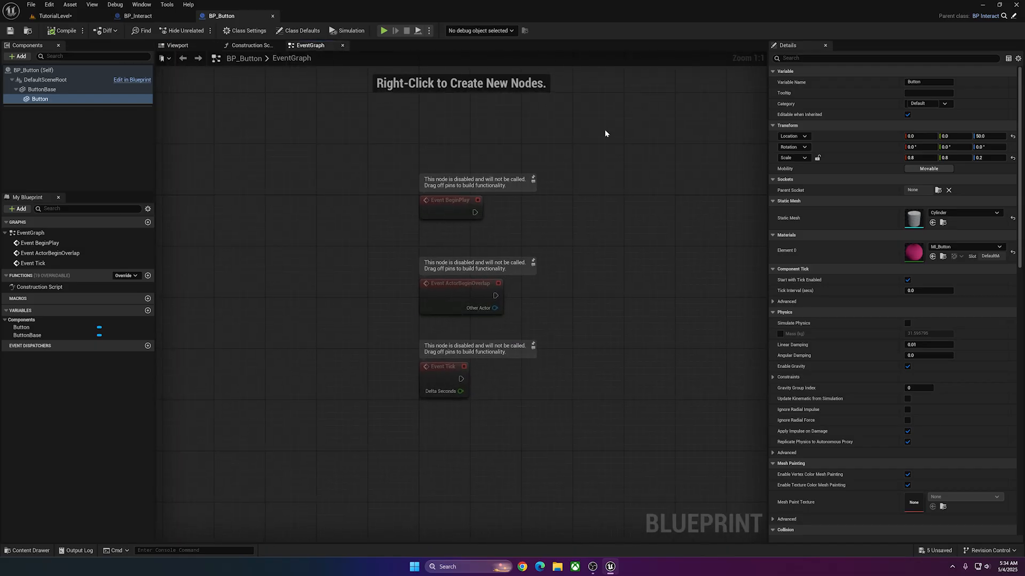
pyautogui.hotkey('ctrl', 'a')
pyautogui.press('Delete')
# Add an On Component Hit event for the Button component.
pyautogui.click(60, 100)
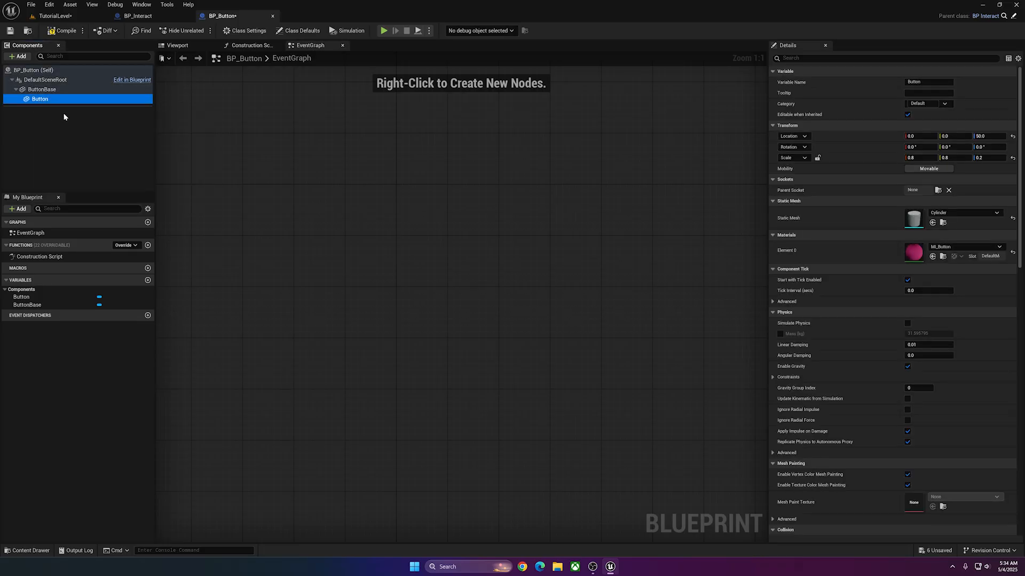
pyautogui.scroll(-15, 907, 291)
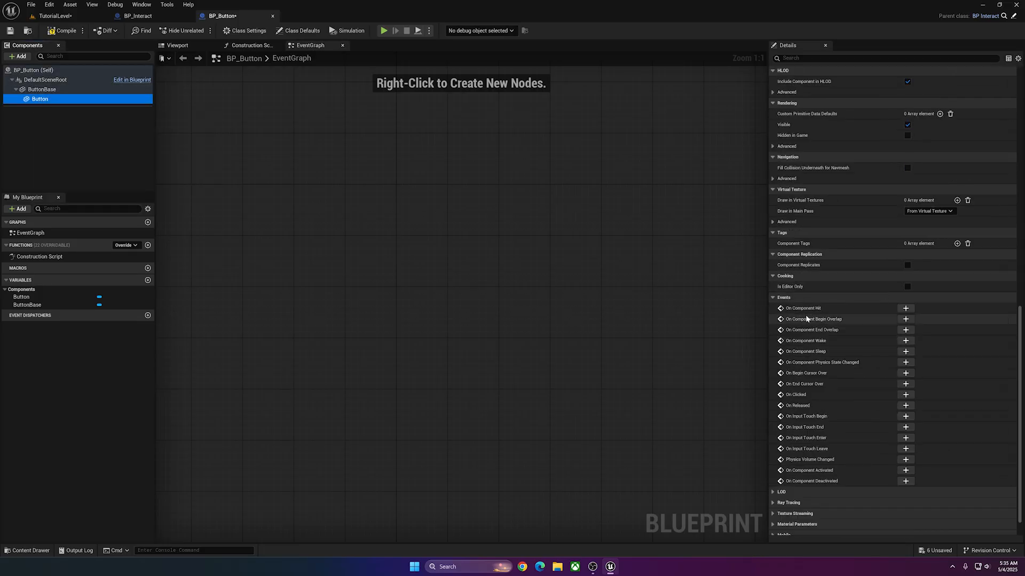
pyautogui.click(906, 309)
# Cast the hit event's Other Actor to BP_FirstGameCharacter and align the cast node beside the event.
pyautogui.moveTo(353, 243); pyautogui.dragTo(414, 296)
pyautogui.write('cas')
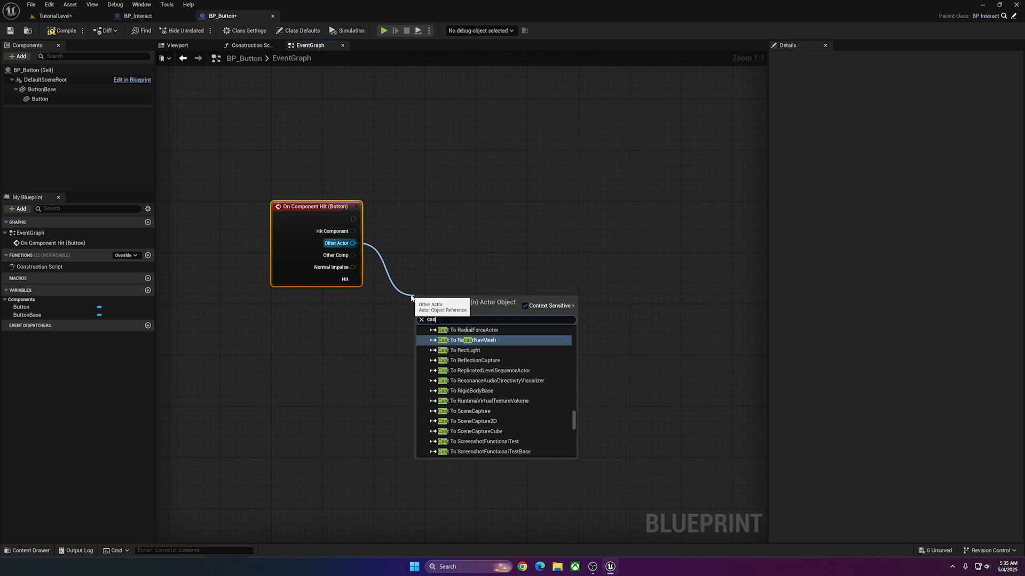
pyautogui.write('t bp')
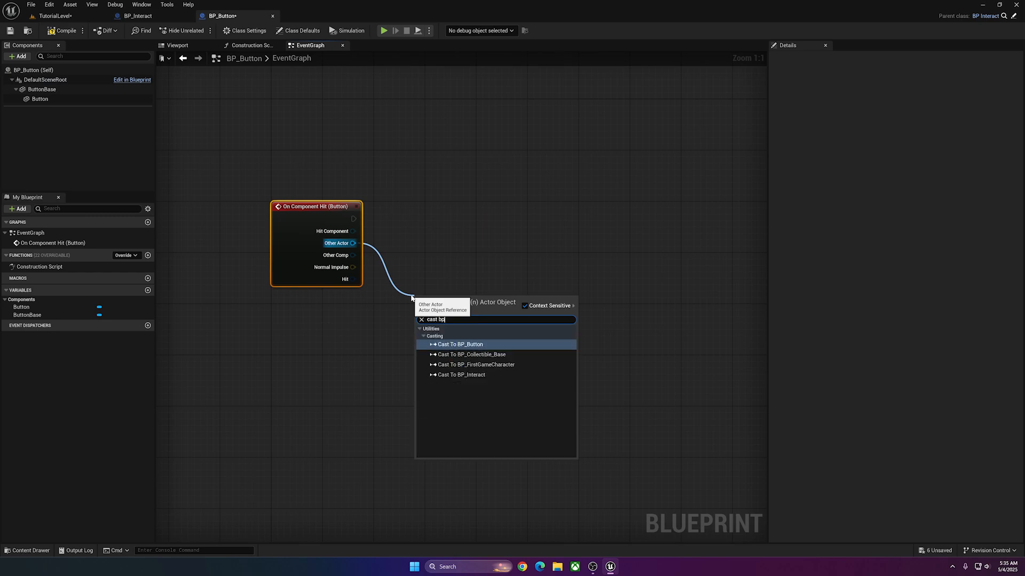
pyautogui.click(476, 365)
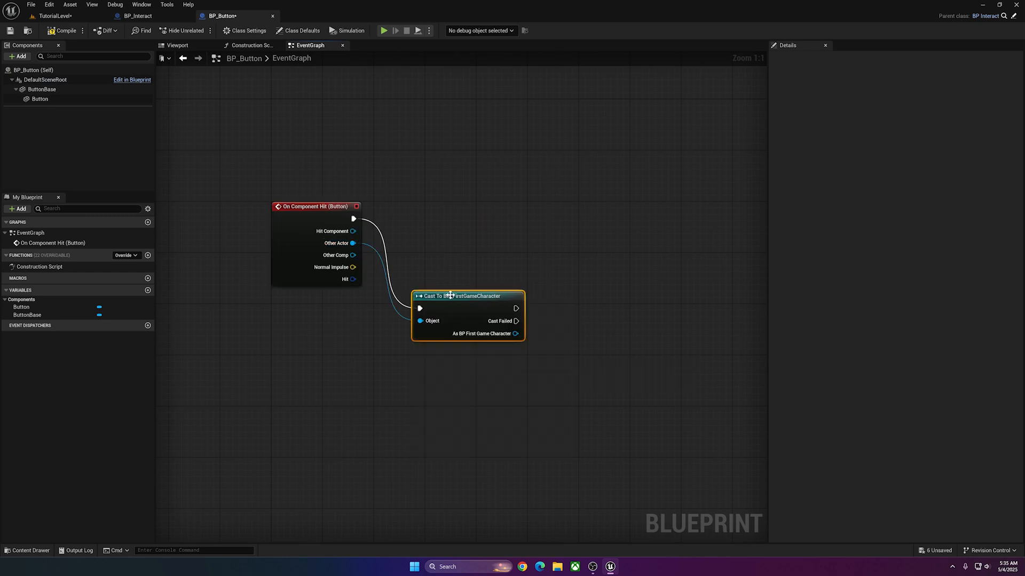
pyautogui.moveTo(456, 314); pyautogui.dragTo(442, 225)
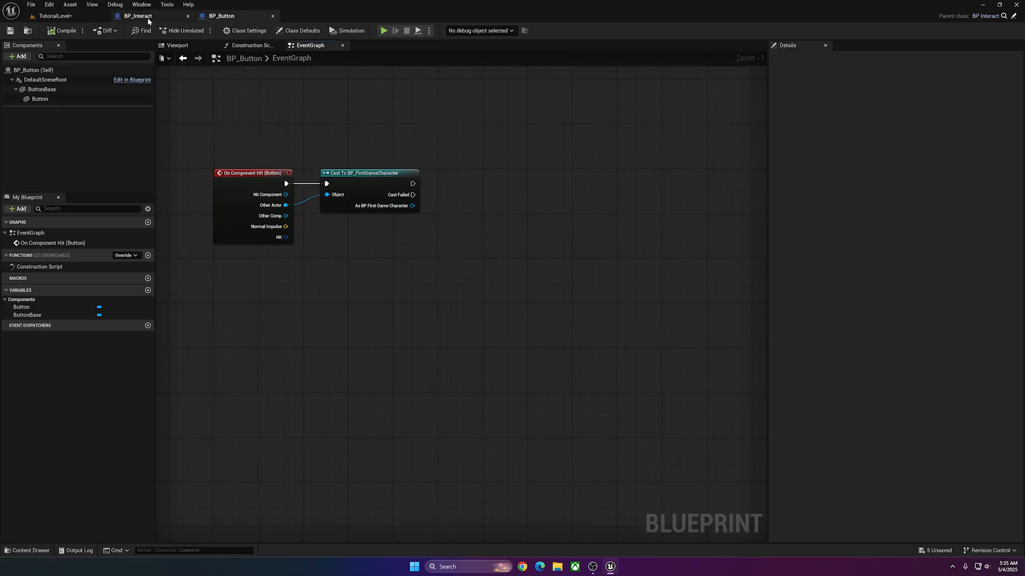
# Delete the default event nodes from BP_Interact's EventGraph and compile the blueprint.
pyautogui.click(145, 18)
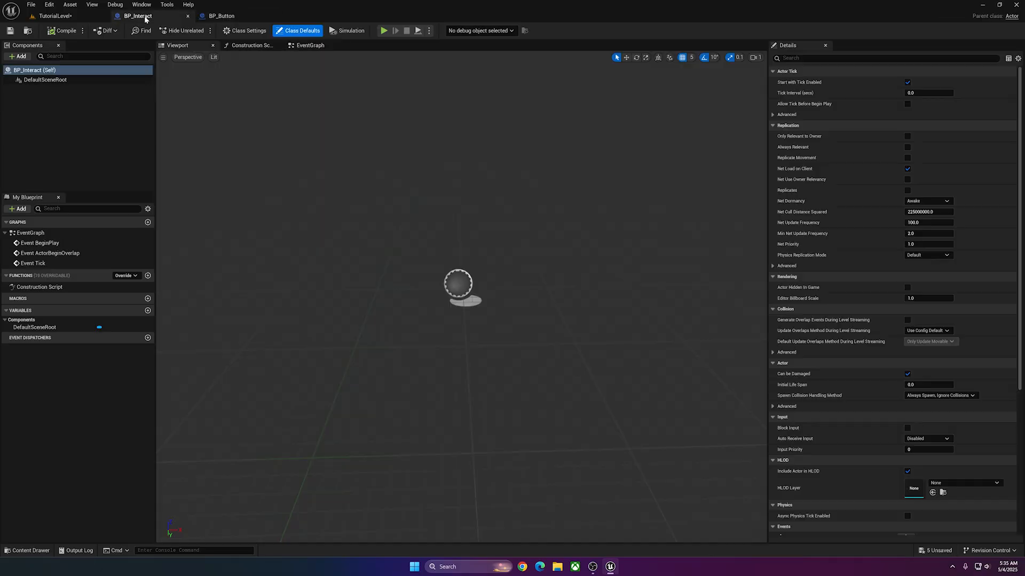
pyautogui.moveTo(468, 156); pyautogui.dragTo(334, 389)
pyautogui.press('Delete')
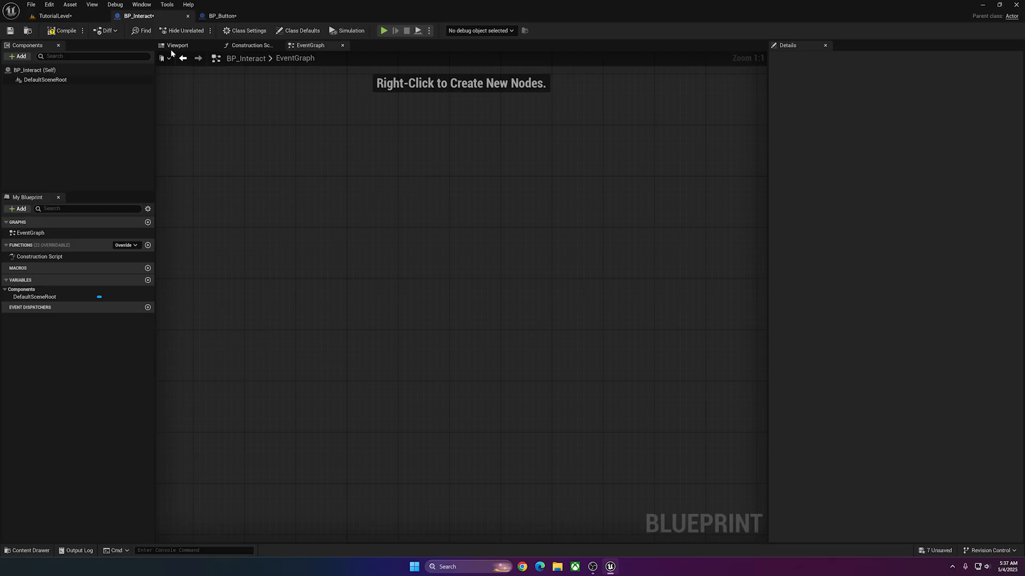
pyautogui.click(63, 31)
# Add two event dispatchers named On and Off to BP_Interact.
pyautogui.click(148, 307)
pyautogui.write('On')
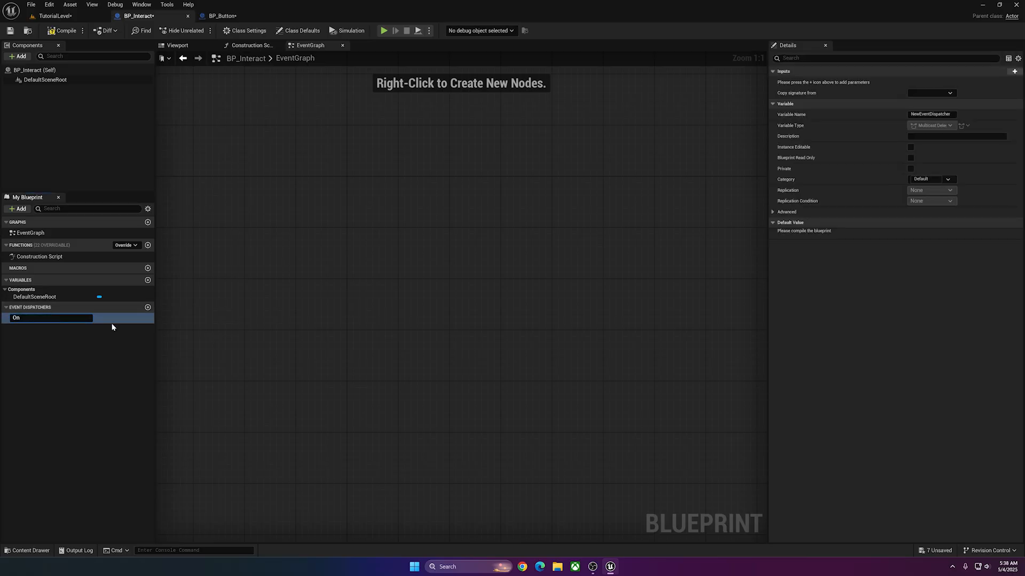
pyautogui.press('Return')
pyautogui.click(147, 307)
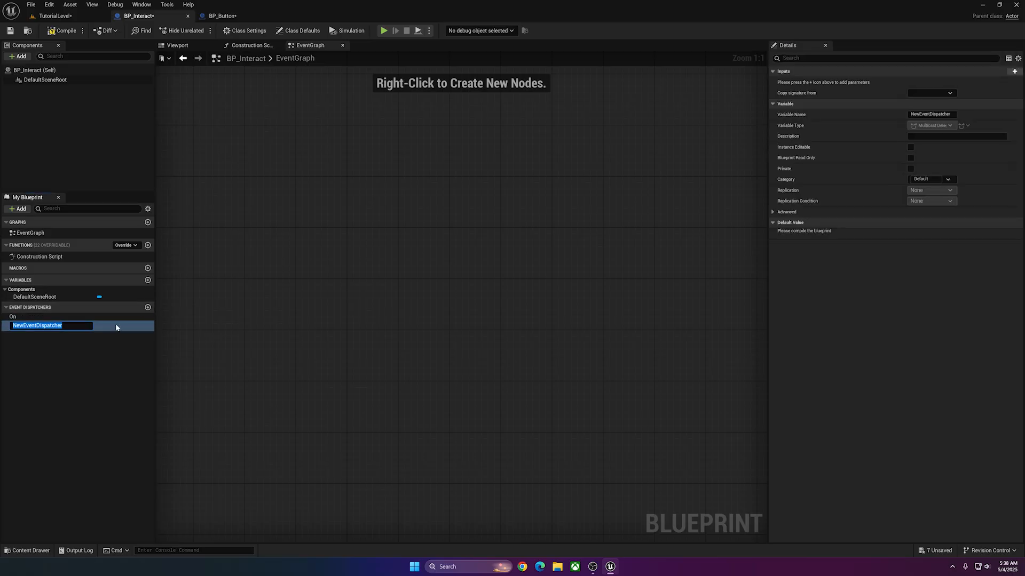
pyautogui.write('Off')
pyautogui.press('Return')
pyautogui.click(89, 324)
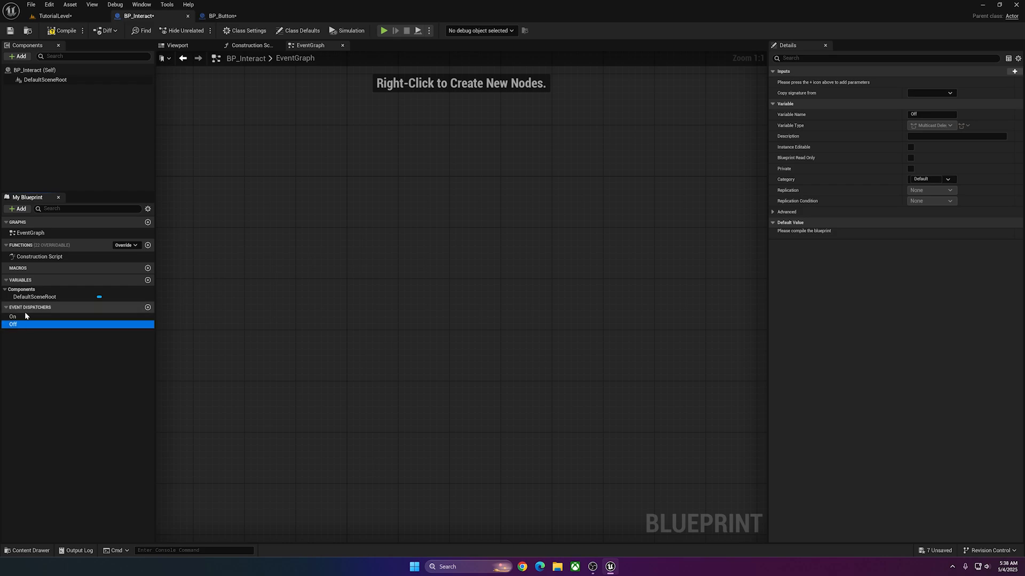
pyautogui.click(24, 316)
pyautogui.click(23, 324)
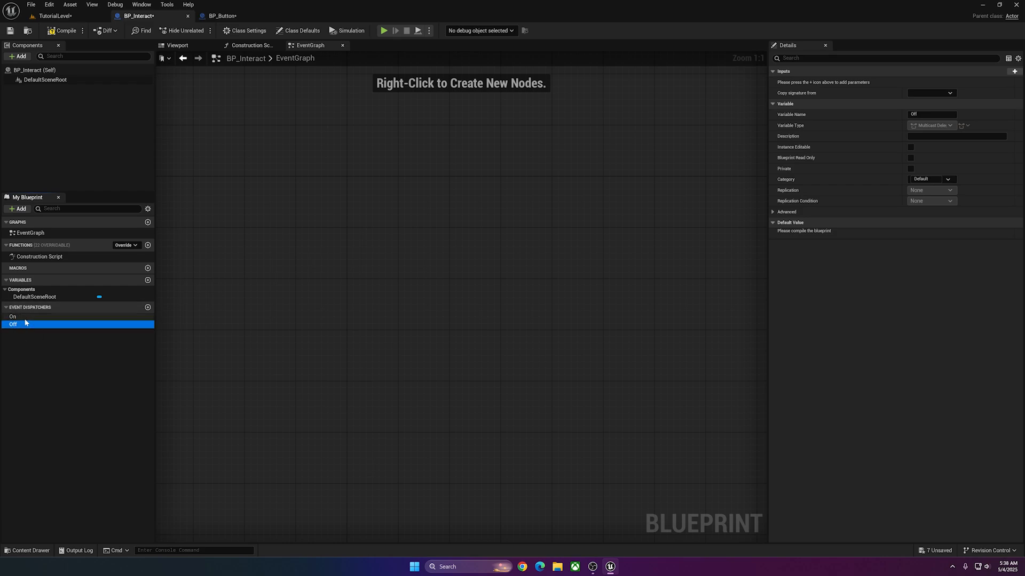
pyautogui.click(24, 317)
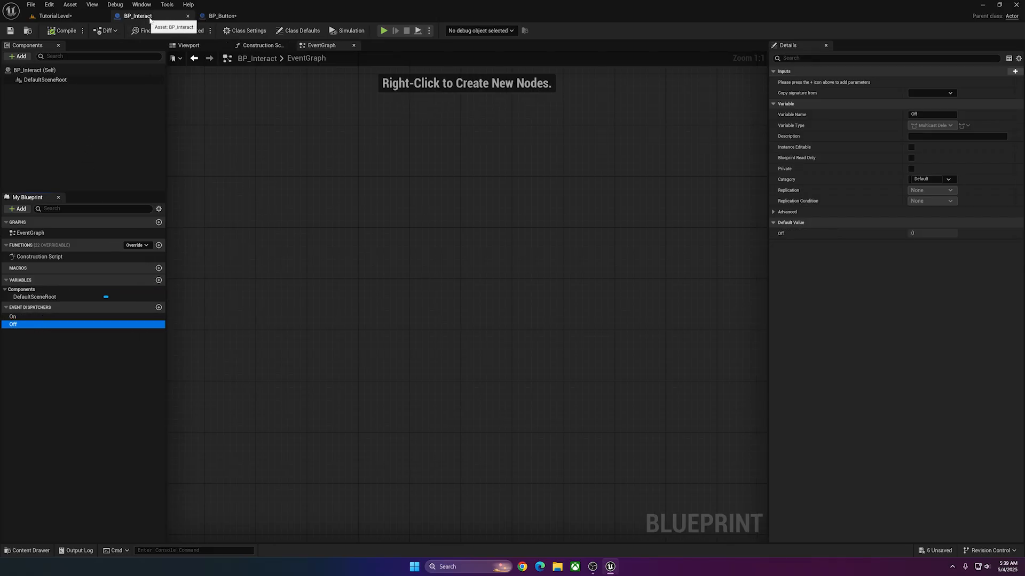
# In BP_Button's EventGraph, add a Call On node and connect it to the successful output of the BP_FirstGameCharacter cast.
pyautogui.click(231, 17)
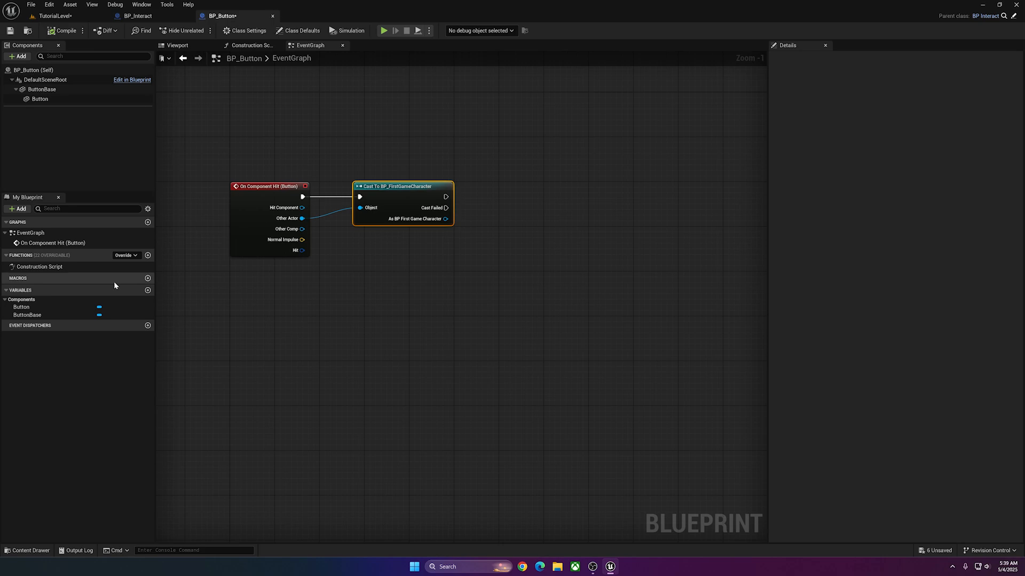
pyautogui.click(372, 297)
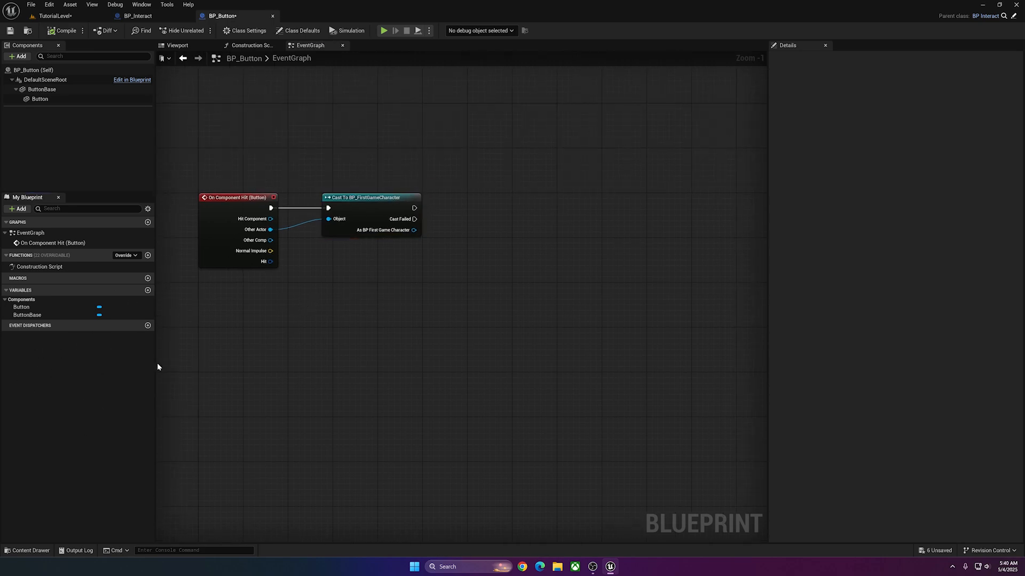
pyautogui.rightClick(363, 288)
pyautogui.write('call on')
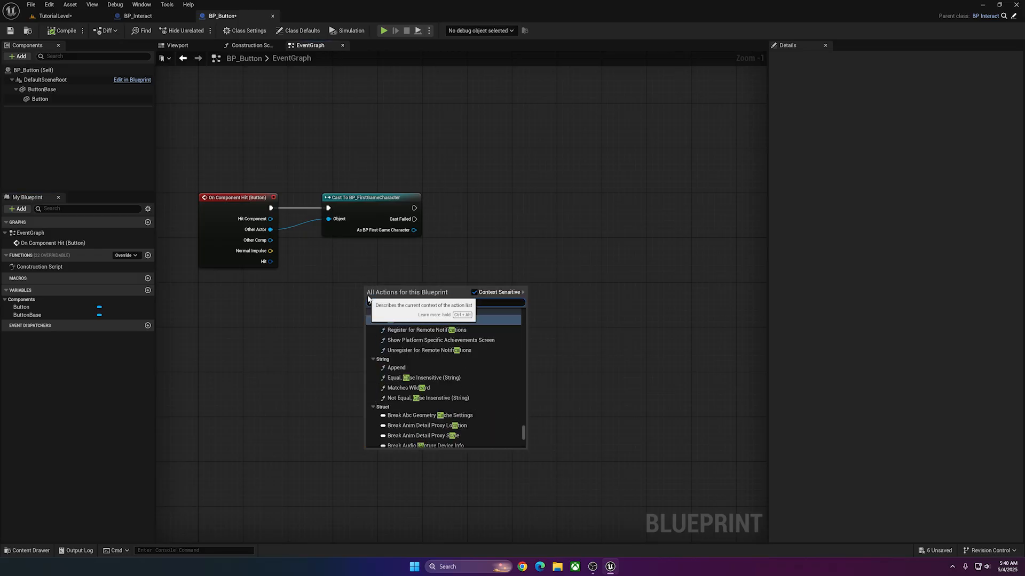
pyautogui.press('Return')
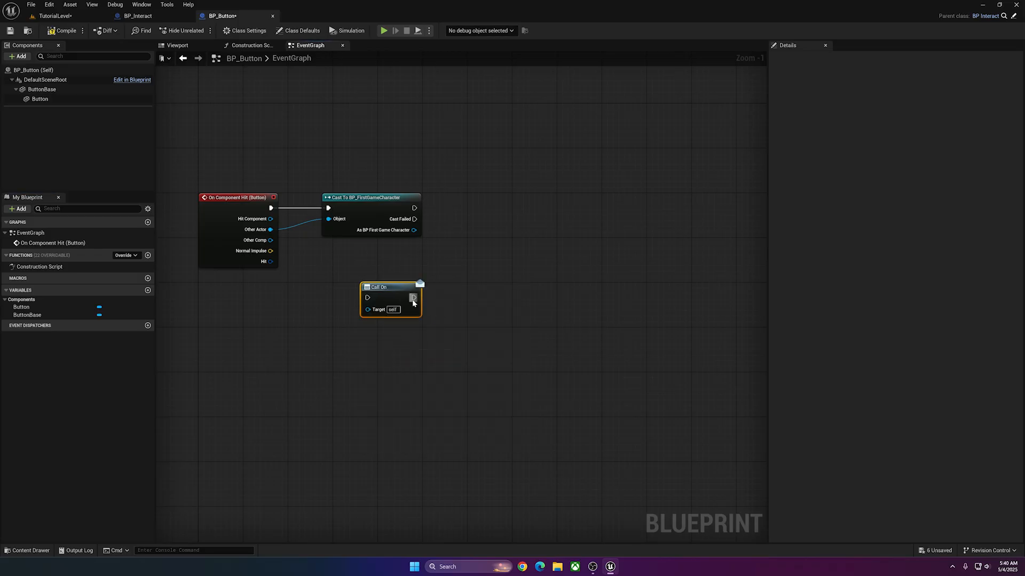
pyautogui.moveTo(387, 293); pyautogui.dragTo(488, 236)
pyautogui.moveTo(415, 208); pyautogui.dragTo(463, 248)
pyautogui.moveTo(493, 238); pyautogui.dragTo(491, 205)
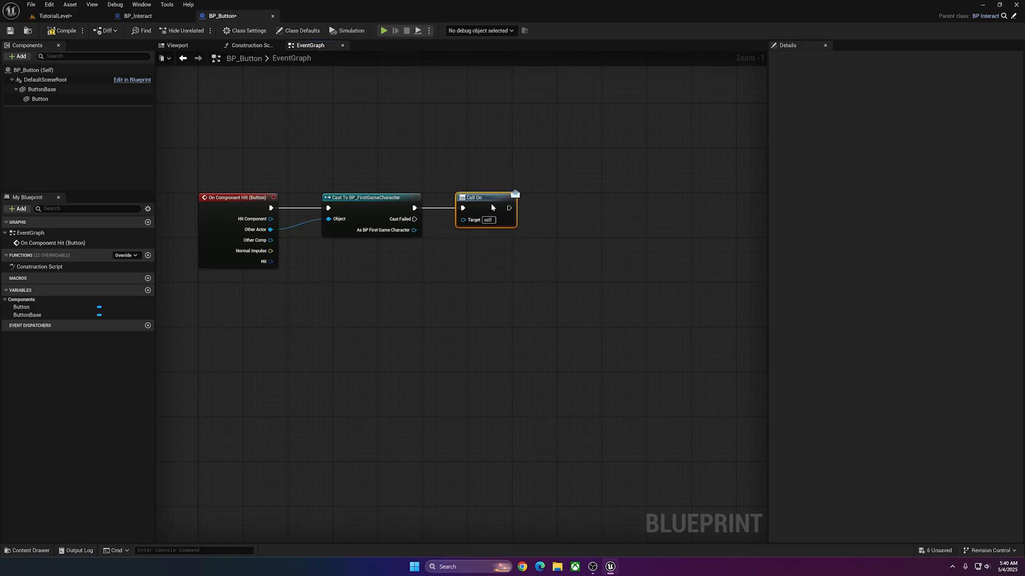
# Add a Print String node after Call On in BP_Button's EventGraph and set its text to ON.
pyautogui.click(357, 342)
pyautogui.moveTo(419, 208); pyautogui.dragTo(525, 201)
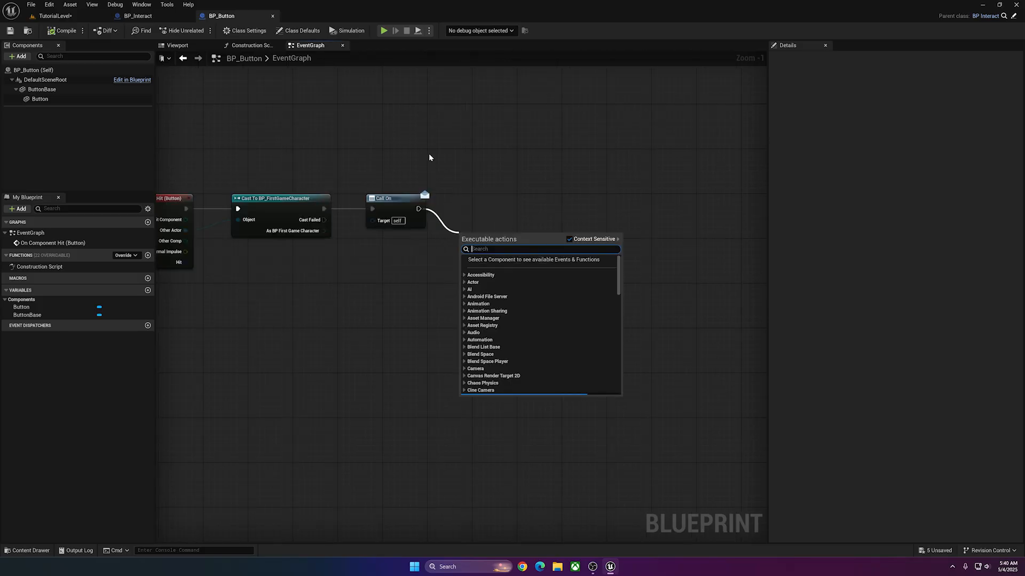
pyautogui.click(429, 156)
pyautogui.write('print')
pyautogui.press('Return')
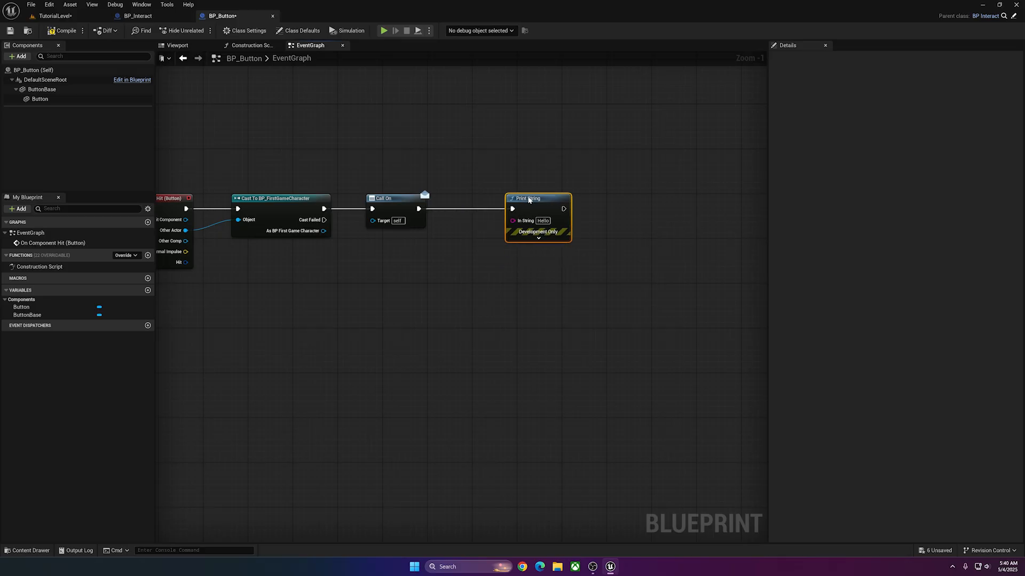
pyautogui.click(537, 221)
pyautogui.write('ON')
pyautogui.click(588, 222)
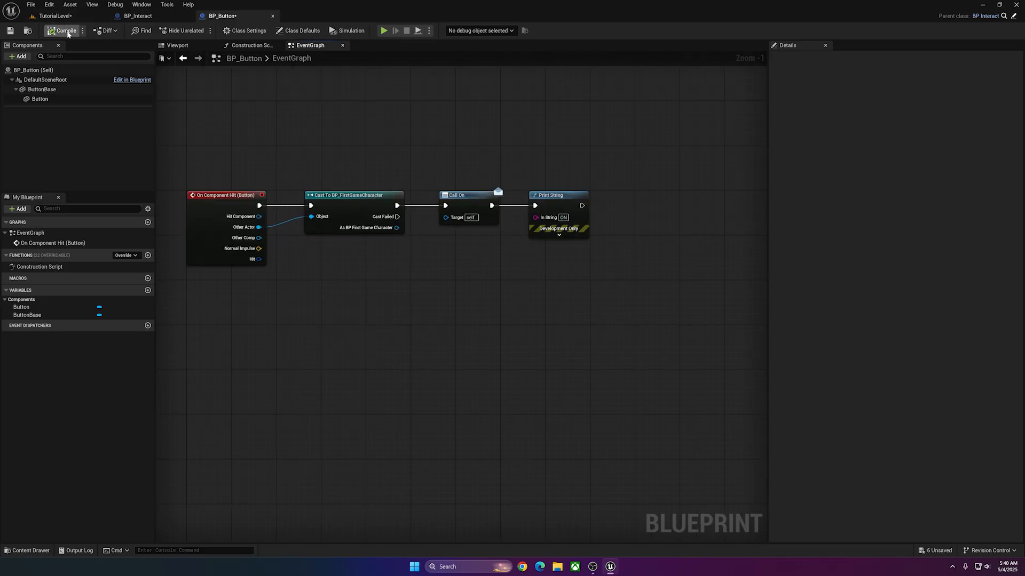
# Play TutorialLevel and walk the character onto and off the button to test the ON message.
pyautogui.click(63, 16)
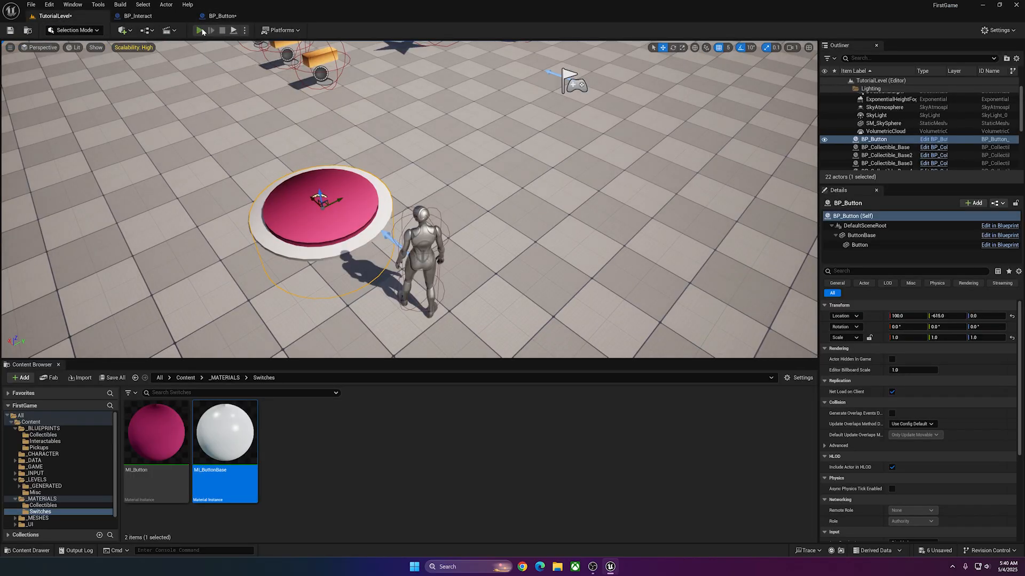
pyautogui.click(200, 31)
pyautogui.press('w')
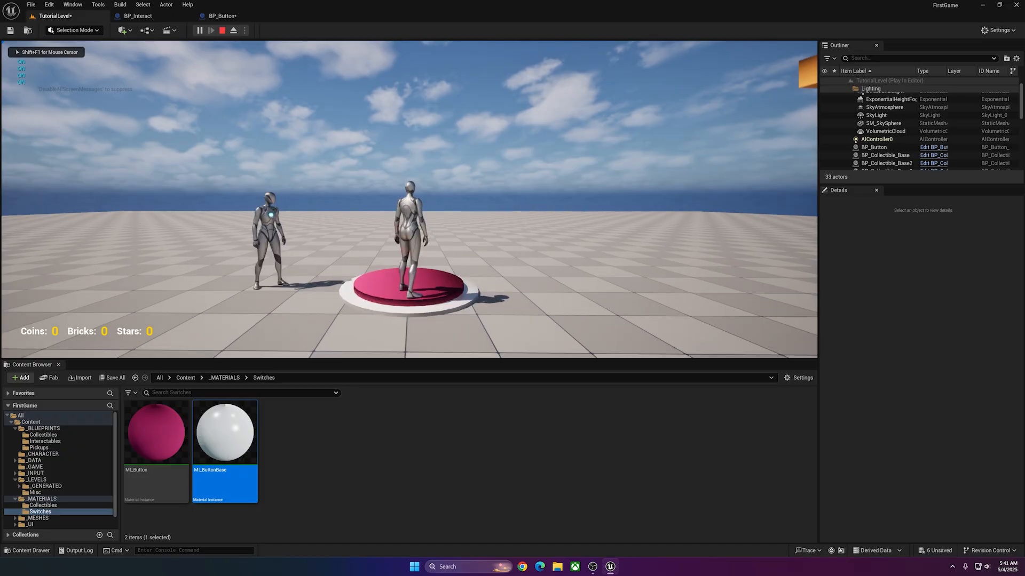
pyautogui.press('w')
pyautogui.press('s')
pyautogui.press('w')
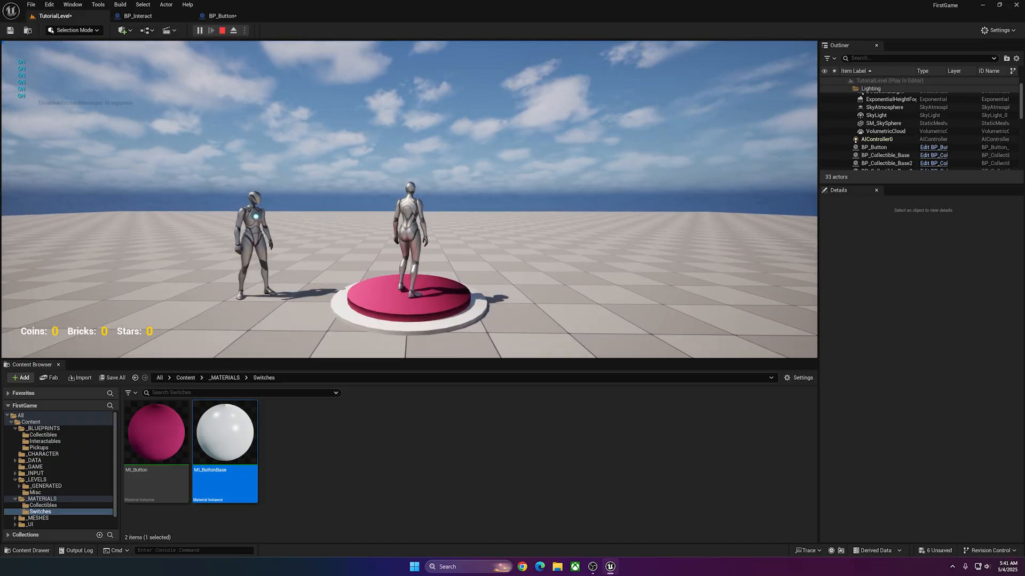
pyautogui.press('s')
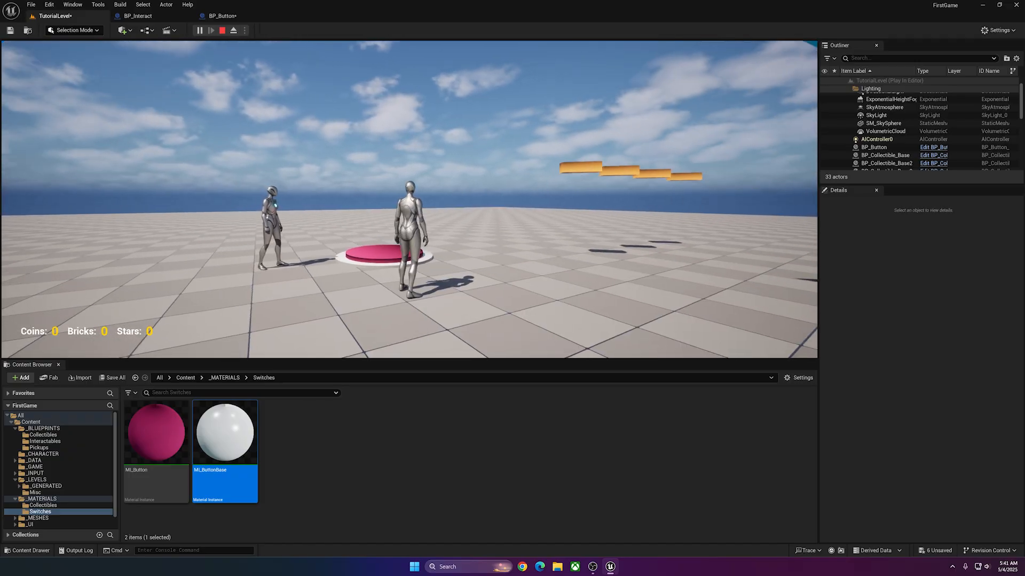
pyautogui.press('Escape')
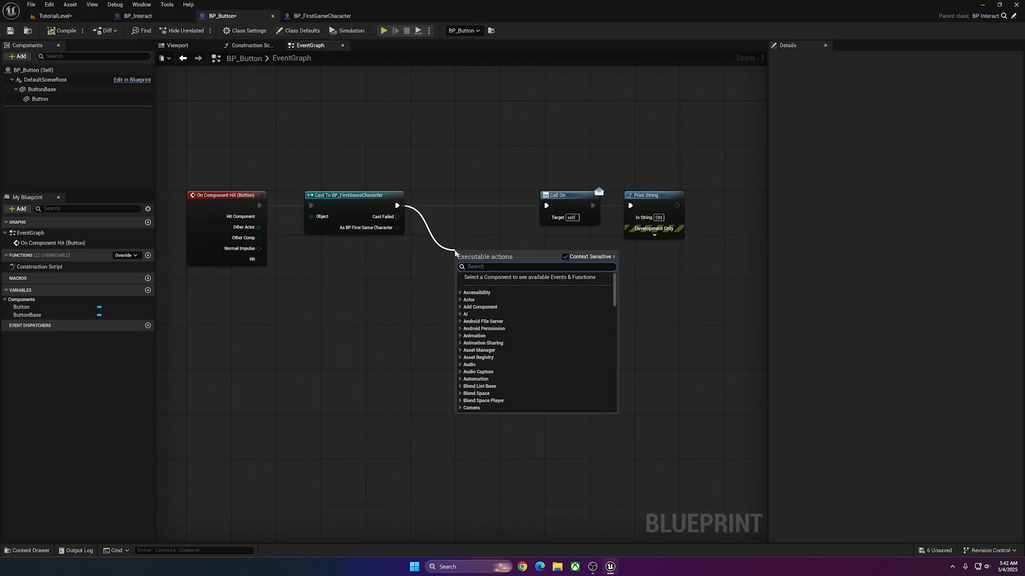
# Add a Do Once node from the successful output of the BP_FirstGameCharacter cast, ahead of Call On.
pyautogui.write('do once')
pyautogui.click(493, 302)
pyautogui.moveTo(510, 277); pyautogui.dragTo(489, 221)
pyautogui.click(662, 176)
pyautogui.moveTo(582, 192); pyautogui.dragTo(625, 195)
# Playtest TutorialLevel again by running the character onto the button and jumping to check the Do Once behaviour.
pyautogui.click(452, 177)
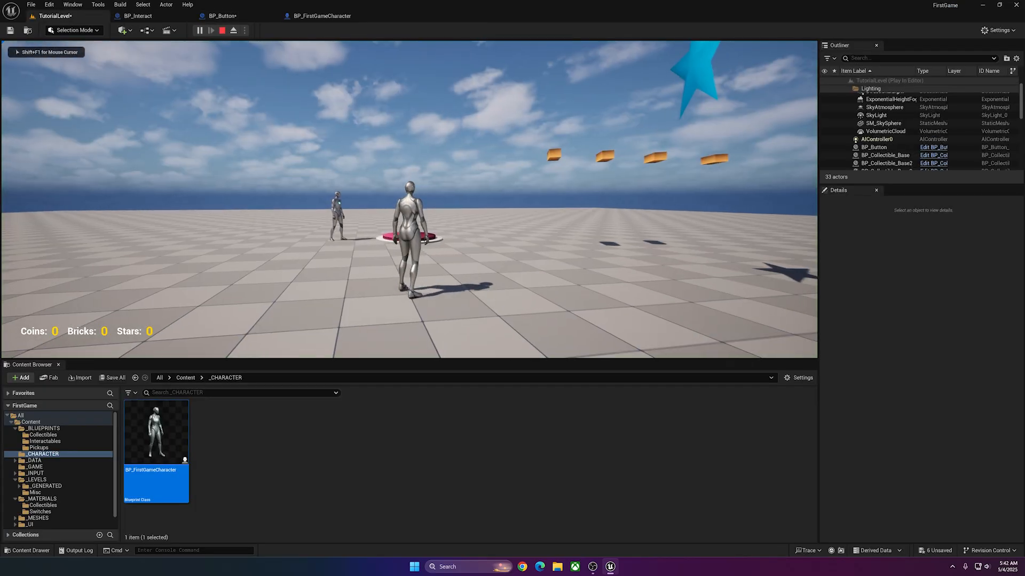
pyautogui.press('w')
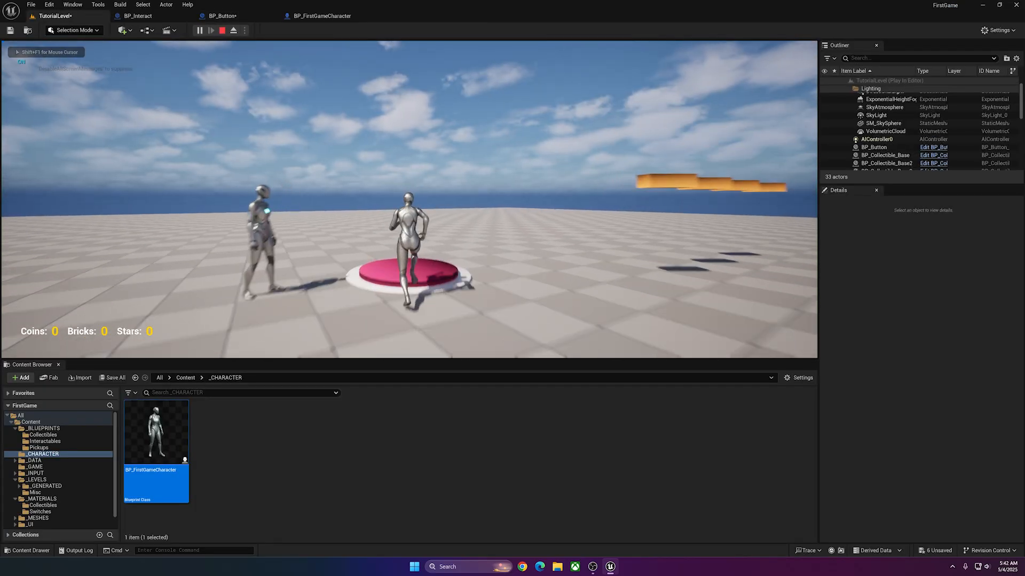
pyautogui.press('space')
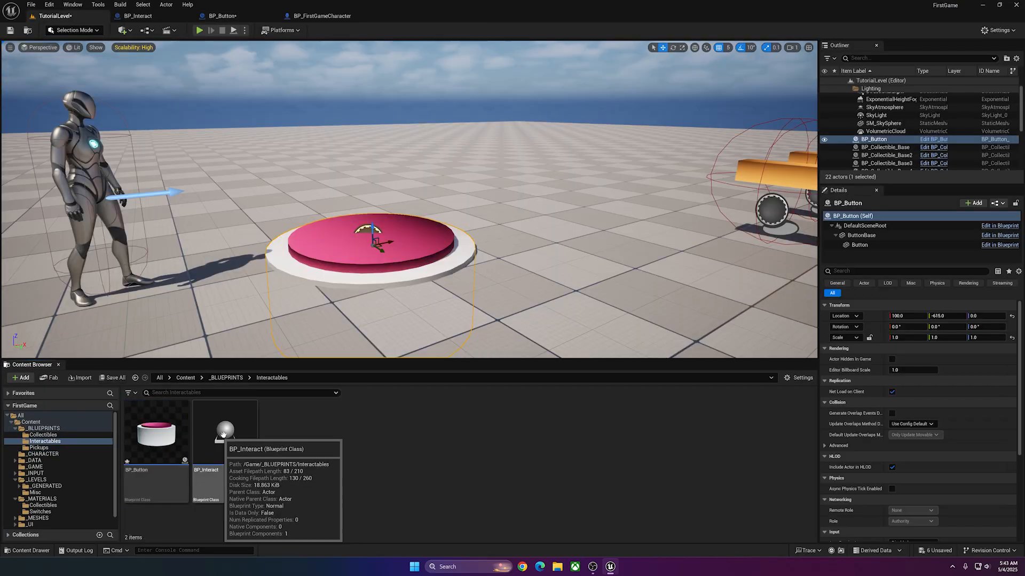
# In the Interactables folder, create a child blueprint class of BP_Interact named BP_Door.
pyautogui.click(44, 429)
pyautogui.click(45, 441)
pyautogui.click(311, 449)
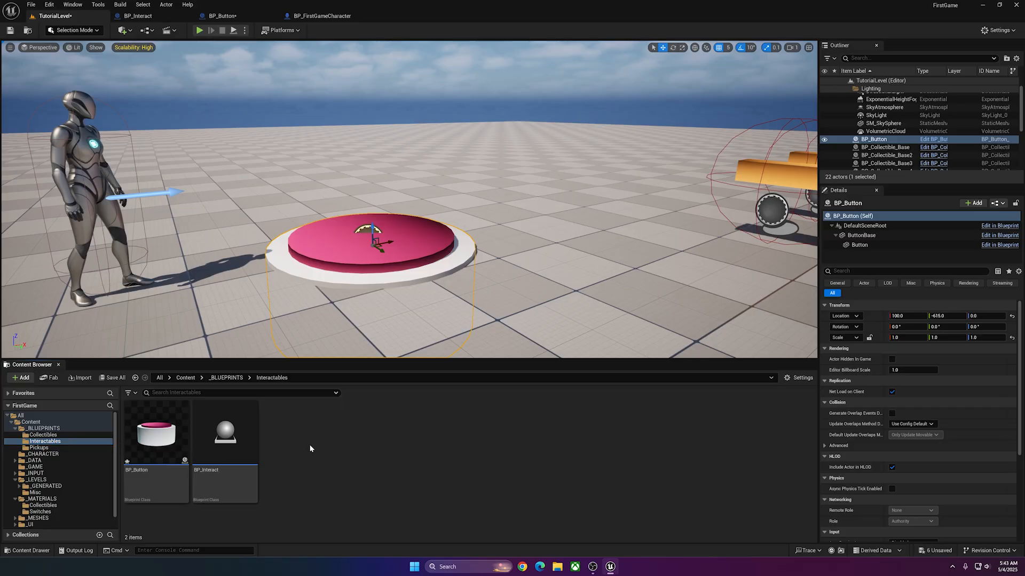
pyautogui.rightClick(326, 444)
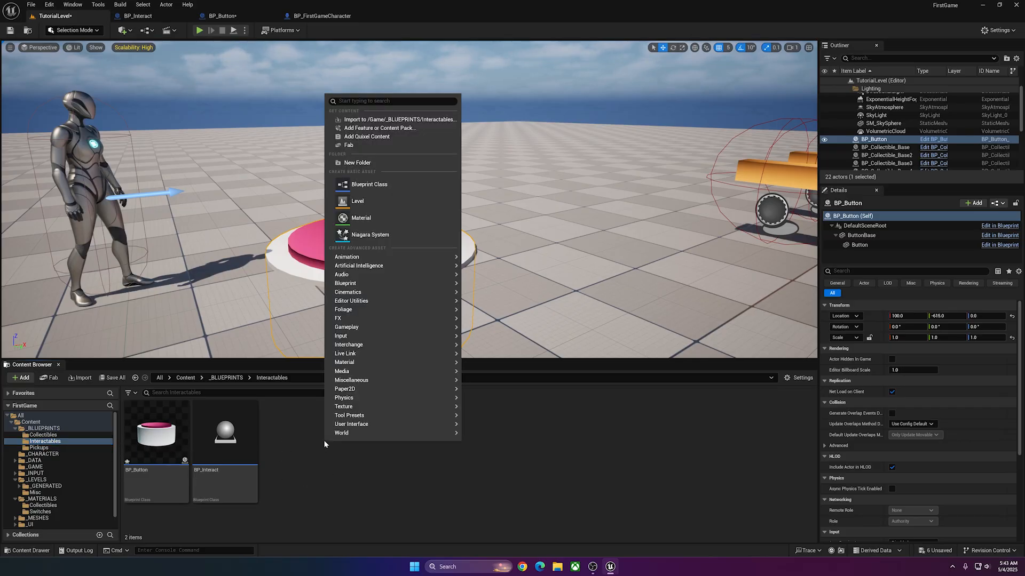
pyautogui.rightClick(225, 414)
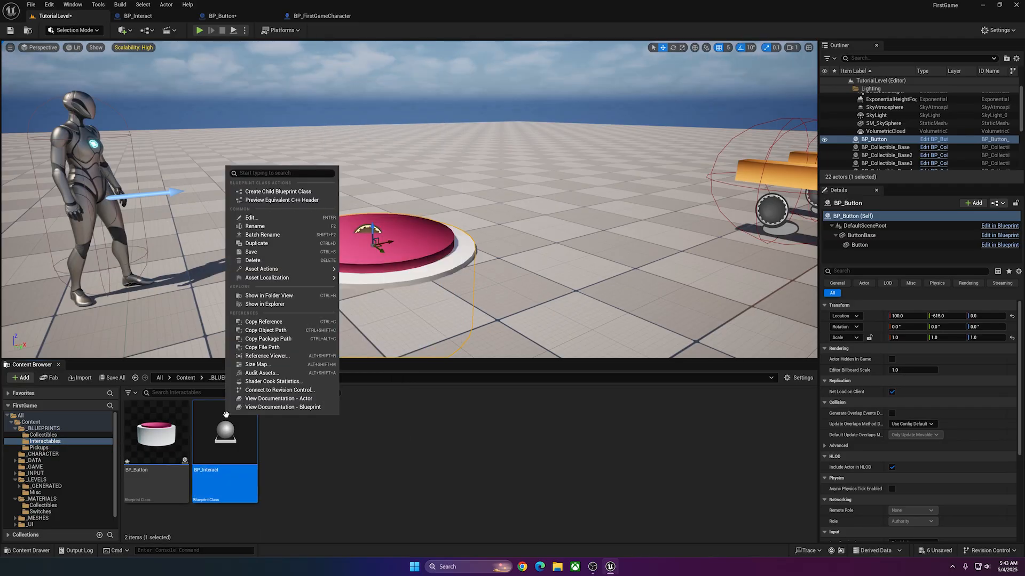
pyautogui.click(303, 193)
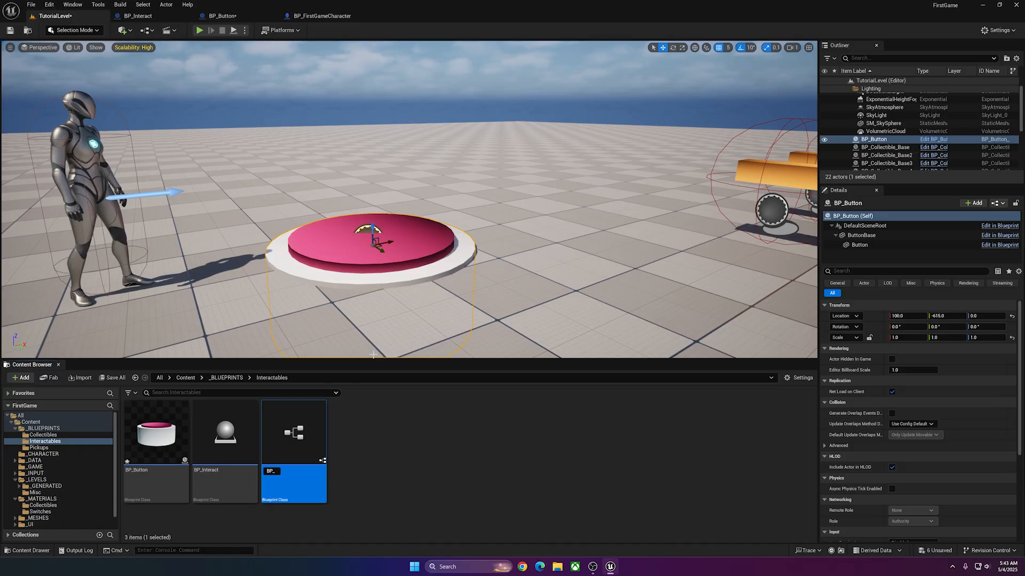
pyautogui.write('BP_Door')
pyautogui.press('Return')
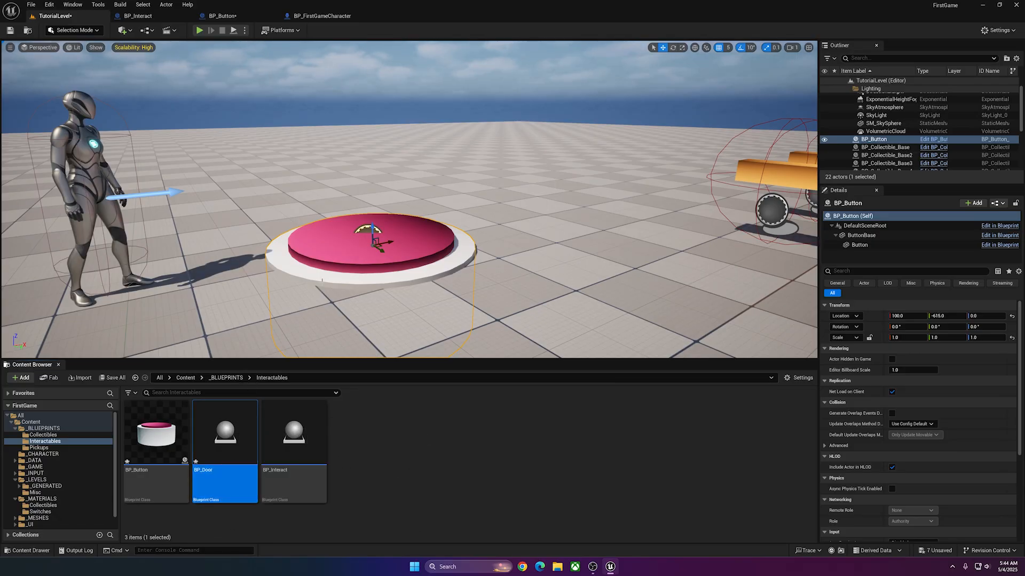
# Open BP_Door and delete the default event nodes from its EventGraph.
pyautogui.doubleClick(237, 427)
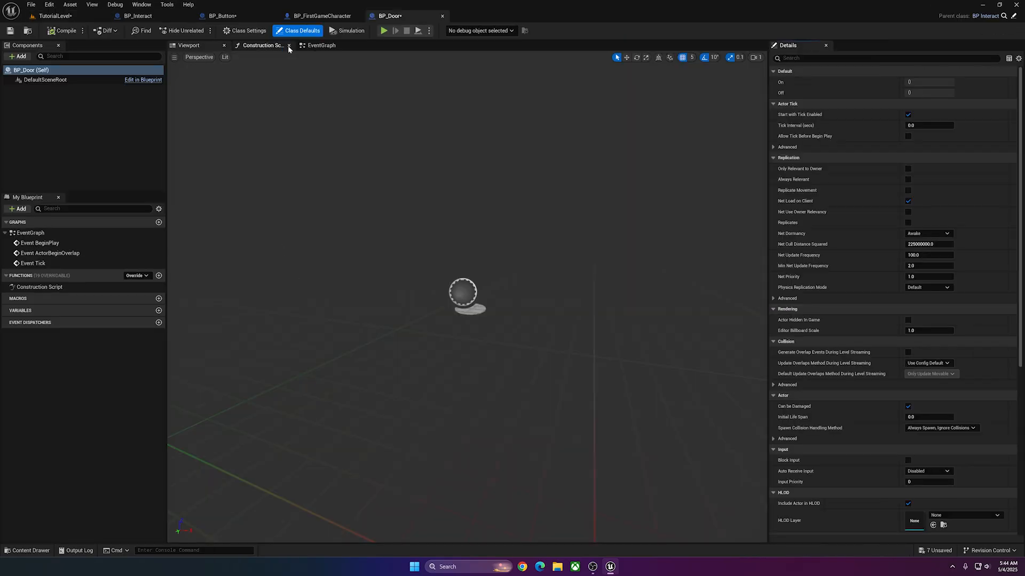
pyautogui.click(319, 45)
pyautogui.moveTo(560, 149); pyautogui.dragTo(389, 424)
pyautogui.press('Delete')
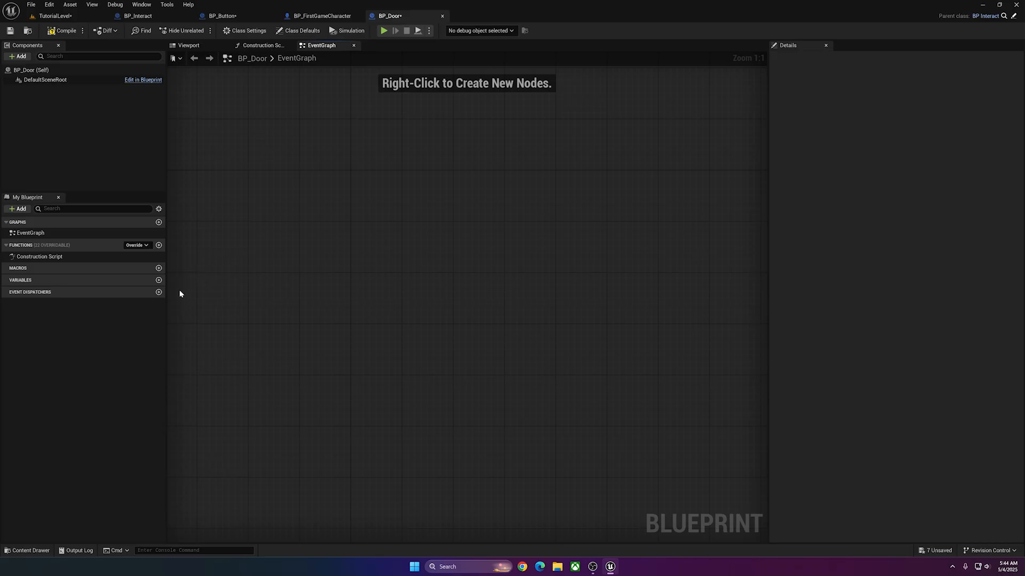
# Add a variable named Switch to BP_Door and set its type to BP Interact object reference.
pyautogui.click(158, 280)
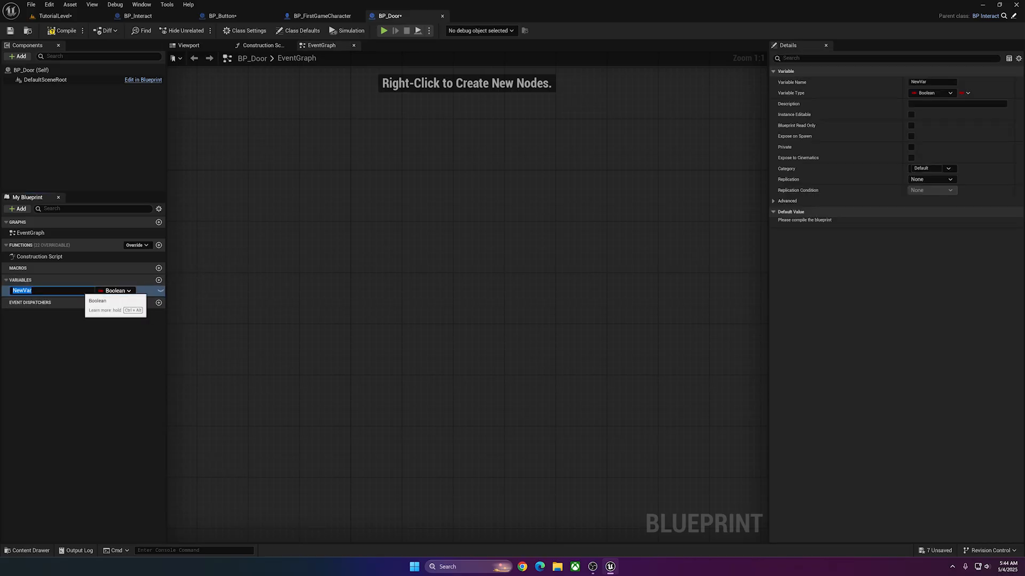
pyautogui.press('Return')
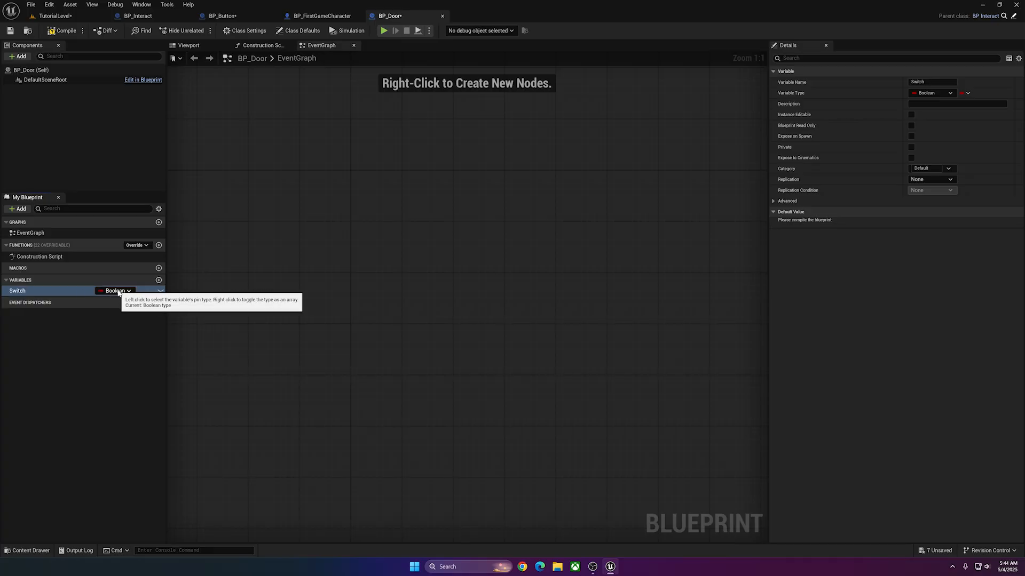
pyautogui.click(136, 290)
pyautogui.write('bp')
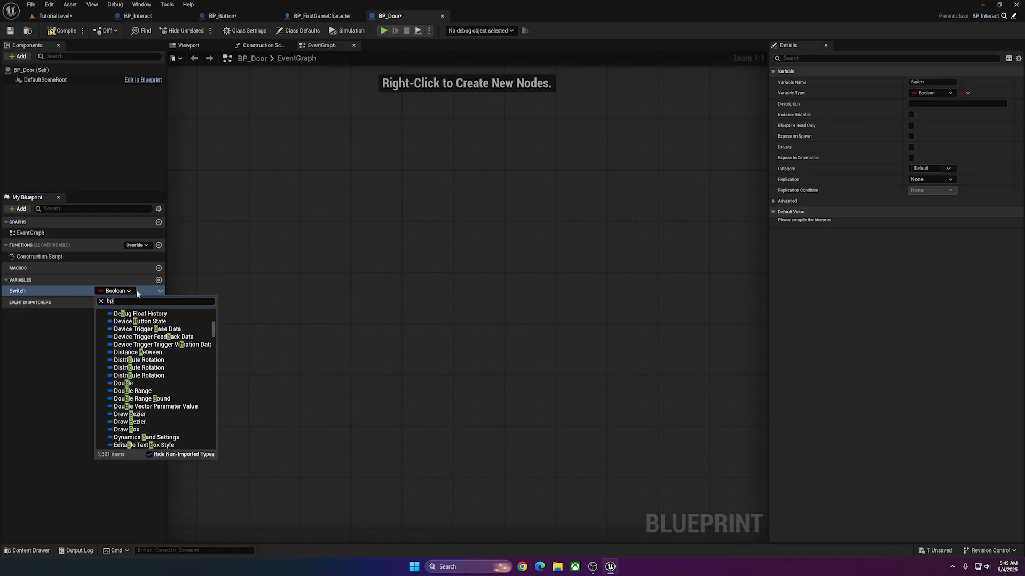
pyautogui.write(' interact')
pyautogui.moveTo(138, 321)
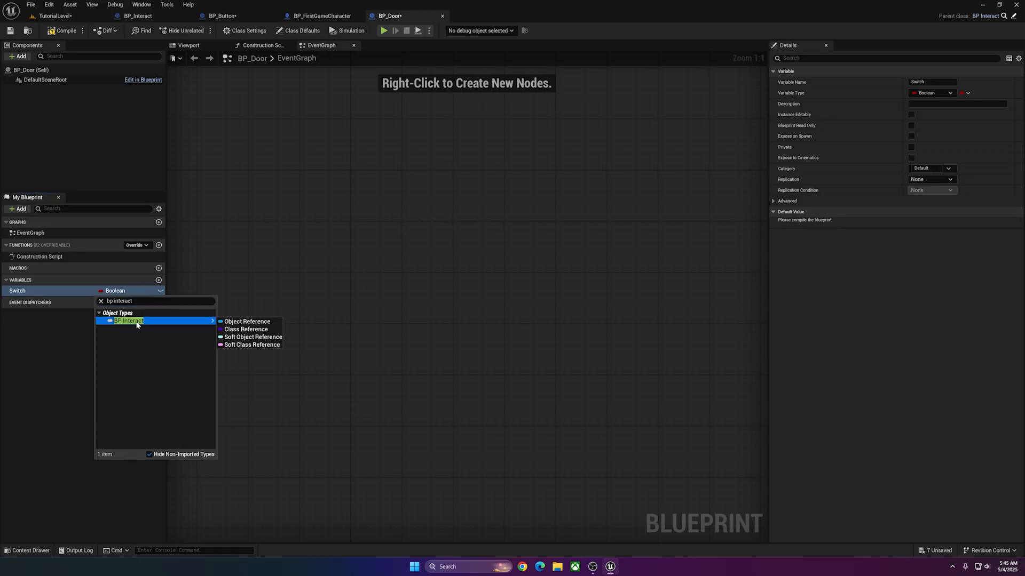
pyautogui.click(255, 323)
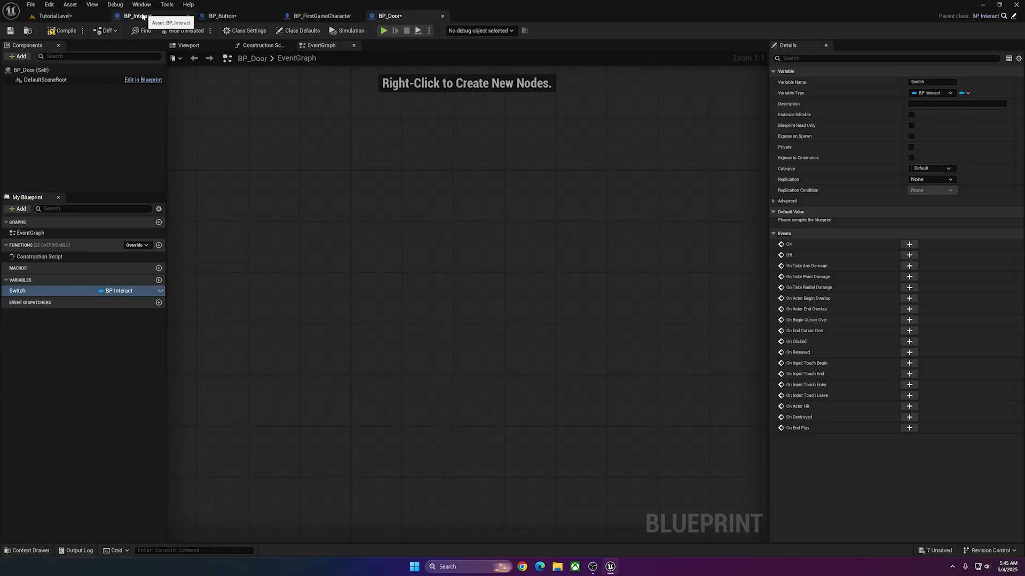
pyautogui.click(118, 303)
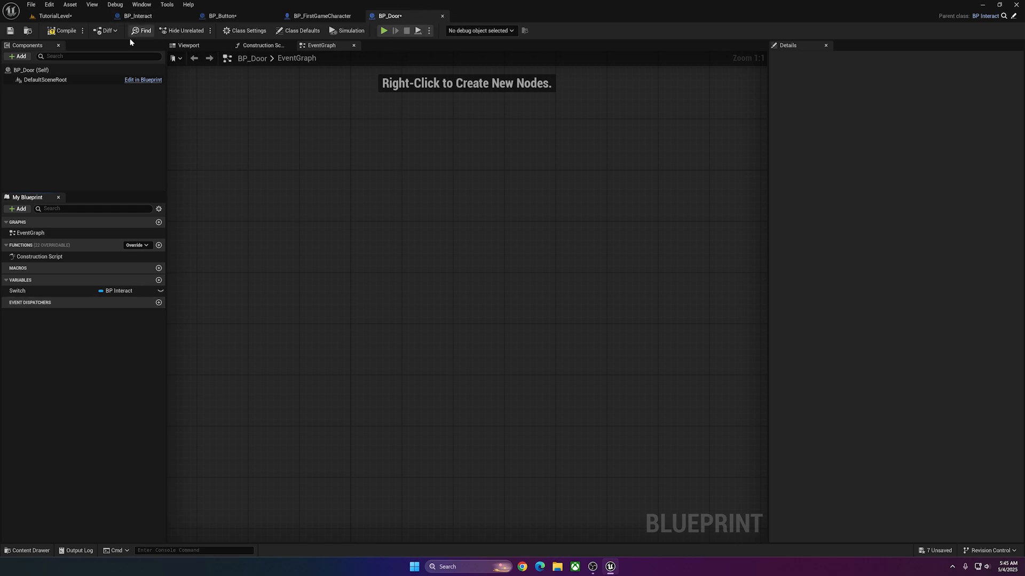
# Make the Switch variable Instance Editable and enable Expose on Spawn.
pyautogui.click(49, 292)
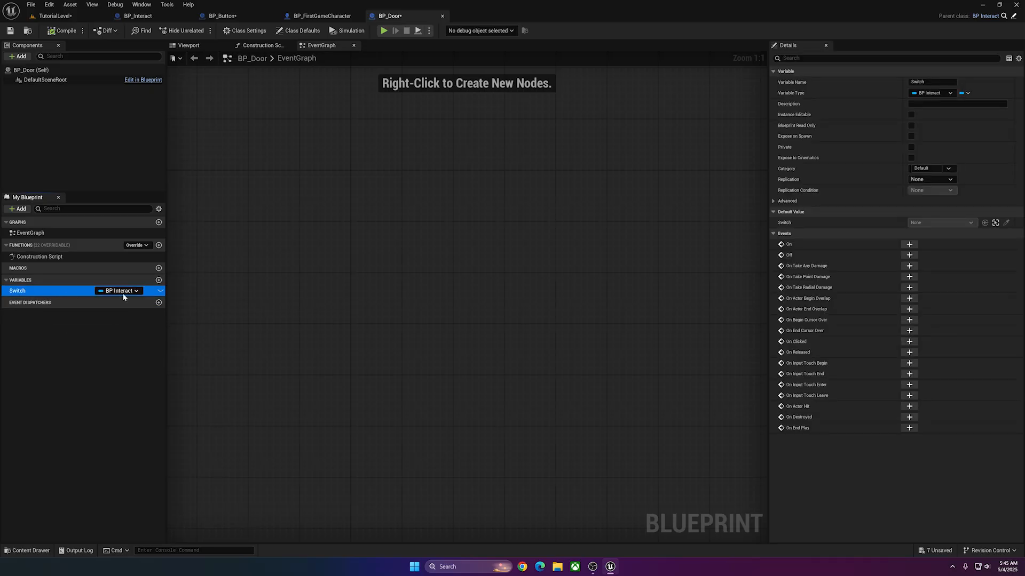
pyautogui.click(340, 266)
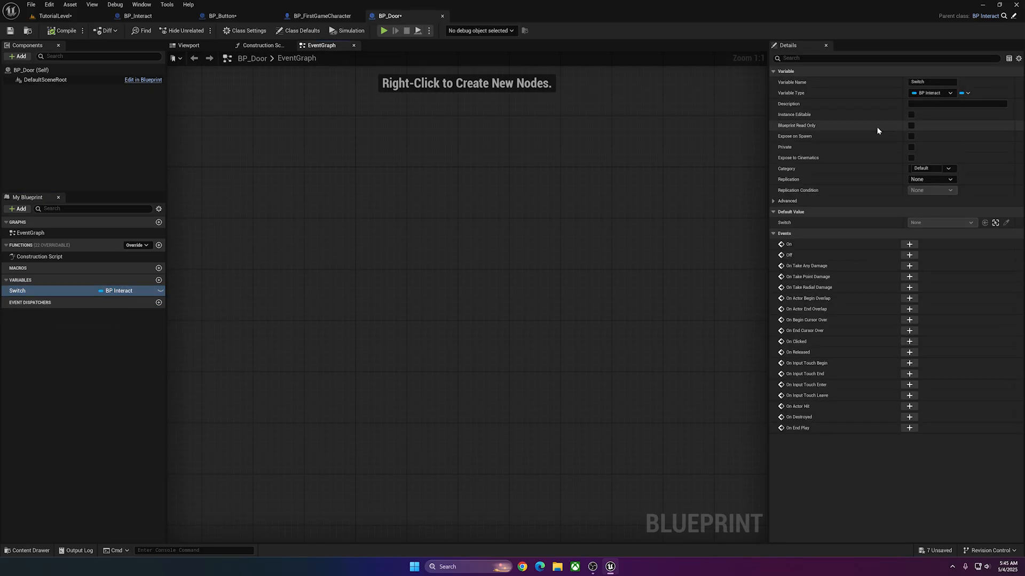
pyautogui.click(911, 114)
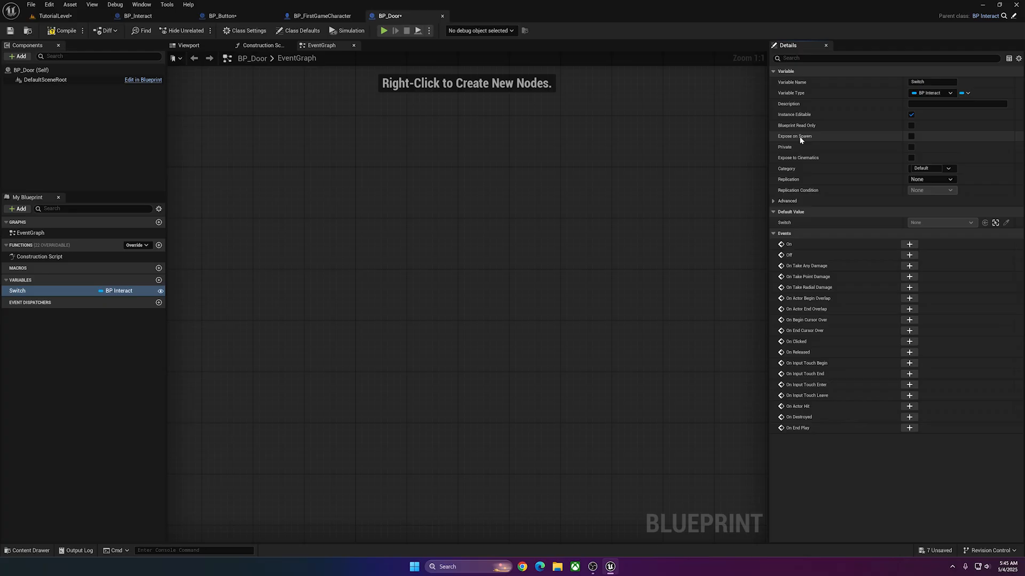
pyautogui.click(910, 137)
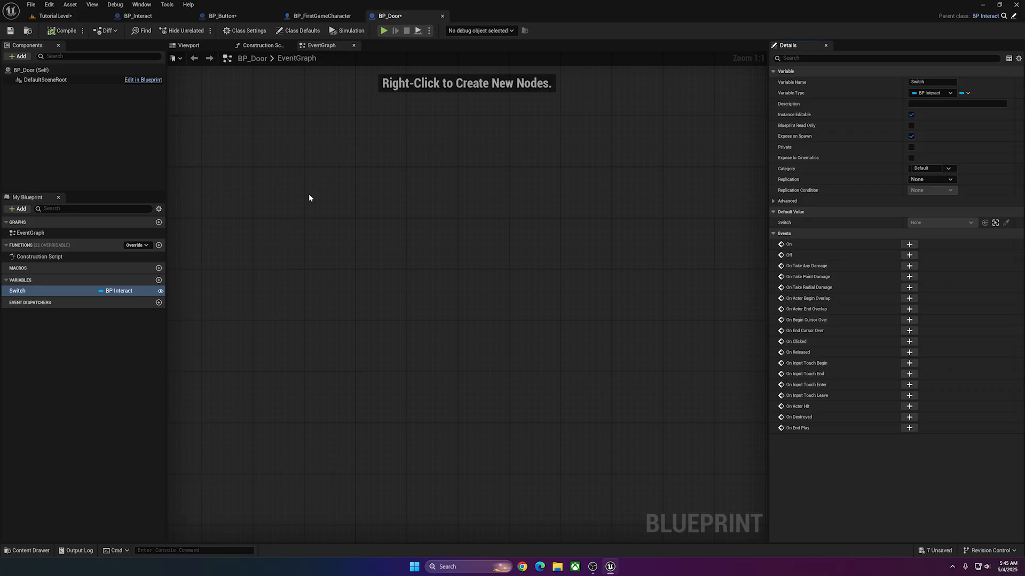
pyautogui.click(291, 71)
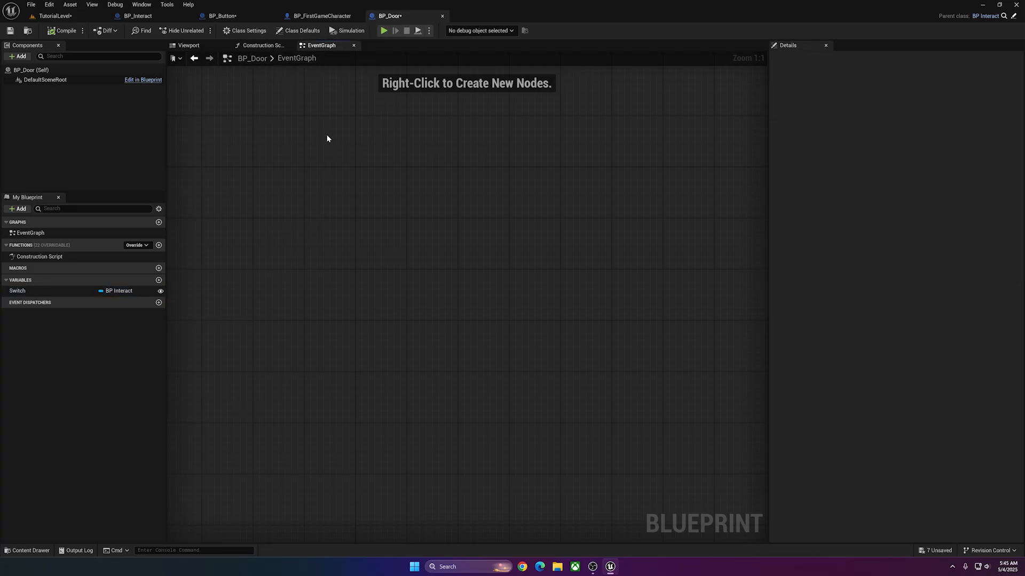
# Add an Event BeginPlay node to BP_Door's EventGraph and place a Switch getter below it.
pyautogui.rightClick(319, 241)
pyautogui.write('begin pla')
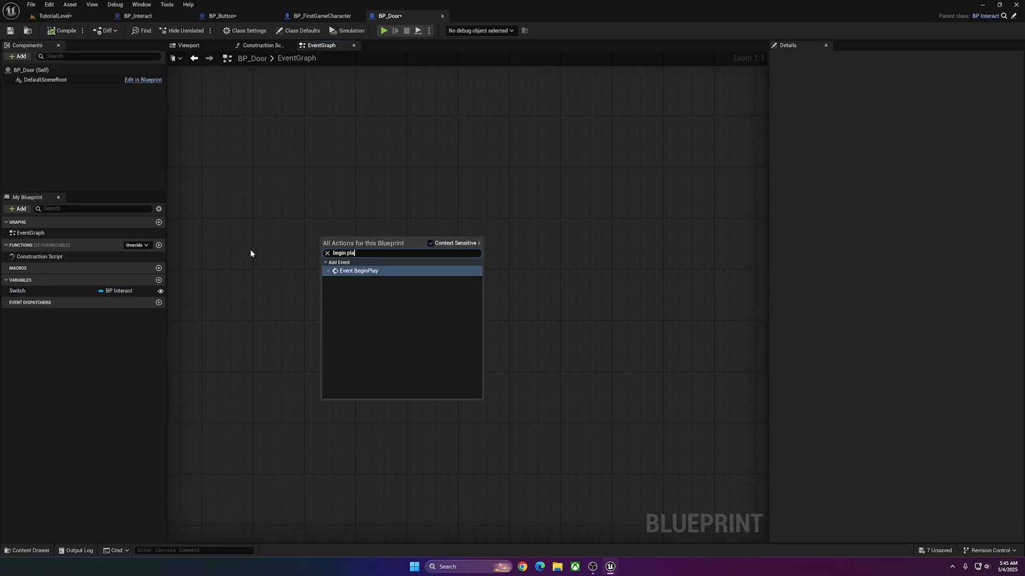
pyautogui.press('Return')
pyautogui.keyDown('ctrl'); pyautogui.moveTo(22, 300); pyautogui.dragTo(366, 281); pyautogui.keyUp('ctrl')
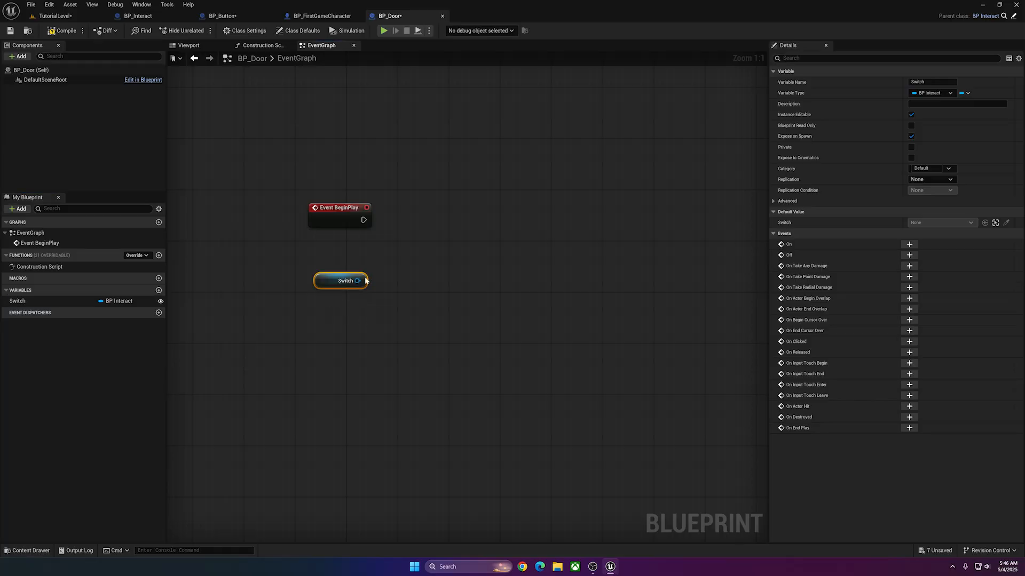
pyautogui.moveTo(358, 286); pyautogui.dragTo(320, 290, button='right')
# Add a Bind Event to On node targeting Switch and run it from Event BeginPlay.
pyautogui.moveTo(320, 284); pyautogui.dragTo(402, 266)
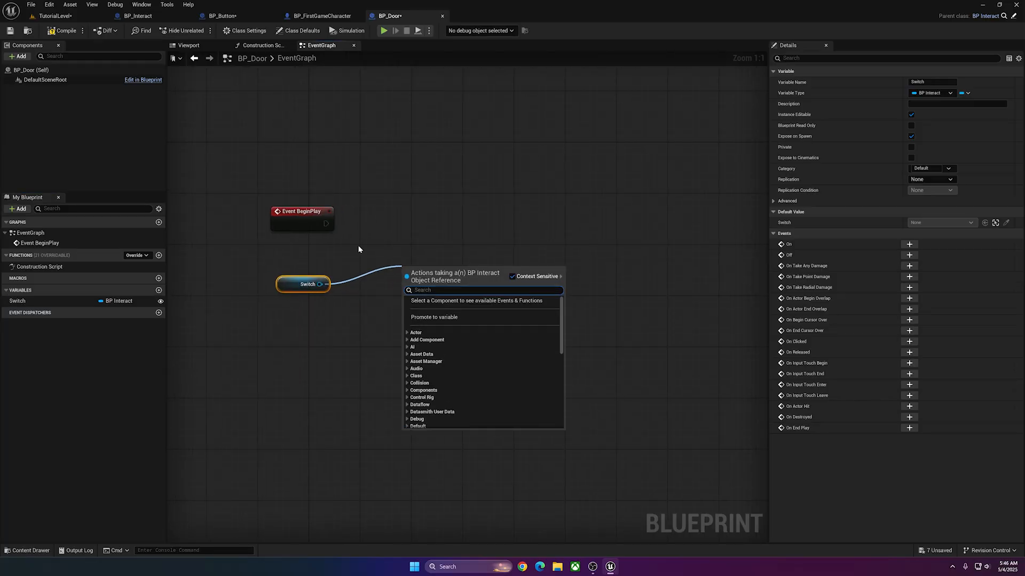
pyautogui.write('bind to on')
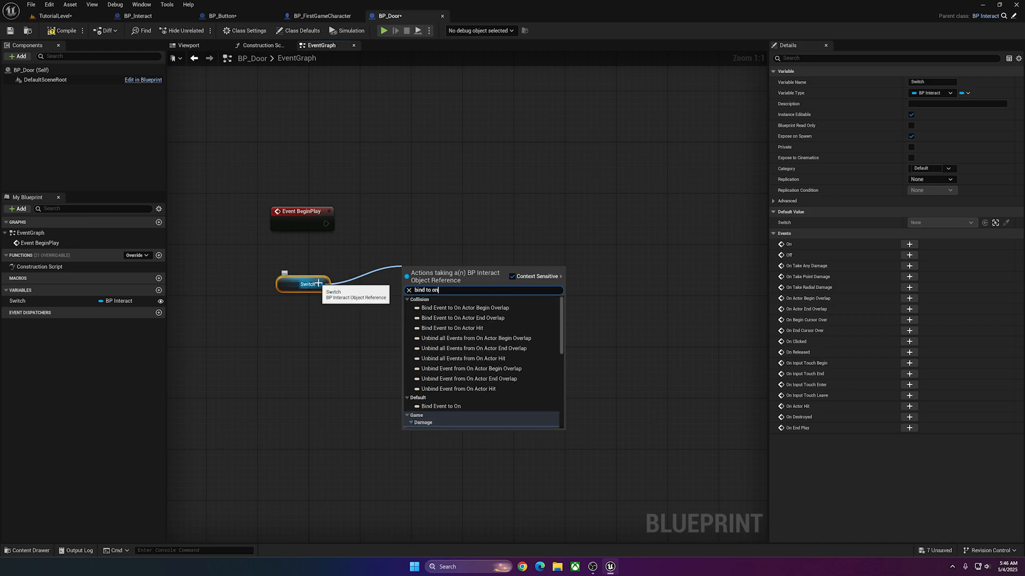
pyautogui.scroll(-2, 504, 343)
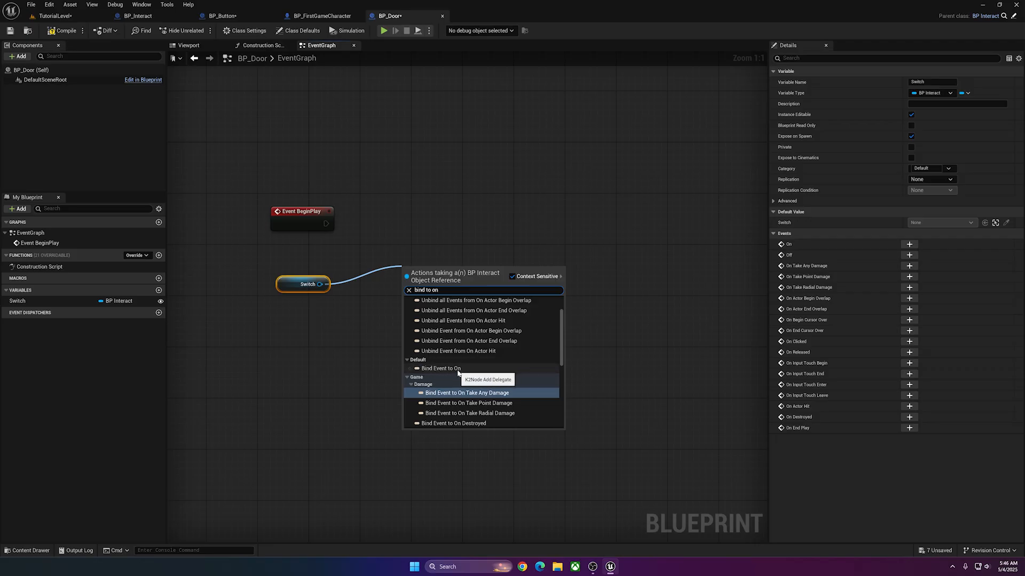
pyautogui.click(441, 368)
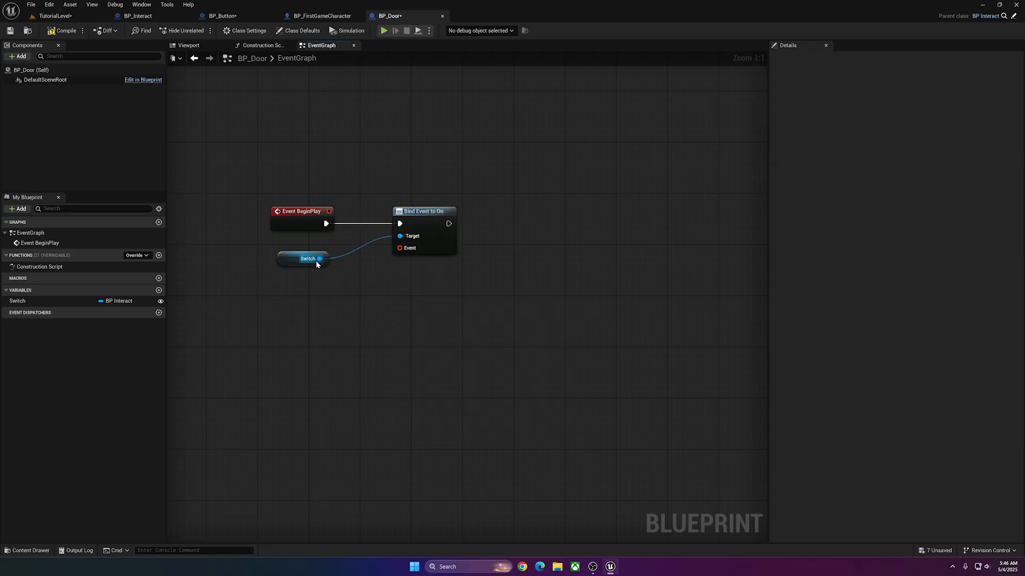
# Add a Bind Event to Off node targeting Switch and chain it after Bind Event to On.
pyautogui.moveTo(319, 258); pyautogui.dragTo(329, 319)
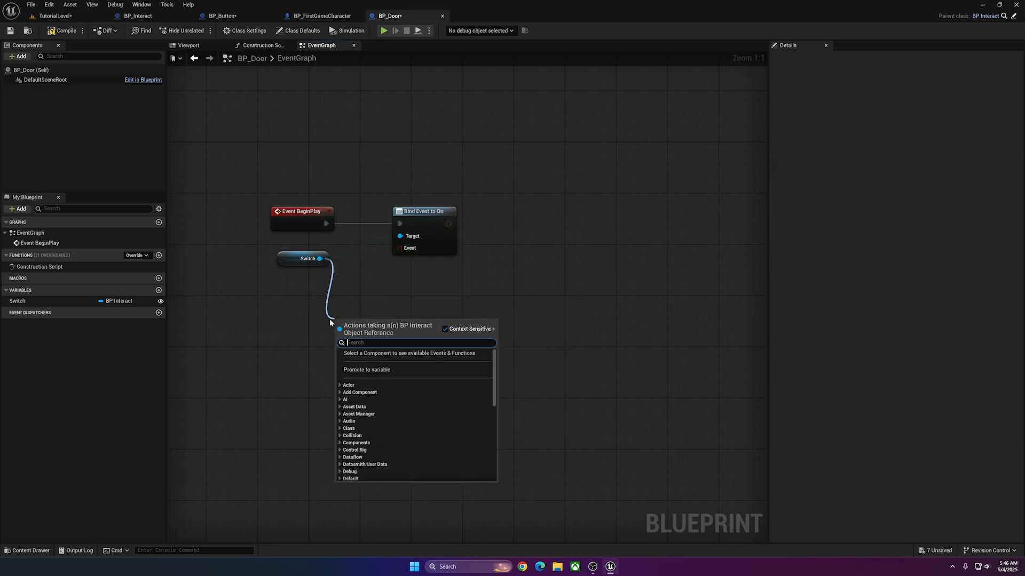
pyautogui.write('bind event to o')
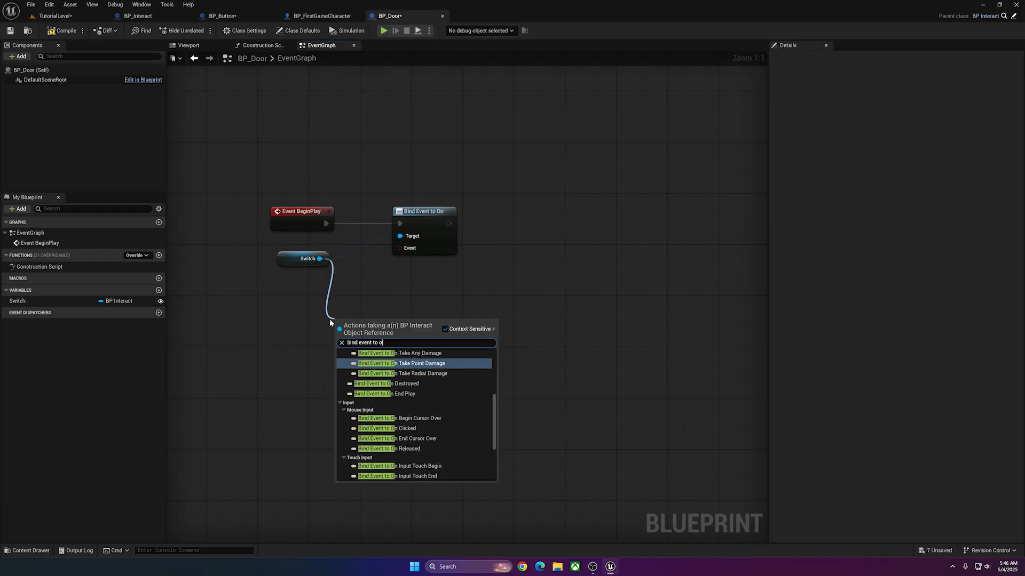
pyautogui.write('ff')
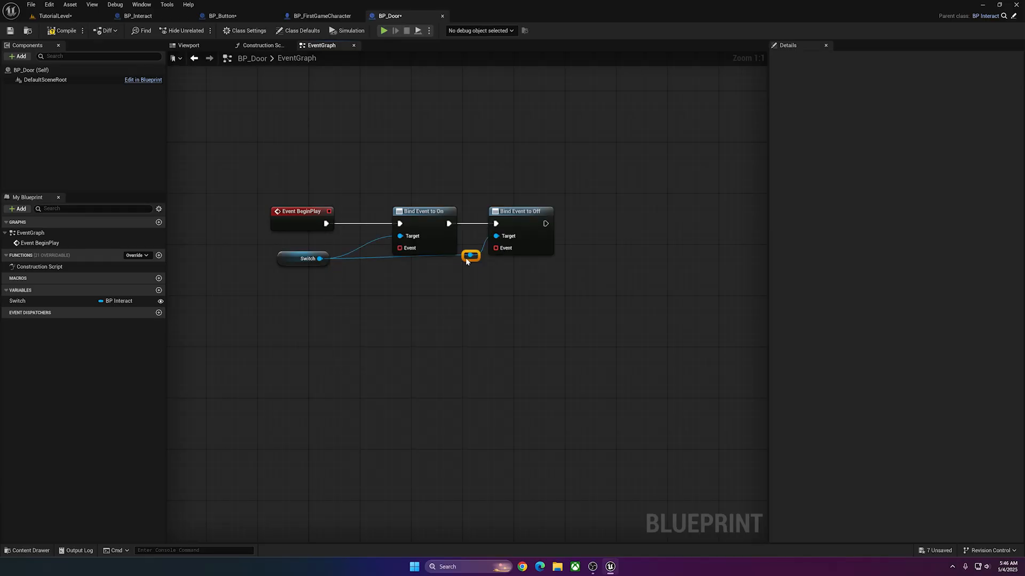
# Tidy the Switch wiring by lowering the reroute node and the Switch getter beneath the bind nodes.
pyautogui.moveTo(466, 261); pyautogui.dragTo(466, 267)
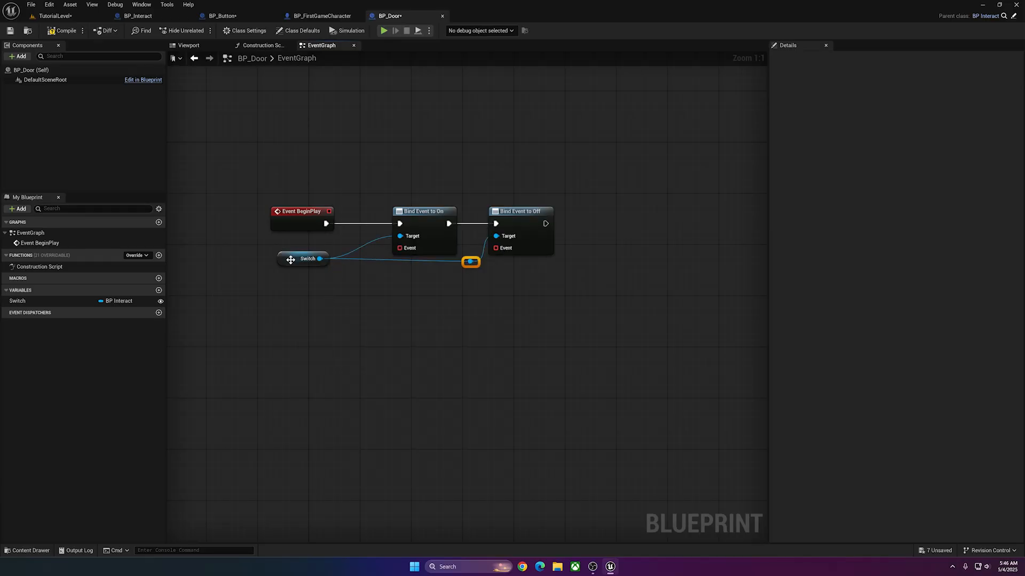
pyautogui.moveTo(291, 260); pyautogui.dragTo(282, 266)
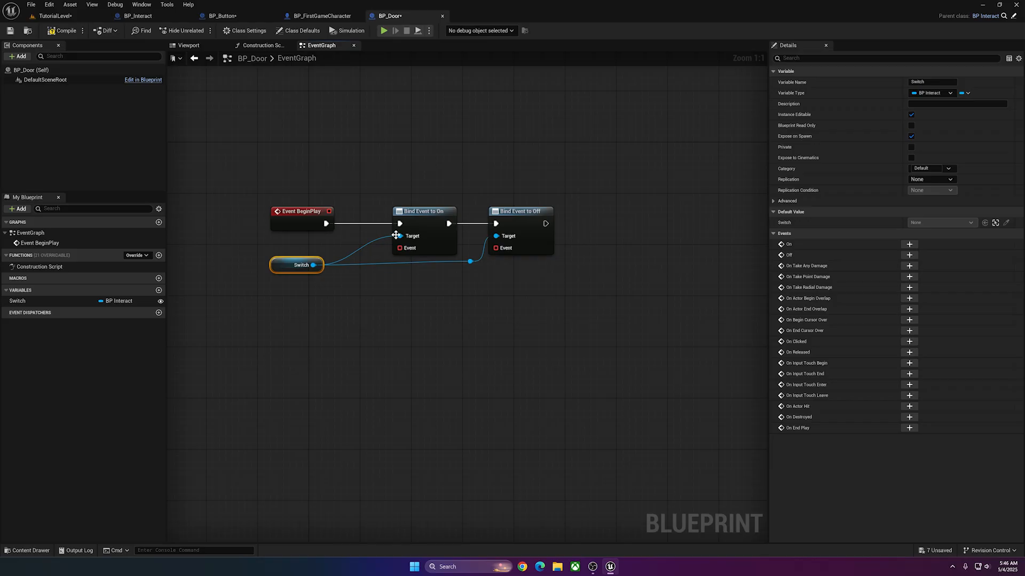
pyautogui.click(419, 217)
pyautogui.click(534, 229)
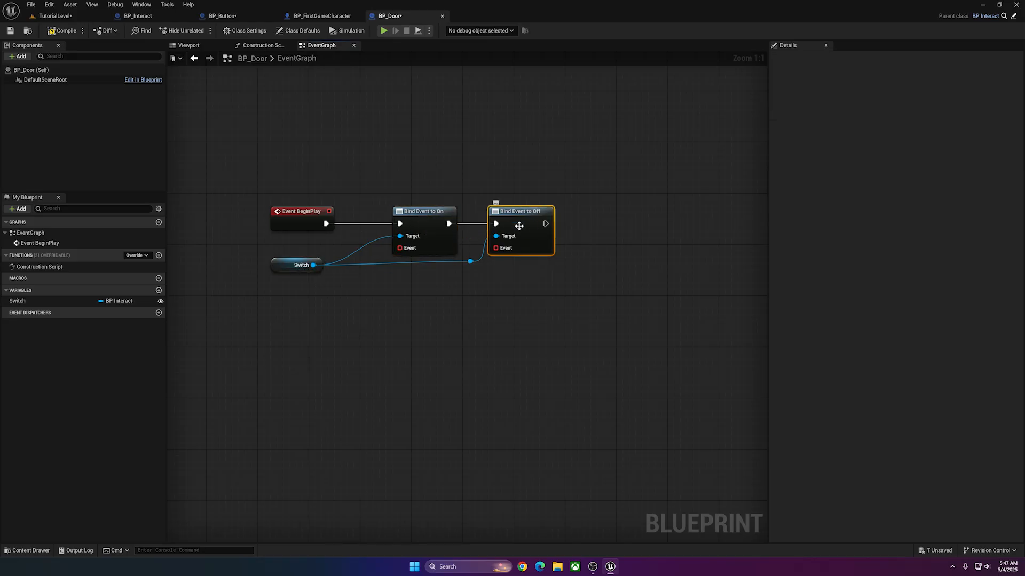
# Add a custom event named DoorOpen connected to the Event pin of Bind Event to On, and position it below Switch.
pyautogui.moveTo(400, 248); pyautogui.dragTo(332, 340)
pyautogui.write('cus')
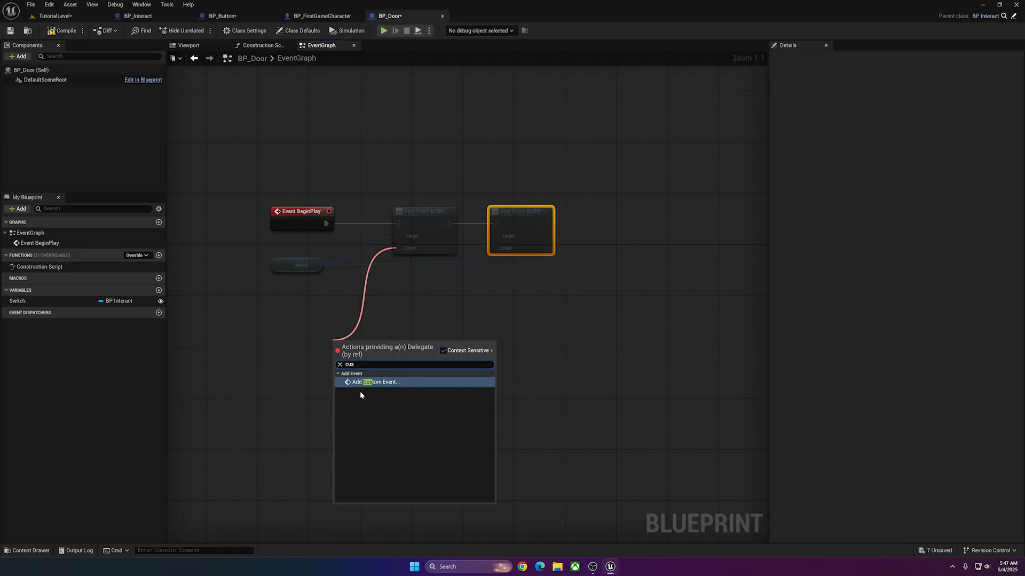
pyautogui.click(372, 383)
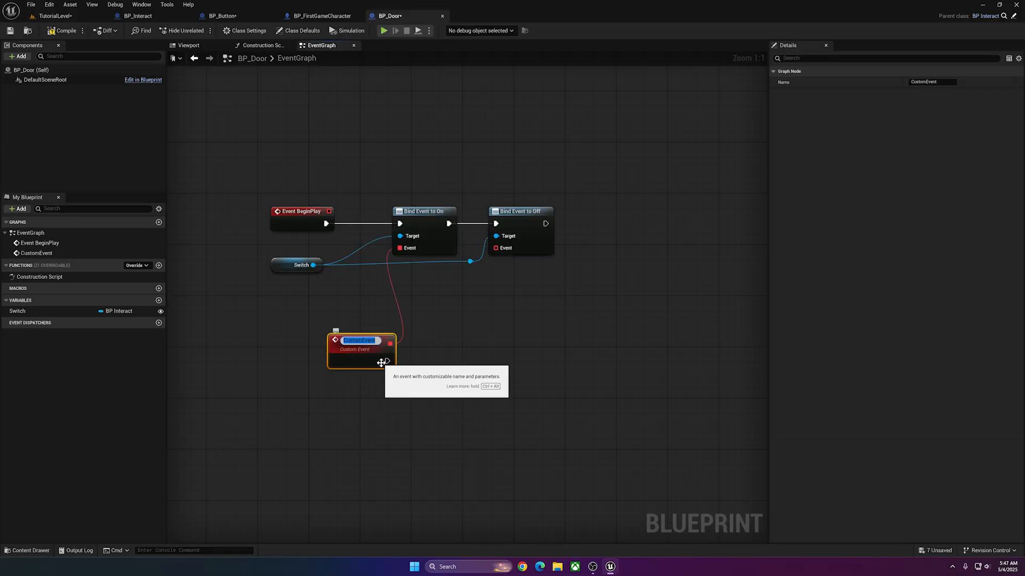
pyautogui.write('DoorOpen')
pyautogui.press('Return')
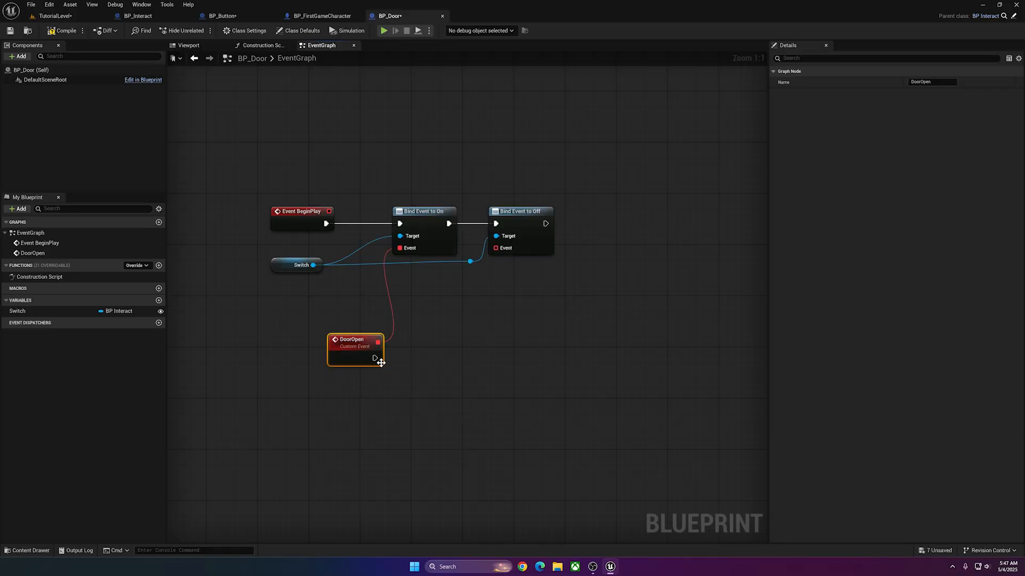
pyautogui.moveTo(379, 359); pyautogui.dragTo(335, 352)
# Add a custom event named DoorClose connected to the Event pin of Bind Event to Off, and space out the surrounding nodes.
pyautogui.moveTo(506, 249); pyautogui.dragTo(460, 336)
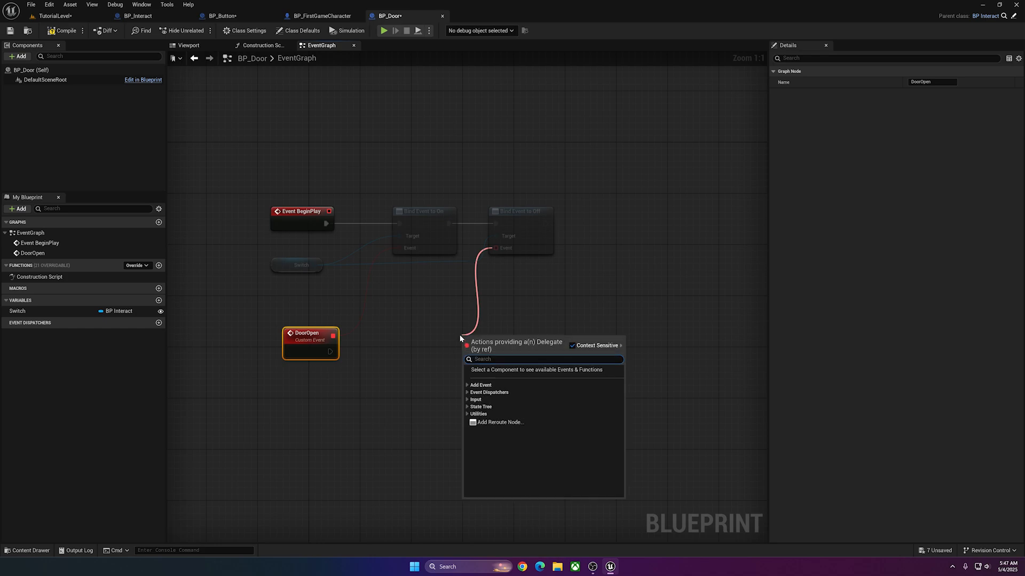
pyautogui.write('cus')
pyautogui.press('Return')
pyautogui.write('DoorClose')
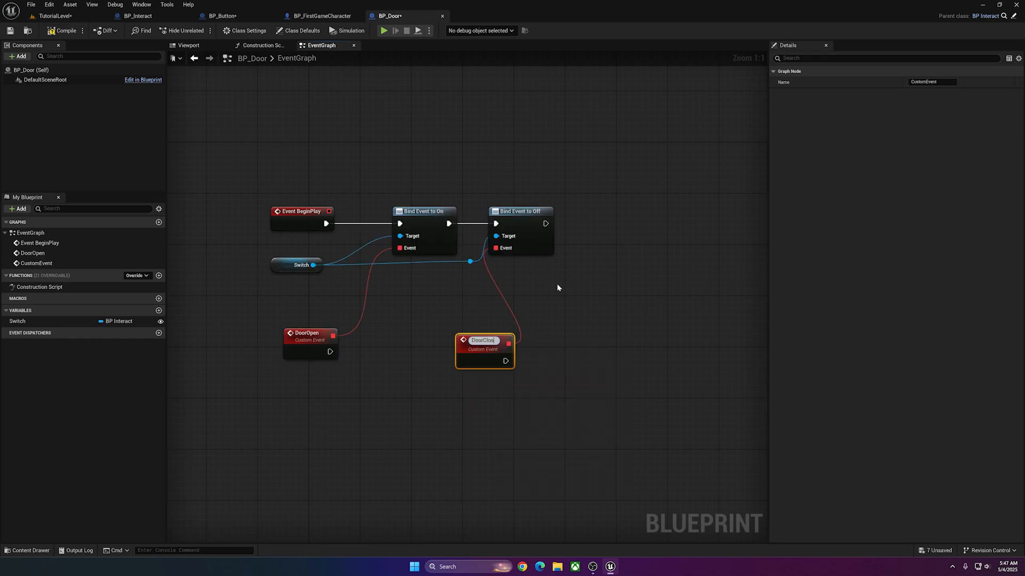
pyautogui.press('Return')
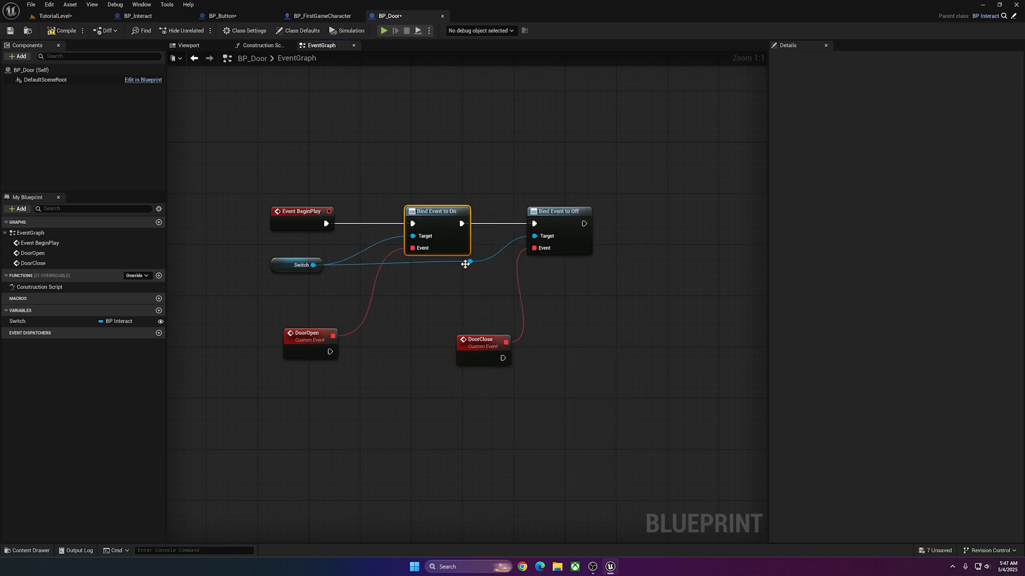
pyautogui.doubleClick(465, 264)
pyautogui.moveTo(465, 264); pyautogui.dragTo(486, 268)
pyautogui.moveTo(480, 341); pyautogui.dragTo(486, 335)
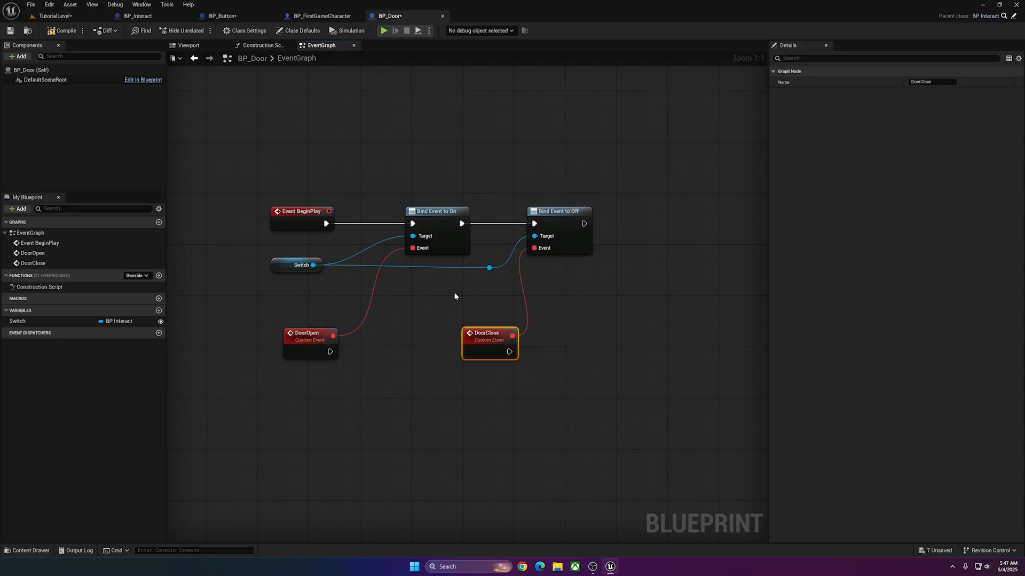
# Spread the two custom events apart and run a Print String with the text "Door Opened" from DoorOpen.
pyautogui.moveTo(327, 335); pyautogui.dragTo(295, 335)
pyautogui.moveTo(489, 338); pyautogui.dragTo(546, 341)
pyautogui.click(282, 340)
pyautogui.click(543, 341)
pyautogui.moveTo(298, 352); pyautogui.dragTo(379, 357)
pyautogui.write('print string')
pyautogui.press('Return')
pyautogui.press('q')
pyautogui.click(381, 365)
pyautogui.write('Door Opened')
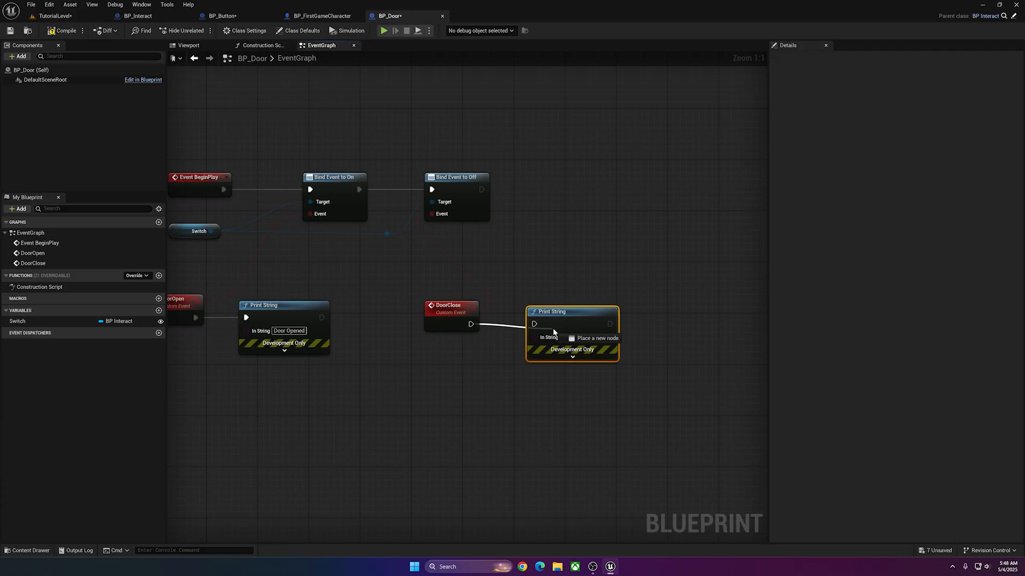
# Set up a Print String with the text "Door Closes" run from DoorClose.
pyautogui.moveTo(553, 332); pyautogui.dragTo(536, 324)
pyautogui.click(566, 337)
pyautogui.write('Door Closes')
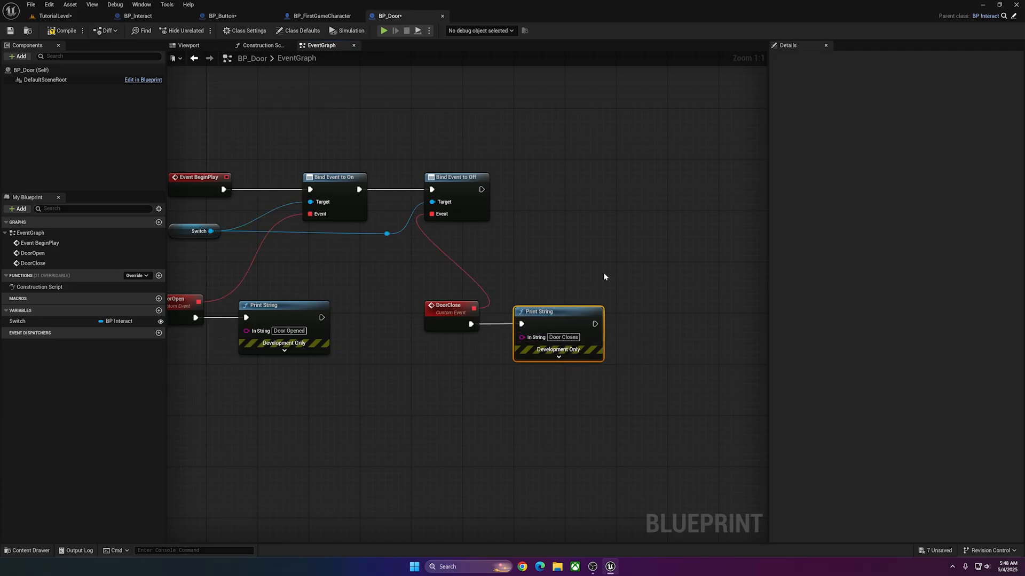
pyautogui.click(605, 276)
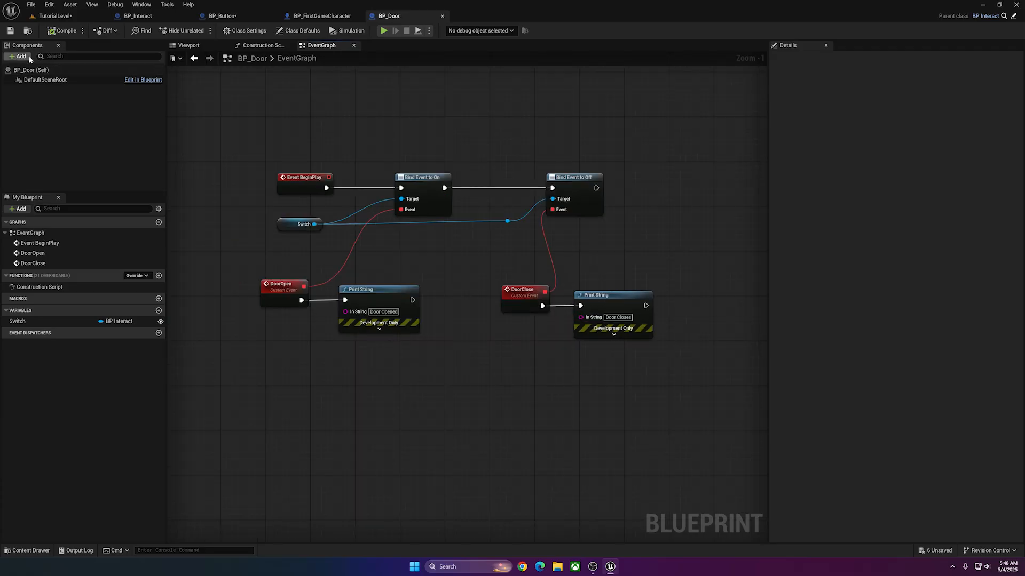
# Add a Static Mesh component to BP_Door, assign the Cube mesh and scale it to 0.3, 0.1, 1.0.
pyautogui.click(18, 56)
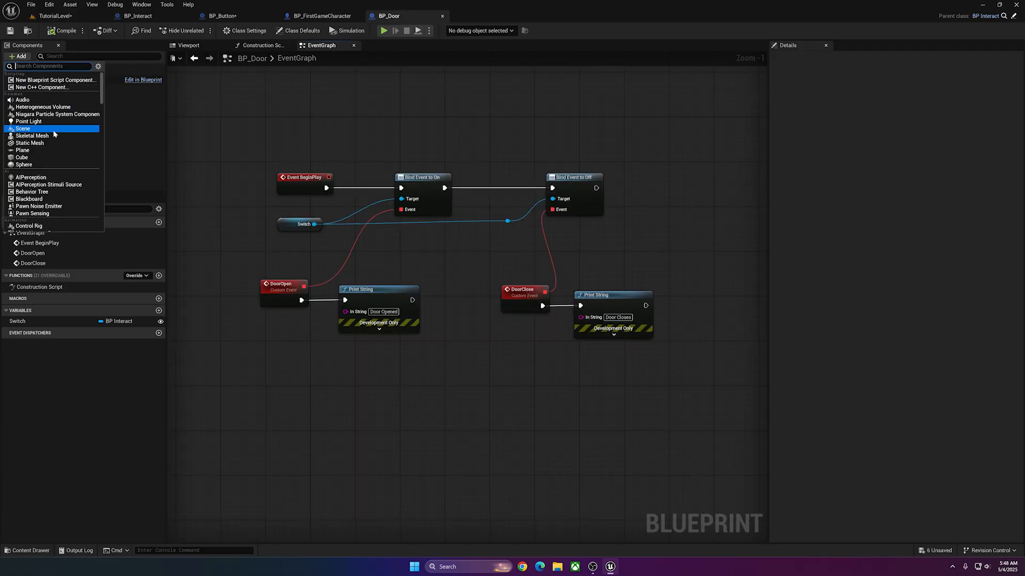
pyautogui.click(51, 143)
pyautogui.click(40, 91)
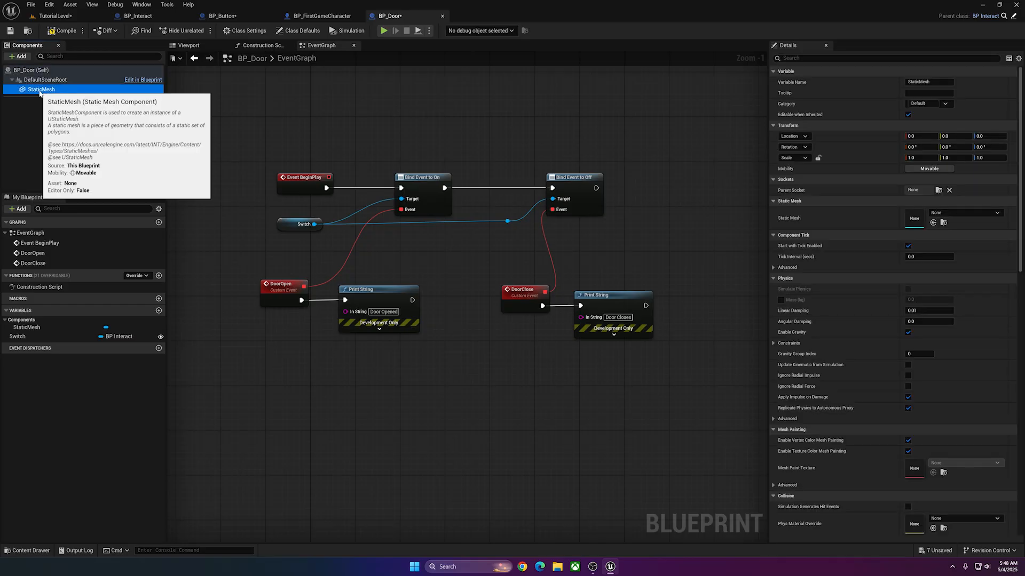
pyautogui.click(959, 215)
pyautogui.write('c')
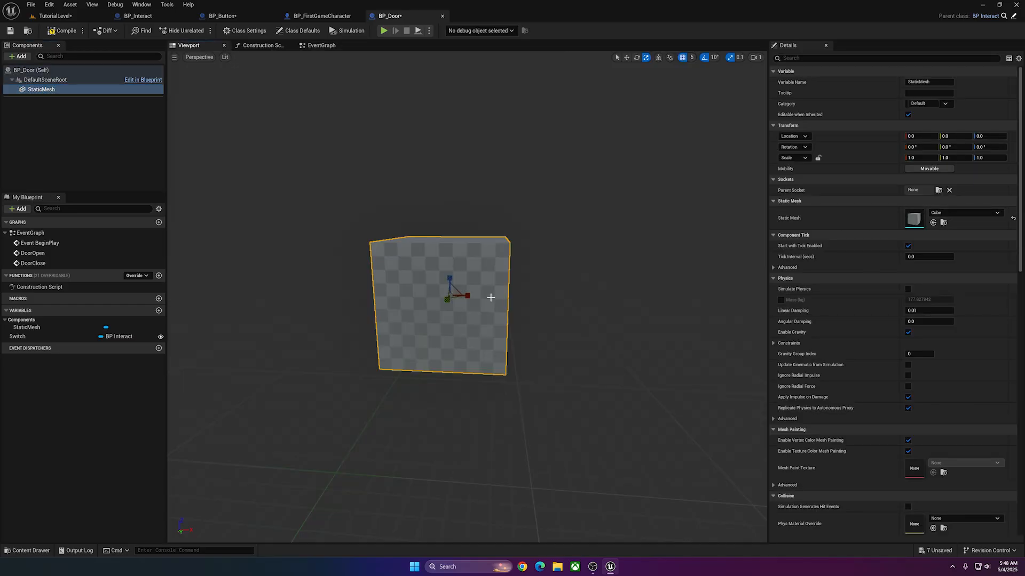
pyautogui.moveTo(467, 288); pyautogui.dragTo(347, 281)
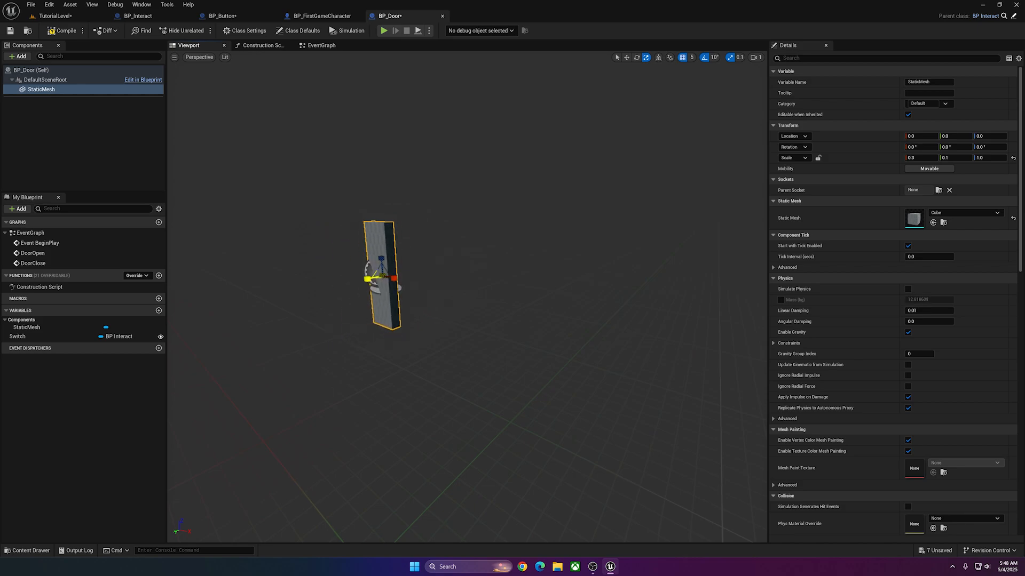
# In the front view, widen the door mesh to a Y scale of 0.5 and raise it to Z 50.
pyautogui.click(211, 57)
pyautogui.click(234, 125)
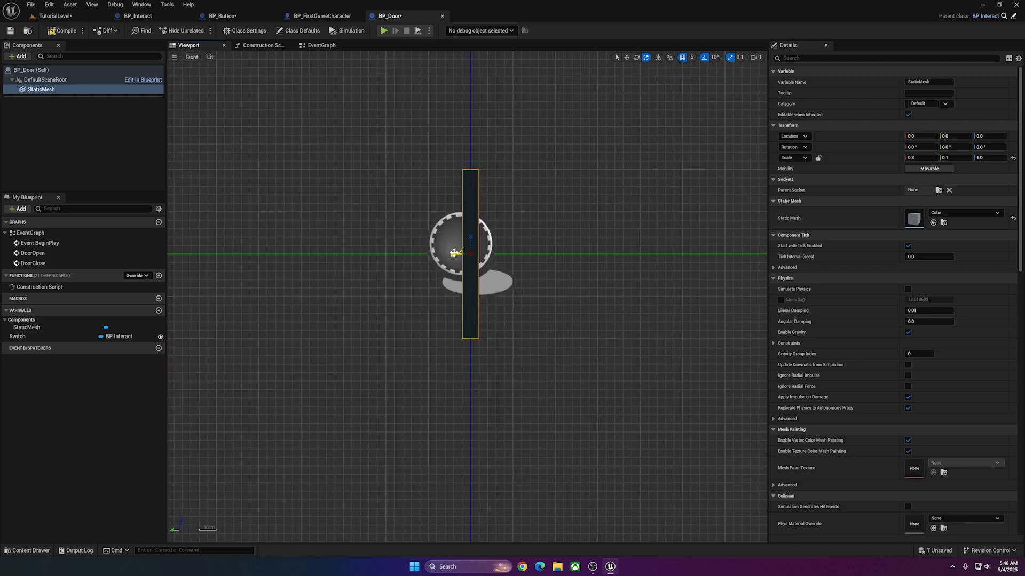
pyautogui.moveTo(454, 252); pyautogui.dragTo(466, 160)
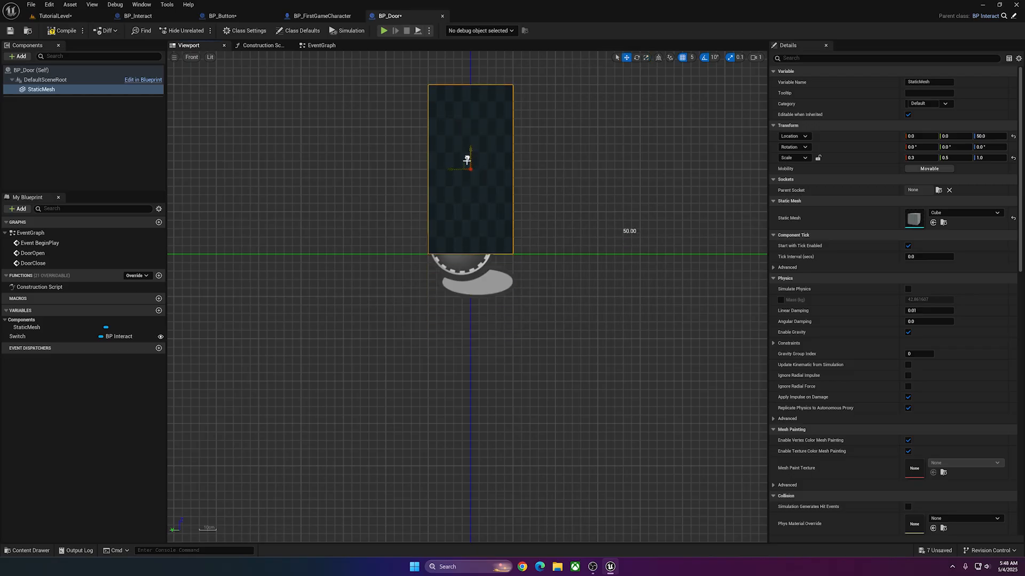
# In the left view, thin the door mesh to an X scale of 0.1 and compile BP_Door.
pyautogui.click(195, 57)
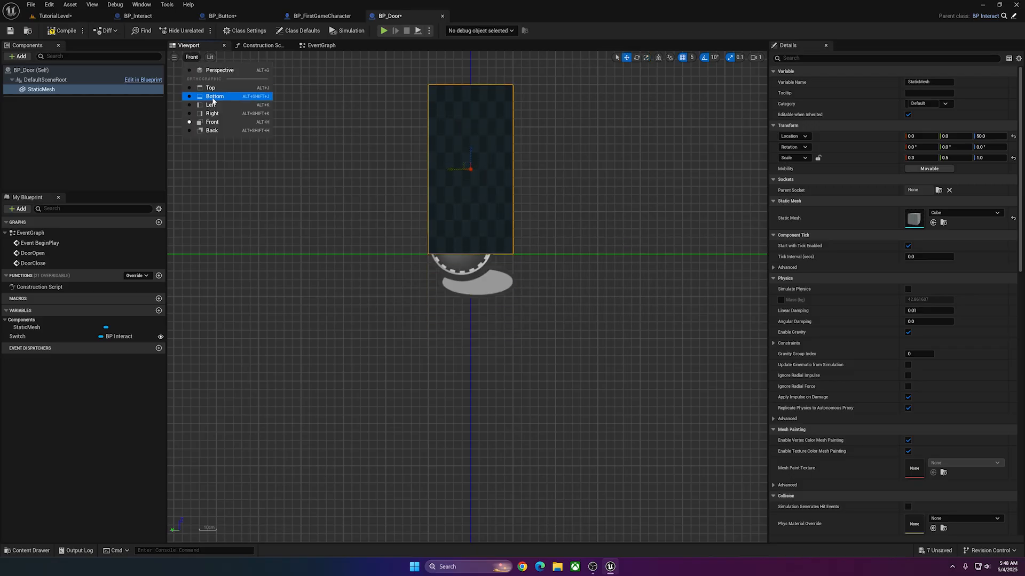
pyautogui.click(229, 106)
pyautogui.moveTo(449, 171); pyautogui.dragTo(458, 169)
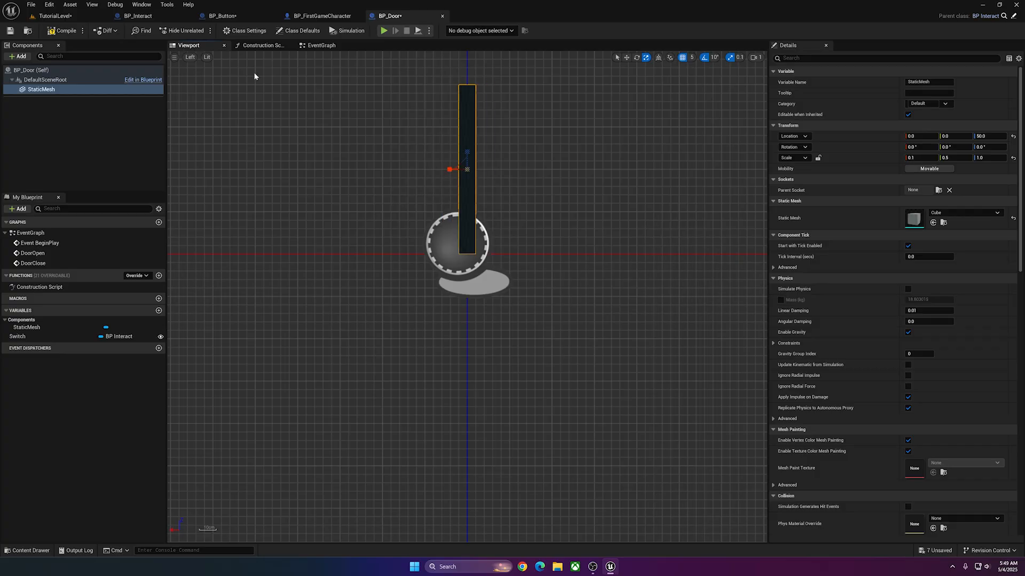
pyautogui.click(68, 32)
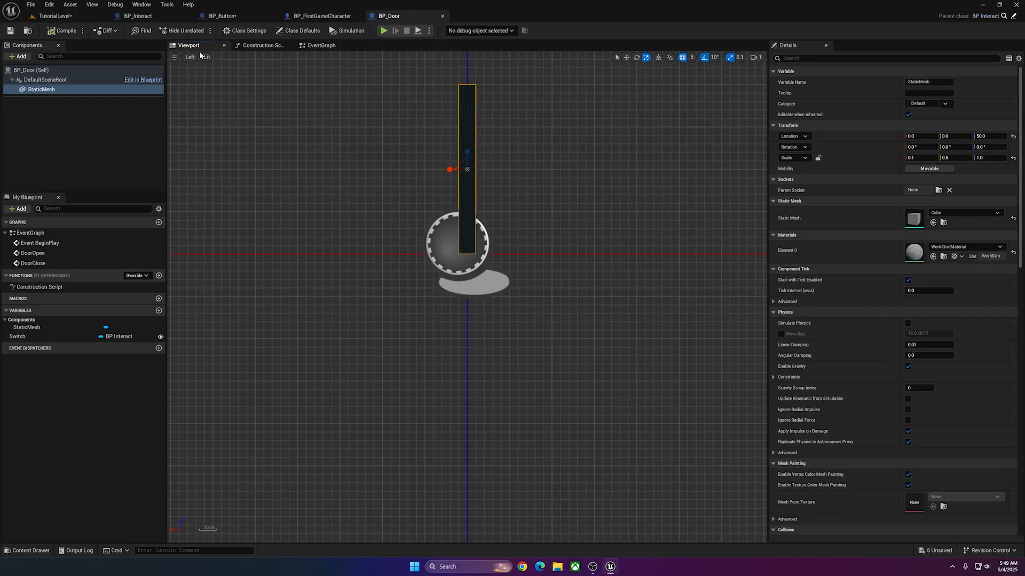
# Place BP_Door in TutorialLevel beside the character at about X -130, Y -620, and scale the actor to 2.0.
pyautogui.hotkey('alt', 'g')
pyautogui.moveTo(263, 105); pyautogui.dragTo(251, 107, button='right')
pyautogui.moveTo(251, 107); pyautogui.dragTo(240, 109, button='right')
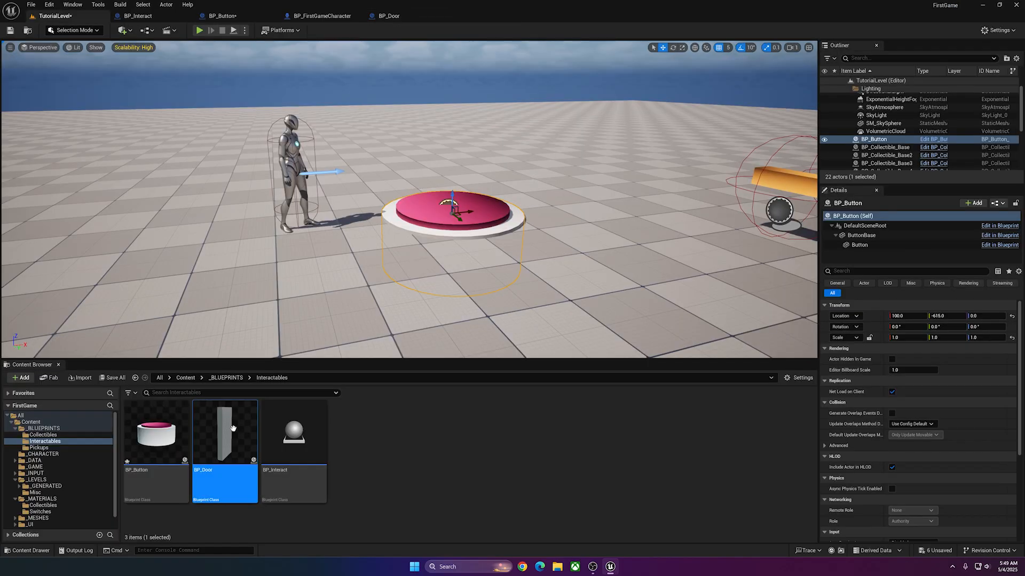
pyautogui.moveTo(234, 429); pyautogui.dragTo(560, 227)
pyautogui.moveTo(559, 227); pyautogui.dragTo(600, 231, button='right')
pyautogui.press('s')
pyautogui.moveTo(483, 207); pyautogui.dragTo(331, 208)
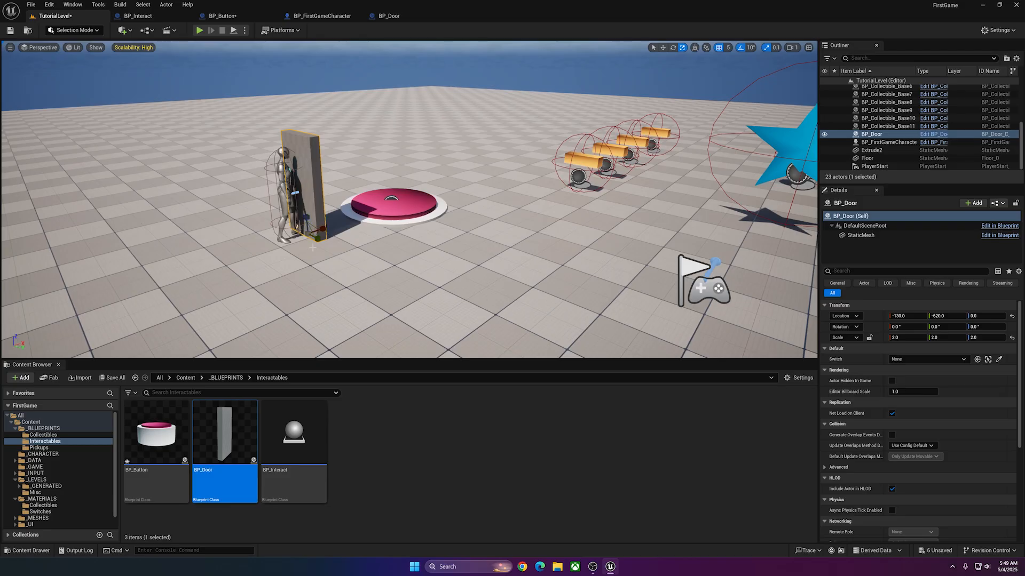
# Lock the scale proportions of BP_Door's StaticMesh and set its X scale to 0.2, giving 0.2, 1.0, 2.0.
pyautogui.doubleClick(314, 186)
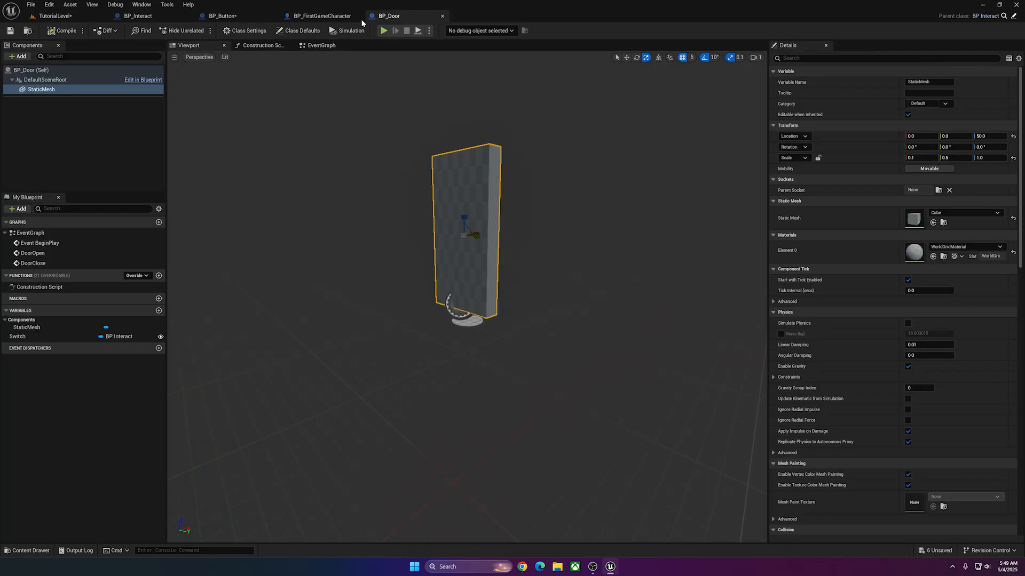
pyautogui.click(41, 90)
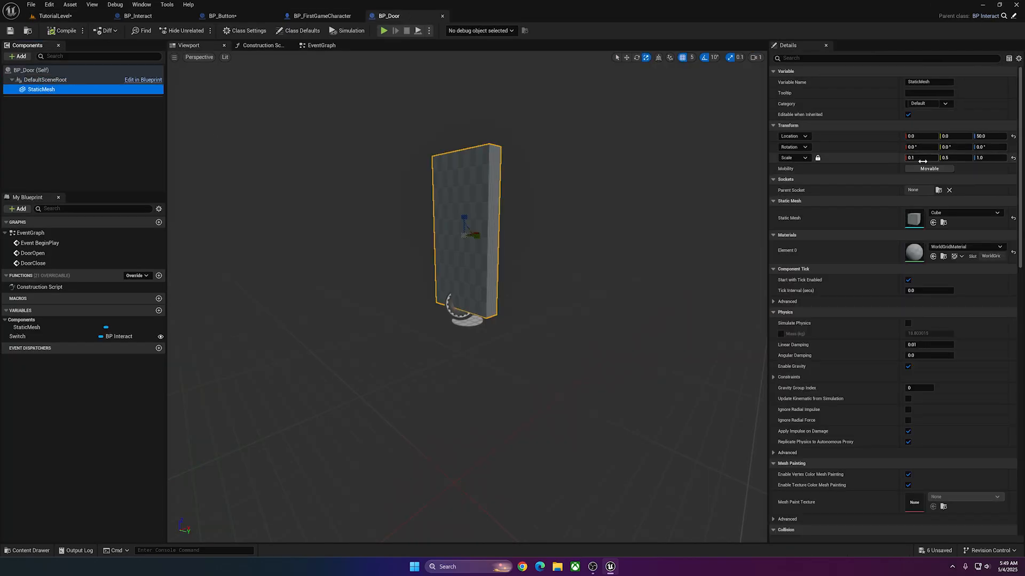
pyautogui.click(926, 158)
pyautogui.write('0.2')
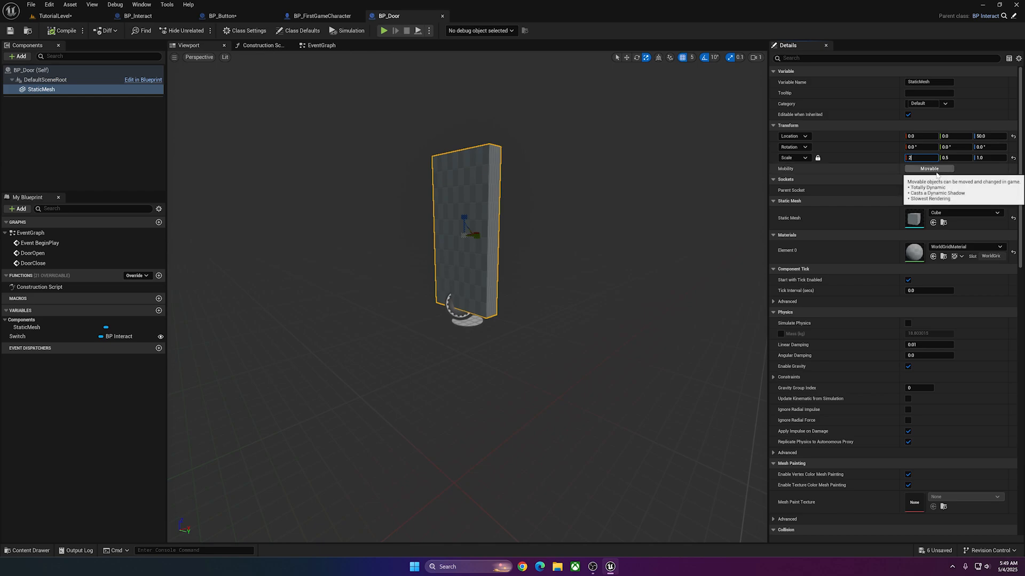
pyautogui.press('Return')
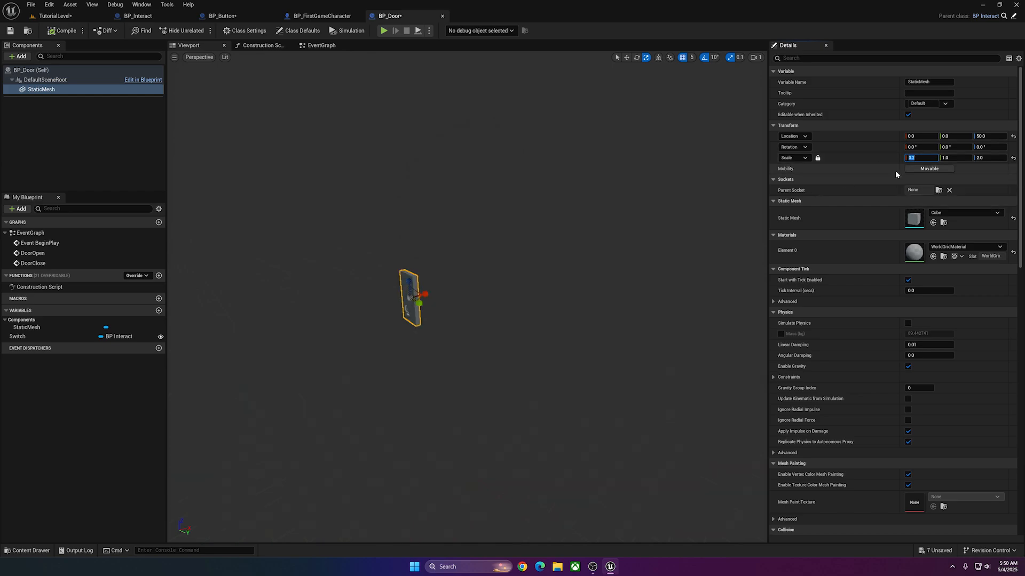
pyautogui.write('.1')
pyautogui.press('Return')
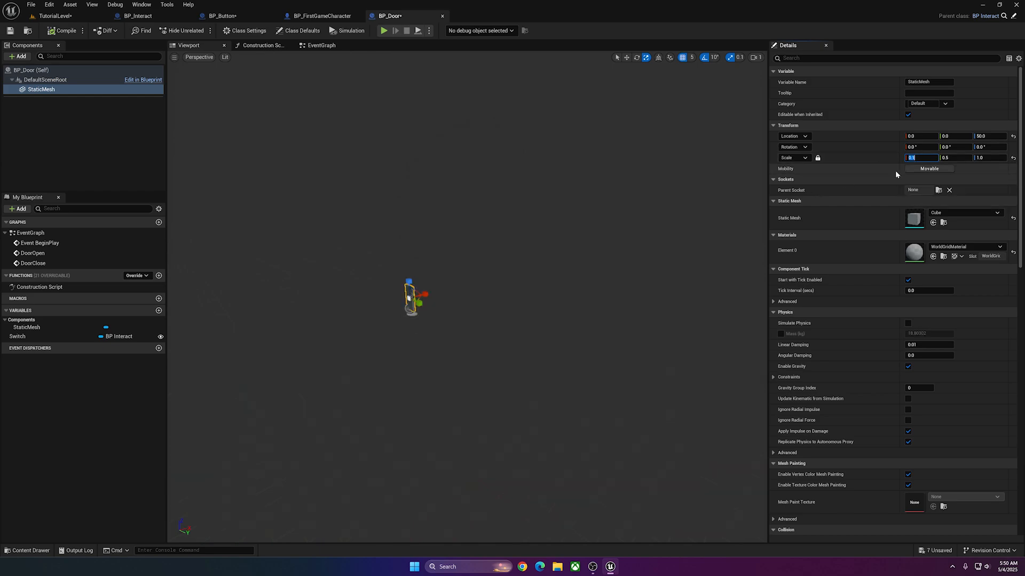
pyautogui.moveTo(533, 241); pyautogui.dragTo(651, 240, button='right')
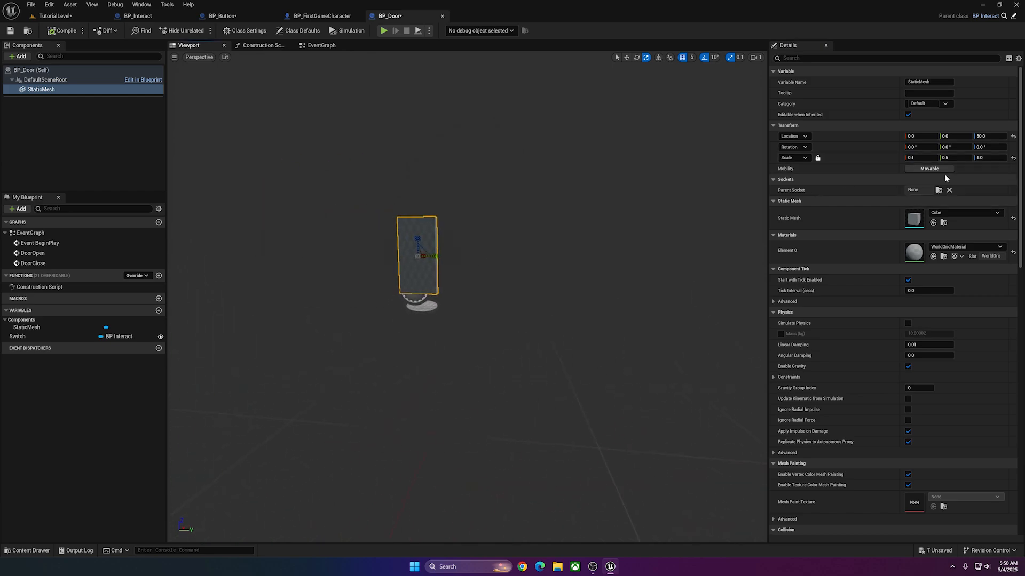
pyautogui.click(922, 158)
pyautogui.write('0.2')
pyautogui.press('Return')
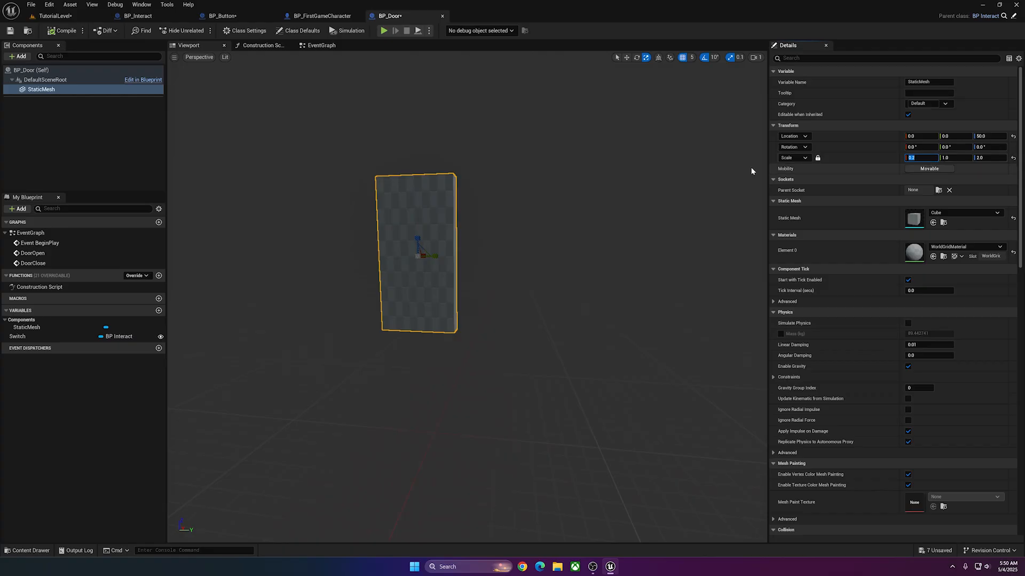
# Raise the door mesh to Z 100 in the front view so its base sits on the origin, and compile.
pyautogui.click(199, 58)
pyautogui.click(212, 122)
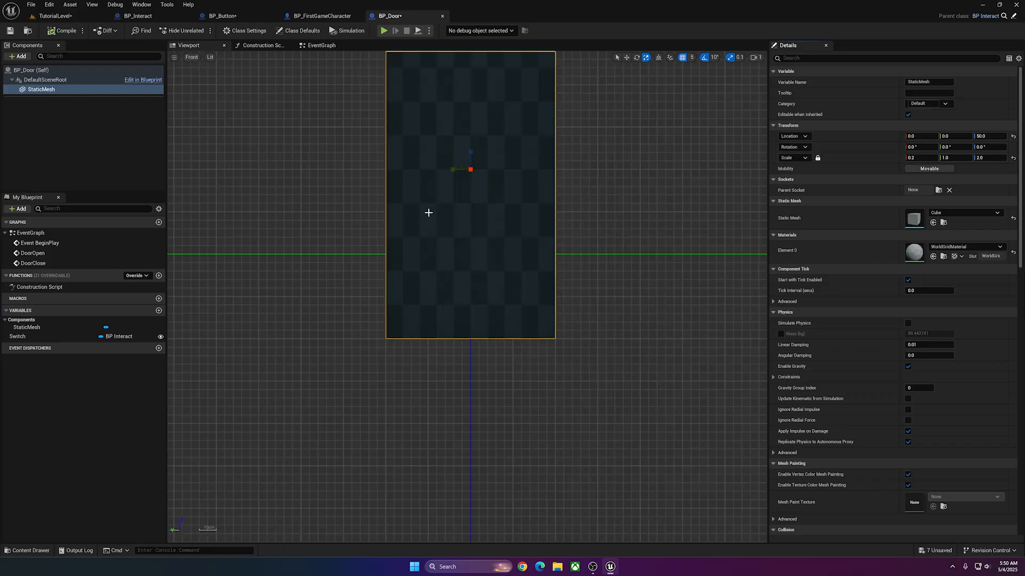
pyautogui.press('w')
pyautogui.moveTo(471, 195); pyautogui.dragTo(478, 114)
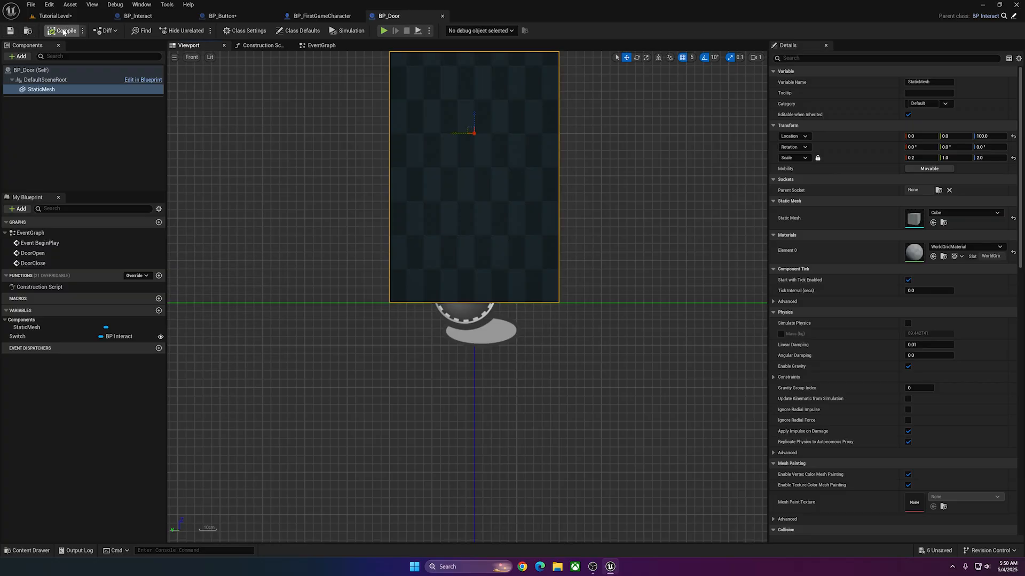
# Examine the door's size against the character and button in TutorialLevel.
pyautogui.click(62, 17)
pyautogui.moveTo(377, 241); pyautogui.dragTo(235, 227, button='right')
pyautogui.press('w')
pyautogui.press('a')
pyautogui.press('s')
pyautogui.press('d')
pyautogui.press('w')
pyautogui.press('a')
pyautogui.press('d')
pyautogui.press('a')
# Enlarge BP_Door's mesh to scale 0.2, 1.3, 2.3 and raise it to Z 115.
pyautogui.click(388, 16)
pyautogui.moveTo(457, 140); pyautogui.dragTo(403, 139)
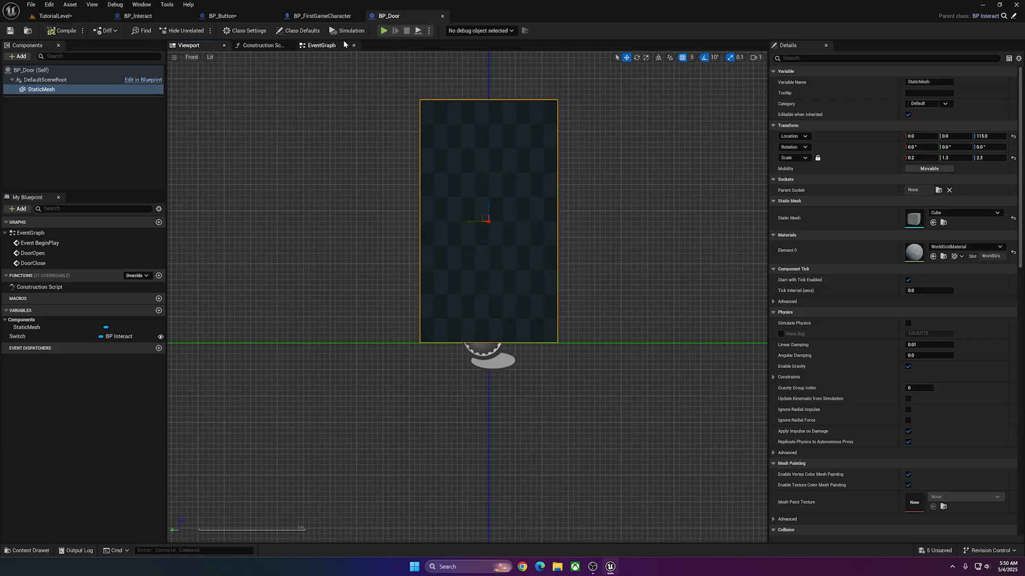
# Create a folder named Doors inside the _MATERIALS folder.
pyautogui.click(58, 16)
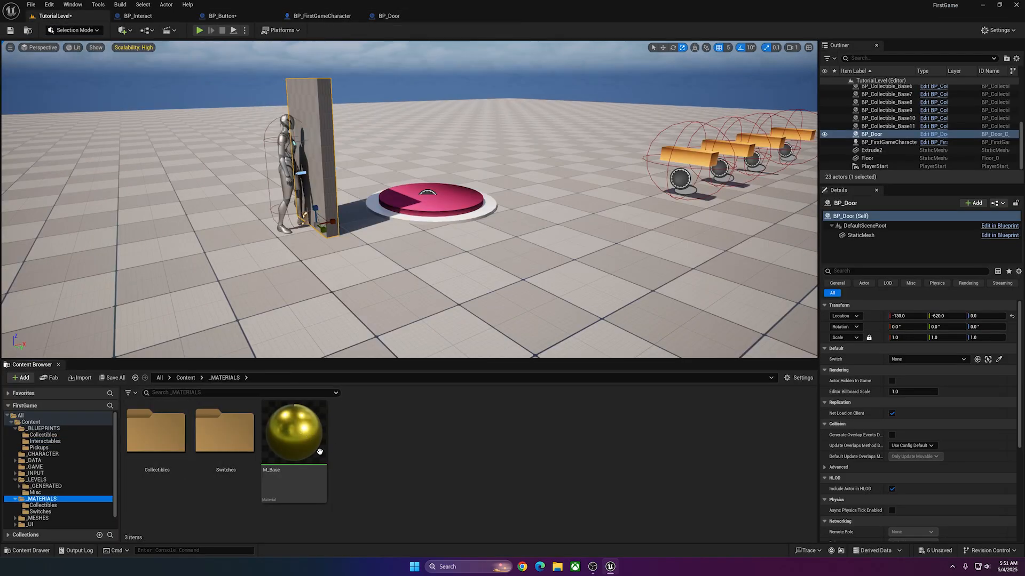
pyautogui.rightClick(394, 446)
pyautogui.click(427, 168)
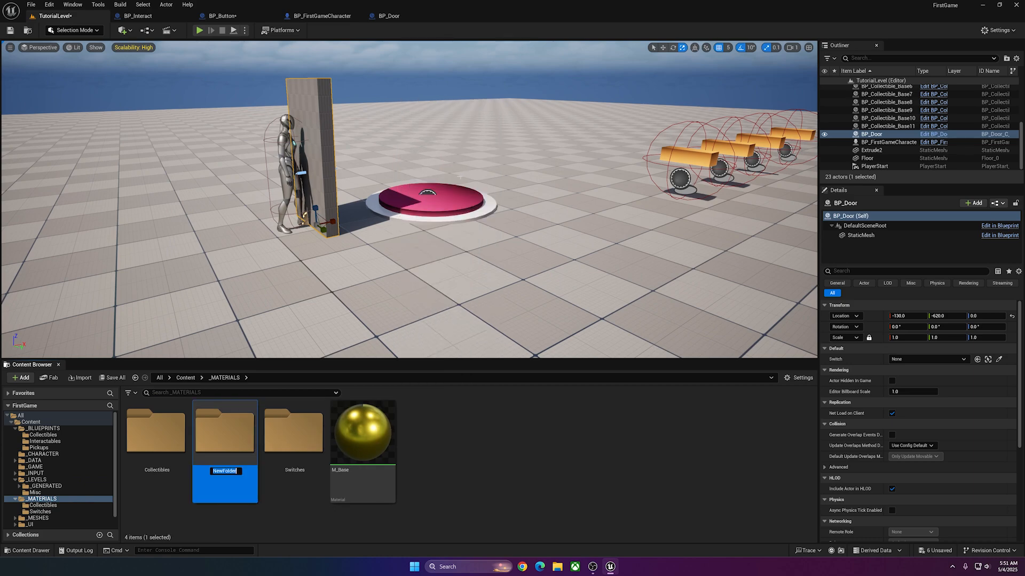
pyautogui.write('Doors')
# Duplicate the MI_Button material instance in the Switches folder and move the copy into Doors.
pyautogui.doubleClick(309, 437)
pyautogui.rightClick(172, 424)
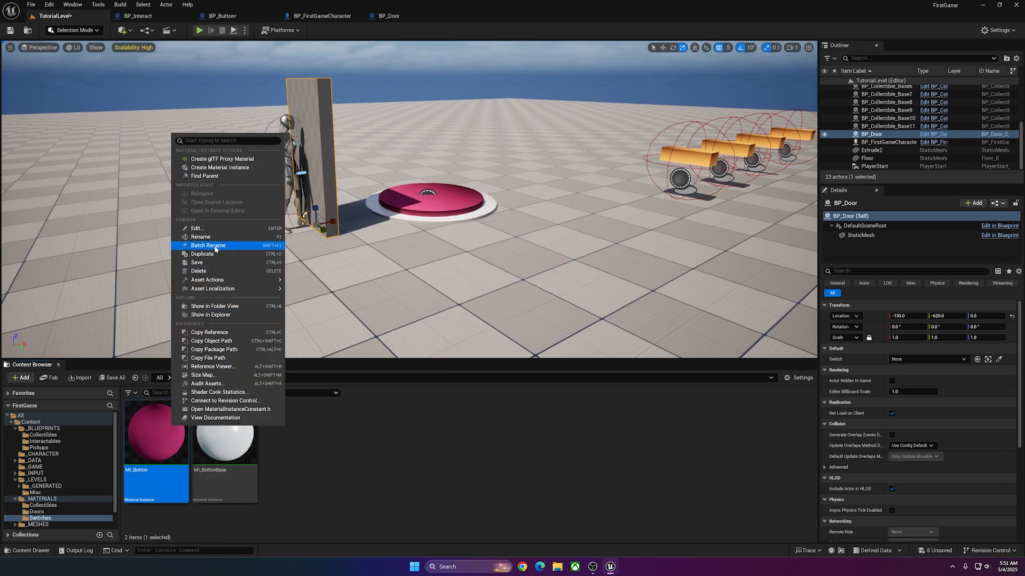
pyautogui.click(203, 247)
pyautogui.press('Return')
pyautogui.moveTo(224, 440); pyautogui.dragTo(46, 514)
pyautogui.click(63, 531)
# Rename the copied material instance in the Doors folder to MI_Door.
pyautogui.press('F2')
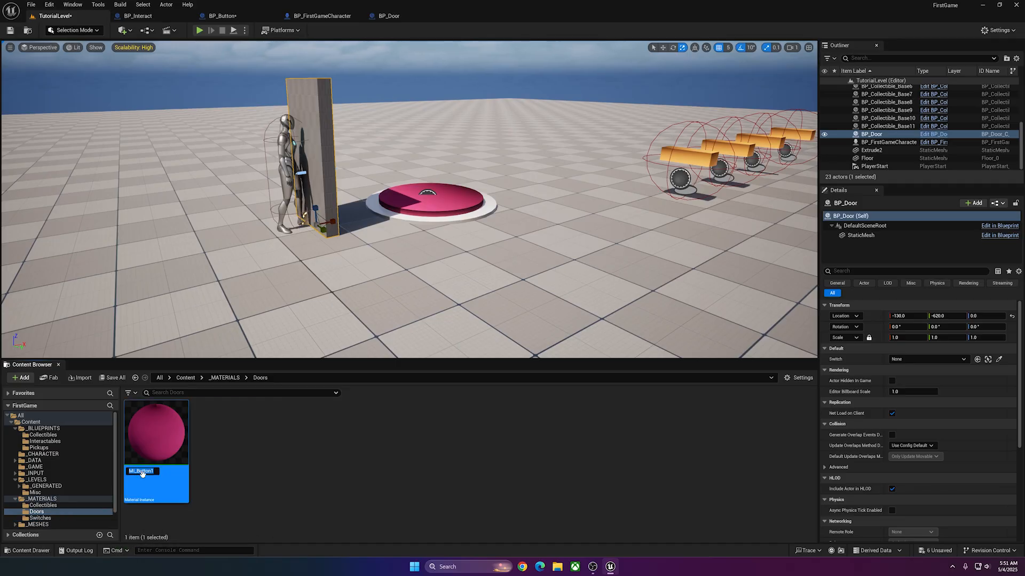
pyautogui.write('MI_Door')
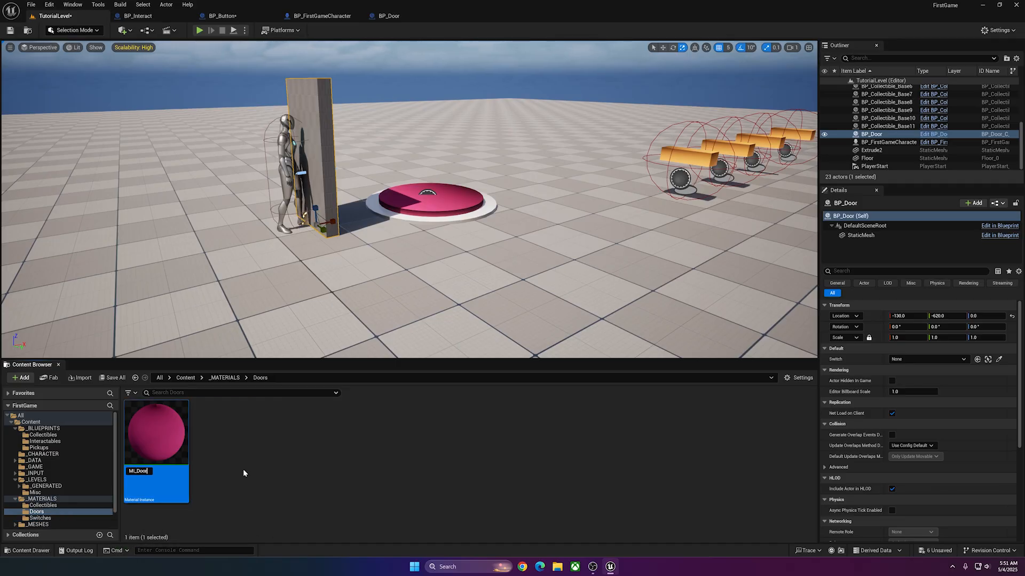
pyautogui.press('Return')
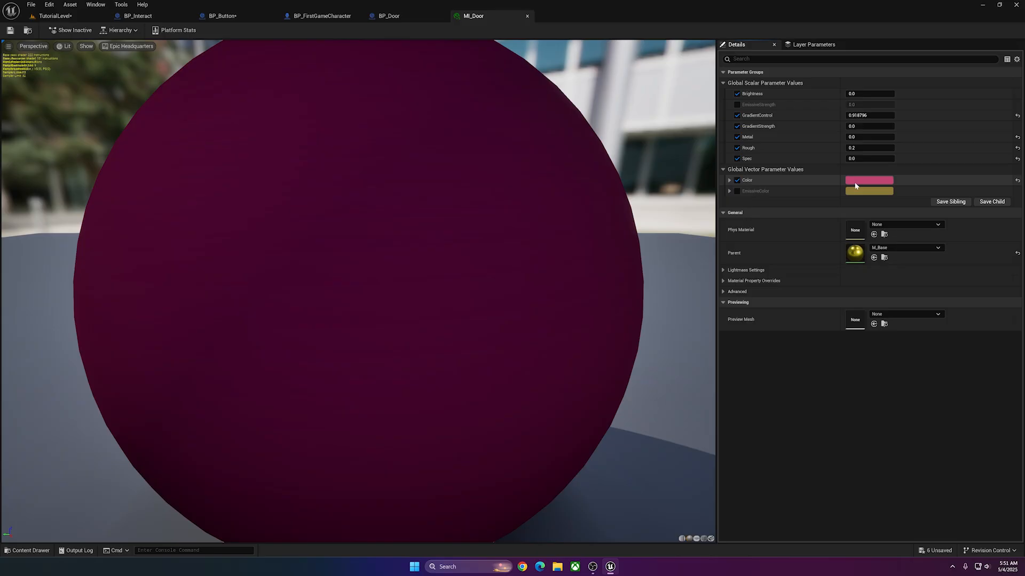
# Change MI_Door's Color parameter to orange and save the material instance.
pyautogui.click(855, 185)
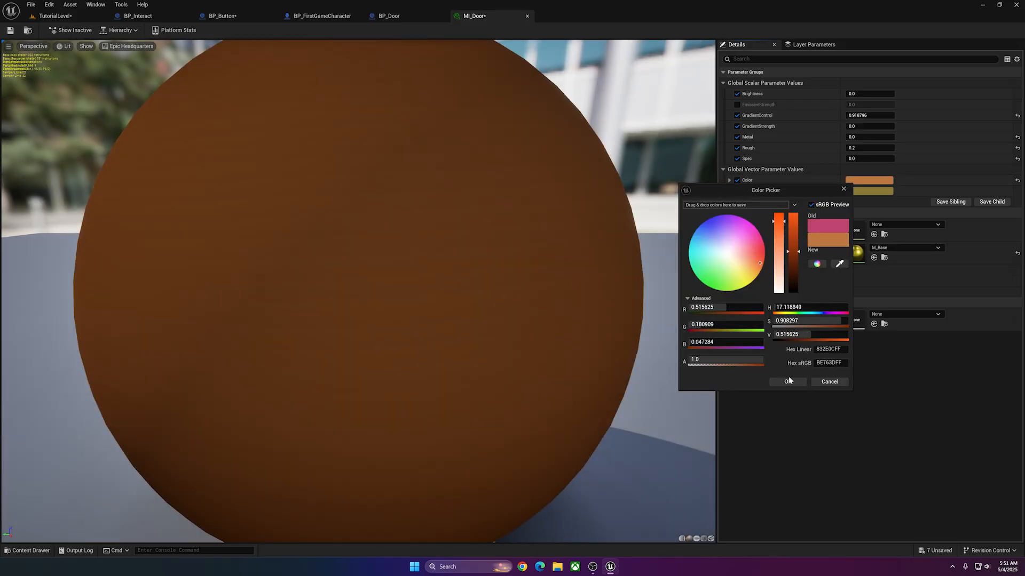
pyautogui.click(788, 381)
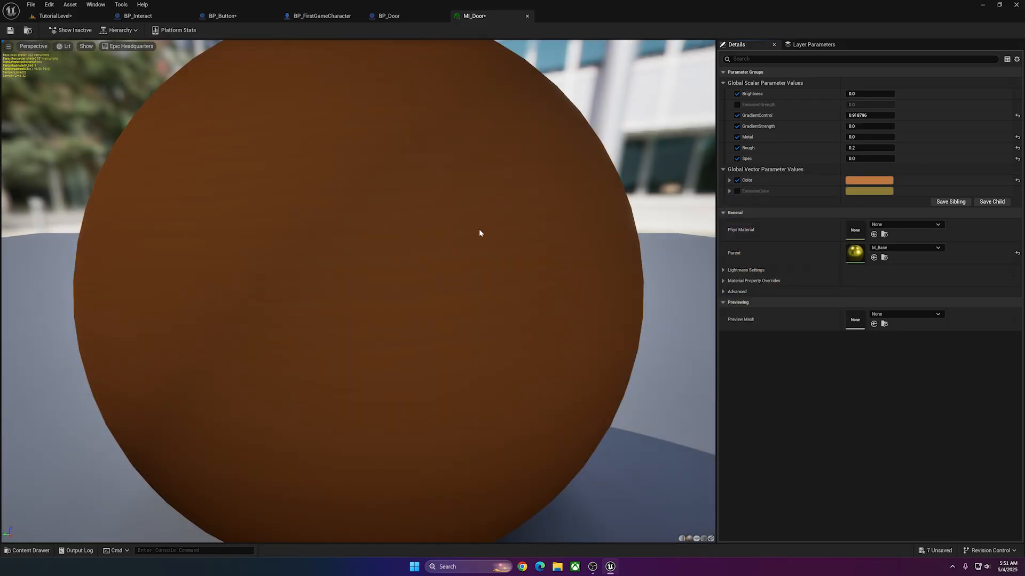
pyautogui.scroll(-5, 479, 229)
pyautogui.click(12, 30)
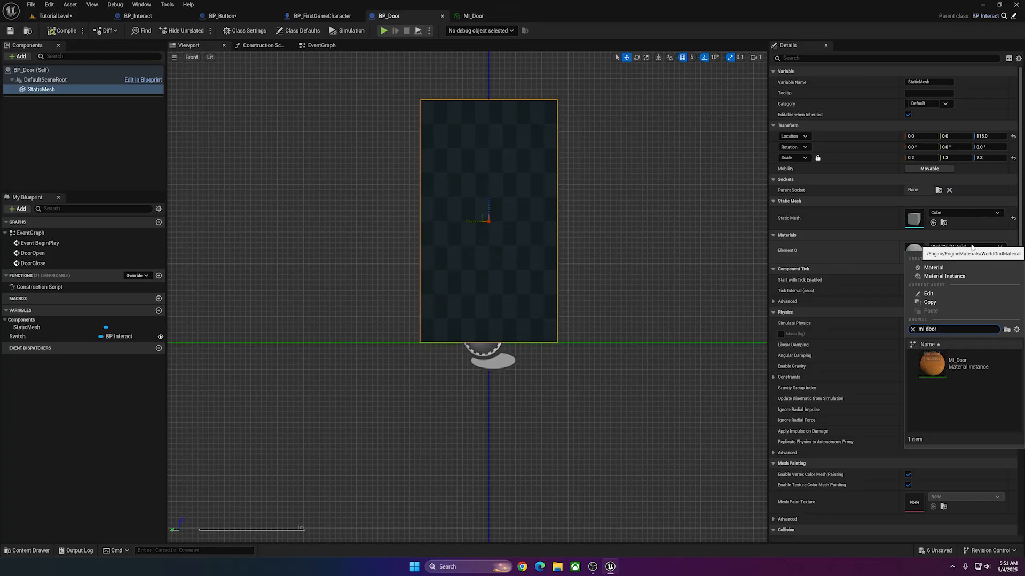
# Assign MI_Door to Element 0 of BP_Door's static mesh and inspect the door in TutorialLevel.
pyautogui.click(973, 366)
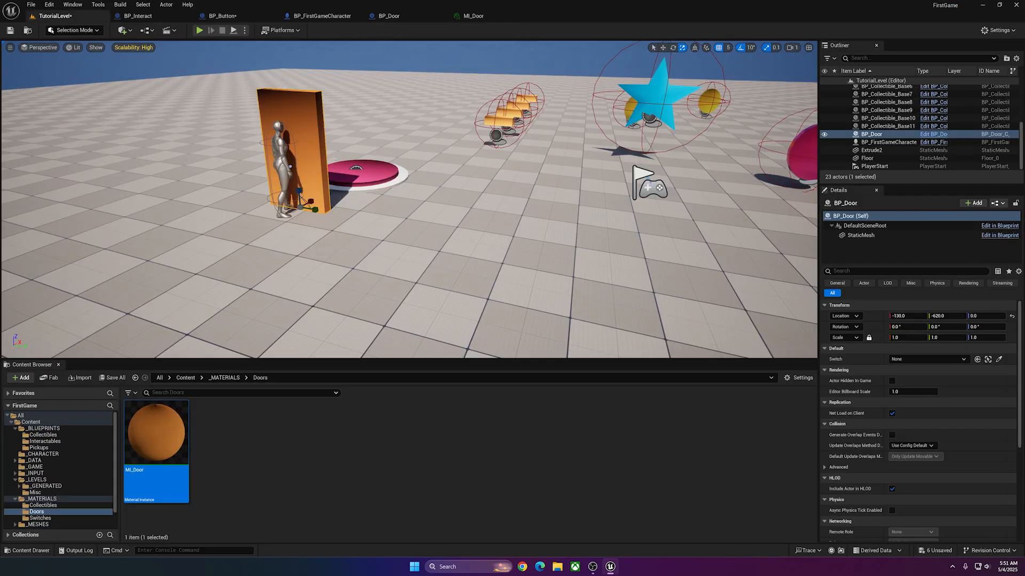
pyautogui.moveTo(390, 181); pyautogui.dragTo(261, 173, button='right')
pyautogui.press('d')
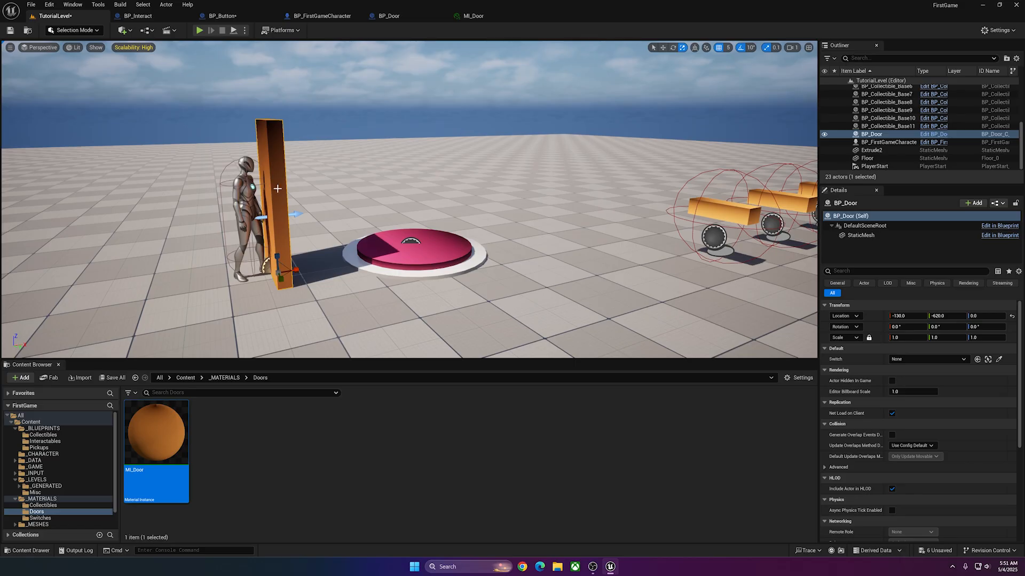
# Review the Switch variable's settings in BP_Door and view the door mesh in perspective.
pyautogui.click(389, 15)
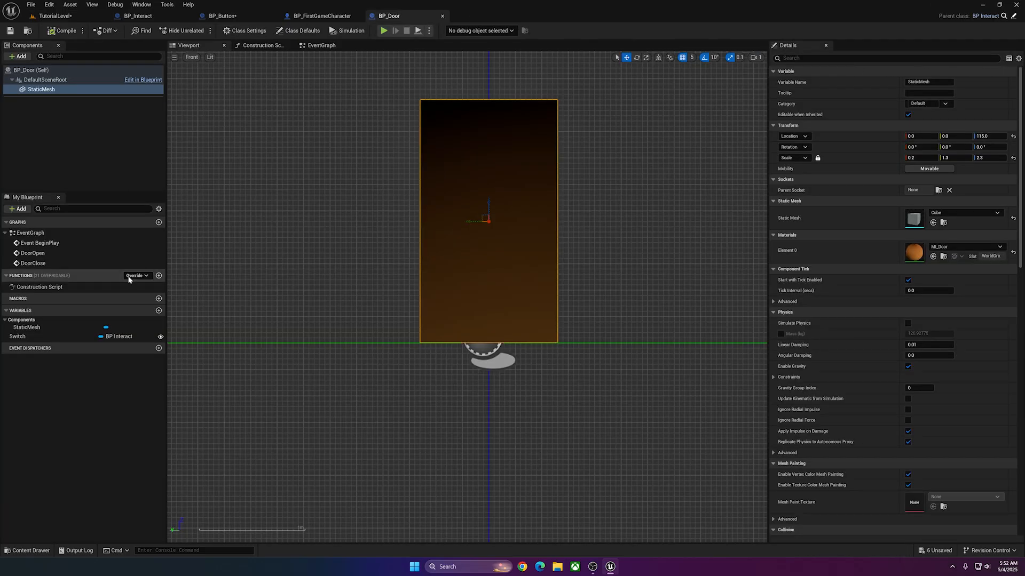
pyautogui.click(80, 337)
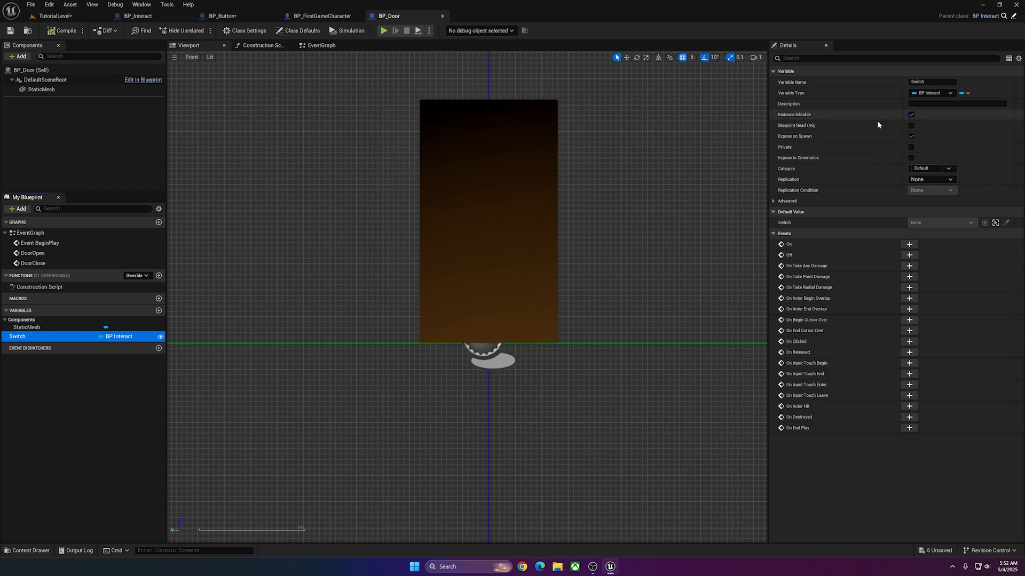
pyautogui.click(191, 46)
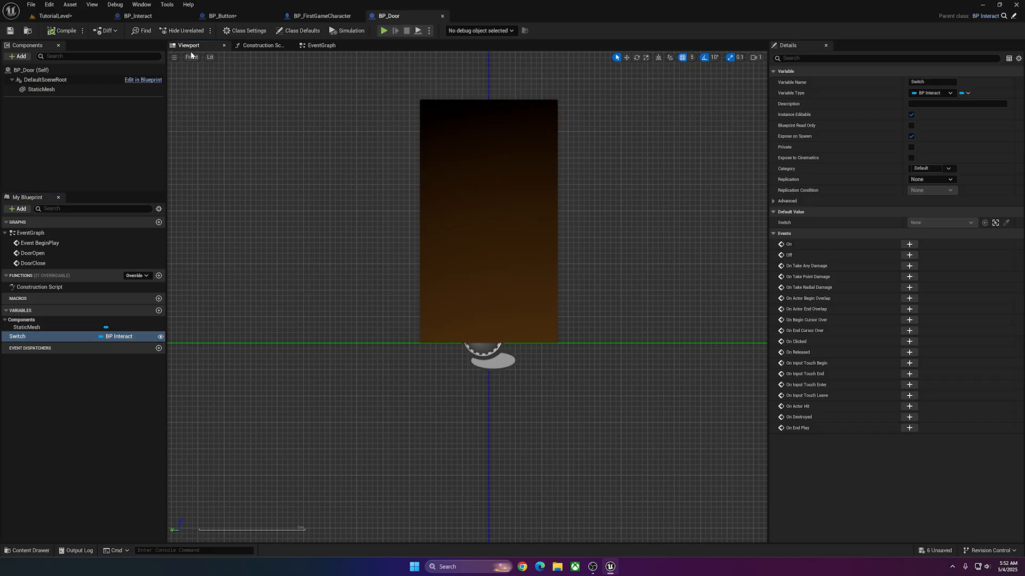
pyautogui.click(191, 56)
pyautogui.click(217, 79)
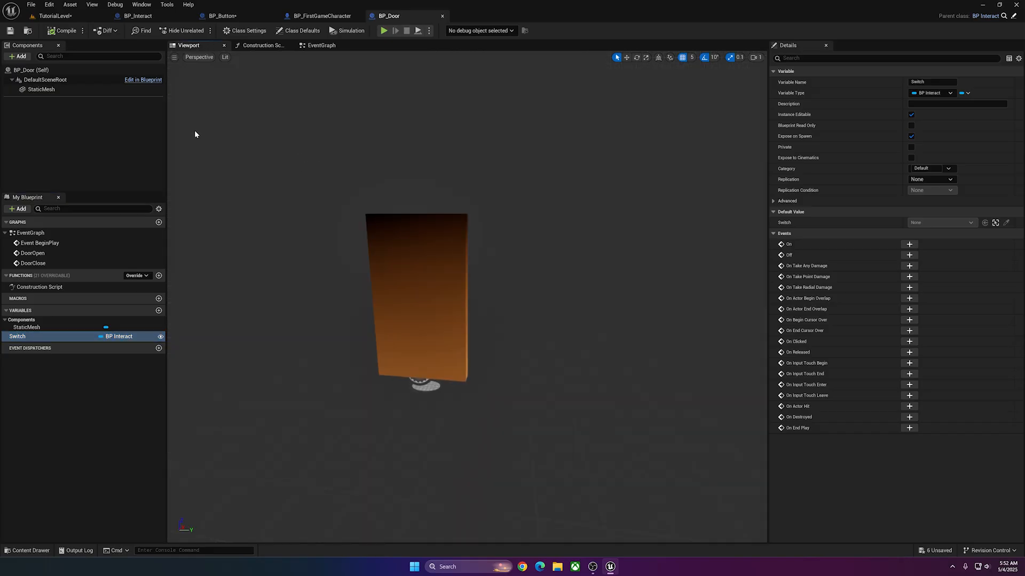
# Set the Switch reference of the BP_Door placed in TutorialLevel to BP_Button.
pyautogui.click(55, 16)
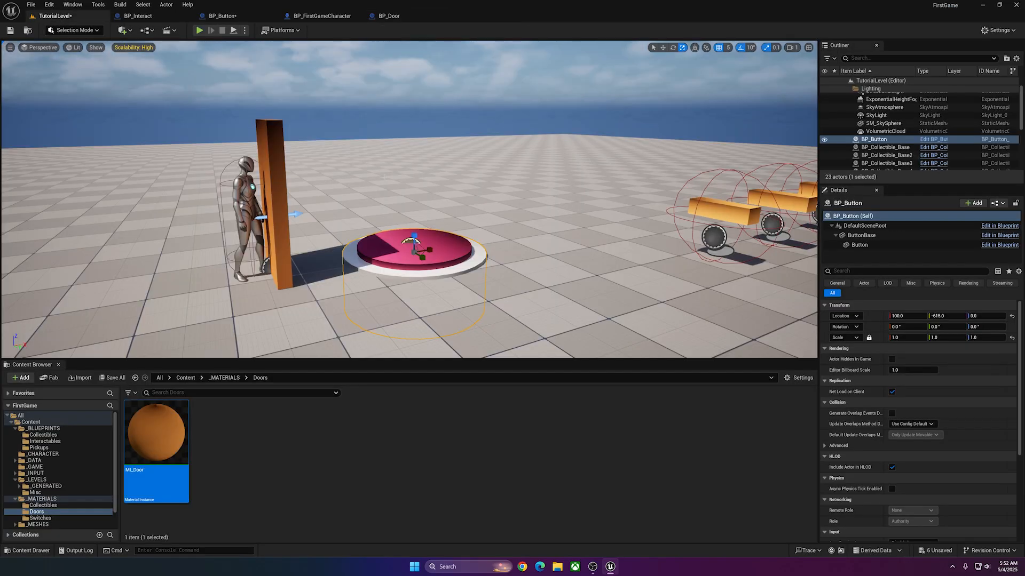
pyautogui.click(264, 165)
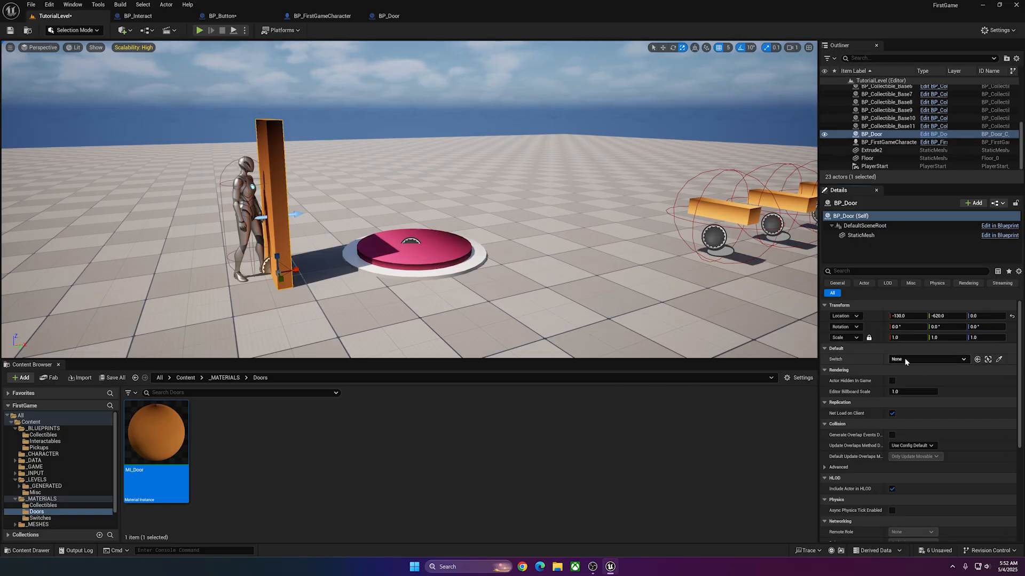
pyautogui.click(926, 359)
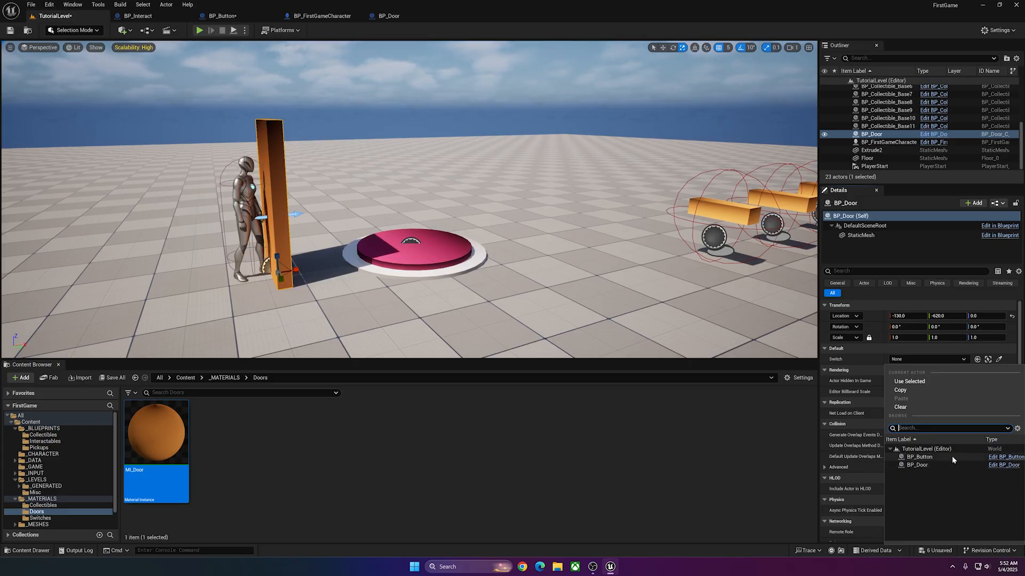
pyautogui.click(917, 457)
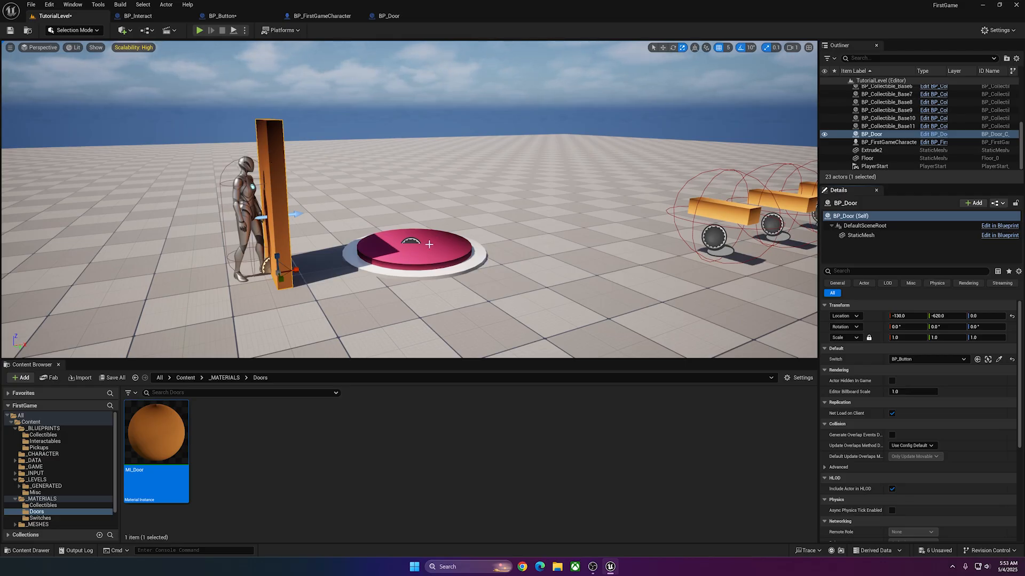
# Delete the BP_FirstGameCharacter actor standing beside the door in the level.
pyautogui.click(244, 170)
pyautogui.press('w')
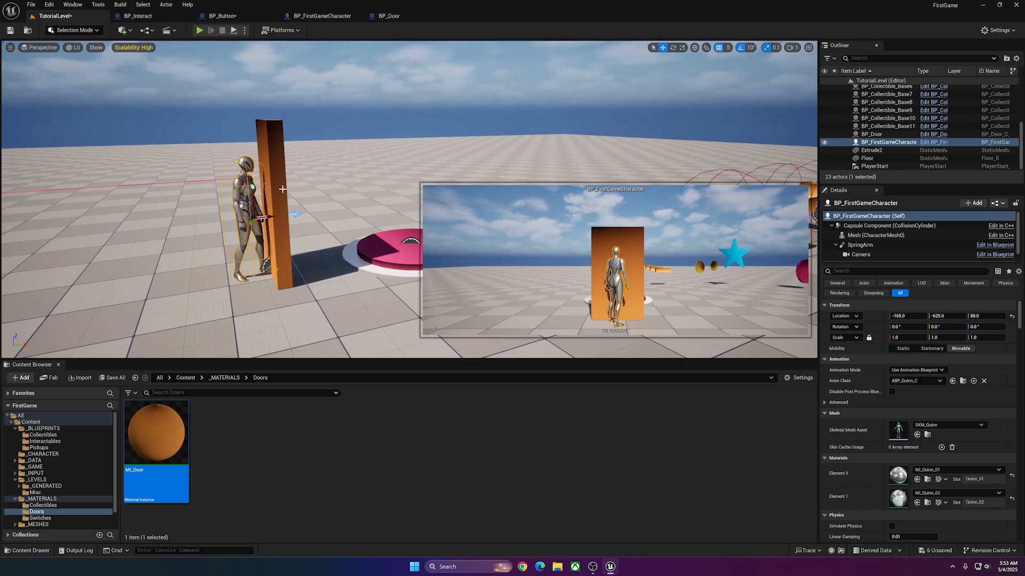
pyautogui.press('Delete')
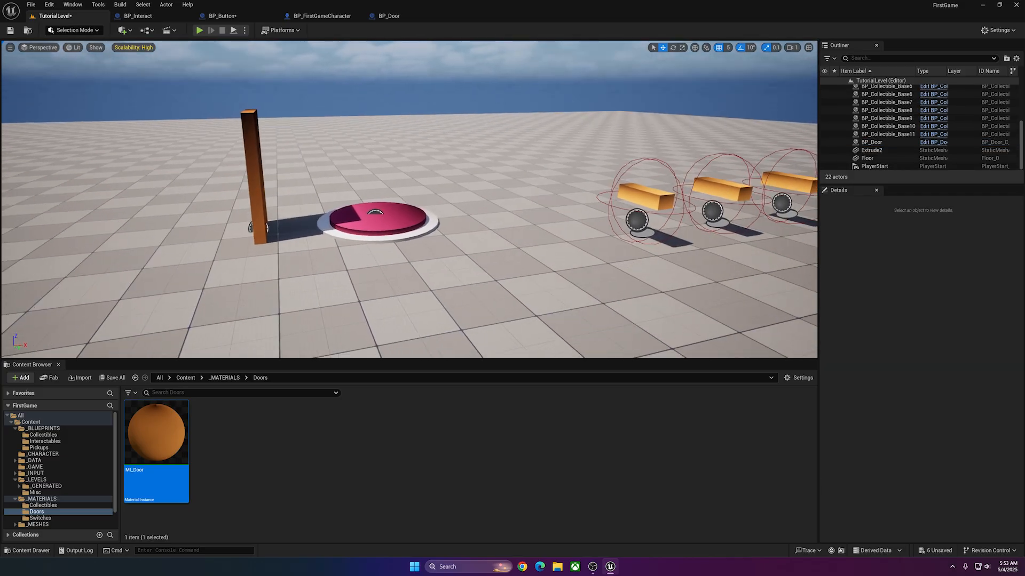
# Play the level and run the character over the button and around the door to test them, then stop.
pyautogui.click(199, 31)
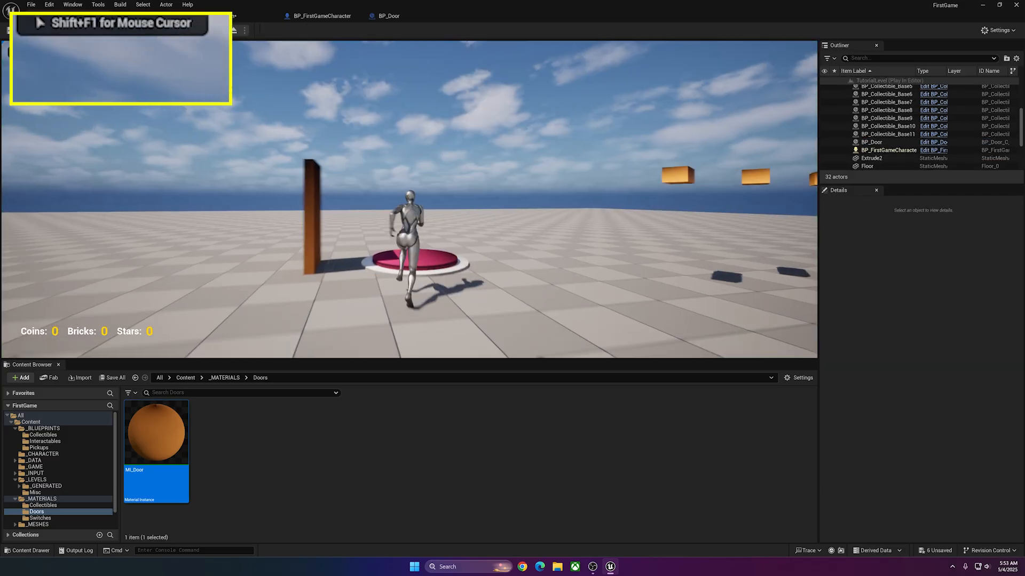
pyautogui.press('w')
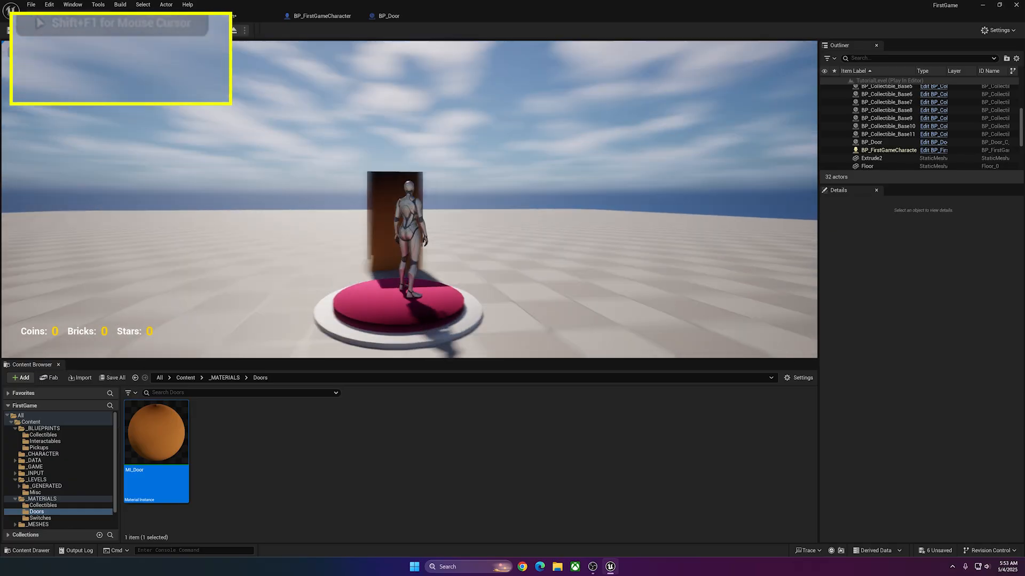
pyautogui.press('w')
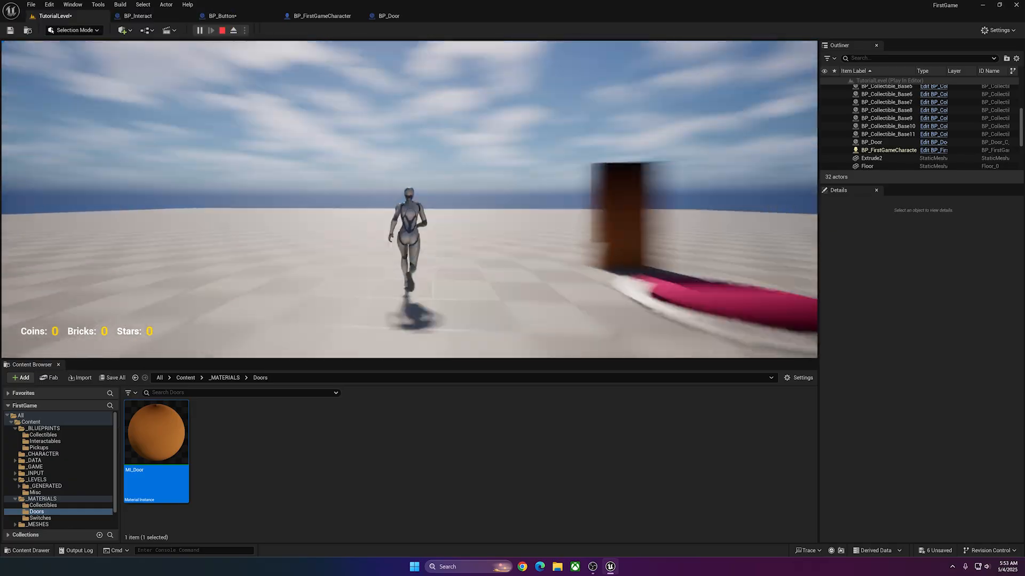
pyautogui.press('Escape')
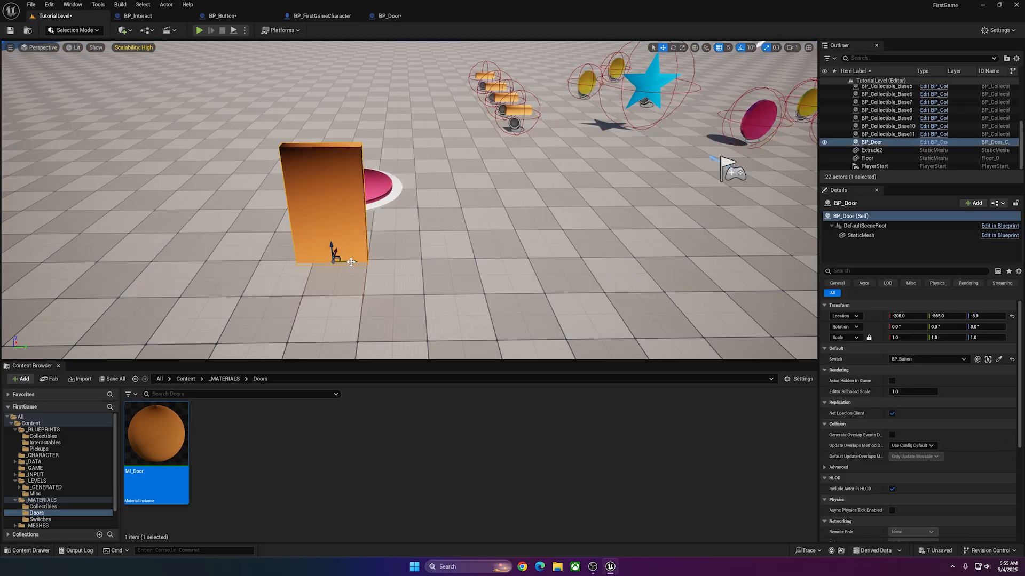
# Duplicate BP_Door along Y to about -1205 and move the original door to about Y -990.
pyautogui.keyDown('alt'); pyautogui.moveTo(353, 261); pyautogui.dragTo(167, 257); pyautogui.keyUp('alt')
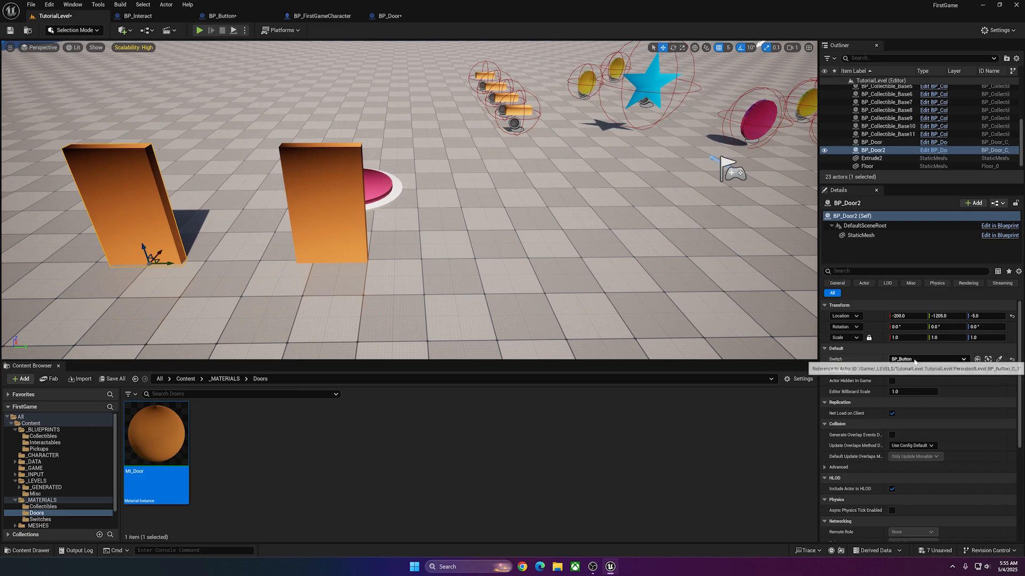
pyautogui.click(343, 247)
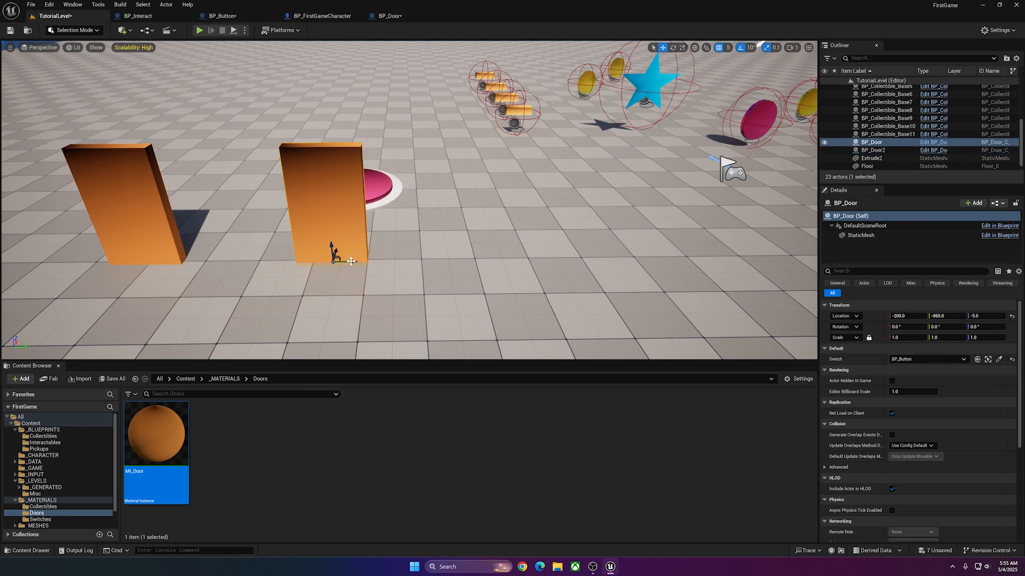
pyautogui.moveTo(350, 261); pyautogui.dragTo(298, 256)
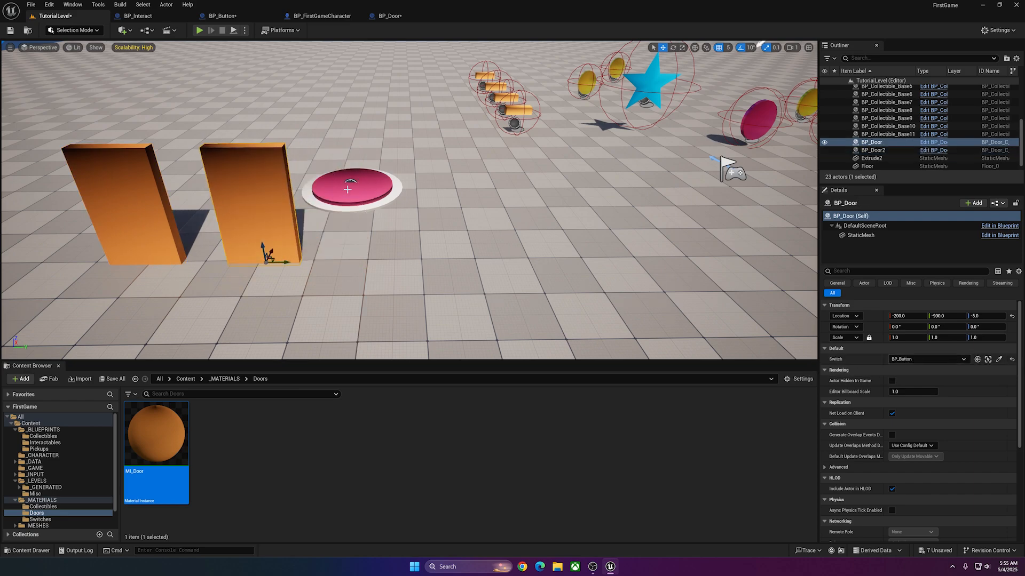
# Duplicate BP_Button along X, placing the copy at about X 405.
pyautogui.press('d')
pyautogui.moveTo(357, 200); pyautogui.dragTo(353, 144, button='right')
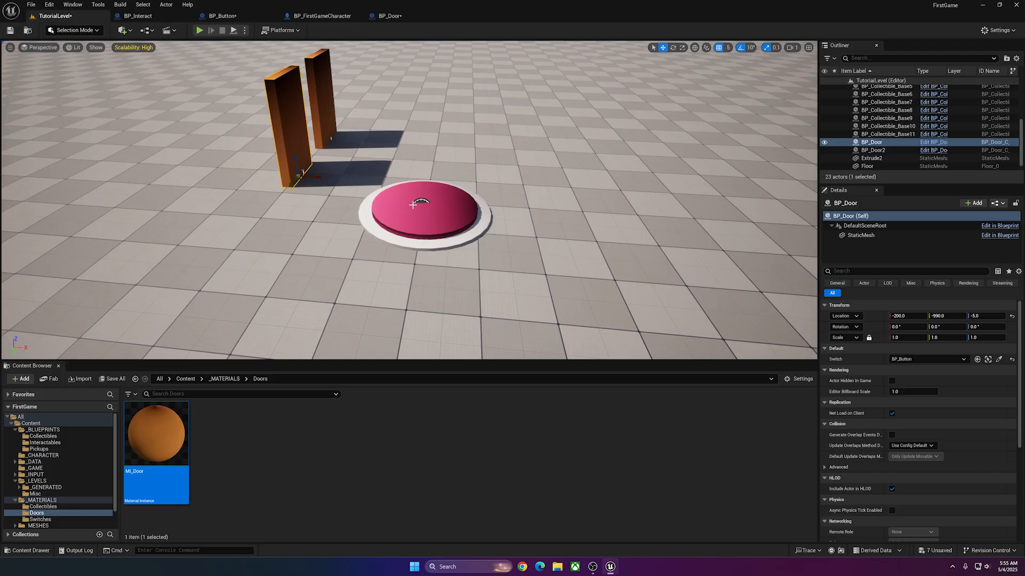
pyautogui.click(461, 210)
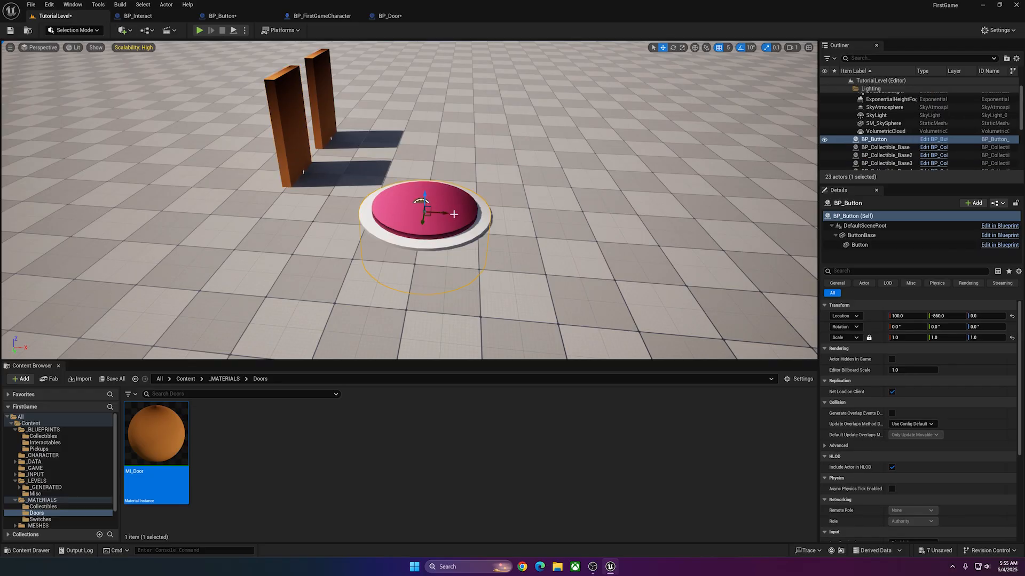
pyautogui.keyDown('alt'); pyautogui.moveTo(448, 213); pyautogui.dragTo(614, 226); pyautogui.keyUp('alt')
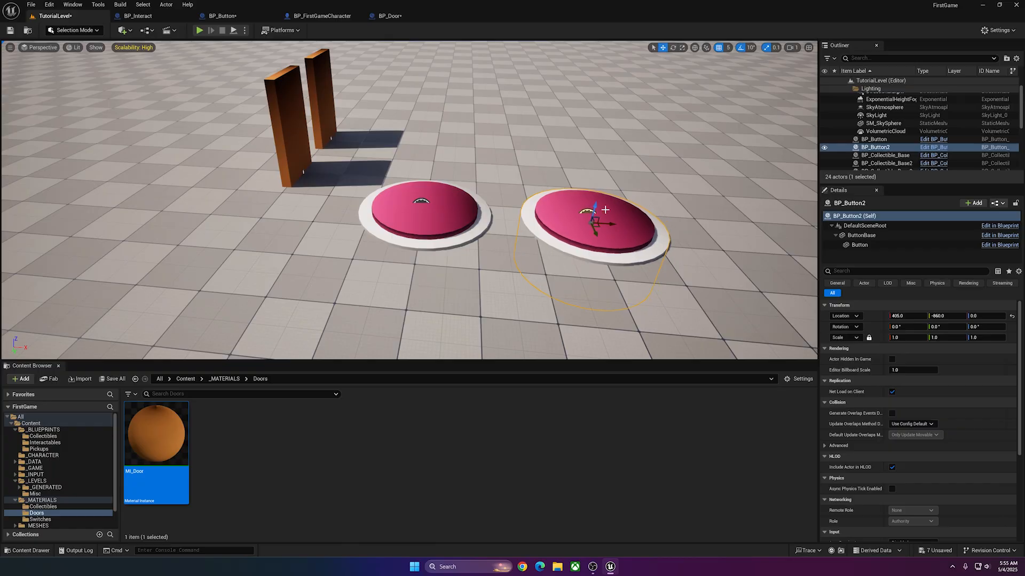
# Duplicate the rear door to about X 655, Y -1095 beyond the second button, and open the copy's Switch choices.
pyautogui.click(328, 123)
pyautogui.keyDown('alt'); pyautogui.moveTo(347, 140); pyautogui.dragTo(678, 157); pyautogui.keyUp('alt')
pyautogui.moveTo(636, 188); pyautogui.dragTo(667, 181, button='right')
pyautogui.moveTo(543, 160); pyautogui.dragTo(551, 179)
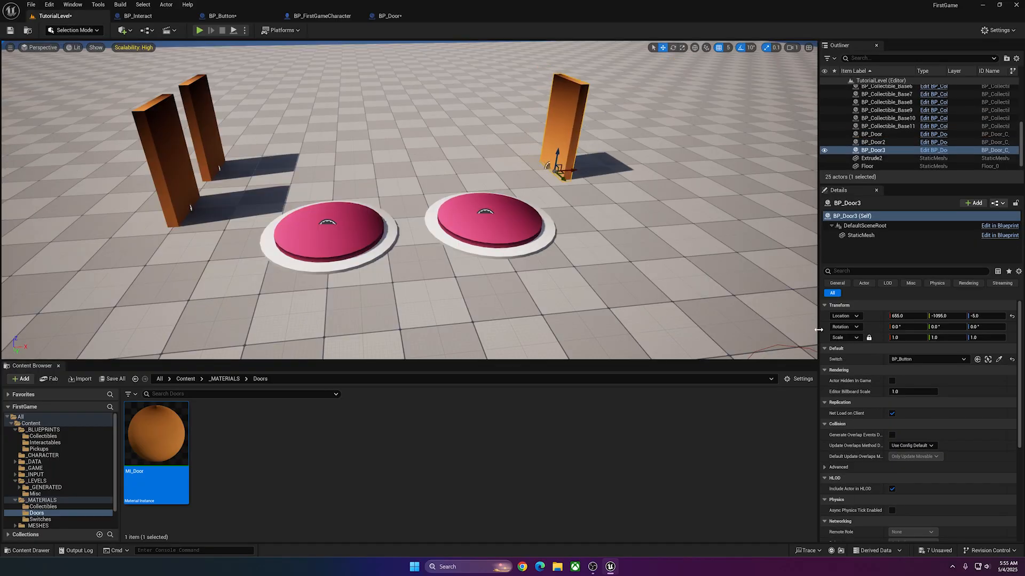
pyautogui.click(898, 359)
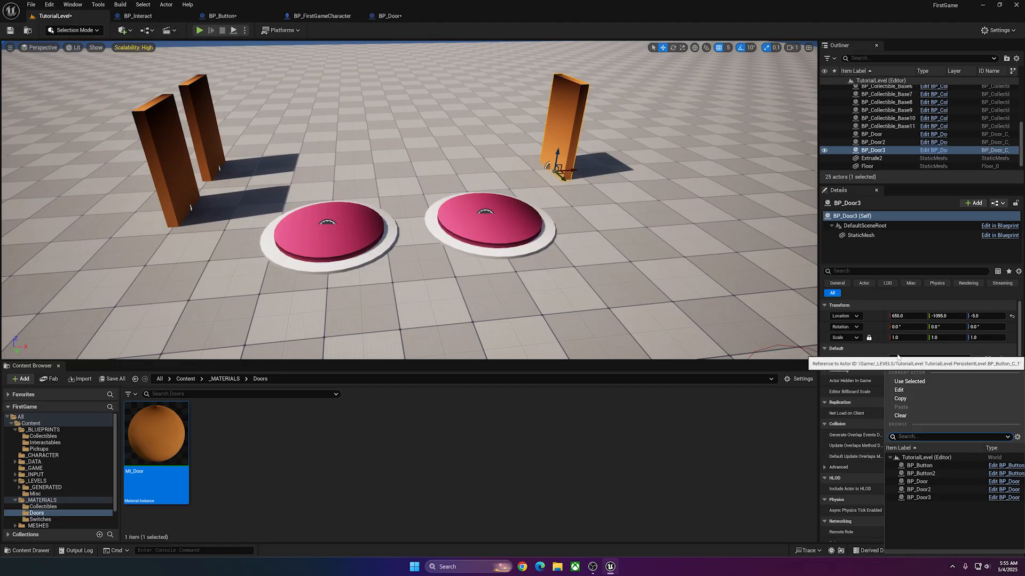
pyautogui.click(899, 390)
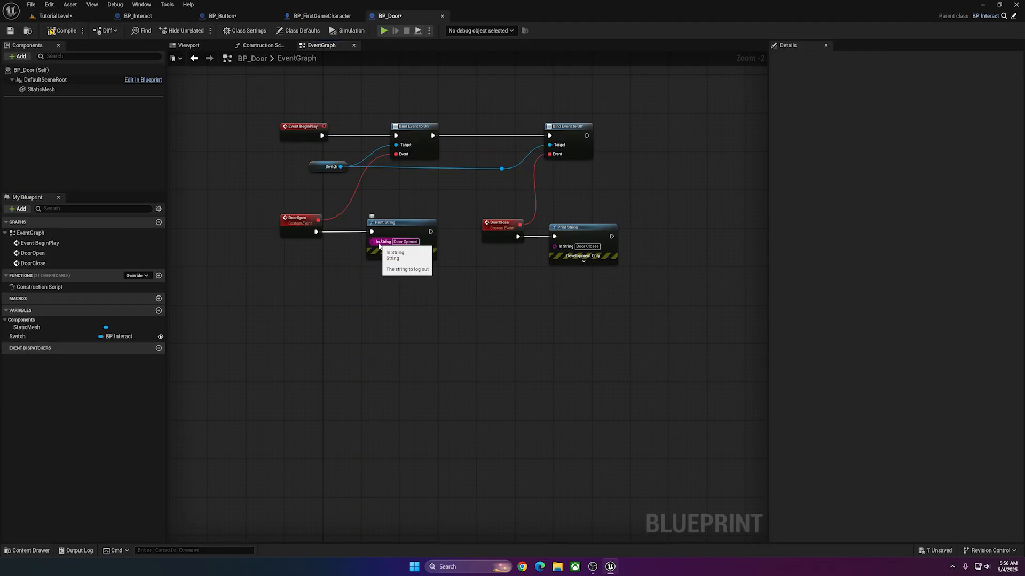
# Feed DoorOpen's Print String from an Append node that joins Self's display name with "Opened".
pyautogui.moveTo(372, 242); pyautogui.dragTo(306, 321)
pyautogui.write('append')
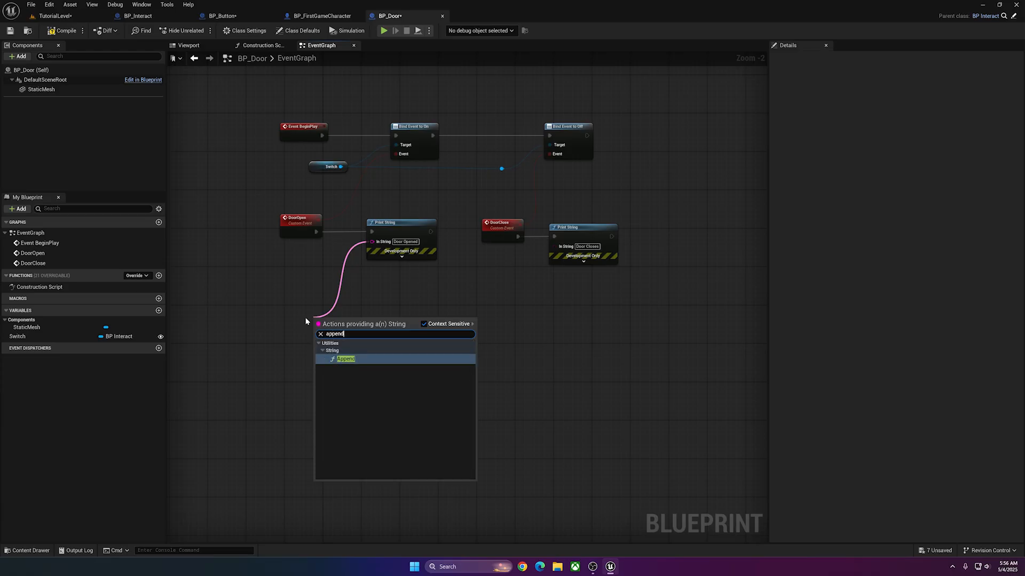
pyautogui.press('Return')
pyautogui.rightClick(245, 301)
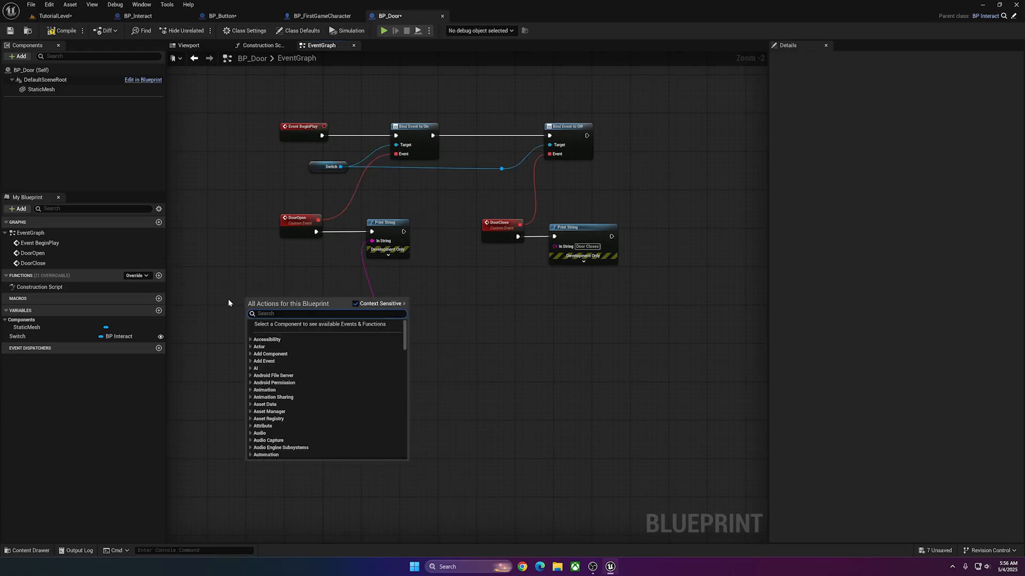
pyautogui.write('self')
pyautogui.click(291, 356)
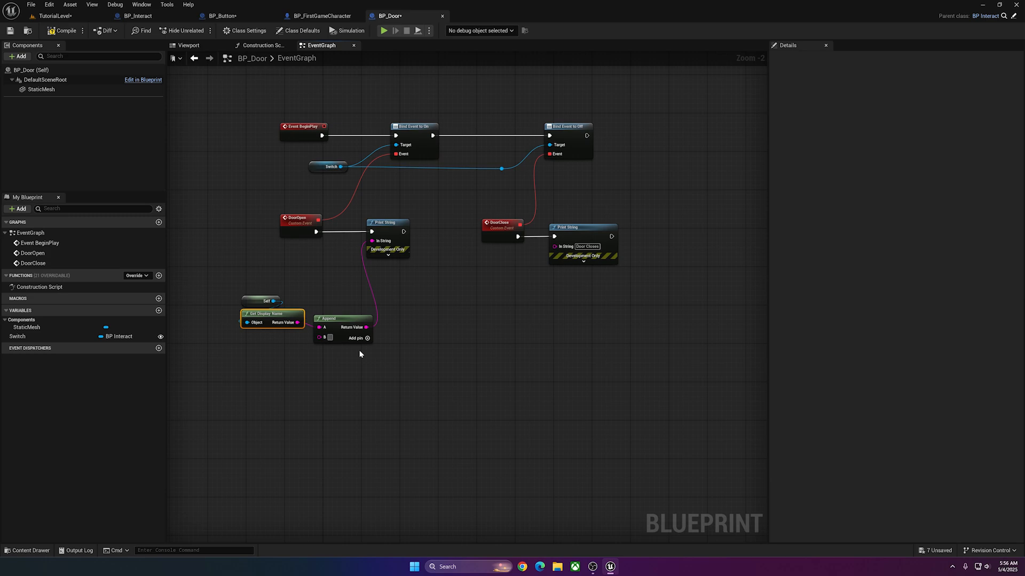
pyautogui.write('Opened')
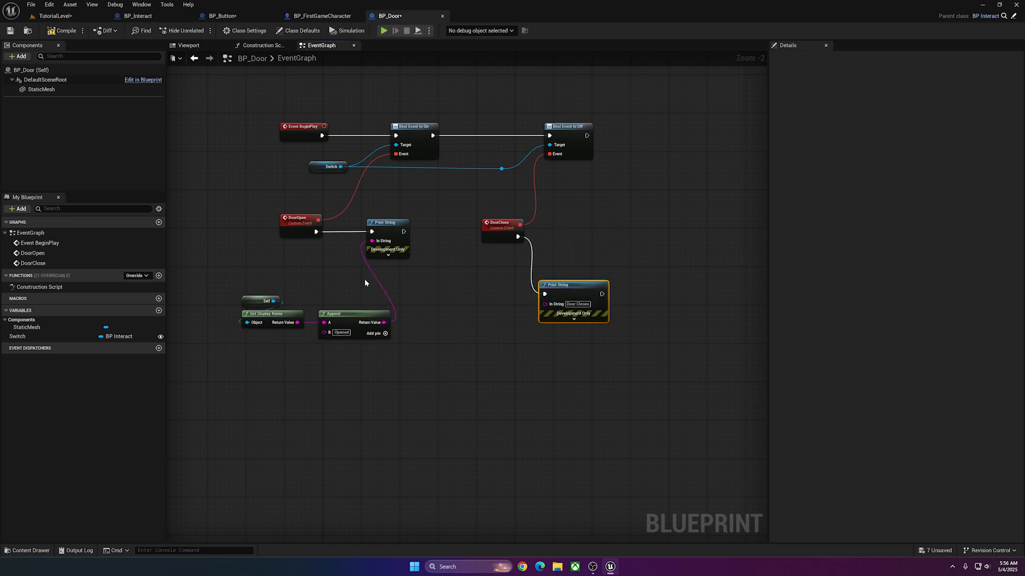
# Feed DoorClose's Print String from a copy of the display-name Append chain with "Closed" as B, and tidy the node layout.
pyautogui.moveTo(365, 283); pyautogui.dragTo(243, 343)
pyautogui.click(558, 285)
pyautogui.moveTo(558, 285); pyautogui.dragTo(606, 265)
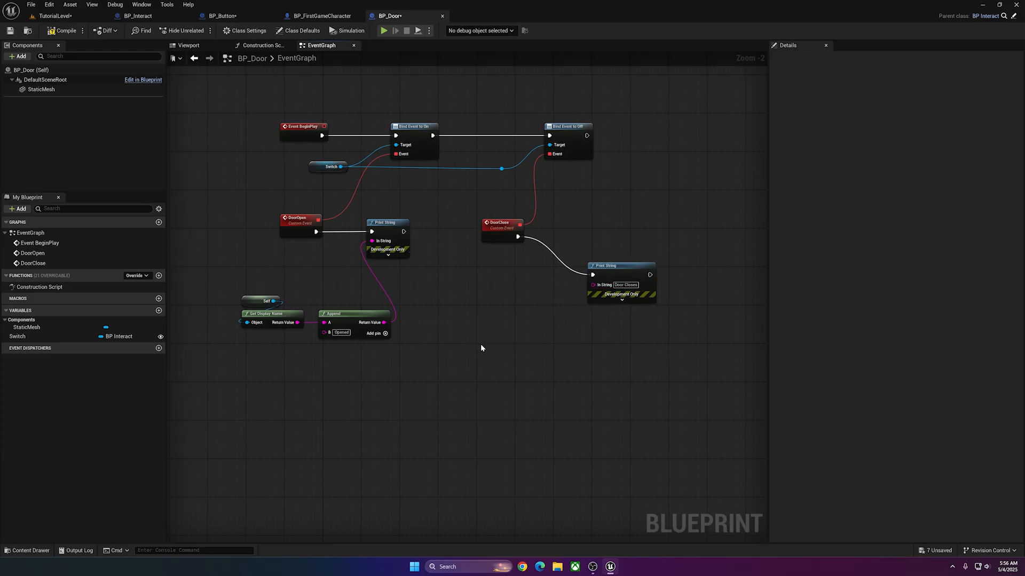
pyautogui.hotkey('ctrl', 'v')
pyautogui.moveTo(600, 346); pyautogui.dragTo(592, 284)
pyautogui.click(552, 356)
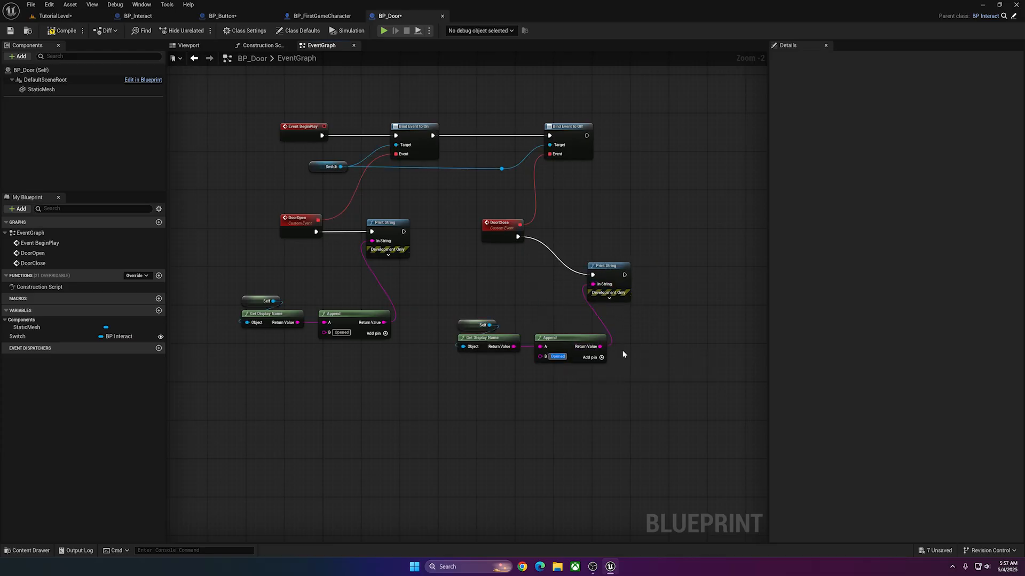
pyautogui.write('Closed')
pyautogui.moveTo(609, 268); pyautogui.dragTo(604, 230)
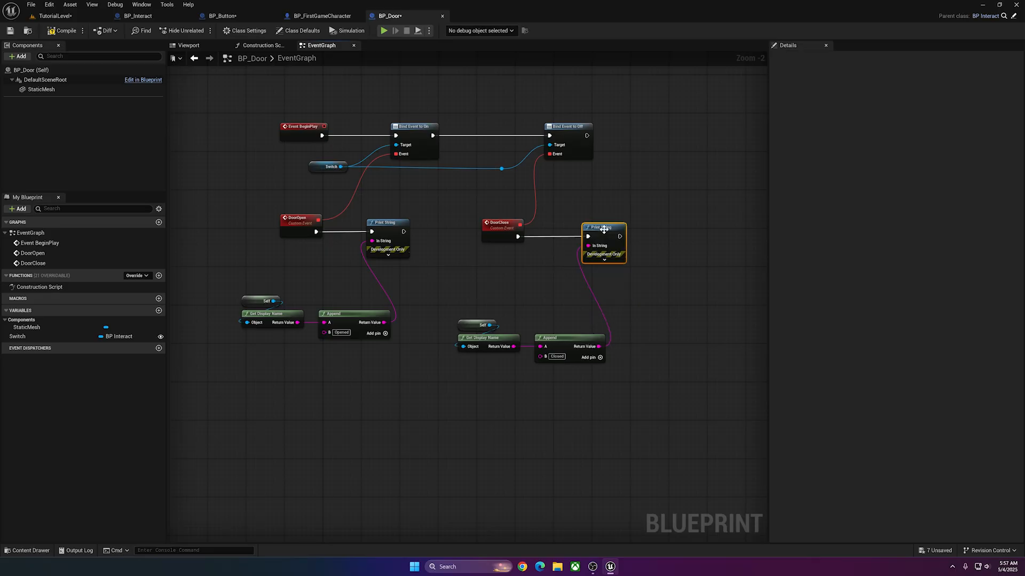
pyautogui.moveTo(579, 338); pyautogui.dragTo(602, 280)
pyautogui.moveTo(506, 300)
pyautogui.mouseDown()
pyautogui.moveTo(473, 352)
pyautogui.moveTo(484, 315)
pyautogui.moveTo(504, 299)
pyautogui.mouseUp()
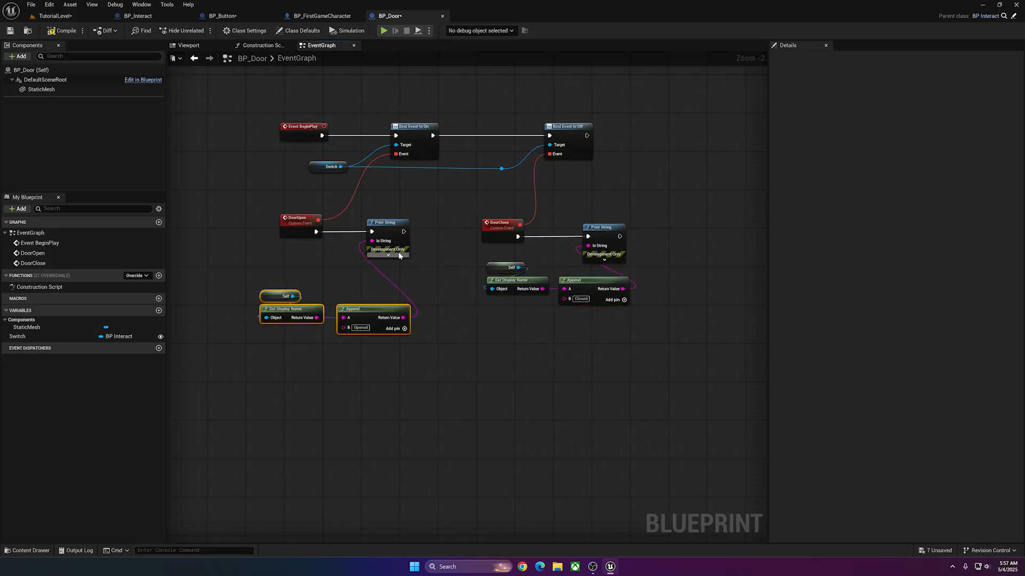
# Set the Duration of both the DoorOpen and DoorClose Print String nodes to 10.0 and save BP_Door.
pyautogui.click(399, 256)
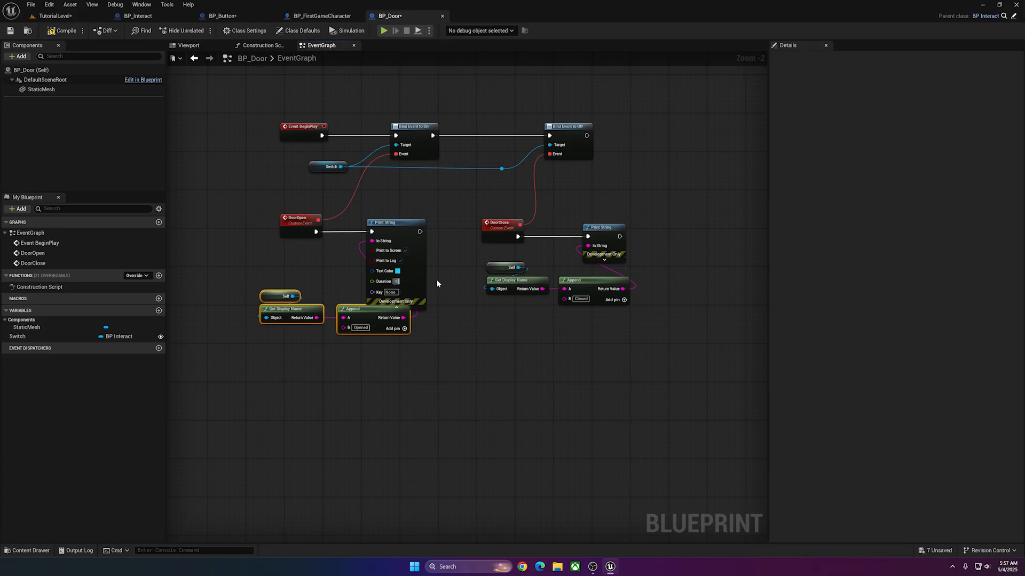
pyautogui.click(604, 260)
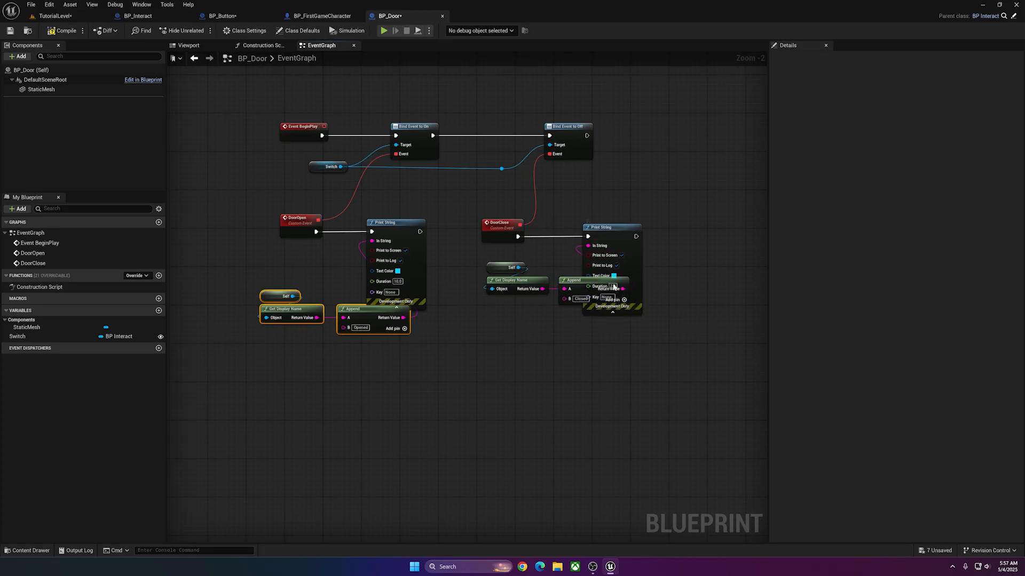
pyautogui.click(10, 31)
# Play-test TutorialLevel by running the character onto both buttons to check which door names are printed, and stop the session.
pyautogui.click(55, 15)
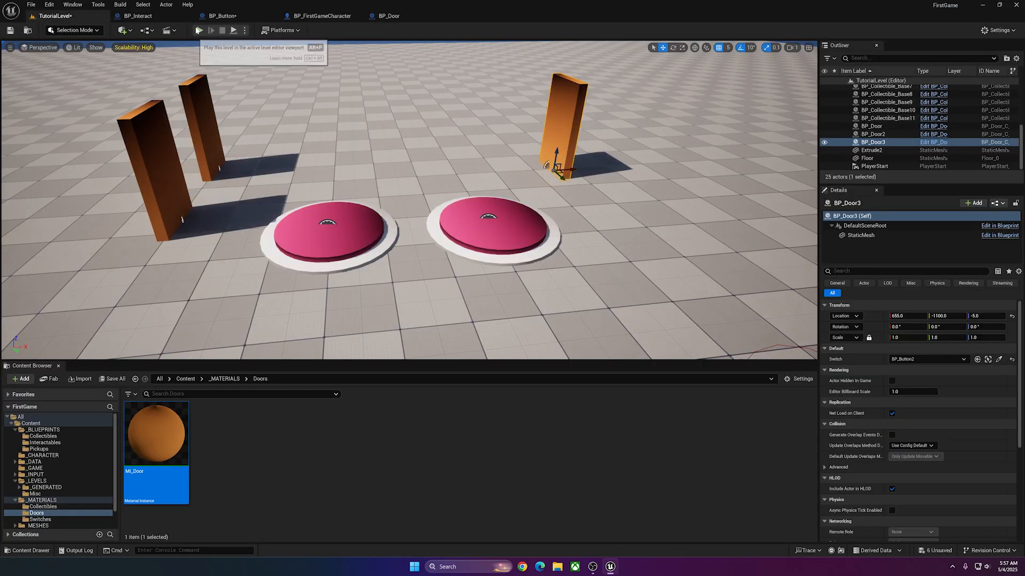
pyautogui.click(199, 31)
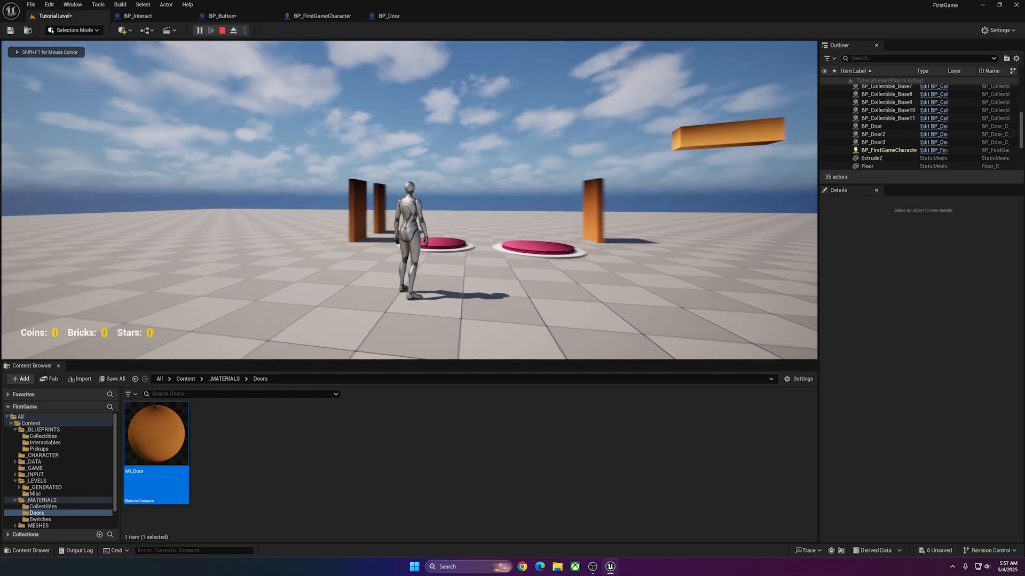
pyautogui.press('w')
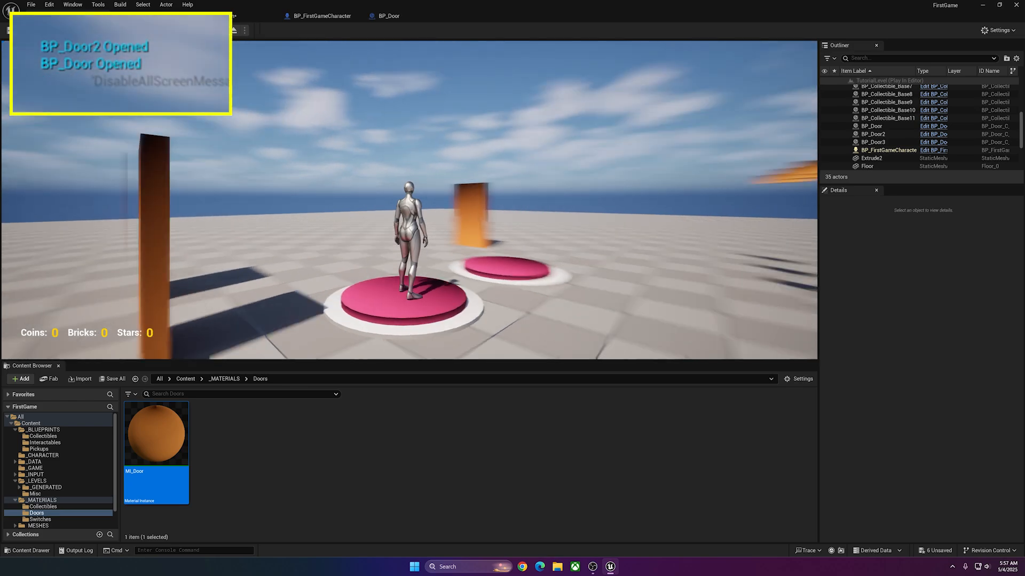
pyautogui.press('w')
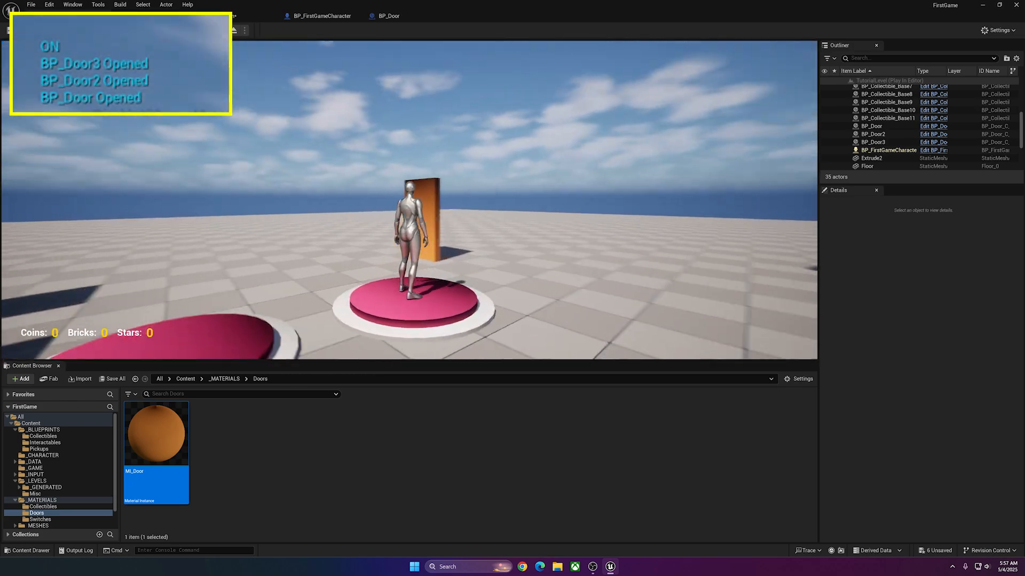
pyautogui.press('w')
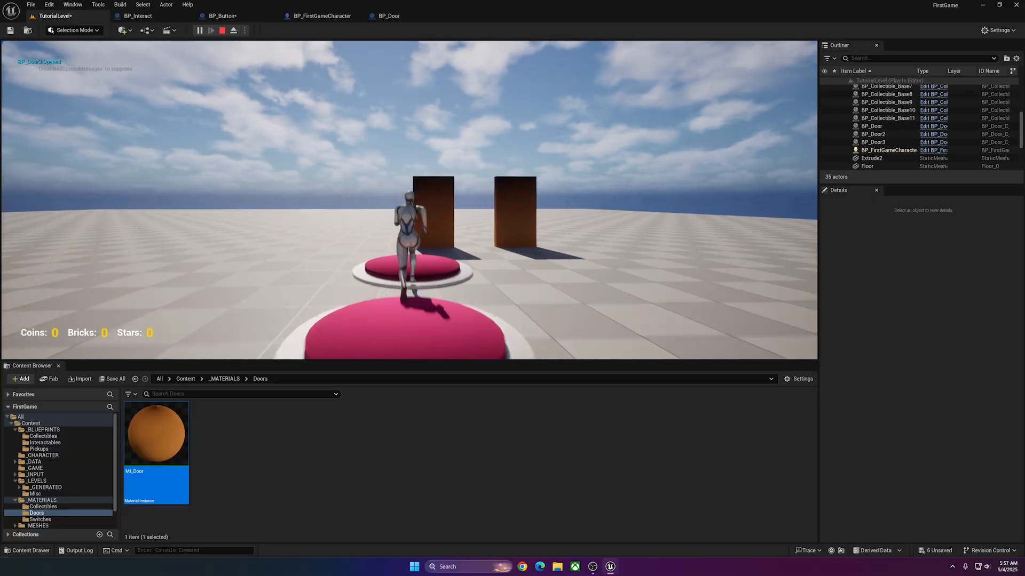
pyautogui.press('w')
pyautogui.press('w')
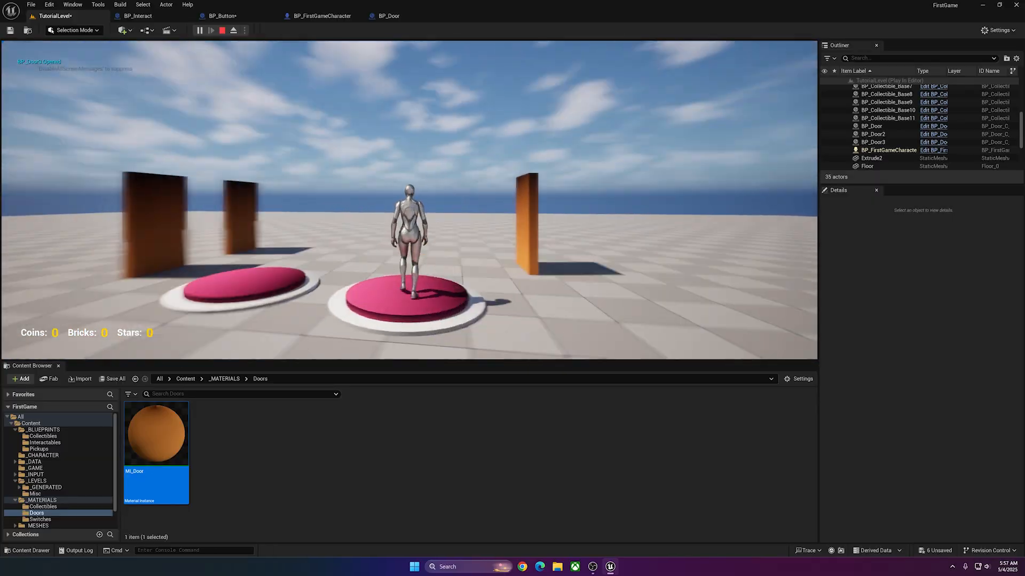
pyautogui.press('w')
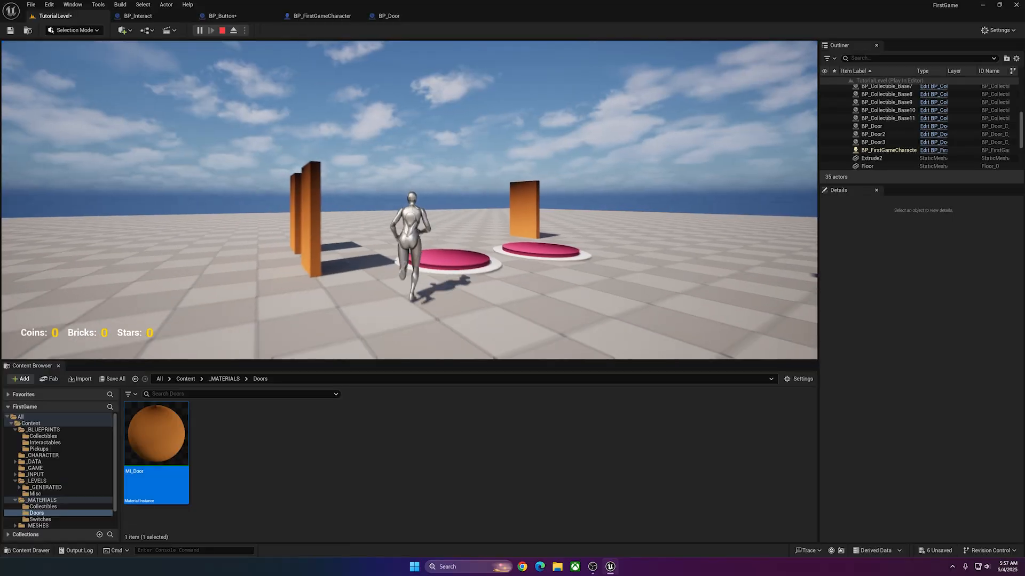
pyautogui.press('Escape')
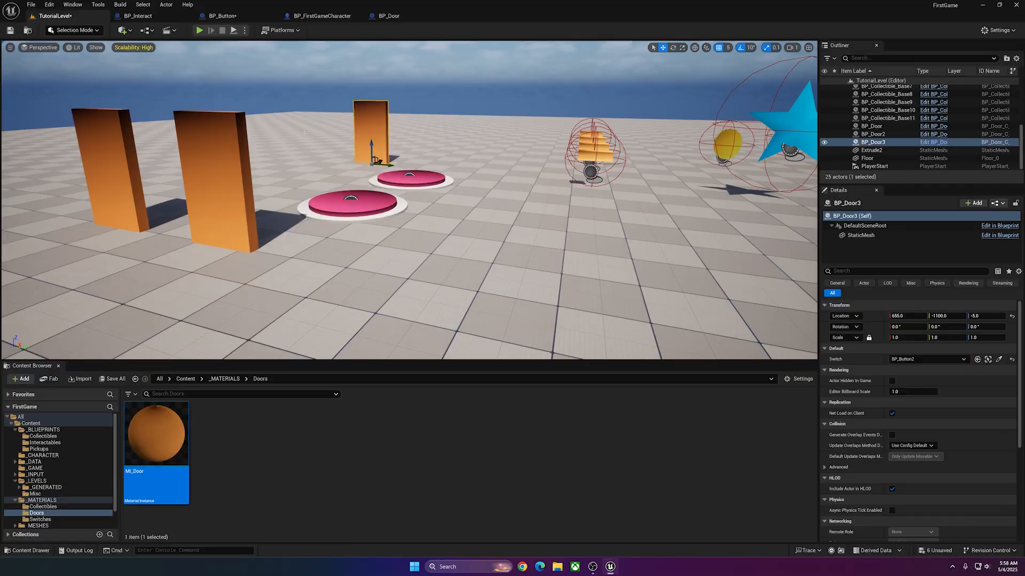
# Close BP_FirstGameCharacter and disable Start with Tick Enabled and Allow Tick on Dedicated Server in BP_Interact's class defaults.
pyautogui.click(319, 17)
pyautogui.click(359, 14)
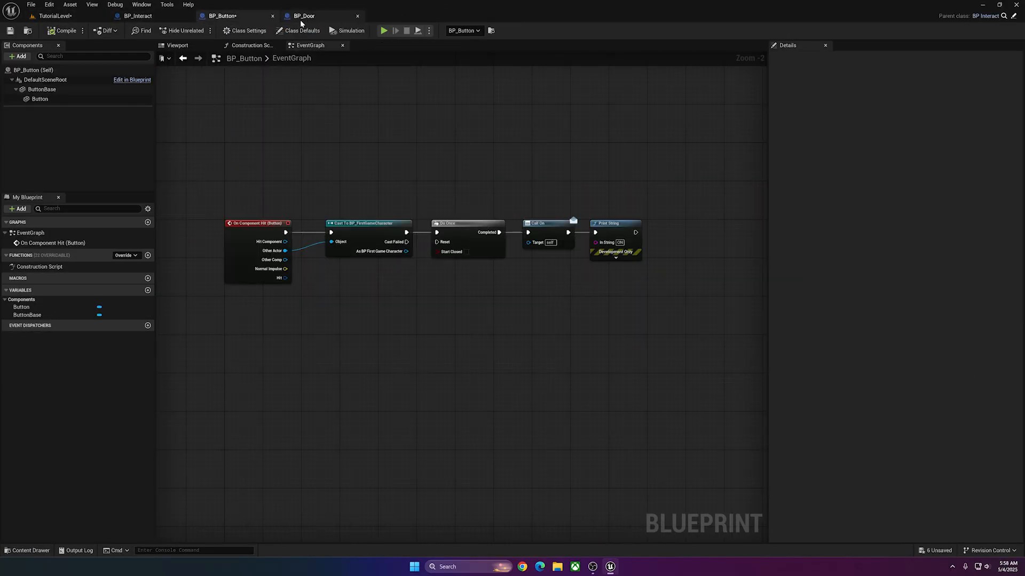
pyautogui.click(150, 20)
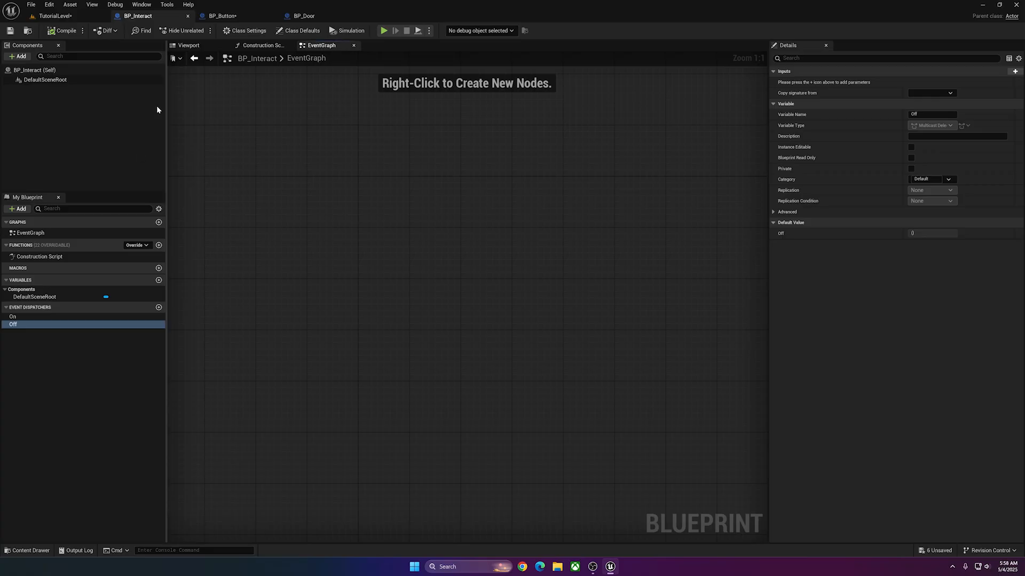
pyautogui.click(35, 70)
pyautogui.click(823, 58)
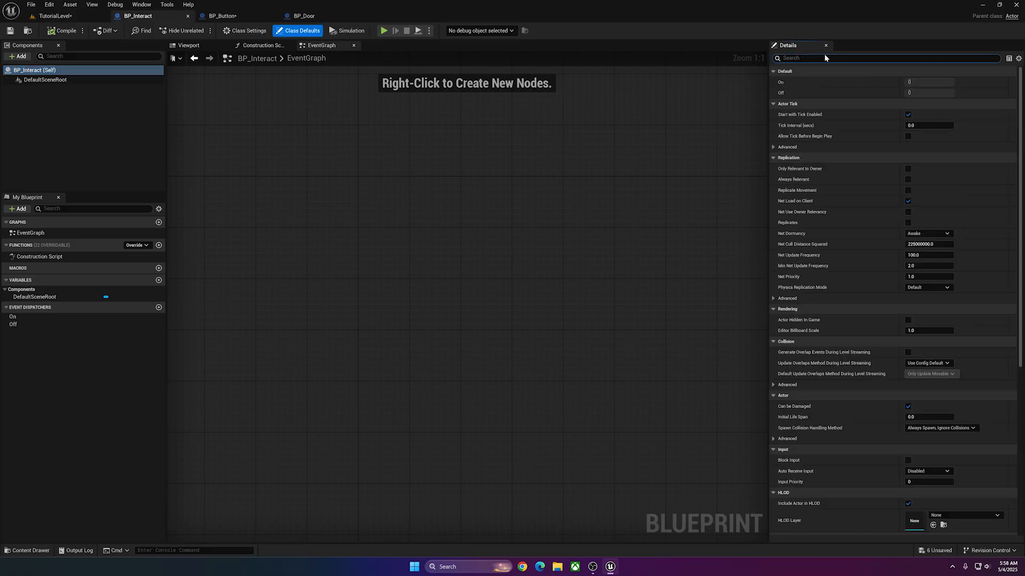
pyautogui.write('tick')
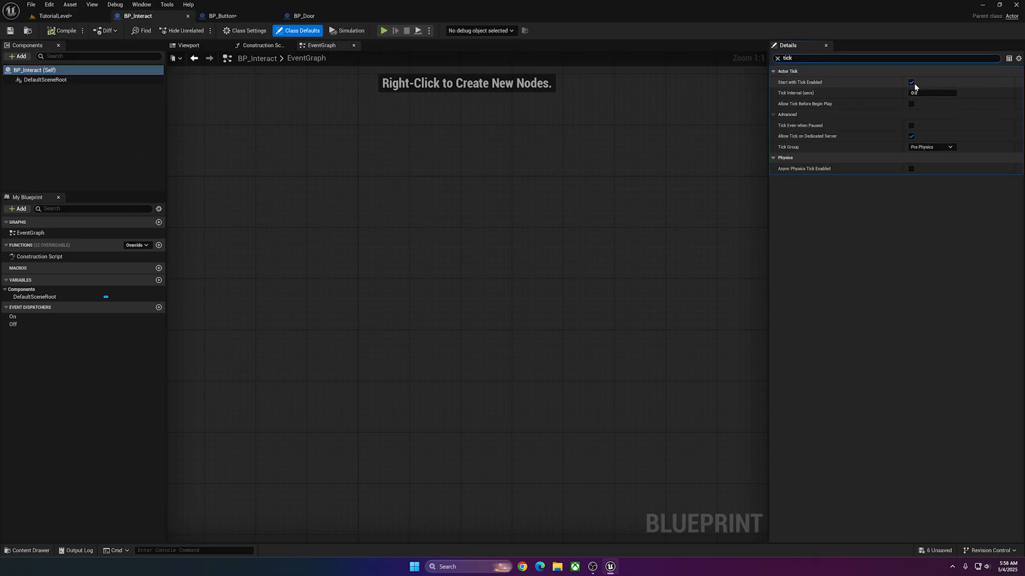
pyautogui.click(911, 83)
# Disable Start with Tick Enabled and Allow Tick on Dedicated Server for BP_Interact's DefaultSceneRoot, and save the Blueprint.
pyautogui.click(31, 80)
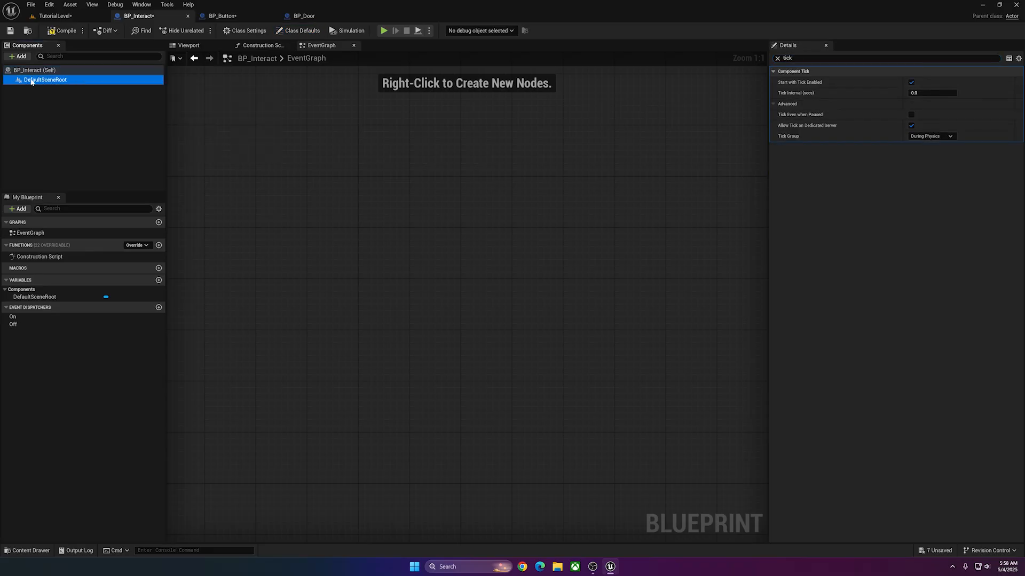
pyautogui.click(911, 83)
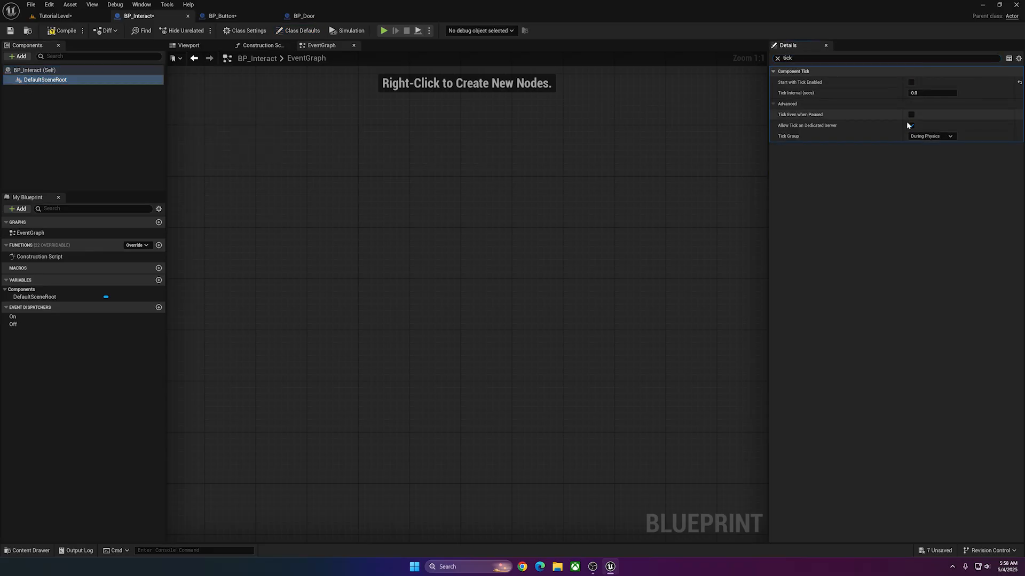
pyautogui.click(912, 125)
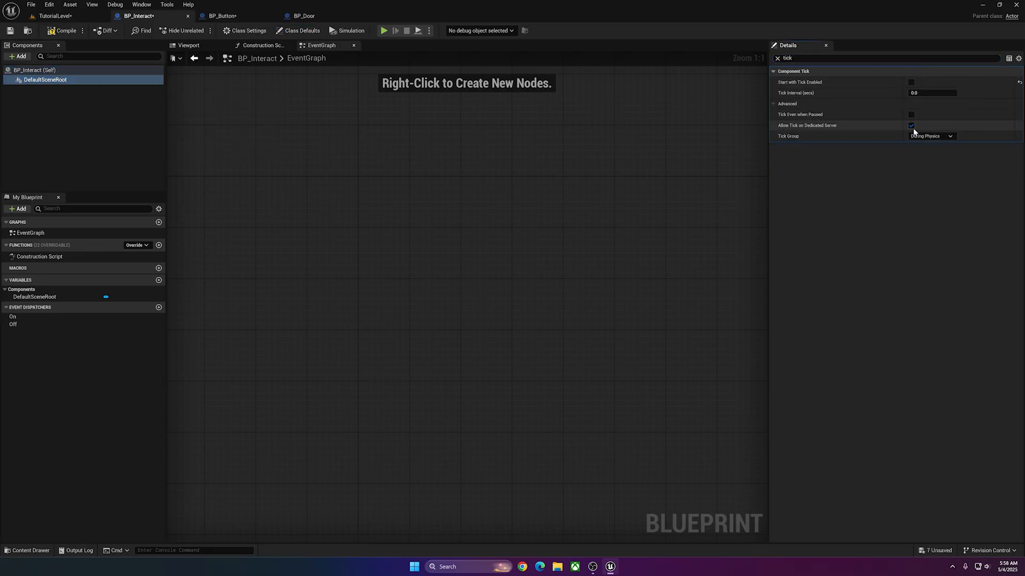
pyautogui.click(12, 31)
# Disable Start with Tick Enabled and Allow Tick on Dedicated Server on BP_Button's components, including ButtonBase and Button, and save.
pyautogui.click(222, 16)
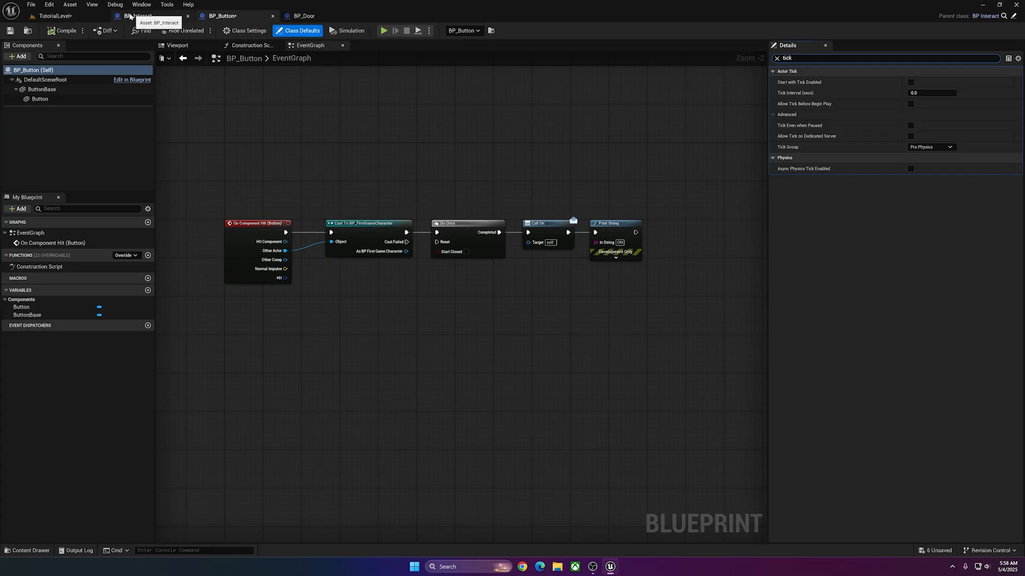
pyautogui.click(48, 80)
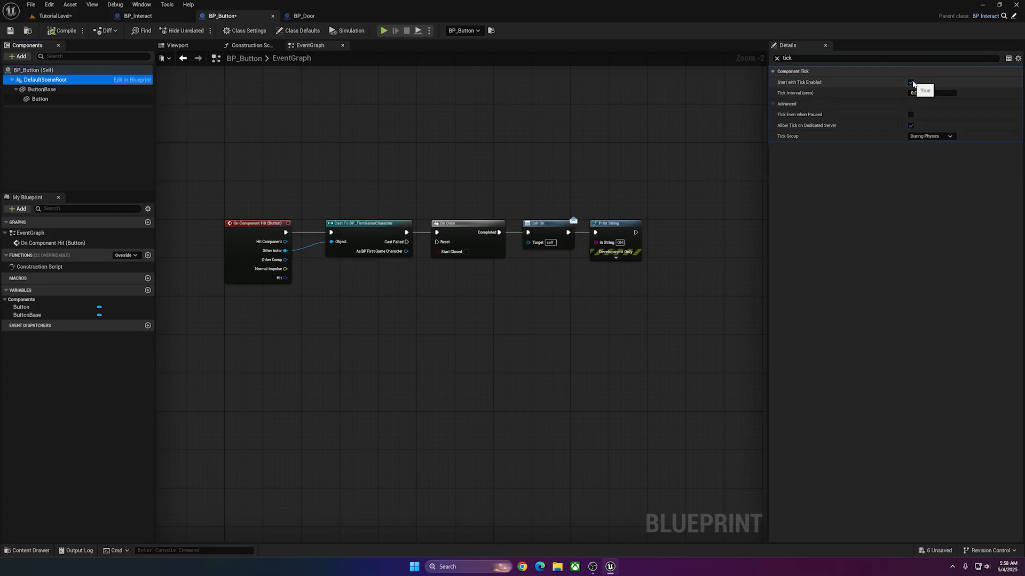
pyautogui.click(42, 90)
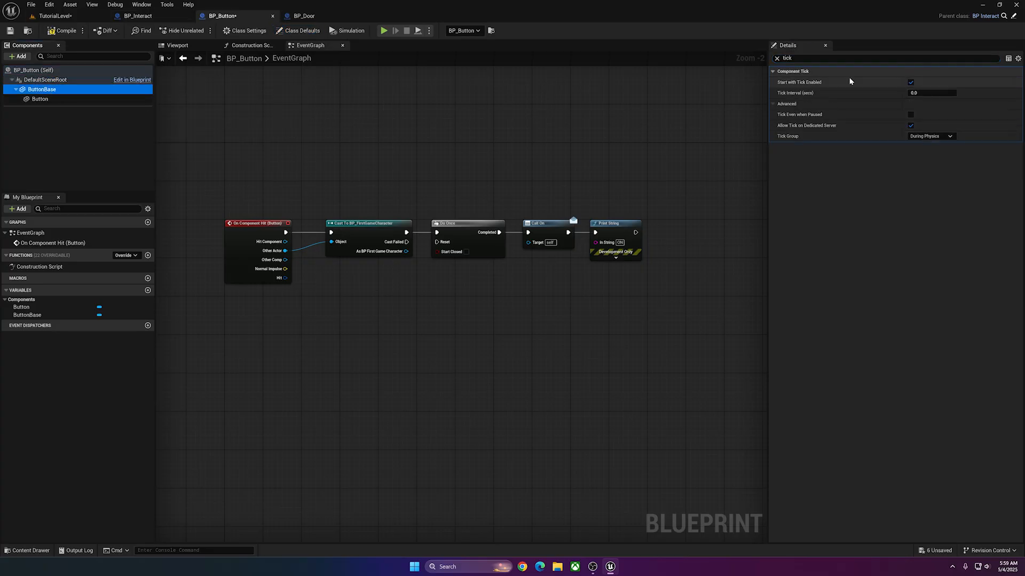
pyautogui.click(911, 82)
pyautogui.click(911, 125)
pyautogui.click(40, 99)
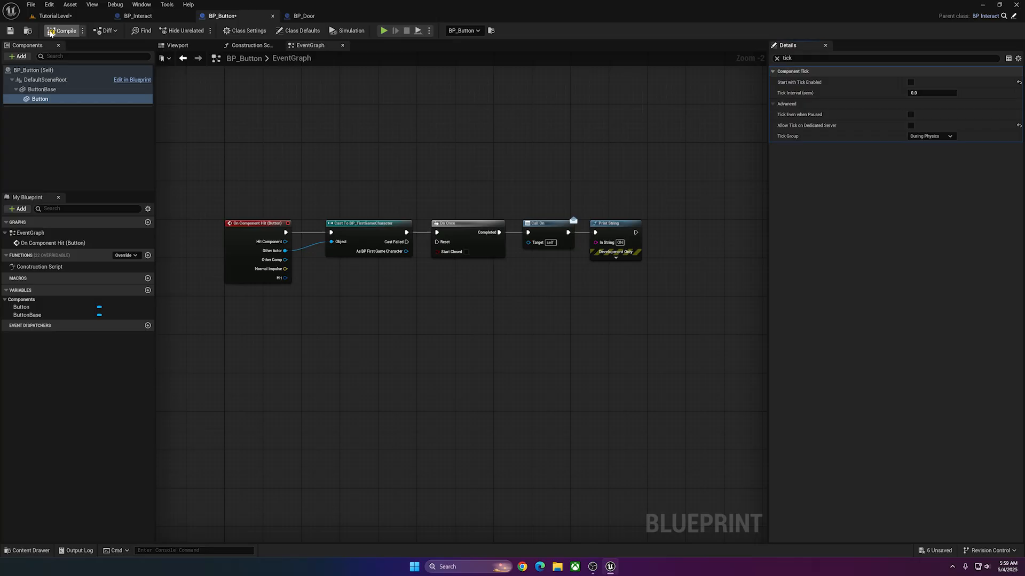
pyautogui.click(10, 30)
# Disable Start with Tick Enabled and Allow Tick on Dedicated Server for BP_Door's DefaultSceneRoot and StaticMesh, and save the Blueprint.
pyautogui.click(292, 16)
pyautogui.click(37, 70)
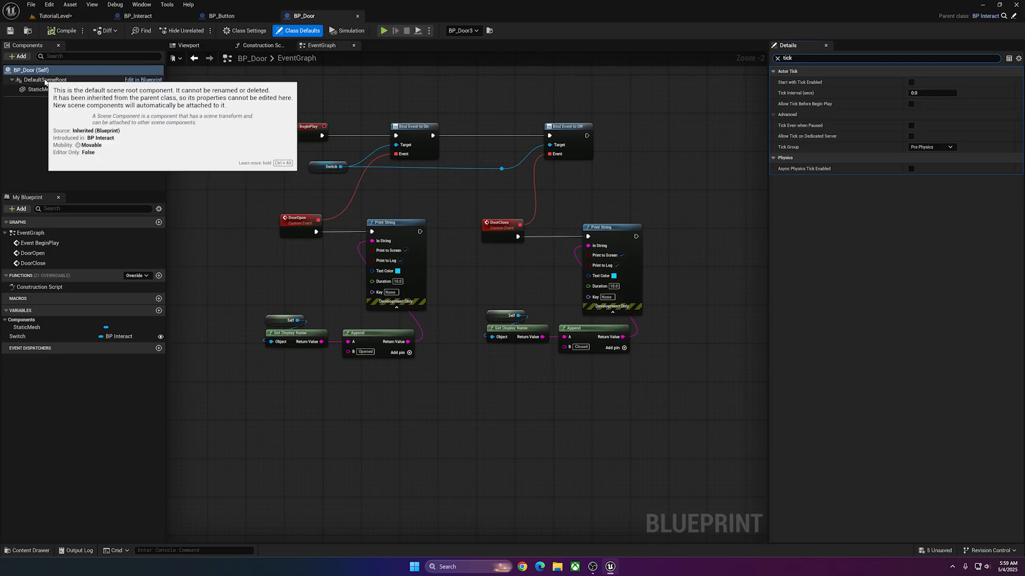
pyautogui.click(56, 81)
pyautogui.click(914, 82)
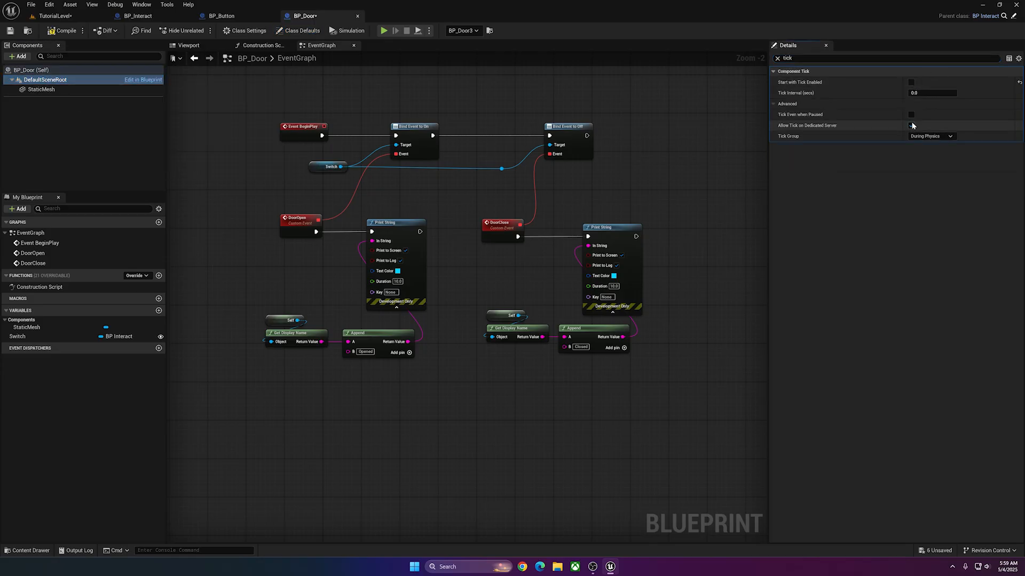
pyautogui.click(912, 125)
pyautogui.click(59, 90)
pyautogui.click(914, 82)
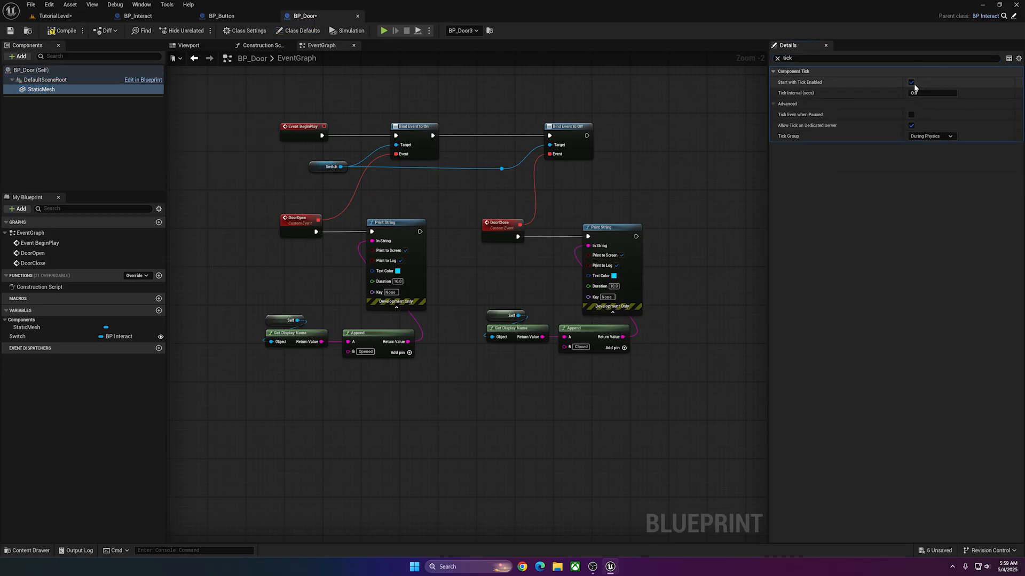
pyautogui.click(912, 82)
pyautogui.click(911, 125)
pyautogui.hotkey('ctrl', 's')
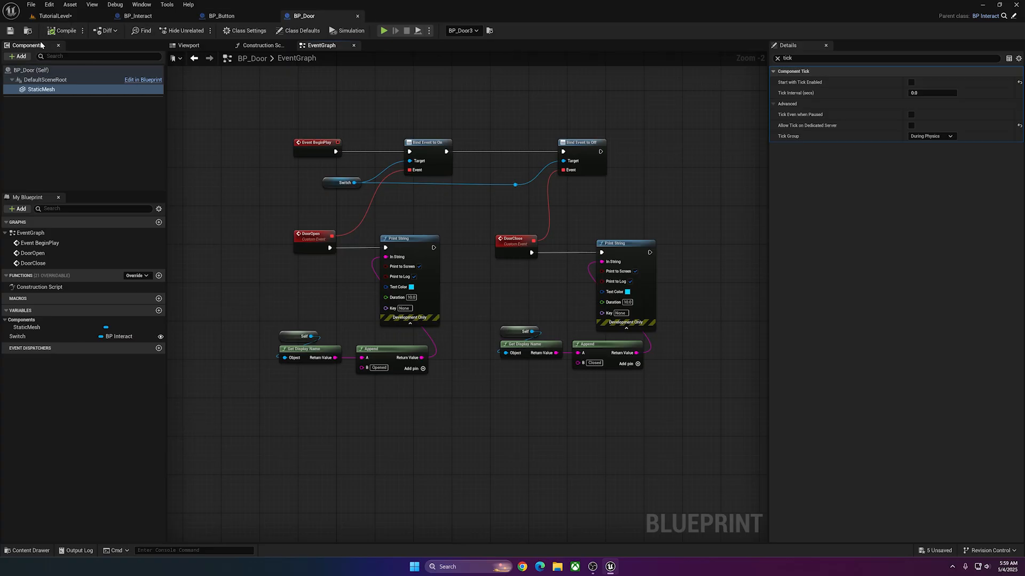
# Return to TutorialLevel and save all unsaved content.
pyautogui.click(53, 16)
pyautogui.moveTo(410, 200)
pyautogui.mouseDown(button='right')
pyautogui.moveTo(374, 187)
pyautogui.moveTo(437, 200)
pyautogui.moveTo(395, 187)
pyautogui.mouseUp(button='right')
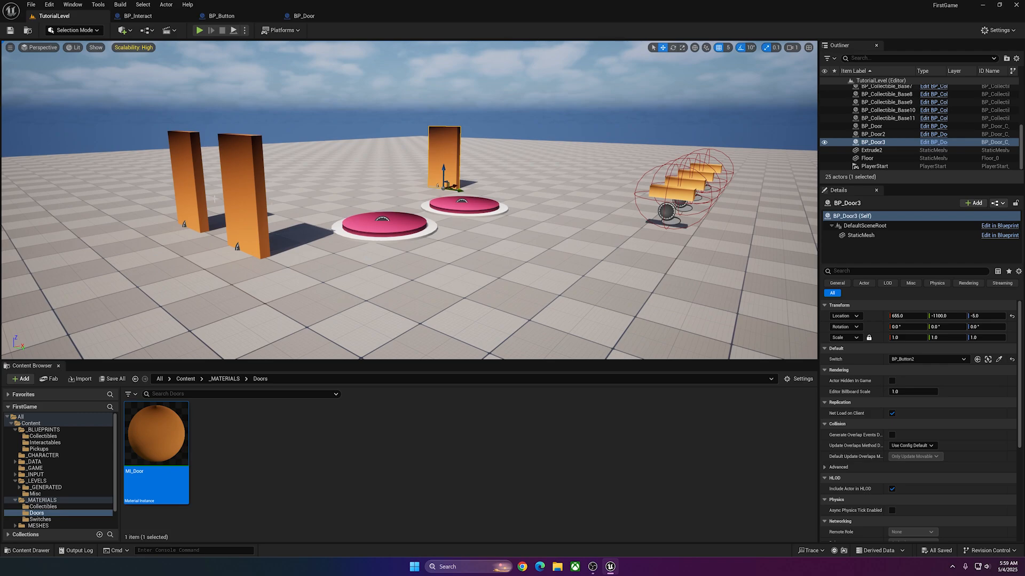
pyautogui.moveTo(215, 199); pyautogui.dragTo(215, 203, button='right')
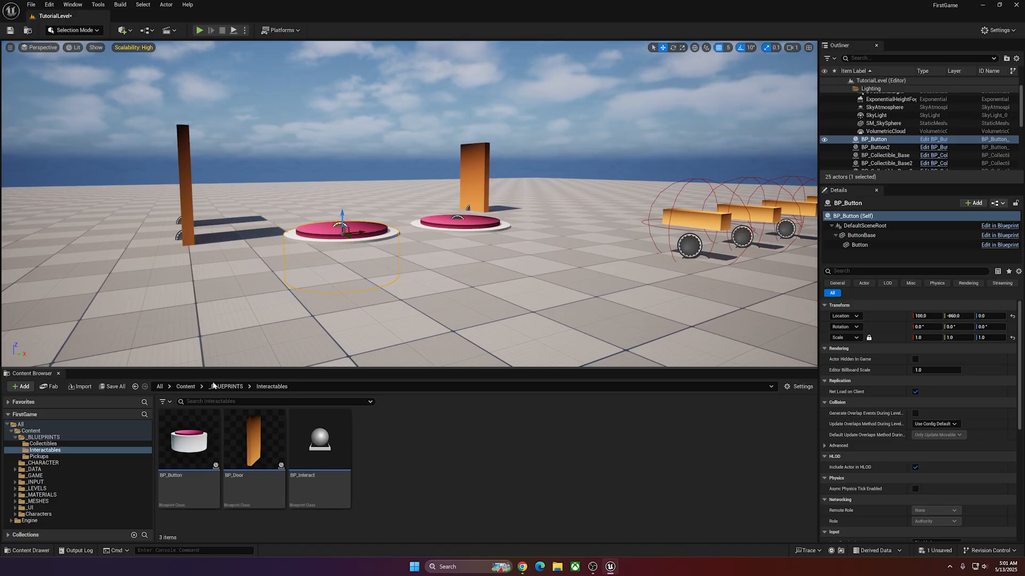
# Open the BP_Button Blueprint from the Interactables folder and show its 3D preview.
pyautogui.click(194, 427)
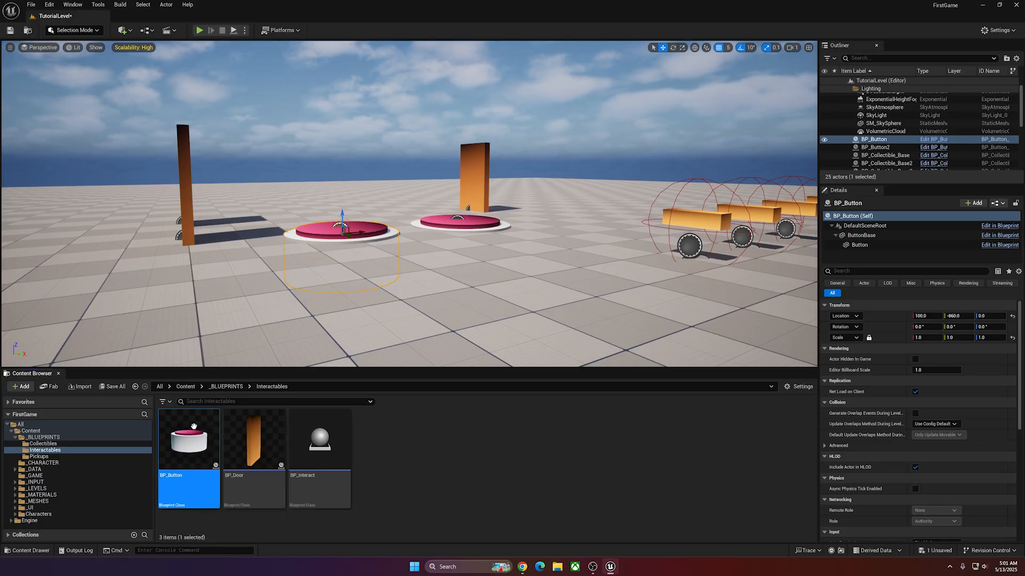
pyautogui.doubleClick(194, 427)
pyautogui.click(186, 46)
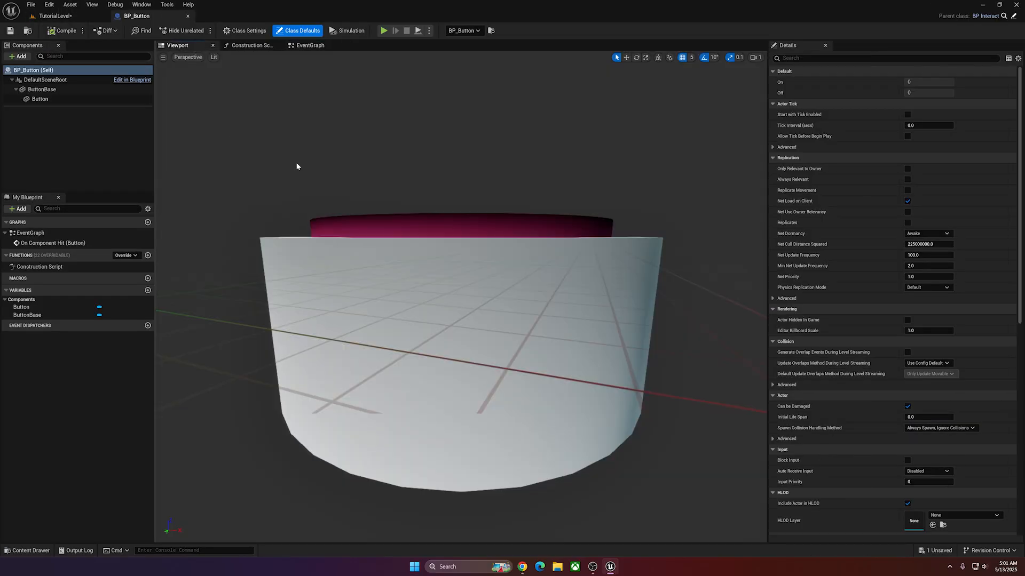
# Try moving BP_Button's pink Button cylinder down along Z into its white base.
pyautogui.click(378, 217)
pyautogui.scroll(-2, 377, 218)
pyautogui.press('w')
pyautogui.moveTo(421, 161); pyautogui.dragTo(422, 162, button='right')
pyautogui.press('s')
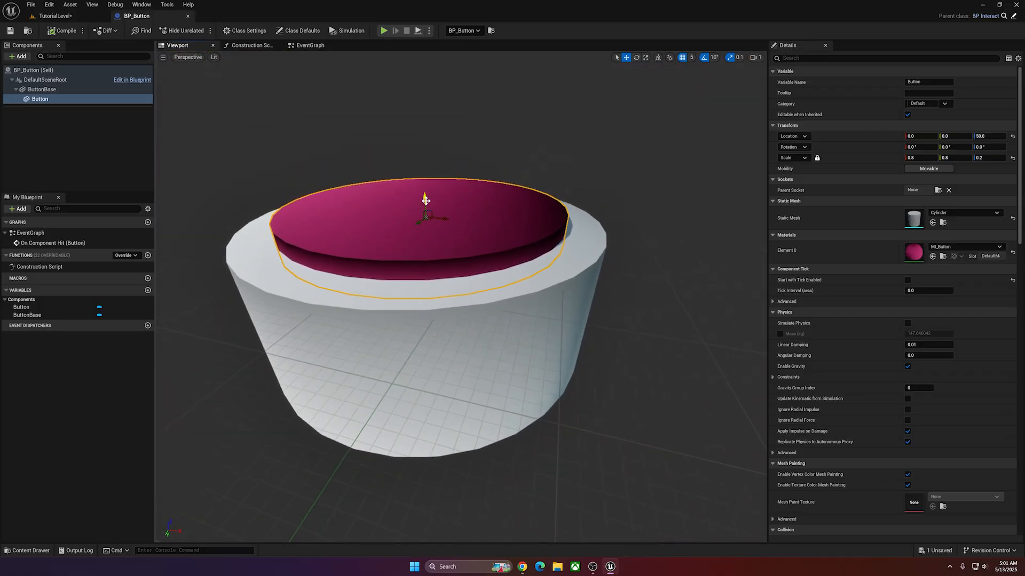
pyautogui.moveTo(426, 199); pyautogui.dragTo(425, 216)
pyautogui.moveTo(386, 195); pyautogui.dragTo(411, 206)
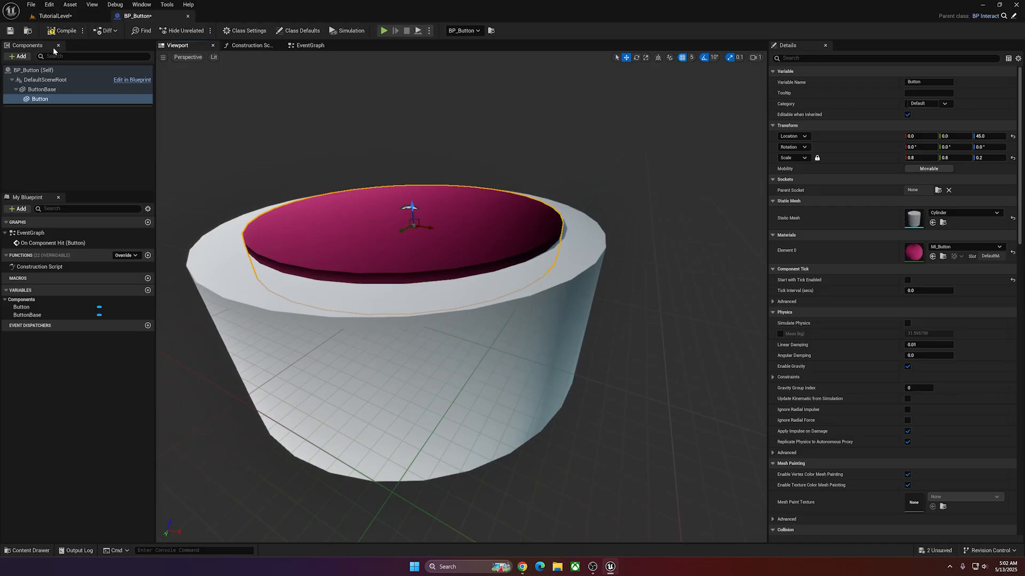
# Place a BP_Button instance in TutorialLevel and raise it above the floor to location -460, -190, 85.
pyautogui.click(55, 15)
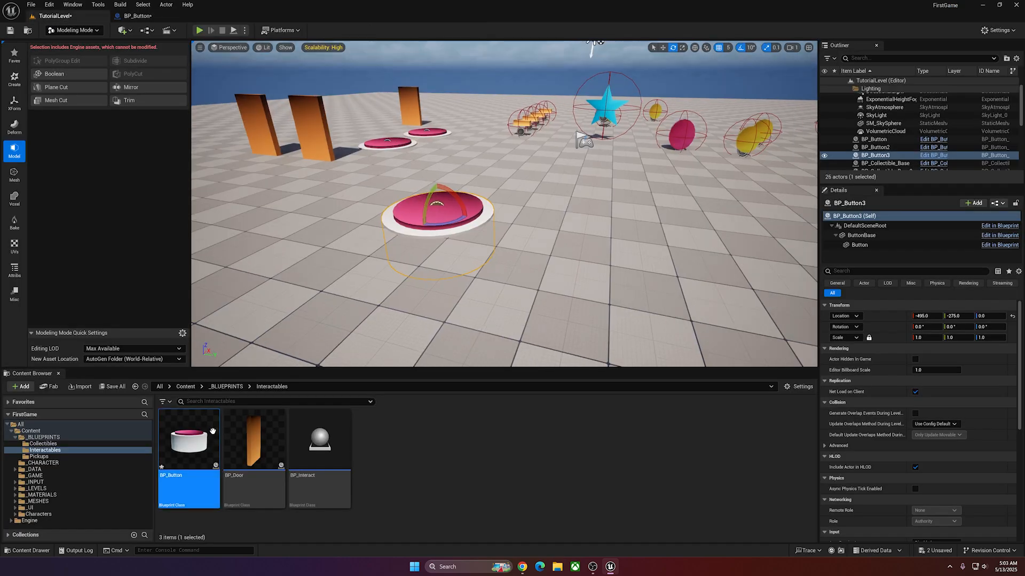
pyautogui.moveTo(374, 246); pyautogui.dragTo(344, 248, button='right')
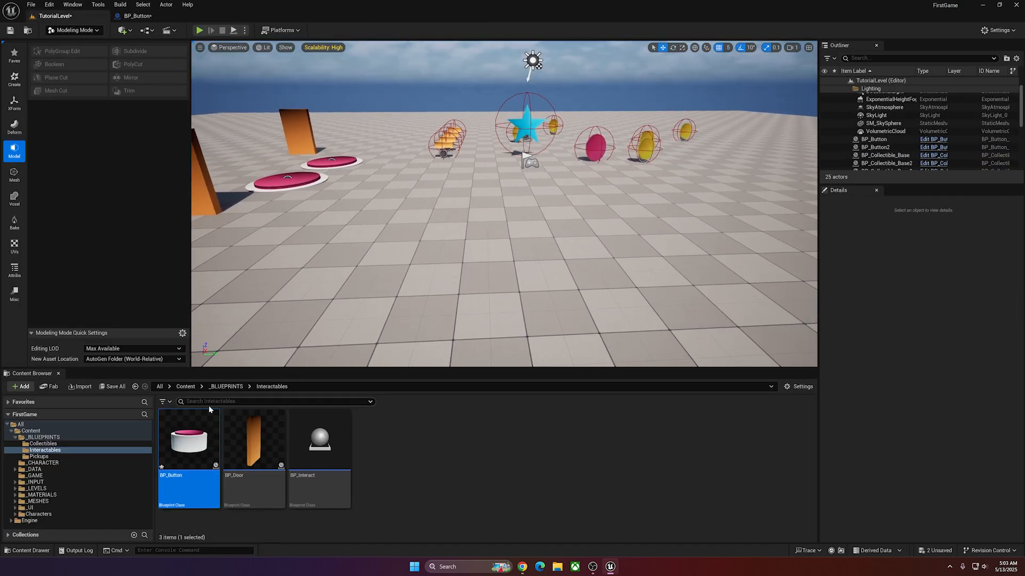
pyautogui.moveTo(203, 421); pyautogui.dragTo(438, 200)
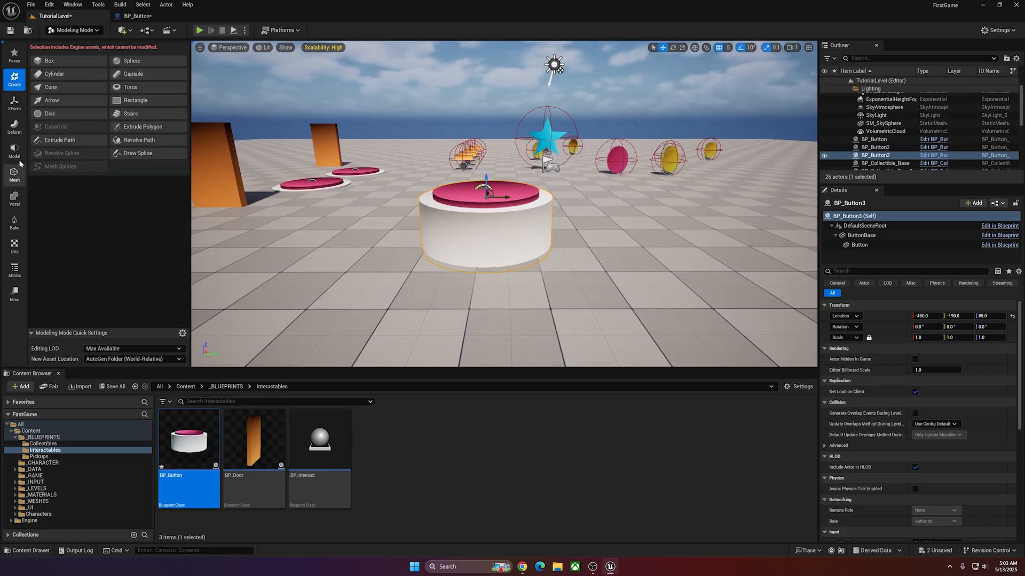
# Hollow out the raised button's base with a Difference A - B Mesh Boolean, using the pink cylinder at Z 70 with Z scale 0.4.
pyautogui.click(19, 153)
pyautogui.click(54, 73)
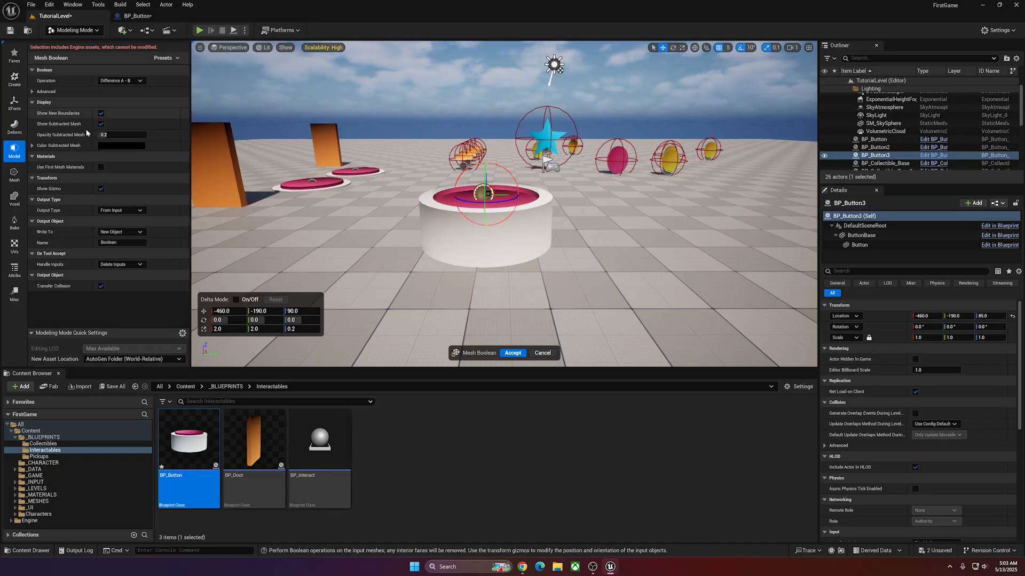
pyautogui.press('f')
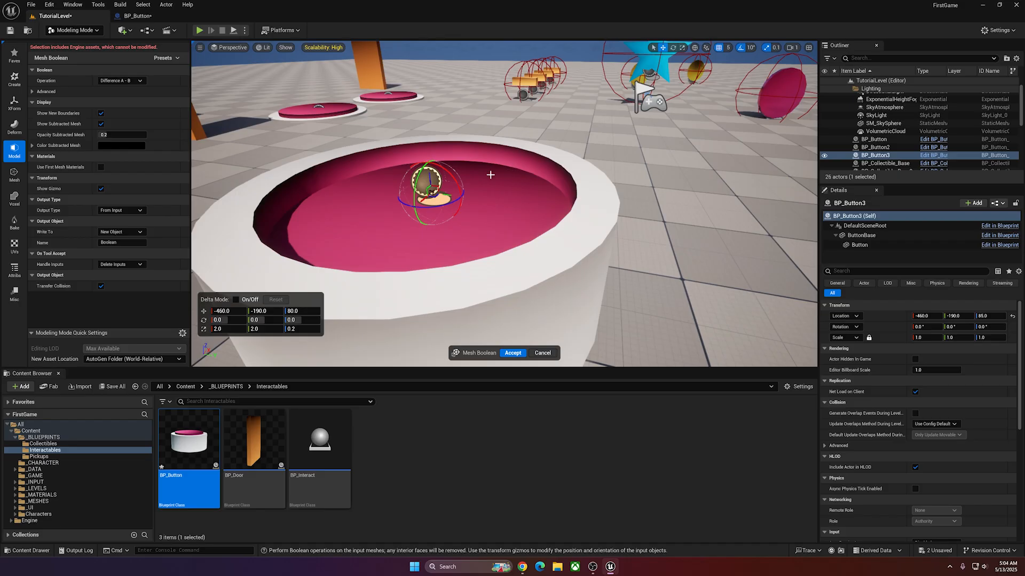
pyautogui.moveTo(427, 154); pyautogui.dragTo(435, 186)
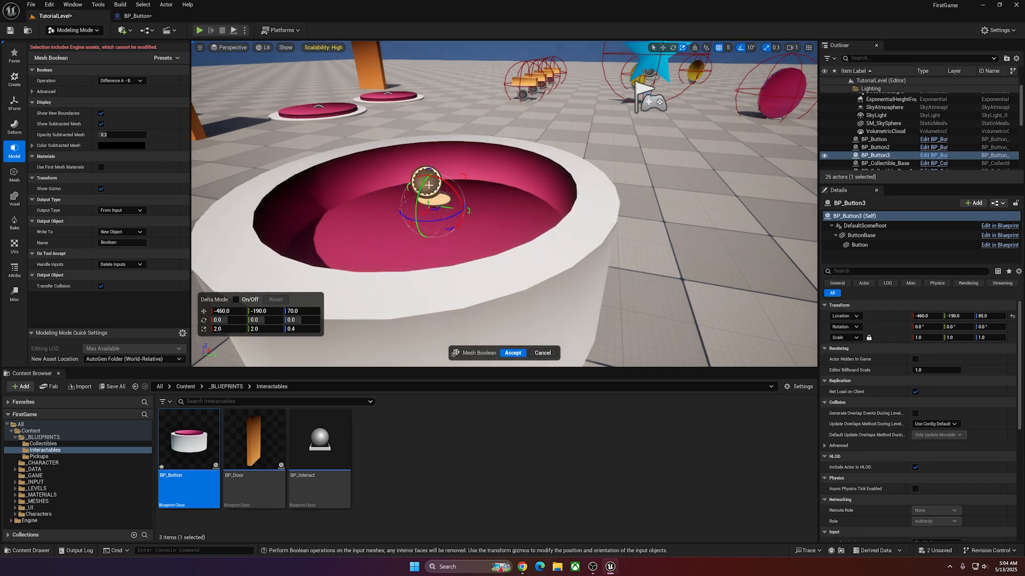
pyautogui.moveTo(428, 185)
pyautogui.mouseDown(button='right')
pyautogui.moveTo(445, 174)
pyautogui.moveTo(429, 184)
pyautogui.mouseUp(button='right')
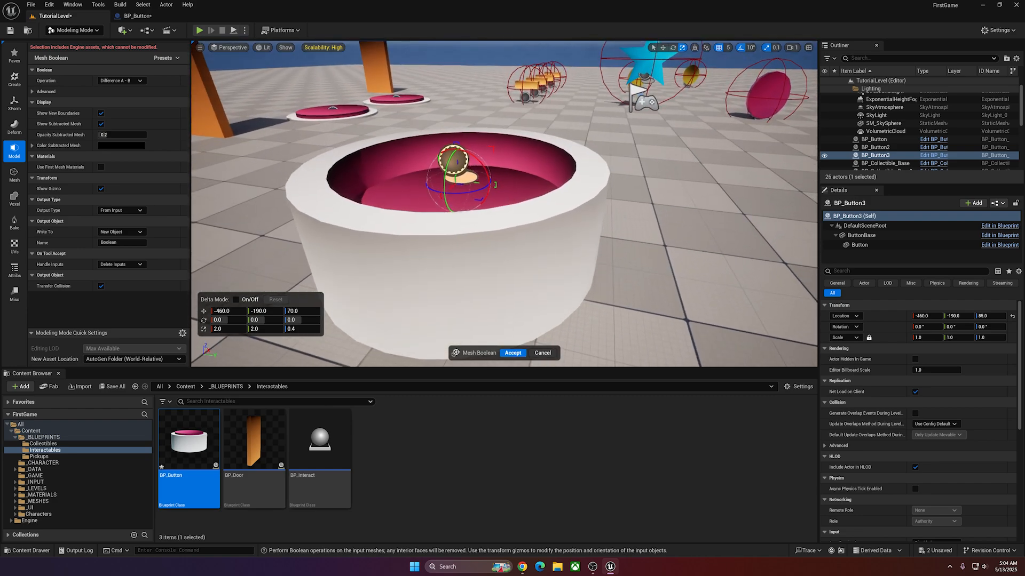
pyautogui.click(511, 353)
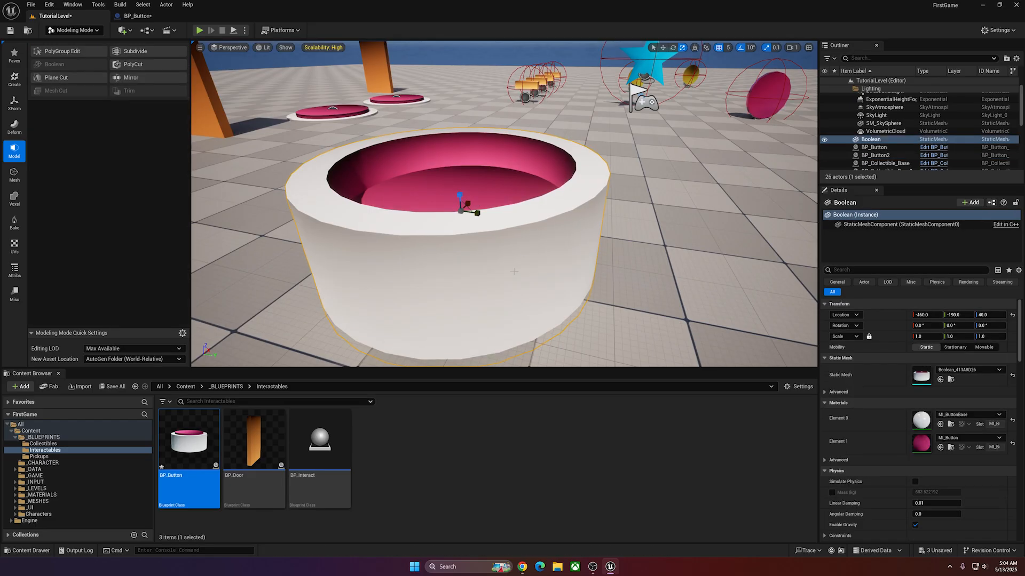
pyautogui.moveTo(469, 210); pyautogui.dragTo(468, 219, button='right')
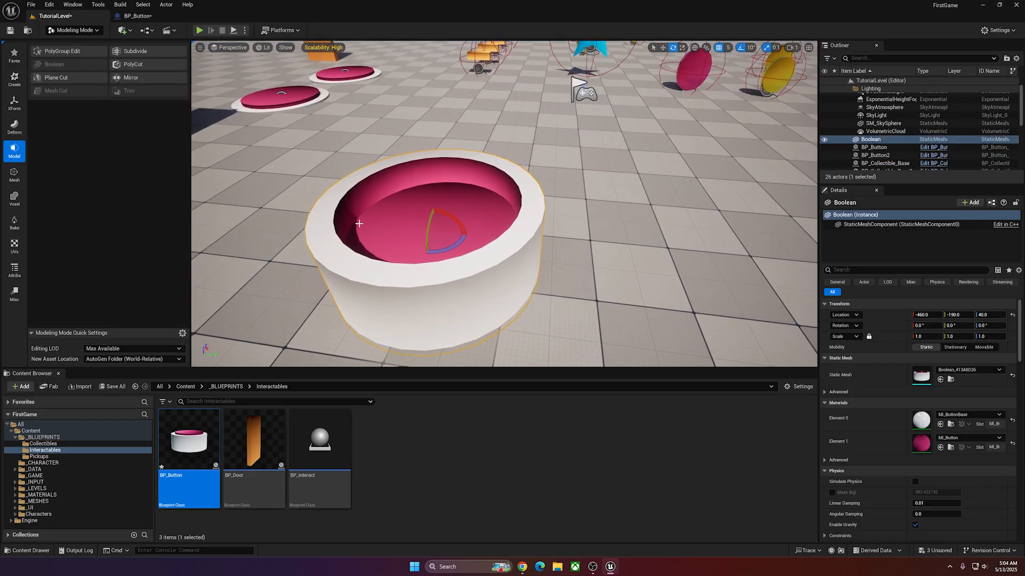
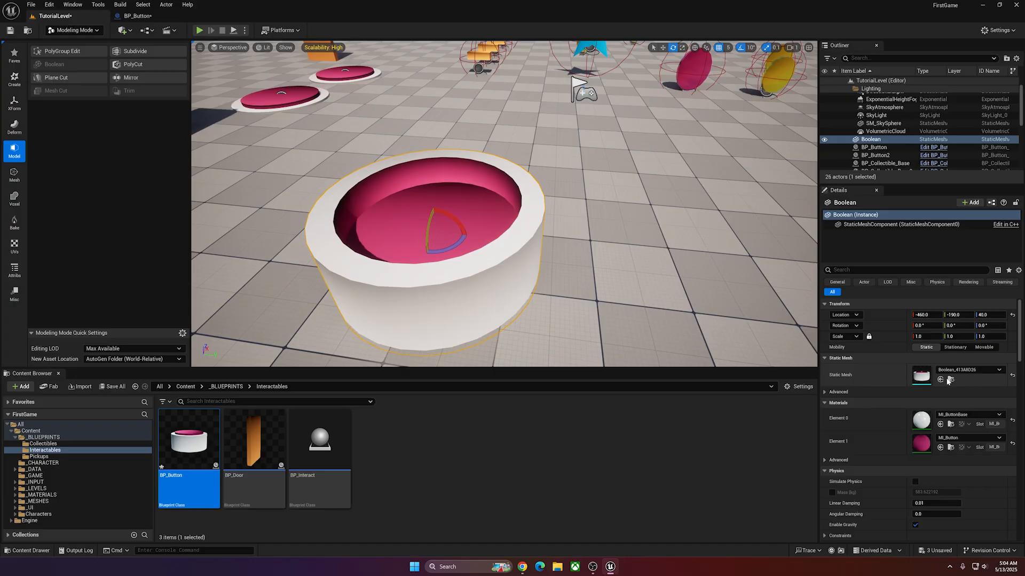
# Locate the Boolean actor's generated static mesh in the project content and rename the asset as S_ButtonBase.
pyautogui.click(952, 381)
pyautogui.moveTo(202, 432); pyautogui.dragTo(192, 435)
pyautogui.press('Escape')
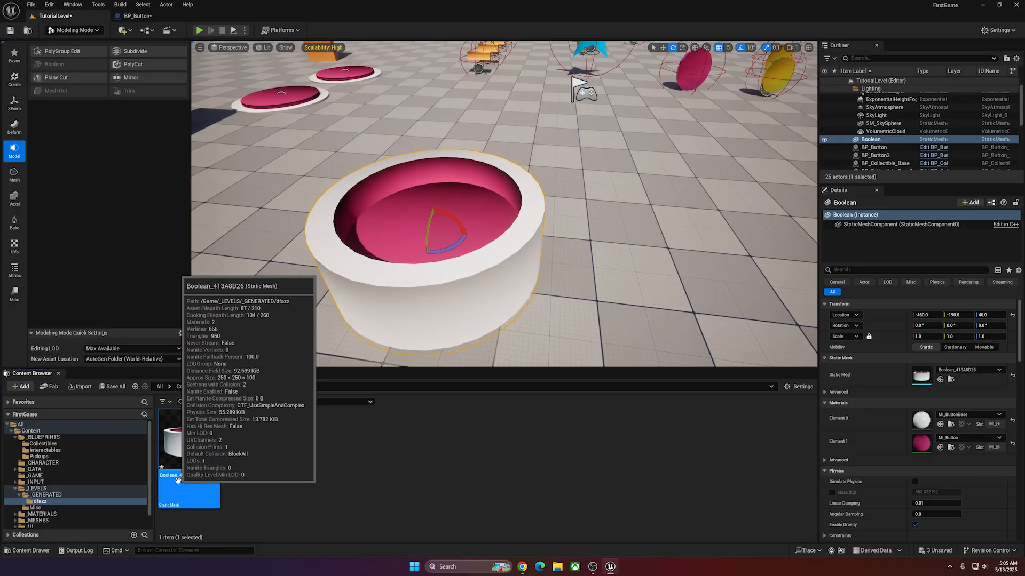
pyautogui.click(202, 477)
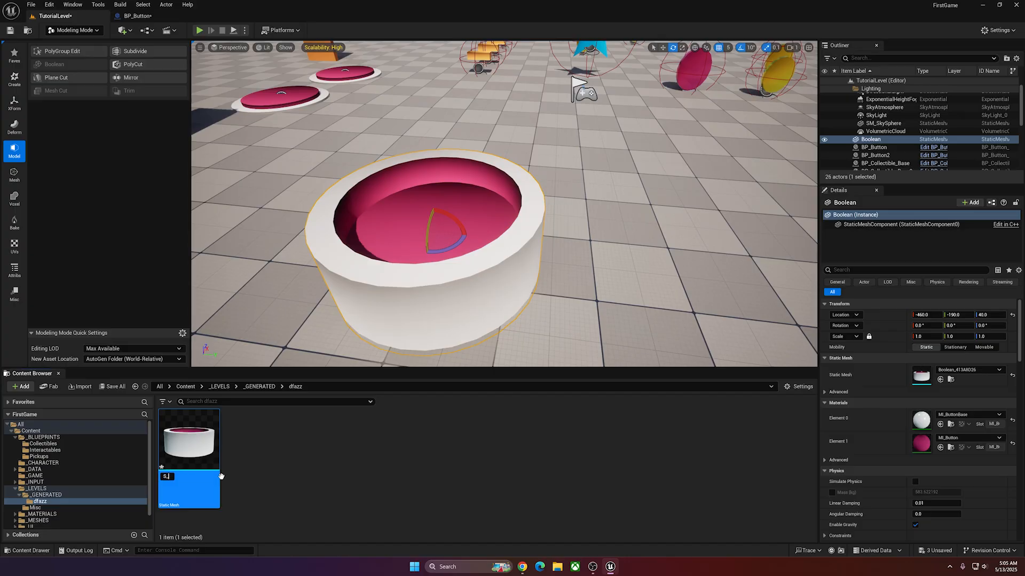
pyautogui.write('S_ButtonBase')
pyautogui.click(221, 476)
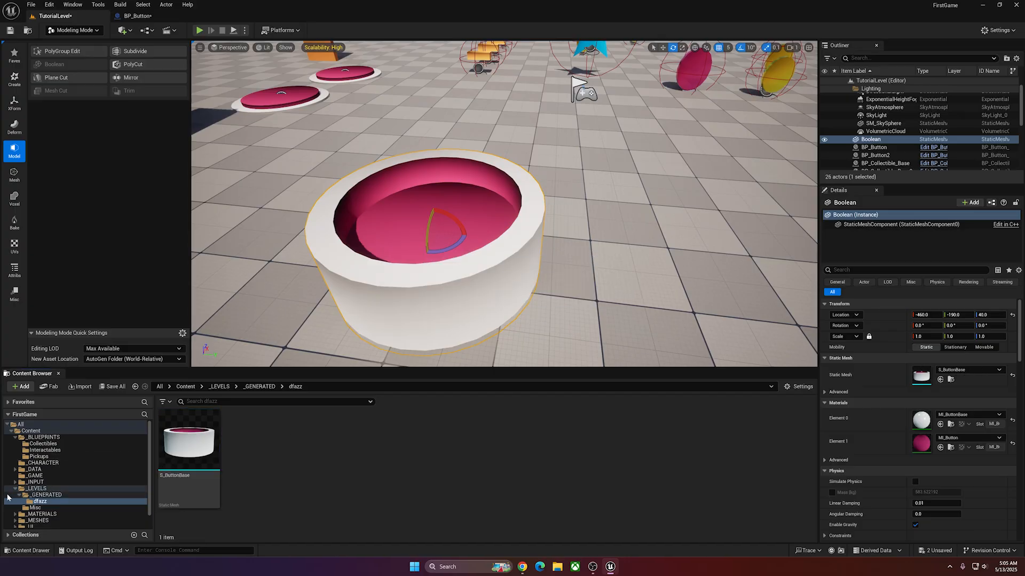
# Create a folder named Interactables inside the _MESHES folder.
pyautogui.scroll(-2, 37, 506)
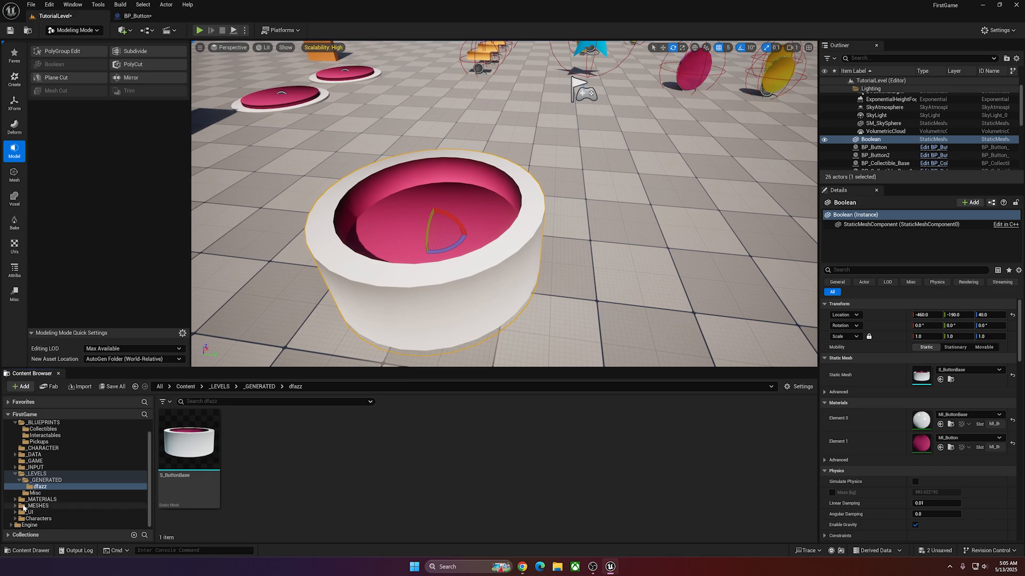
pyautogui.click(15, 506)
pyautogui.scroll(-1, 24, 505)
pyautogui.rightClick(26, 503)
pyautogui.click(104, 410)
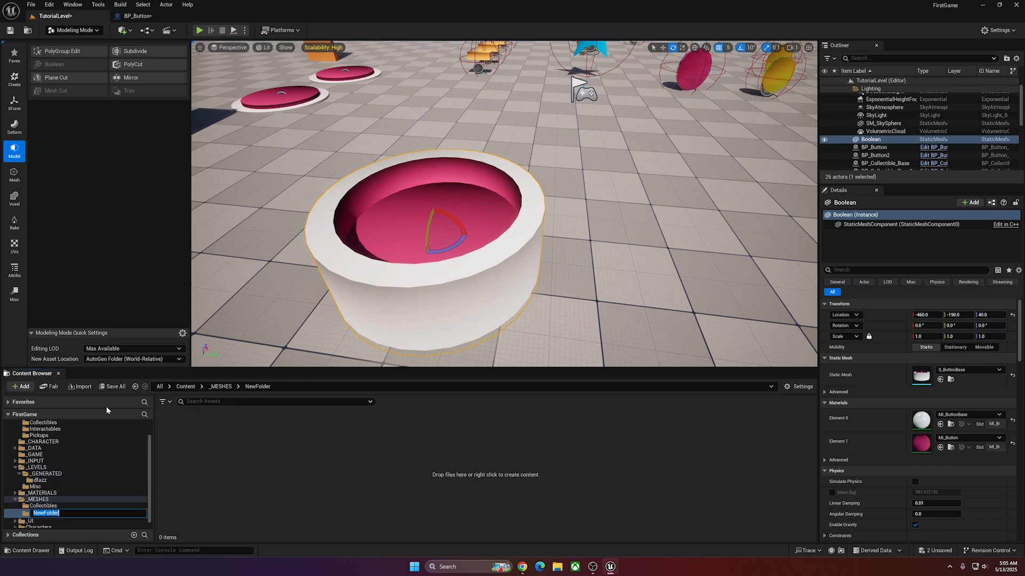
pyautogui.write('Interactables')
pyautogui.press('Return')
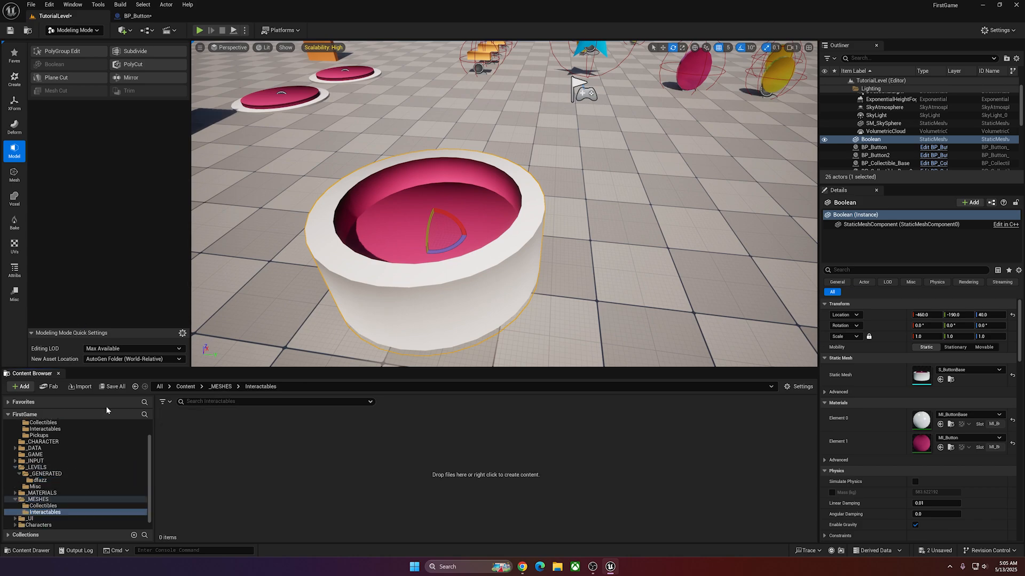
# Move S_ButtonBase from the dfazz folder into _MESHES/Interactables and delete the Boolean actor from the level.
pyautogui.click(40, 481)
pyautogui.moveTo(201, 450); pyautogui.dragTo(58, 516)
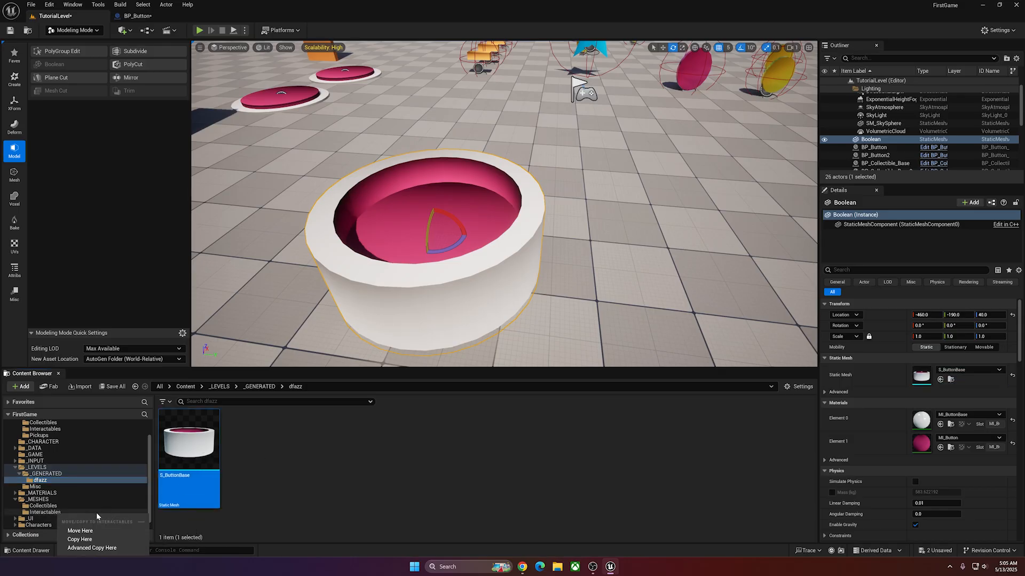
pyautogui.click(88, 532)
pyautogui.moveTo(399, 274); pyautogui.dragTo(395, 262, button='right')
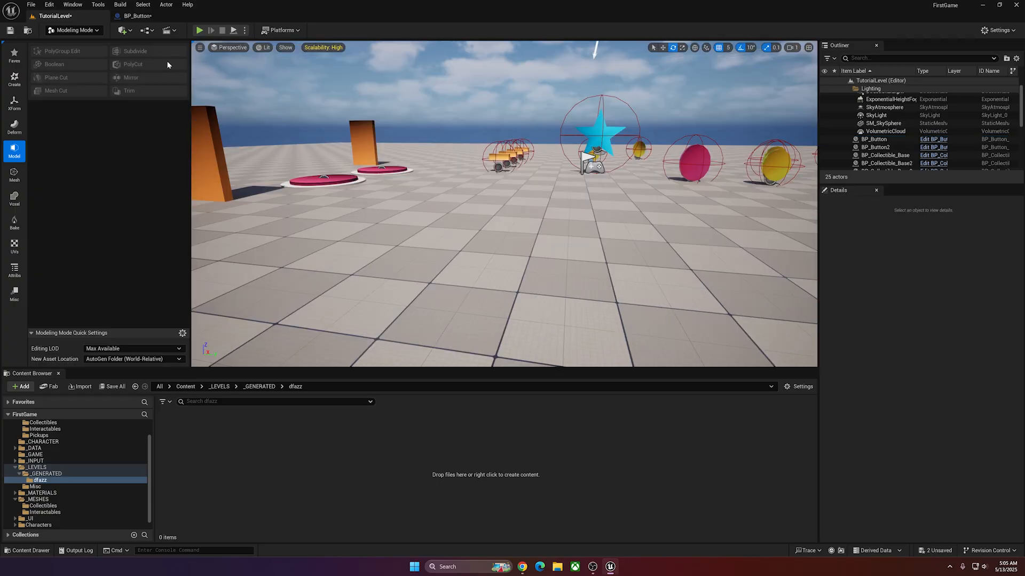
# Replace the static mesh of BP_Button's ButtonBase component with S_ButtonBase.
pyautogui.click(149, 17)
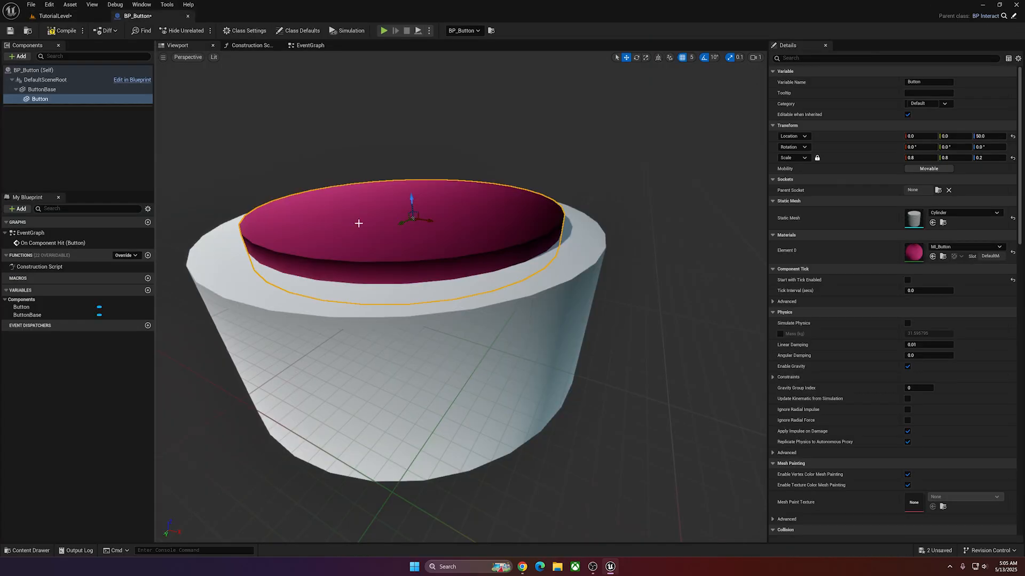
pyautogui.click(211, 294)
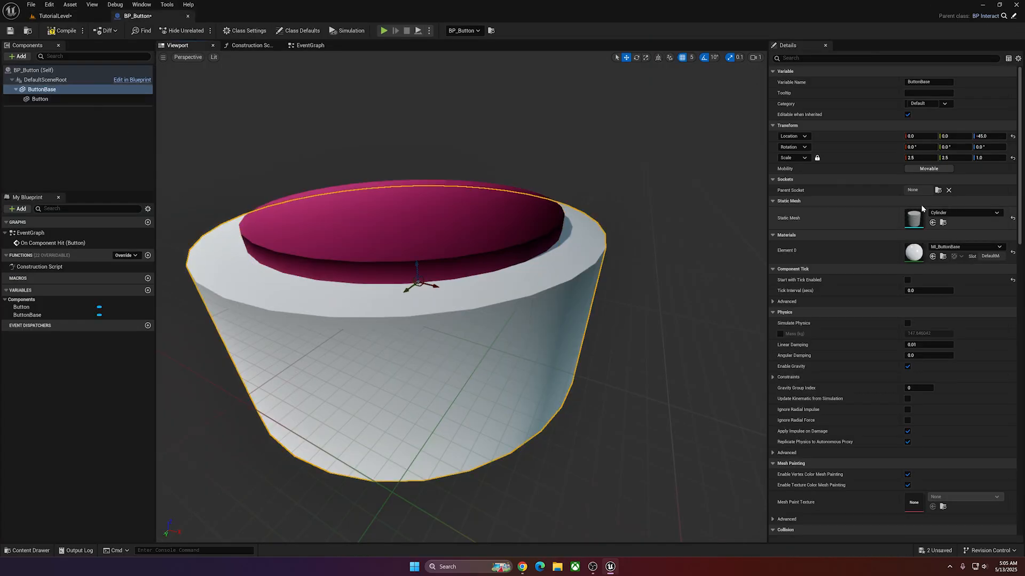
pyautogui.click(964, 213)
pyautogui.write('bu')
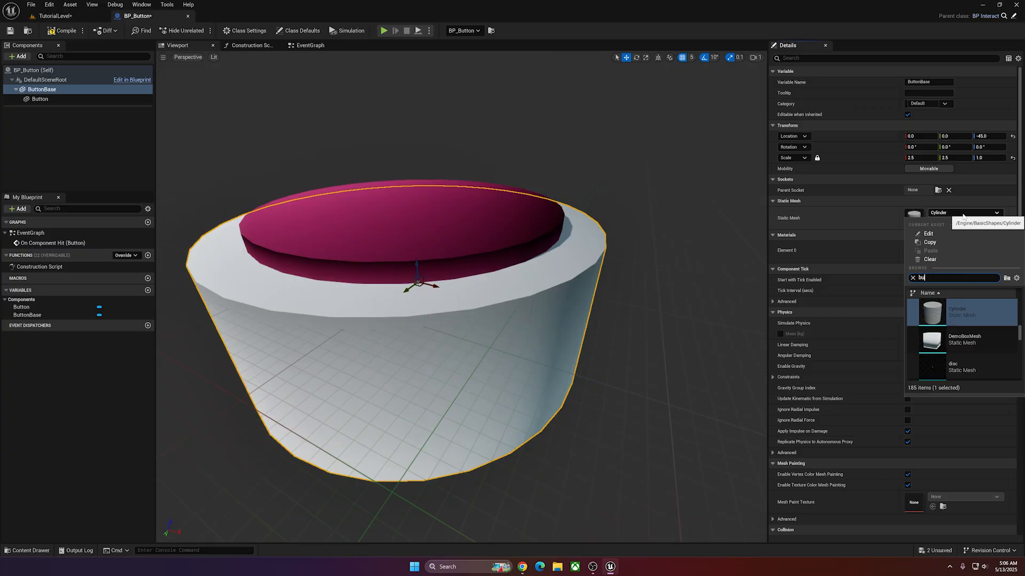
pyautogui.write('tton')
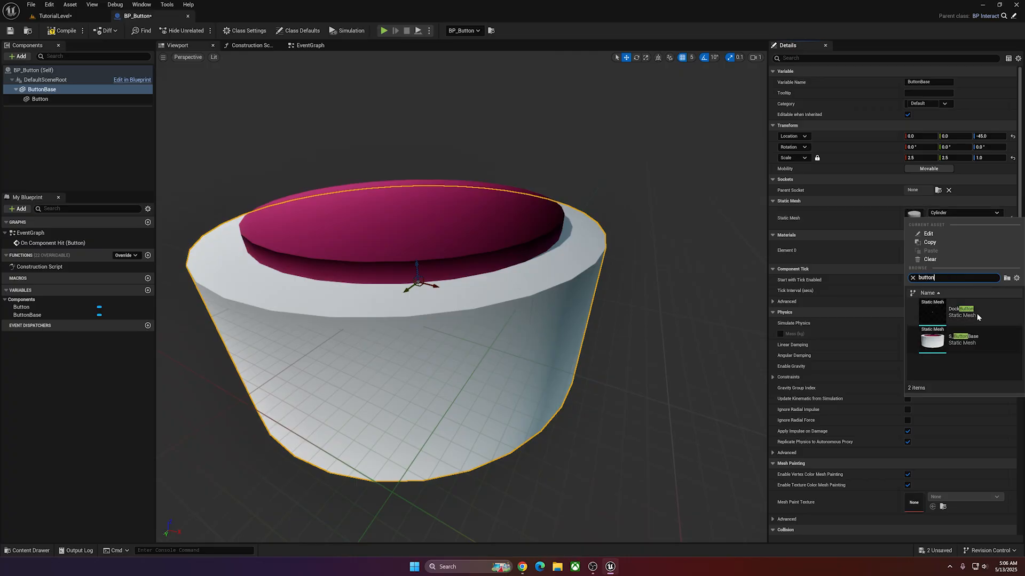
pyautogui.click(955, 339)
pyautogui.press('f')
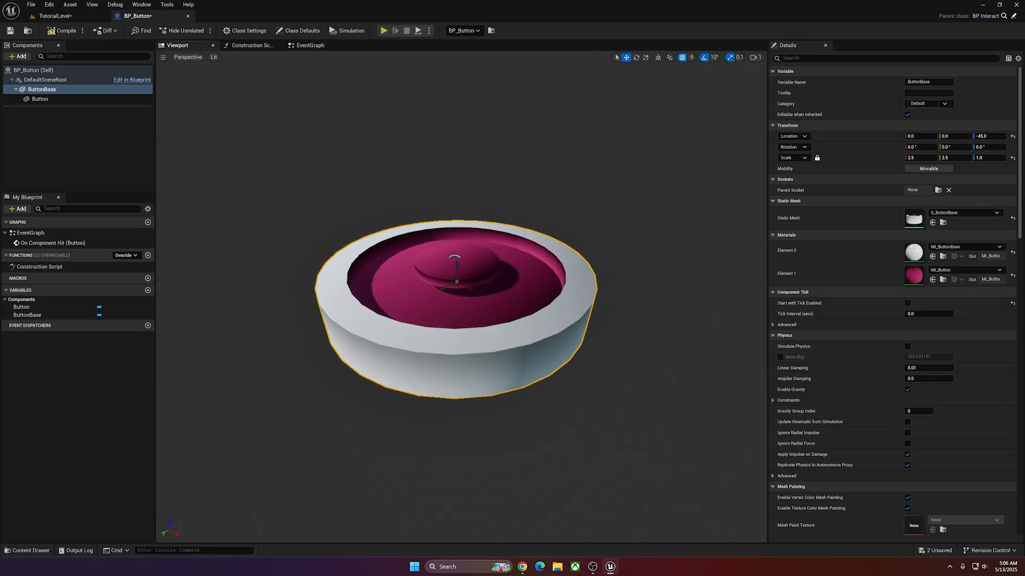
pyautogui.moveTo(257, 185); pyautogui.dragTo(257, 184, button='right')
pyautogui.press('f')
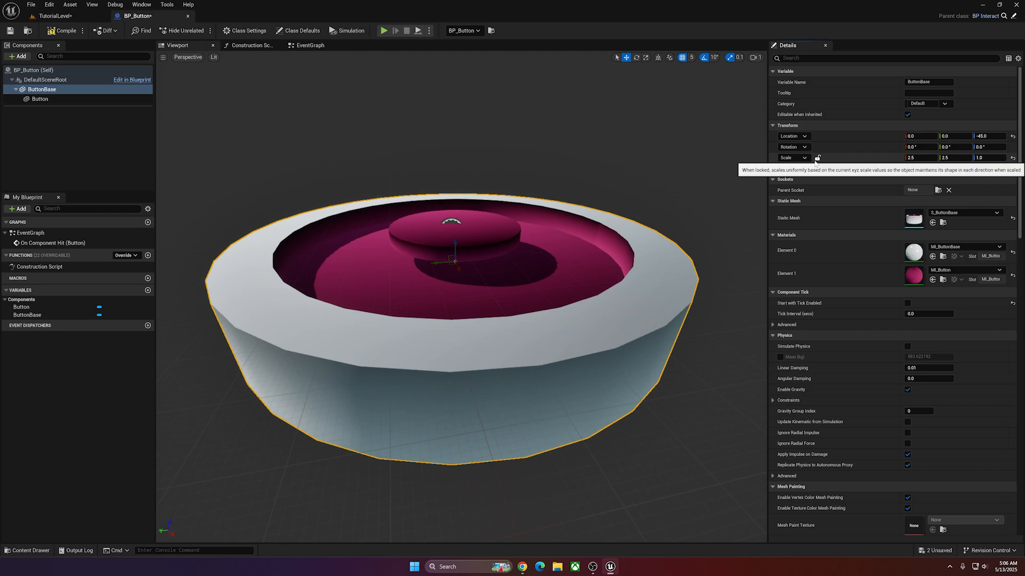
# Set the ButtonBase component's X and Y scale to 1 with uniform scaling unlocked.
pyautogui.click(913, 157)
pyautogui.write('1')
pyautogui.press('Tab')
pyautogui.write('1')
pyautogui.press('Tab')
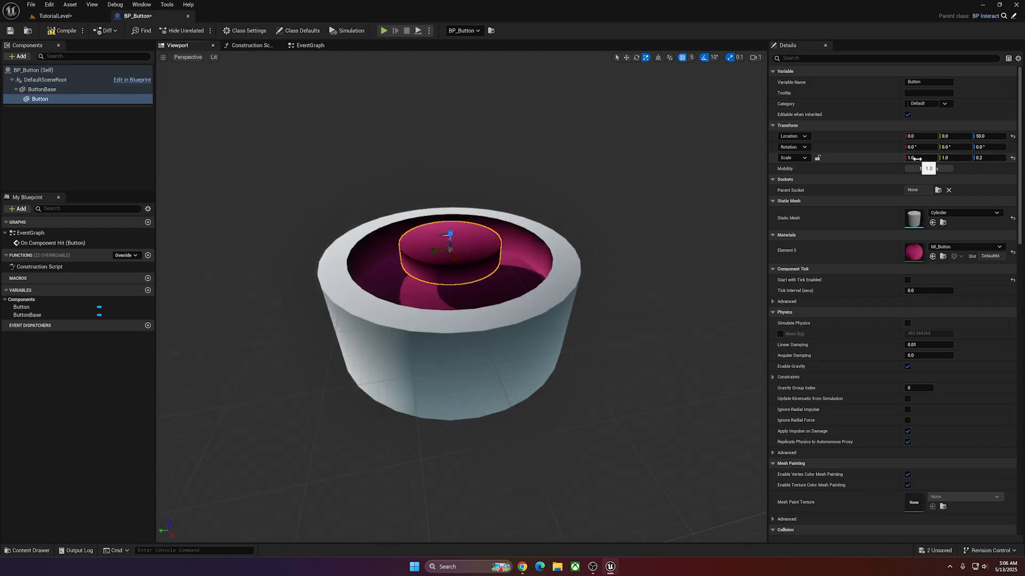
# Set the pink Button component's scale to 2, 2, 0.25 in X, Y and Z.
pyautogui.click(916, 158)
pyautogui.write('2')
pyautogui.press('Tab')
pyautogui.write('2')
pyautogui.press('Tab')
pyautogui.write('1')
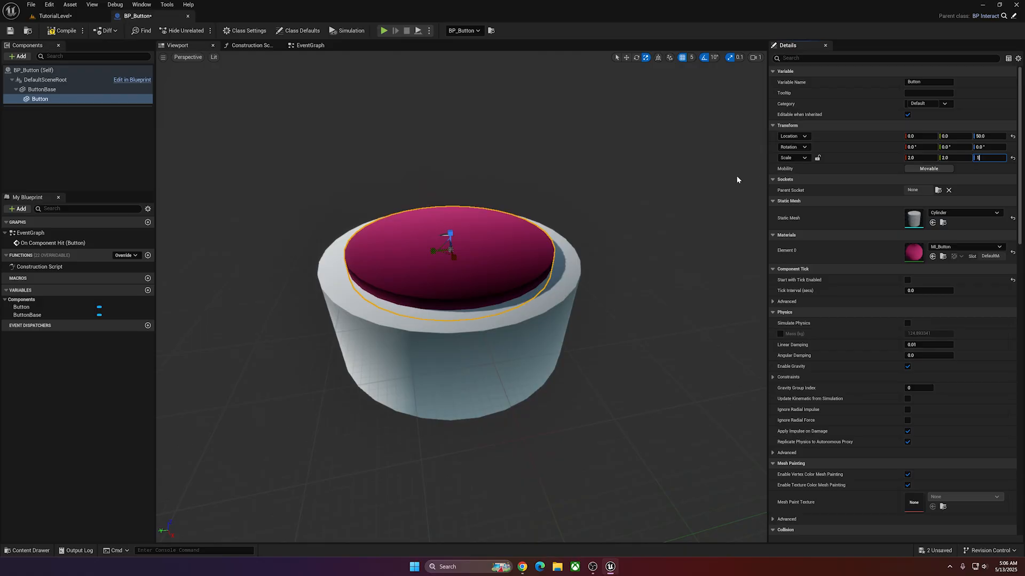
pyautogui.press('Tab')
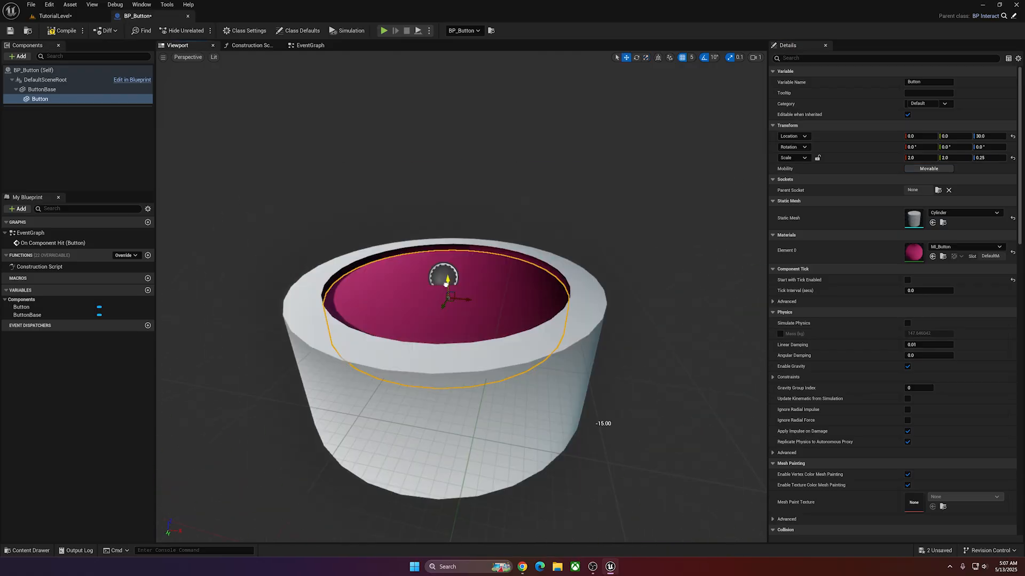
# Check how the pink button fits in its hollow base, and compile and save BP_Button.
pyautogui.moveTo(601, 423); pyautogui.dragTo(603, 431)
pyautogui.moveTo(445, 288)
pyautogui.mouseDown()
pyautogui.moveTo(435, 329)
pyautogui.moveTo(444, 289)
pyautogui.mouseUp()
pyautogui.moveTo(459, 293)
pyautogui.mouseDown(button='right')
pyautogui.moveTo(440, 298)
pyautogui.moveTo(470, 272)
pyautogui.moveTo(459, 285)
pyautogui.mouseUp(button='right')
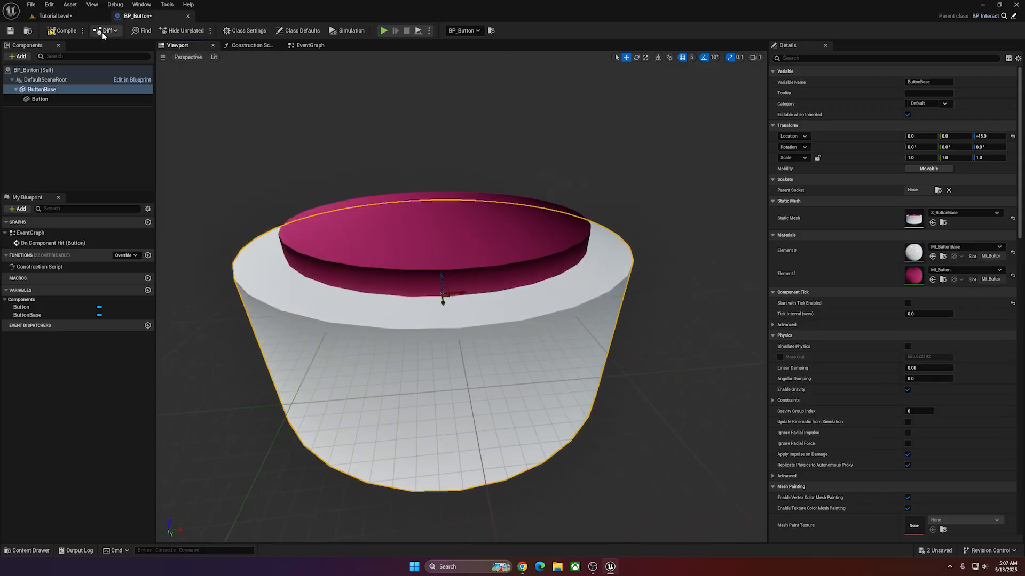
pyautogui.click(62, 32)
pyautogui.click(10, 32)
# Open the S_ButtonBase mesh from _MESHES/Interactables and display its simple collision.
pyautogui.click(56, 16)
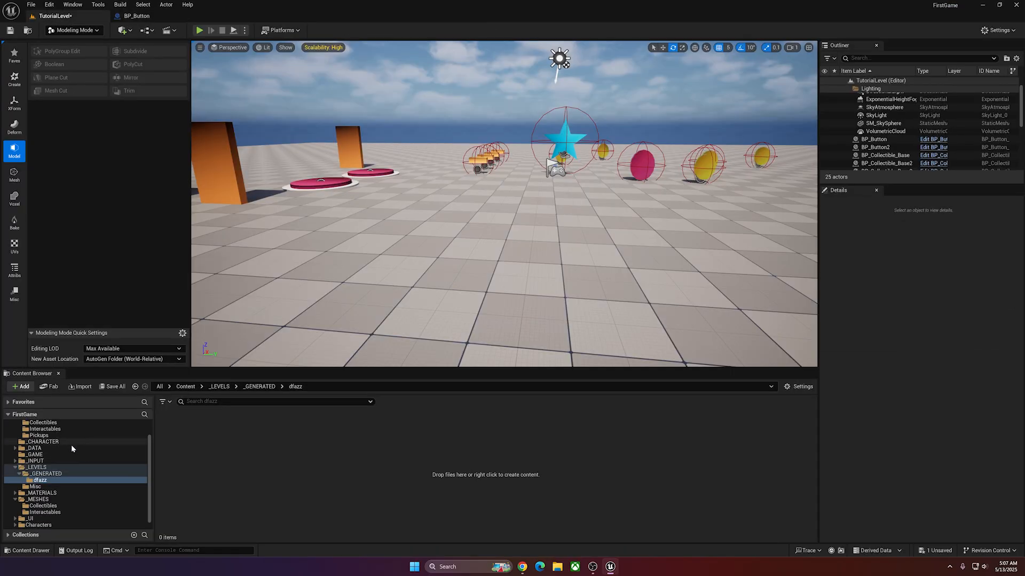
pyautogui.click(74, 500)
pyautogui.click(82, 513)
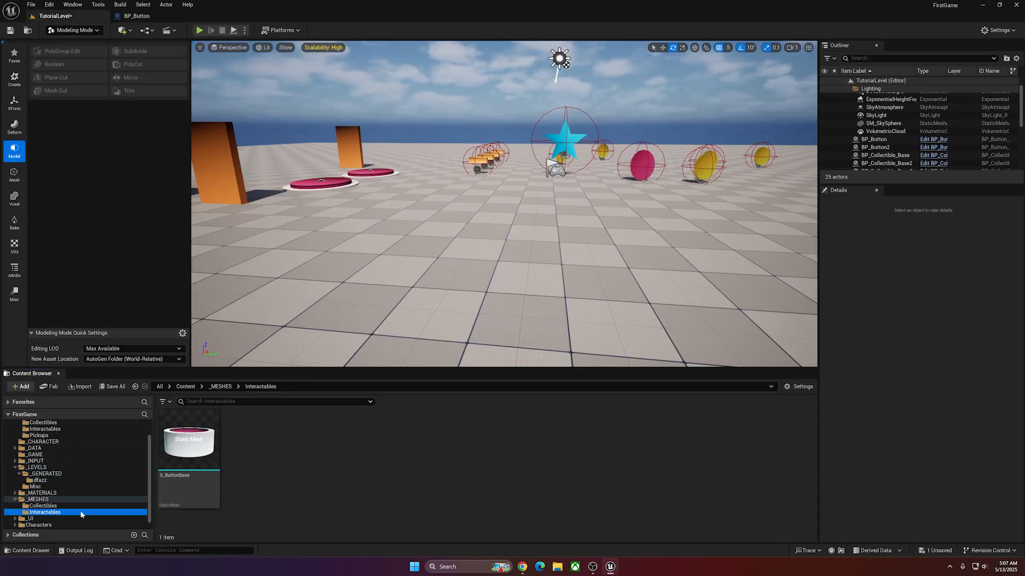
pyautogui.doubleClick(186, 444)
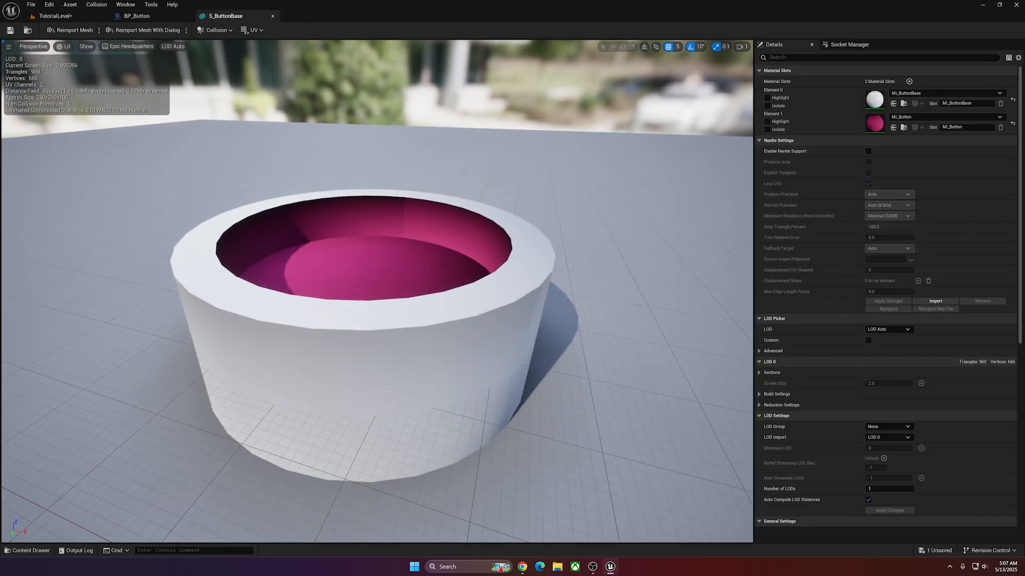
pyautogui.click(86, 46)
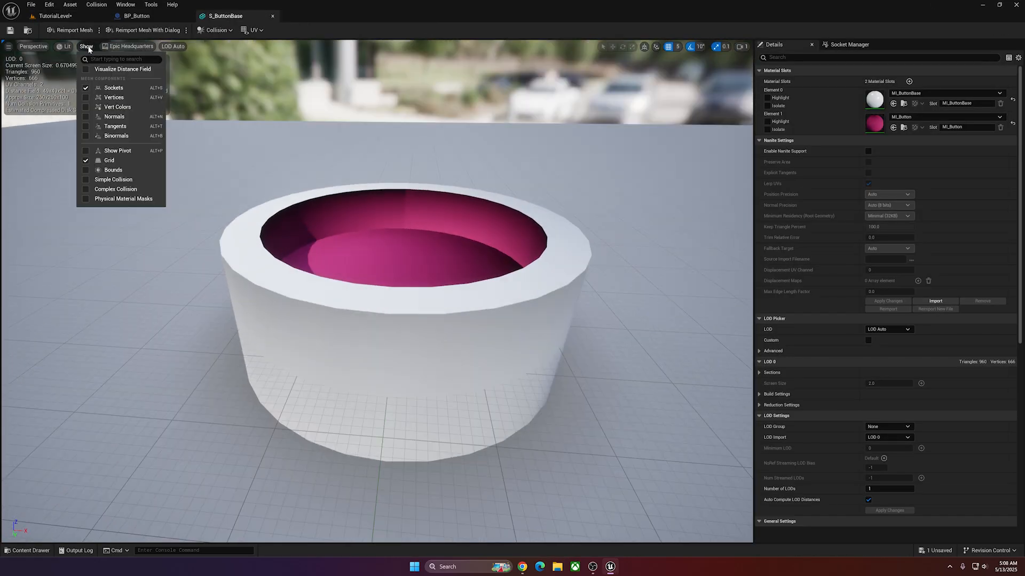
pyautogui.click(109, 180)
pyautogui.moveTo(108, 180); pyautogui.dragTo(117, 209, button='right')
pyautogui.moveTo(240, 155); pyautogui.dragTo(298, 188, button='right')
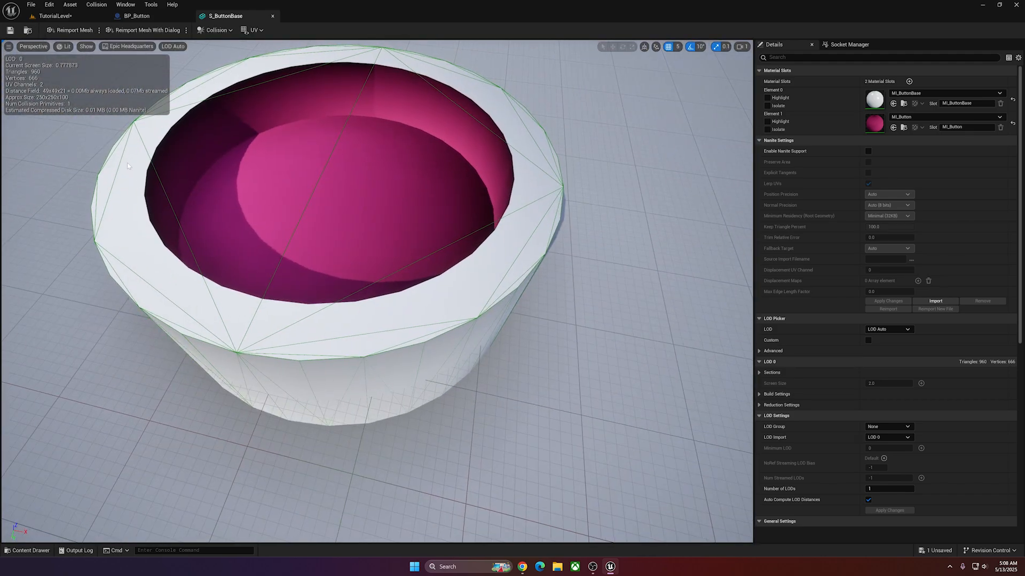
# Inspect the simple collision hull covering the opening of S_ButtonBase and delete it.
pyautogui.moveTo(369, 234); pyautogui.dragTo(264, 177, button='right')
pyautogui.moveTo(504, 190); pyautogui.dragTo(291, 261, button='right')
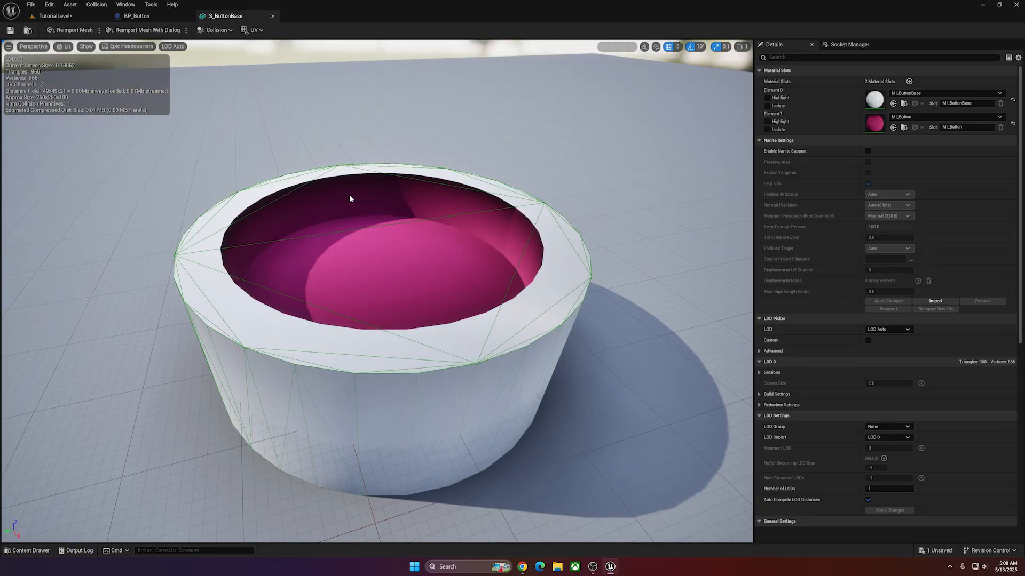
pyautogui.click(267, 184)
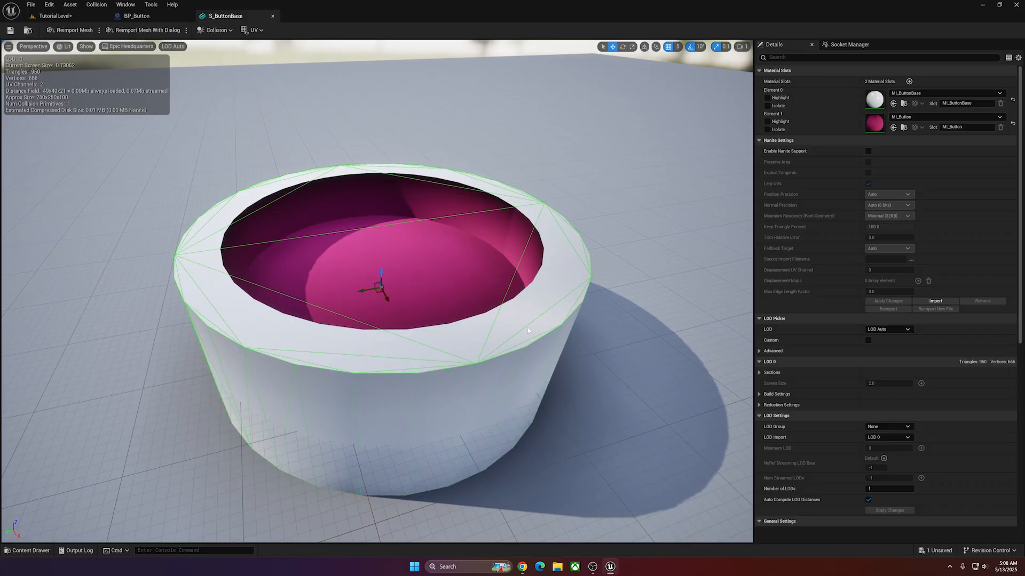
pyautogui.moveTo(189, 187); pyautogui.dragTo(285, 195, button='right')
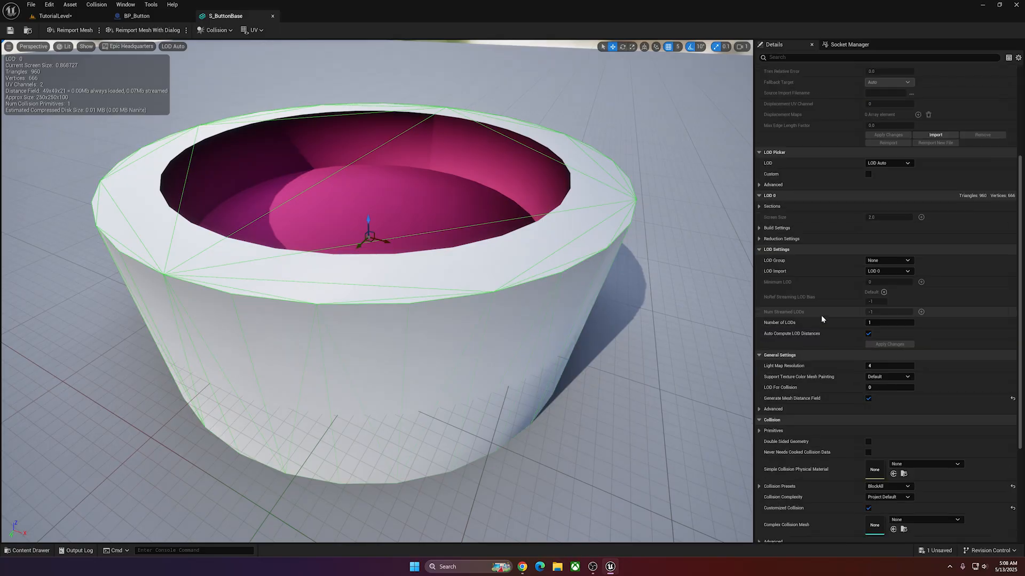
pyautogui.press('Delete')
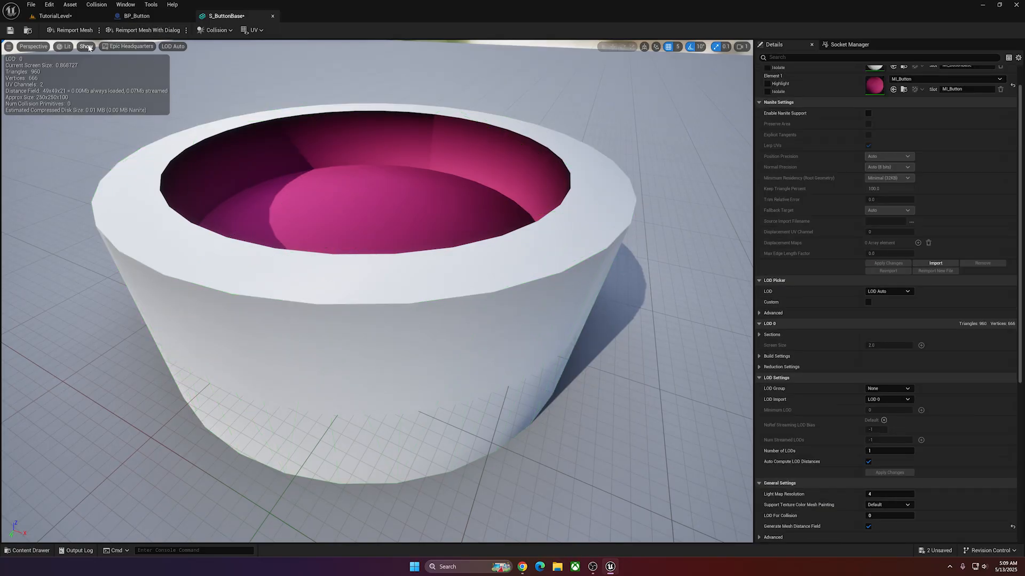
# Generate Auto Convex Collision for S_ButtonBase with Hull Count 25, Max Hull Verts 25 and Hull Precision 720000.
pyautogui.click(97, 4)
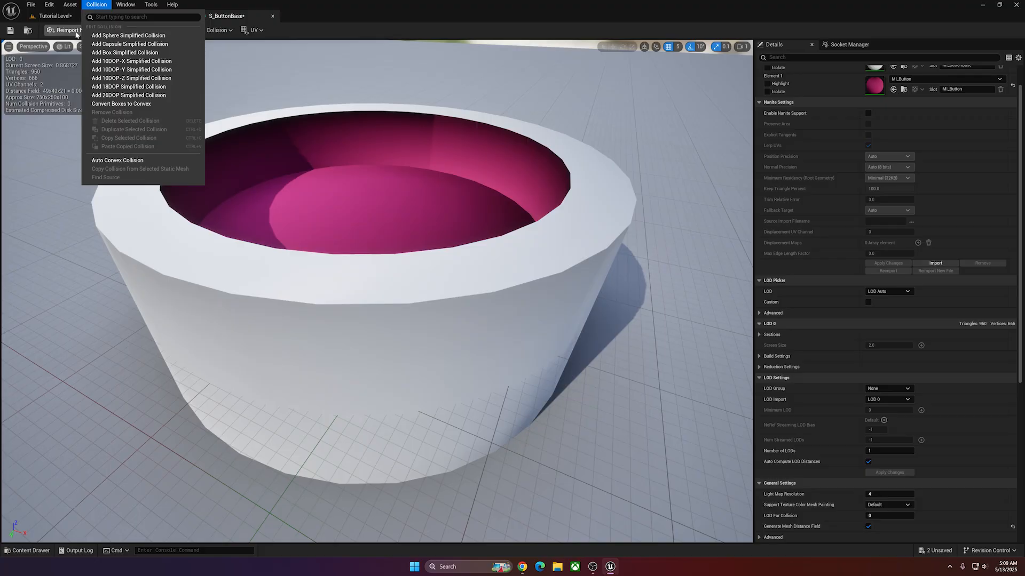
pyautogui.click(132, 160)
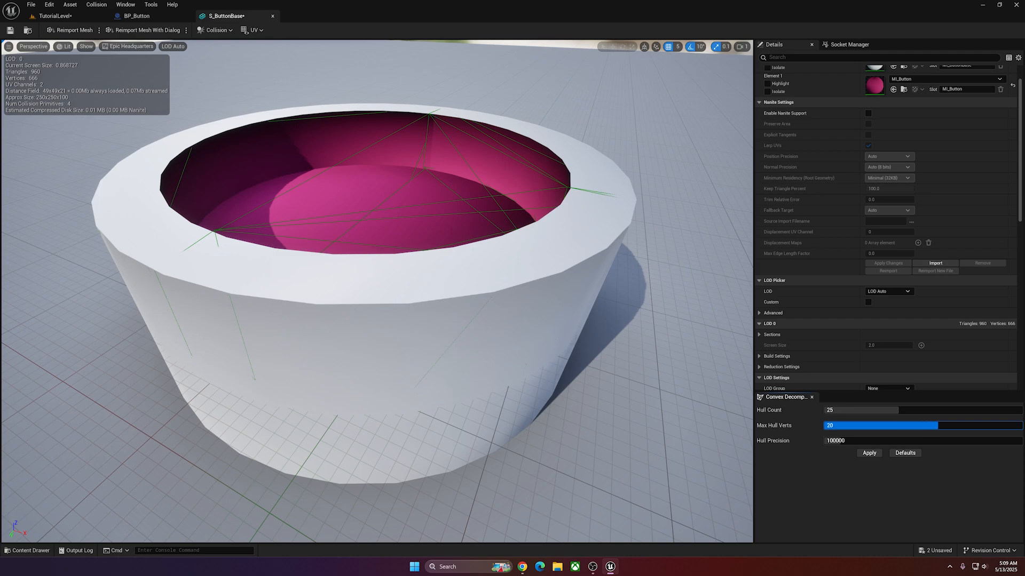
pyautogui.moveTo(880, 441); pyautogui.dragTo(965, 441)
pyautogui.click(869, 454)
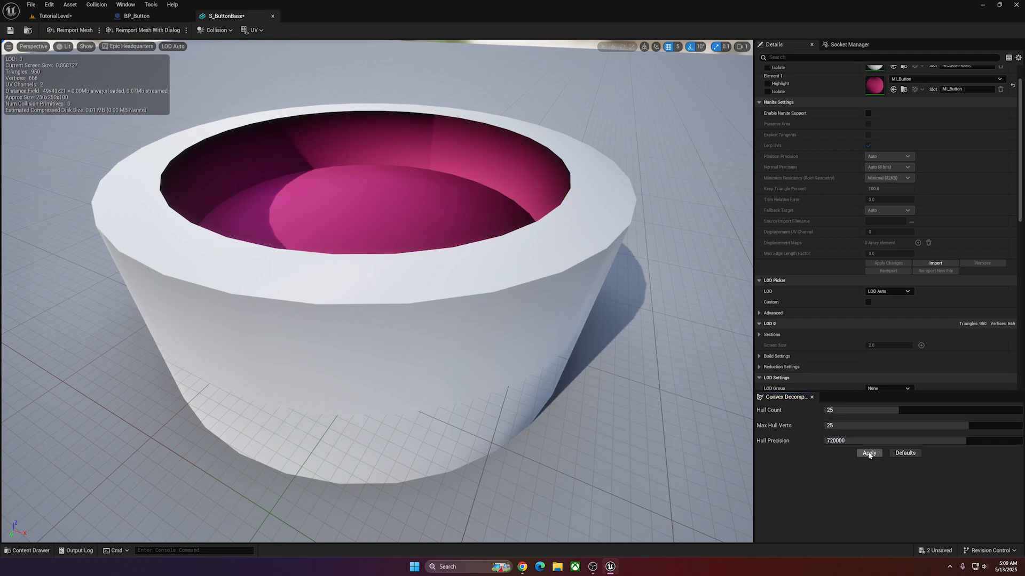
pyautogui.moveTo(466, 250); pyautogui.dragTo(464, 244, button='right')
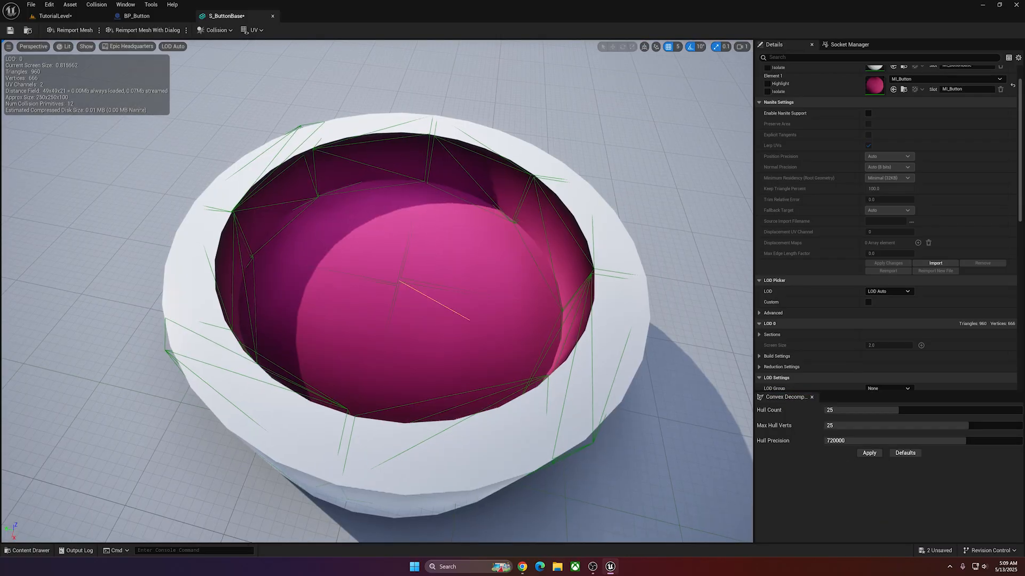
pyautogui.moveTo(407, 286); pyautogui.dragTo(272, 283, button='right')
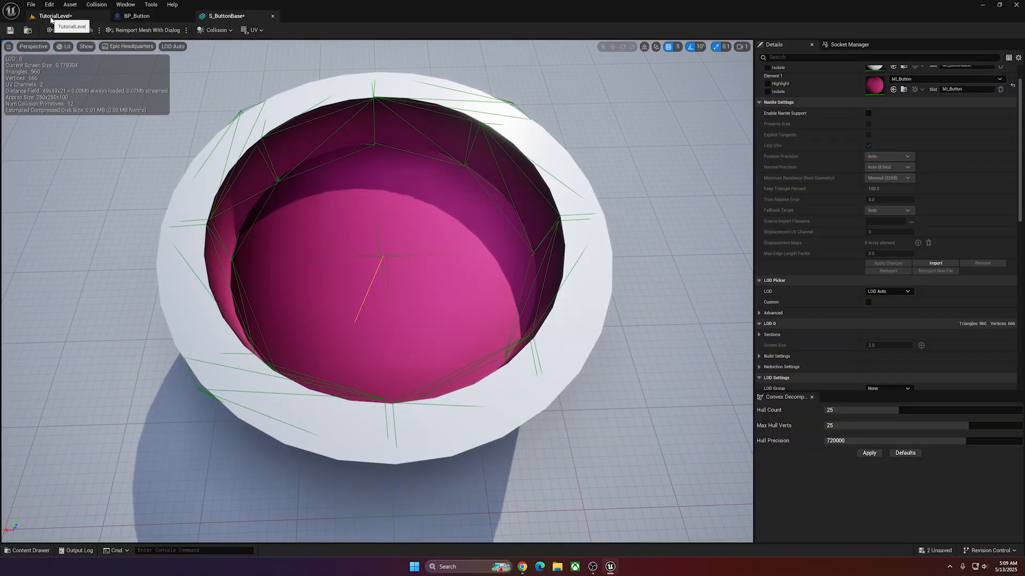
# Place S_ButtonBase in TutorialLevel at location -650, -260, -10 and play the level to test its hollow collision.
pyautogui.click(52, 16)
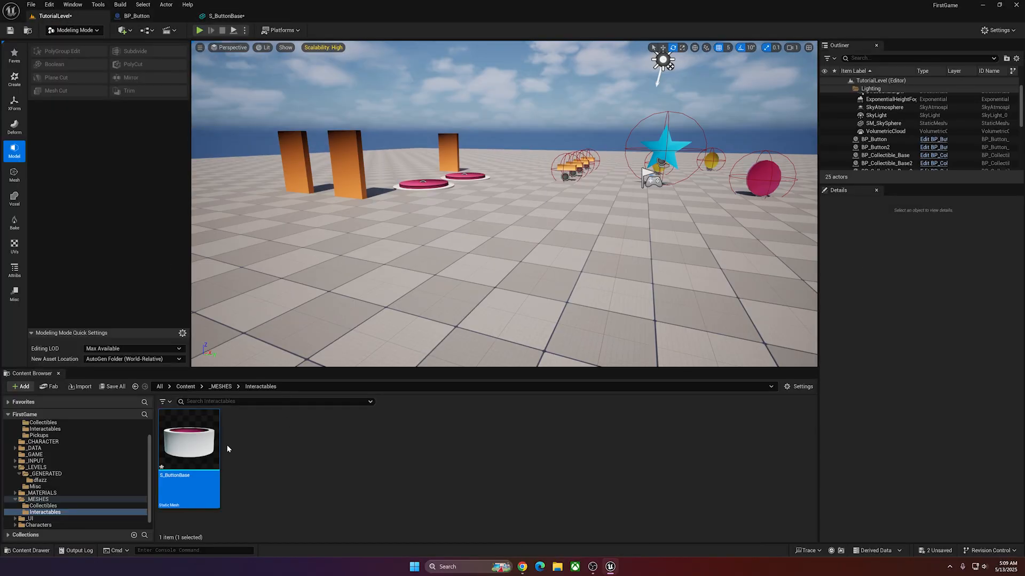
pyautogui.moveTo(192, 445); pyautogui.dragTo(442, 287)
pyautogui.moveTo(446, 291); pyautogui.dragTo(446, 325, button='right')
pyautogui.press('s')
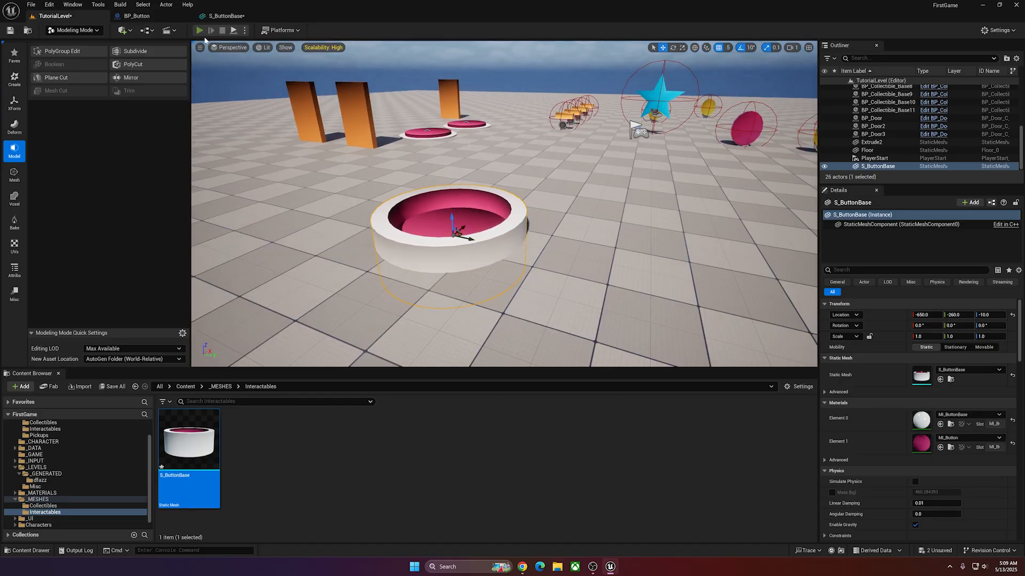
pyautogui.click(200, 31)
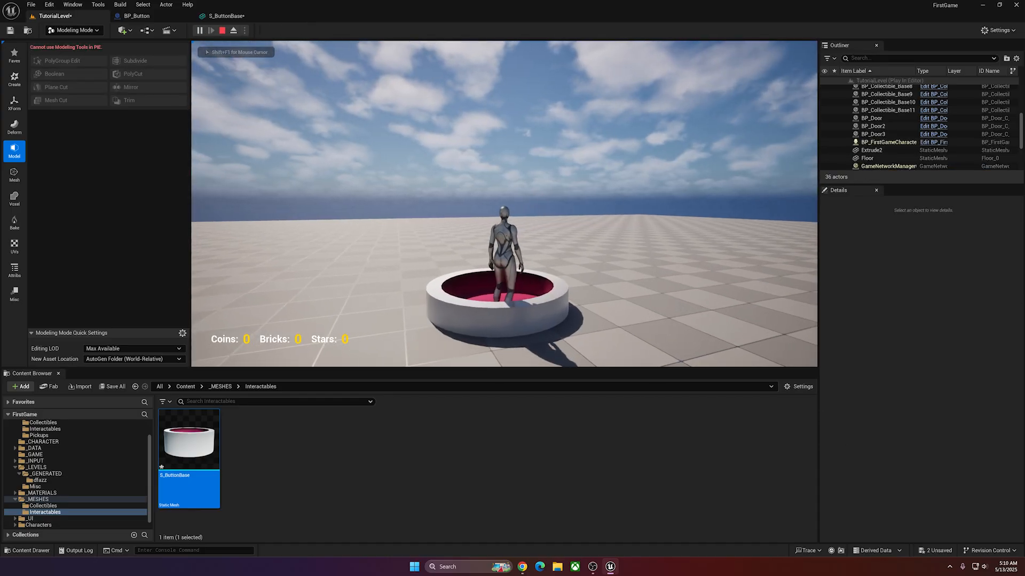
# Walk the character into, over and around the placed S_ButtonBase to test its hollow collision, and stop the play session.
pyautogui.press('w')
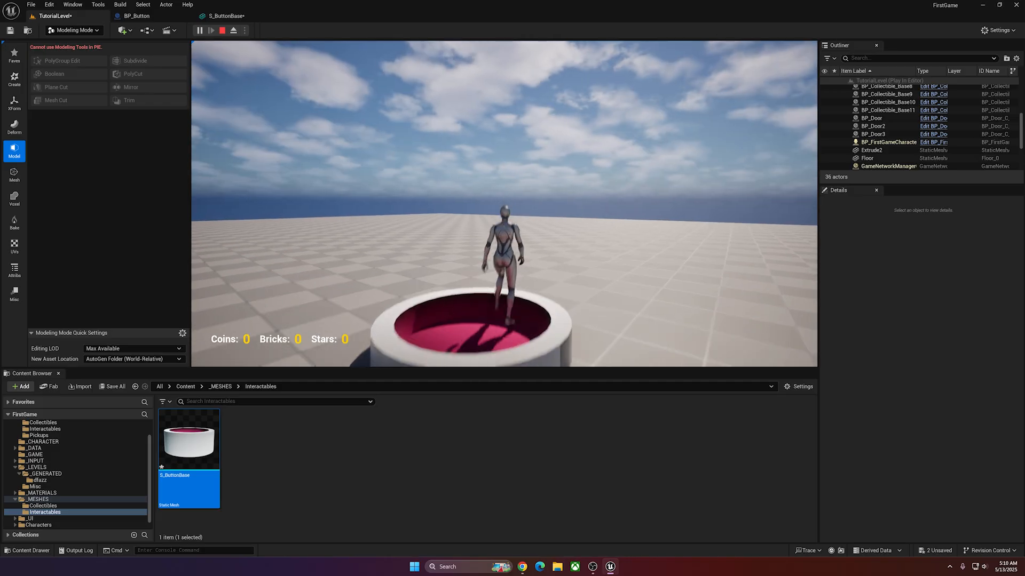
pyautogui.press('w')
pyautogui.press('w')
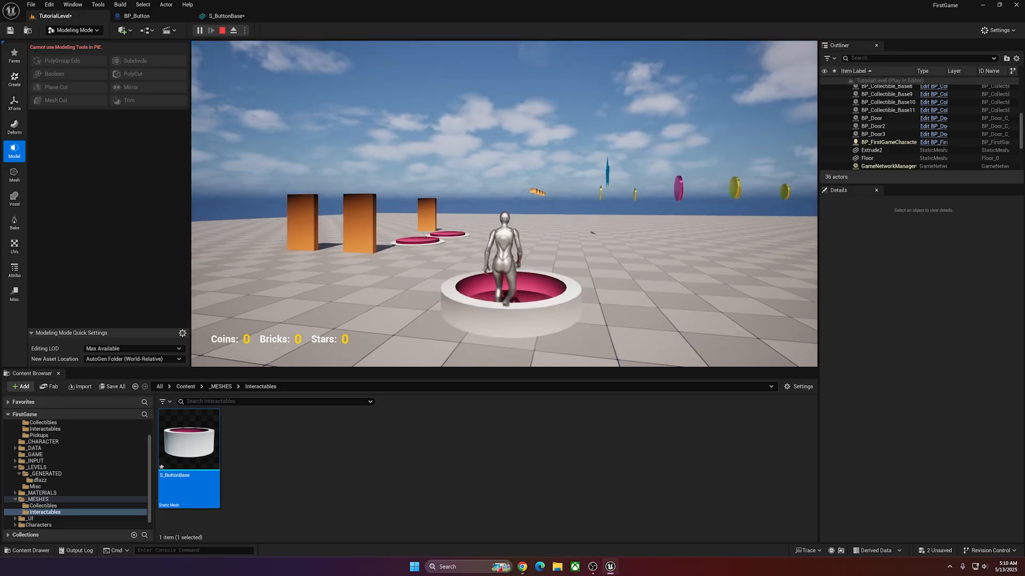
pyautogui.press('w')
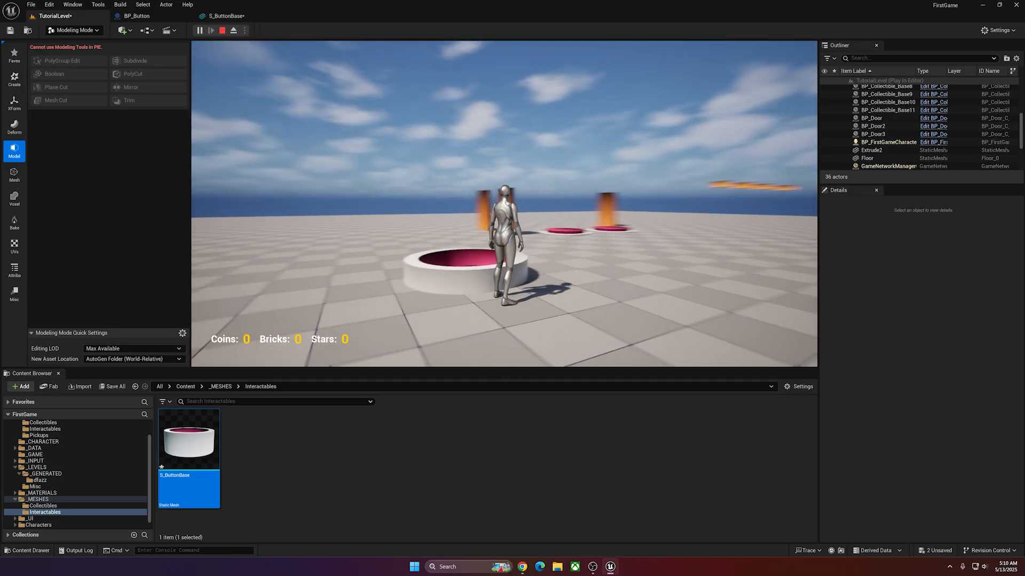
pyautogui.click(222, 30)
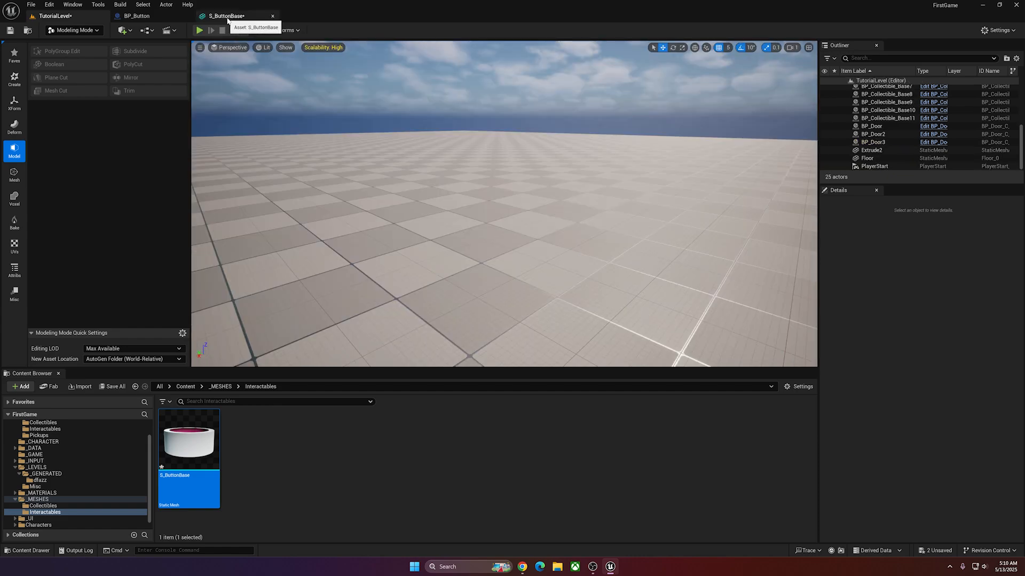
# Return to the S_ButtonBase mesh, look over its collision hulls and filter its details for "collision".
pyautogui.click(226, 16)
pyautogui.moveTo(472, 222)
pyautogui.keyDown('alt'); pyautogui.mouseDown()
pyautogui.moveTo(472, 181)
pyautogui.moveTo(471, 206)
pyautogui.mouseUp(); pyautogui.keyUp('alt')
pyautogui.click(465, 241)
pyautogui.click(437, 232)
pyautogui.click(342, 220)
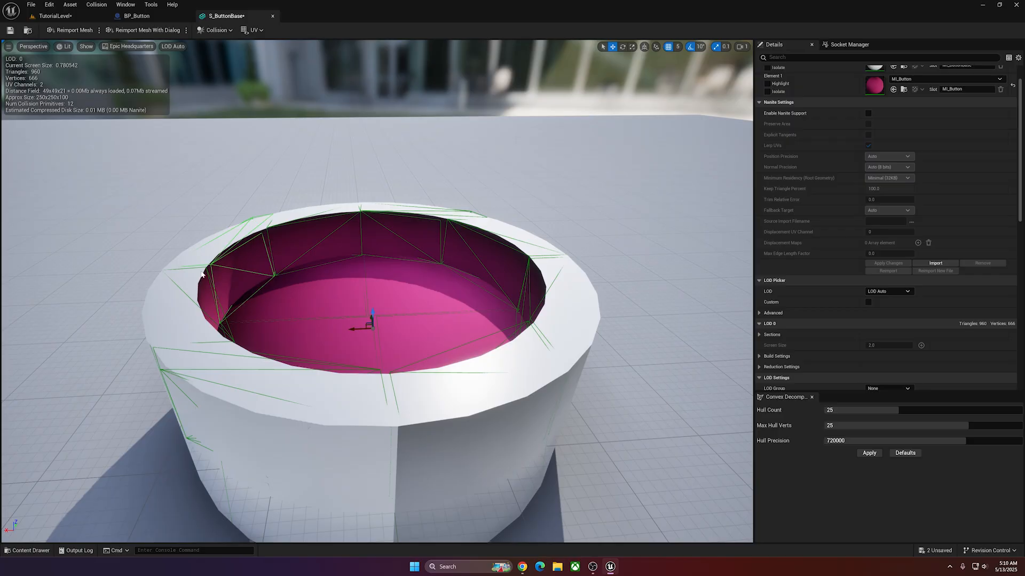
pyautogui.scroll(2, 816, 194)
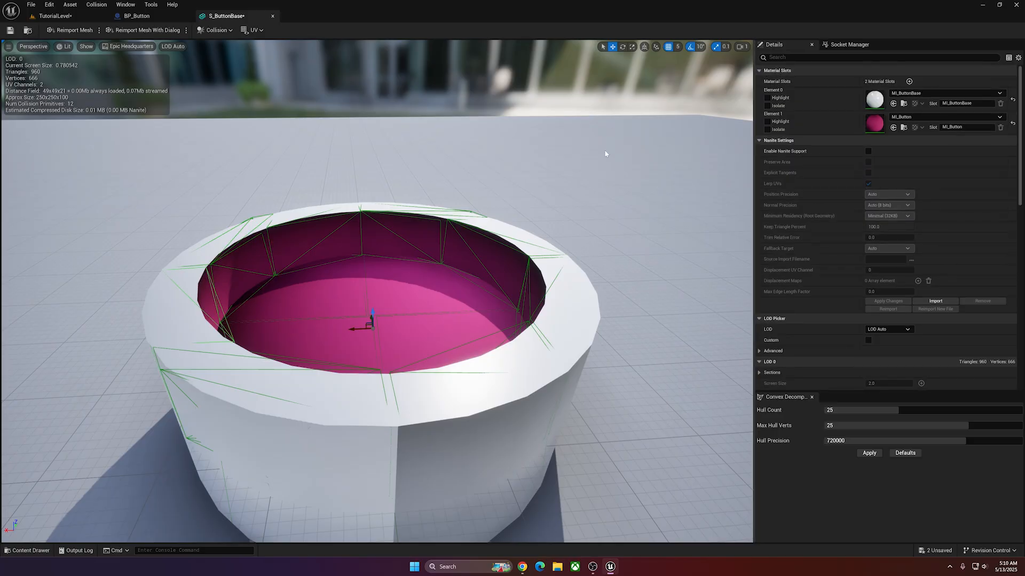
pyautogui.click(798, 57)
pyautogui.write('coll')
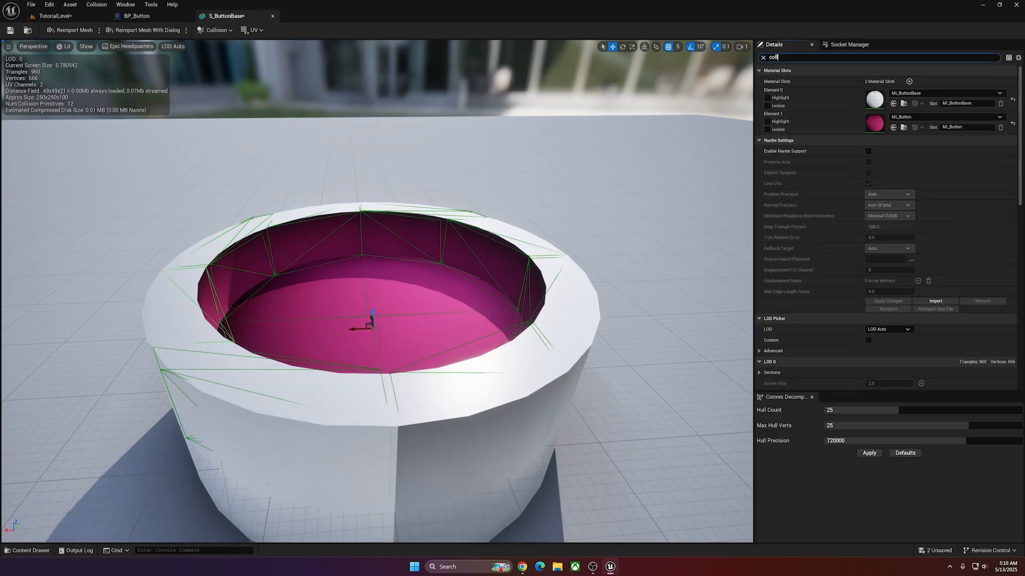
pyautogui.write('ision')
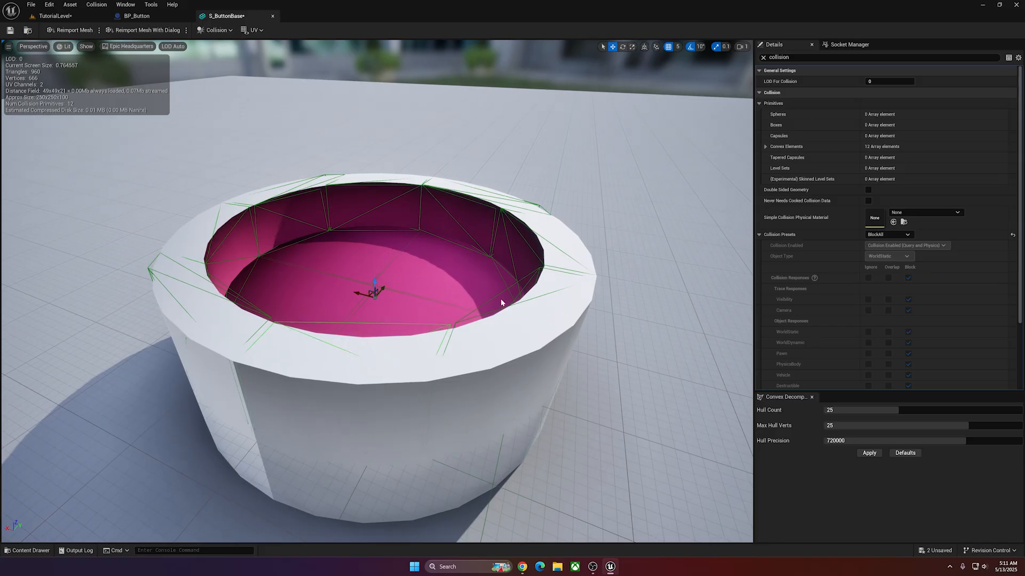
# Inspect the convex collision hulls around the opening of S_ButtonBase and save the mesh.
pyautogui.click(501, 293)
pyautogui.moveTo(500, 293); pyautogui.dragTo(413, 263, button='right')
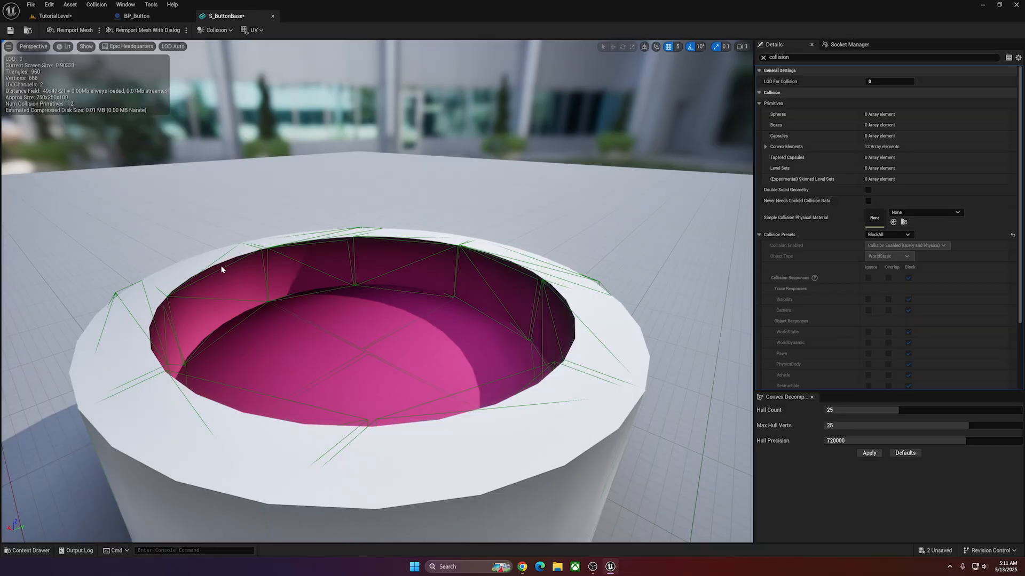
pyautogui.click(177, 292)
pyautogui.click(273, 251)
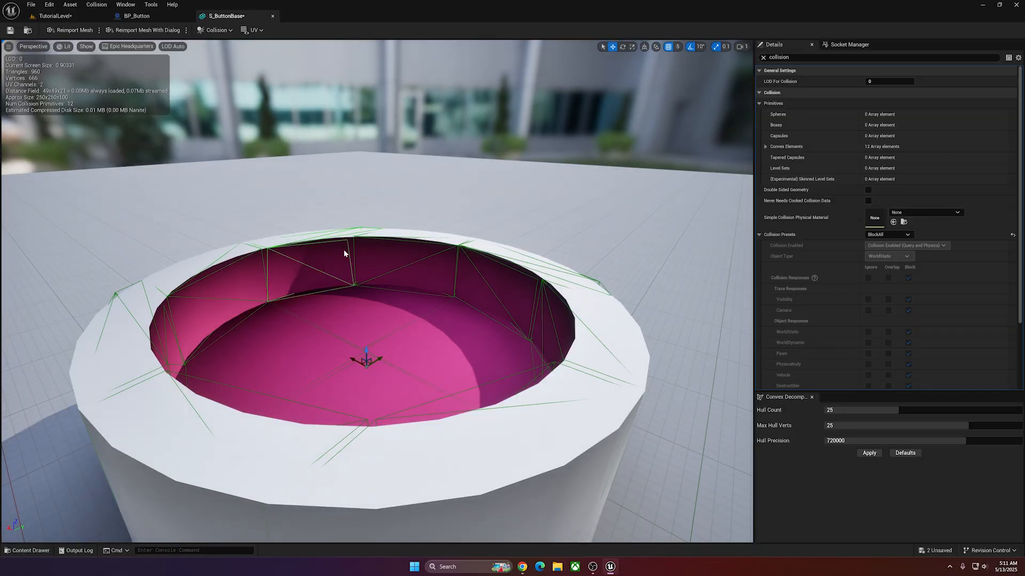
pyautogui.click(359, 244)
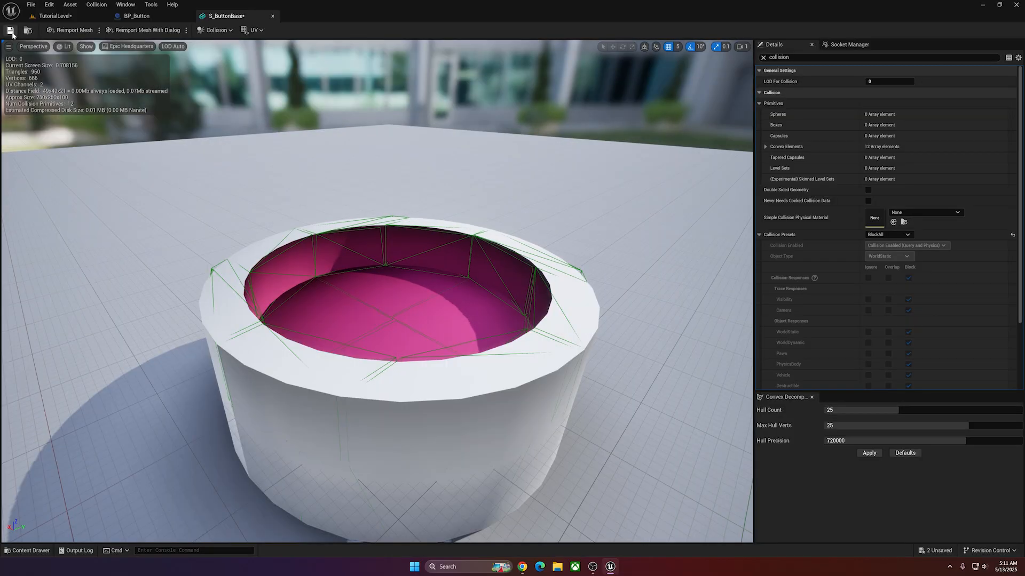
pyautogui.click(10, 31)
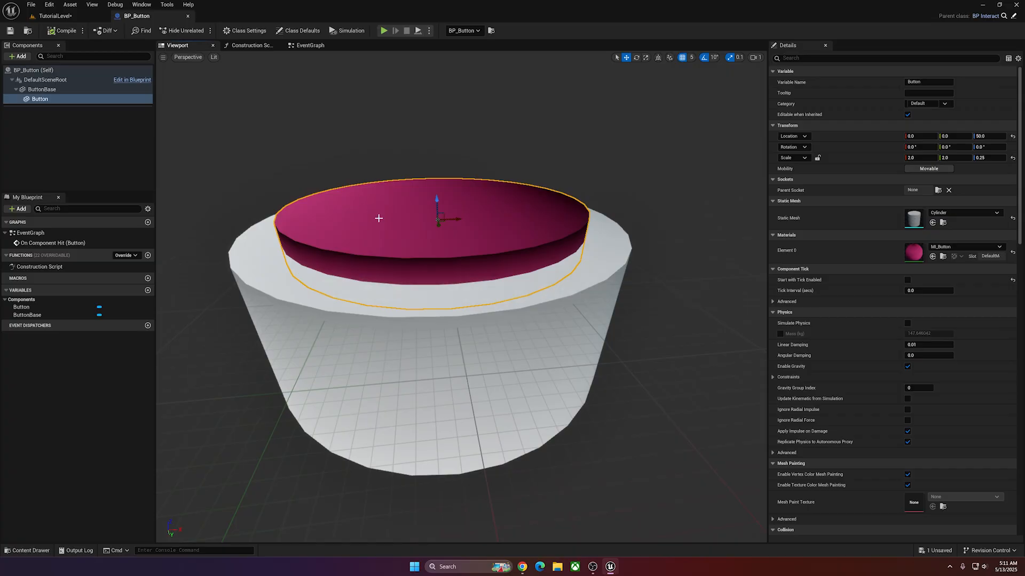
# Lower the Button component of BP_Button to Z 25 inside the base and raise it back to Z 50.
pyautogui.moveTo(437, 205); pyautogui.dragTo(437, 233)
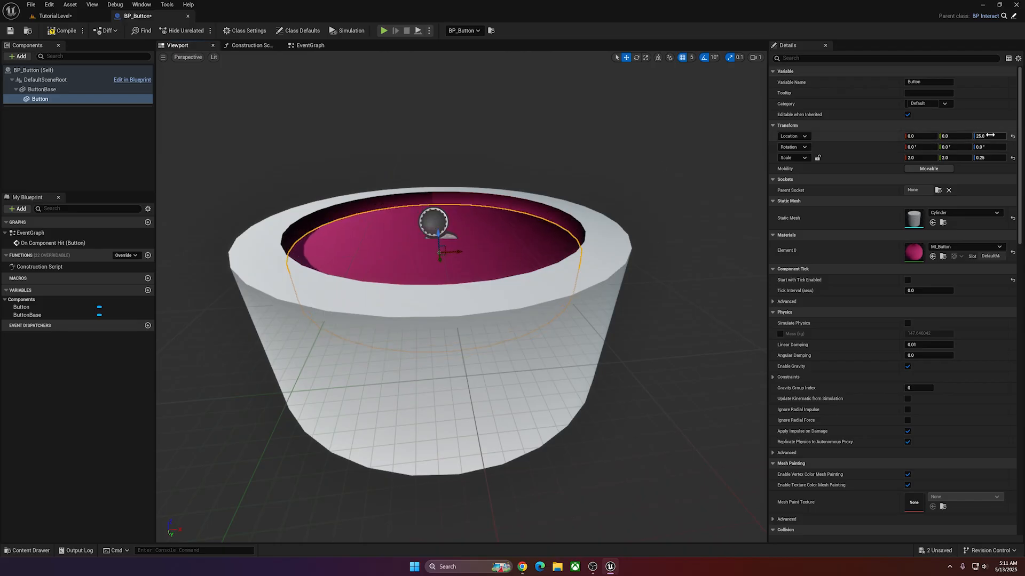
pyautogui.moveTo(438, 235); pyautogui.dragTo(439, 201)
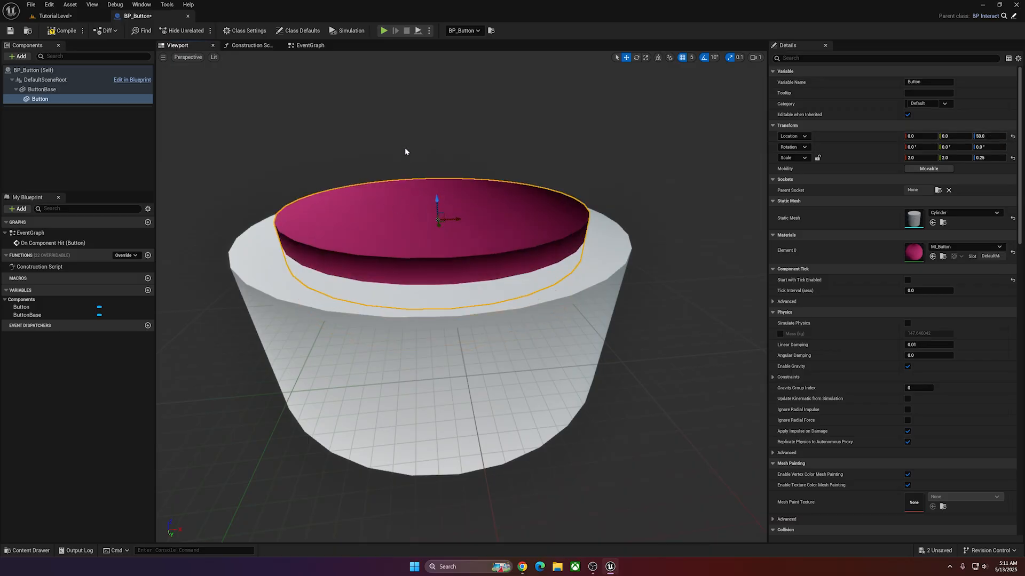
pyautogui.scroll(4, 405, 152)
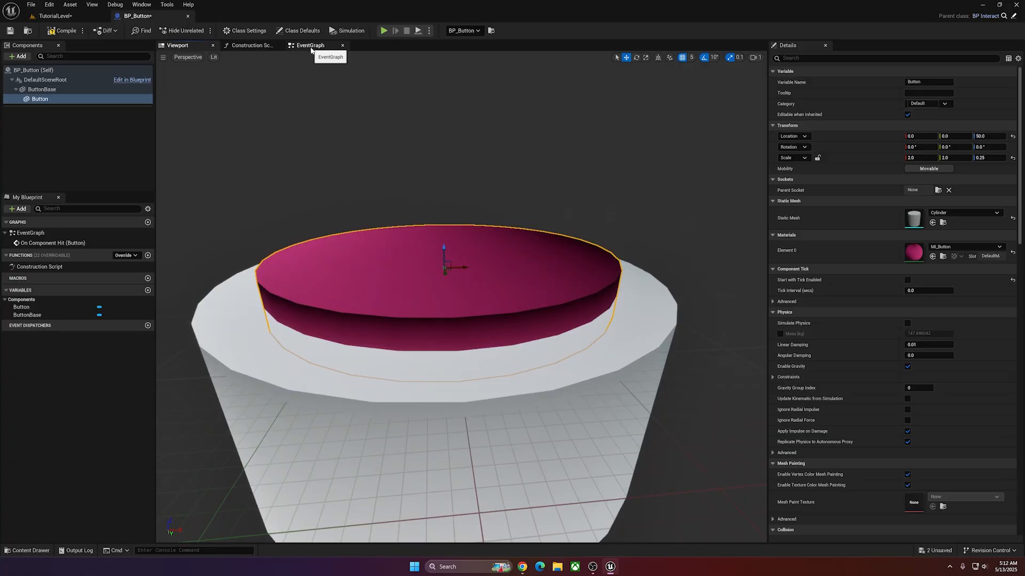
# Add a custom event named Pressed below the existing nodes in the BP_Button event graph.
pyautogui.click(311, 47)
pyautogui.rightClick(297, 279)
pyautogui.write('cus')
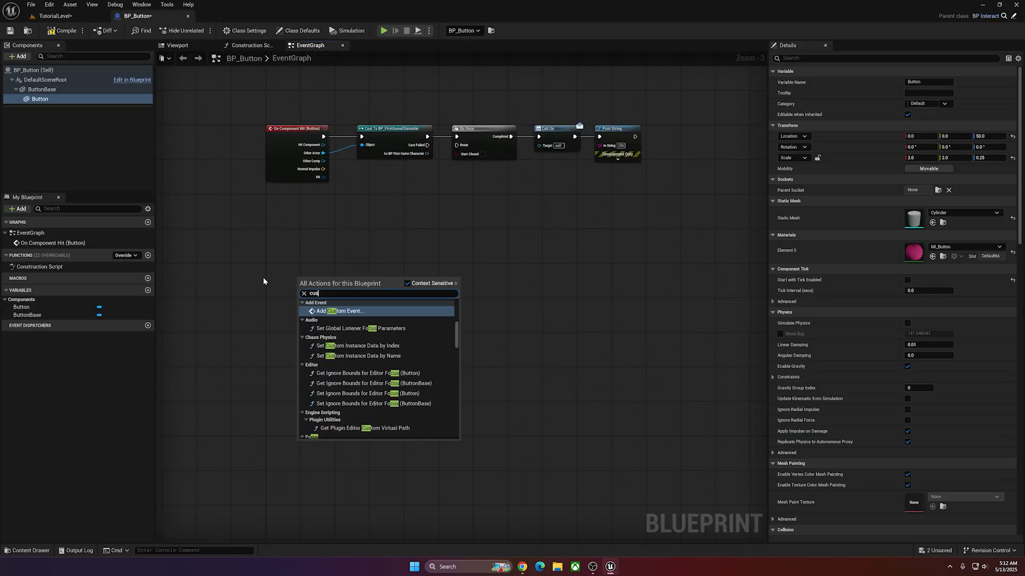
pyautogui.write('tom')
pyautogui.press('Return')
pyautogui.write('Pre')
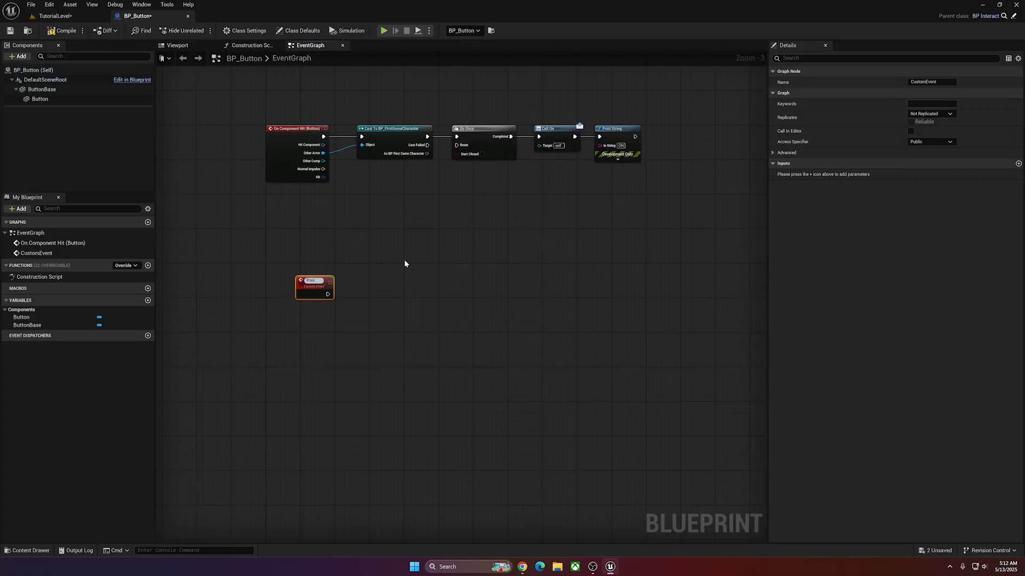
pyautogui.write('ssed')
pyautogui.press('Return')
pyautogui.moveTo(324, 283)
pyautogui.mouseDown()
pyautogui.moveTo(324, 265)
pyautogui.moveTo(312, 273)
pyautogui.mouseUp()
pyautogui.click(404, 299)
pyautogui.moveTo(405, 300); pyautogui.dragTo(398, 276, button='right')
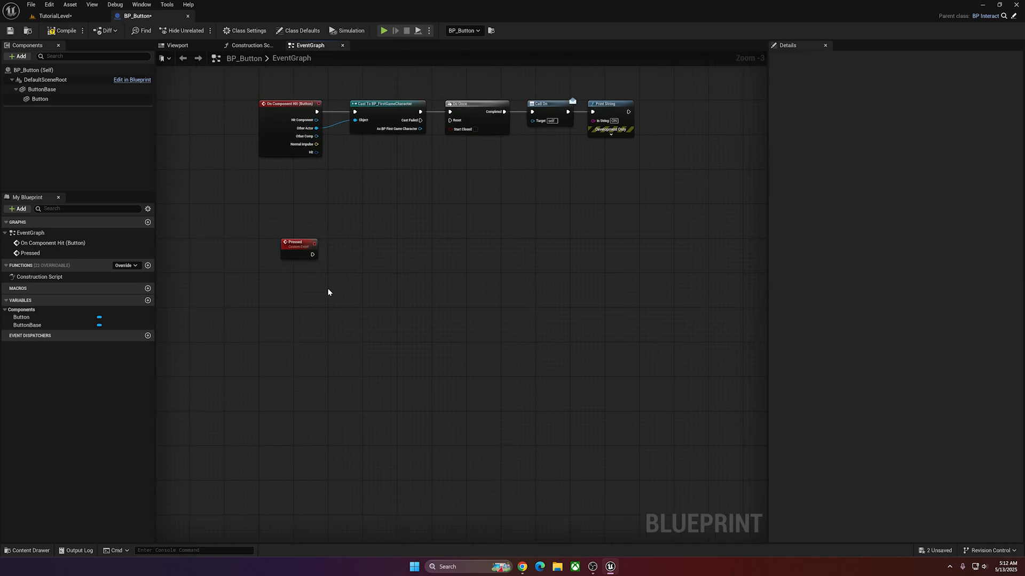
# Add a timeline named ButtonPress and place it beside the Pressed event.
pyautogui.rightClick(360, 276)
pyautogui.write('timeline')
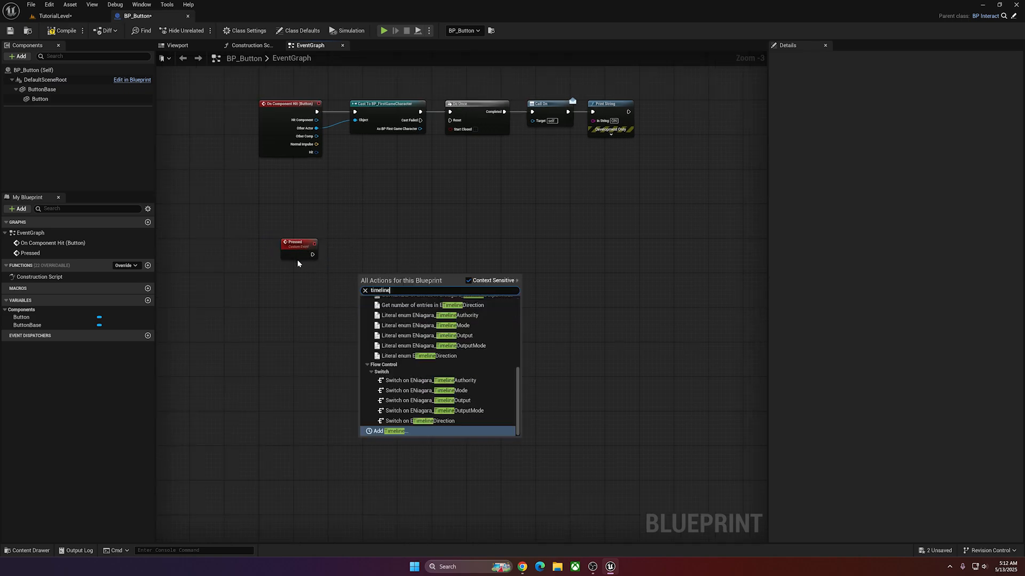
pyautogui.click(398, 433)
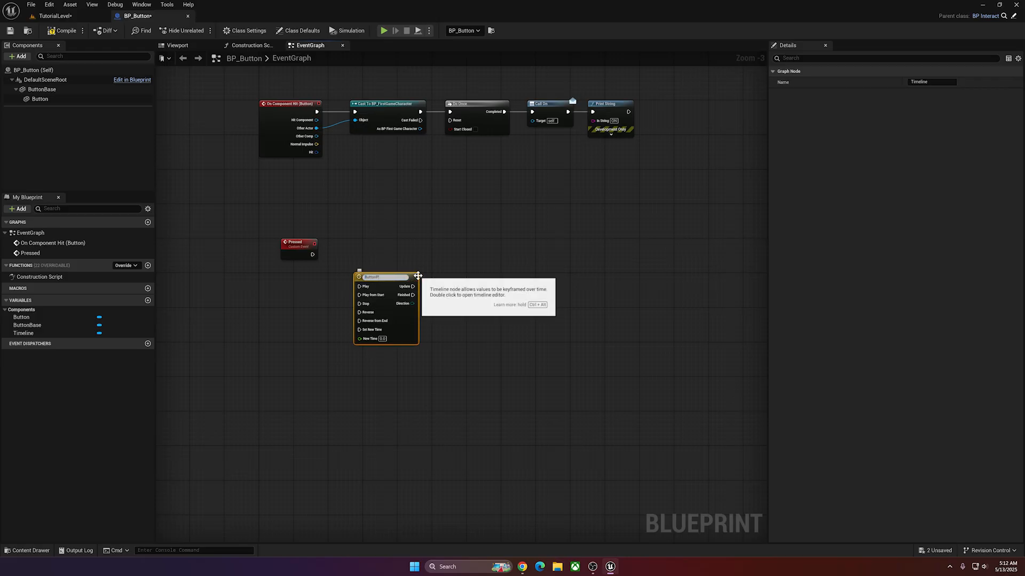
pyautogui.write('ButtonPress')
pyautogui.press('Return')
pyautogui.moveTo(424, 190); pyautogui.dragTo(405, 170, button='right')
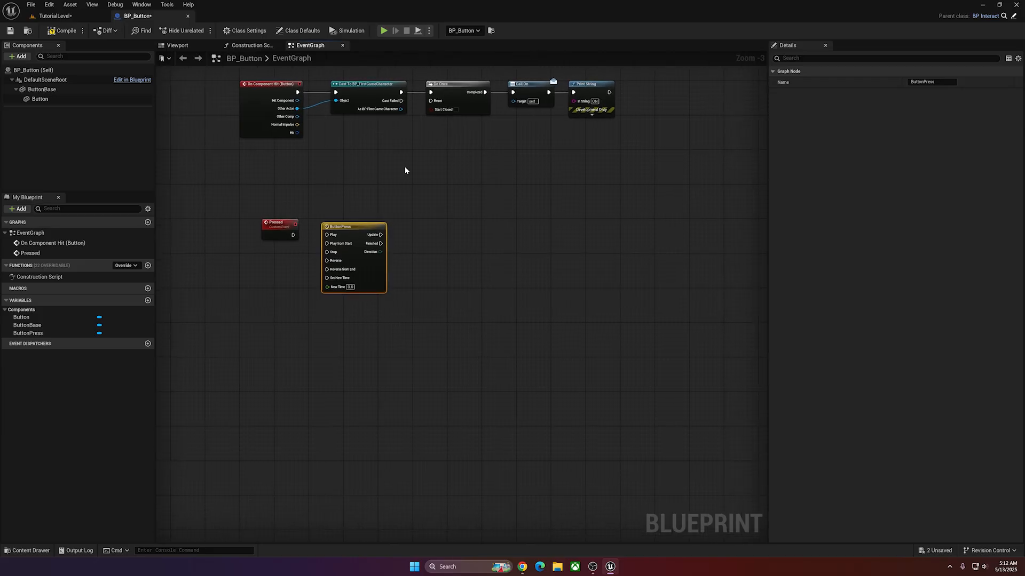
pyautogui.moveTo(373, 227); pyautogui.dragTo(370, 221)
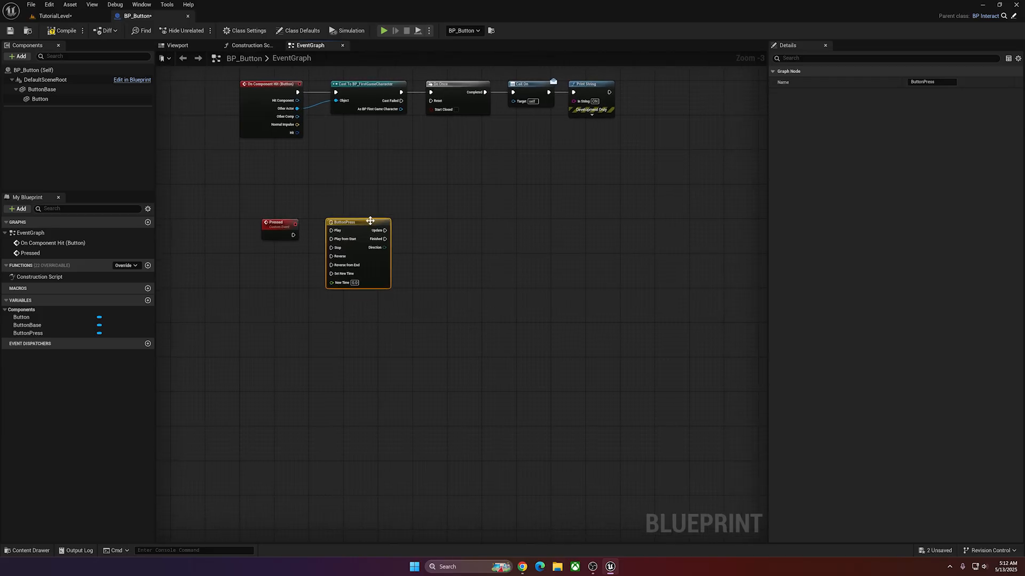
pyautogui.click(441, 293)
# Line up the ButtonPress timeline with the Pressed event and connect Pressed to its Play from Start input.
pyautogui.scroll(3, 434, 277)
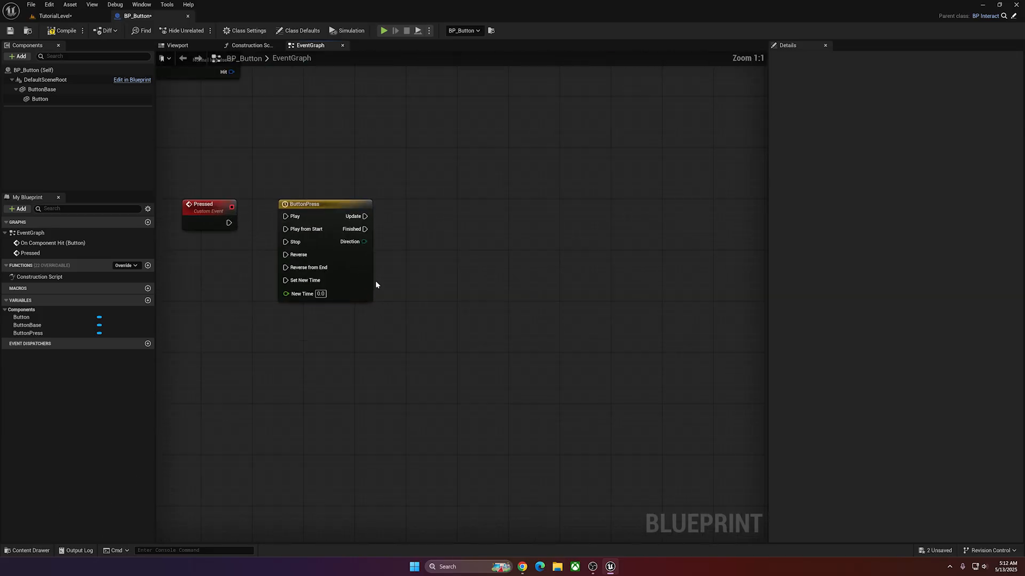
pyautogui.rightClick(417, 275)
pyautogui.click(408, 251)
pyautogui.moveTo(309, 205); pyautogui.dragTo(297, 212)
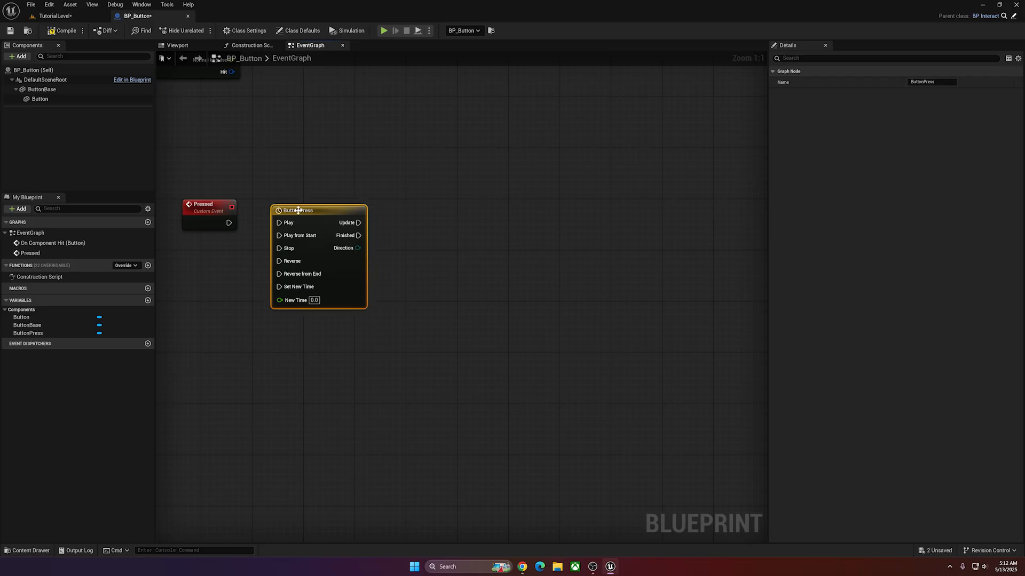
pyautogui.click(297, 211)
pyautogui.click(399, 199)
pyautogui.moveTo(229, 223); pyautogui.dragTo(325, 210)
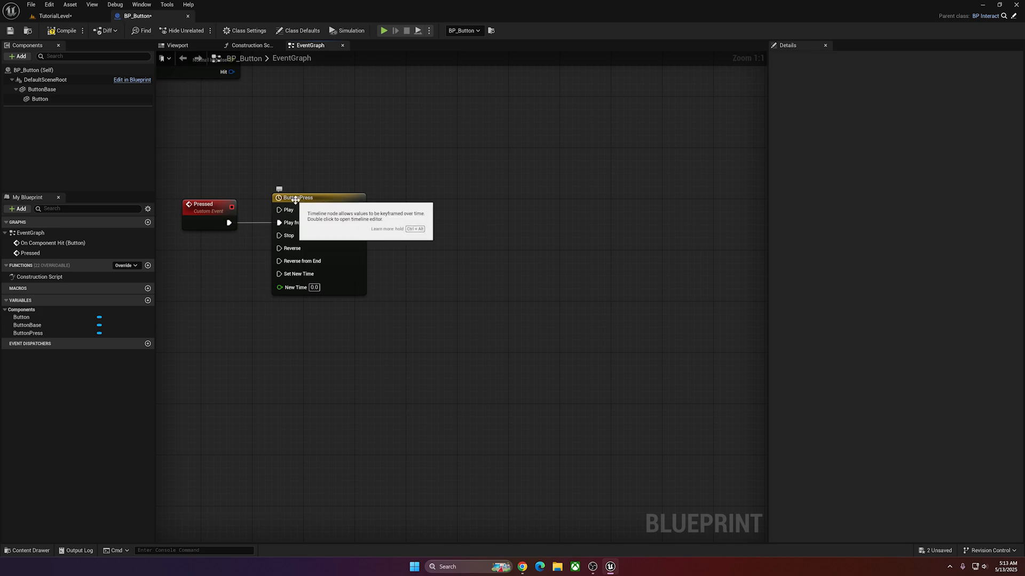
# Open the ButtonPress timeline and add a float track named ZValue.
pyautogui.click(321, 200)
pyautogui.doubleClick(315, 199)
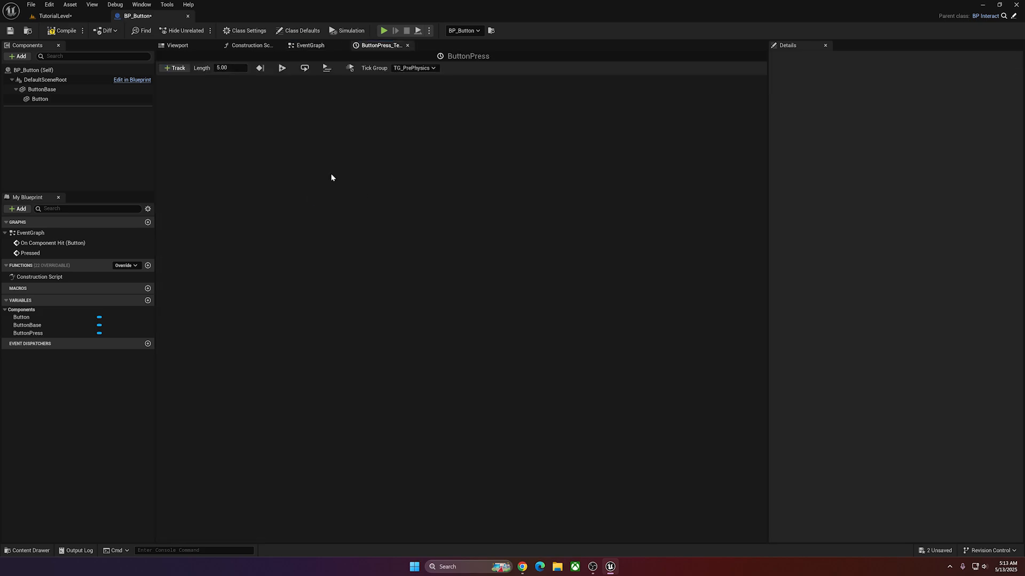
pyautogui.click(176, 68)
pyautogui.click(180, 82)
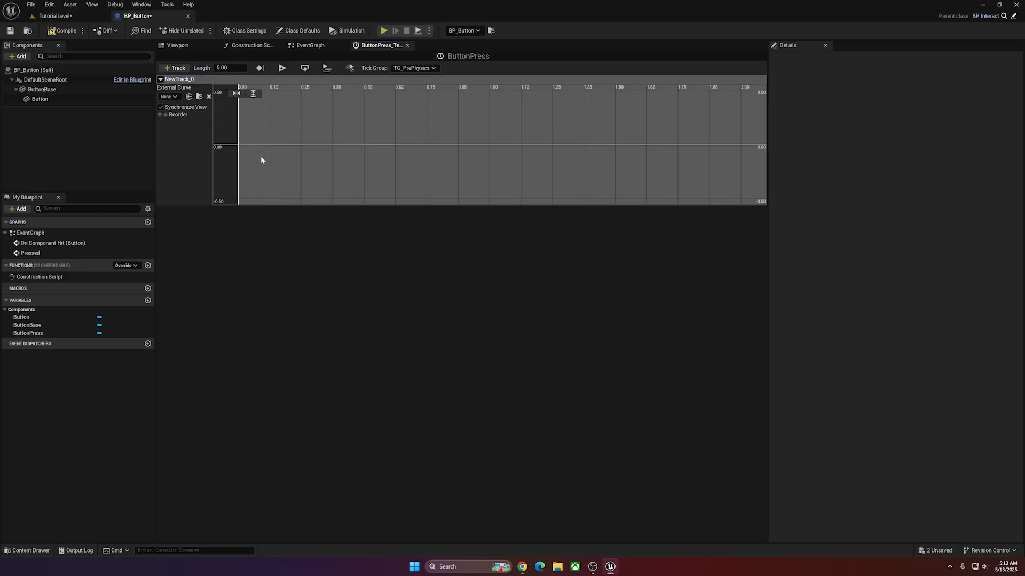
pyautogui.rightClick(182, 80)
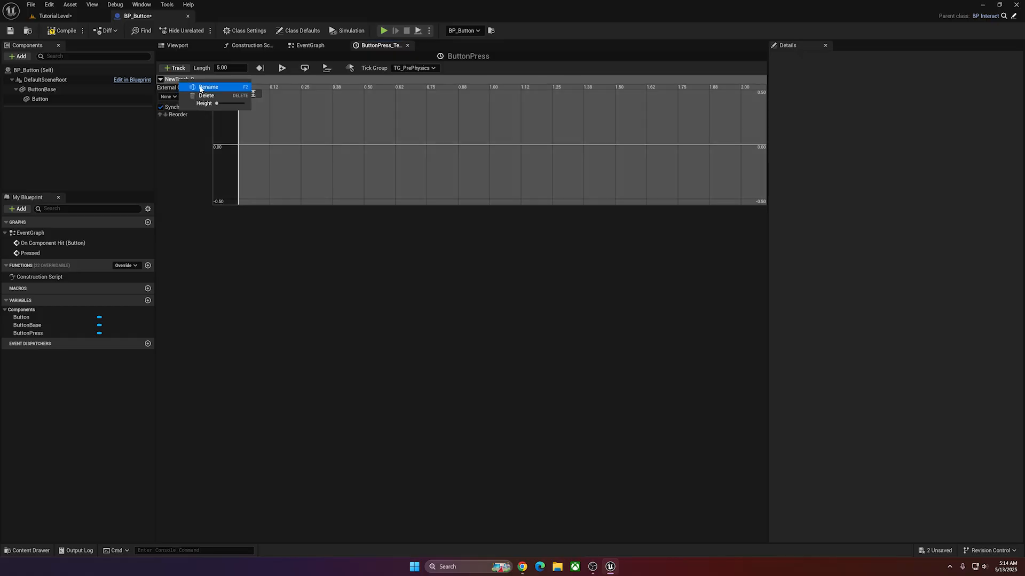
pyautogui.click(201, 87)
pyautogui.write('ZB')
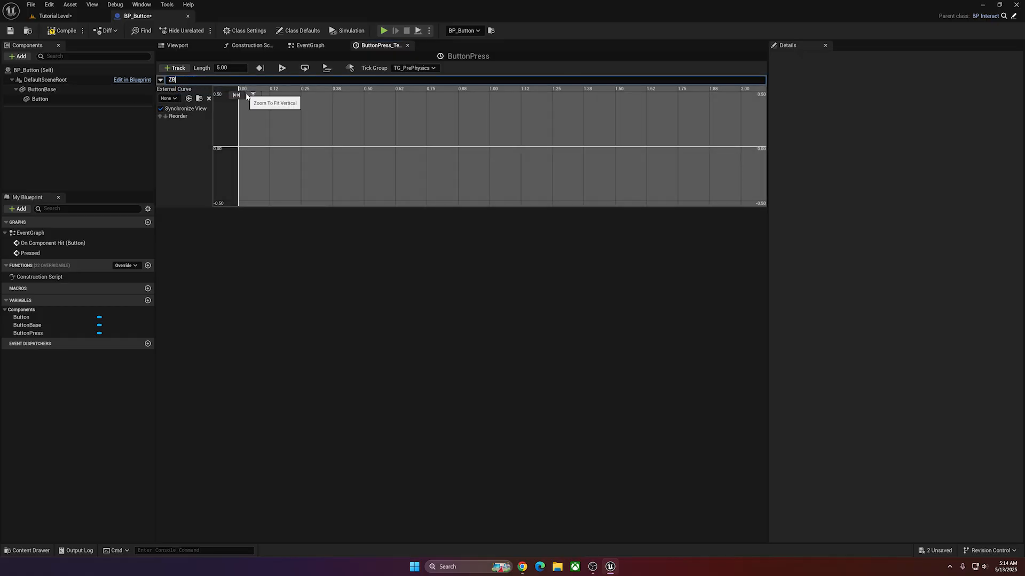
pyautogui.press('BackSpace')
pyautogui.write('Value')
pyautogui.press('Return')
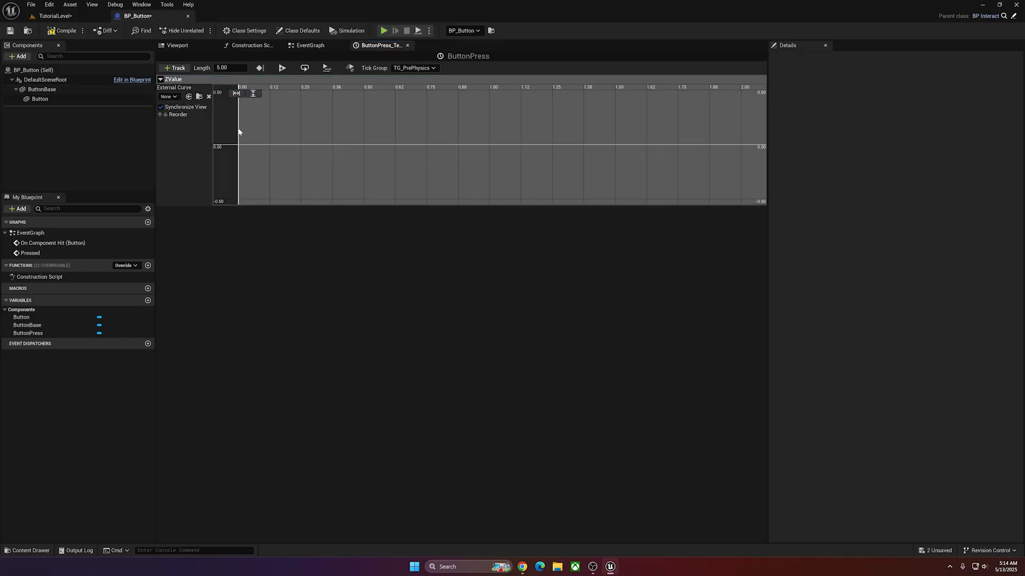
# Set the ButtonPress timeline length to 0.50 and add a ZValue curve key at about time 0.08, value 0.23.
pyautogui.click(235, 67)
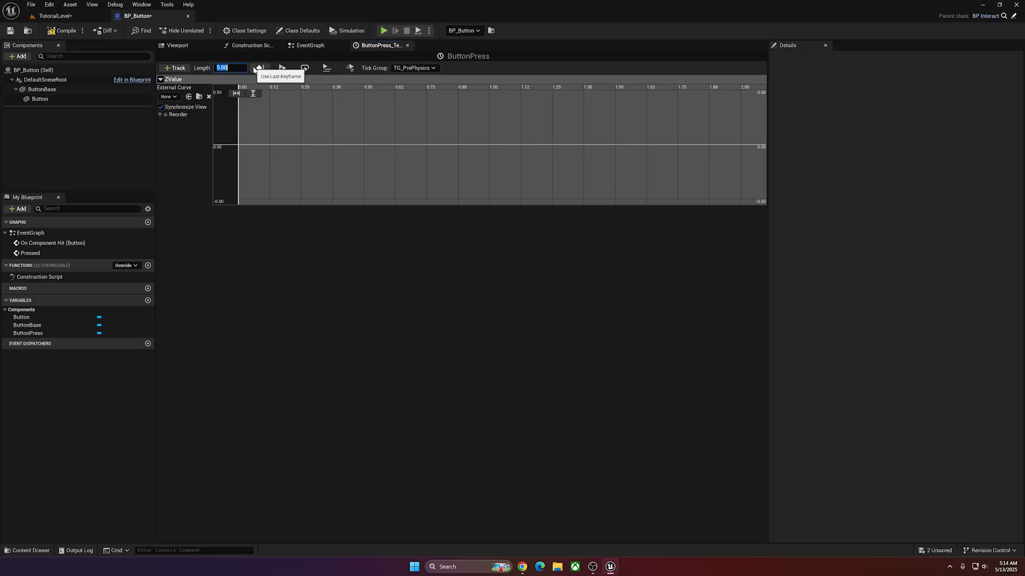
pyautogui.press('Return')
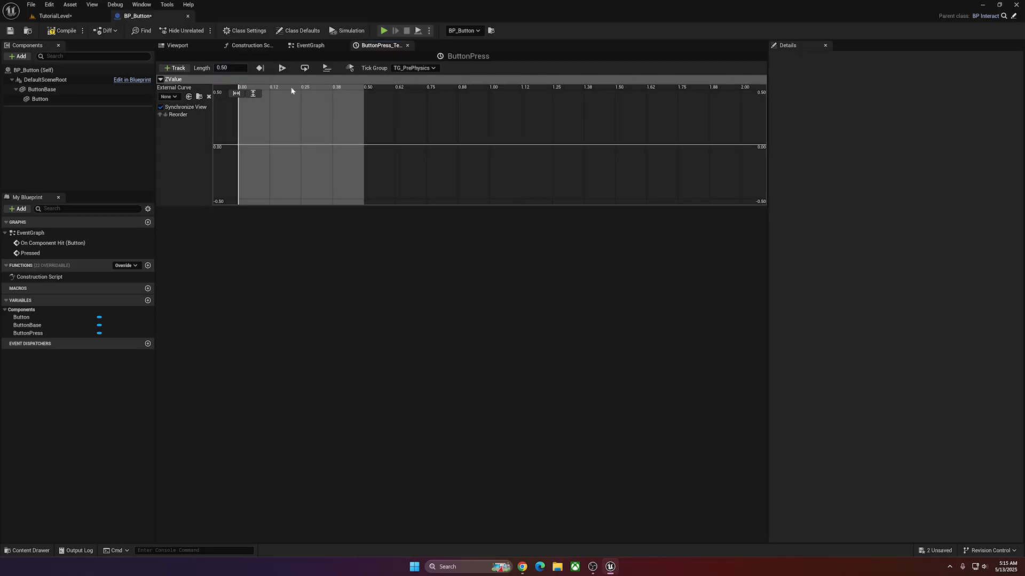
pyautogui.keyDown('shift'); pyautogui.click(260, 119); pyautogui.keyUp('shift')
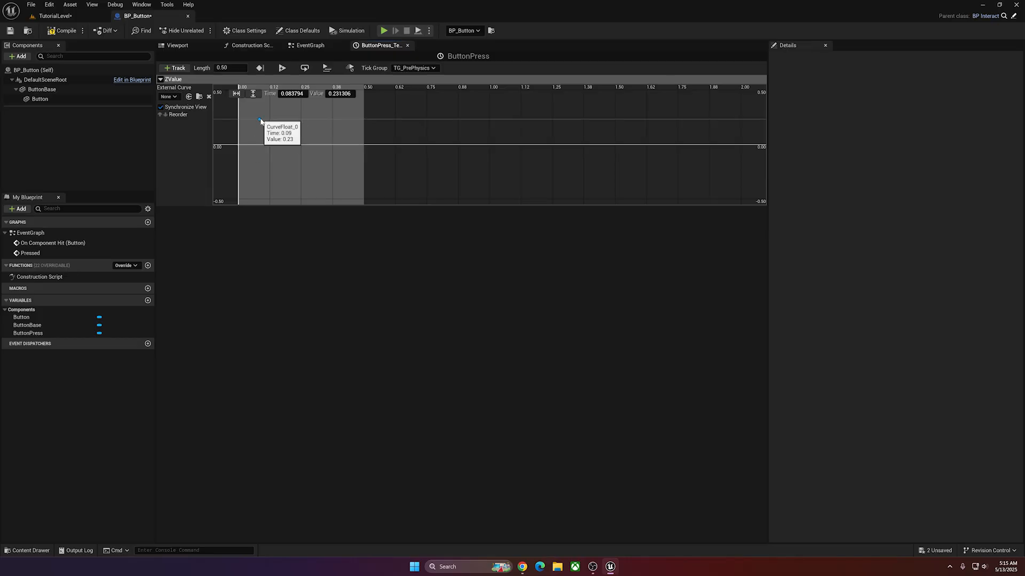
pyautogui.moveTo(445, 175); pyautogui.dragTo(478, 185, button='right')
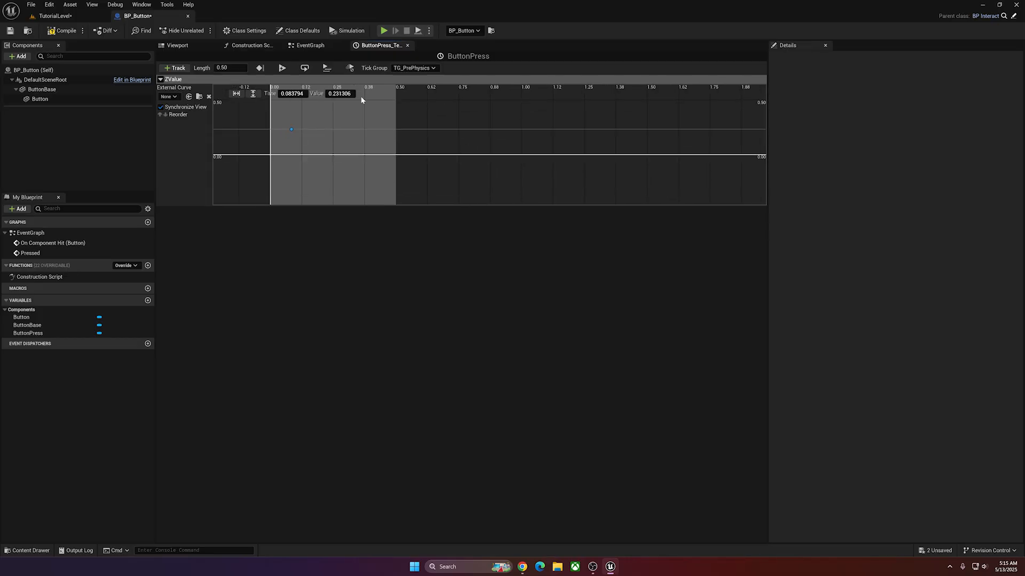
# Set the first ZValue key to time 0 and value 50, matching the Button component's Z location.
pyautogui.click(45, 99)
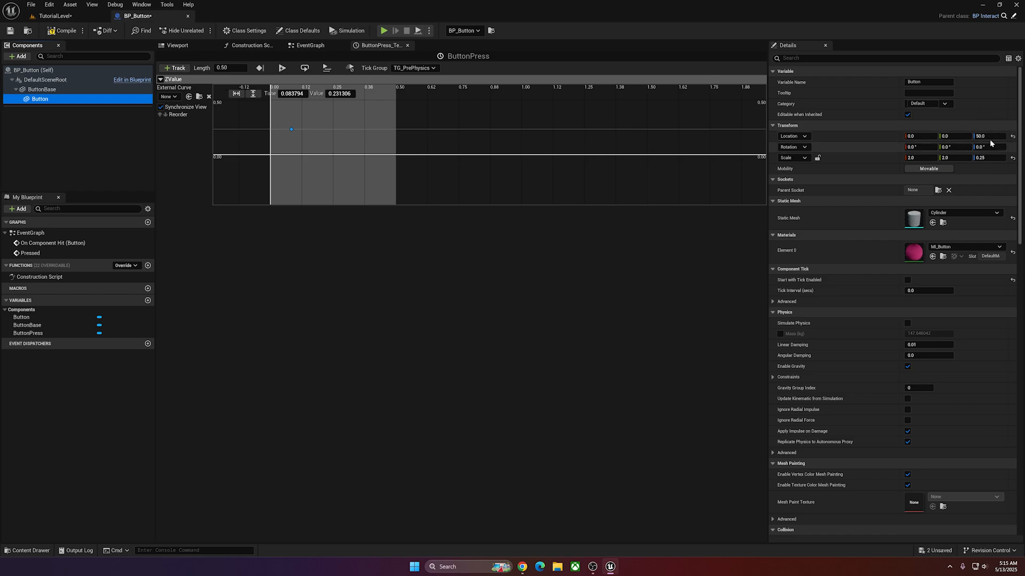
pyautogui.click(291, 129)
pyautogui.write('0')
pyautogui.press('Tab')
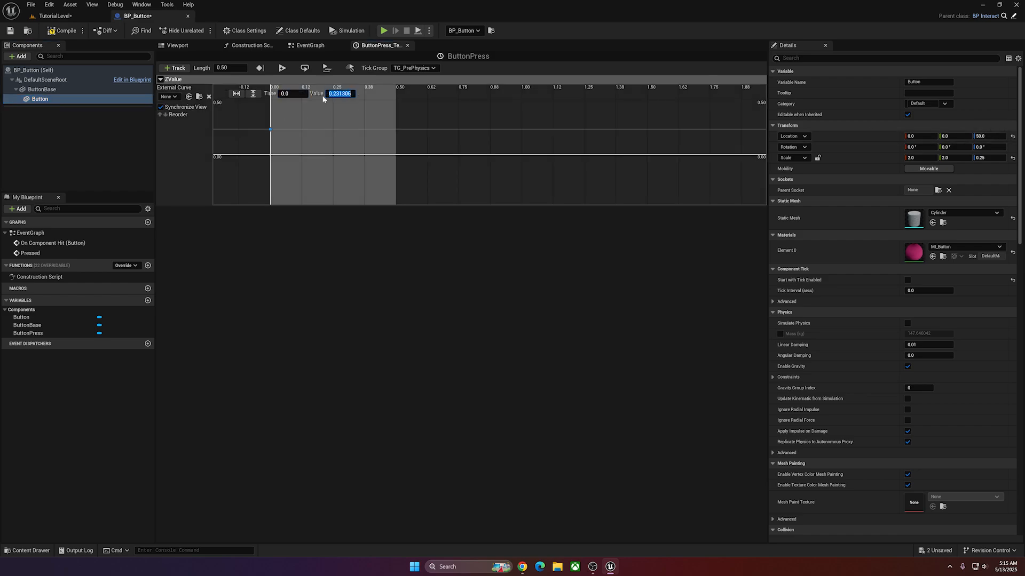
pyautogui.write('50')
pyautogui.press('Return')
# Add a second ZValue curve key at about time 0.15, value 25.4, between the start and the timeline's end.
pyautogui.moveTo(309, 100); pyautogui.dragTo(309, 108, button='right')
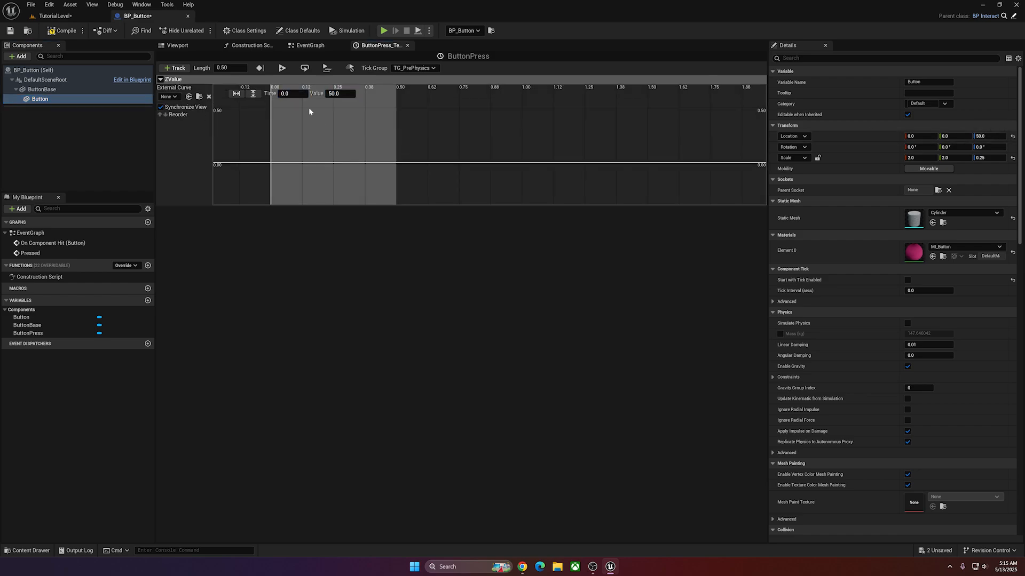
pyautogui.click(253, 95)
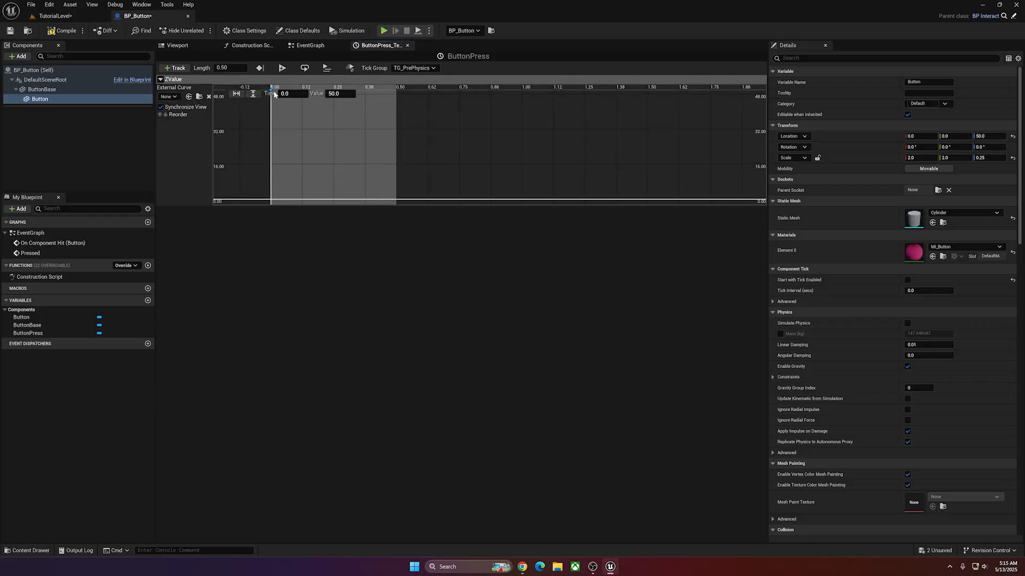
pyautogui.click(237, 95)
pyautogui.scroll(-4, 442, 135)
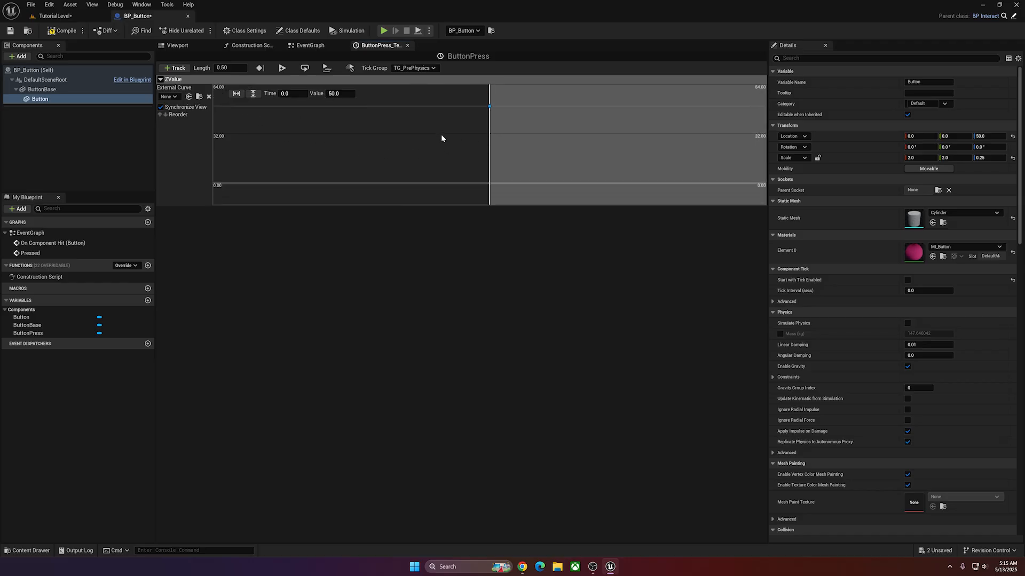
pyautogui.scroll(3, 442, 135)
pyautogui.scroll(-5, 442, 135)
pyautogui.moveTo(601, 133); pyautogui.dragTo(376, 146, button='right')
pyautogui.scroll(-7, 376, 146)
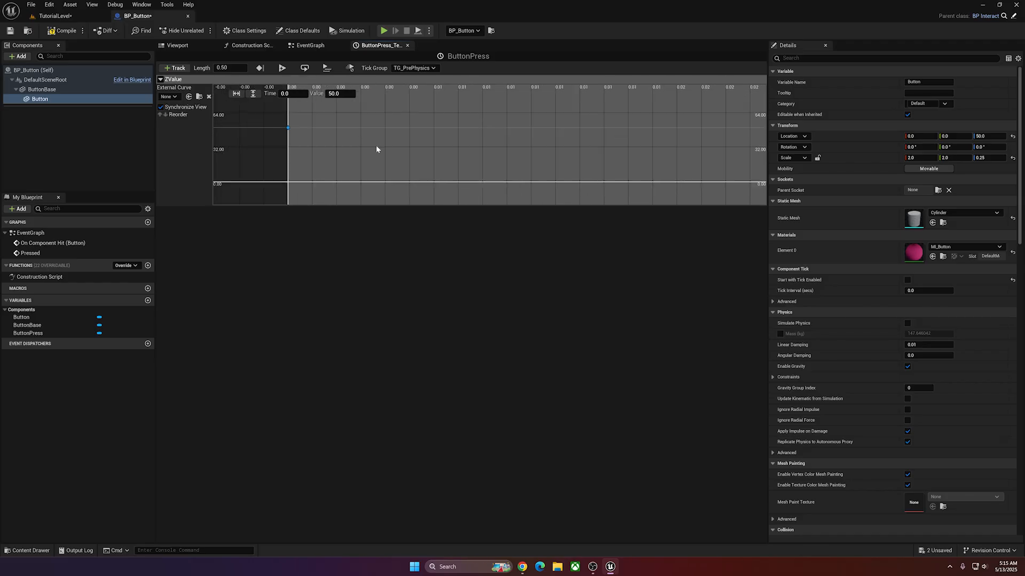
pyautogui.moveTo(447, 142); pyautogui.dragTo(325, 134, button='right')
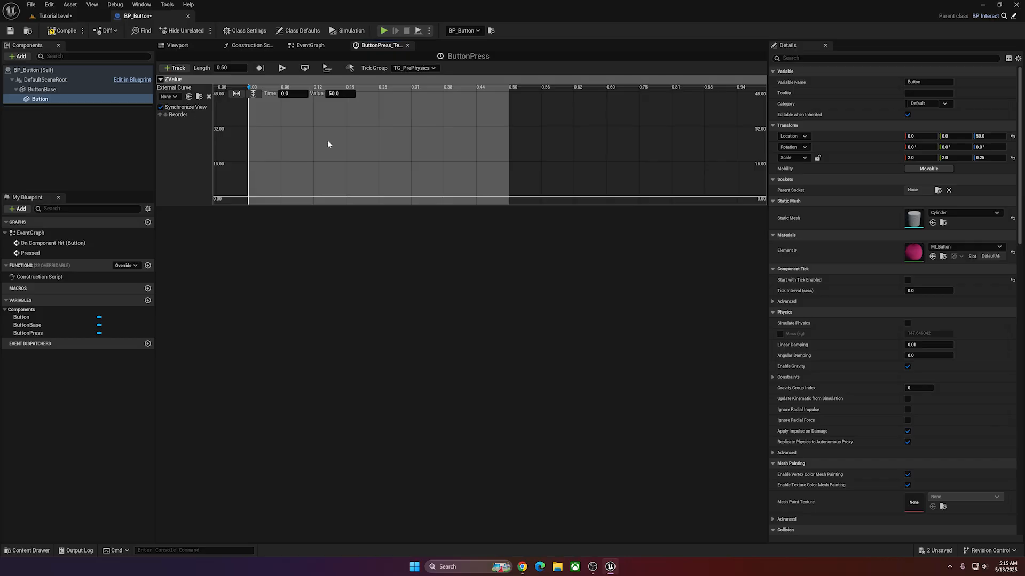
pyautogui.rightClick(328, 139)
pyautogui.click(379, 158)
# Set the second ZValue key to time 0.2 and value 20.
pyautogui.click(291, 94)
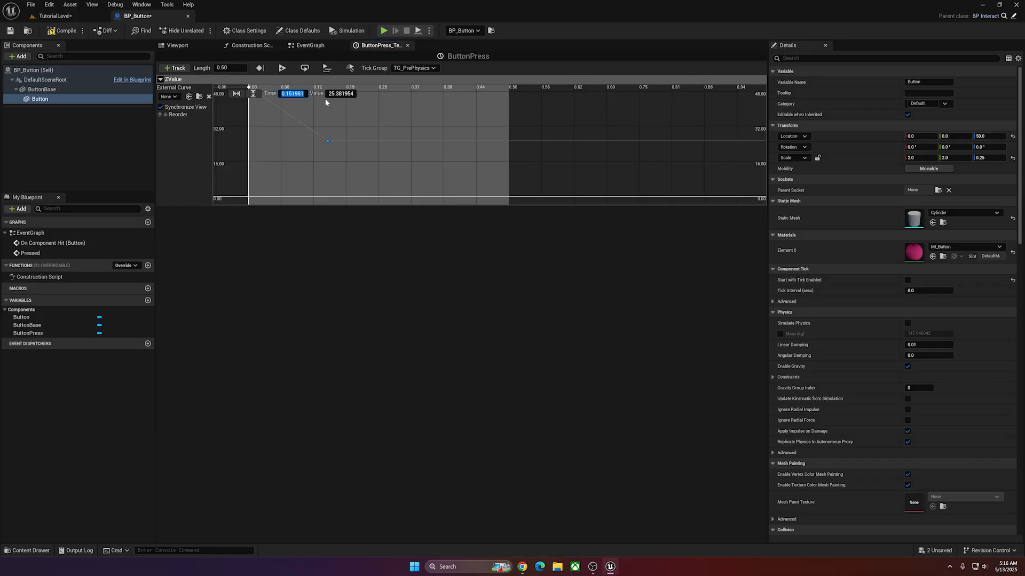
pyautogui.press('BackSpace')
pyautogui.press('Tab')
pyautogui.write('25')
pyautogui.press('Return')
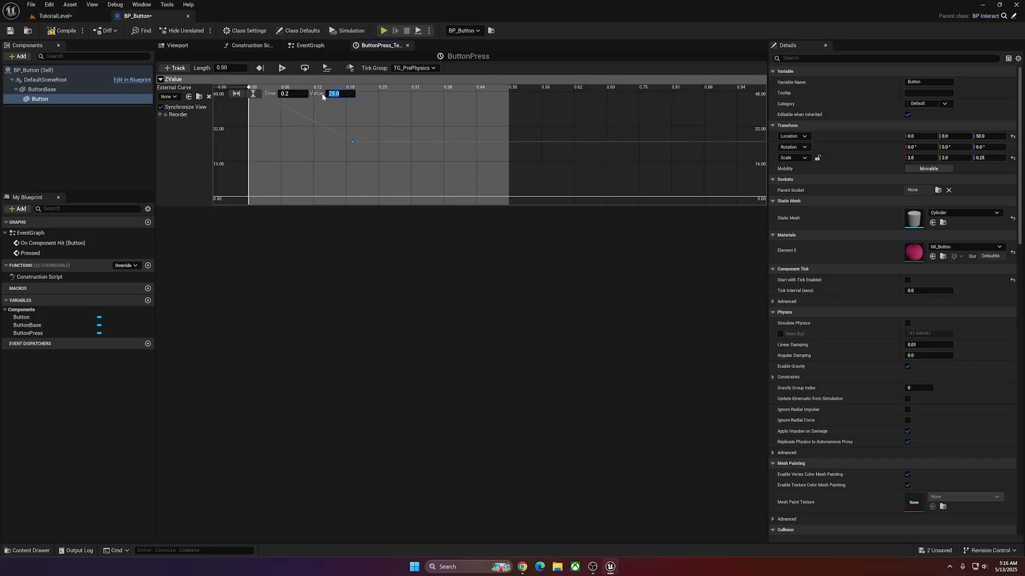
pyautogui.write('20')
pyautogui.press('Return')
# Add a third ZValue key at time 0.5 with value 35.
pyautogui.rightClick(421, 151)
pyautogui.click(464, 158)
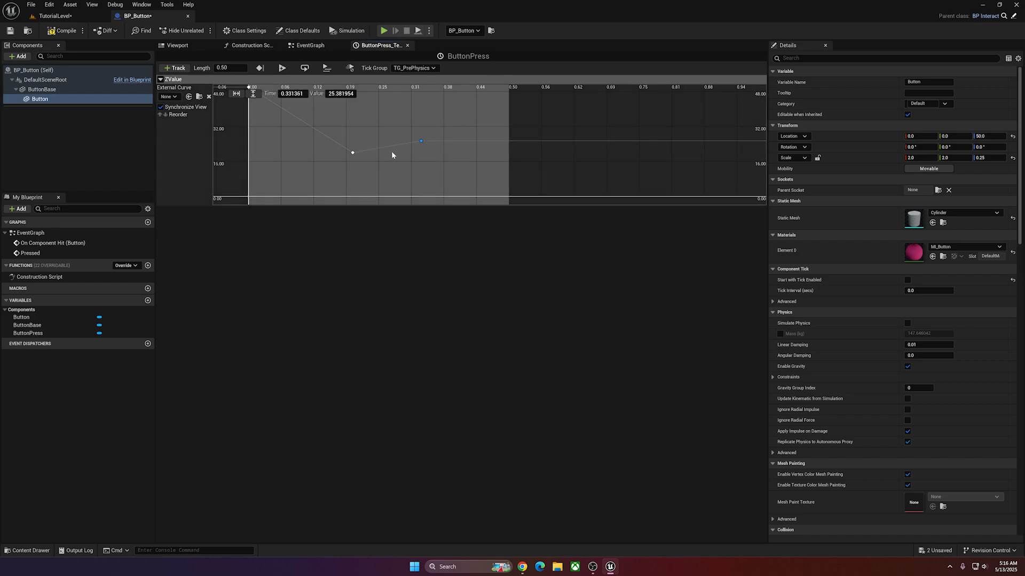
pyautogui.click(300, 94)
pyautogui.write('.5')
pyautogui.press('Tab')
pyautogui.write('35')
pyautogui.press('Return')
# Set the interpolation of all three ZValue keys to Auto.
pyautogui.moveTo(540, 107); pyautogui.dragTo(307, 172)
pyautogui.rightClick(363, 169)
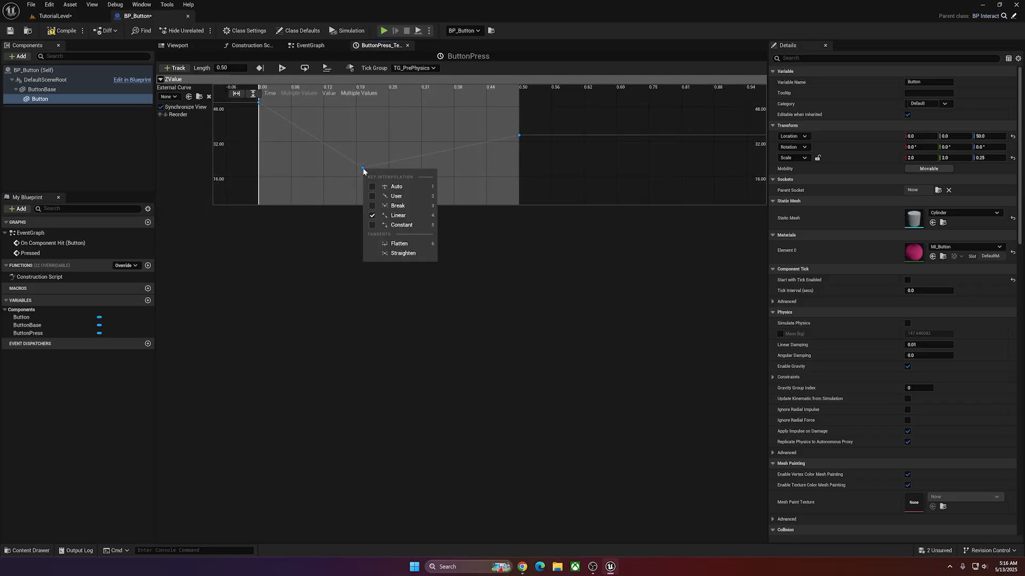
pyautogui.click(402, 179)
# Steepen the tangent of the ZValue key at time 0 so the curve drops faster at the start.
pyautogui.click(279, 106)
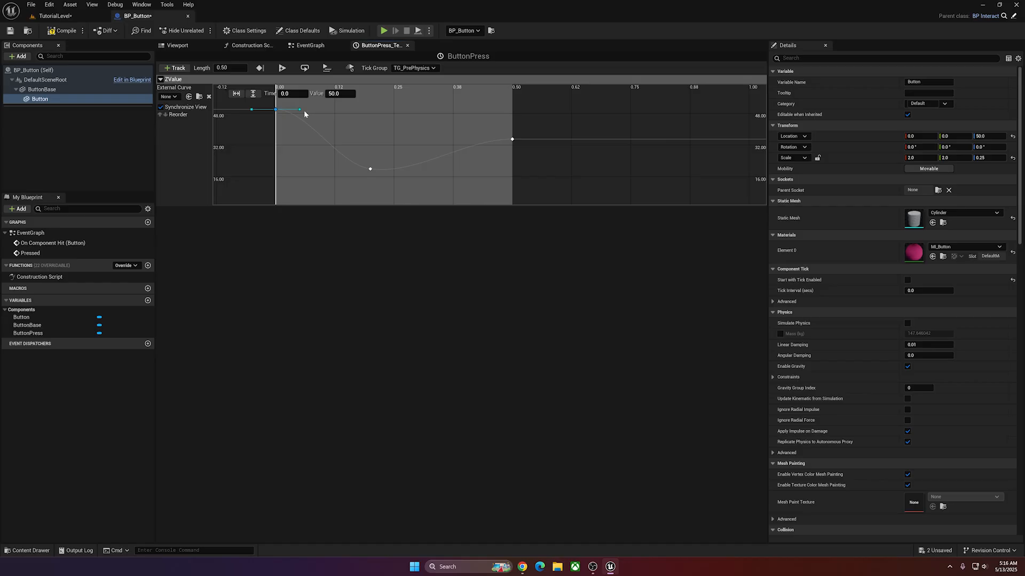
pyautogui.moveTo(300, 112); pyautogui.dragTo(333, 152)
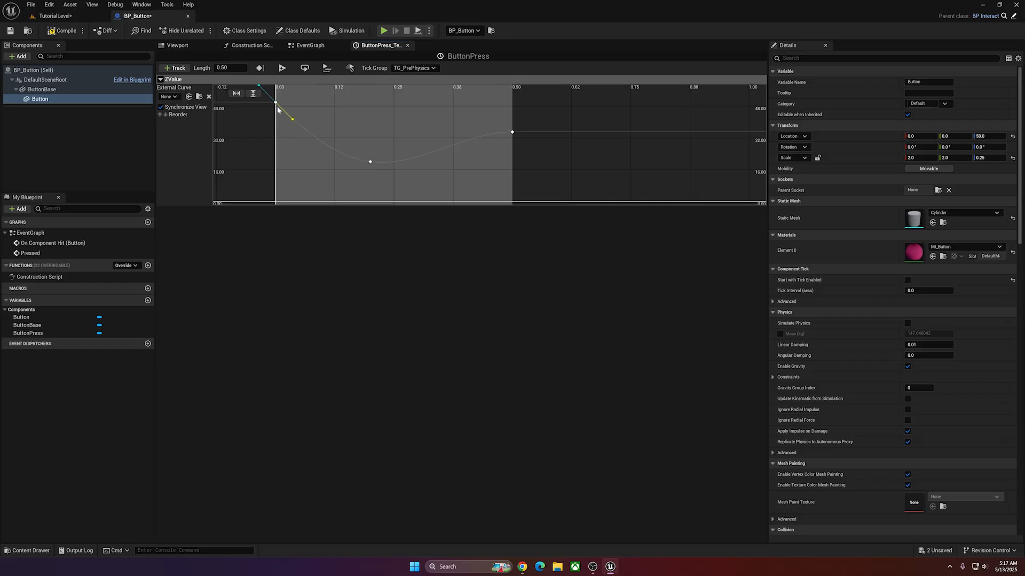
pyautogui.moveTo(293, 120); pyautogui.dragTo(297, 130)
pyautogui.click(370, 161)
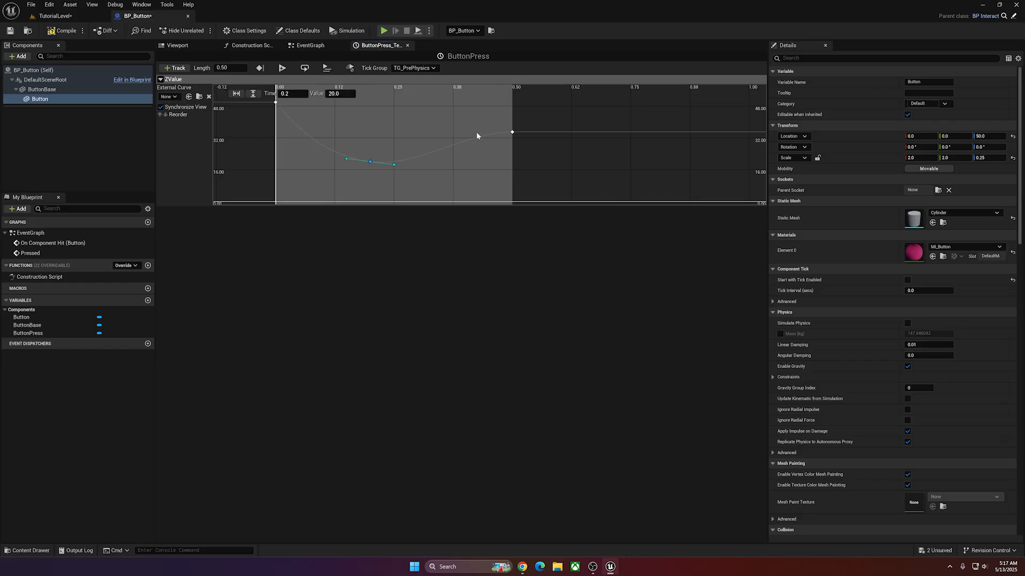
pyautogui.click(513, 135)
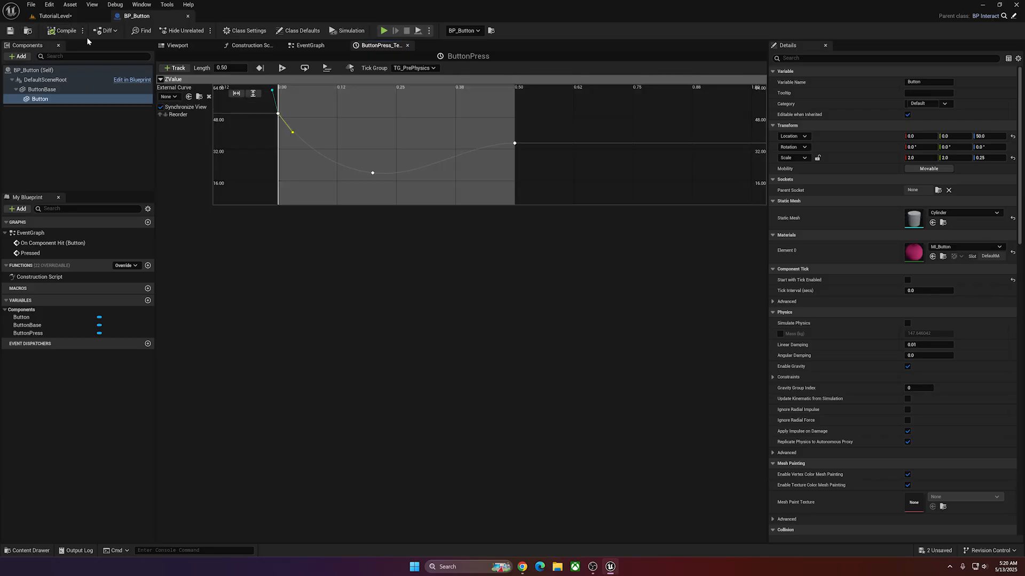
# Add a Button component reference to the event graph and run Set Relative Location on it from the ButtonPress timeline's Update output.
pyautogui.click(303, 46)
pyautogui.moveTo(362, 143); pyautogui.dragTo(416, 159, button='right')
pyautogui.click(39, 100)
pyautogui.moveTo(39, 100); pyautogui.dragTo(427, 154)
pyautogui.moveTo(428, 158); pyautogui.dragTo(355, 162, button='right')
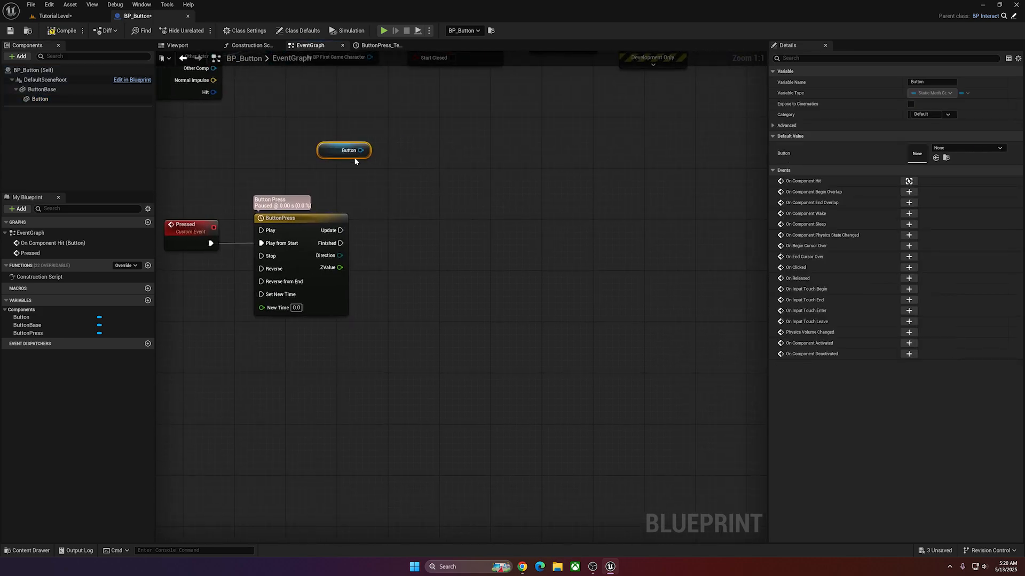
pyautogui.moveTo(334, 163); pyautogui.dragTo(404, 238)
pyautogui.write('se')
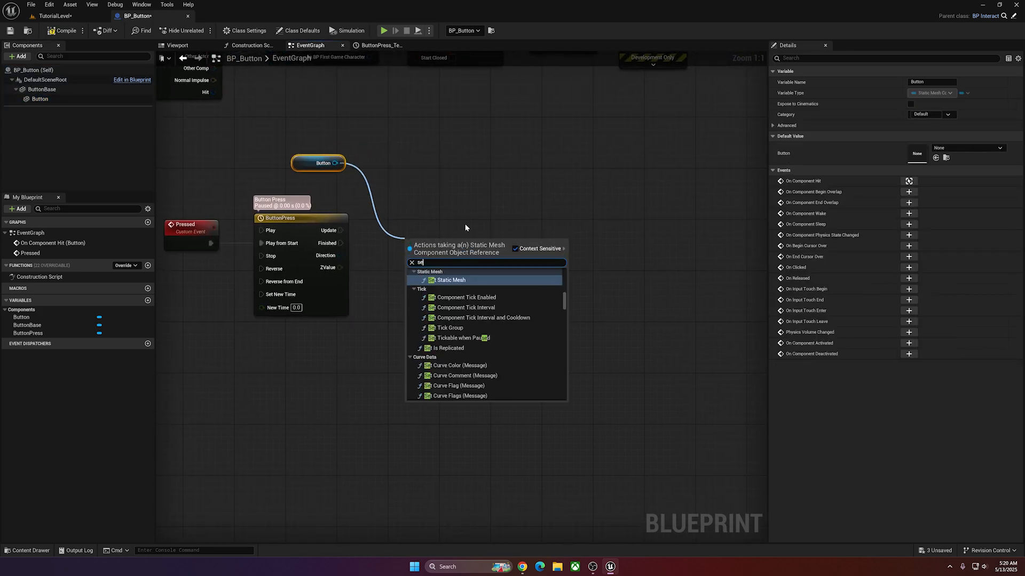
pyautogui.write('t relative loc')
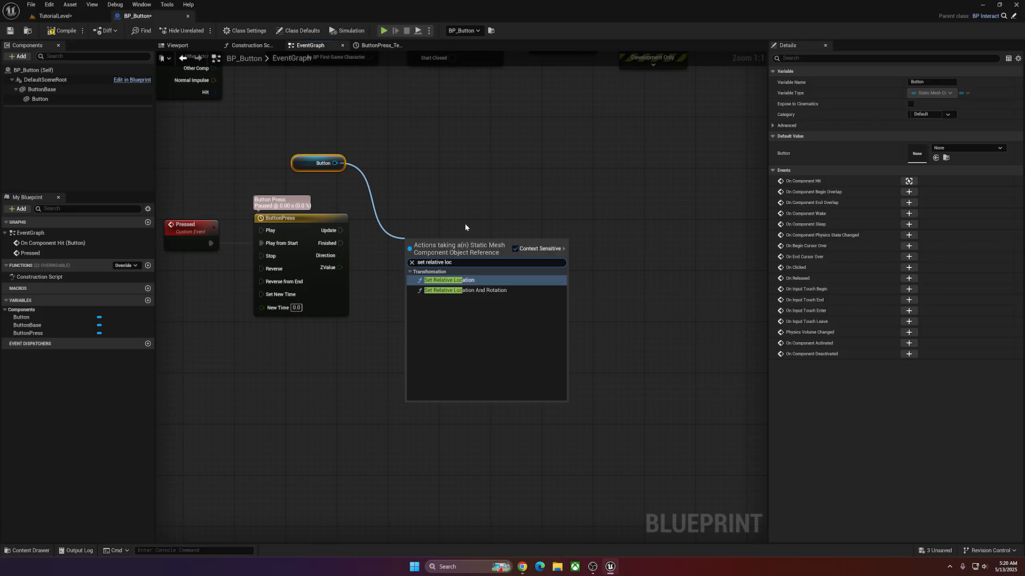
pyautogui.click(472, 284)
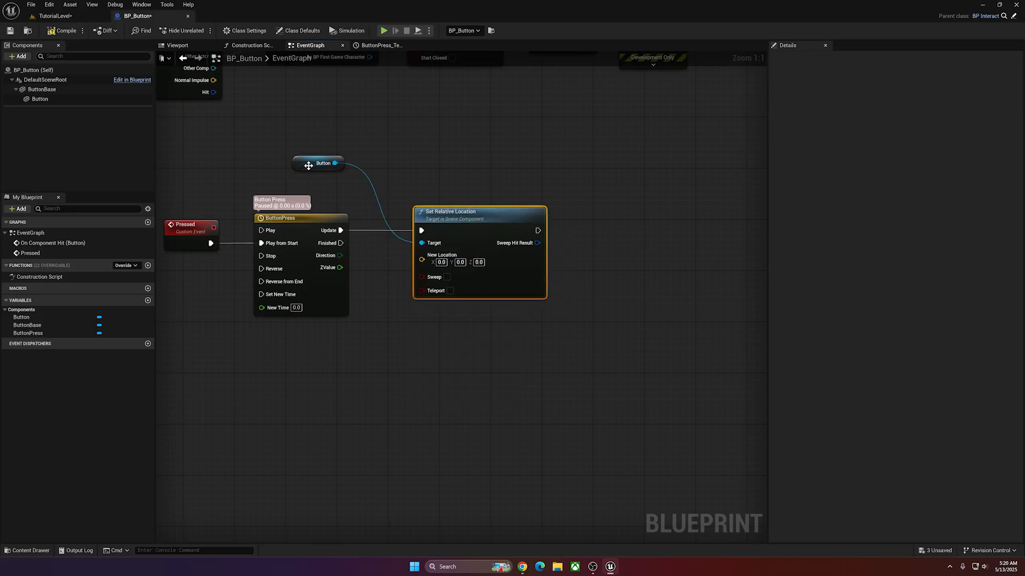
# Split the New Location input of Set Relative Location, connect ZValue to New Location Z, and place the Button reference beneath the node.
pyautogui.moveTo(306, 164); pyautogui.dragTo(426, 315)
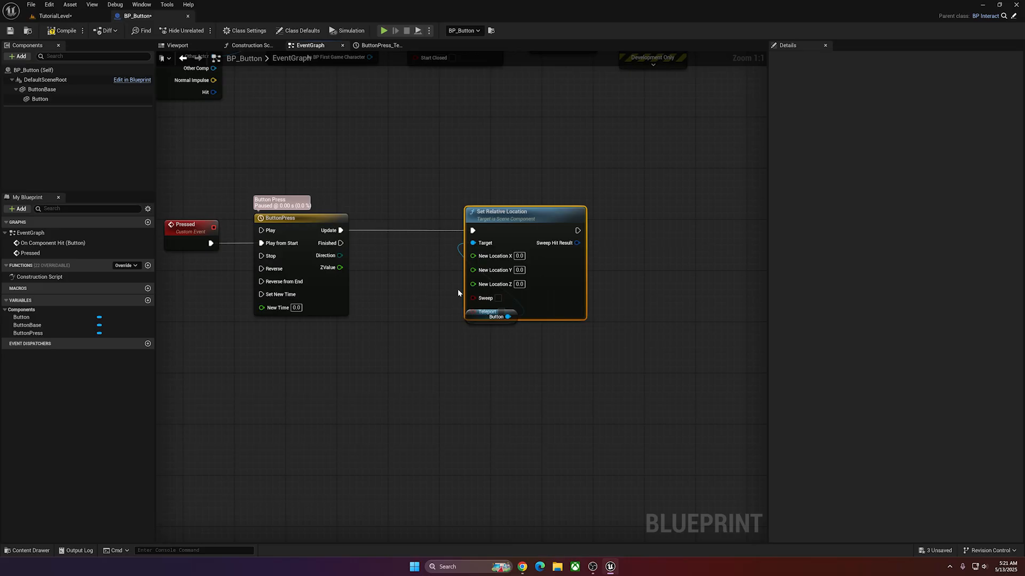
pyautogui.moveTo(339, 267); pyautogui.dragTo(472, 283)
pyautogui.click(421, 213)
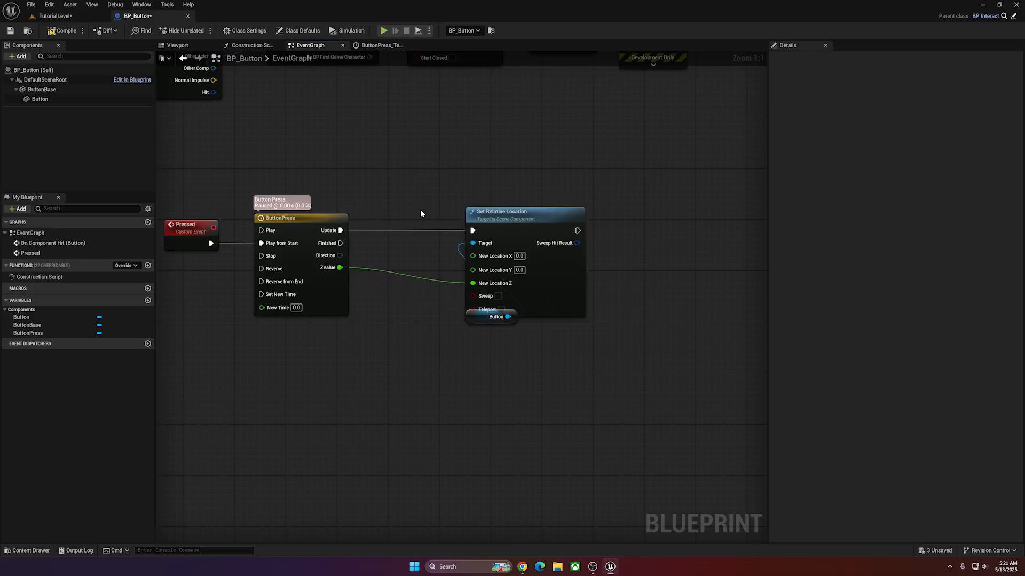
pyautogui.moveTo(474, 319); pyautogui.dragTo(465, 346)
pyautogui.click(290, 361)
# Add a call to Pressed after Print String at the end of the On Component Hit chain.
pyautogui.scroll(-2, 290, 361)
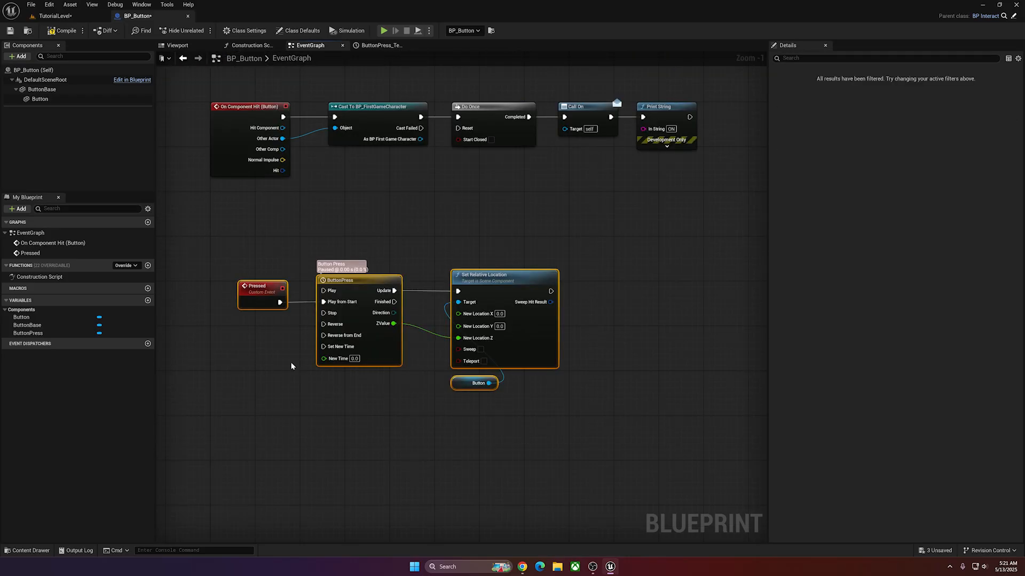
pyautogui.moveTo(441, 246); pyautogui.dragTo(373, 272, button='right')
pyautogui.scroll(-1, 598, 209)
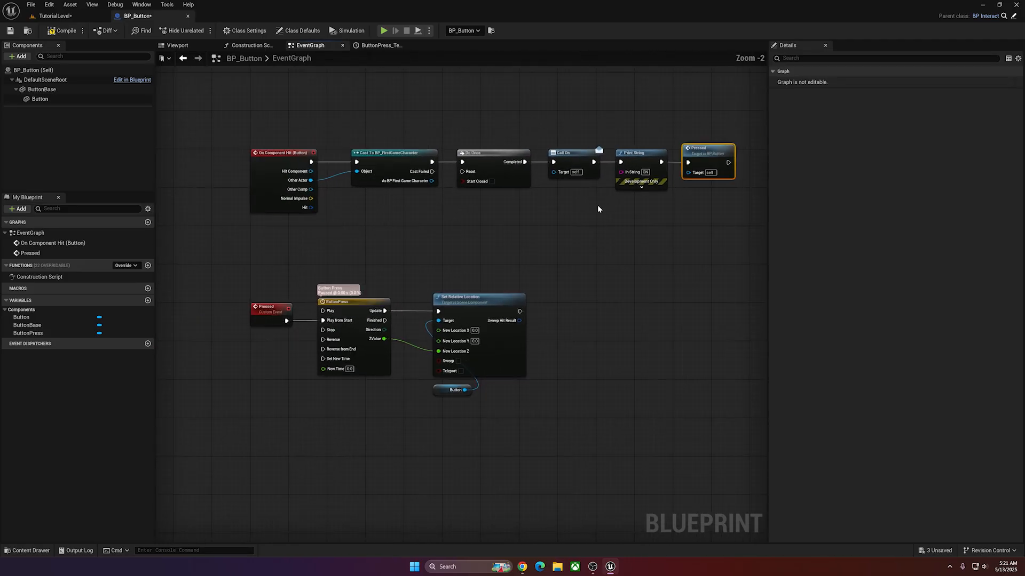
# Play TutorialLevel and run the character onto both buttons to test the press animation, and stop the session.
pyautogui.click(46, 19)
pyautogui.hotkey('alt', 'p')
pyautogui.press('w')
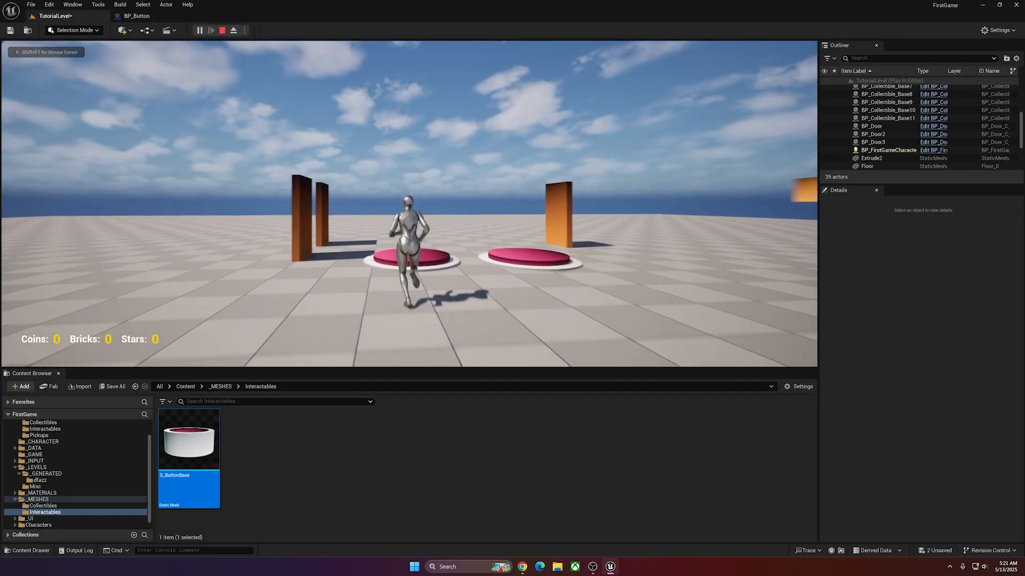
pyautogui.press('s')
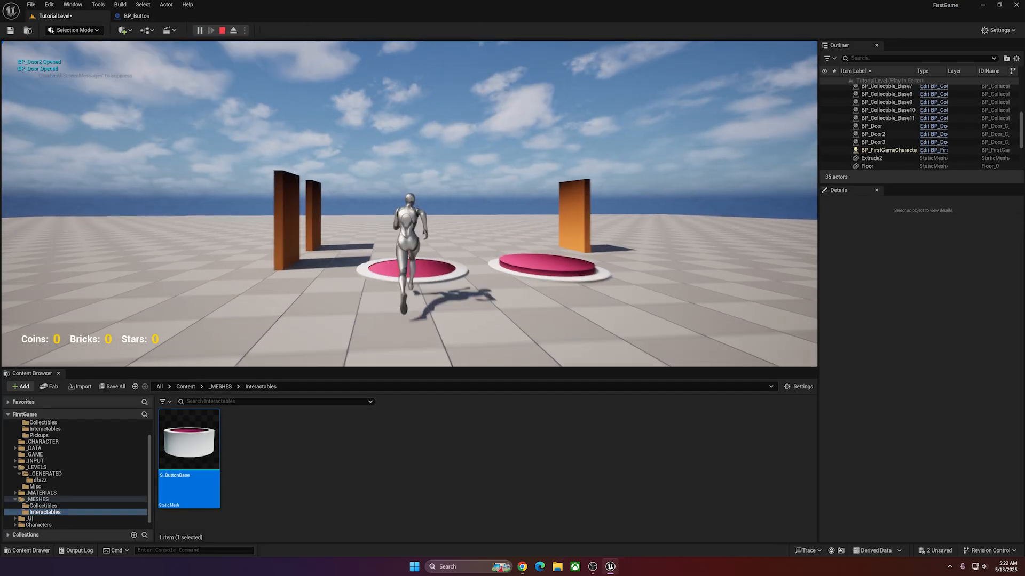
pyautogui.press('w')
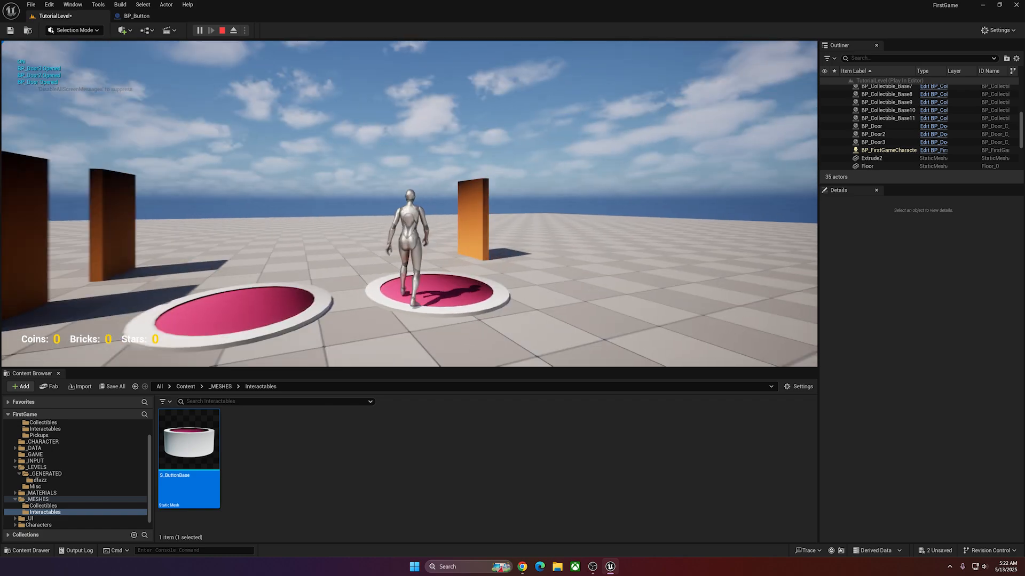
pyautogui.press('Escape')
# Raise BP_Button and BP_Button2 together to a Z location of 15.
pyautogui.click(286, 211)
pyautogui.keyDown('ctrl'); pyautogui.click(424, 202); pyautogui.keyUp('ctrl')
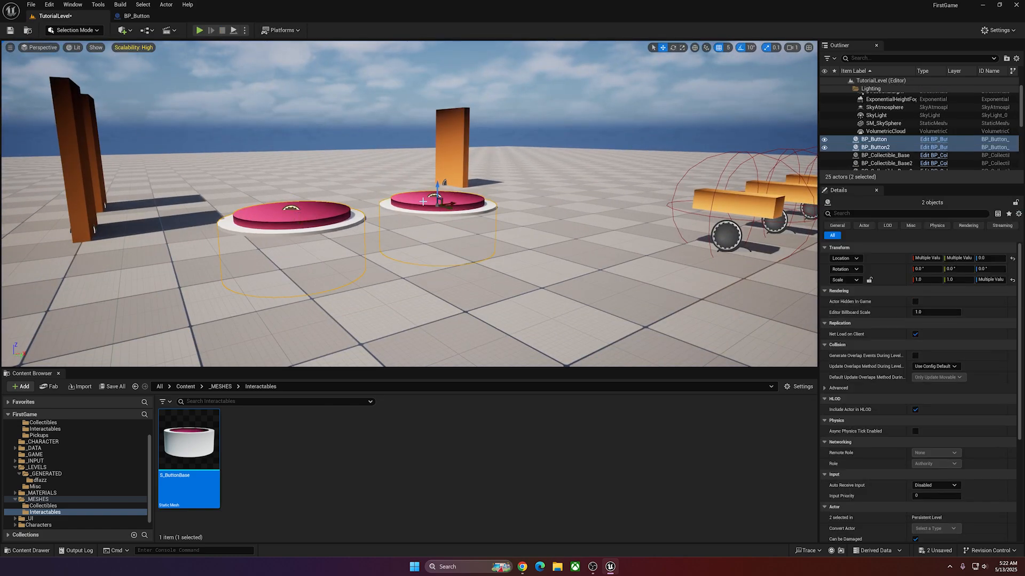
pyautogui.moveTo(437, 188); pyautogui.dragTo(442, 176)
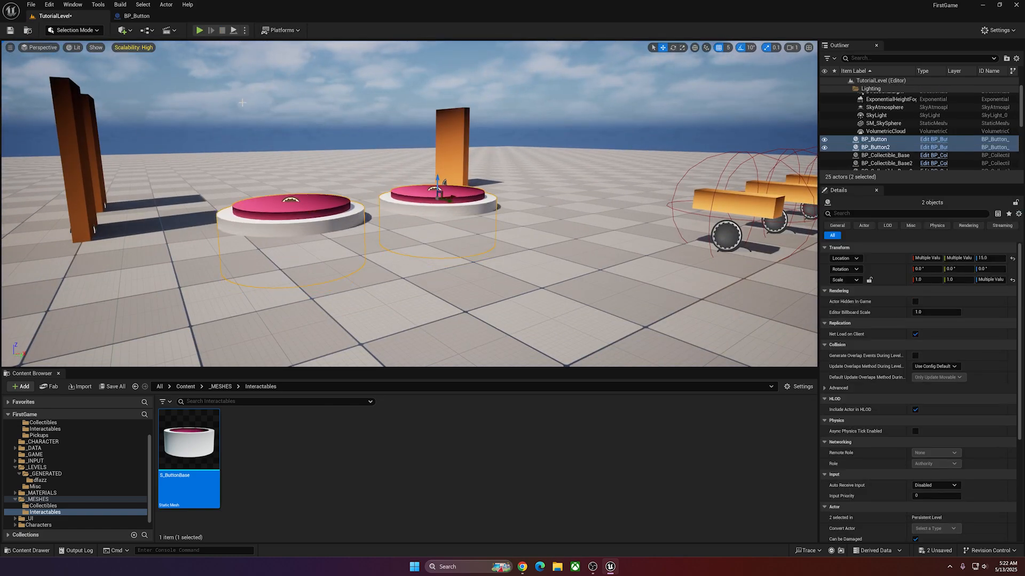
# Play the level again and run onto the raised buttons to check how they sink.
pyautogui.hotkey('alt', 'p')
pyautogui.press('w')
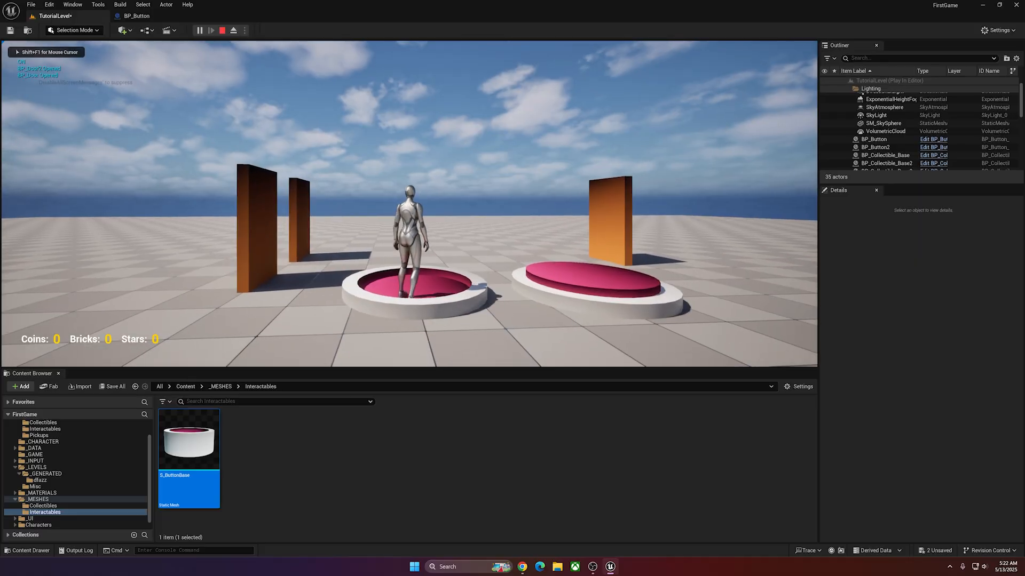
pyautogui.press('w')
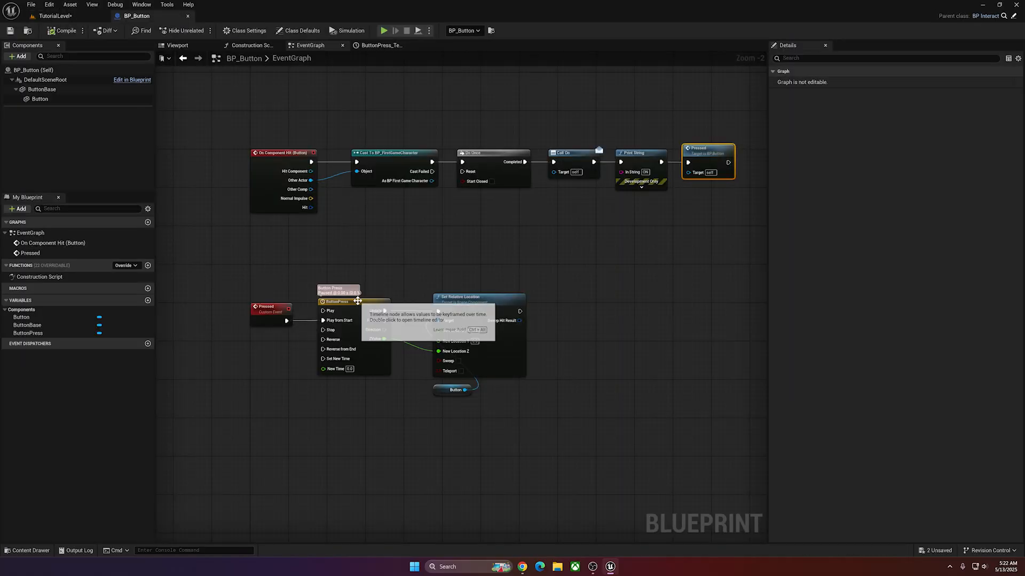
# In the ButtonPress timeline, set the first ZValue key to Linear interpolation and adjust the tangent of the key at time 0.2.
pyautogui.doubleClick(358, 301)
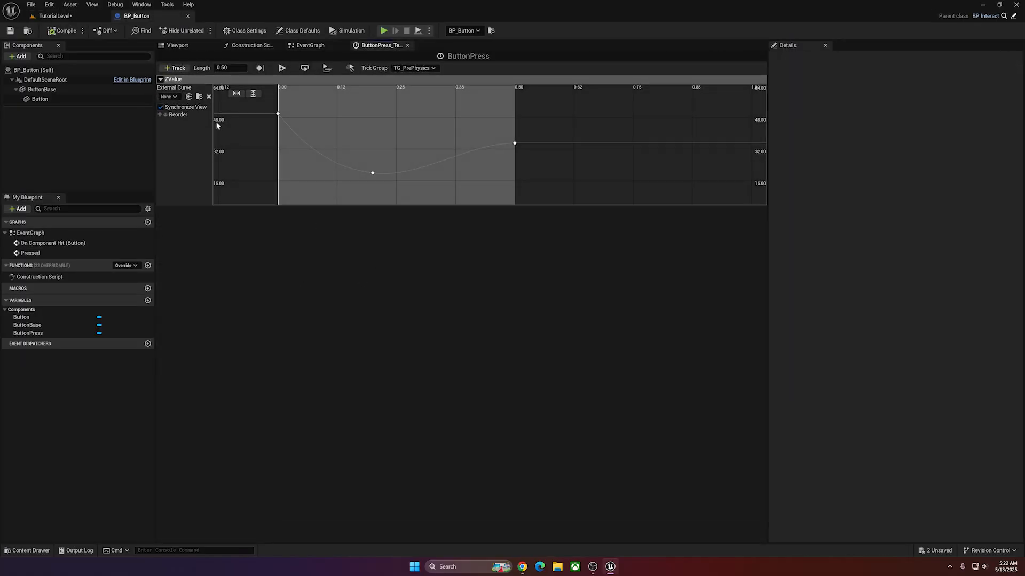
pyautogui.rightClick(277, 114)
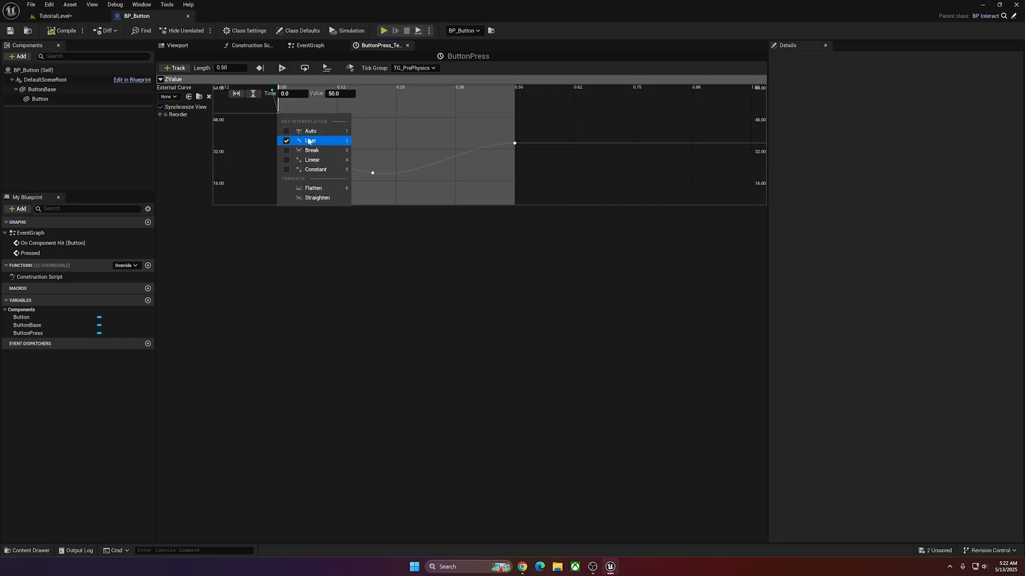
pyautogui.click(316, 164)
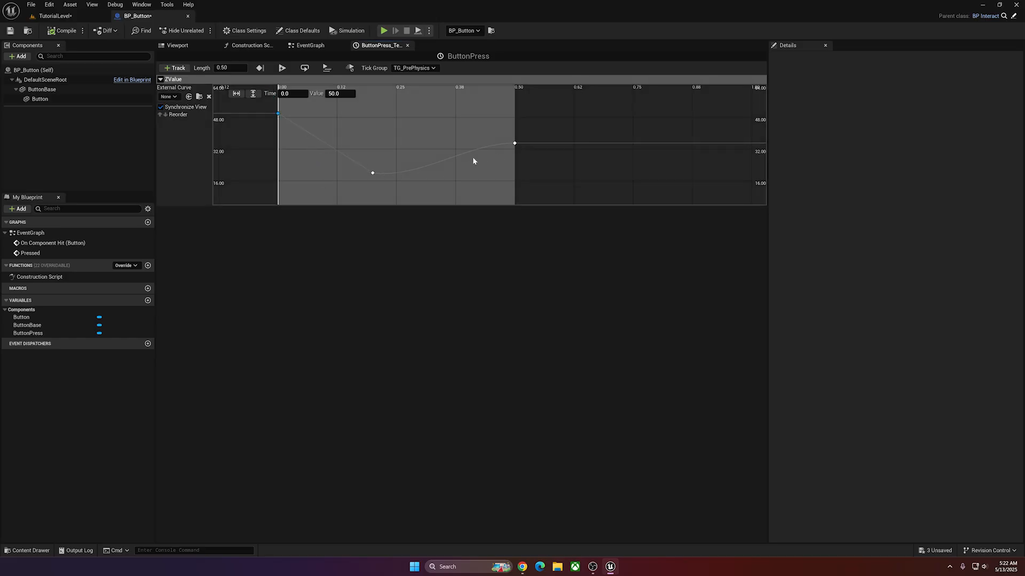
pyautogui.click(373, 173)
pyautogui.moveTo(348, 176)
pyautogui.mouseDown()
pyautogui.moveTo(325, 172)
pyautogui.moveTo(354, 158)
pyautogui.mouseUp()
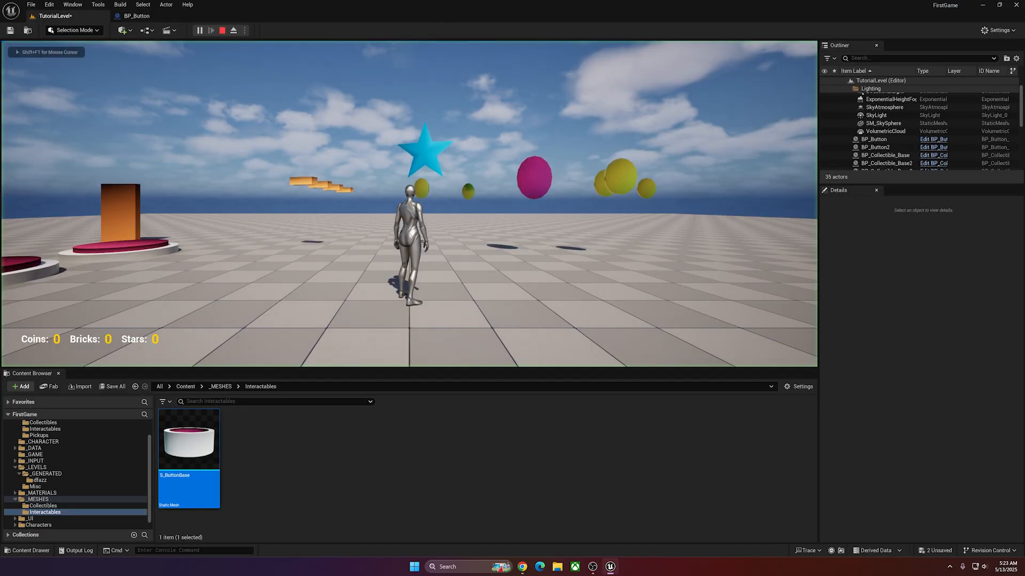
# Run the character across the buttons in a play session to test the revised ZValue curve.
pyautogui.press('w')
pyautogui.press('w')
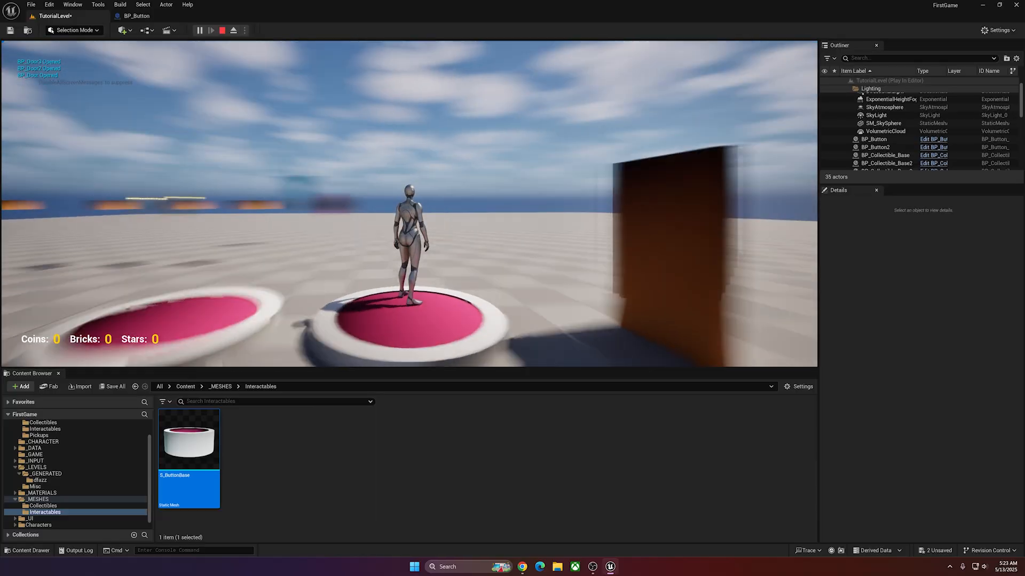
# Keep playing the level, standing on and running back toward both buttons to inspect their sinking motion.
pyautogui.press('w')
pyautogui.press('w')
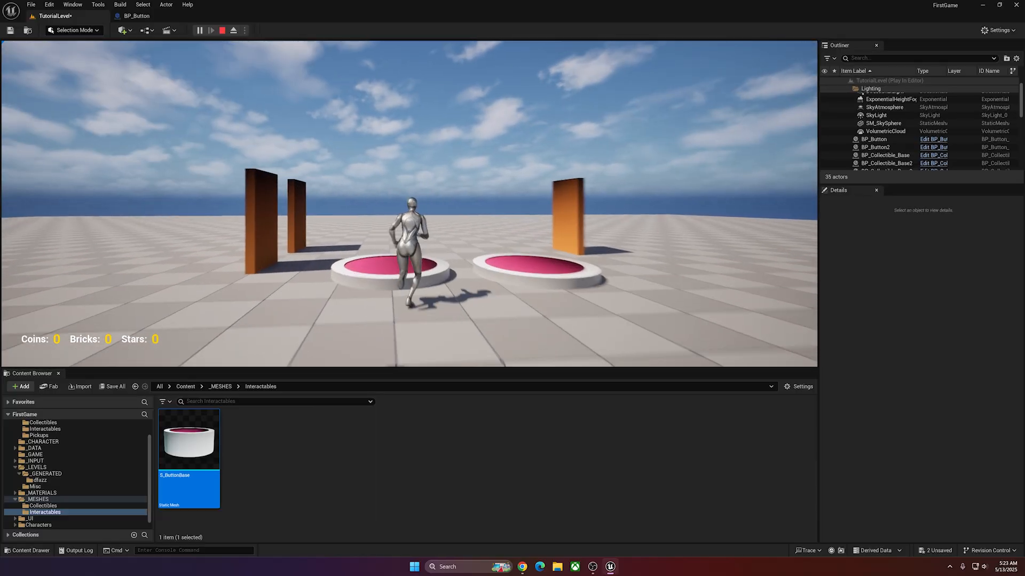
pyautogui.press('w')
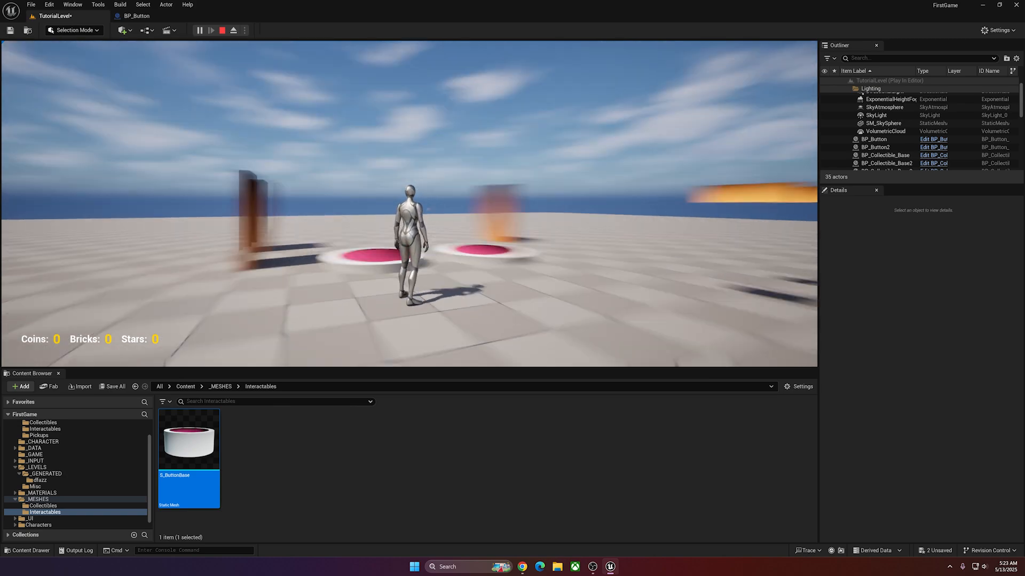
pyautogui.press('w')
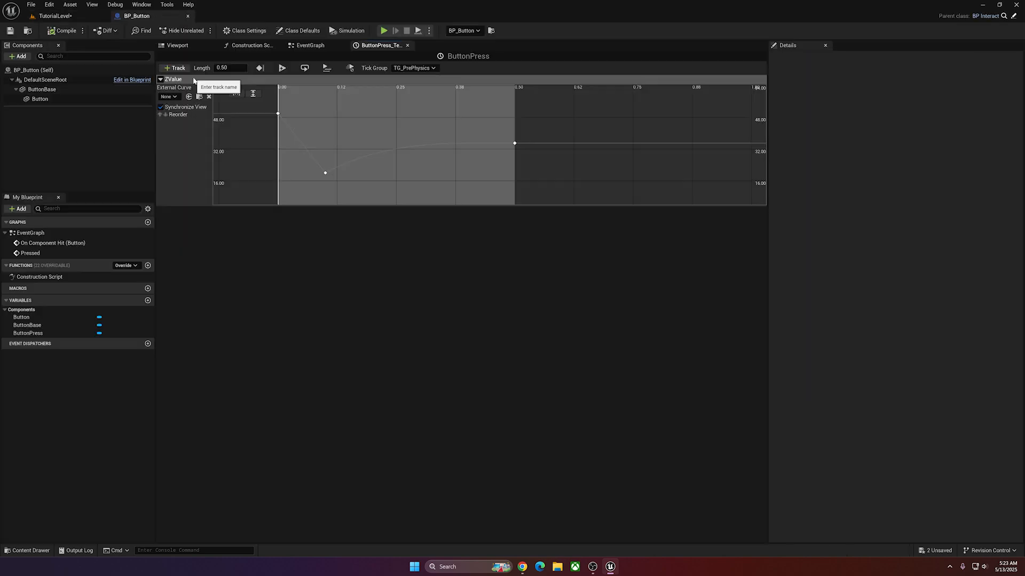
# Rename the ButtonPress timeline's ZValue track as ZValue-Press.
pyautogui.rightClick(172, 81)
pyautogui.click(199, 87)
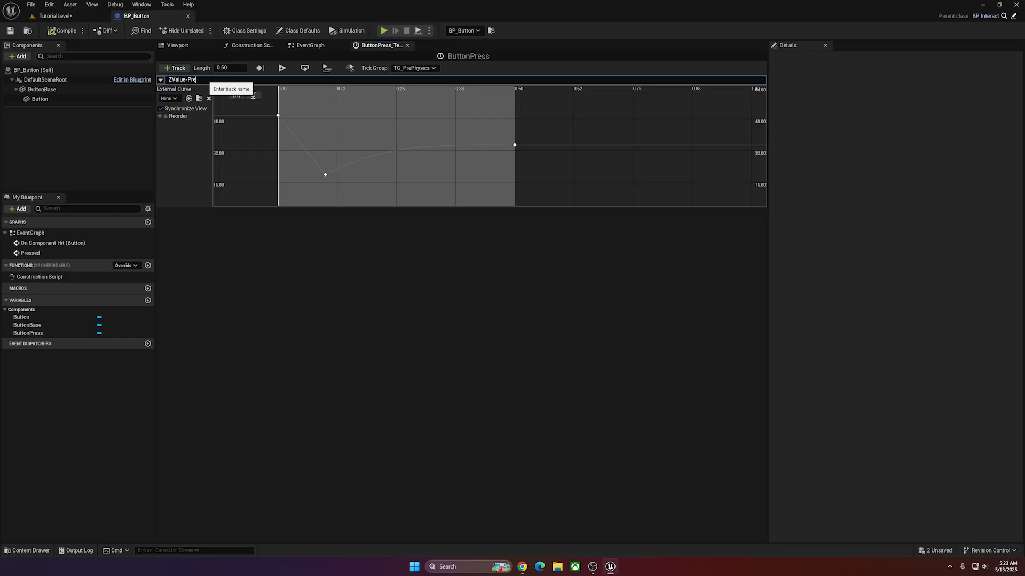
pyautogui.write('-Pre')
pyautogui.press('Return')
pyautogui.rightClick(178, 80)
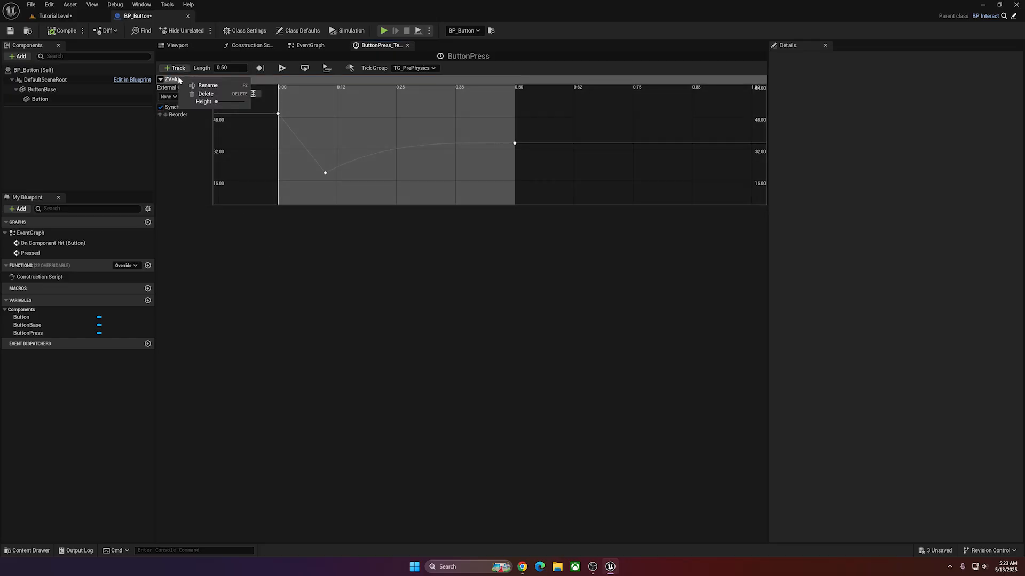
# Add a second float track named ZValue-Unpress to the ButtonPress timeline.
pyautogui.click(175, 68)
pyautogui.click(197, 81)
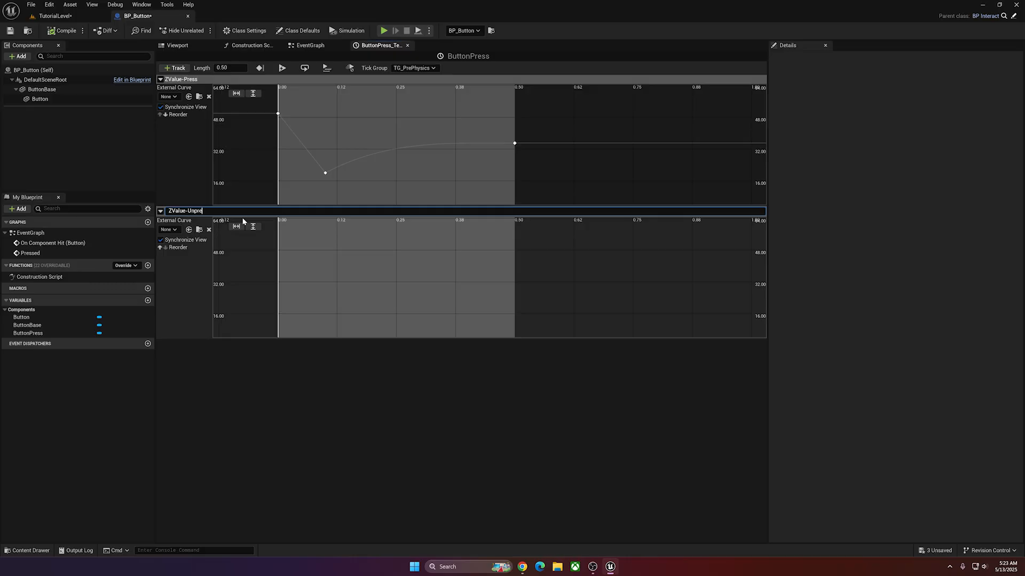
pyautogui.press('Return')
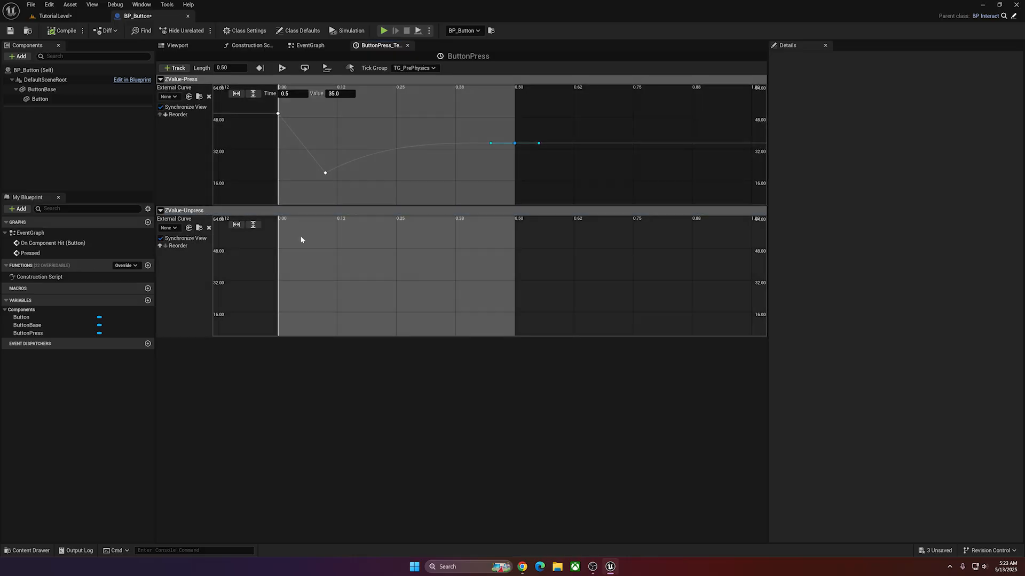
# Add a first key to the ZValue-Unpress track at time 0 with a value of 35.
pyautogui.rightClick(293, 267)
pyautogui.click(320, 284)
pyautogui.write('0')
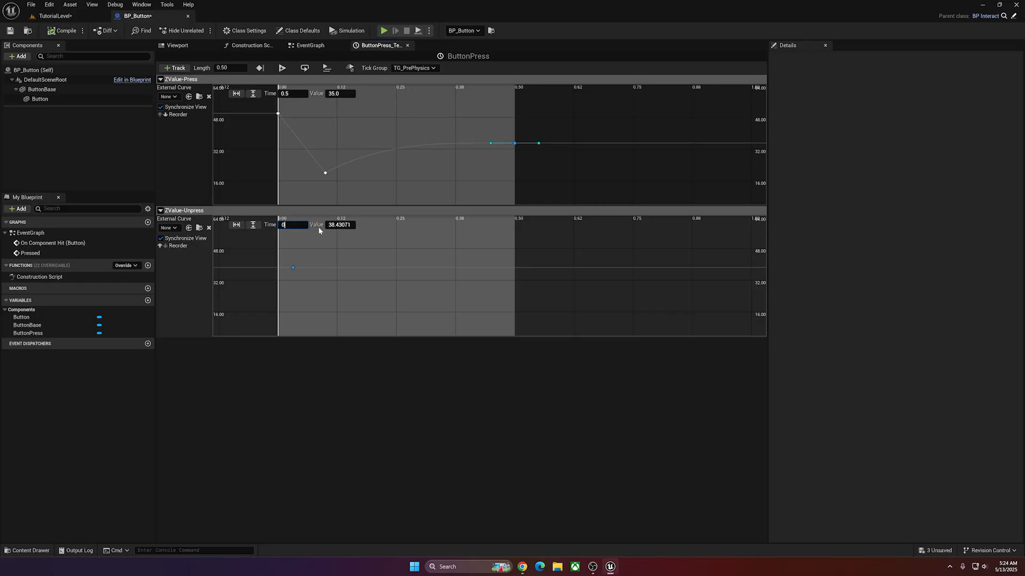
pyautogui.press('Tab')
pyautogui.write('35')
pyautogui.press('Return')
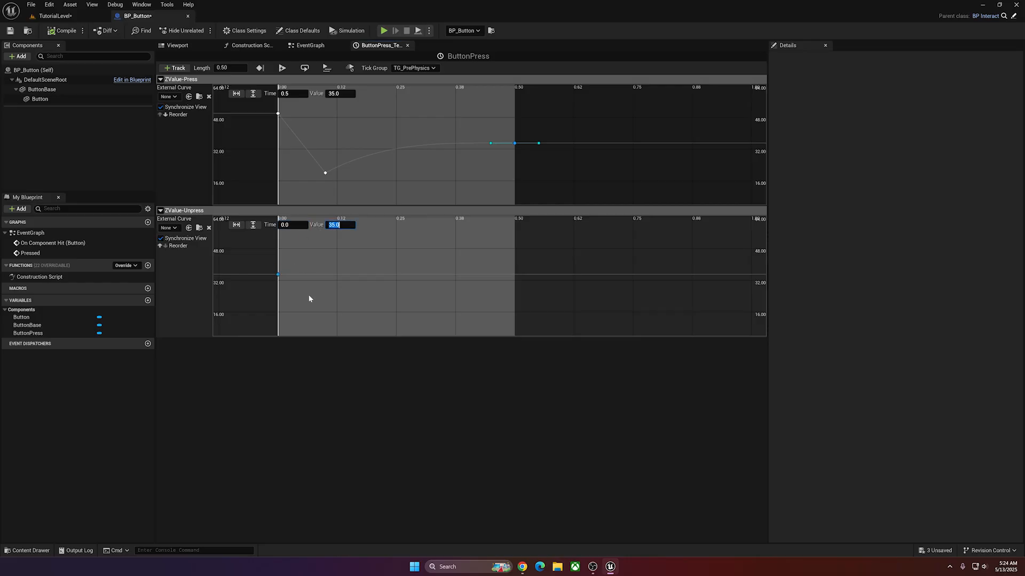
# Add two more ZValue-Unpress keys, one at time 0.1 dipping to about 30 and one at time 0.25 with value 50.
pyautogui.rightClick(358, 260)
pyautogui.click(326, 259)
pyautogui.rightClick(360, 262)
pyautogui.click(363, 281)
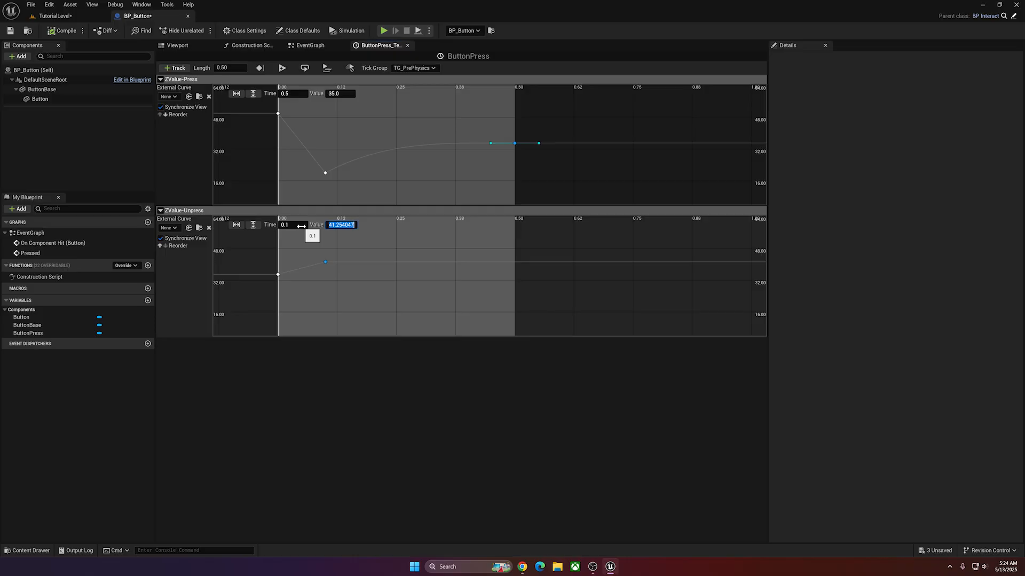
pyautogui.press('Return')
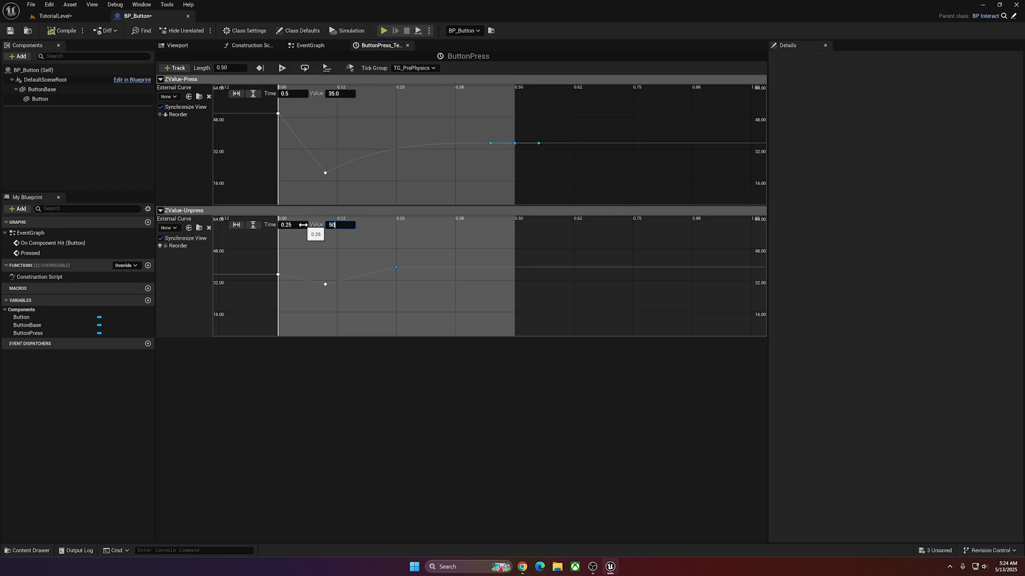
pyautogui.press('Return')
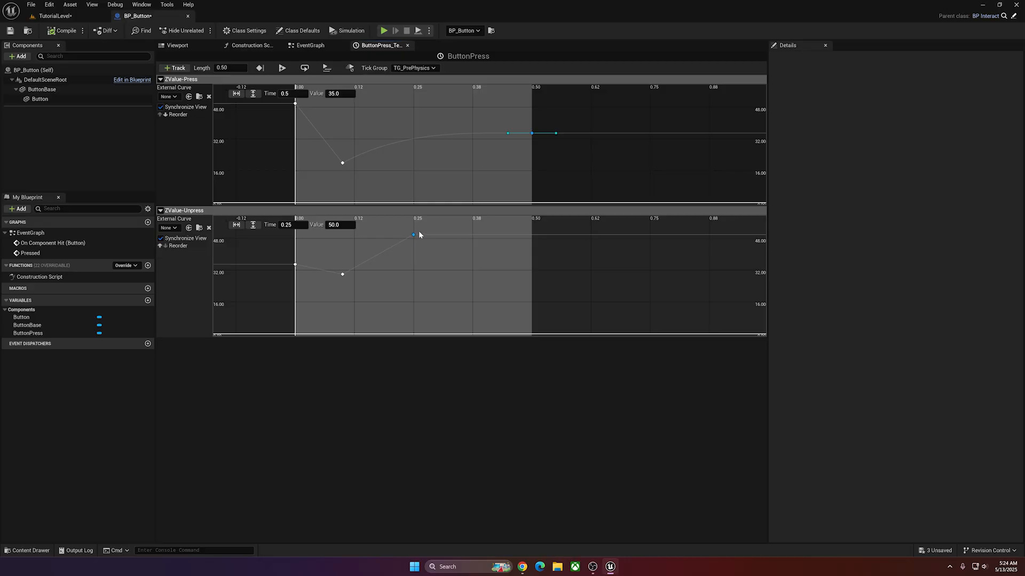
pyautogui.hotkey('ctrl', 's')
# In the EventGraph, create a custom event named Unpress and connect it to the ButtonPress timeline's Reverse from End input.
pyautogui.click(310, 45)
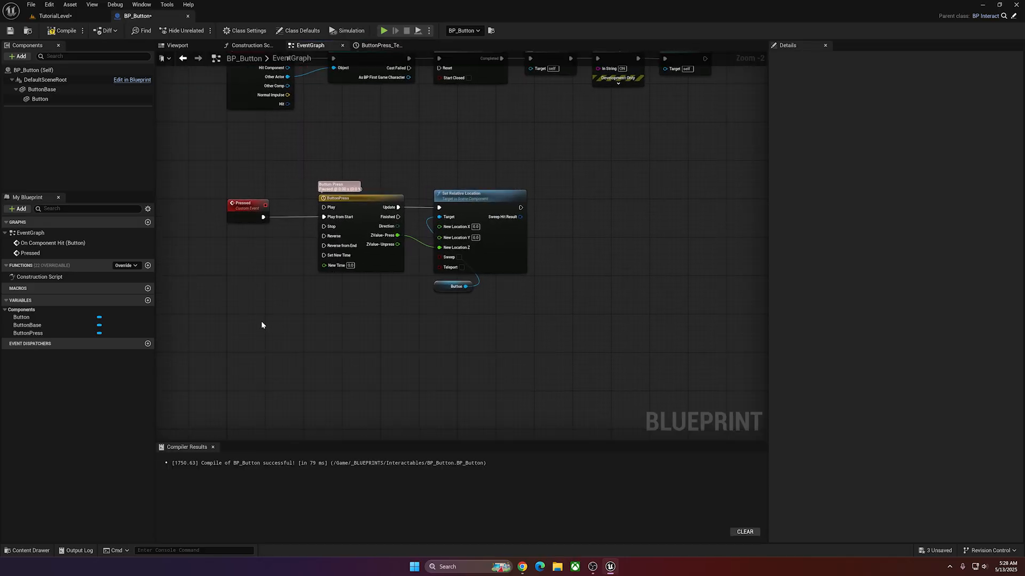
pyautogui.rightClick(261, 321)
pyautogui.write('custo')
pyautogui.press('Return')
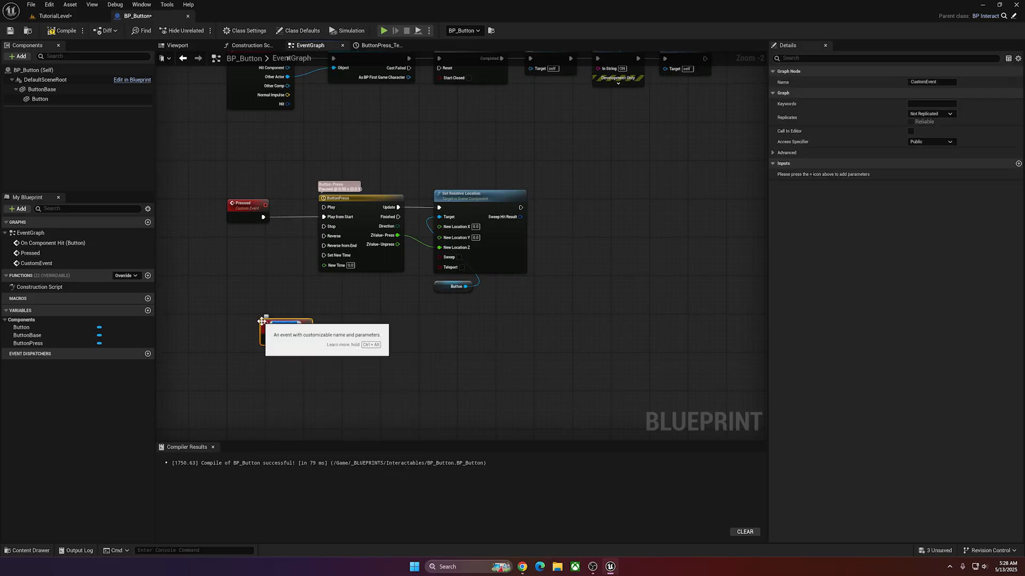
pyautogui.write('Unpress')
pyautogui.press('Return')
pyautogui.moveTo(264, 329); pyautogui.dragTo(231, 265)
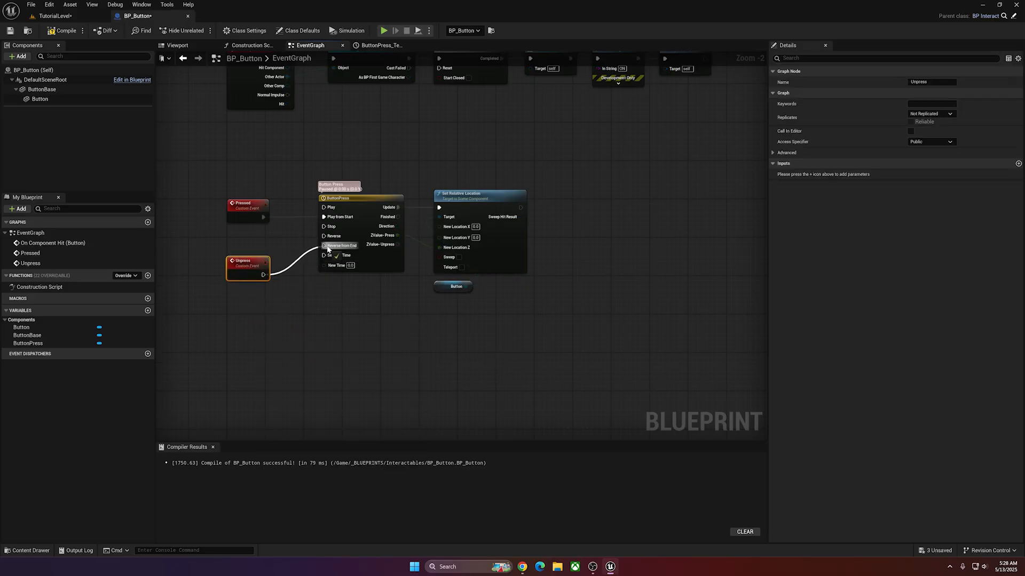
pyautogui.moveTo(328, 249); pyautogui.dragTo(327, 250)
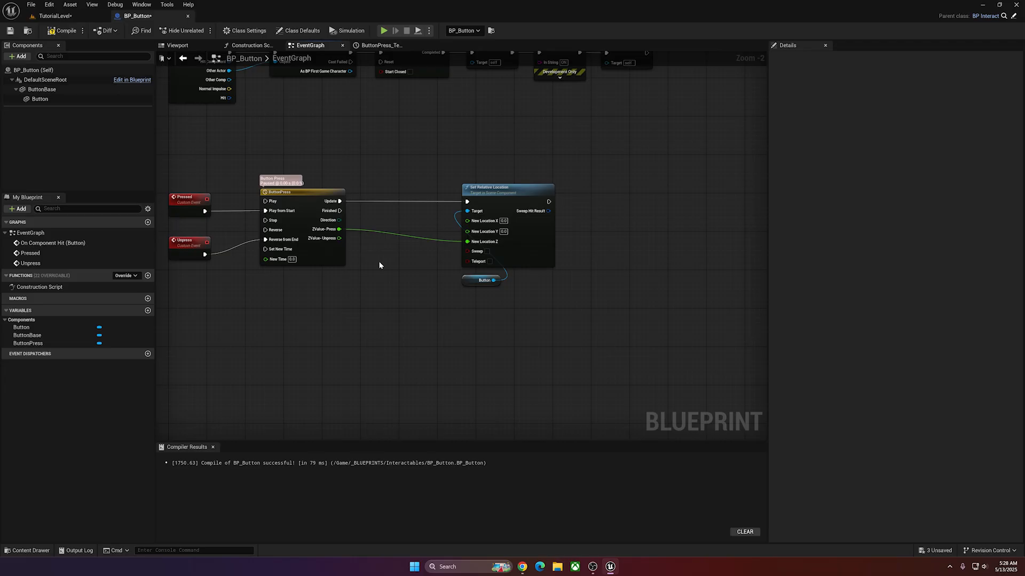
# Compare the timeline's Direction output to Forward with an Equal (Enum) node and make room before Set Relative Location.
pyautogui.moveTo(386, 275); pyautogui.dragTo(391, 234, button='right')
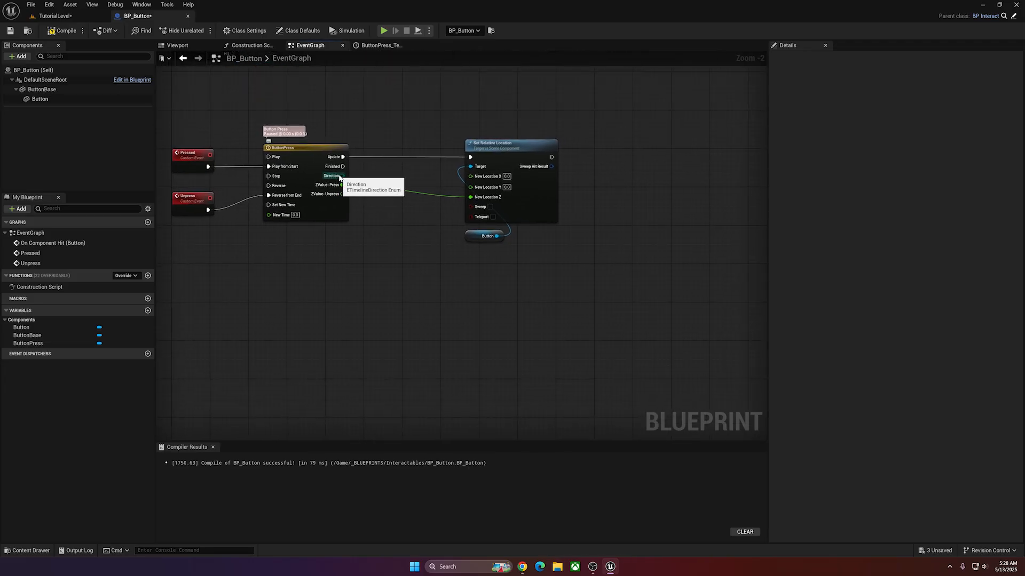
pyautogui.moveTo(342, 176); pyautogui.dragTo(366, 250)
pyautogui.write('==')
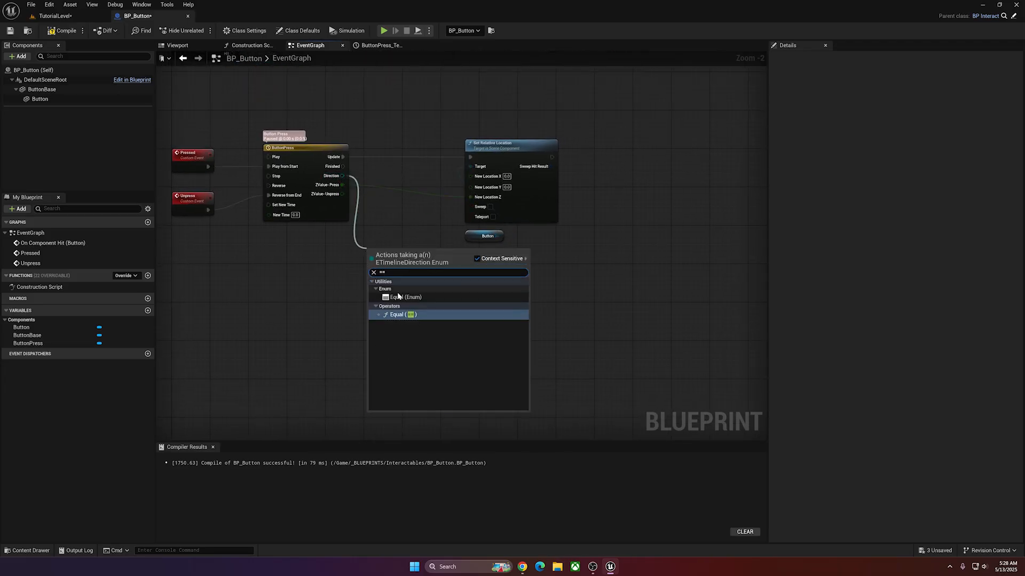
pyautogui.click(404, 297)
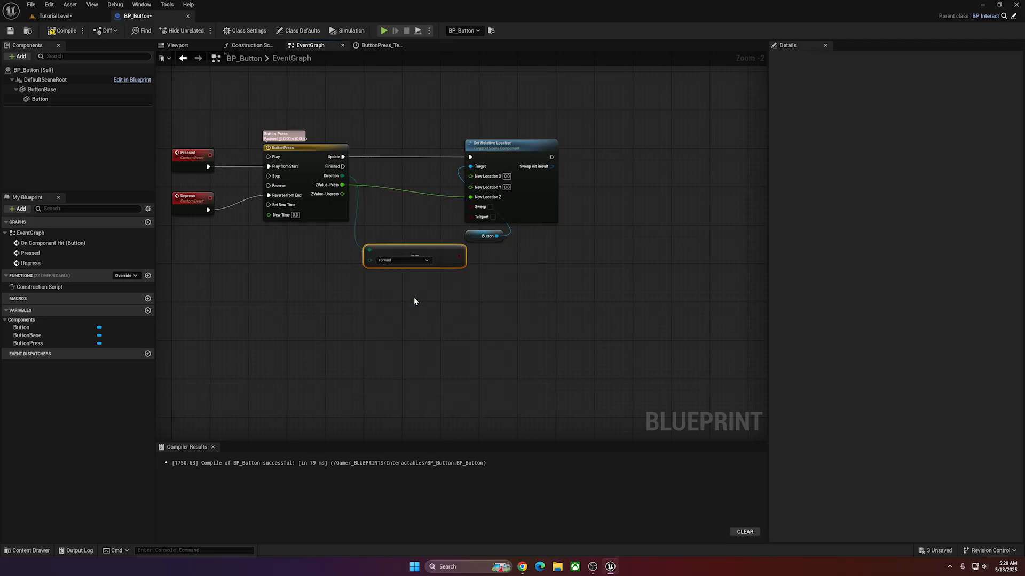
pyautogui.moveTo(404, 253); pyautogui.dragTo(361, 253)
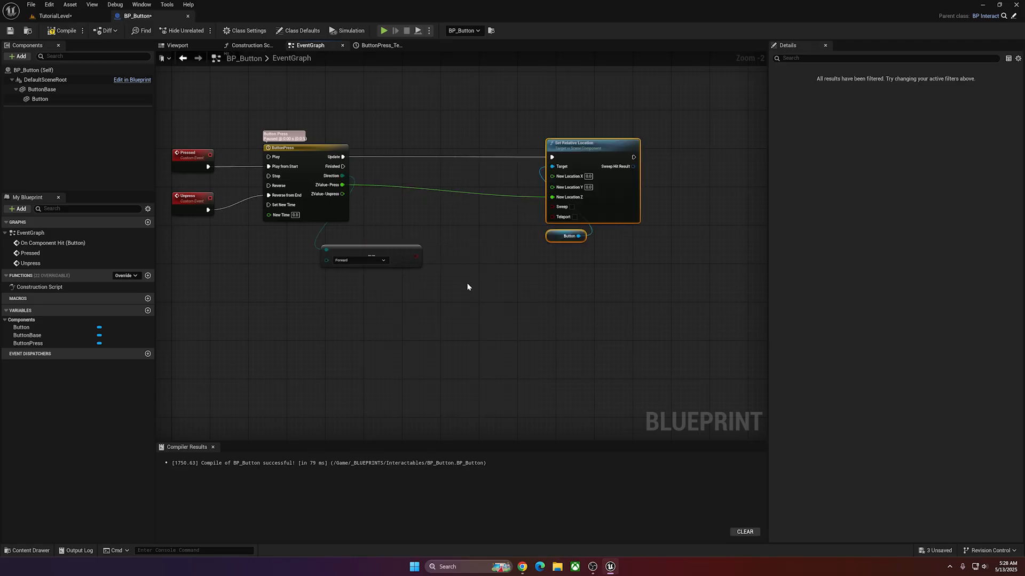
pyautogui.click(469, 285)
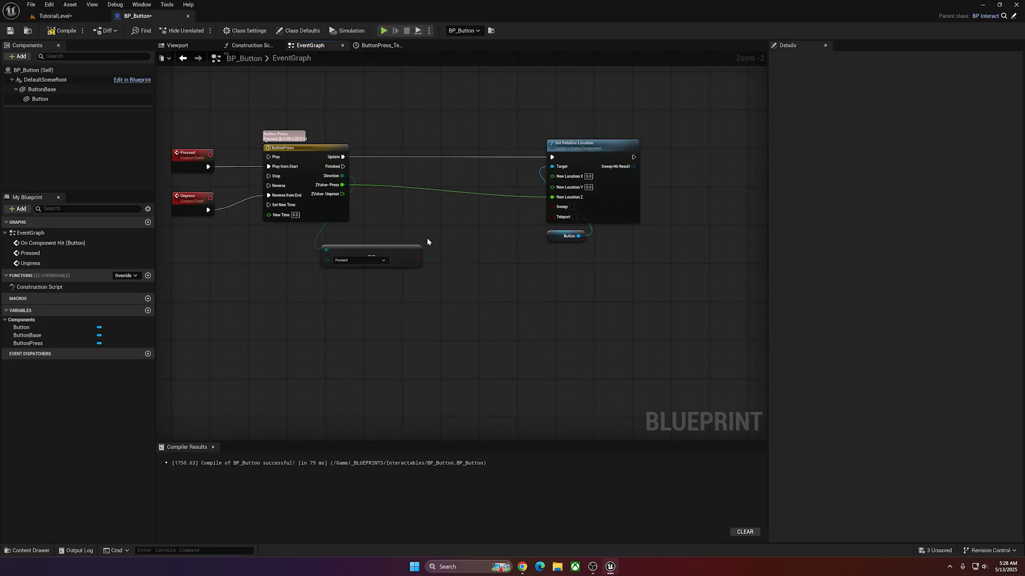
# Insert a Branch conditioned on the comparison between Update and Set Relative Location, using its True output, and reroute the ZValue-Press wire beneath the comparison node.
pyautogui.click(411, 136)
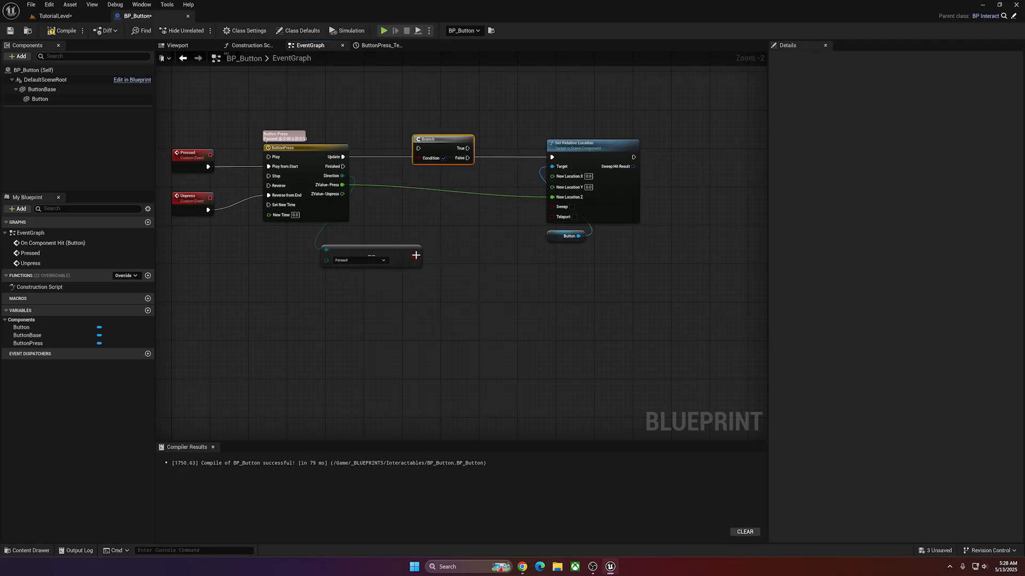
pyautogui.moveTo(416, 255); pyautogui.dragTo(421, 158)
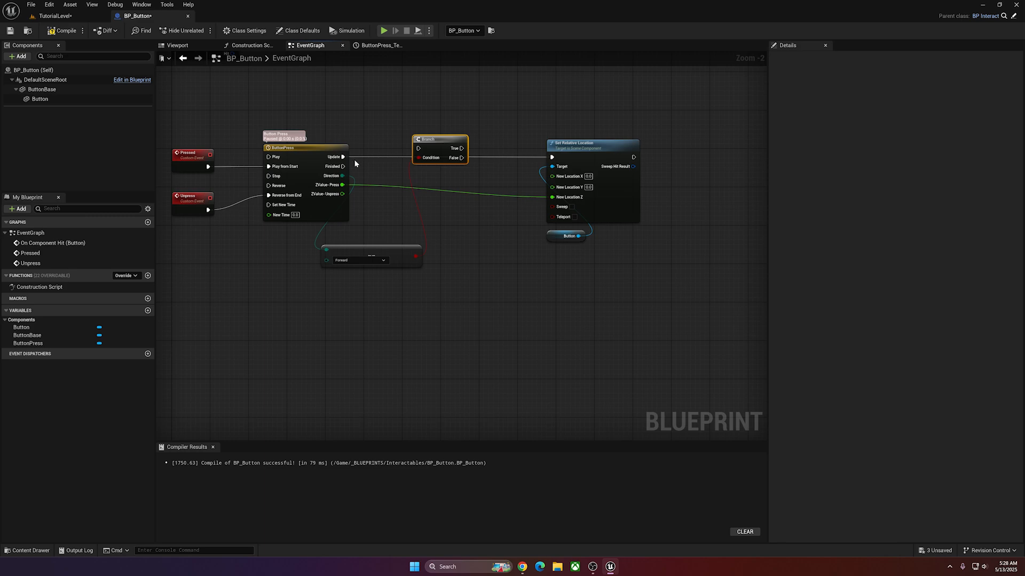
pyautogui.moveTo(343, 157); pyautogui.dragTo(419, 148)
pyautogui.moveTo(444, 139); pyautogui.dragTo(443, 148)
pyautogui.moveTo(403, 248); pyautogui.dragTo(450, 192)
pyautogui.moveTo(461, 156); pyautogui.dragTo(551, 157)
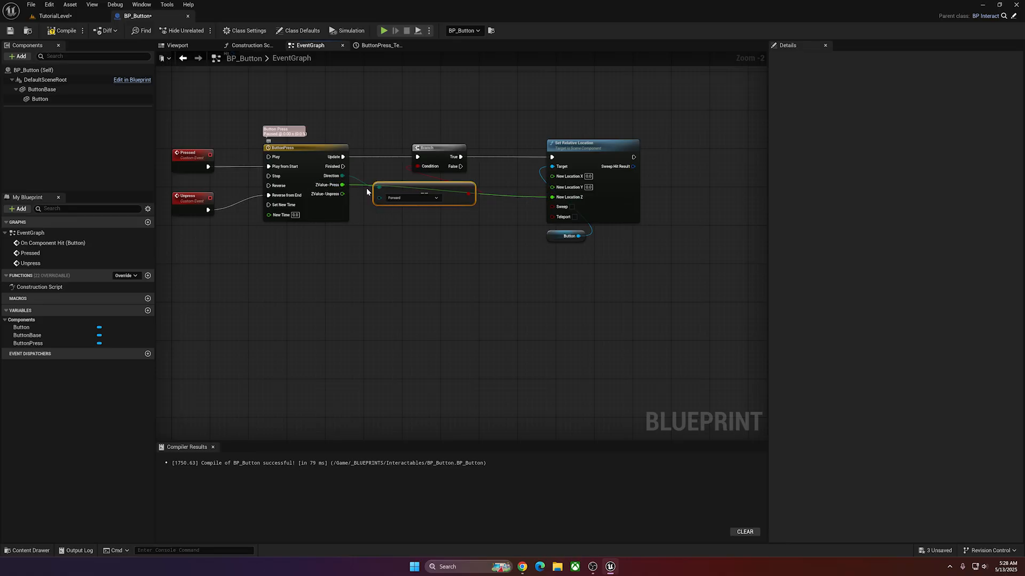
pyautogui.doubleClick(494, 199)
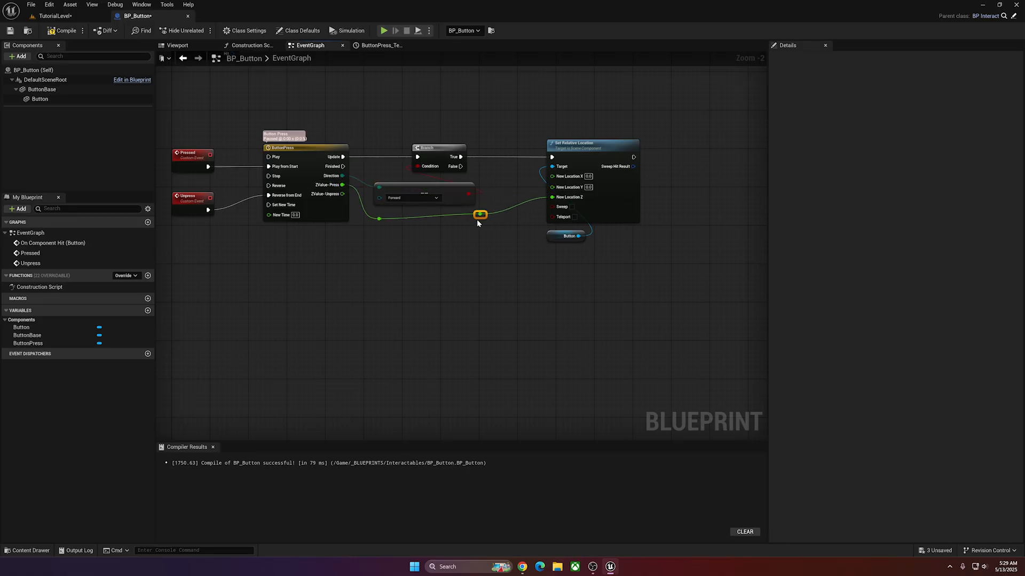
pyautogui.moveTo(469, 223); pyautogui.dragTo(408, 210, button='right')
# Duplicate the Set Relative Location node below the original and target both nodes from one Button reference, deleting the extra reference.
pyautogui.moveTo(626, 108); pyautogui.dragTo(466, 241)
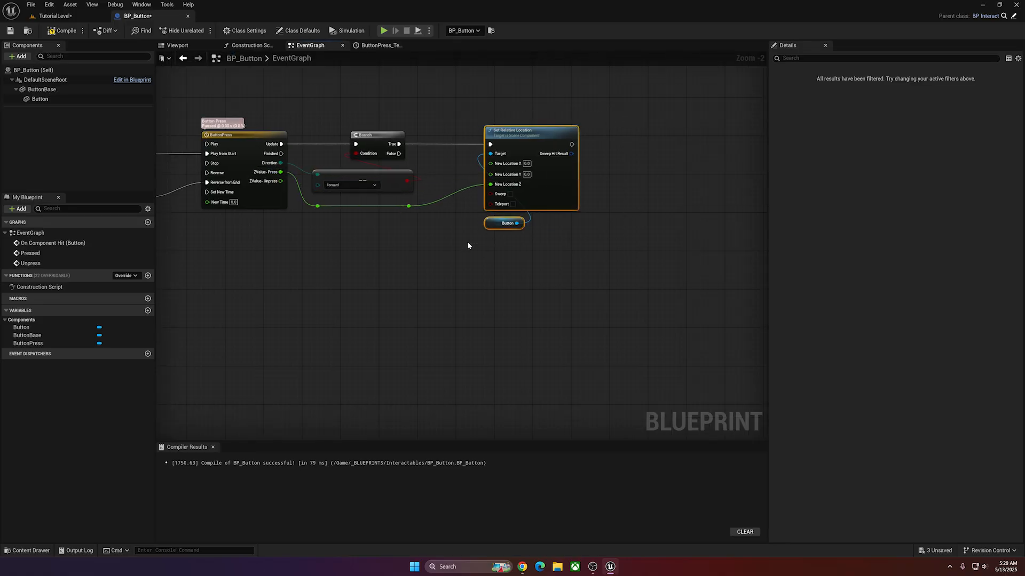
pyautogui.hotkey('ctrl', 'c')
pyautogui.hotkey('ctrl', 'v')
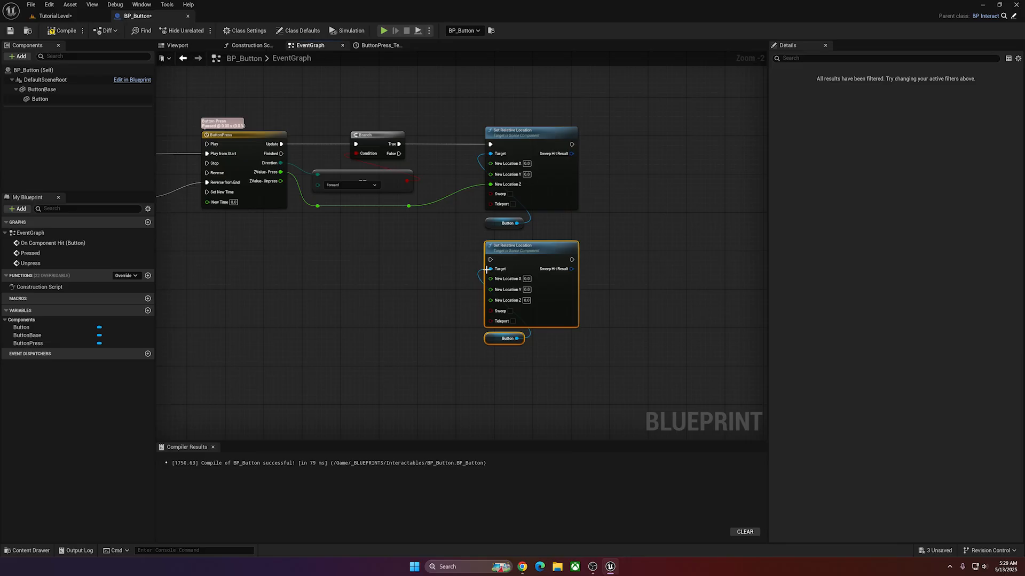
pyautogui.click(443, 298)
pyautogui.moveTo(493, 338); pyautogui.dragTo(425, 329)
pyautogui.moveTo(454, 232); pyautogui.dragTo(490, 271)
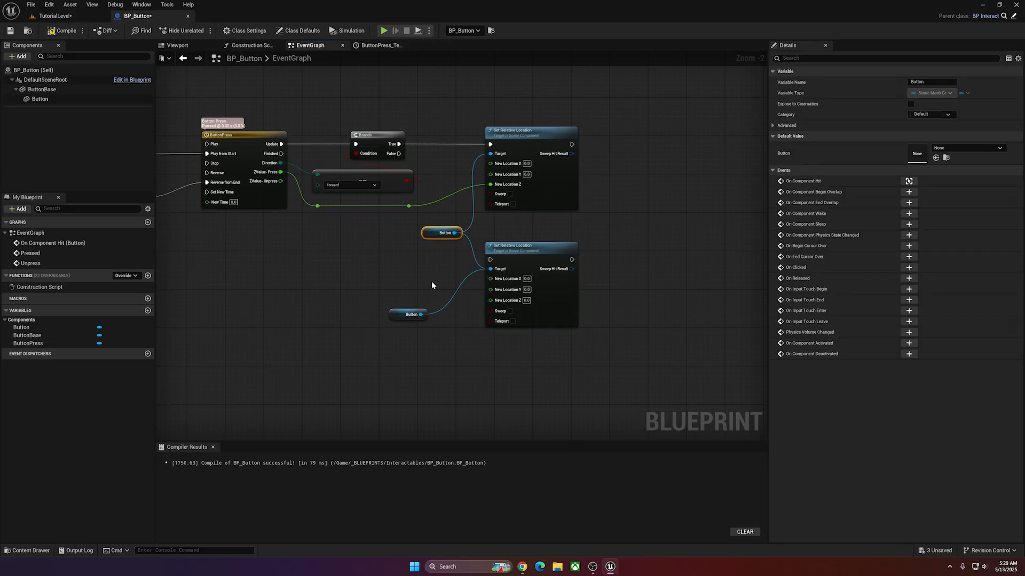
pyautogui.click(409, 315)
pyautogui.press('Delete')
pyautogui.moveTo(433, 233); pyautogui.dragTo(424, 232)
pyautogui.moveTo(535, 248); pyautogui.dragTo(534, 229)
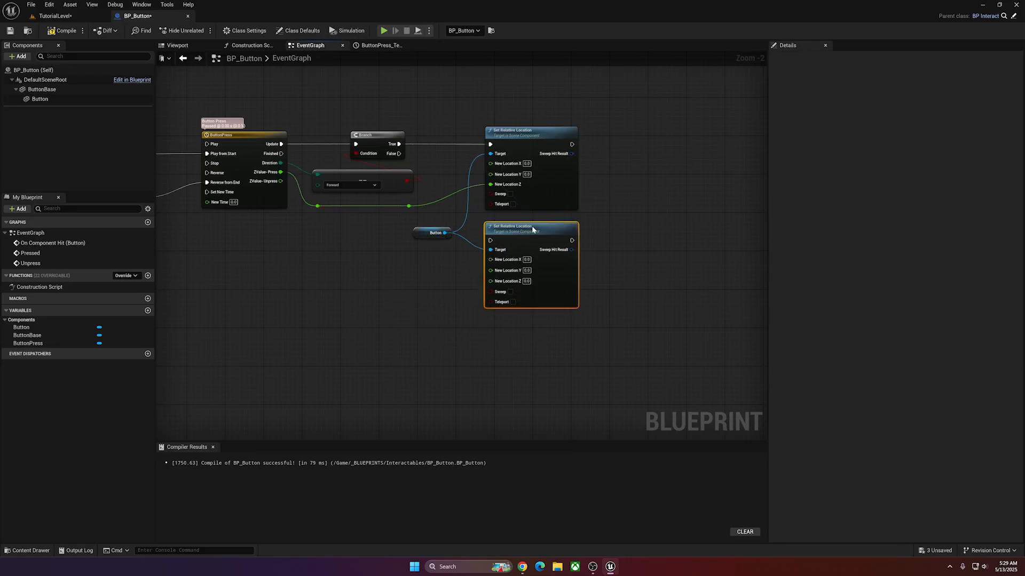
# Connect the Branch's False output to the second Set Relative Location and feed ZValue-Unpress into its New Location Z through a reroute point.
pyautogui.click(448, 174)
pyautogui.moveTo(398, 154); pyautogui.dragTo(446, 188)
pyautogui.click(407, 220)
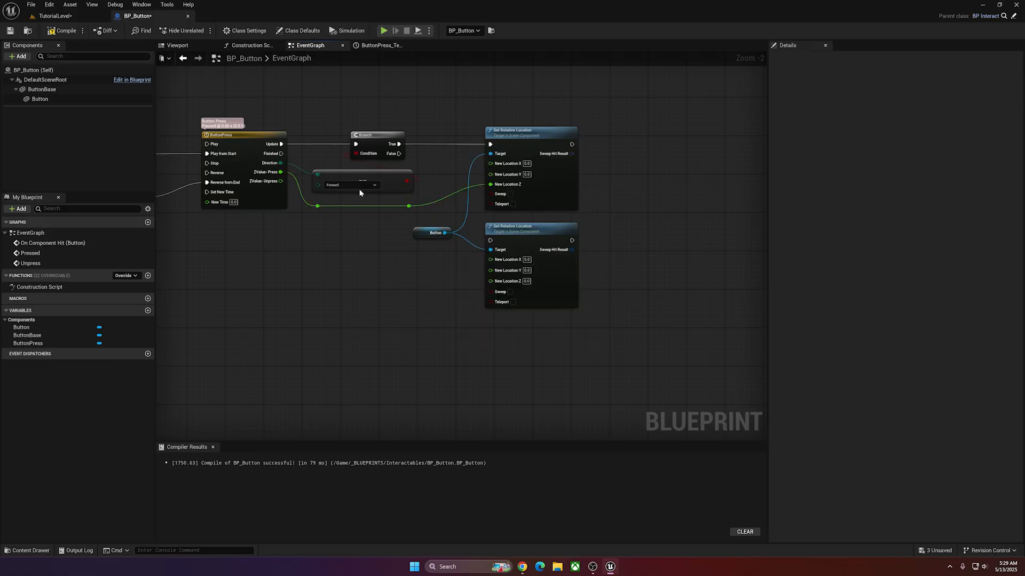
pyautogui.click(418, 173)
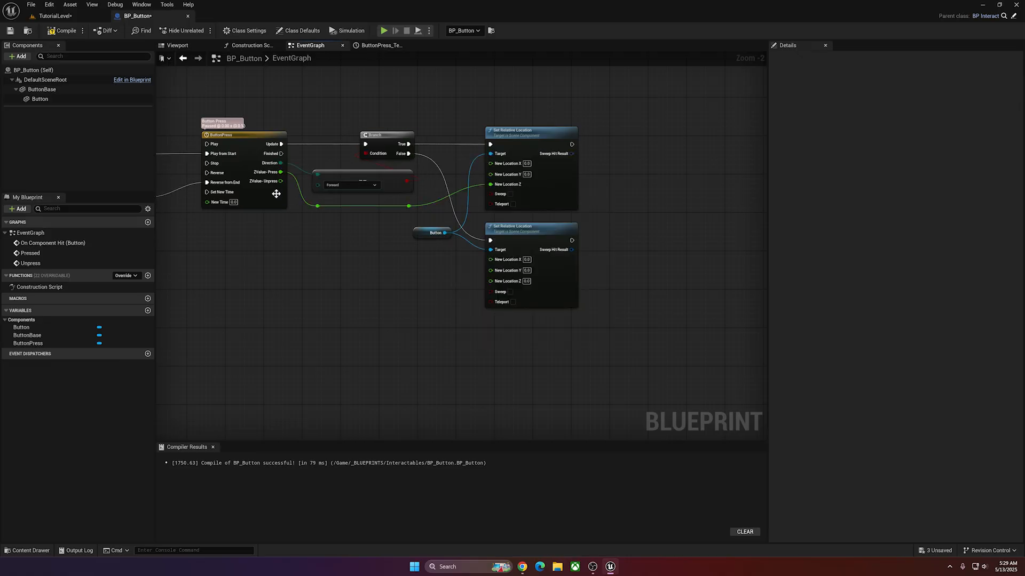
pyautogui.moveTo(280, 181); pyautogui.dragTo(490, 282)
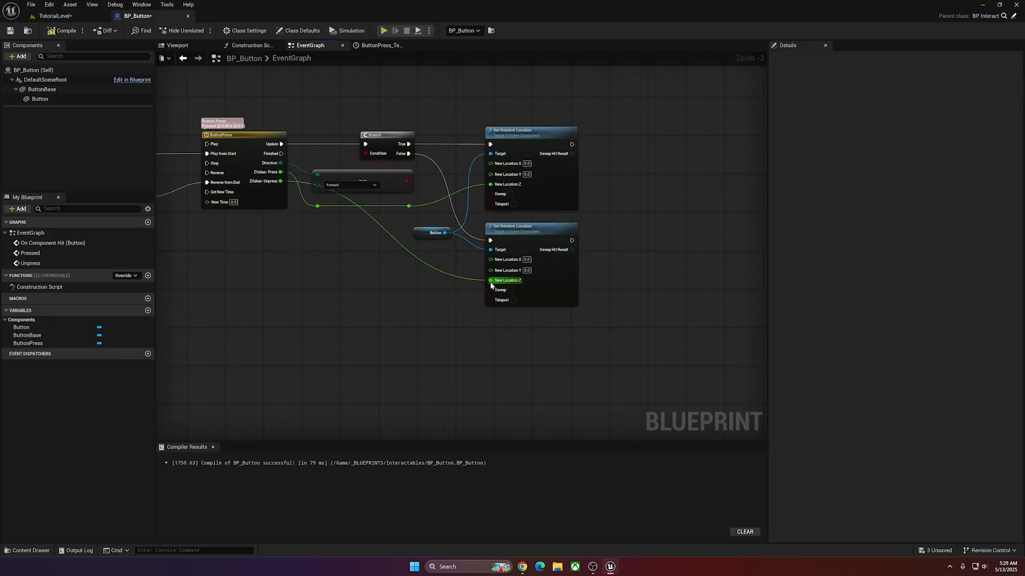
pyautogui.doubleClick(443, 275)
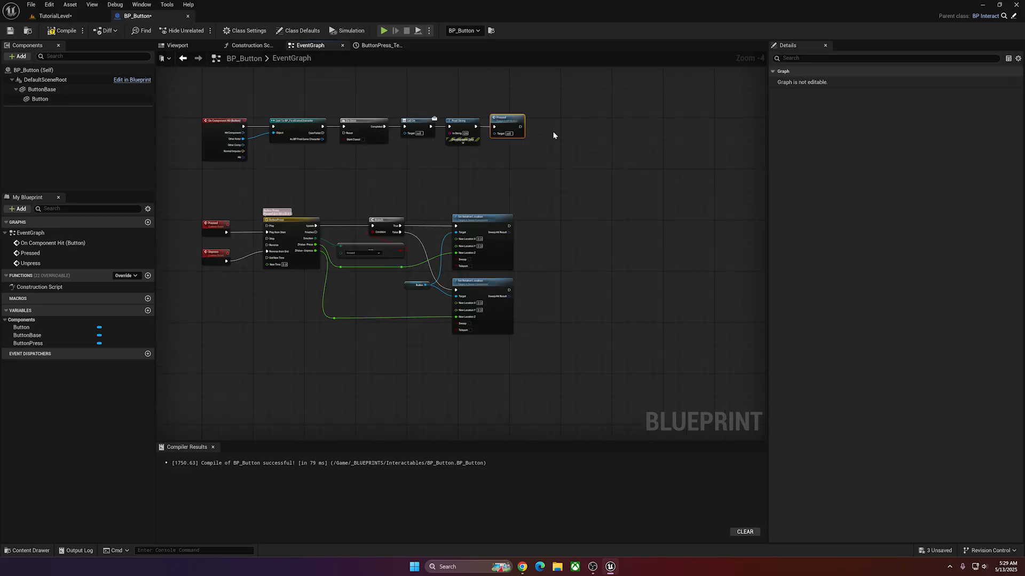
pyautogui.moveTo(554, 132); pyautogui.dragTo(534, 143, button='right')
# After the Pressed call, add a Delay with a duration of 2.0 followed by a call to Unpress.
pyautogui.scroll(2, 533, 149)
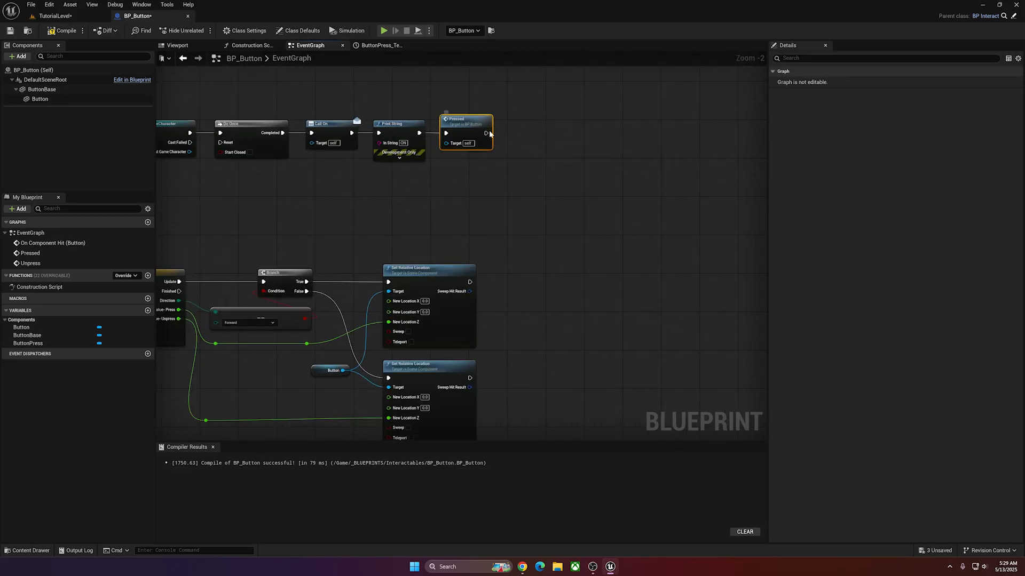
pyautogui.moveTo(488, 133); pyautogui.dragTo(535, 174)
pyautogui.write('delay')
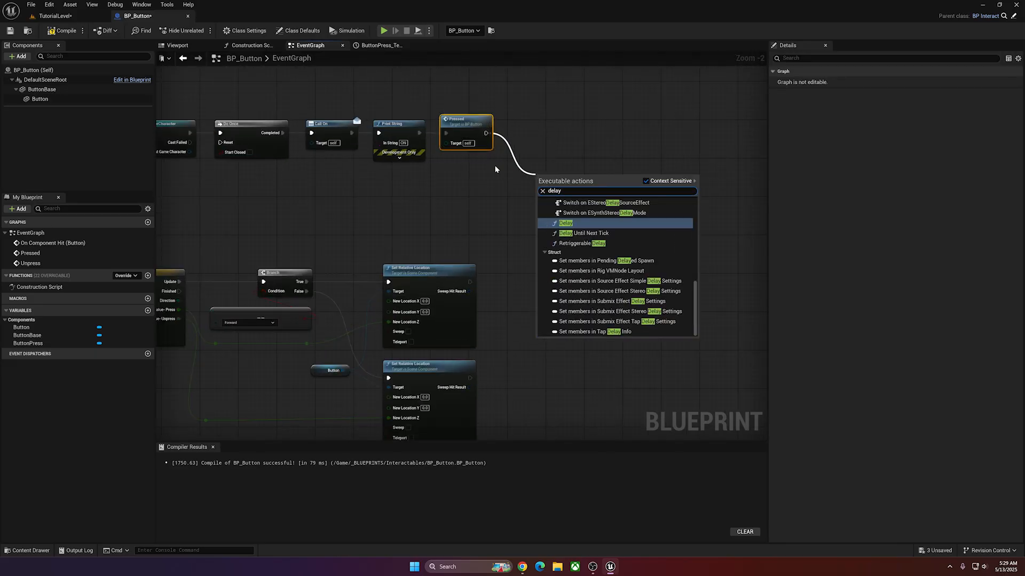
pyautogui.click(565, 223)
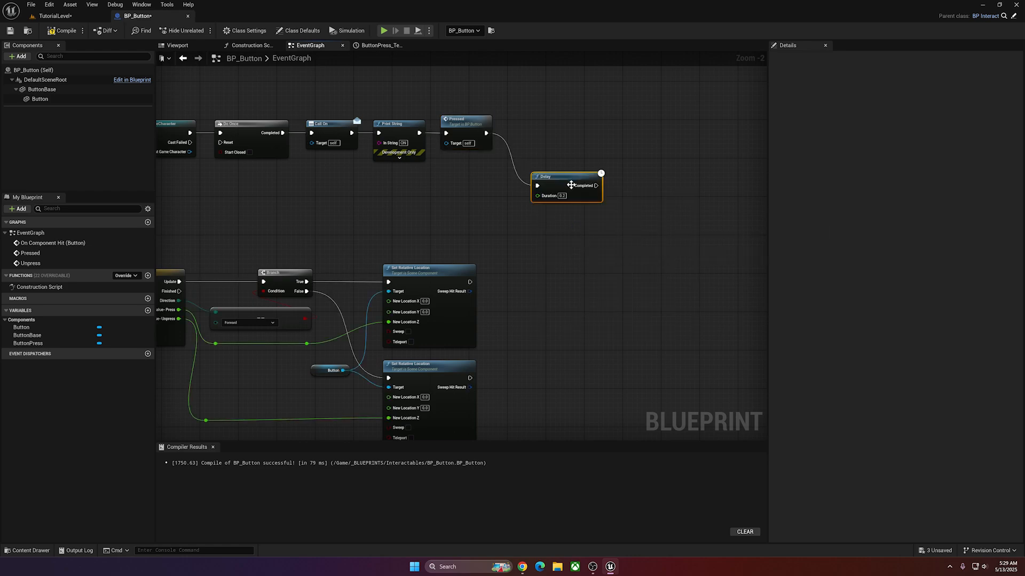
pyautogui.moveTo(555, 177); pyautogui.dragTo(629, 145)
pyautogui.write('unpr')
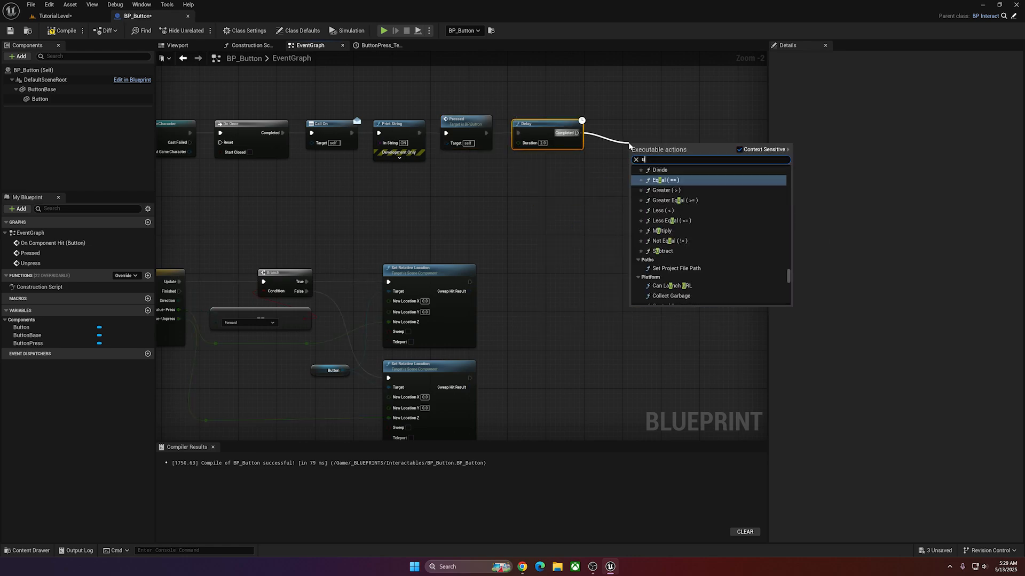
pyautogui.write('ess')
pyautogui.click(678, 177)
# Play the level and run onto the buttons to test the delayed unpress animation.
pyautogui.press('w')
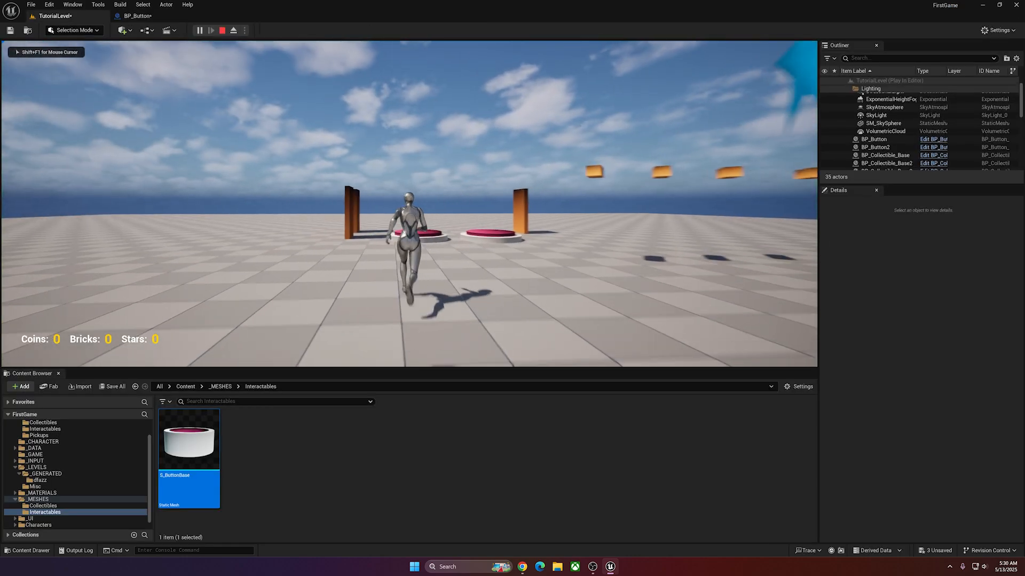
pyautogui.press('w')
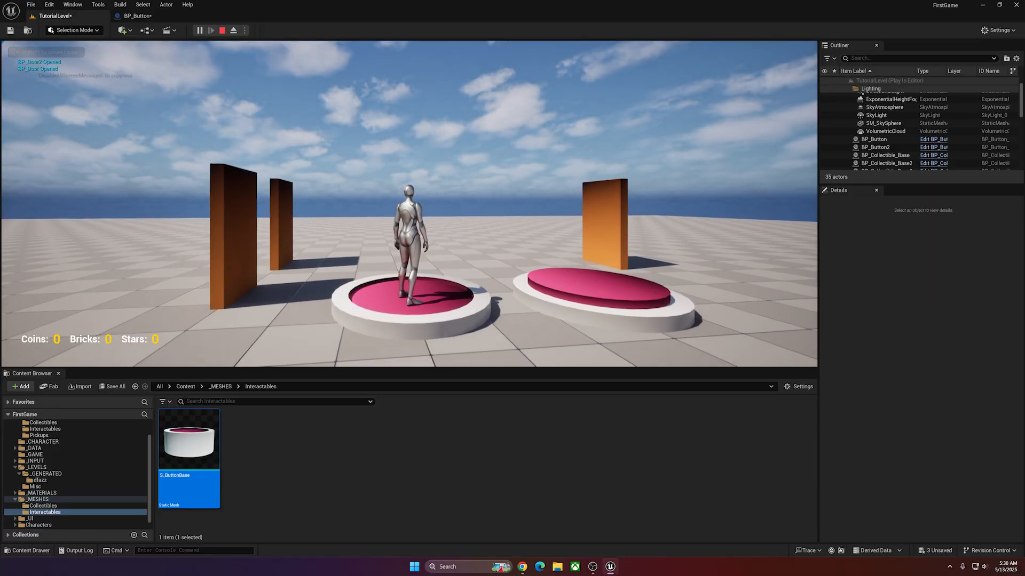
# Run the character backward off the pressed button to watch the unpress animation, and end the play session.
pyautogui.press('s')
pyautogui.press('s')
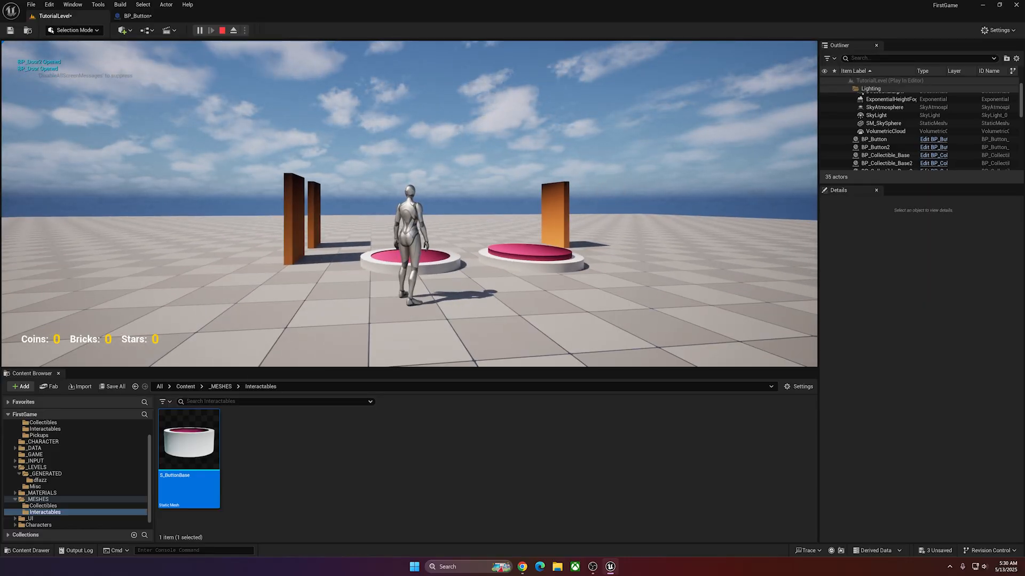
pyautogui.press('Escape')
# In the ButtonPress timeline, move the starting ZValue-Unpress key with value 35 to time 0.5.
pyautogui.moveTo(324, 306); pyautogui.dragTo(393, 226, button='right')
pyautogui.scroll(-1, 393, 226)
pyautogui.moveTo(318, 159); pyautogui.dragTo(366, 147, button='right')
pyautogui.doubleClick(284, 185)
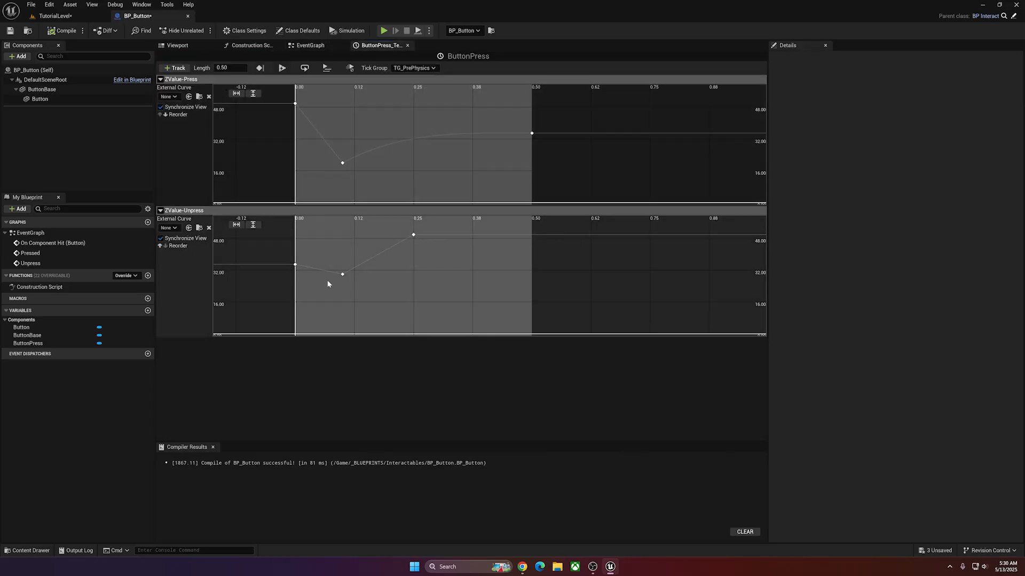
pyautogui.click(292, 264)
pyautogui.click(291, 226)
pyautogui.write('0.5')
pyautogui.press('Return')
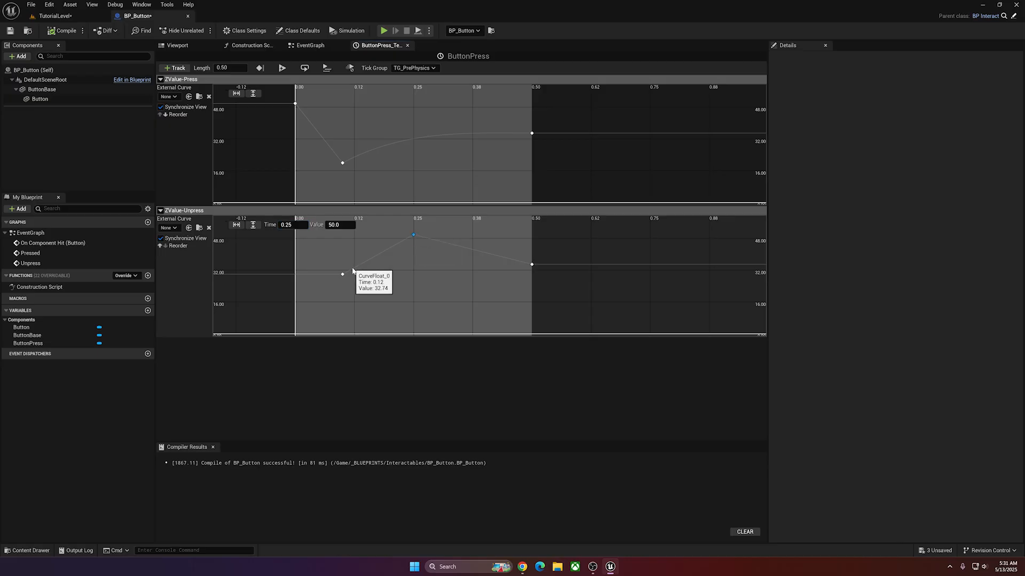
# Set the peak key of ZValue-Unpress to time 0.25 and value 50, and save the Blueprint.
pyautogui.click(413, 235)
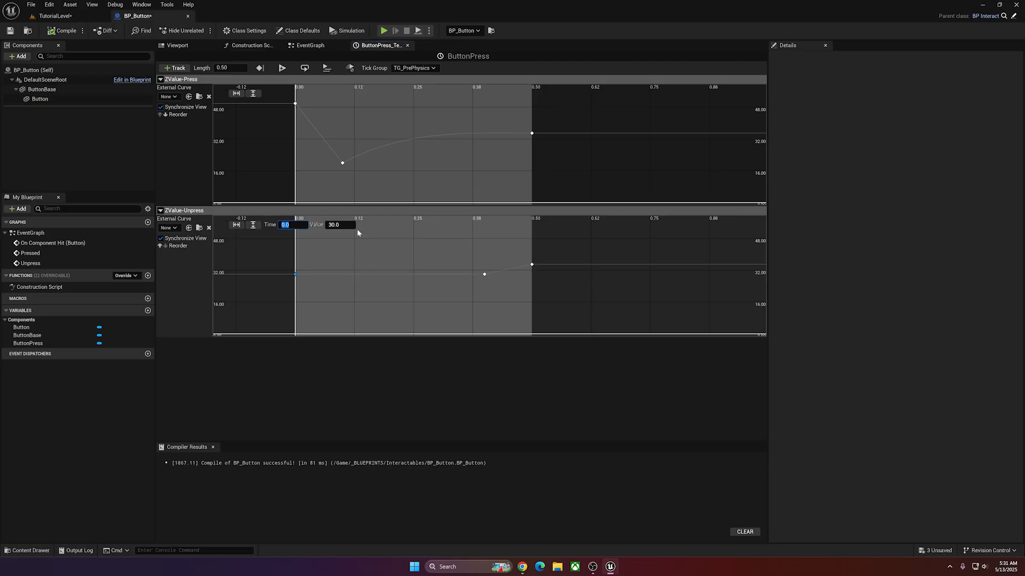
pyautogui.write('0.25')
pyautogui.press('Tab')
pyautogui.write('50')
pyautogui.press('Return')
pyautogui.click(532, 265)
pyautogui.moveTo(483, 275)
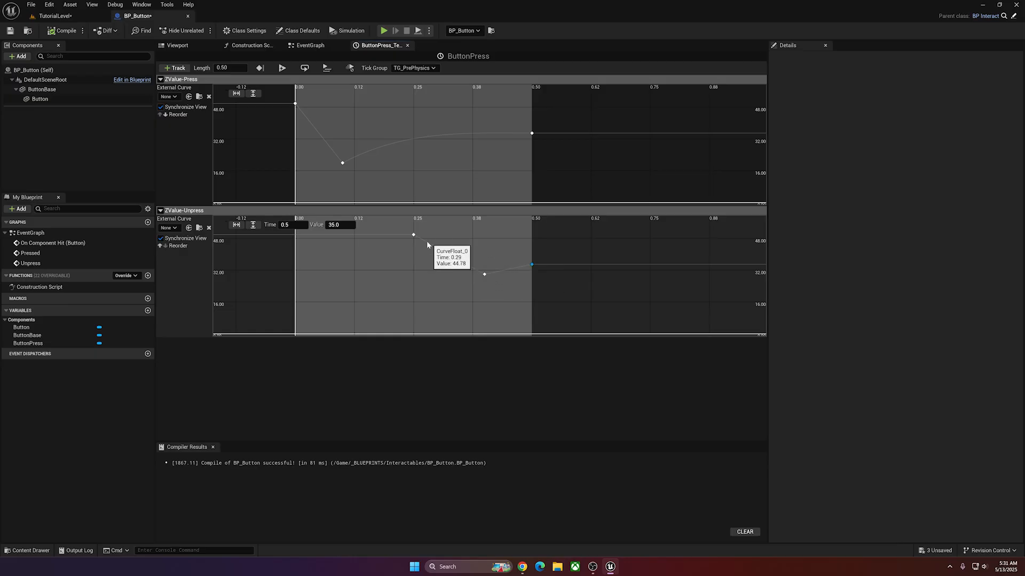
pyautogui.hotkey('ctrl', 's')
# Play the level and run on and off both buttons to test the revised press and unpress animation.
pyautogui.click(59, 17)
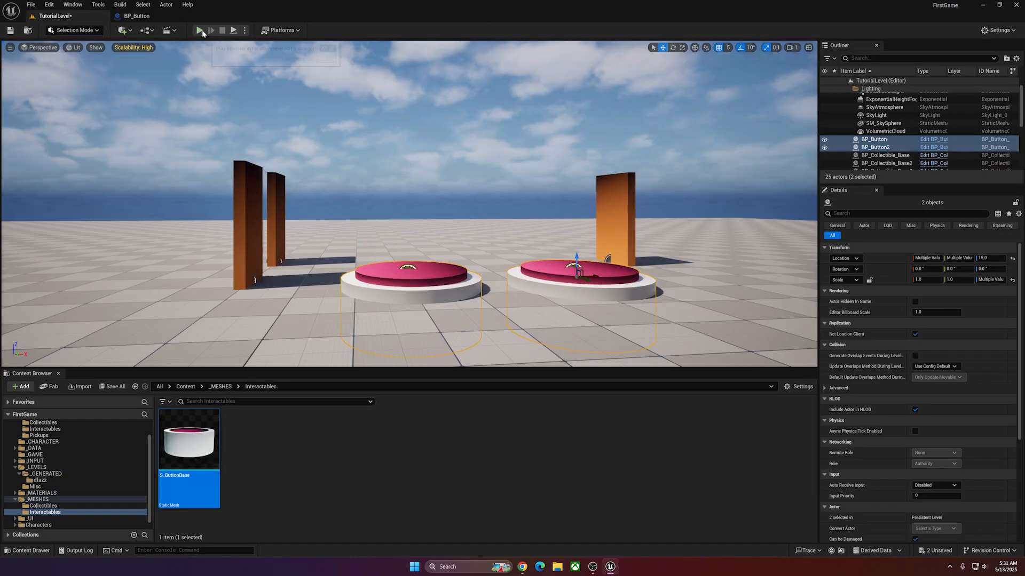
pyautogui.click(200, 30)
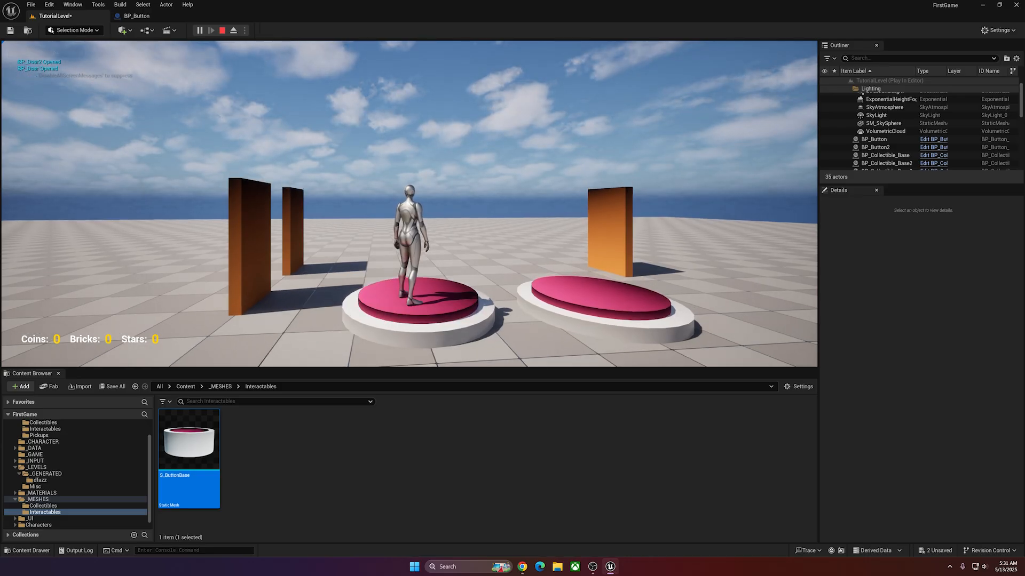
pyautogui.press('s')
pyautogui.press('w')
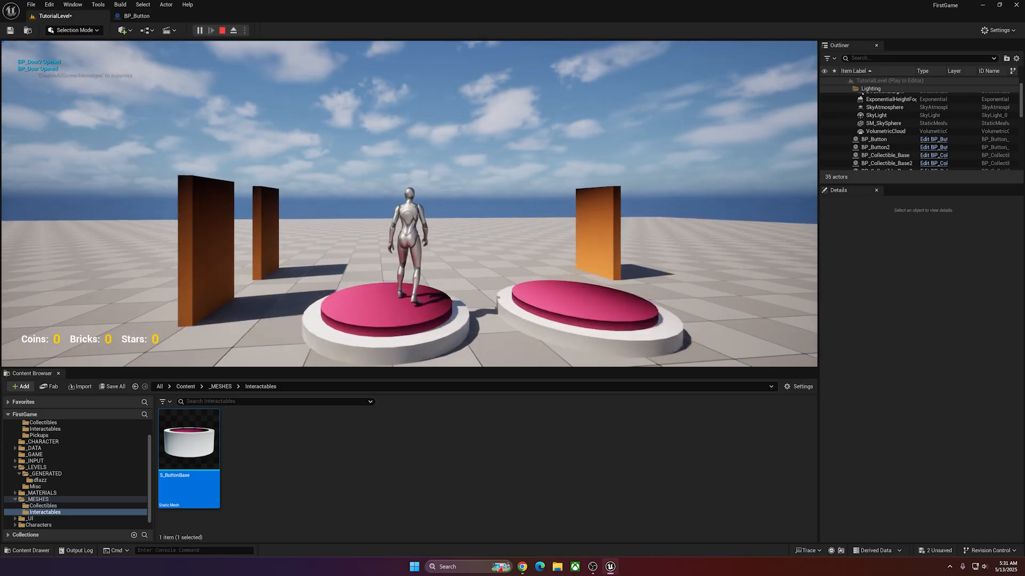
pyautogui.press('s')
pyautogui.press('w')
pyautogui.press('s')
pyautogui.press('w')
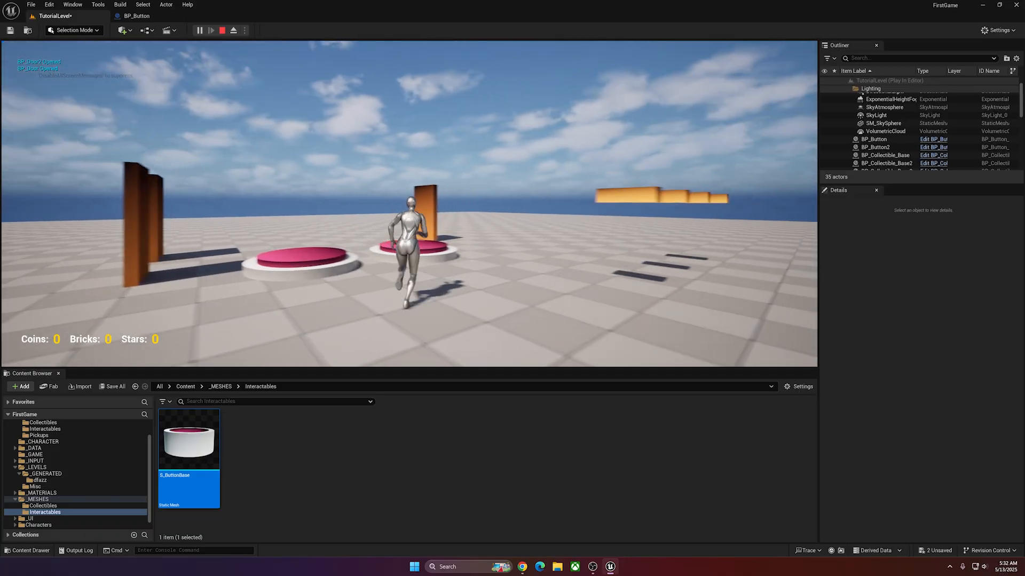
pyautogui.press('w')
pyautogui.press('s')
pyautogui.press('w')
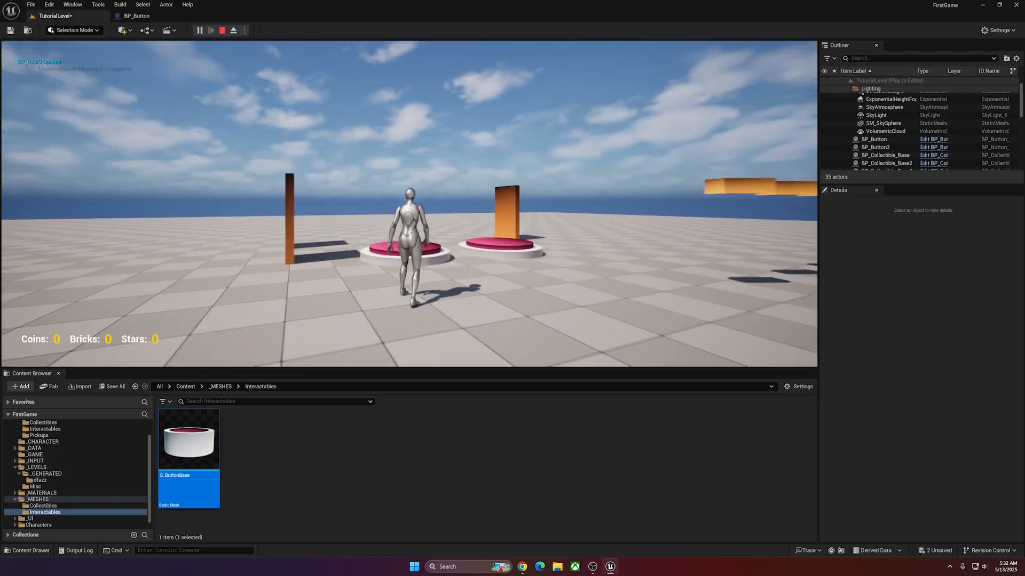
pyautogui.press('w')
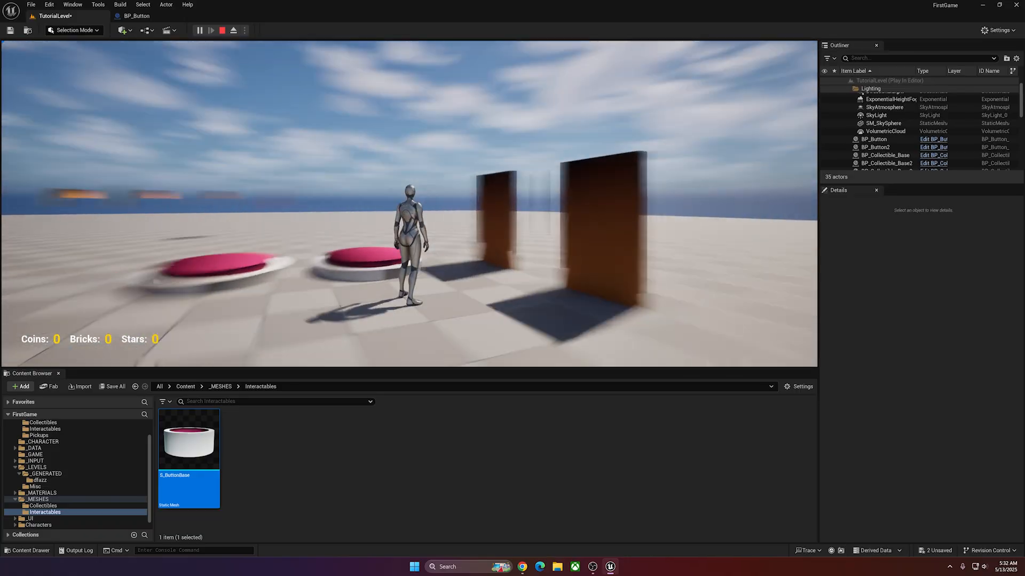
pyautogui.press('Escape')
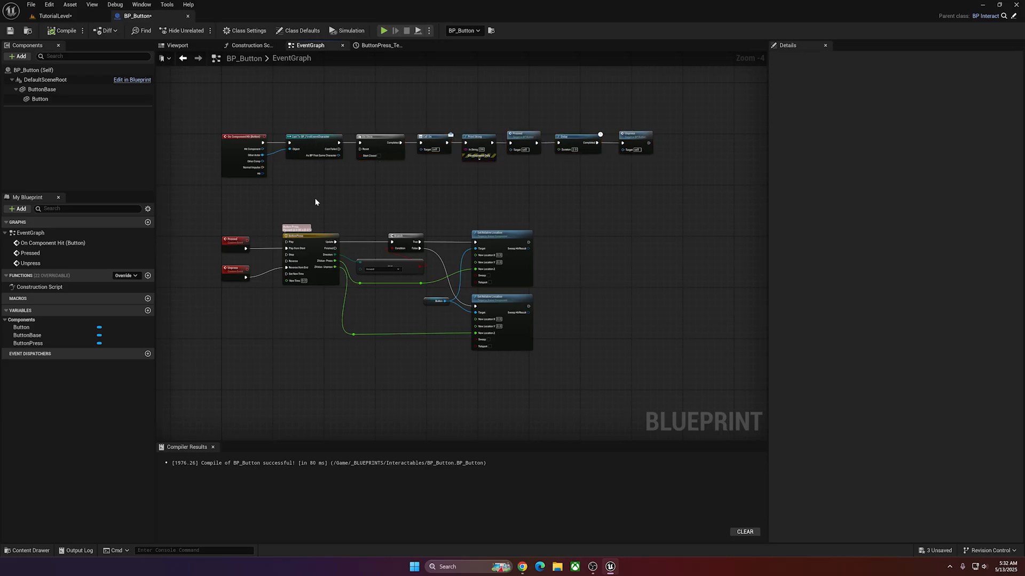
# In BP_Button's event graph, move the Unpress call slightly closer to the Delay in the On Component Hit chain.
pyautogui.scroll(2, 297, 213)
pyautogui.click(251, 133)
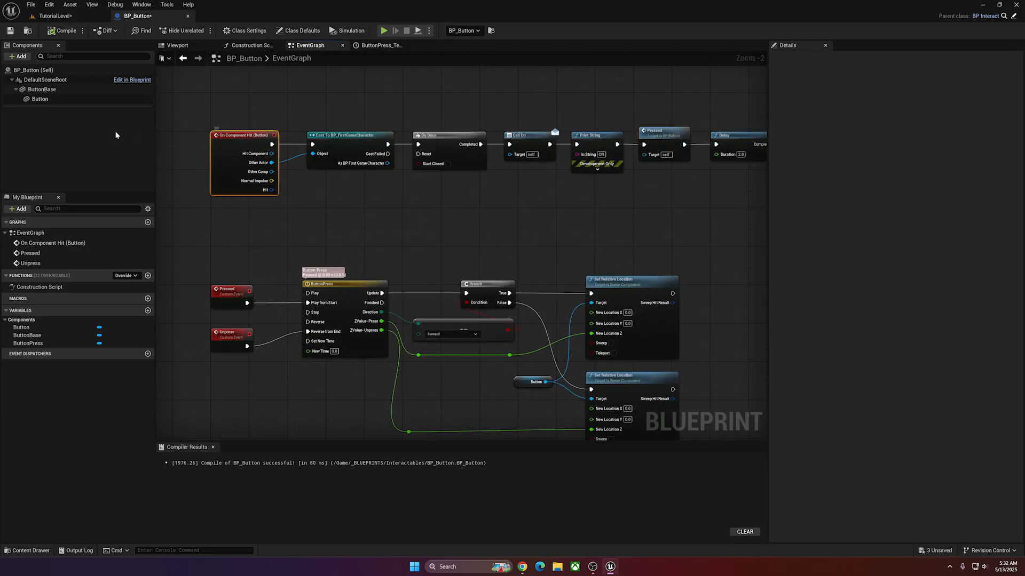
pyautogui.click(40, 98)
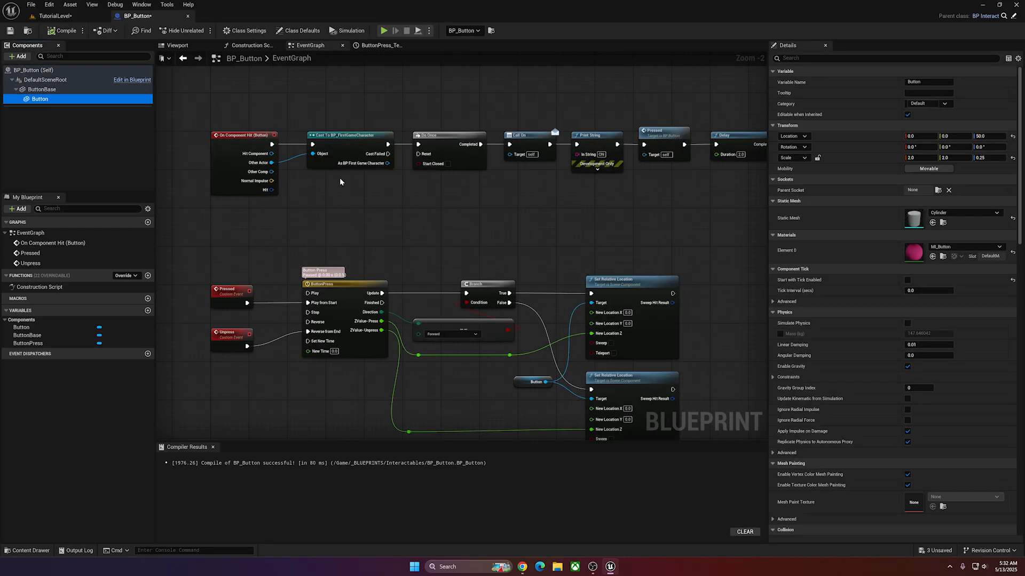
pyautogui.click(532, 196)
pyautogui.scroll(-2, 436, 115)
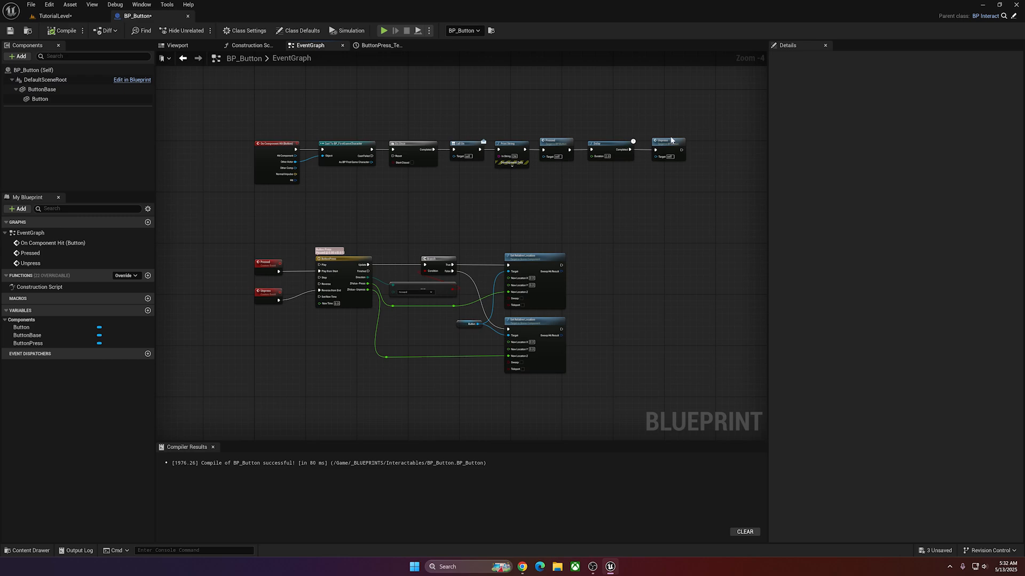
pyautogui.moveTo(671, 140); pyautogui.dragTo(663, 148)
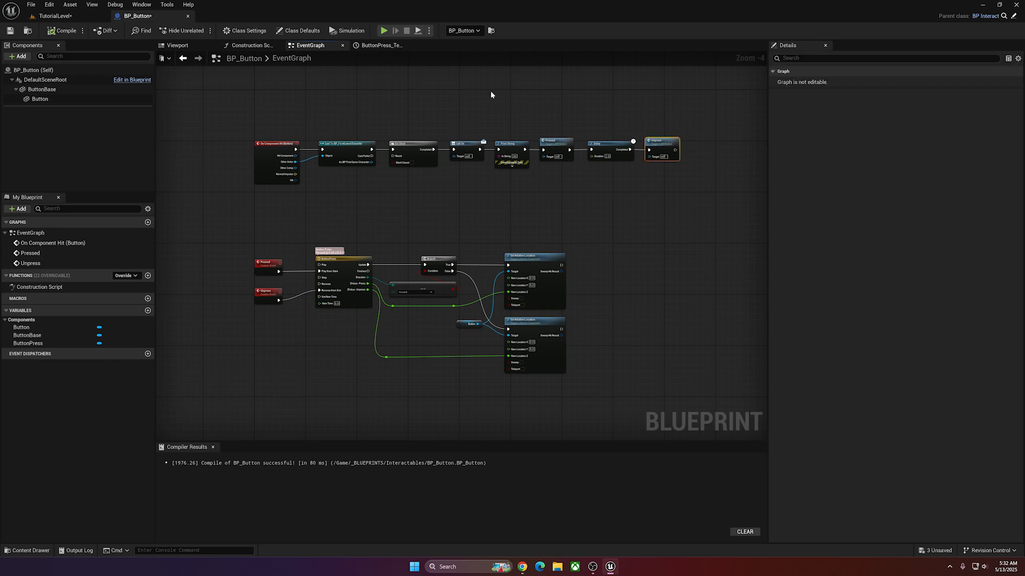
pyautogui.click(432, 101)
pyautogui.moveTo(433, 102); pyautogui.dragTo(428, 116, button='right')
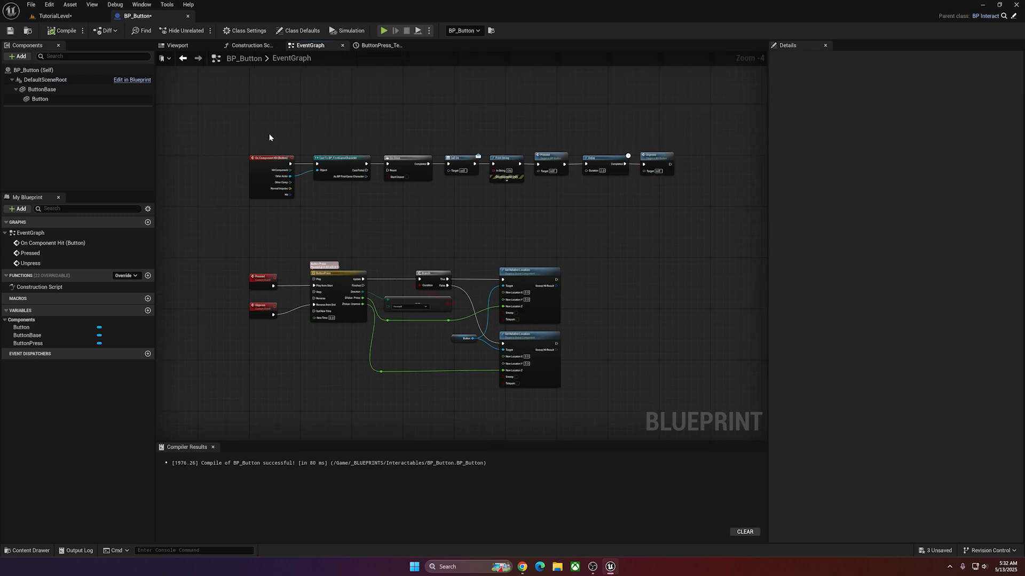
pyautogui.moveTo(317, 131); pyautogui.dragTo(298, 130, button='right')
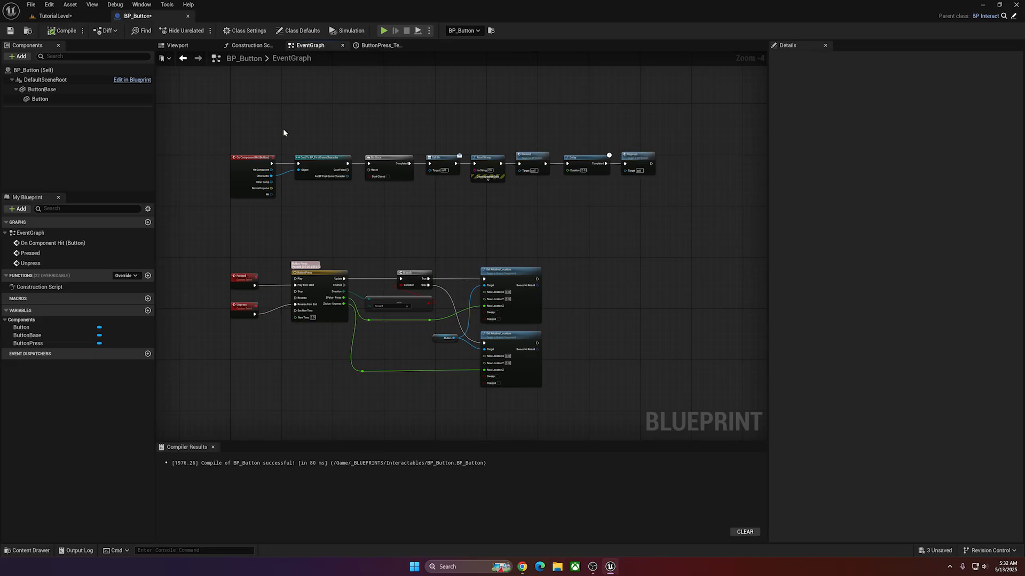
# Add a Sphere Collision component as a child of the Button component.
pyautogui.scroll(1, 299, 130)
pyautogui.click(39, 98)
pyautogui.click(19, 56)
pyautogui.write('c')
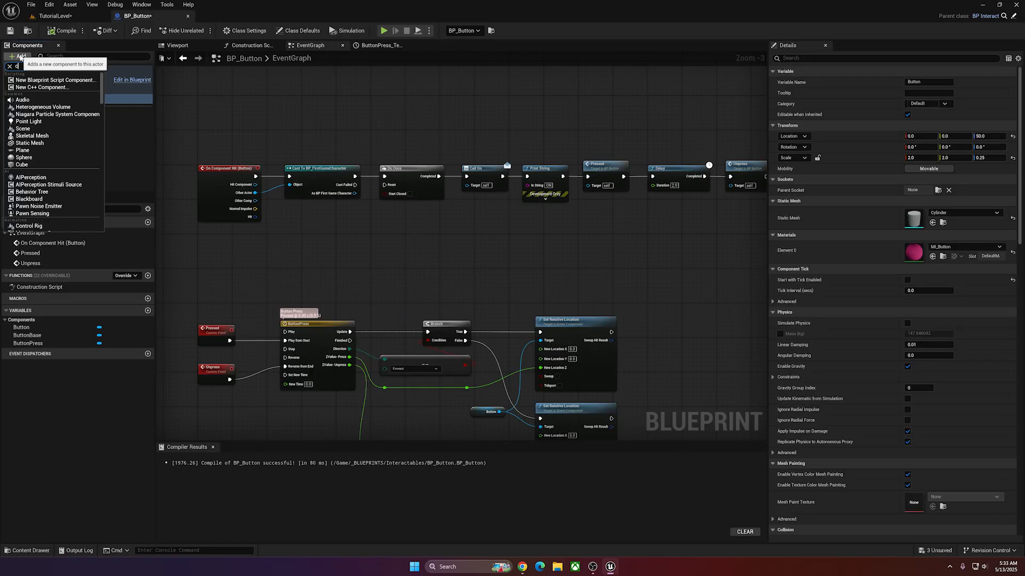
pyautogui.write('oll')
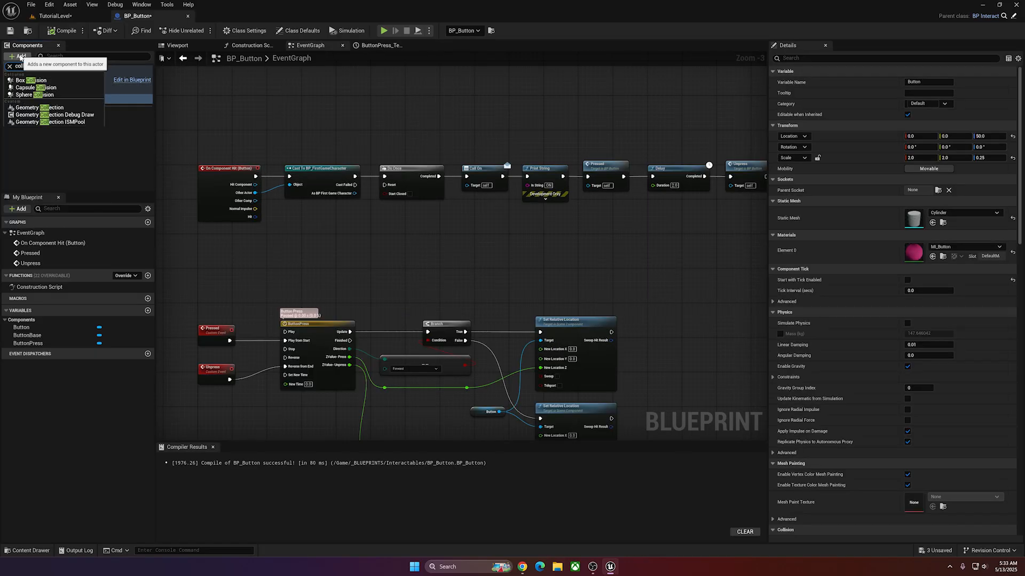
pyautogui.click(33, 94)
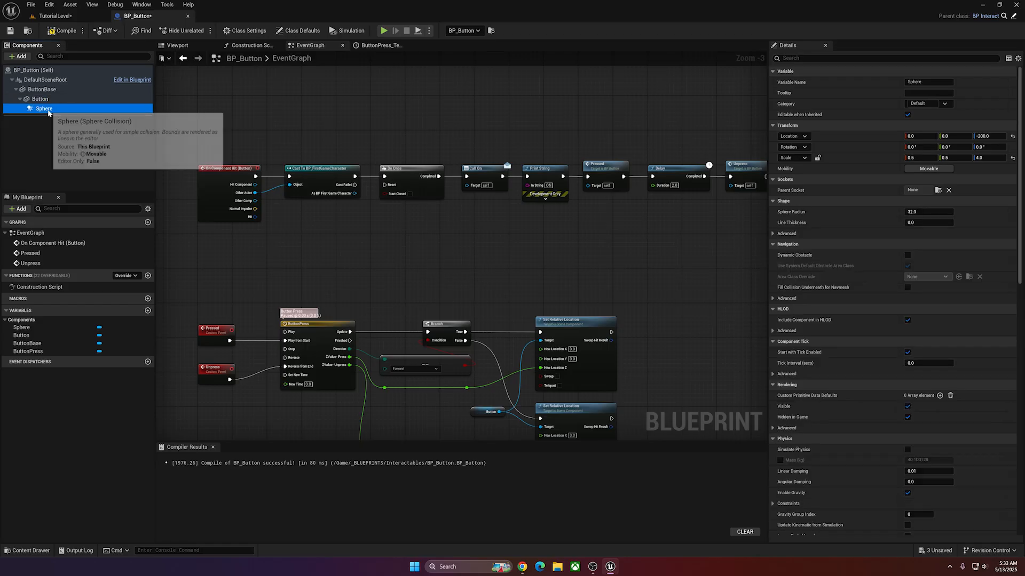
# Switch the Blueprint viewport to the front view and set the collision sphere's Sphere Radius to 120.
pyautogui.click(178, 46)
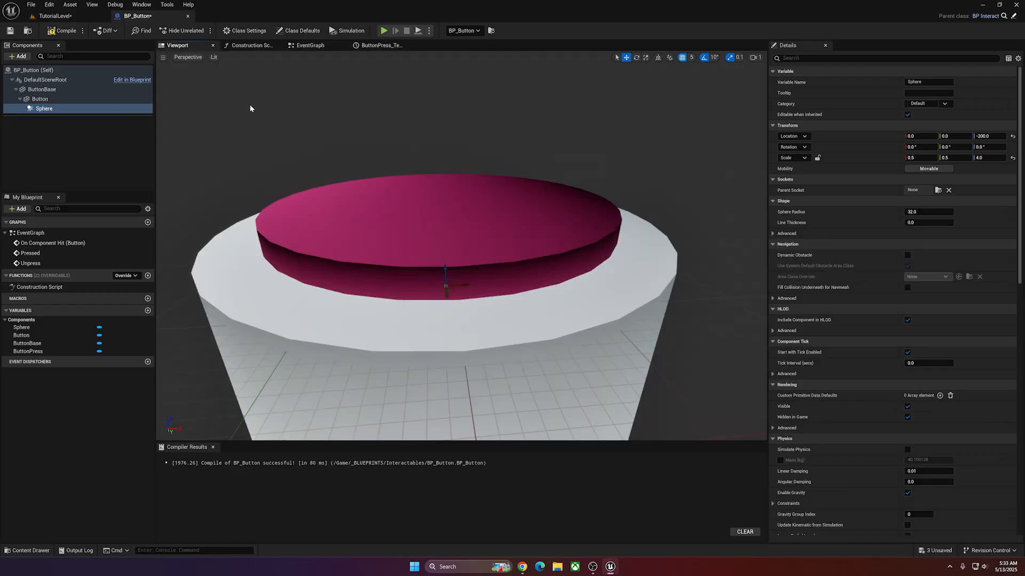
pyautogui.click(188, 57)
pyautogui.click(234, 126)
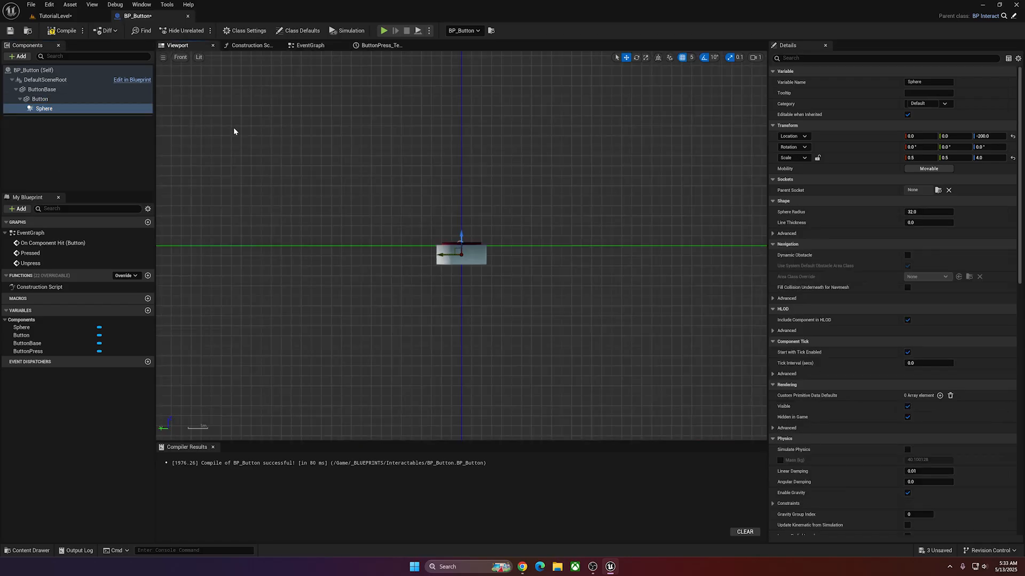
pyautogui.scroll(3, 468, 191)
pyautogui.click(946, 213)
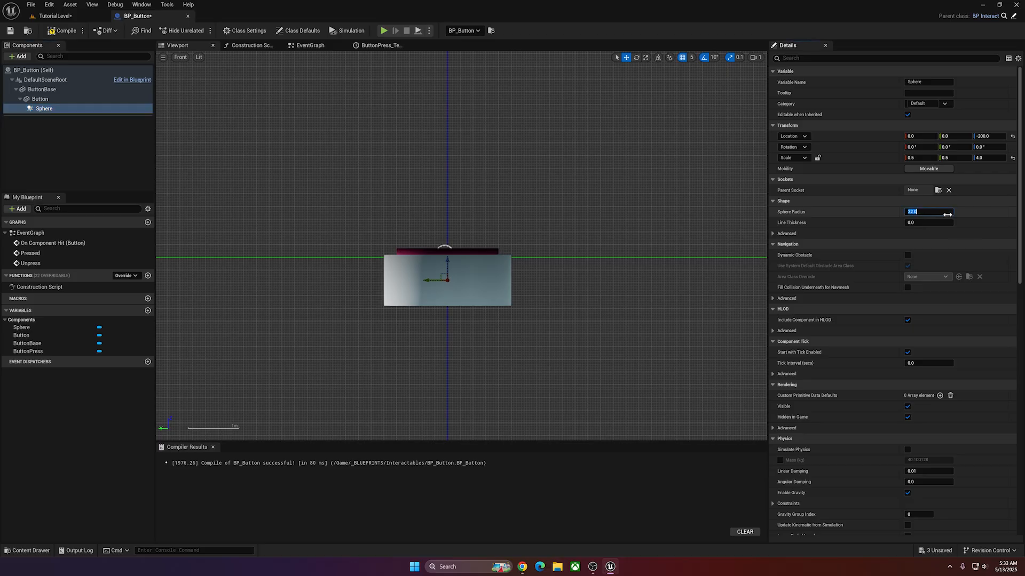
pyautogui.write('120')
pyautogui.press('Return')
pyautogui.scroll(3, 508, 267)
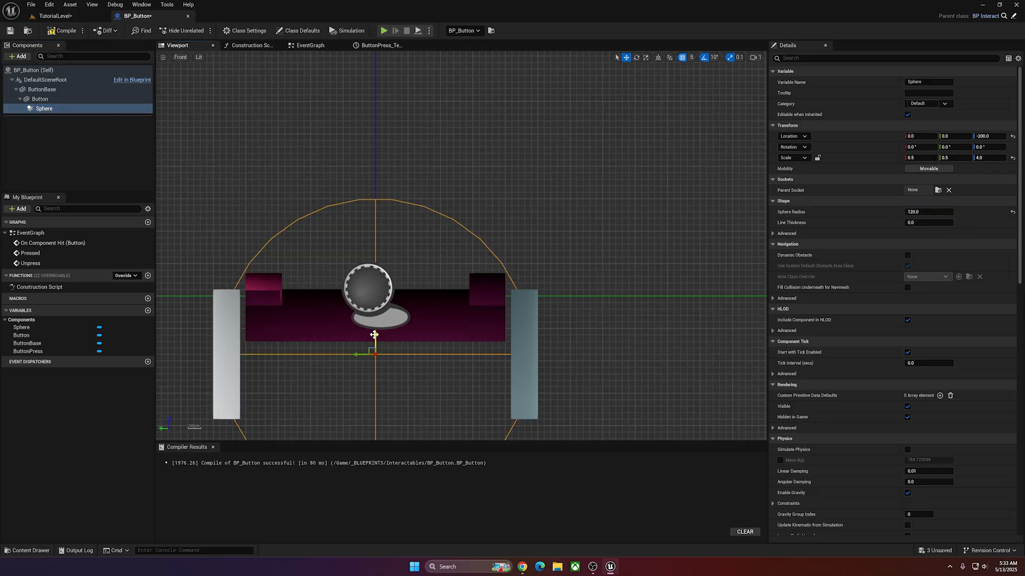
# Reduce the collision sphere's radius to 100 and raise it over the button with a Z location of 50.
pyautogui.moveTo(374, 334); pyautogui.dragTo(381, 241)
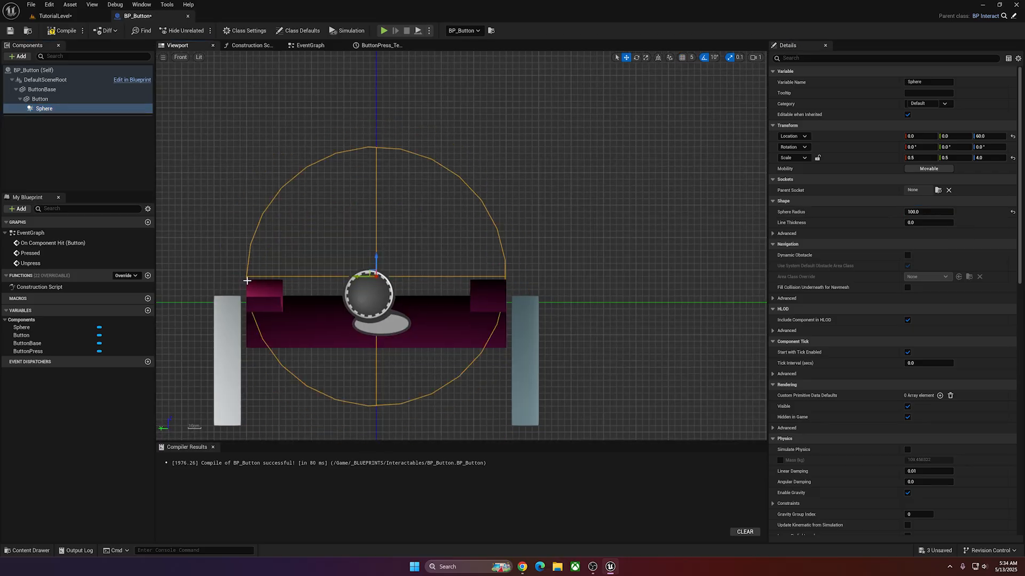
pyautogui.moveTo(376, 254); pyautogui.dragTo(508, 281)
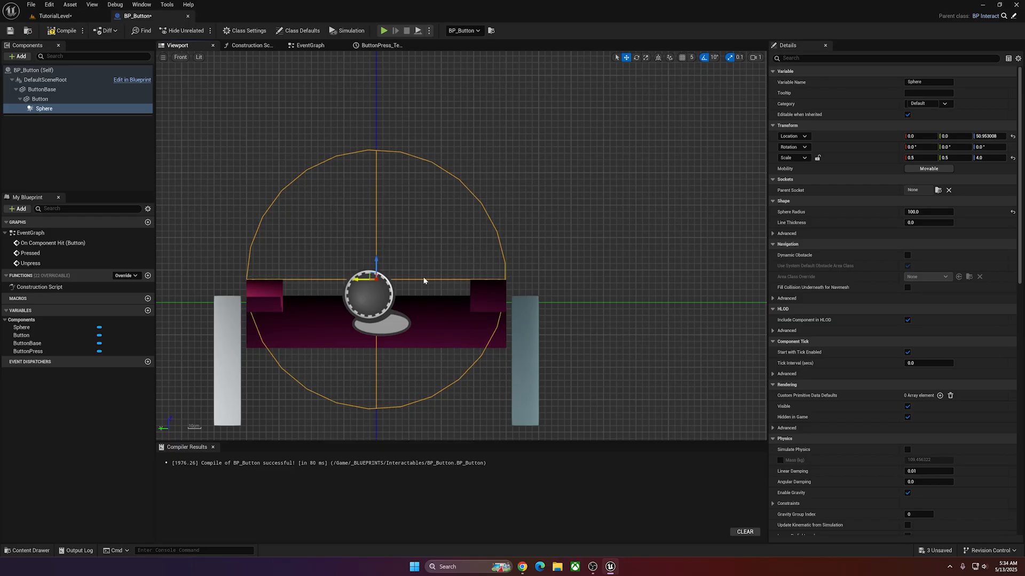
pyautogui.click(989, 136)
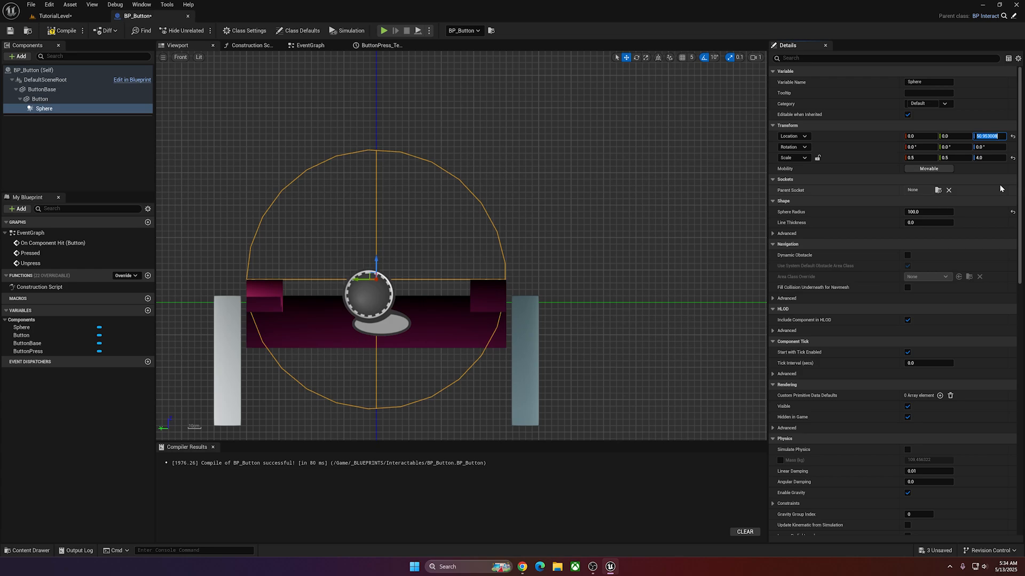
pyautogui.write('50')
pyautogui.press('Return')
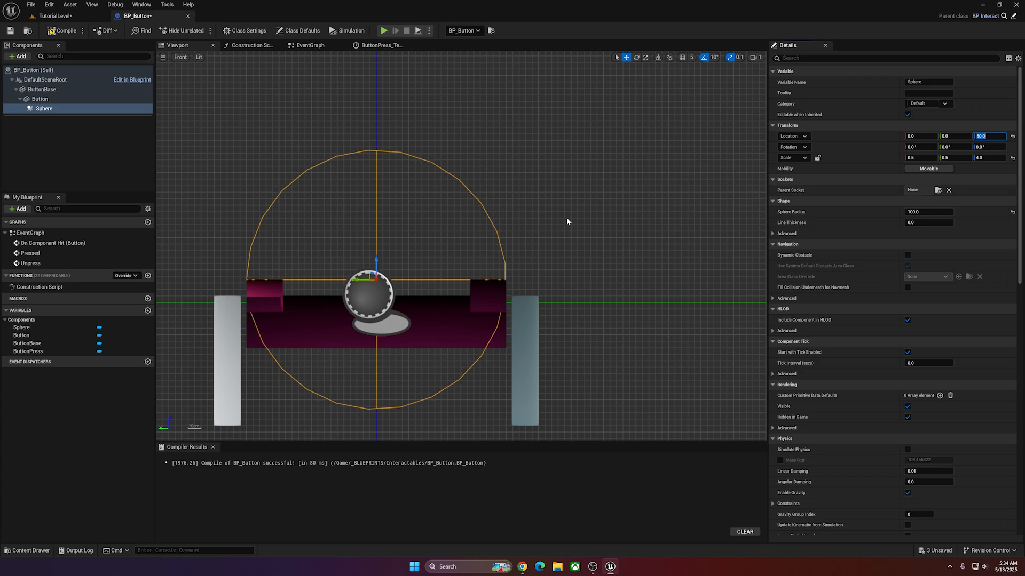
pyautogui.click(180, 57)
# Add an On Component End Overlap event for the Sphere and place it below the On Component Hit event.
pyautogui.click(310, 46)
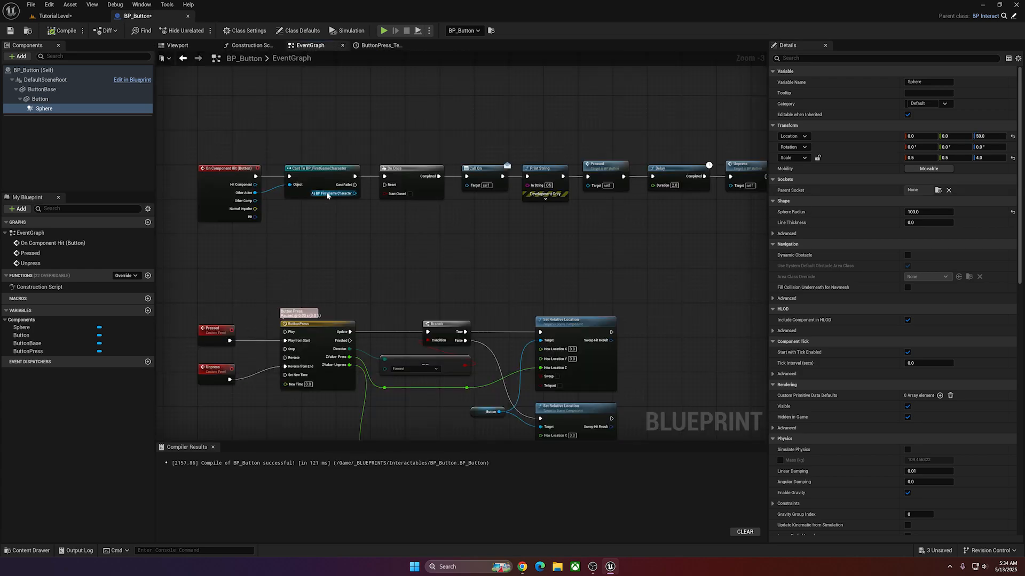
pyautogui.scroll(-2, 327, 154)
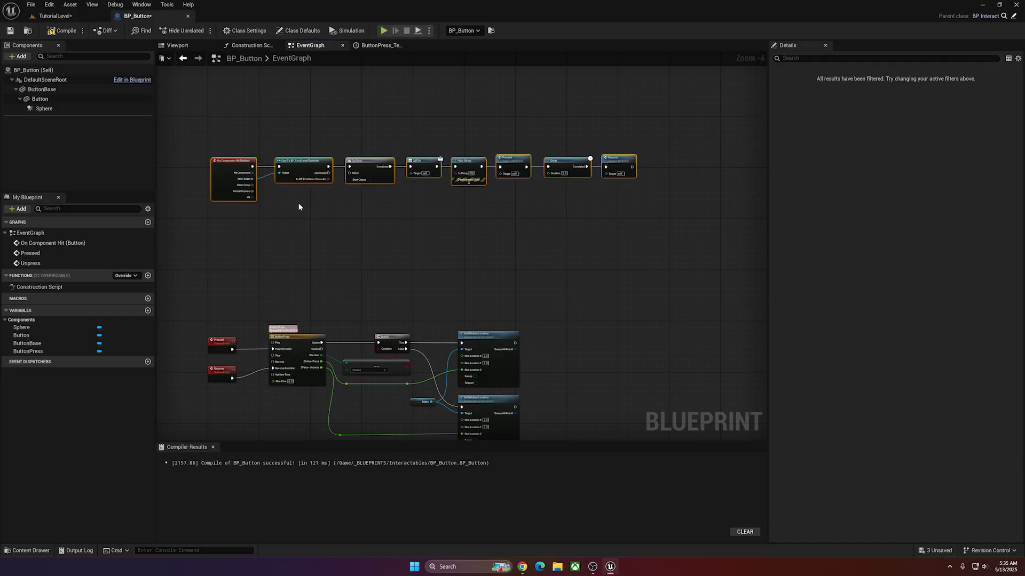
pyautogui.scroll(1, 221, 170)
pyautogui.scroll(-1, 316, 213)
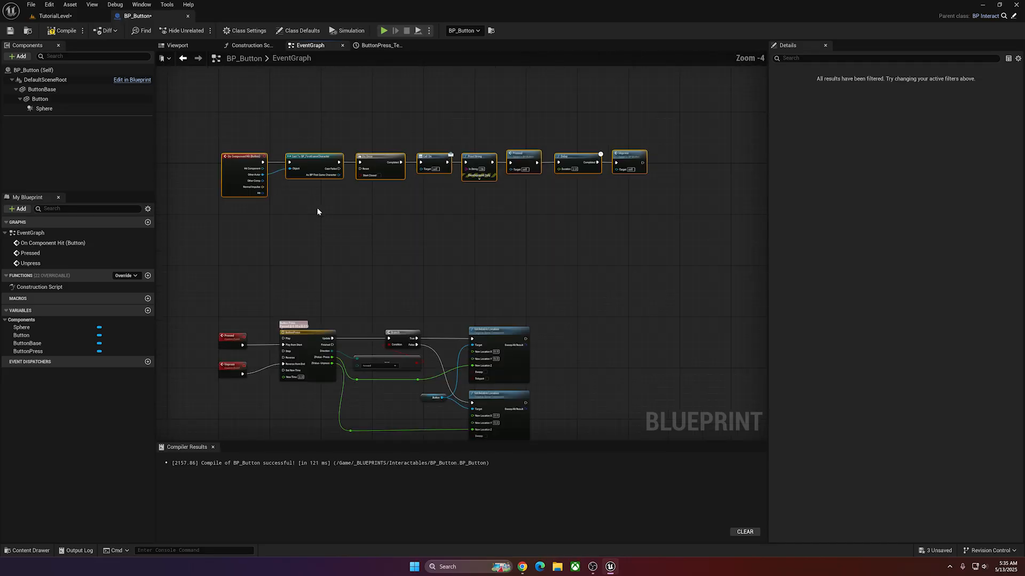
pyautogui.scroll(1, 307, 209)
pyautogui.click(322, 228)
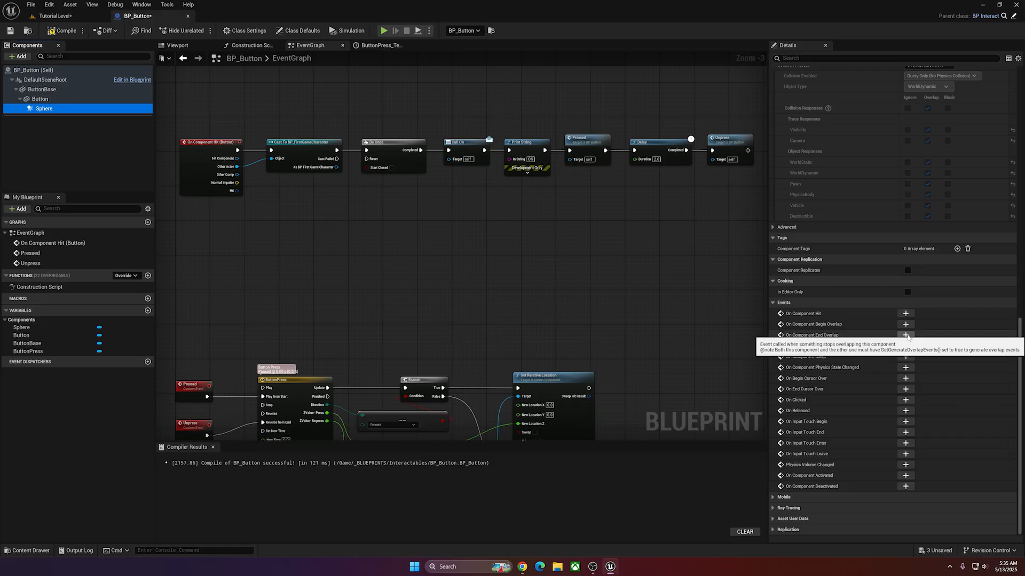
pyautogui.click(906, 335)
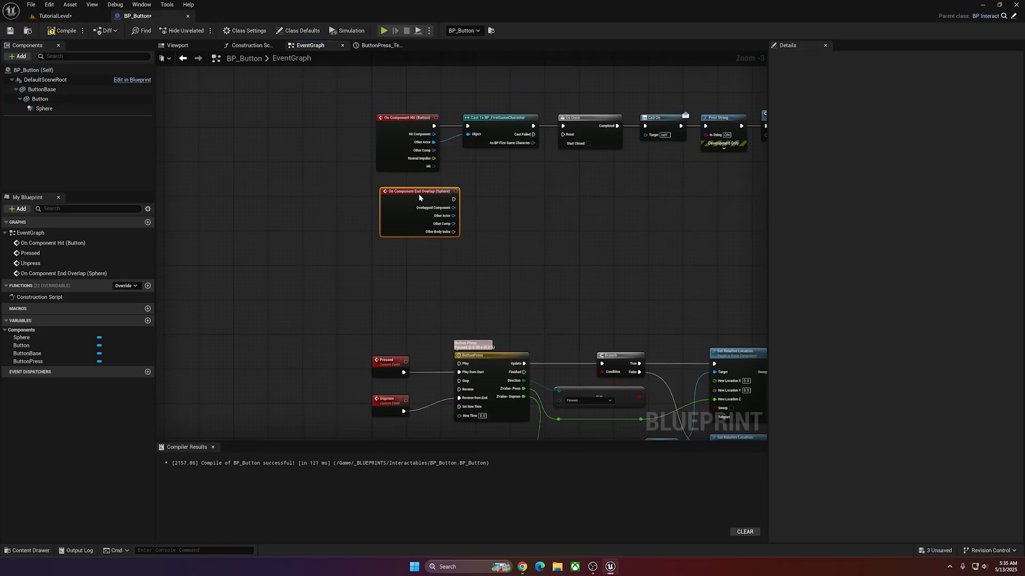
pyautogui.moveTo(419, 195); pyautogui.dragTo(416, 195)
# Delete the Delay node between the Pressed and Unpress calls.
pyautogui.moveTo(507, 197); pyautogui.dragTo(311, 208, button='right')
pyautogui.scroll(1, 420, 206)
pyautogui.scroll(-1, 413, 217)
pyautogui.moveTo(721, 111); pyautogui.dragTo(628, 155)
pyautogui.click(604, 134)
pyautogui.press('Delete')
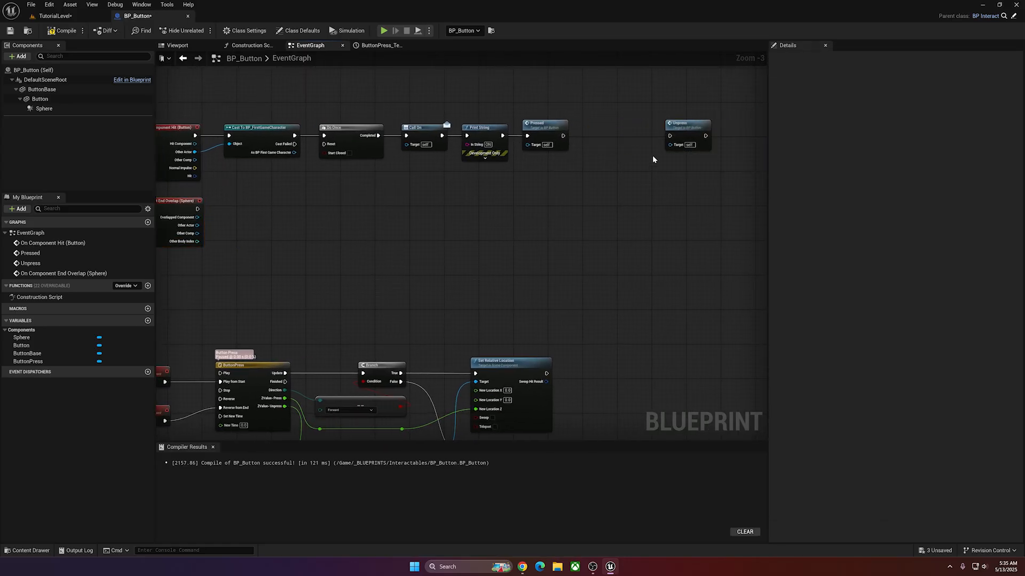
# Move the Unpress call beside the sphere's End Overlap event and add a Print String node with the text OFF before it.
pyautogui.moveTo(686, 128); pyautogui.dragTo(328, 215)
pyautogui.moveTo(328, 214); pyautogui.dragTo(426, 210, button='right')
pyautogui.rightClick(325, 208)
pyautogui.write('print stri')
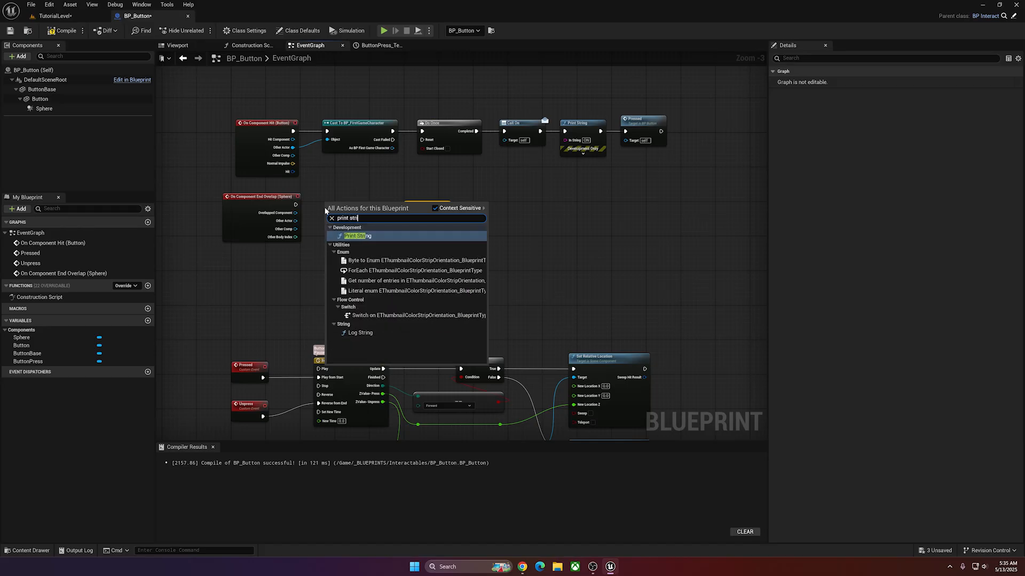
pyautogui.press('Return')
pyautogui.click(347, 222)
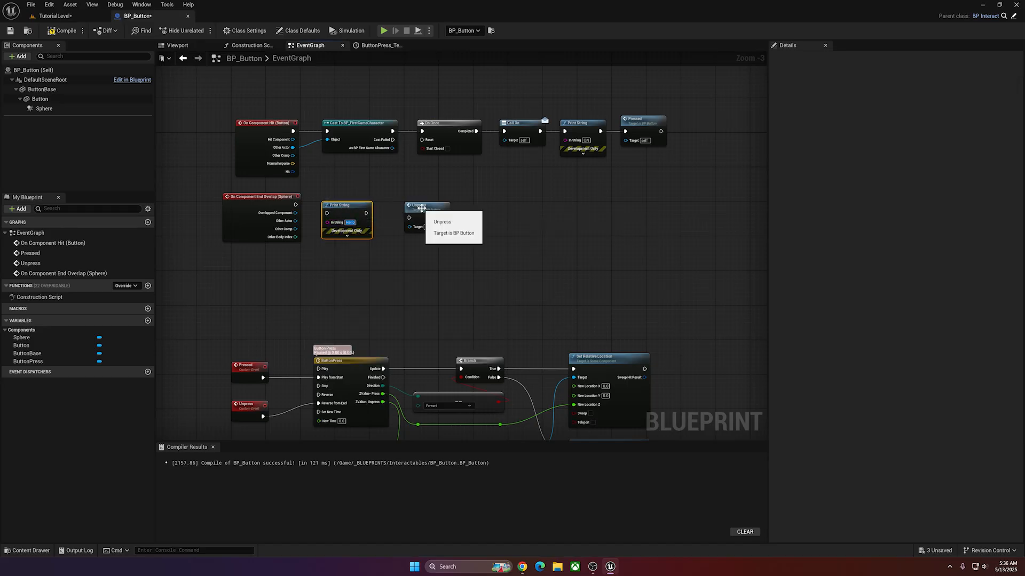
pyautogui.write('OFF')
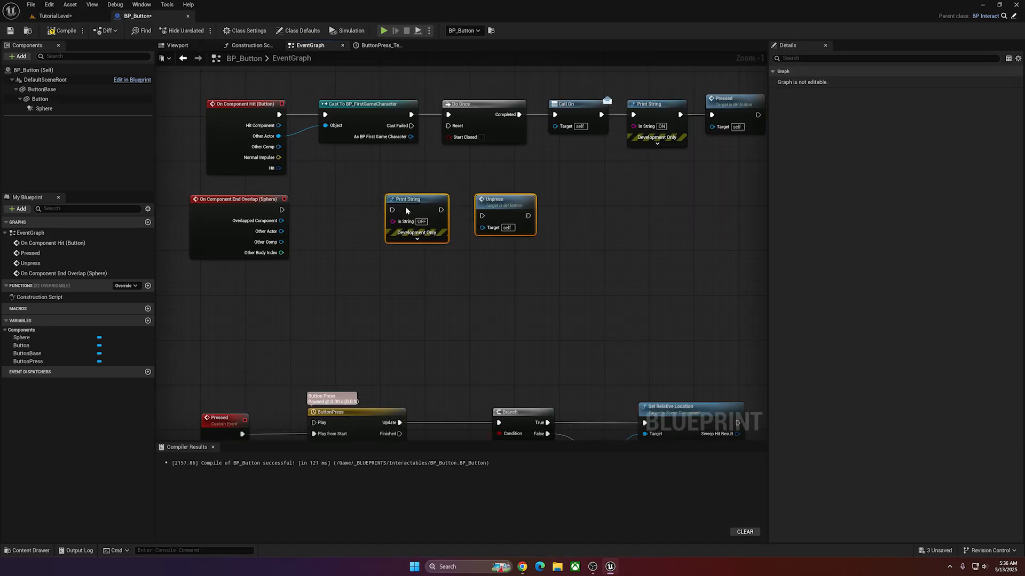
pyautogui.moveTo(399, 199); pyautogui.dragTo(417, 208)
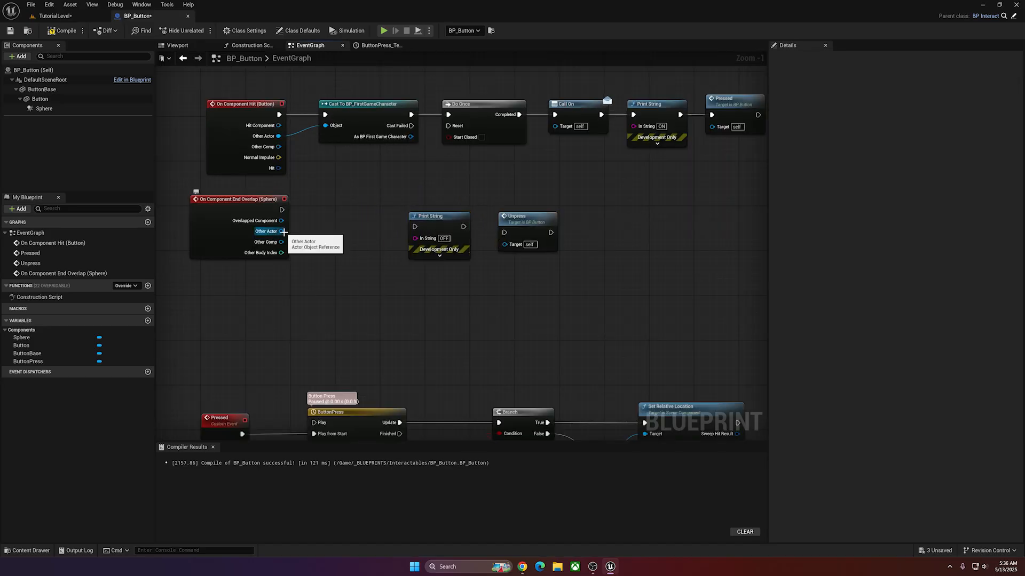
# Cast the End Overlap event's Other Actor to BP_FirstGameCharacter and line up the Print String and Unpress nodes after it.
pyautogui.moveTo(280, 231); pyautogui.dragTo(345, 209)
pyautogui.write('cast to fir')
pyautogui.press('Return')
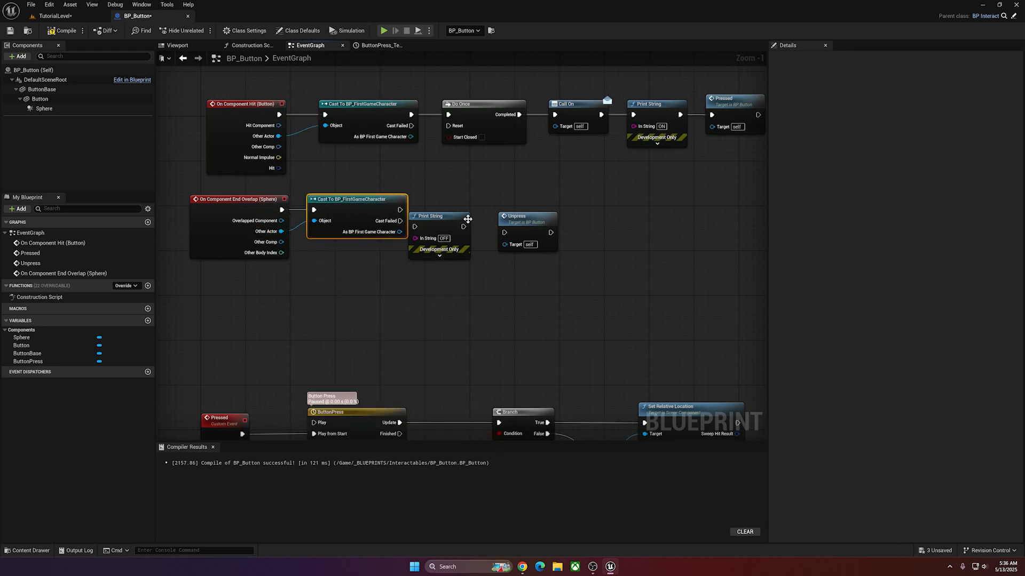
pyautogui.moveTo(468, 219); pyautogui.dragTo(533, 200)
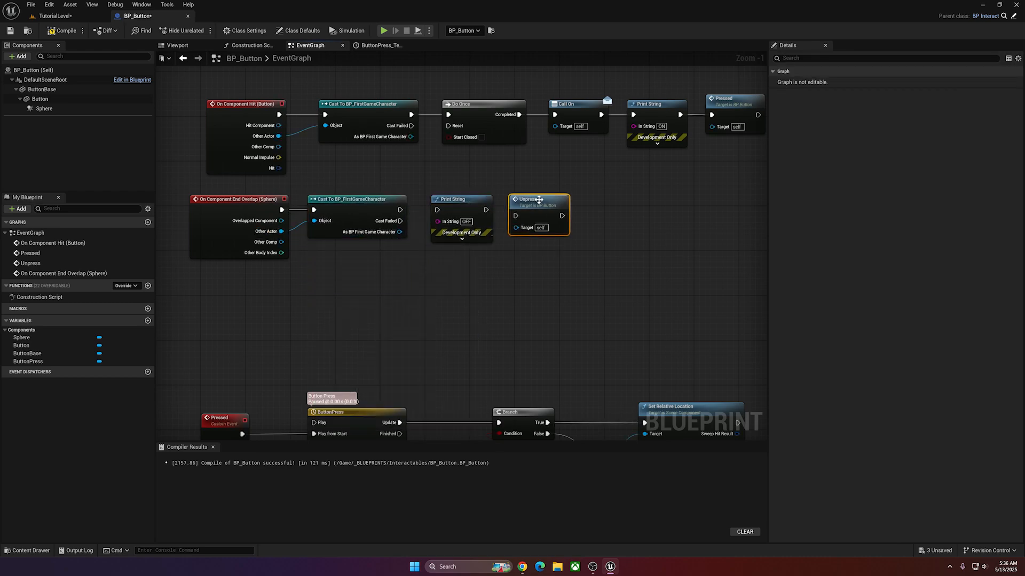
# Insert a Do Once node between the End Overlap cast and the OFF Print String.
pyautogui.moveTo(539, 200); pyautogui.dragTo(437, 210, button='right')
pyautogui.moveTo(297, 220); pyautogui.dragTo(323, 254)
pyautogui.write('doo')
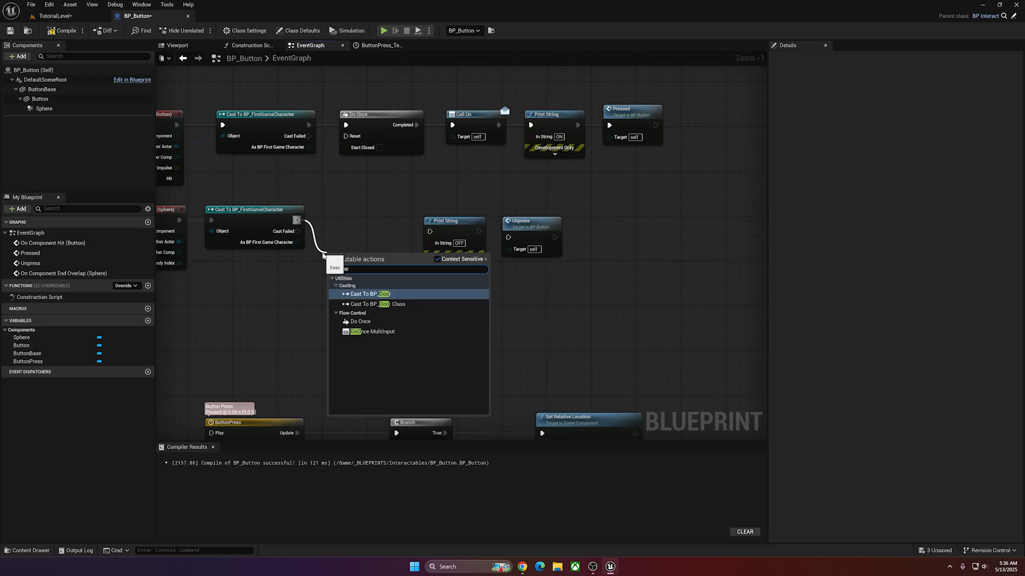
pyautogui.click(358, 321)
# Add a Call Off node and wire it between the Do Once node and the OFF Print String.
pyautogui.rightClick(441, 267)
pyautogui.write('cal')
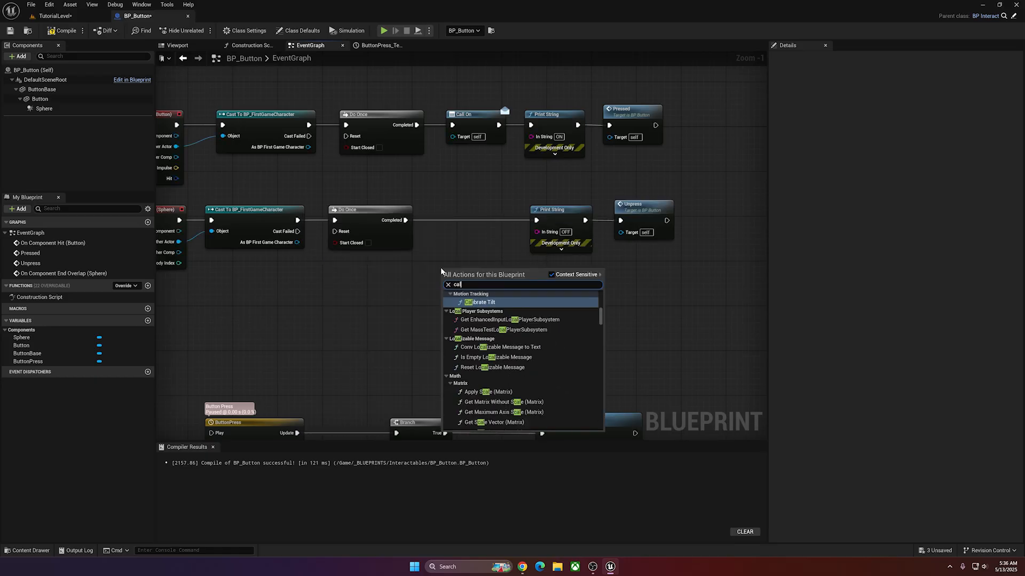
pyautogui.write('l off')
pyautogui.press('Return')
pyautogui.moveTo(464, 269); pyautogui.dragTo(463, 235)
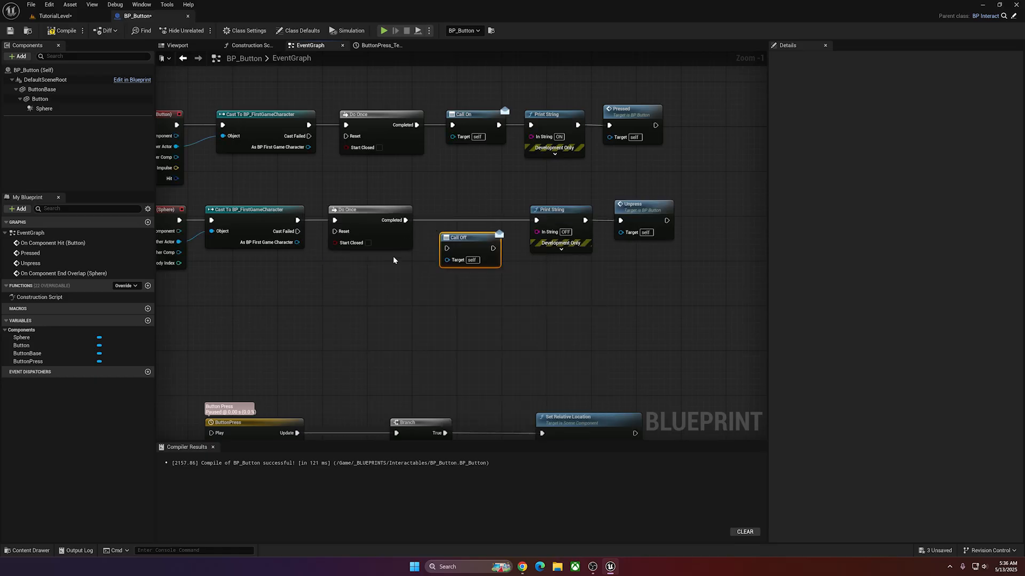
pyautogui.moveTo(499, 238); pyautogui.dragTo(537, 221)
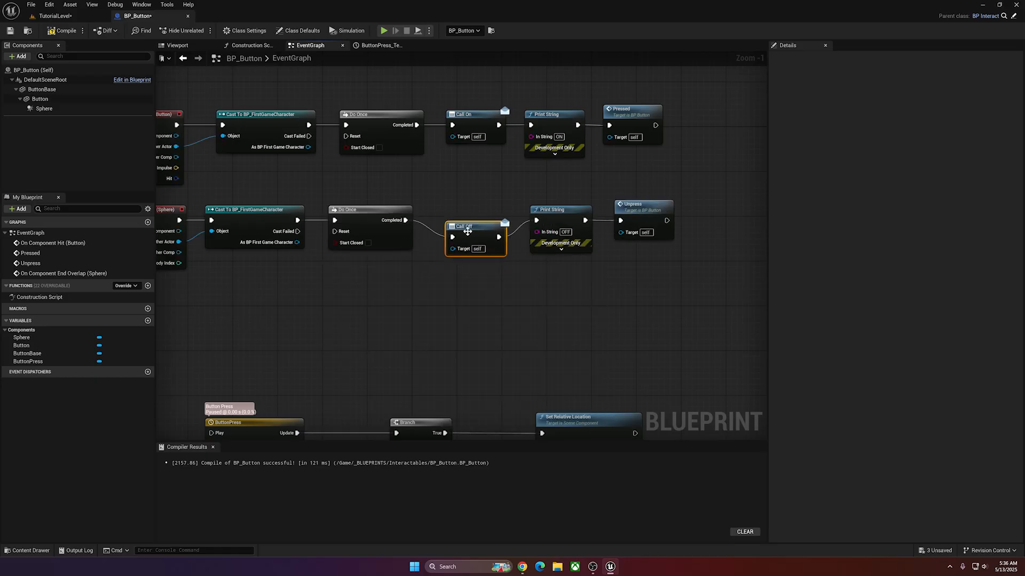
pyautogui.moveTo(467, 230); pyautogui.dragTo(466, 216)
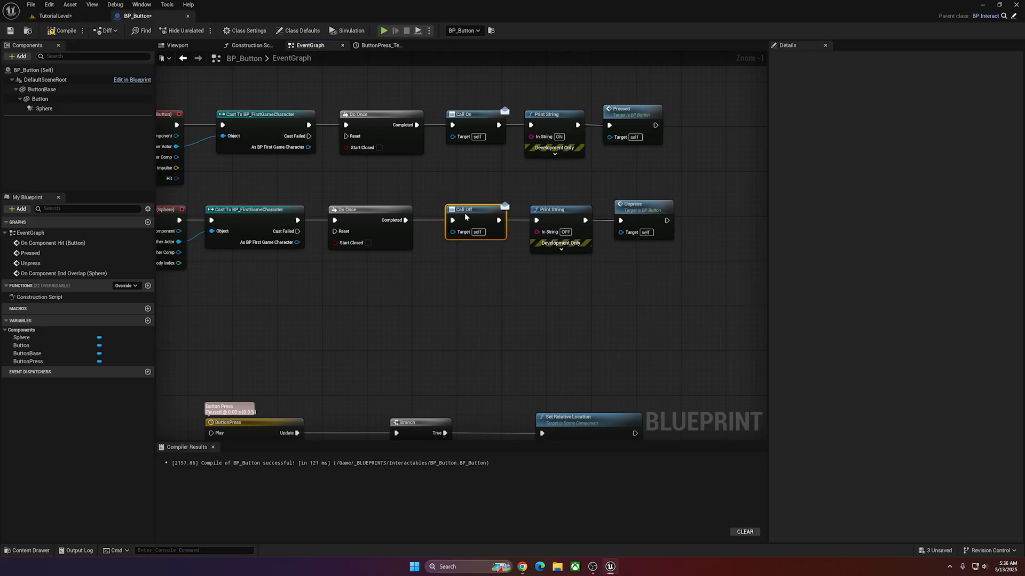
# Tidy the End Overlap chain by shifting the Call Off, Print String and Unpress nodes closer to Do Once.
pyautogui.click(555, 218)
pyautogui.scroll(-2, 587, 187)
pyautogui.click(228, 135)
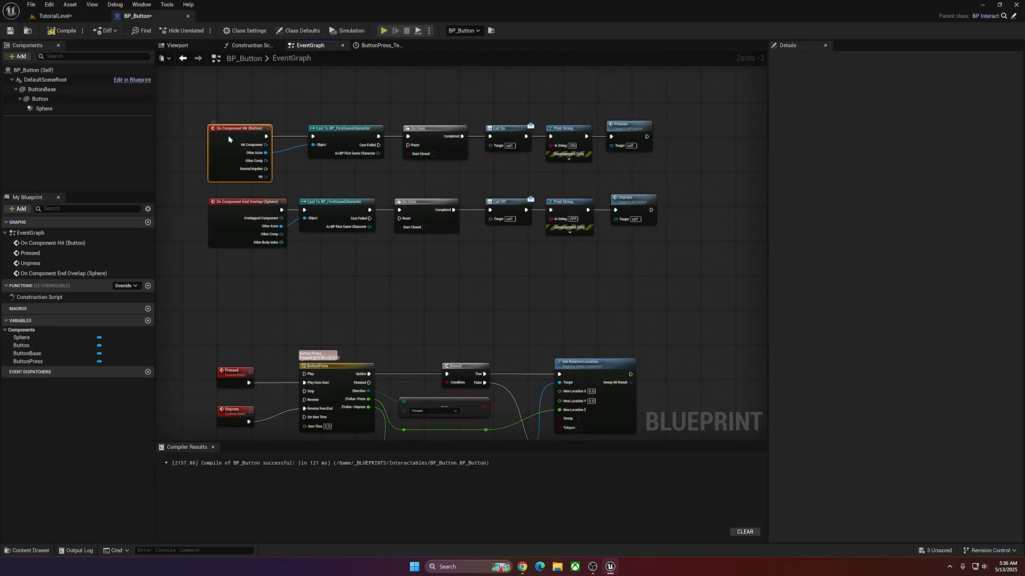
pyautogui.click(308, 116)
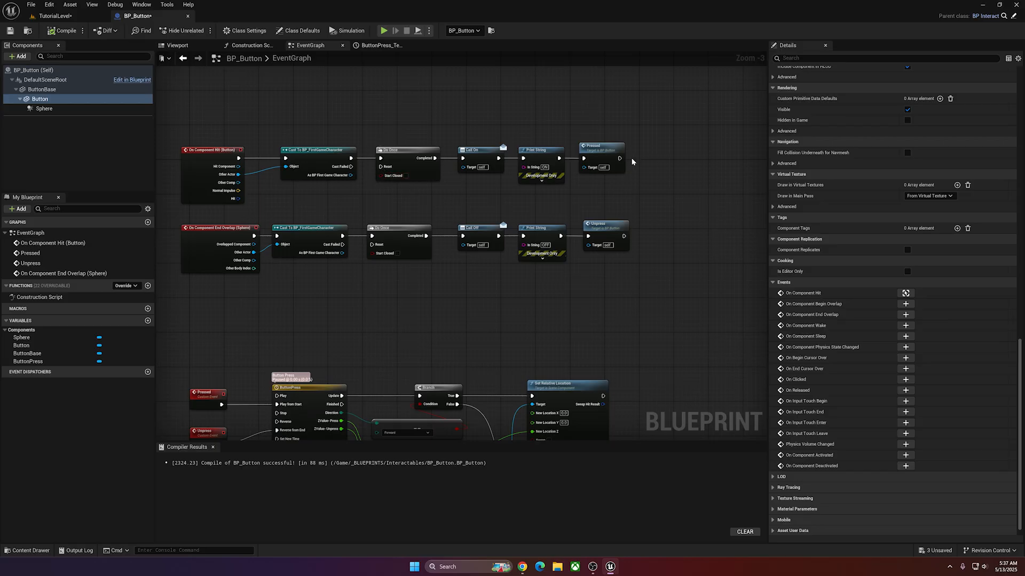
pyautogui.moveTo(640, 230); pyautogui.dragTo(470, 228)
pyautogui.keyDown('ctrl'); pyautogui.click(469, 228); pyautogui.keyUp('ctrl')
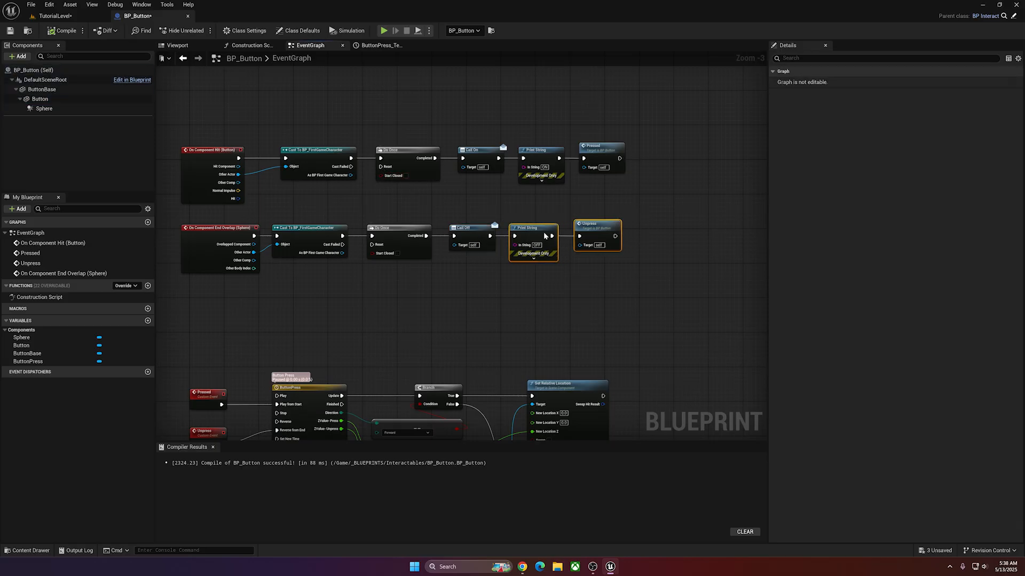
pyautogui.moveTo(544, 230); pyautogui.dragTo(540, 229)
pyautogui.moveTo(613, 148); pyautogui.dragTo(650, 129)
pyautogui.moveTo(649, 129); pyautogui.dragTo(743, 122, button='right')
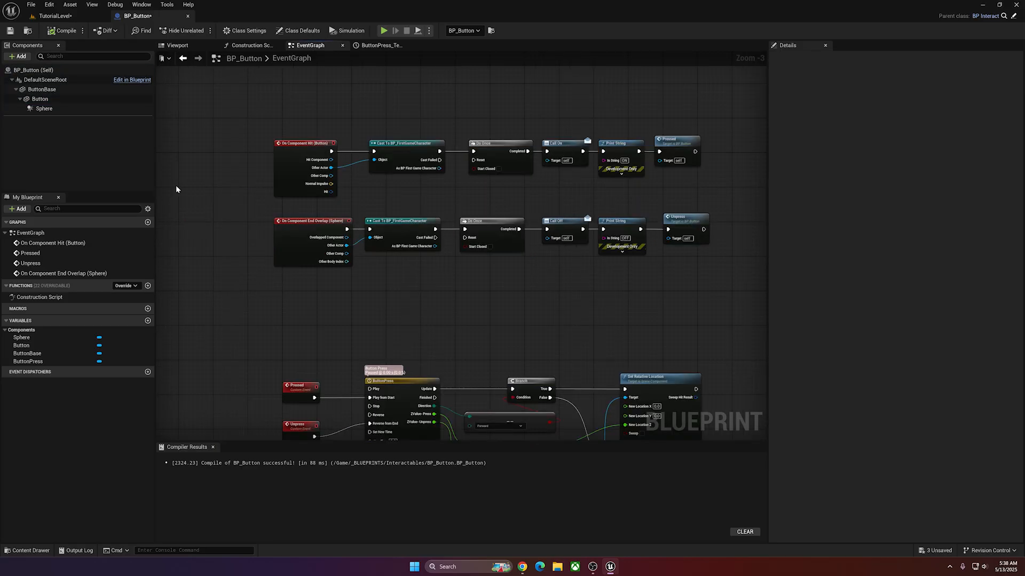
# Create a Boolean variable named IsPressed.
pyautogui.click(148, 320)
pyautogui.write('Is')
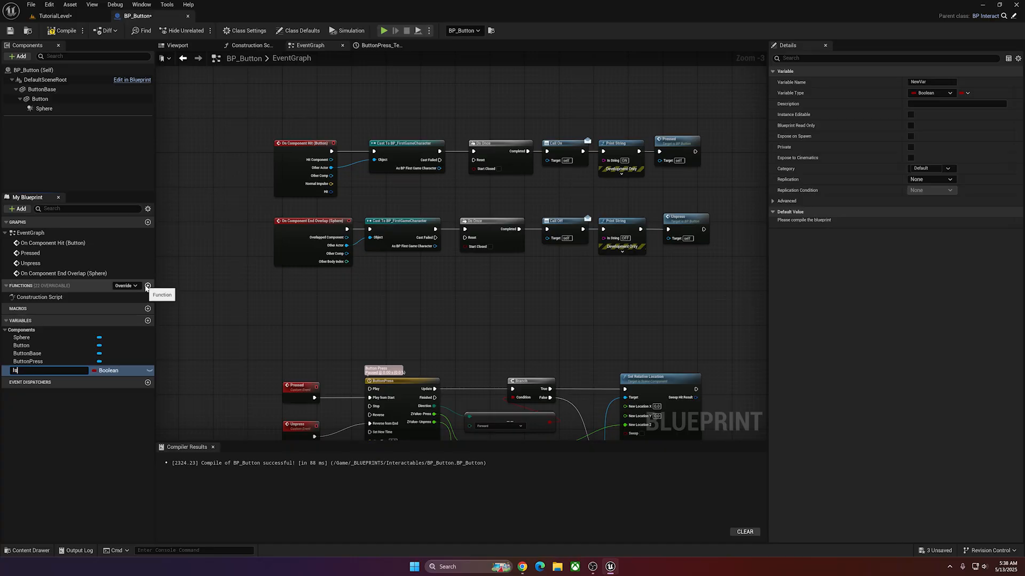
pyautogui.write('Pressed')
pyautogui.press('Return')
# Add Set IsPressed nodes to both chains, set to true after the Pressed call and false after the Unpress call.
pyautogui.moveTo(32, 370); pyautogui.dragTo(617, 178)
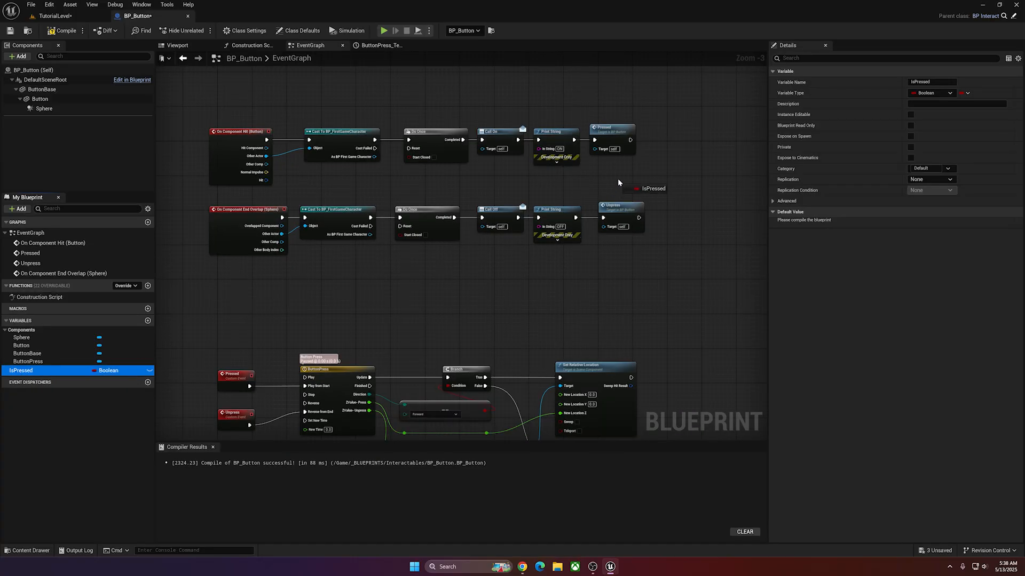
pyautogui.moveTo(628, 143); pyautogui.dragTo(632, 143)
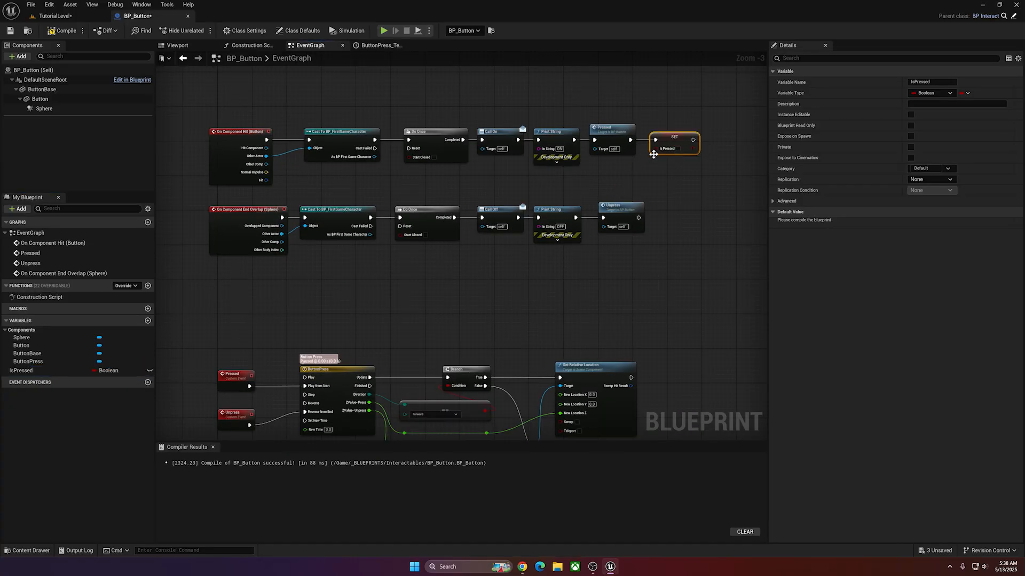
pyautogui.moveTo(682, 222); pyautogui.dragTo(643, 226, button='right')
pyautogui.moveTo(21, 370); pyautogui.dragTo(623, 222)
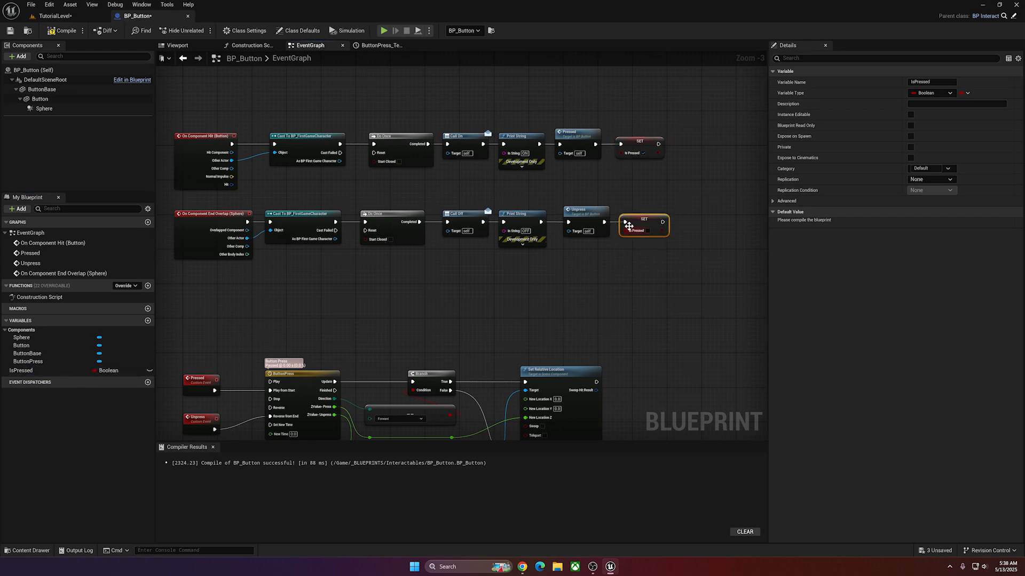
pyautogui.moveTo(629, 201); pyautogui.dragTo(627, 211, button='right')
# Delete the Do Once nodes from both the Hit and the End Overlap chains.
pyautogui.moveTo(353, 141); pyautogui.dragTo(390, 258)
pyautogui.press('Delete')
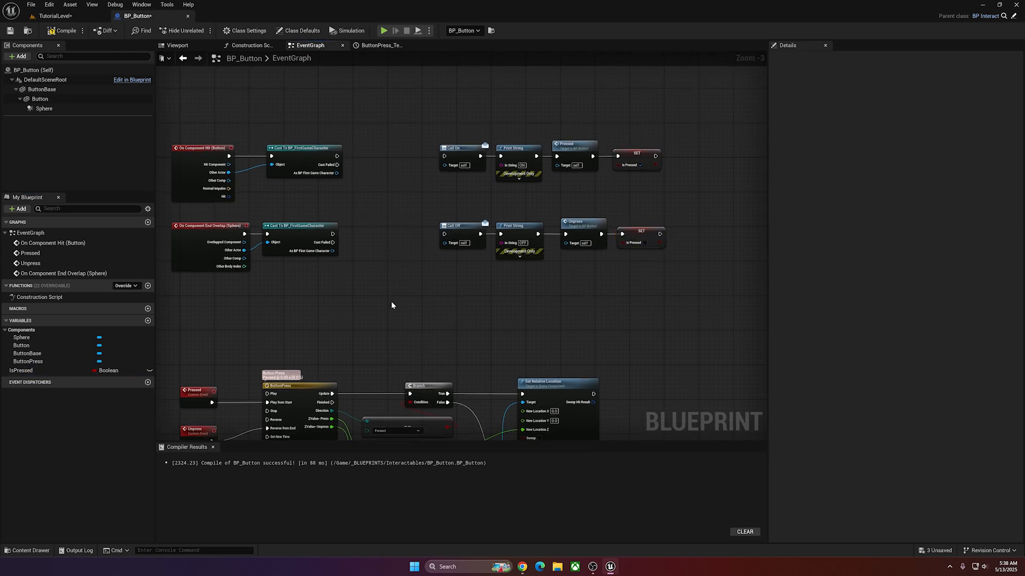
pyautogui.moveTo(386, 278); pyautogui.dragTo(387, 294, button='right')
# Add a Branch on IsPressed after the Hit event's cast, wire False to Call On, and move that chain closer.
pyautogui.click(367, 215)
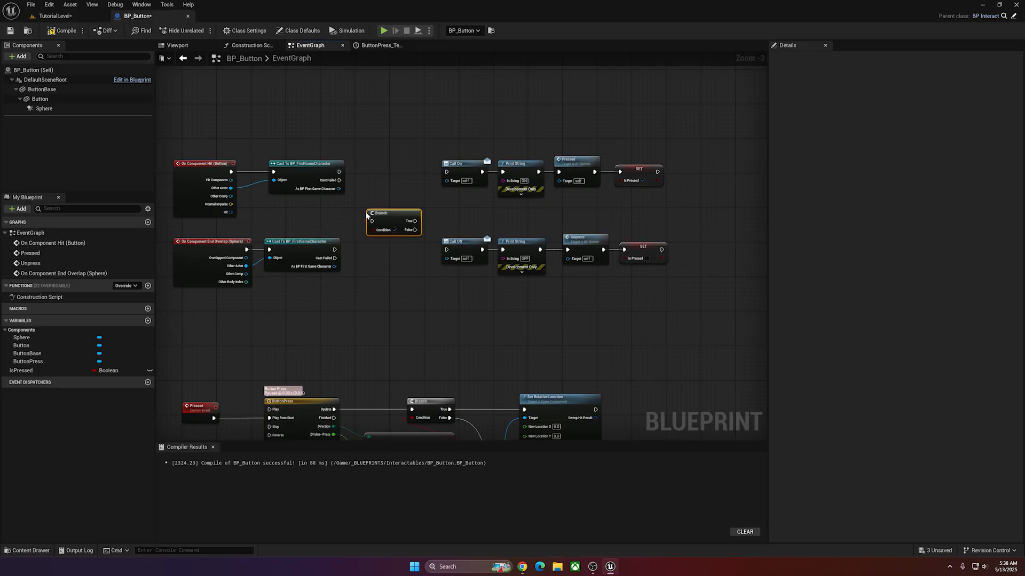
pyautogui.moveTo(340, 172); pyautogui.dragTo(372, 222)
pyautogui.keyDown('ctrl'); pyautogui.moveTo(22, 370); pyautogui.dragTo(365, 180); pyautogui.keyUp('ctrl')
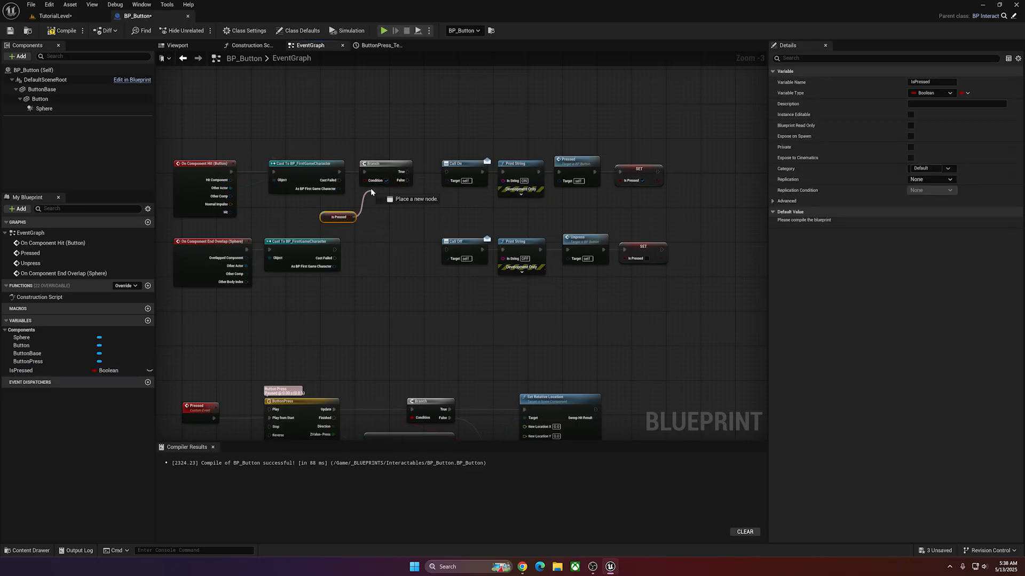
pyautogui.moveTo(339, 221); pyautogui.dragTo(447, 174)
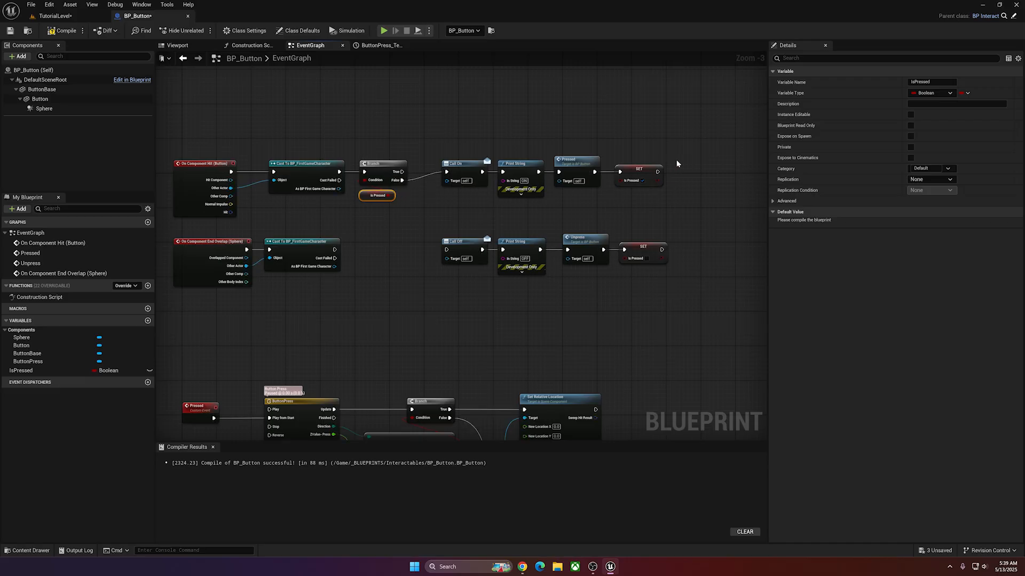
pyautogui.moveTo(677, 164); pyautogui.dragTo(453, 195)
# Duplicate the Branch and its IsPressed condition into the End Overlap chain, between the cast and Call Off, using the True output.
pyautogui.moveTo(415, 154); pyautogui.dragTo(369, 206)
pyautogui.hotkey('ctrl', 'c')
pyautogui.hotkey('ctrl', 'v')
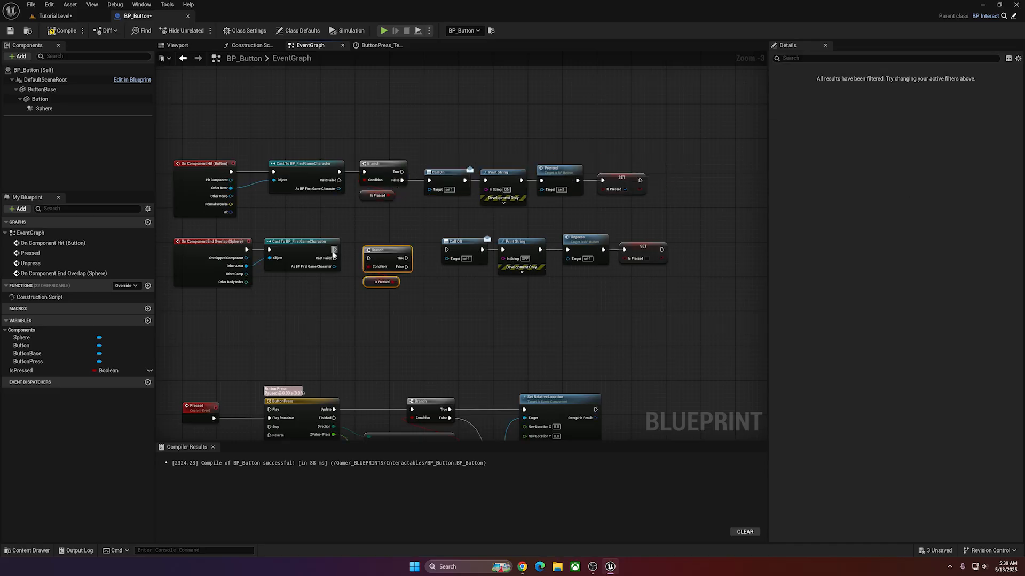
pyautogui.moveTo(334, 250); pyautogui.dragTo(384, 245)
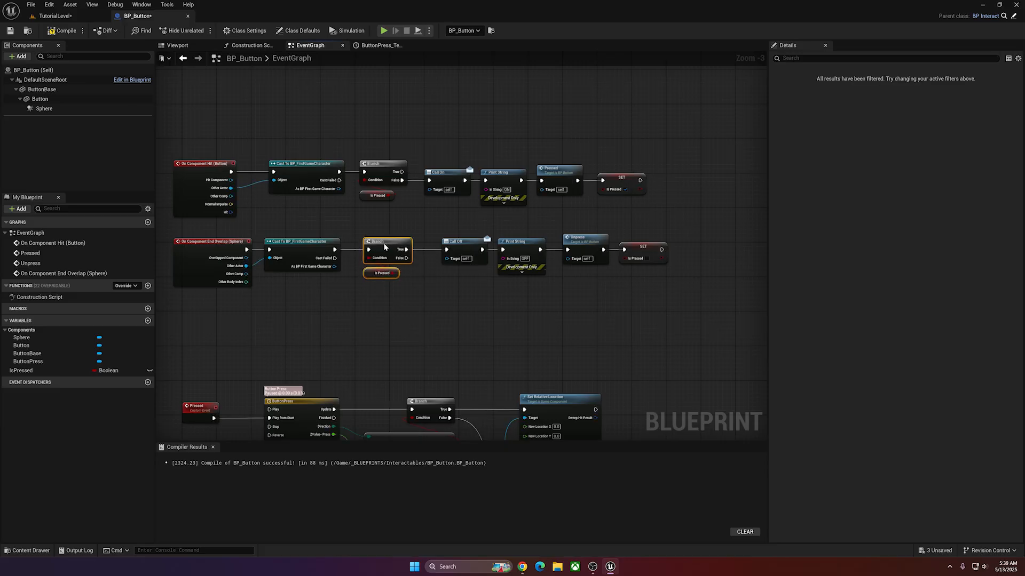
# Set the Sphere's collision preset to Custom and all of its collision responses to Ignore.
pyautogui.click(56, 109)
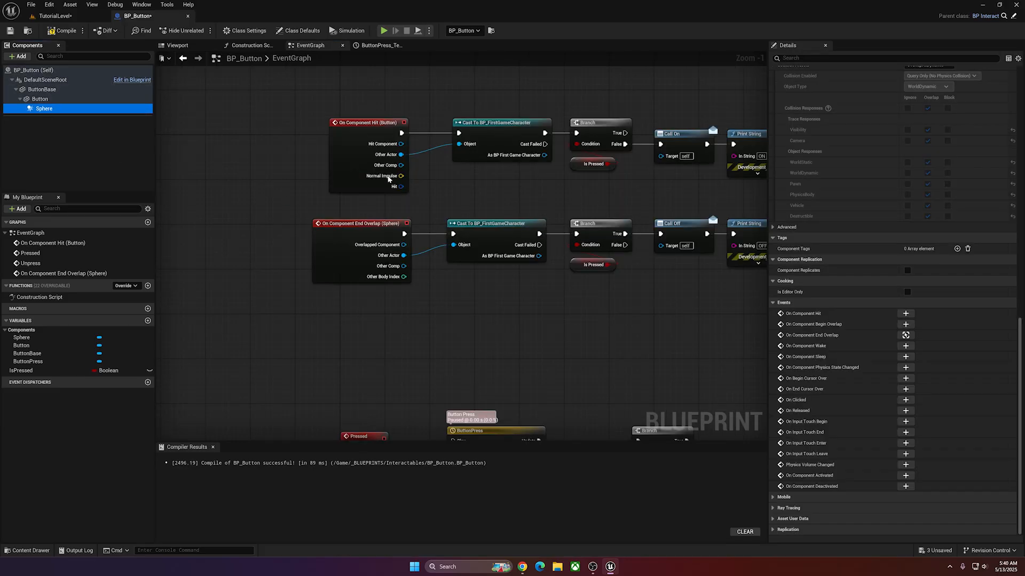
pyautogui.scroll(5, 865, 175)
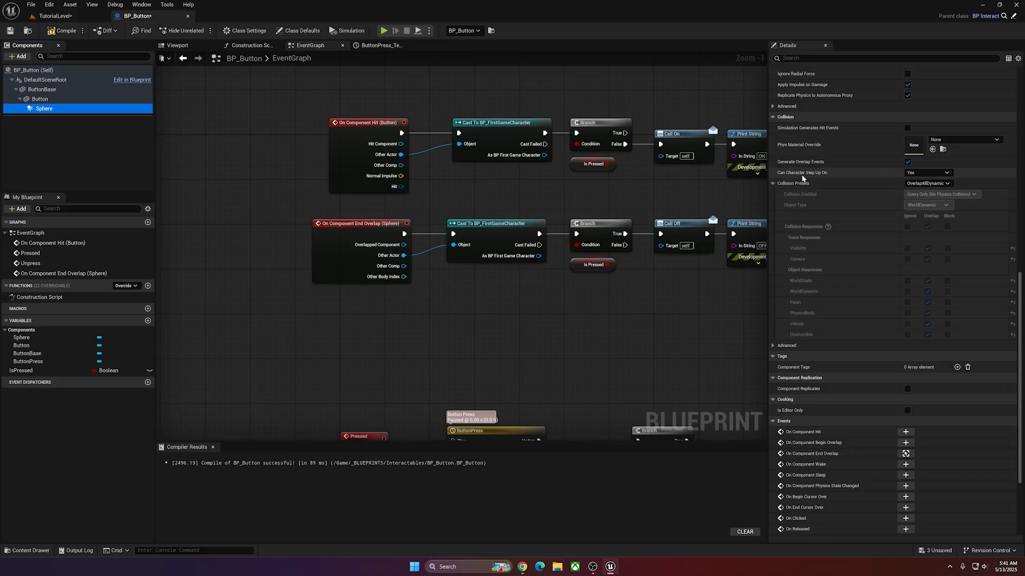
pyautogui.click(927, 183)
pyautogui.click(919, 204)
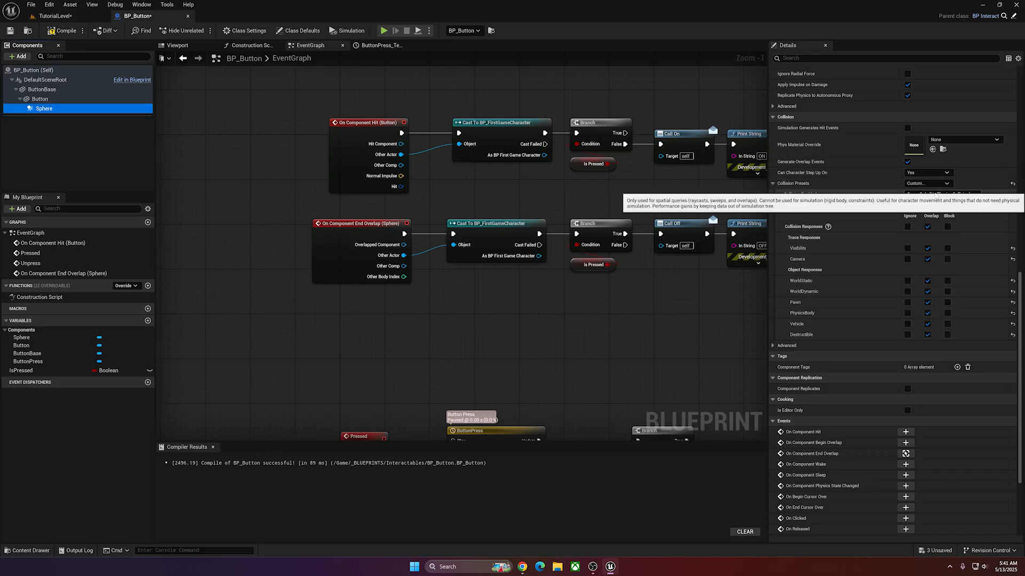
pyautogui.click(908, 227)
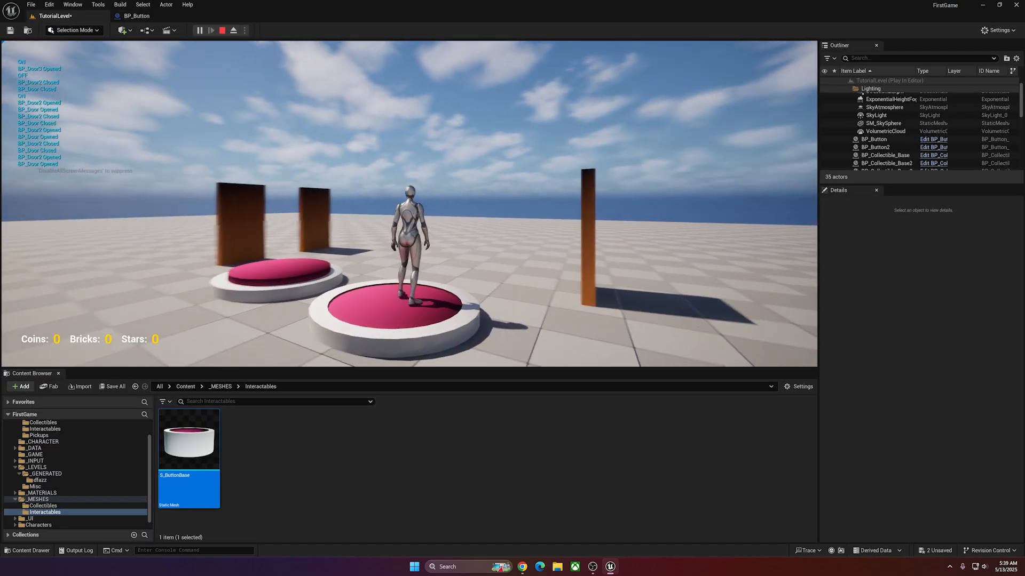
# Playtest the level by running the character on and off both buttons to check the buttons and doors.
pyautogui.press('s')
pyautogui.press('w')
pyautogui.press('a')
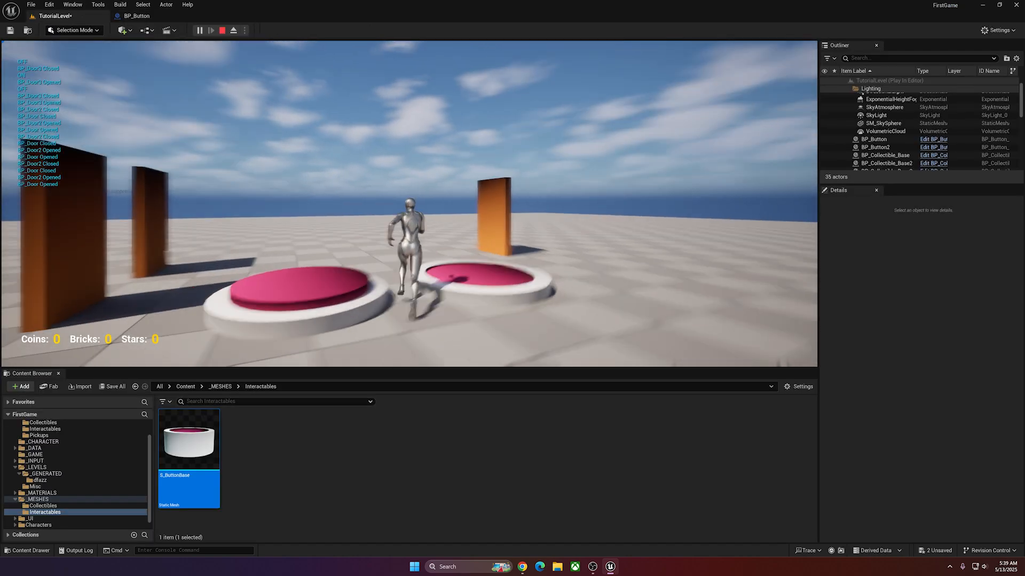
pyautogui.press('s')
pyautogui.press('w')
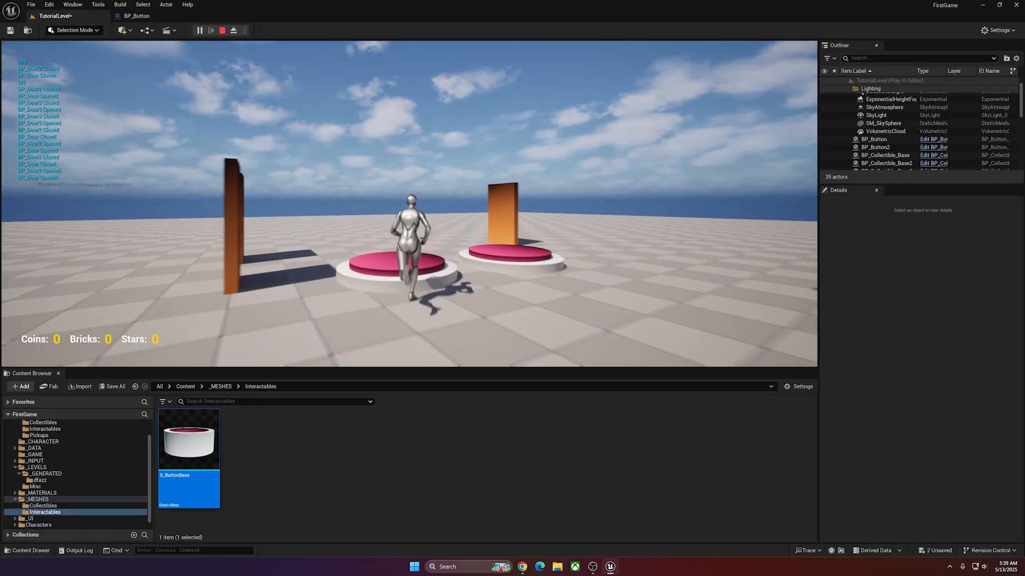
pyautogui.press('w')
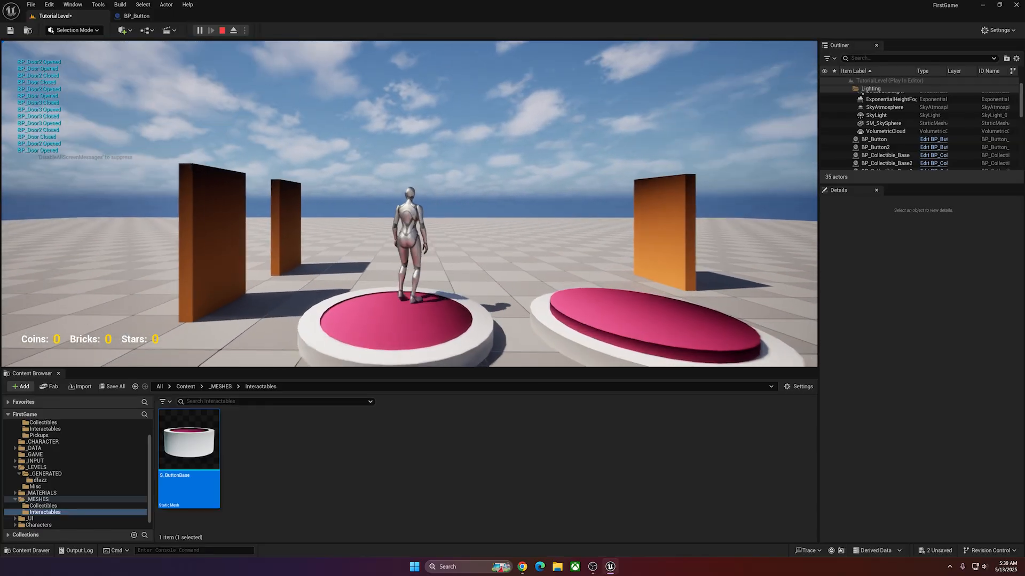
pyautogui.press('s')
pyautogui.press('w')
pyautogui.press('w')
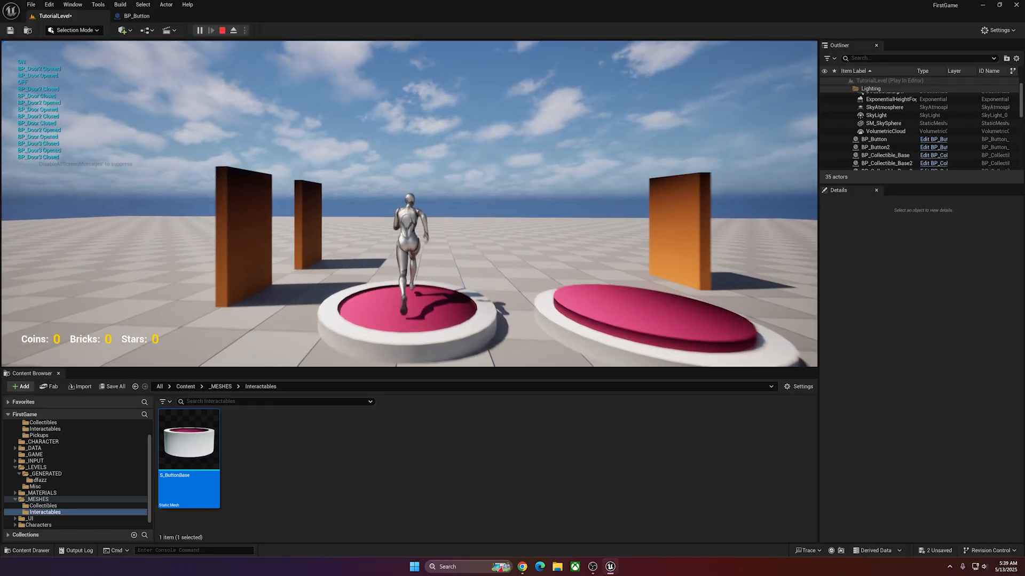
pyautogui.press('d')
pyautogui.press('w')
pyautogui.press('s')
pyautogui.press('w')
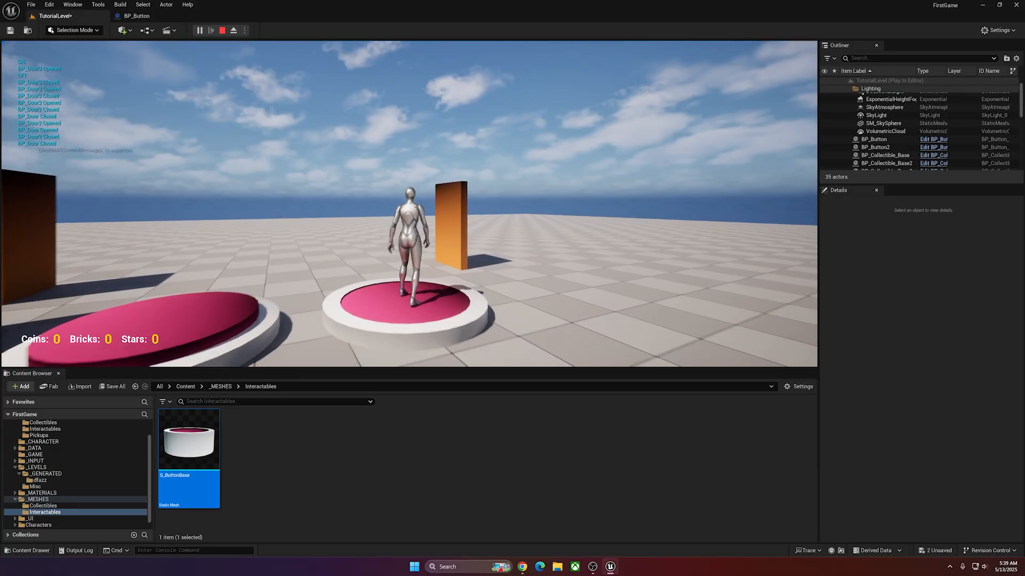
pyautogui.press('s')
pyautogui.press('s')
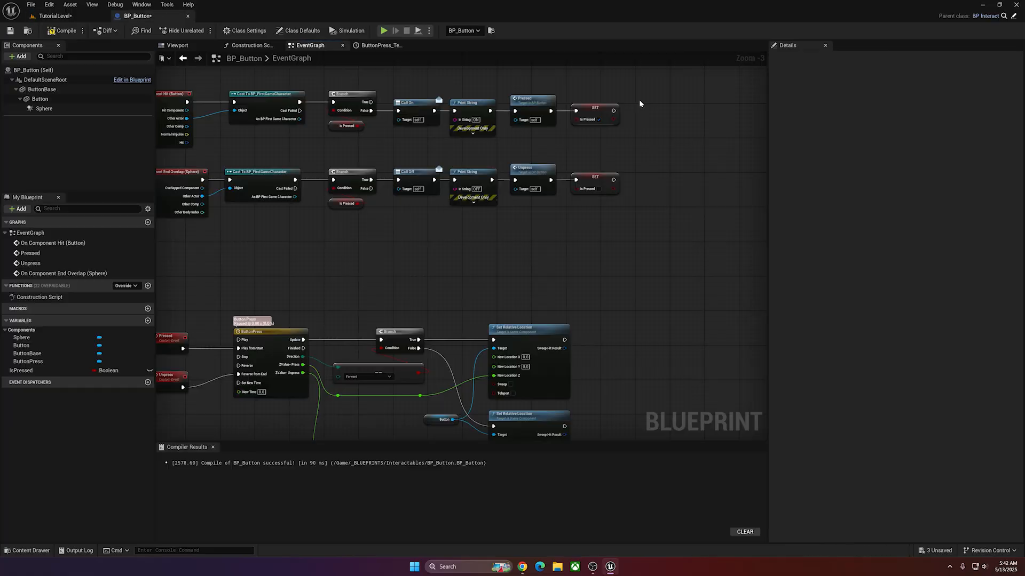
# Detach both Set IsPressed nodes from the Pressed and Unpress calls and move them together below the ButtonPress timeline's nodes.
pyautogui.moveTo(640, 97); pyautogui.dragTo(577, 204)
pyautogui.click(566, 230)
pyautogui.keyDown('alt'); pyautogui.click(562, 110); pyautogui.keyUp('alt')
pyautogui.click(586, 115)
pyautogui.keyDown('ctrl'); pyautogui.click(593, 187); pyautogui.keyUp('ctrl')
pyautogui.moveTo(593, 187); pyautogui.dragTo(498, 296)
pyautogui.click(537, 255)
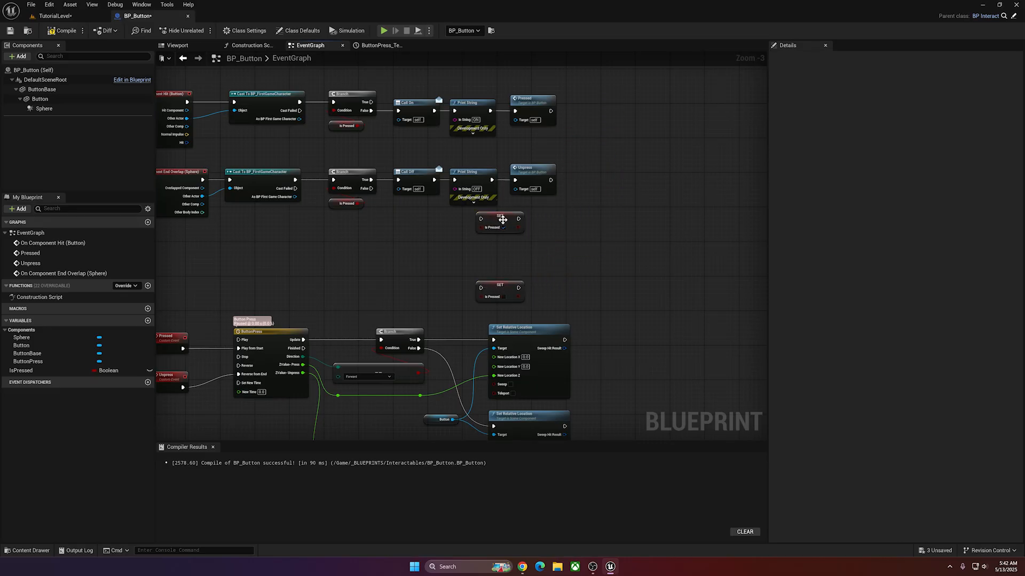
pyautogui.moveTo(503, 220); pyautogui.dragTo(502, 259)
pyautogui.moveTo(581, 272); pyautogui.dragTo(591, 213, button='right')
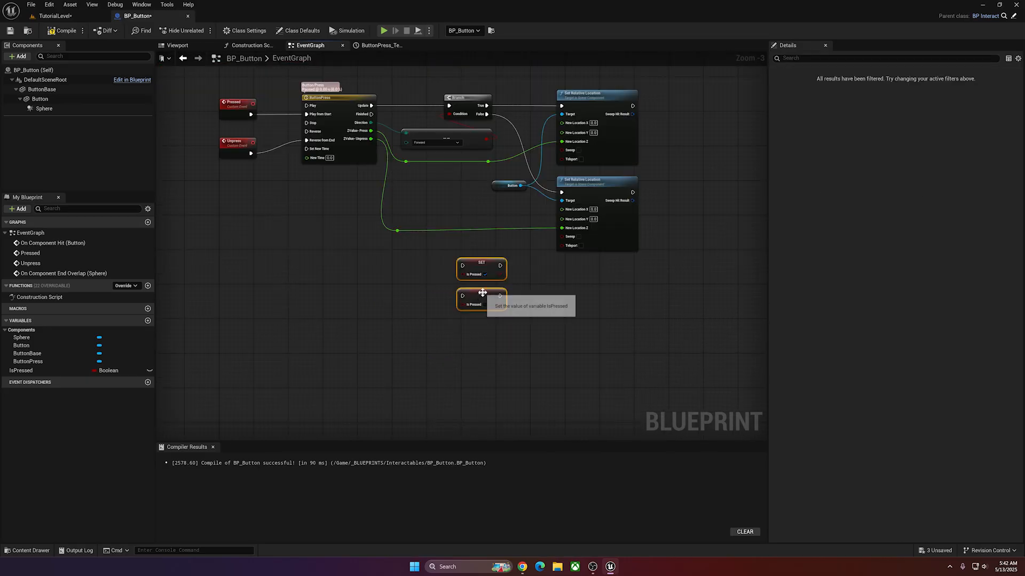
pyautogui.moveTo(482, 293); pyautogui.dragTo(509, 315)
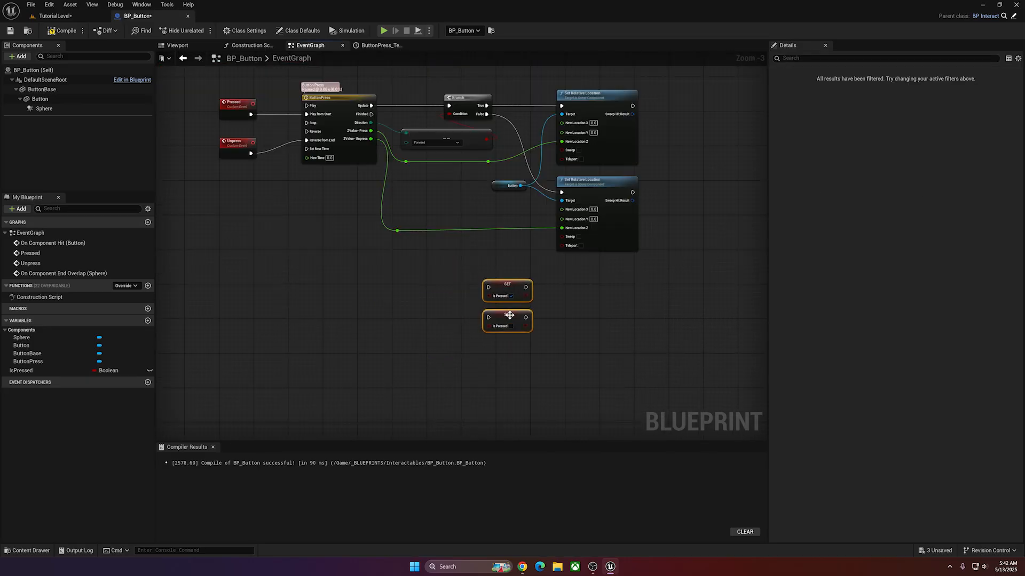
# Add a Branch run from the ButtonPress timeline's Finished output, with the Direction equals Forward check as its condition.
pyautogui.click(390, 167)
pyautogui.click(421, 301)
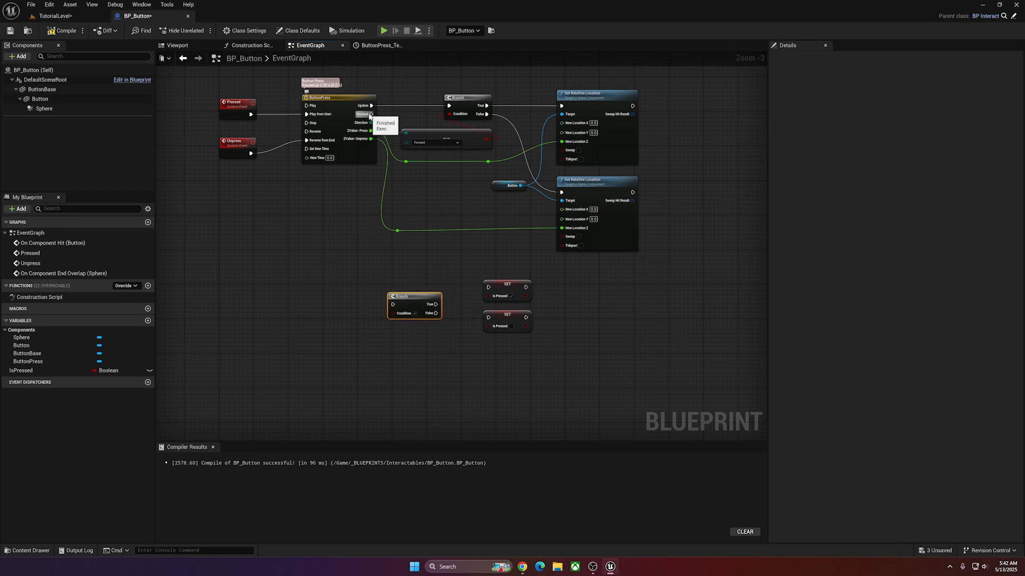
pyautogui.moveTo(370, 115); pyautogui.dragTo(394, 308)
pyautogui.moveTo(408, 296)
pyautogui.mouseDown()
pyautogui.moveTo(431, 272)
pyautogui.moveTo(412, 294)
pyautogui.moveTo(422, 297)
pyautogui.mouseUp()
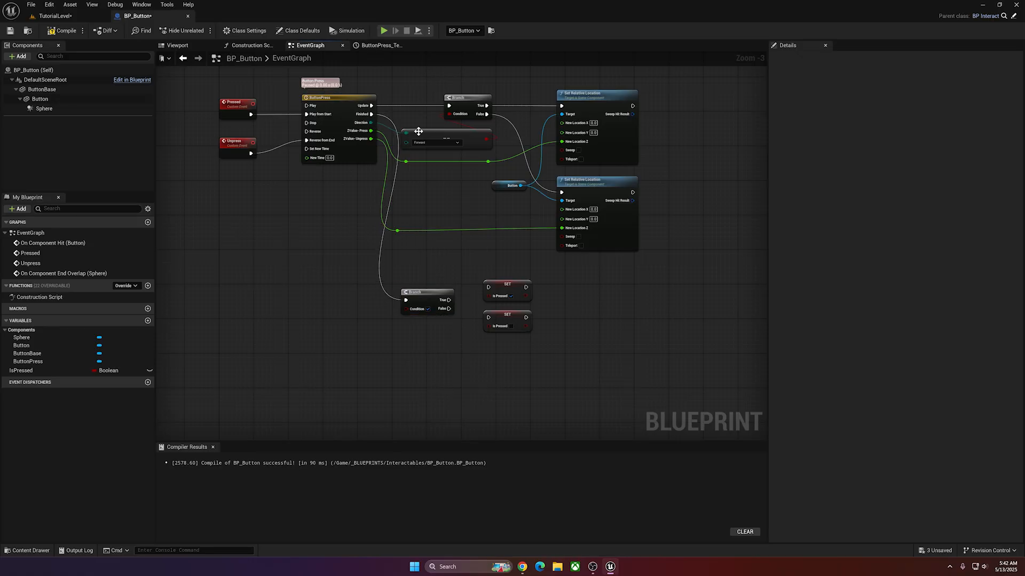
pyautogui.moveTo(419, 131); pyautogui.dragTo(405, 309)
pyautogui.moveTo(458, 264); pyautogui.dragTo(393, 234, button='right')
# Connect the new Branch's True output to the checked Set IsPressed node and False to the unchecked one, then align them.
pyautogui.moveTo(382, 282); pyautogui.dragTo(426, 268)
pyautogui.click(377, 133)
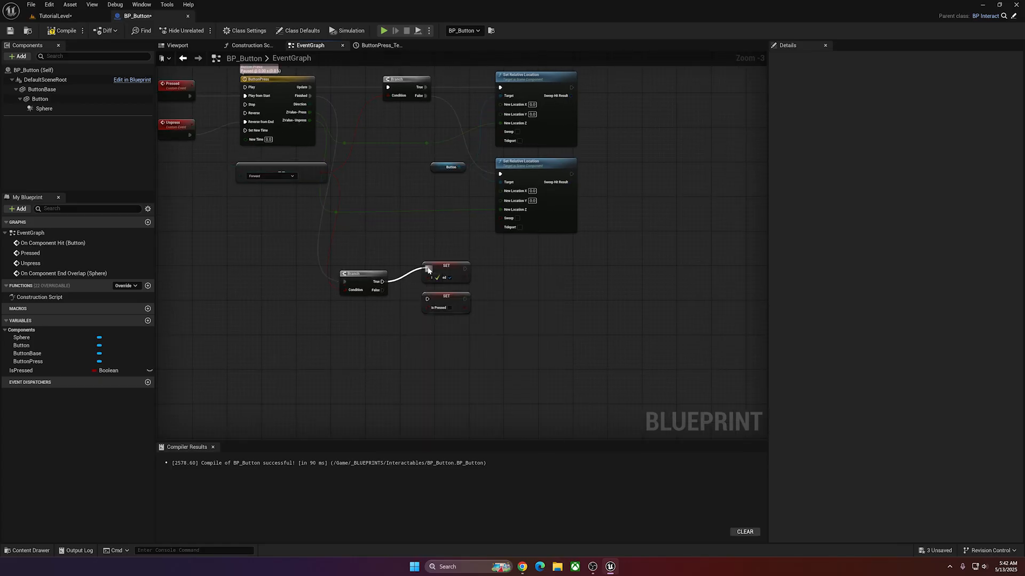
pyautogui.moveTo(447, 303); pyautogui.dragTo(446, 321)
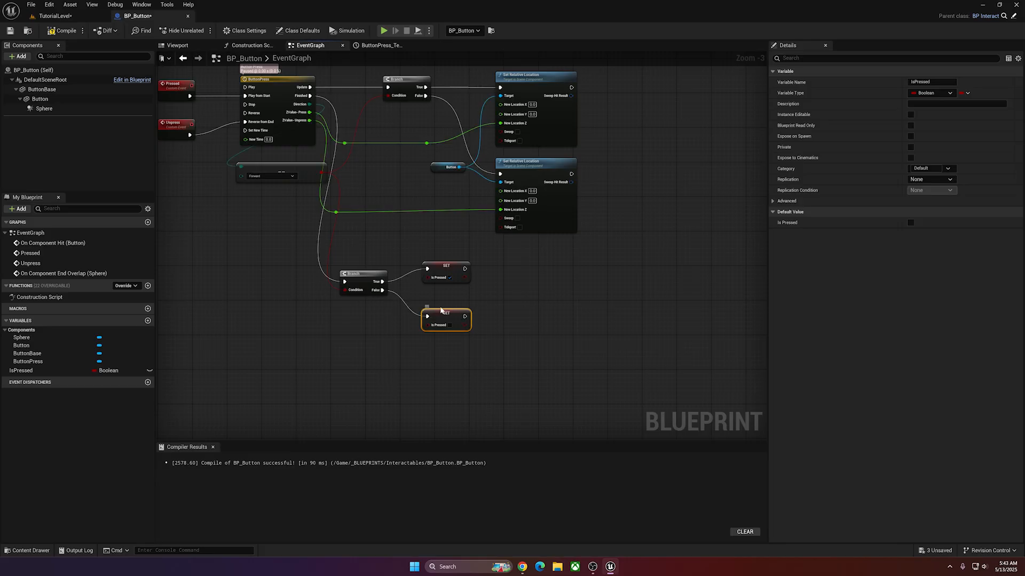
pyautogui.moveTo(454, 268); pyautogui.dragTo(459, 306)
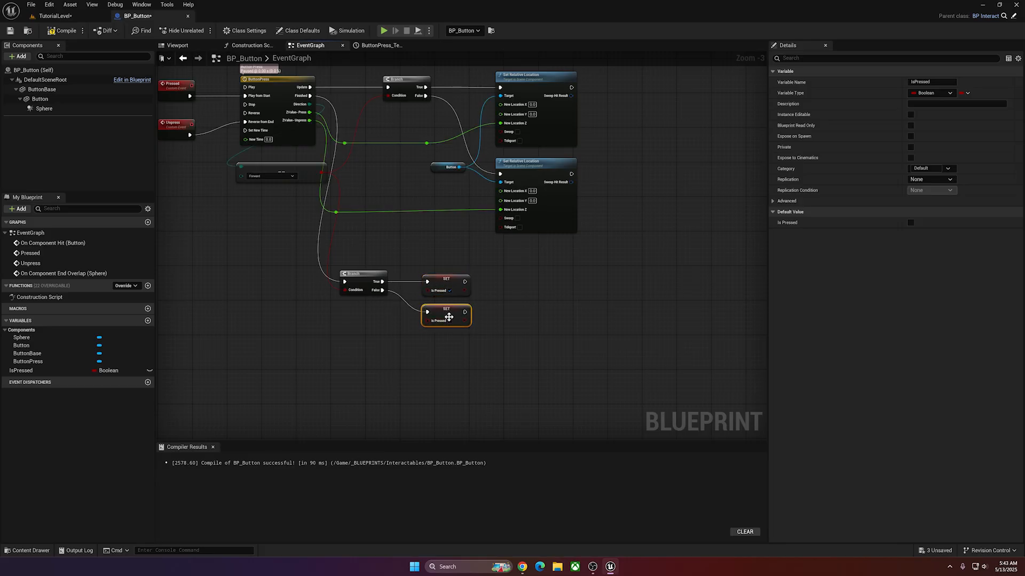
pyautogui.moveTo(513, 302)
pyautogui.mouseDown(button='right')
pyautogui.moveTo(512, 292)
pyautogui.moveTo(521, 306)
pyautogui.mouseUp(button='right')
# Move the Finished Branch and both Set IsPressed nodes as a group to sit neatly below the Set Relative Location nodes.
pyautogui.moveTo(511, 274); pyautogui.dragTo(372, 322)
pyautogui.moveTo(374, 278); pyautogui.dragTo(426, 270)
pyautogui.moveTo(409, 240); pyautogui.dragTo(411, 276, button='right')
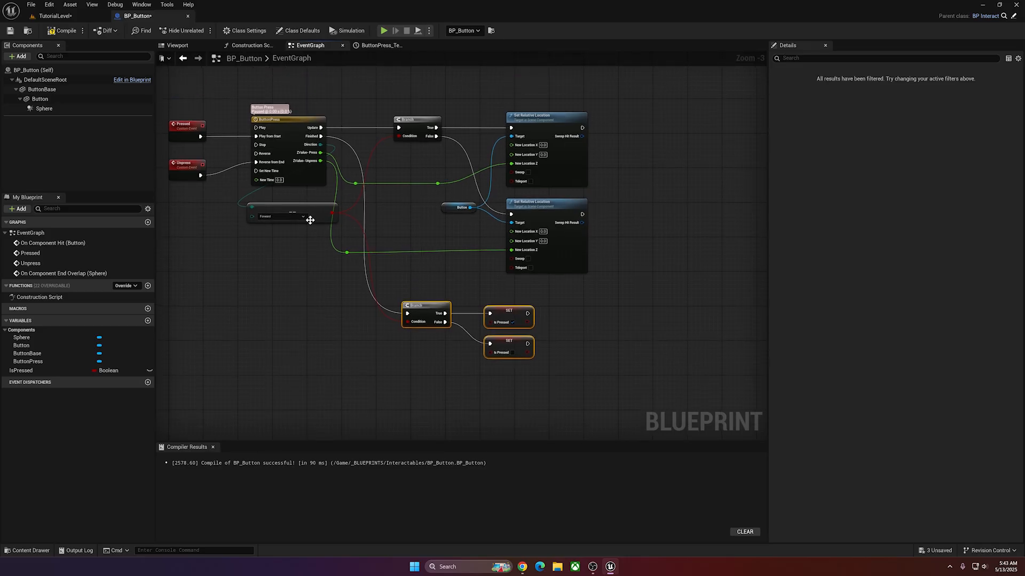
pyautogui.click(314, 210)
pyautogui.moveTo(336, 263); pyautogui.dragTo(302, 362, button='right')
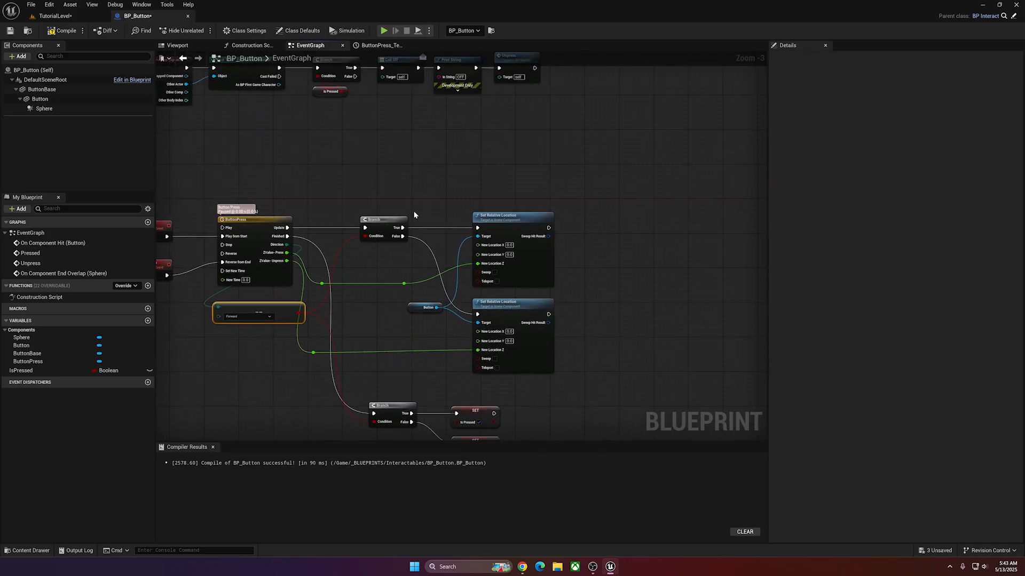
pyautogui.scroll(-1, 441, 141)
pyautogui.moveTo(441, 141); pyautogui.dragTo(498, 152, button='right')
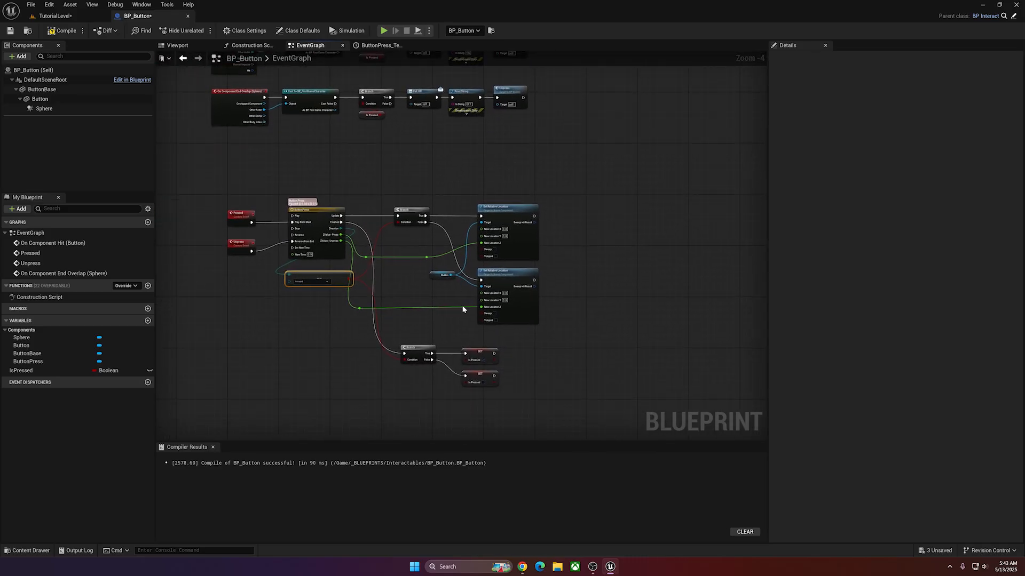
pyautogui.moveTo(525, 343); pyautogui.dragTo(429, 396)
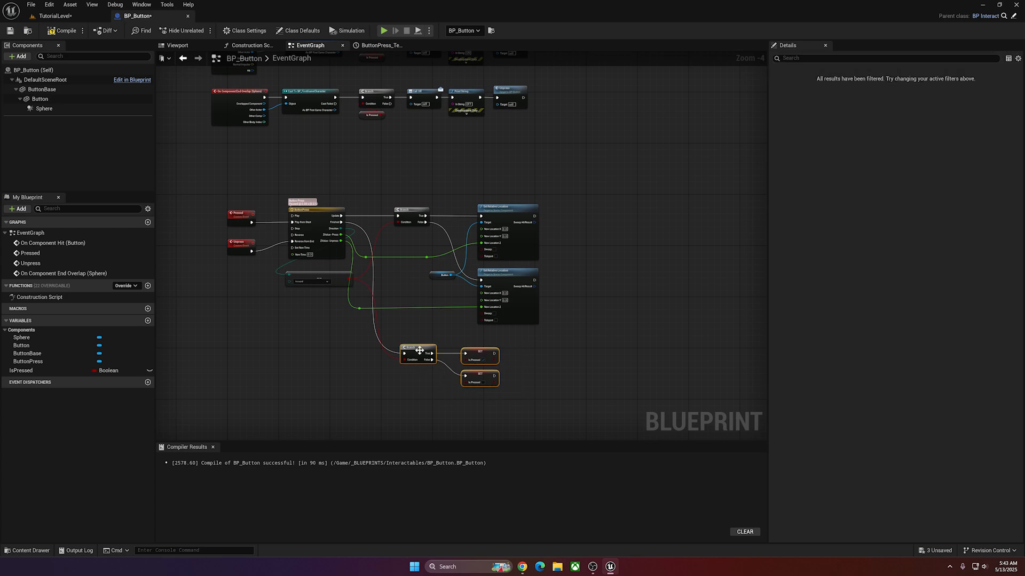
pyautogui.moveTo(419, 349); pyautogui.dragTo(415, 348)
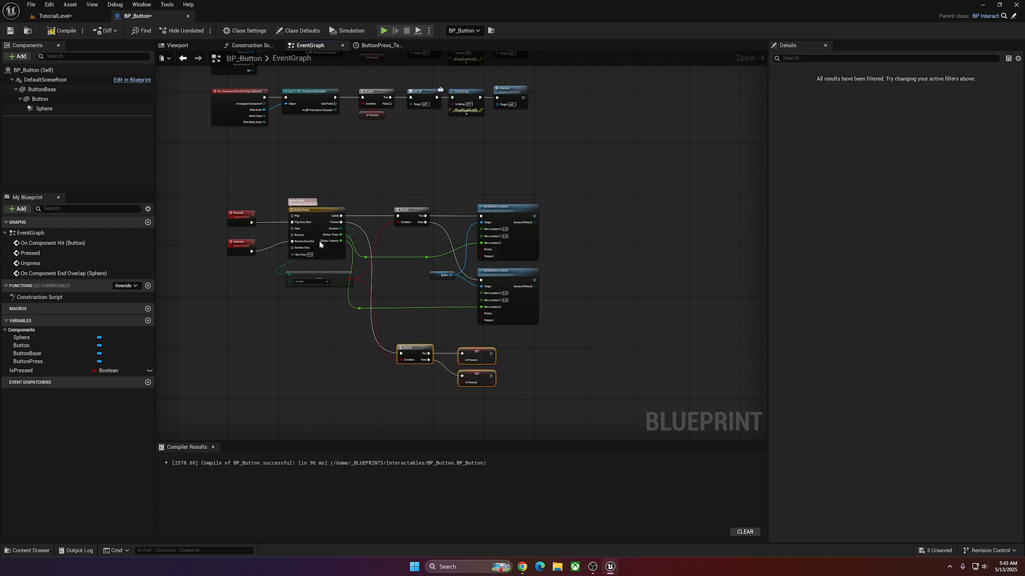
# Delete both Print String nodes and connect Call On to Pressed and Call Off to Unpress.
pyautogui.moveTo(399, 159); pyautogui.dragTo(403, 218, button='right')
pyautogui.moveTo(496, 204); pyautogui.dragTo(519, 214, button='right')
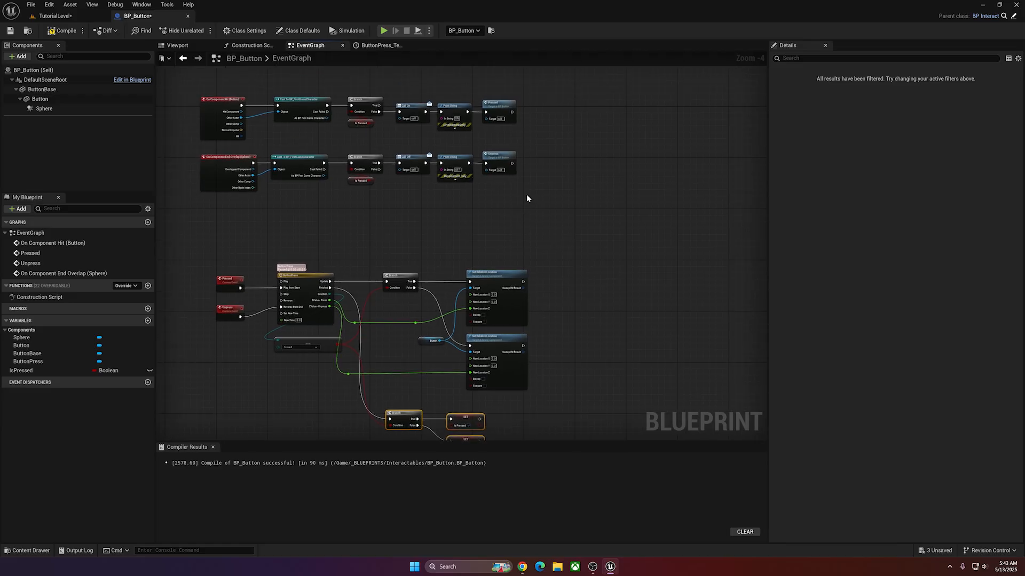
pyautogui.moveTo(458, 86); pyautogui.dragTo(457, 181)
pyautogui.press('Delete')
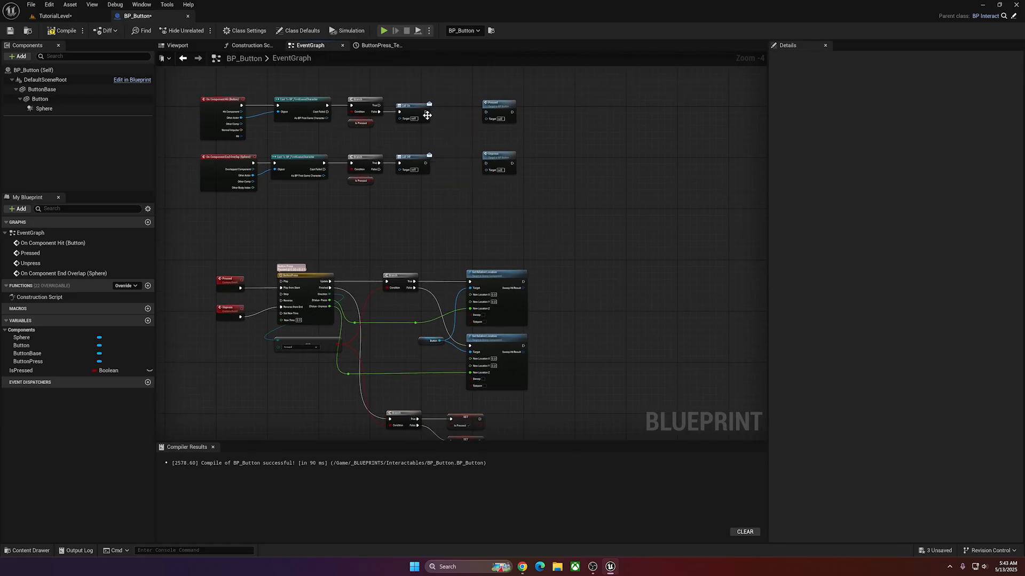
pyautogui.moveTo(426, 112); pyautogui.dragTo(486, 113)
pyautogui.moveTo(426, 166); pyautogui.dragTo(485, 163)
# Take Call On and Call Off out of the hit and End Overlap chains, linking each Branch directly to Pressed or Unpress.
pyautogui.scroll(1, 551, 192)
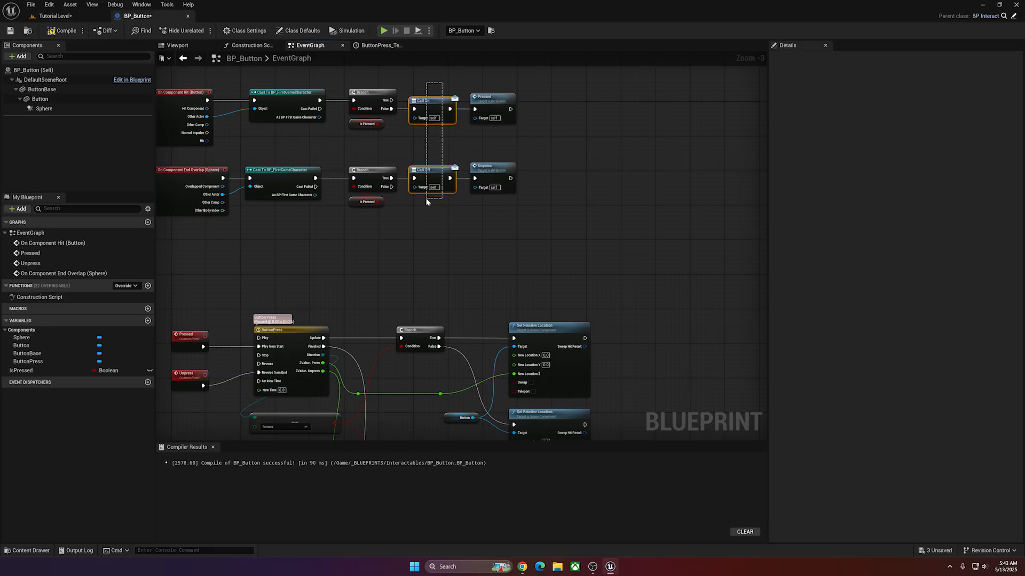
pyautogui.moveTo(427, 199); pyautogui.dragTo(427, 200)
pyautogui.hotkey('ctrl', 'x')
pyautogui.moveTo(392, 109); pyautogui.dragTo(401, 113)
pyautogui.moveTo(543, 89); pyautogui.dragTo(489, 190)
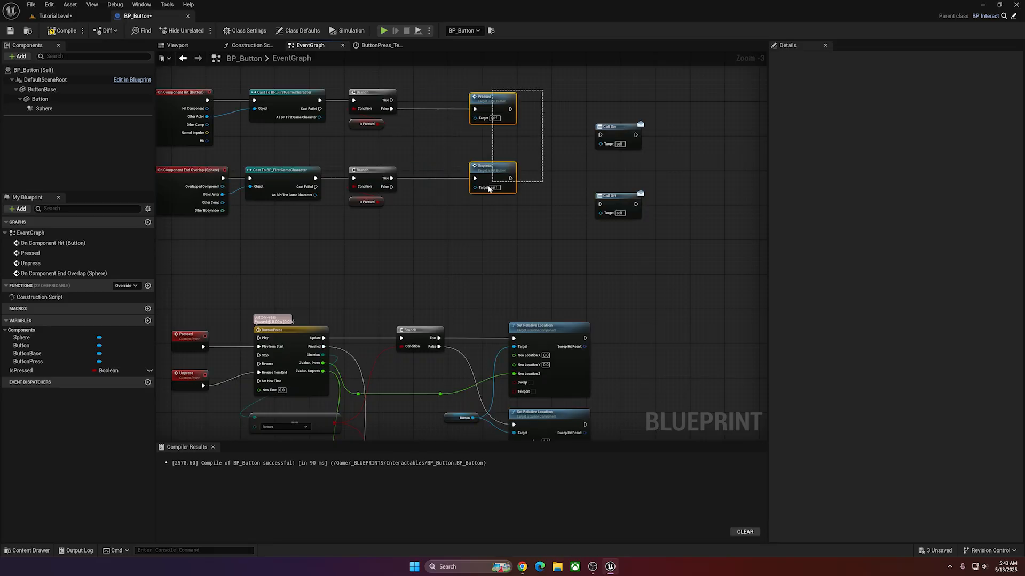
pyautogui.moveTo(486, 172); pyautogui.dragTo(431, 172)
# Move Call On and Call Off below the timeline nodes and connect them after the checked and unchecked Set IsPressed nodes respectively.
pyautogui.scroll(-1, 520, 230)
pyautogui.moveTo(521, 230); pyautogui.dragTo(502, 152, button='right')
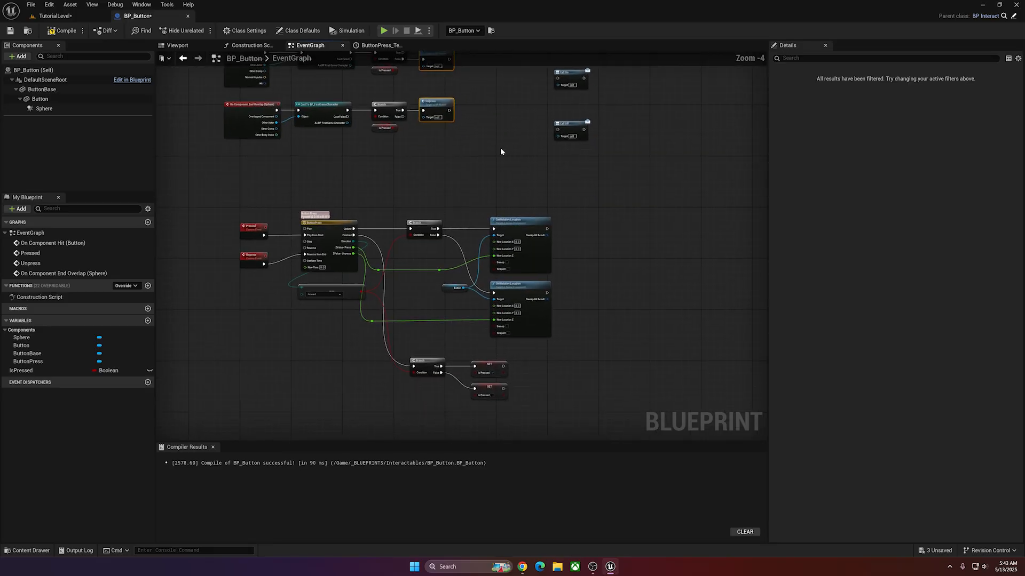
pyautogui.moveTo(626, 73); pyautogui.dragTo(540, 417)
pyautogui.moveTo(580, 388); pyautogui.dragTo(550, 261, button='right')
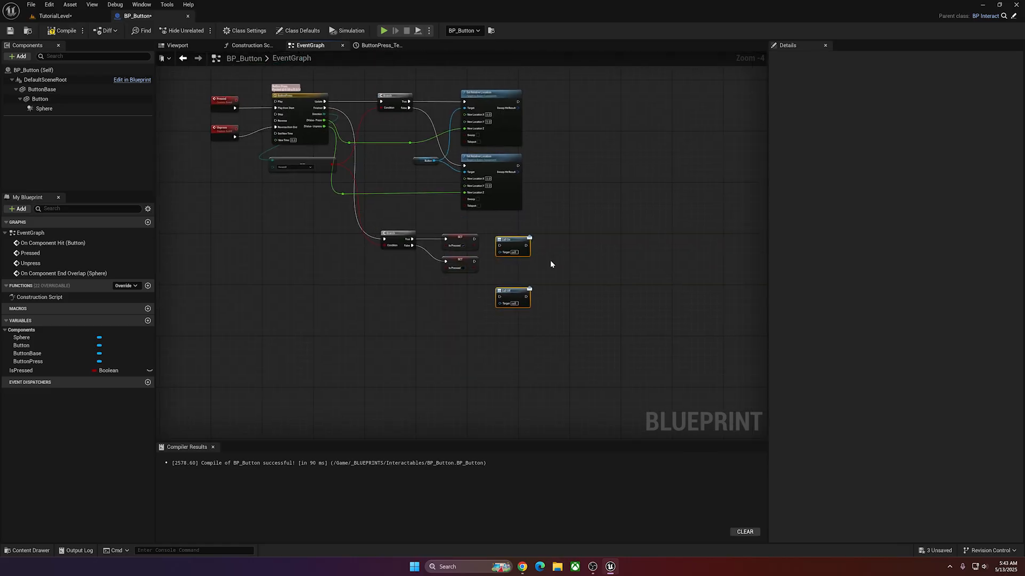
pyautogui.scroll(4, 551, 264)
pyautogui.click(463, 222)
pyautogui.moveTo(435, 215); pyautogui.dragTo(487, 214)
pyautogui.moveTo(487, 342); pyautogui.dragTo(487, 331)
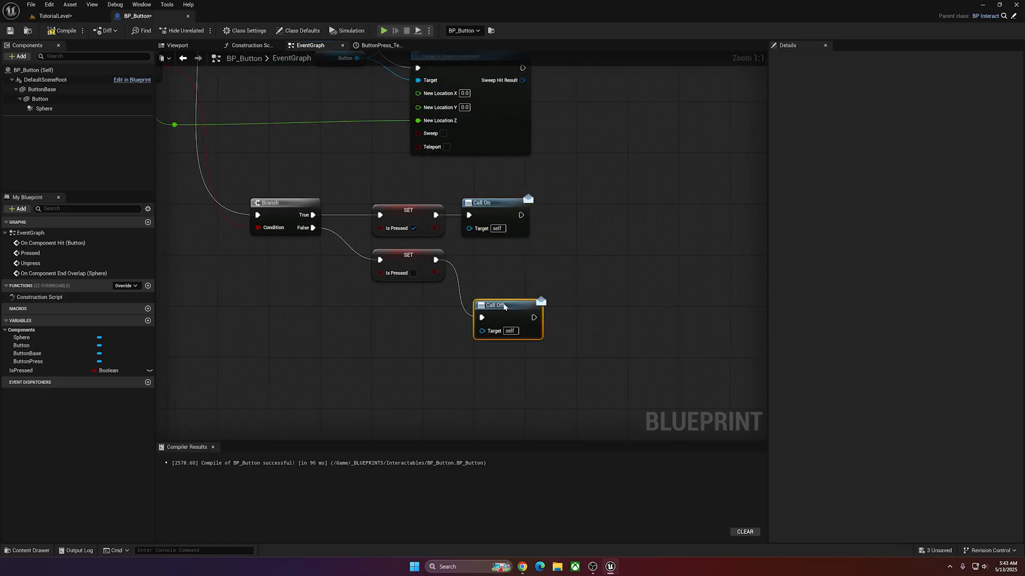
# Tidy the lower node group, spacing the Set IsPressed and Call On pair evenly above the Call Off pair.
pyautogui.scroll(-5, 569, 205)
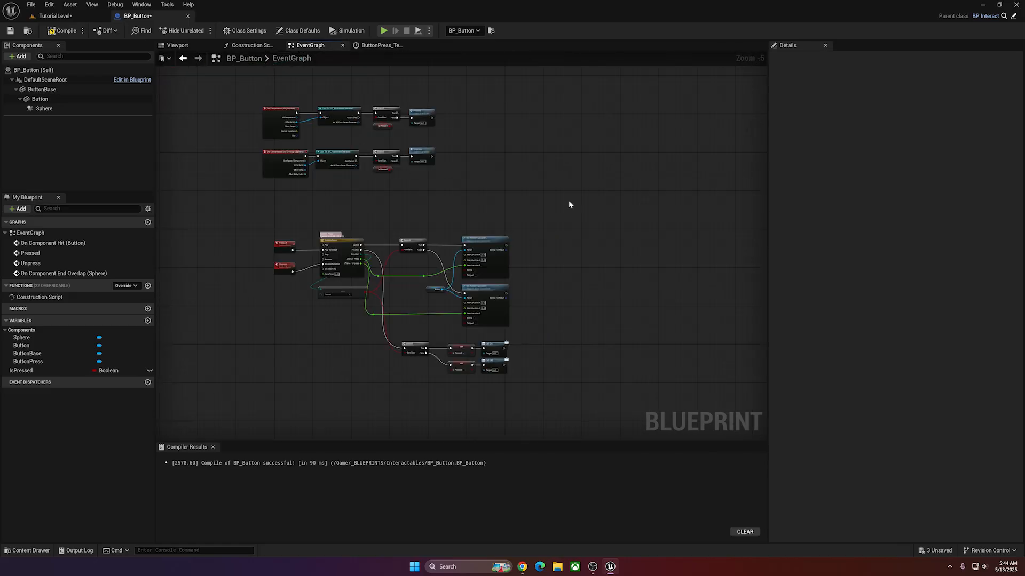
pyautogui.click(335, 363)
pyautogui.moveTo(562, 227); pyautogui.dragTo(281, 394)
pyautogui.moveTo(329, 253); pyautogui.dragTo(312, 222)
pyautogui.click(501, 205)
pyautogui.scroll(2, 484, 232)
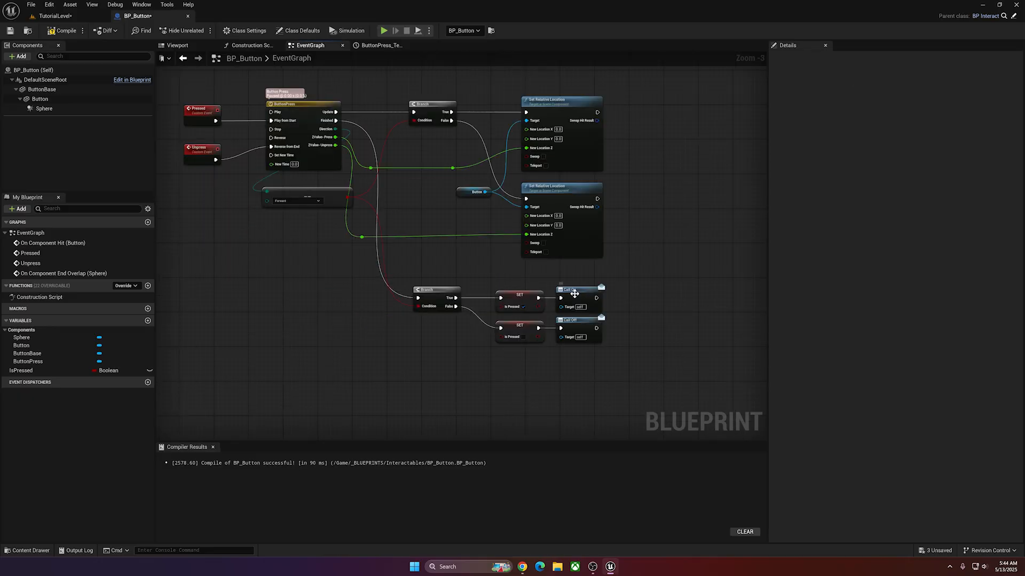
pyautogui.moveTo(514, 297); pyautogui.dragTo(514, 297)
pyautogui.moveTo(514, 297); pyautogui.dragTo(521, 289)
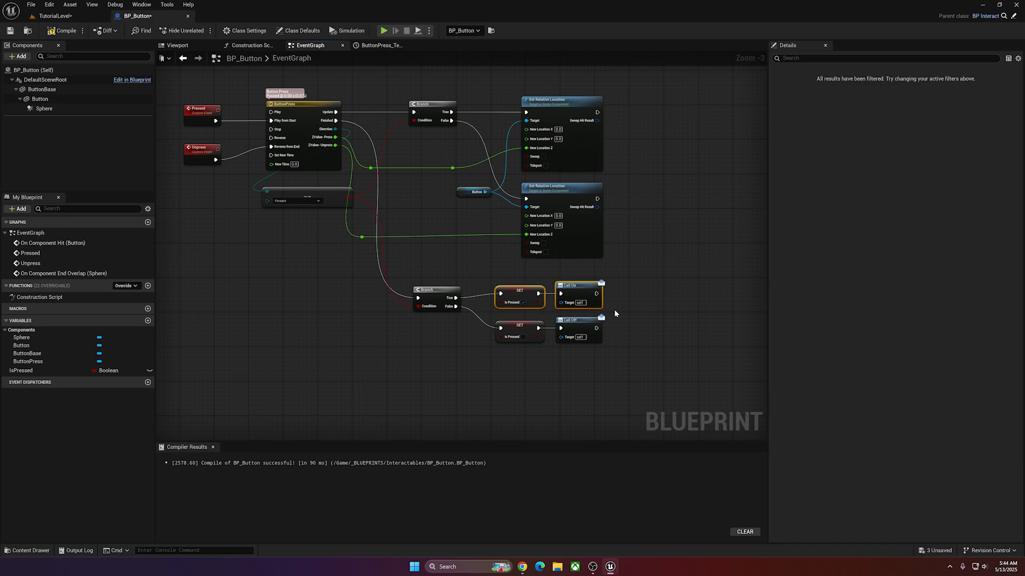
pyautogui.click(633, 325)
pyautogui.moveTo(530, 352); pyautogui.dragTo(522, 326)
# Playtest the level by running the character repeatedly on and off both buttons to check the button movement and doors.
pyautogui.hotkey('alt', 'p')
pyautogui.press('w')
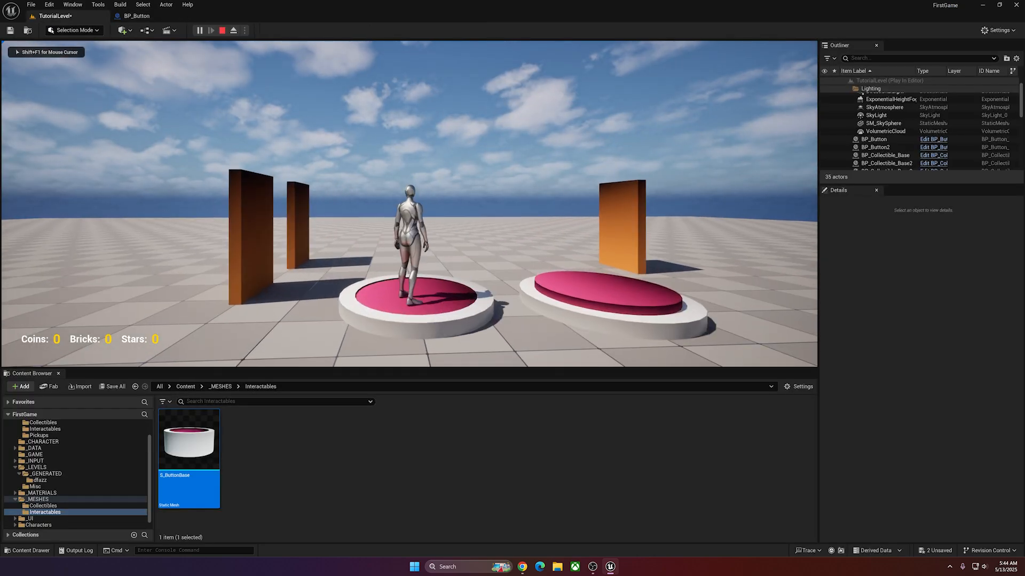
pyautogui.press('s')
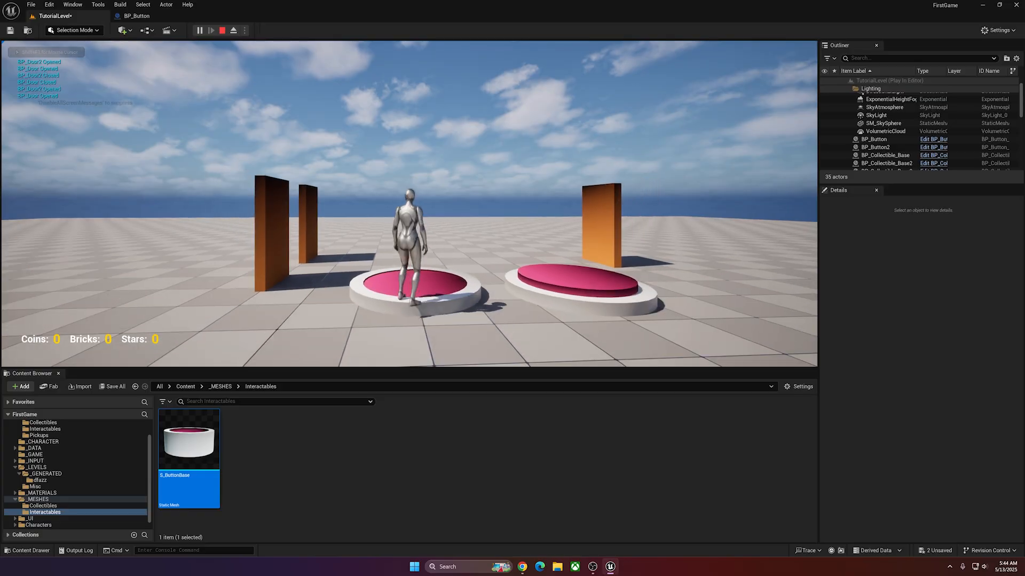
pyautogui.press('w')
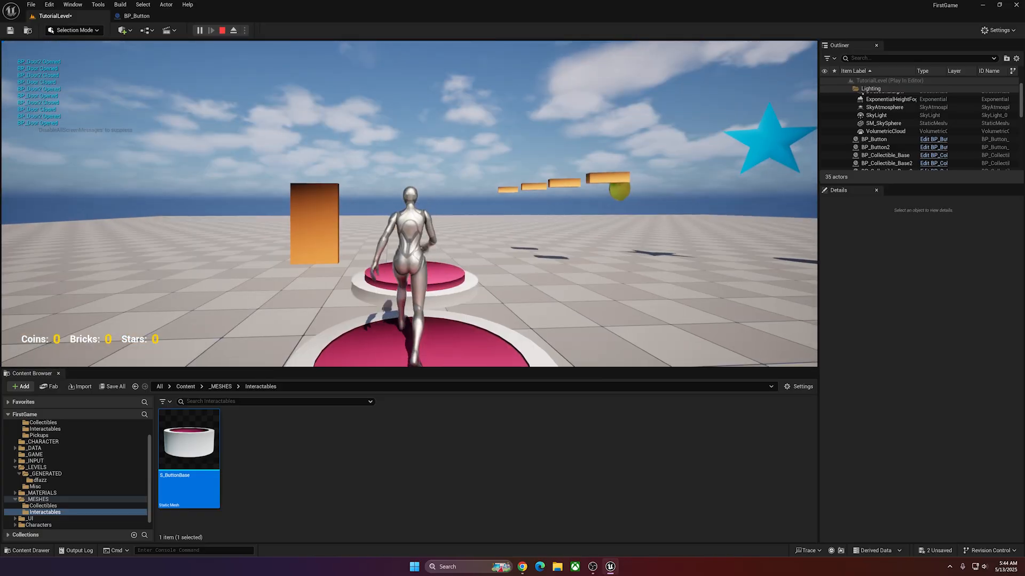
pyautogui.press('s')
pyautogui.press('w')
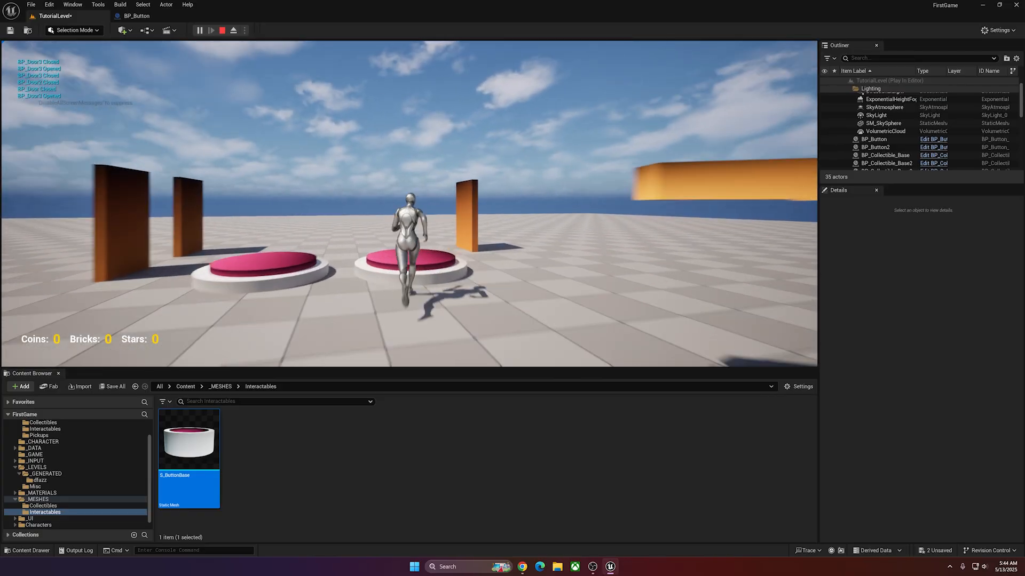
pyautogui.press('w')
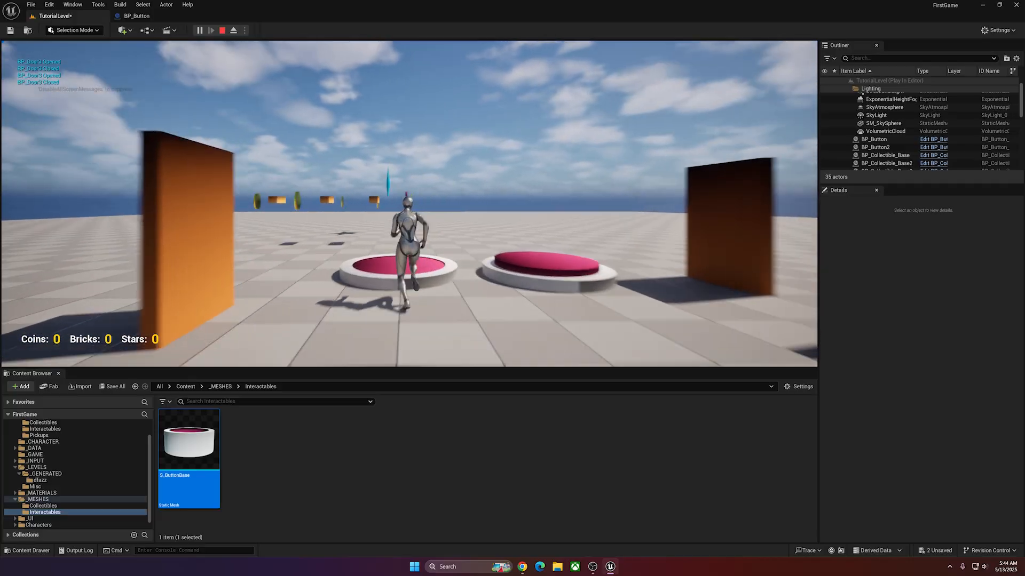
pyautogui.press('w')
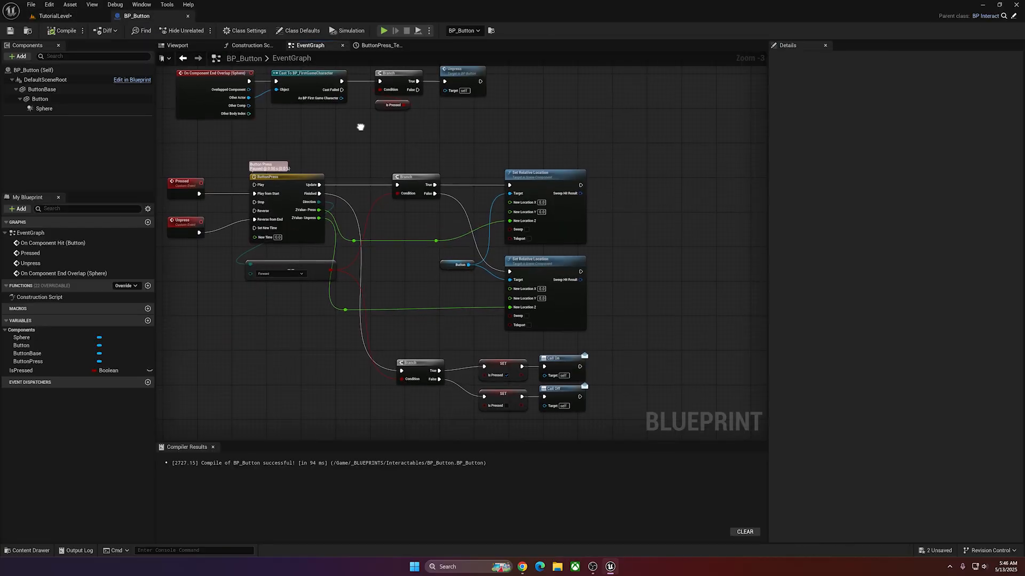
# Delete the Branch and IsPressed nodes from the hit and End Overlap chains, connecting each cast directly to Pressed or Unpress.
pyautogui.moveTo(360, 127); pyautogui.dragTo(379, 230, button='right')
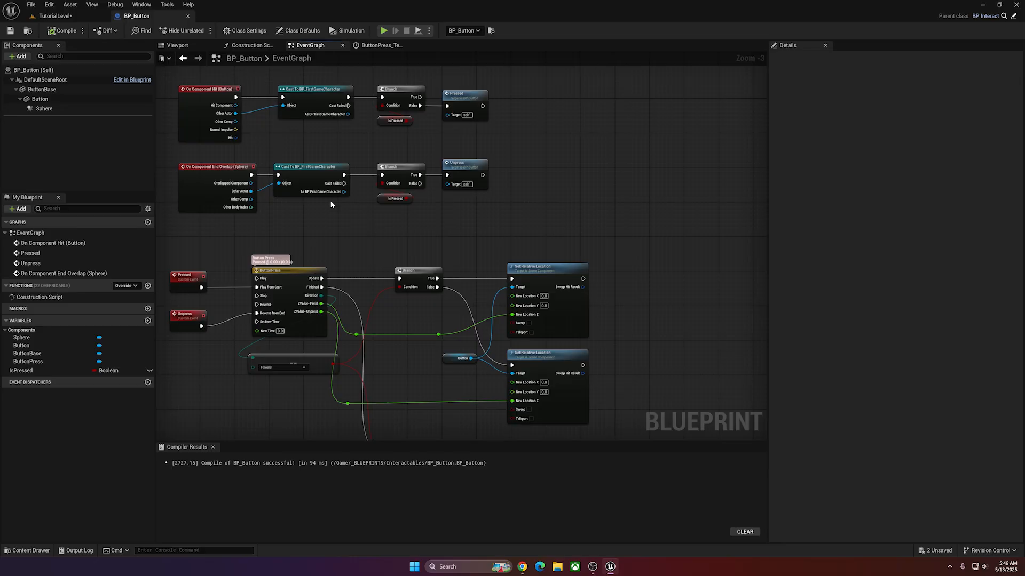
pyautogui.moveTo(492, 179); pyautogui.dragTo(496, 202, button='right')
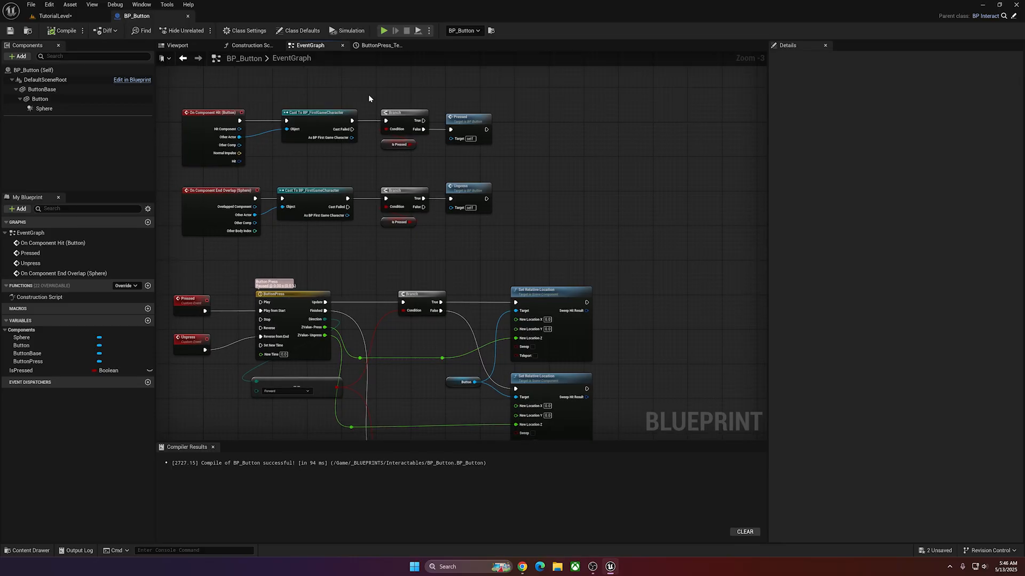
pyautogui.moveTo(369, 97); pyautogui.dragTo(437, 238)
pyautogui.press('Delete')
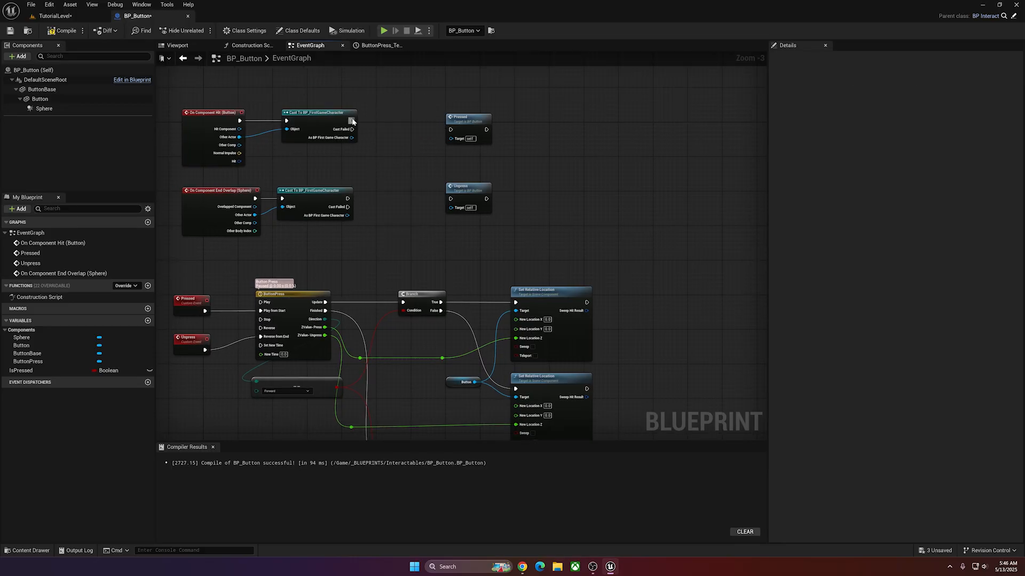
pyautogui.moveTo(353, 121); pyautogui.dragTo(451, 129)
pyautogui.moveTo(348, 199); pyautogui.dragTo(455, 201)
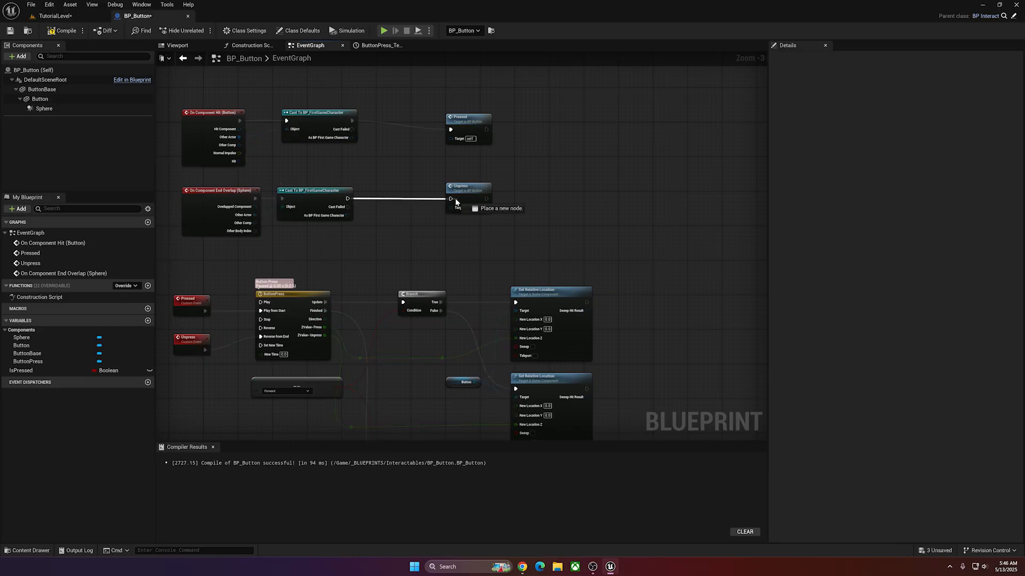
pyautogui.moveTo(454, 202); pyautogui.dragTo(452, 201)
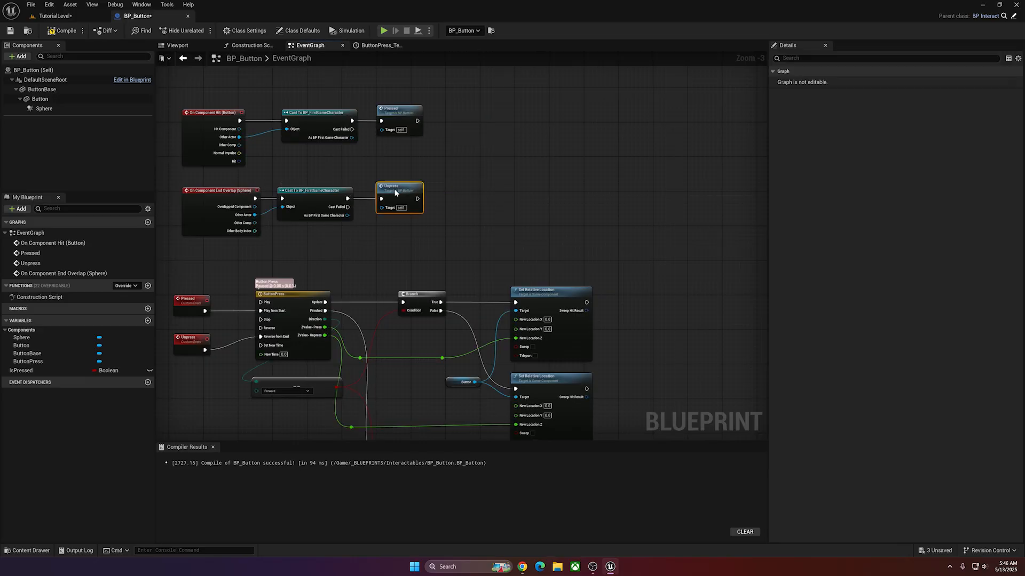
# Remove both Set IsPressed nodes and the IsPressed variable, linking the Finished Branch's True output to Call On and False to Call Off.
pyautogui.moveTo(477, 241); pyautogui.dragTo(452, 61, button='right')
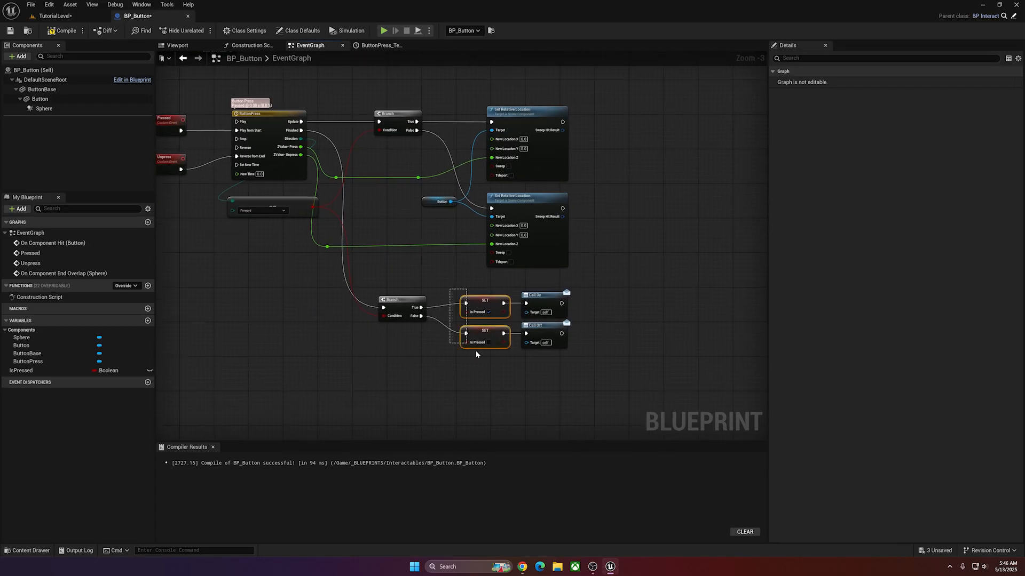
pyautogui.press('Delete')
pyautogui.moveTo(417, 308); pyautogui.dragTo(526, 303)
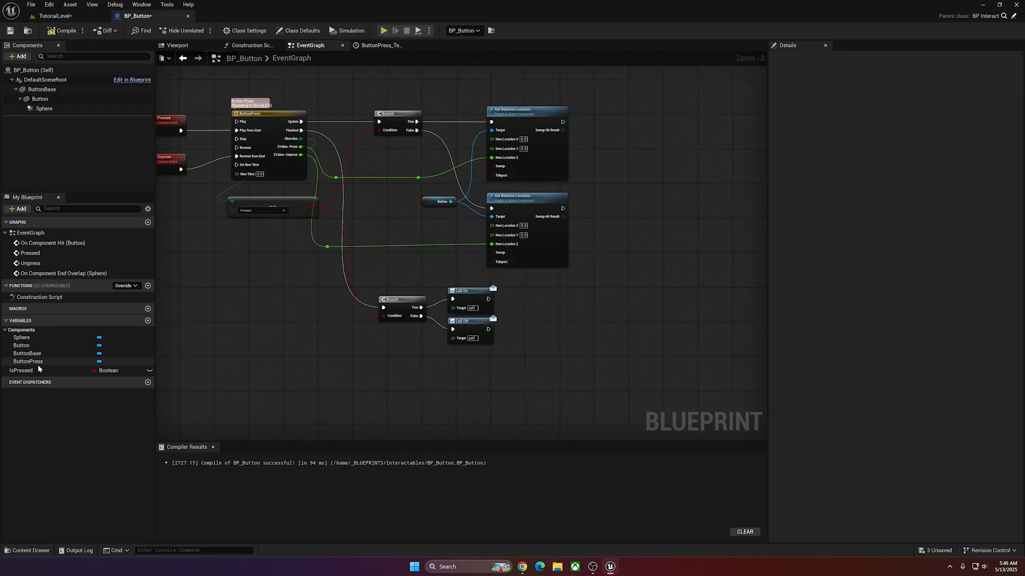
pyautogui.click(133, 371)
pyautogui.press('Delete')
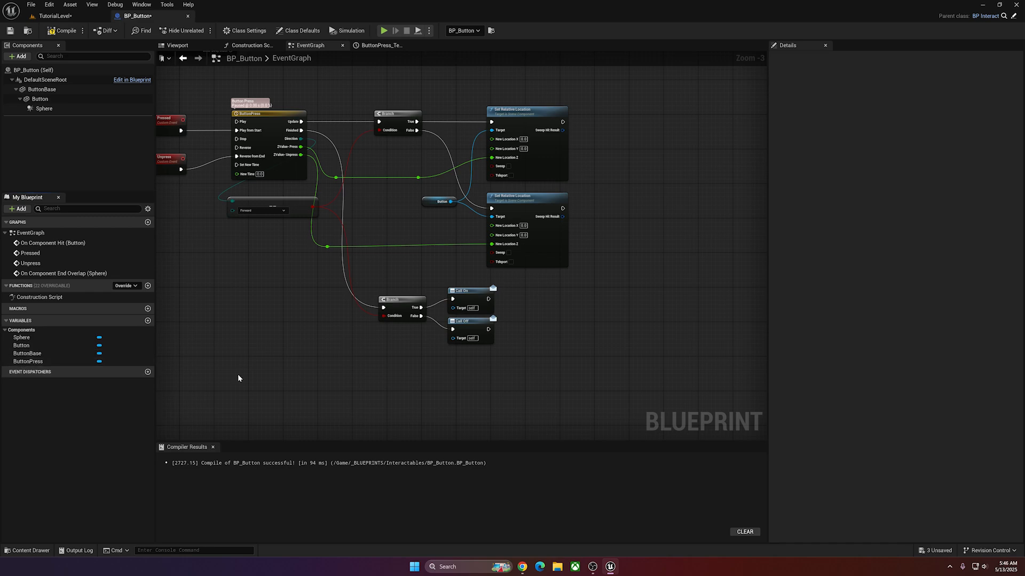
# Reconnect Pressed to the ButtonPress timeline's Play input and Unpress to Reverse, then align both custom events with those inputs.
pyautogui.moveTo(262, 330); pyautogui.dragTo(325, 364, button='right')
pyautogui.moveTo(265, 212); pyautogui.dragTo(278, 256, button='right')
pyautogui.scroll(2, 278, 256)
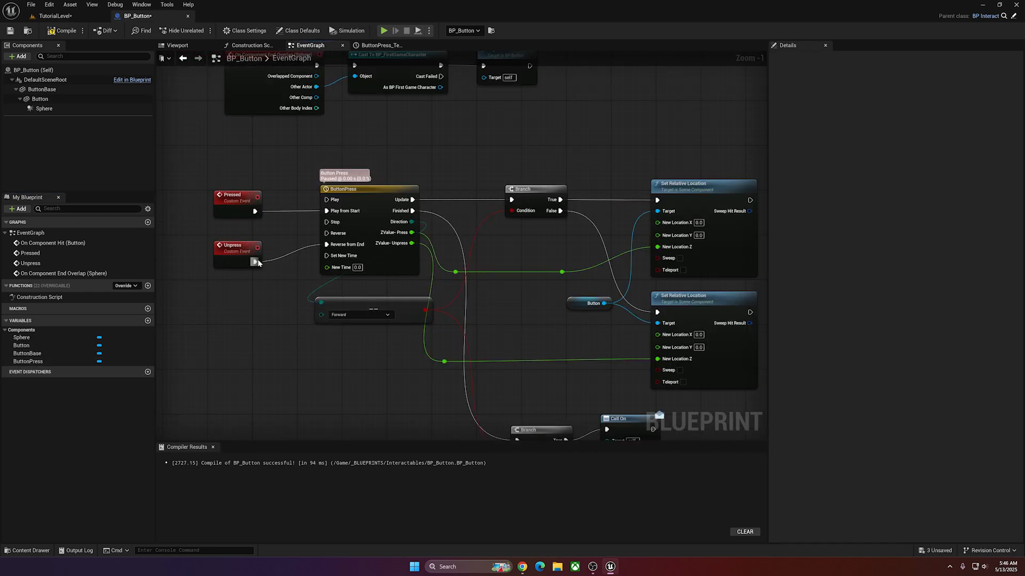
pyautogui.moveTo(257, 261); pyautogui.dragTo(326, 234)
pyautogui.moveTo(253, 213); pyautogui.dragTo(331, 201)
pyautogui.moveTo(281, 323); pyautogui.dragTo(283, 341, button='right')
pyautogui.moveTo(235, 216); pyautogui.dragTo(241, 205)
pyautogui.moveTo(236, 266); pyautogui.dragTo(241, 249)
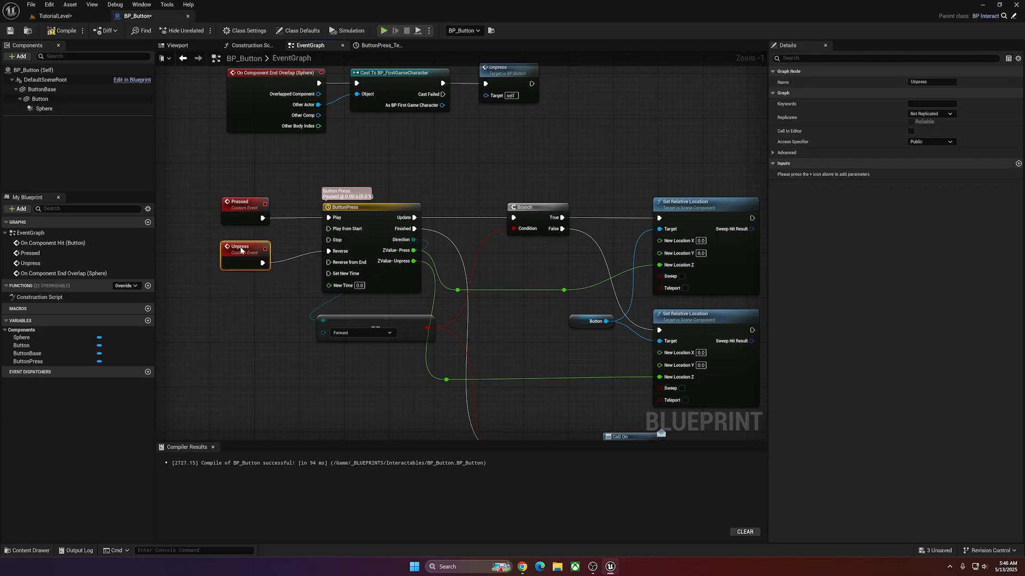
pyautogui.scroll(-2, 272, 153)
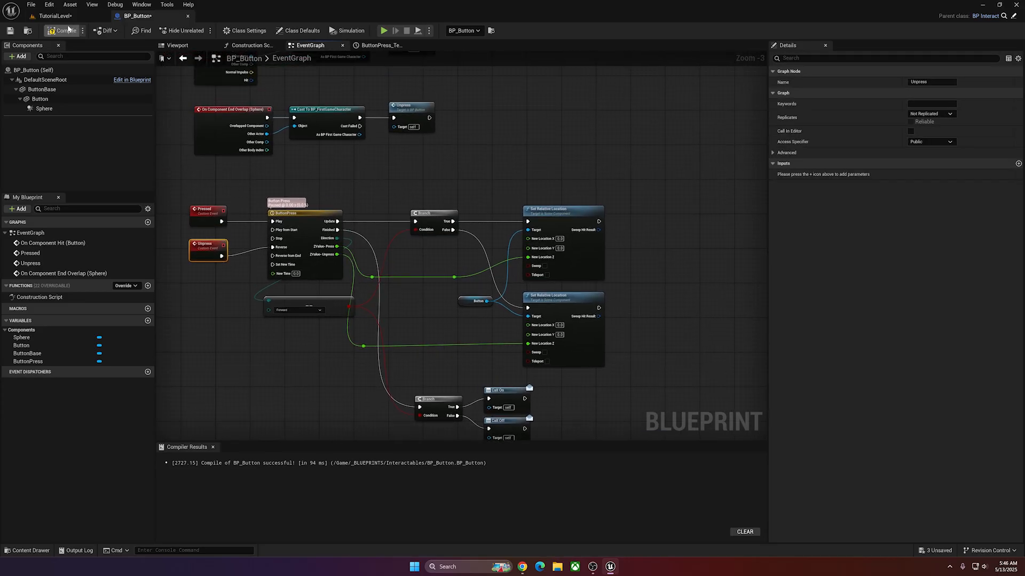
# Compile BP_Button, then playtest the level by running the character across both buttons to check the button movement and door responses.
pyautogui.click(68, 30)
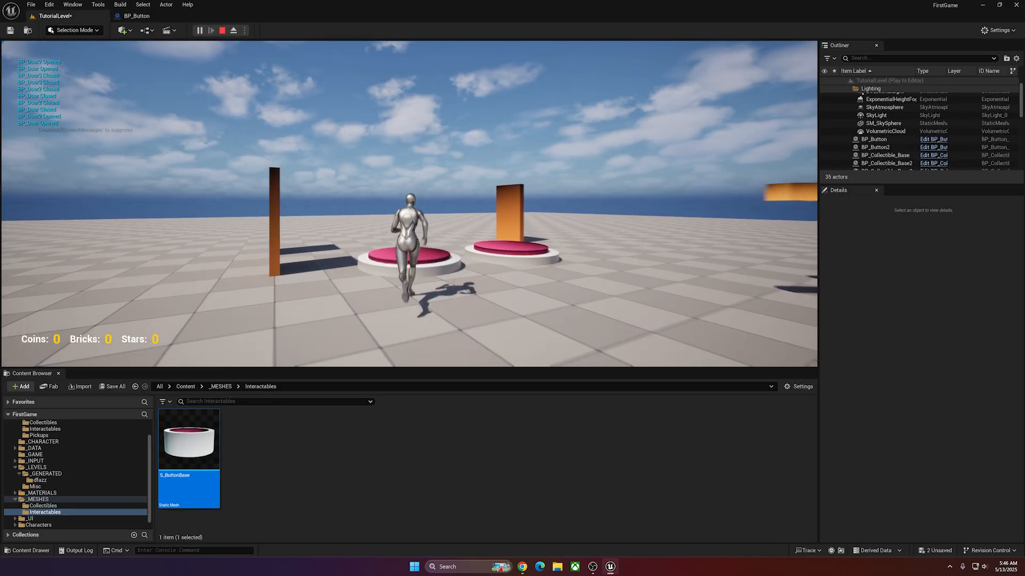
pyautogui.press('w')
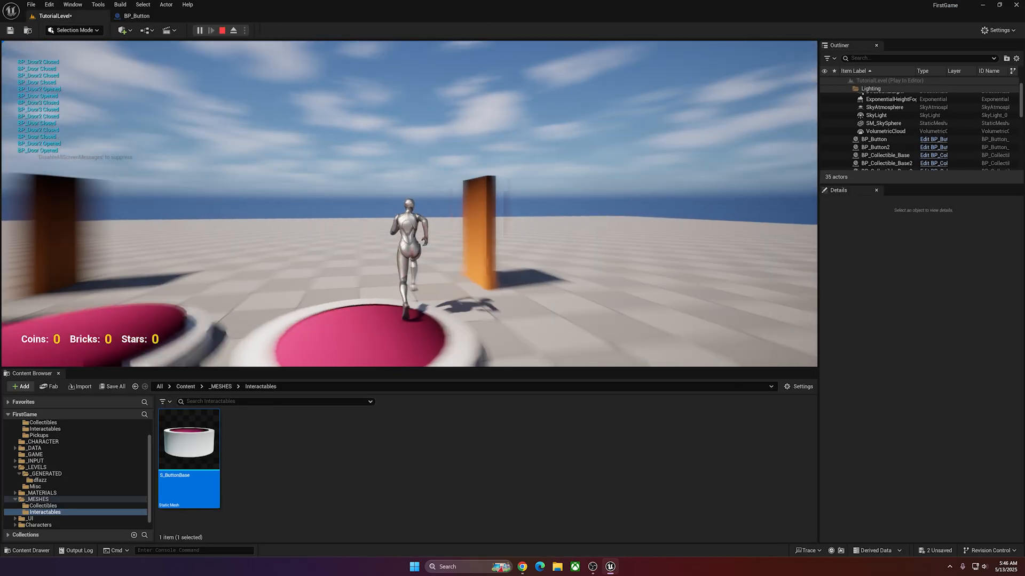
pyautogui.press('w')
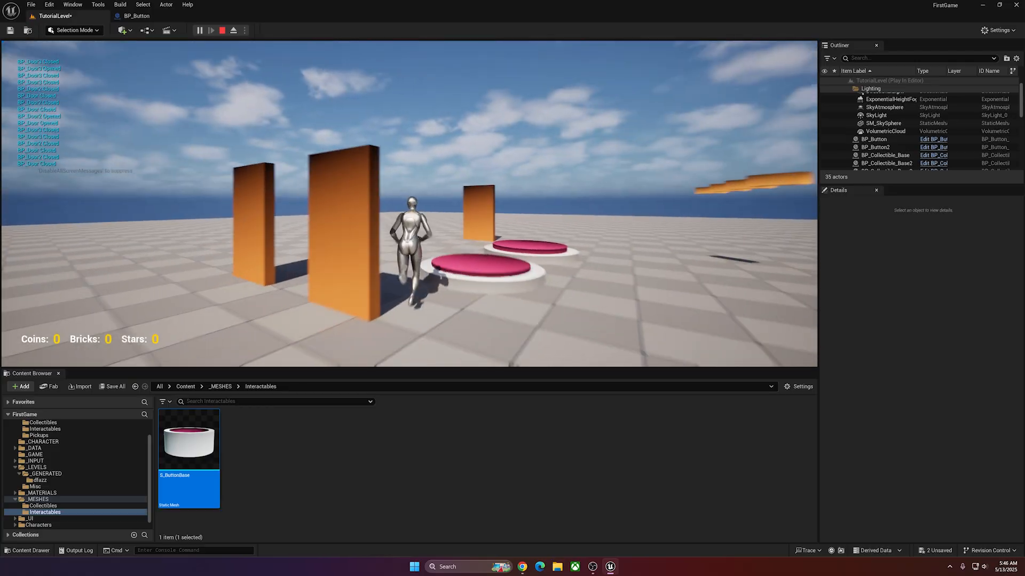
pyautogui.press('w')
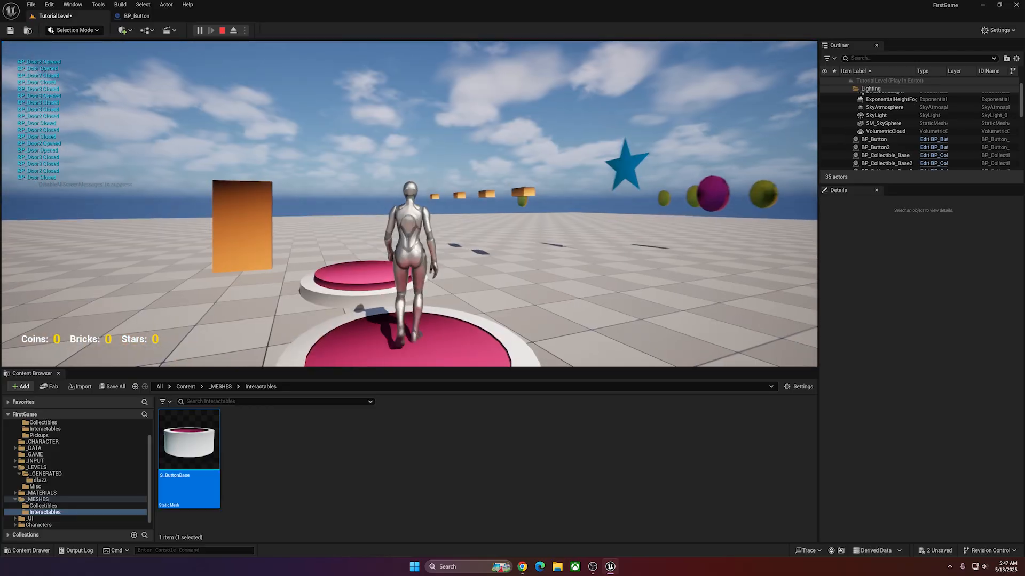
pyautogui.press('w')
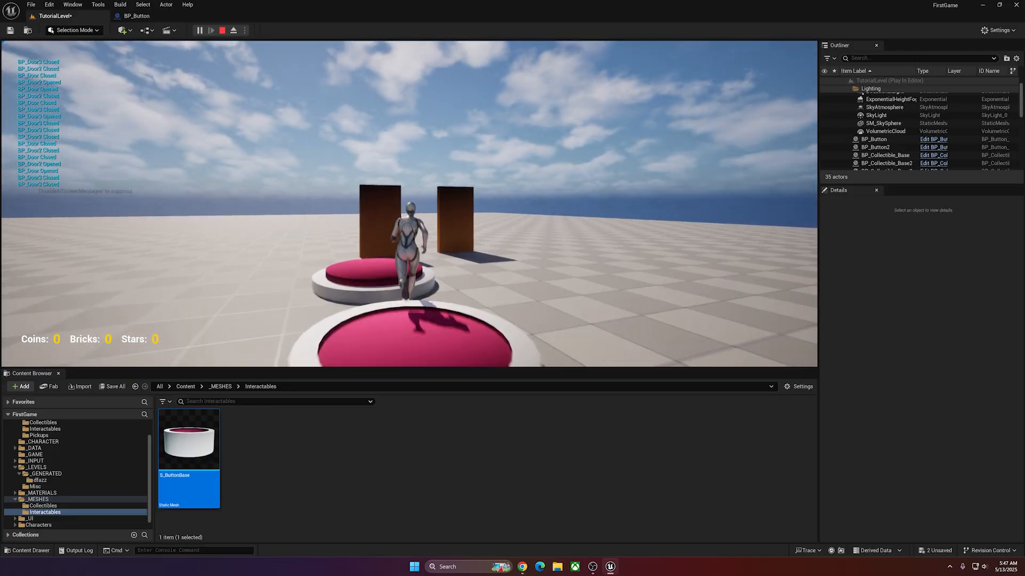
pyautogui.press('w')
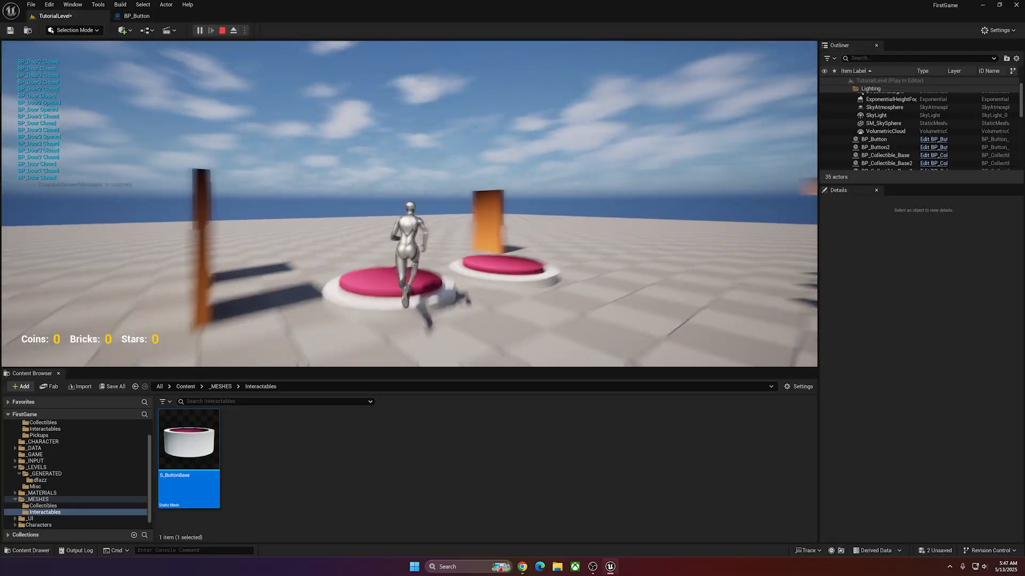
pyautogui.press('w')
# Tidy the event graph by moving the Pressed and Unpress calls closer to their casts and spacing Call On and Call Off apart.
pyautogui.moveTo(465, 139); pyautogui.dragTo(463, 146, button='right')
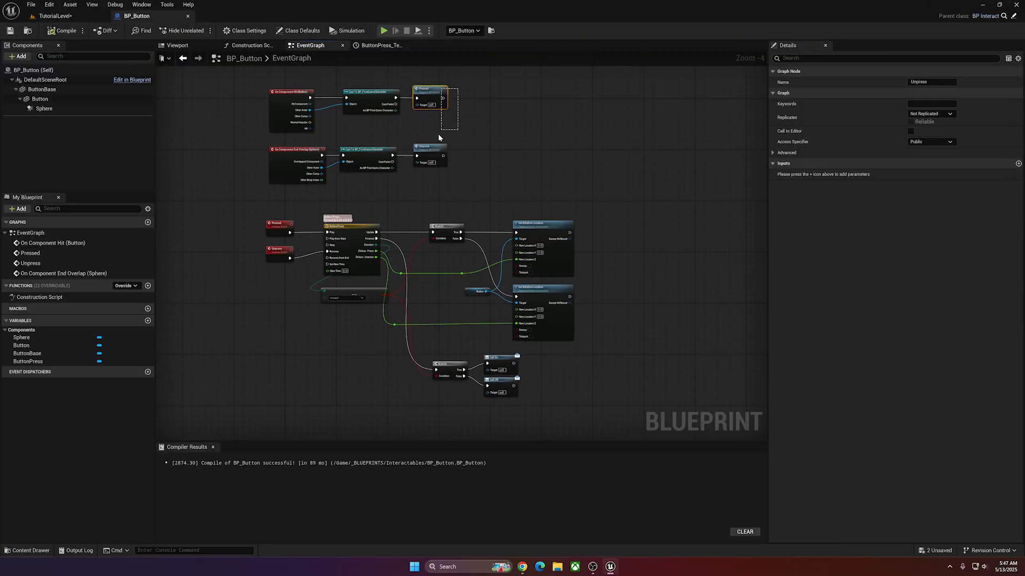
pyautogui.moveTo(439, 138); pyautogui.dragTo(440, 137)
pyautogui.moveTo(475, 87); pyautogui.dragTo(453, 126)
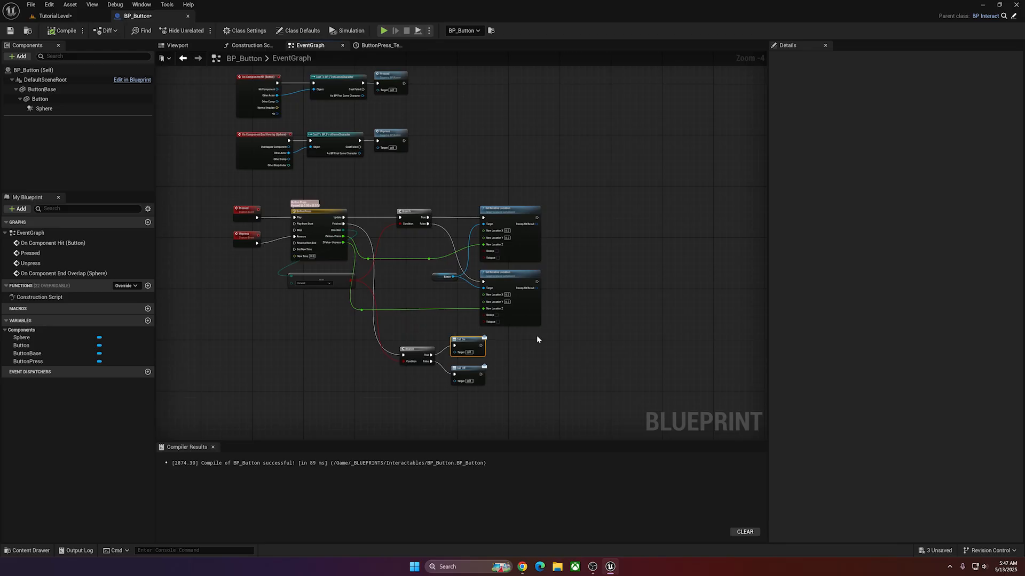
# Playtest TutorialLevel by running the character onto and off both buttons to check the button movement and door responses.
pyautogui.click(53, 16)
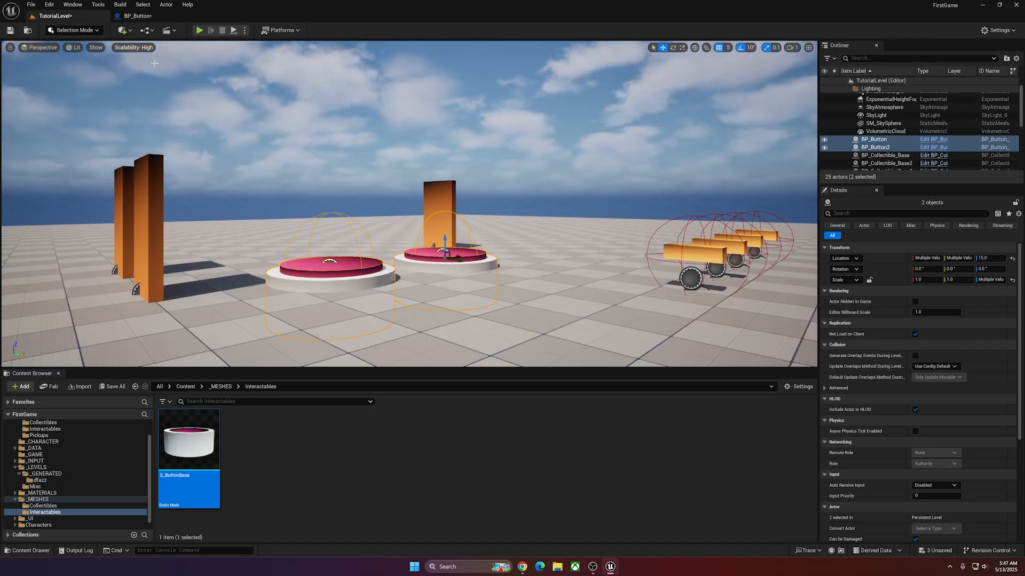
pyautogui.click(200, 31)
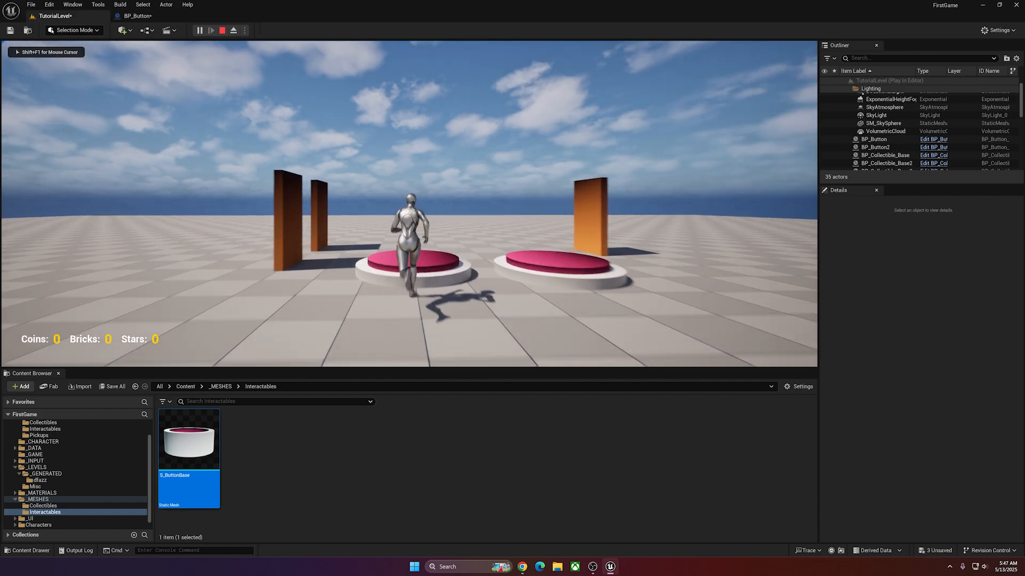
pyautogui.press('w')
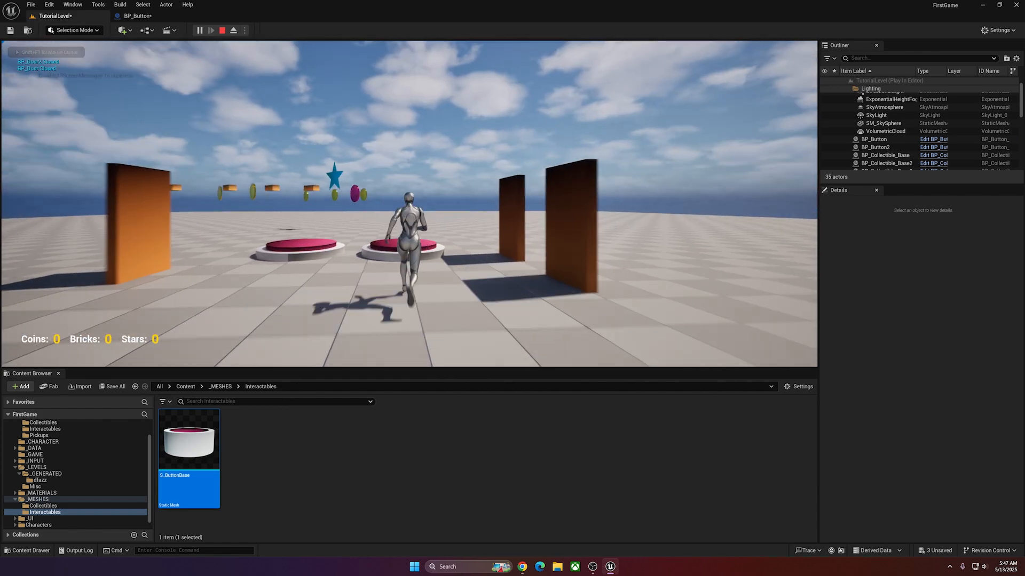
pyautogui.press('w')
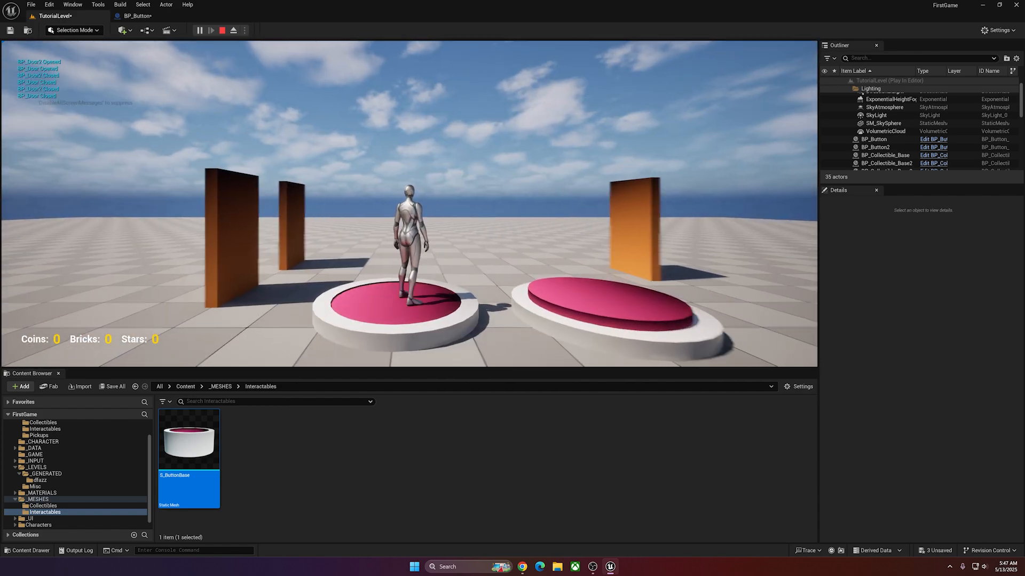
pyautogui.press('s')
pyautogui.press('w')
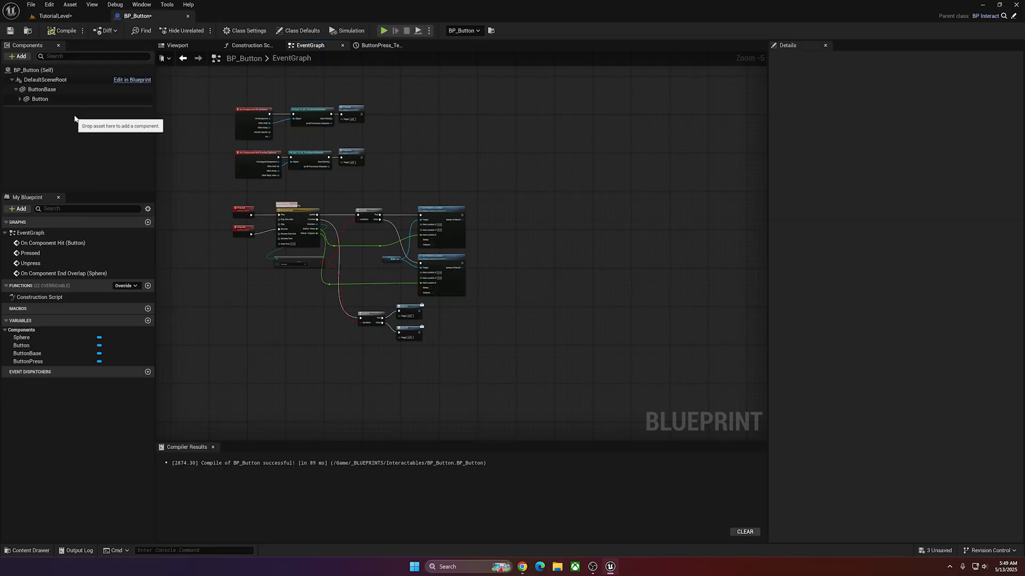
# Add an Audio component to BP_Button under DefaultSceneRoot.
pyautogui.click(20, 100)
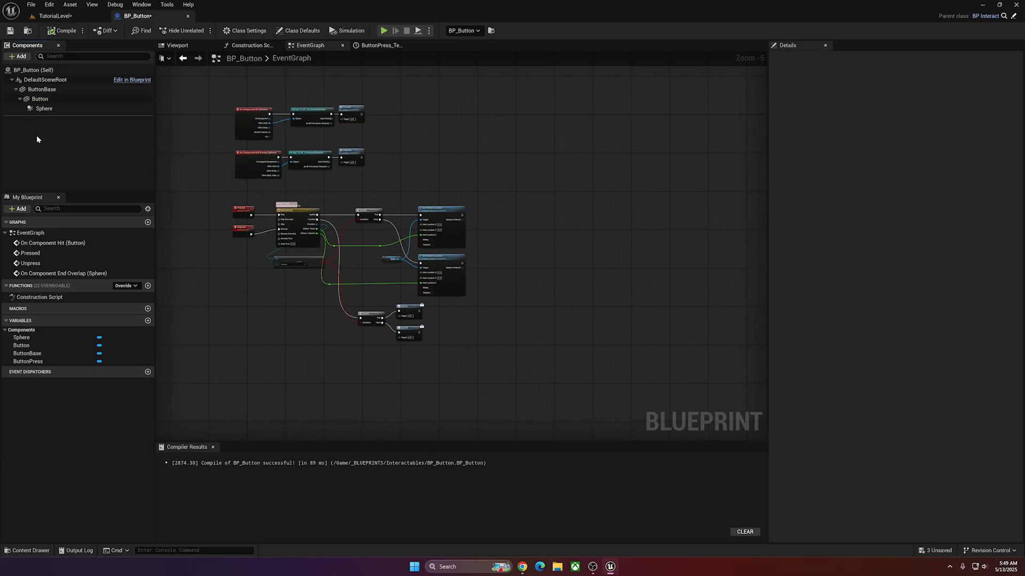
pyautogui.click(16, 89)
pyautogui.click(45, 79)
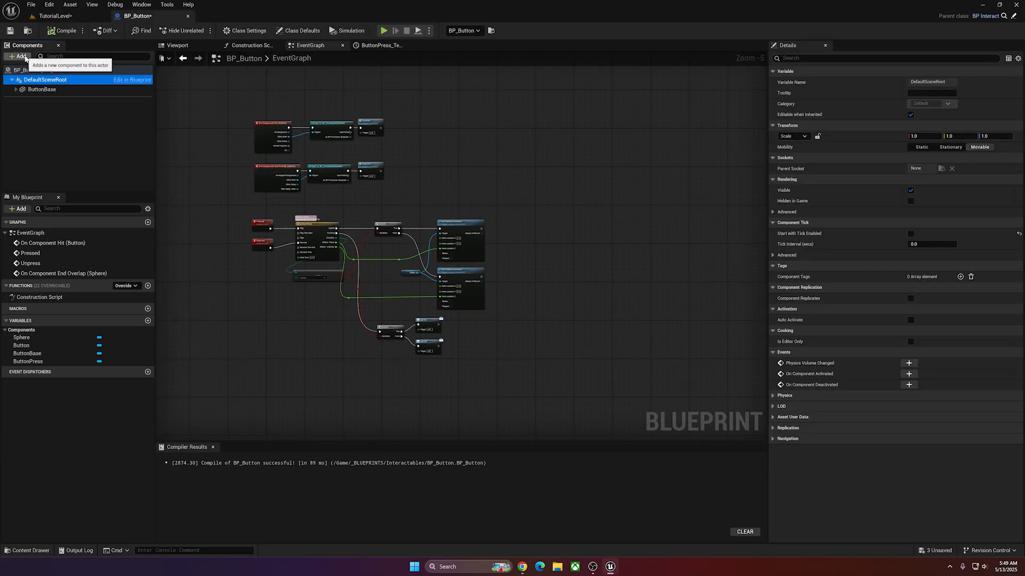
pyautogui.click(20, 56)
pyautogui.click(23, 99)
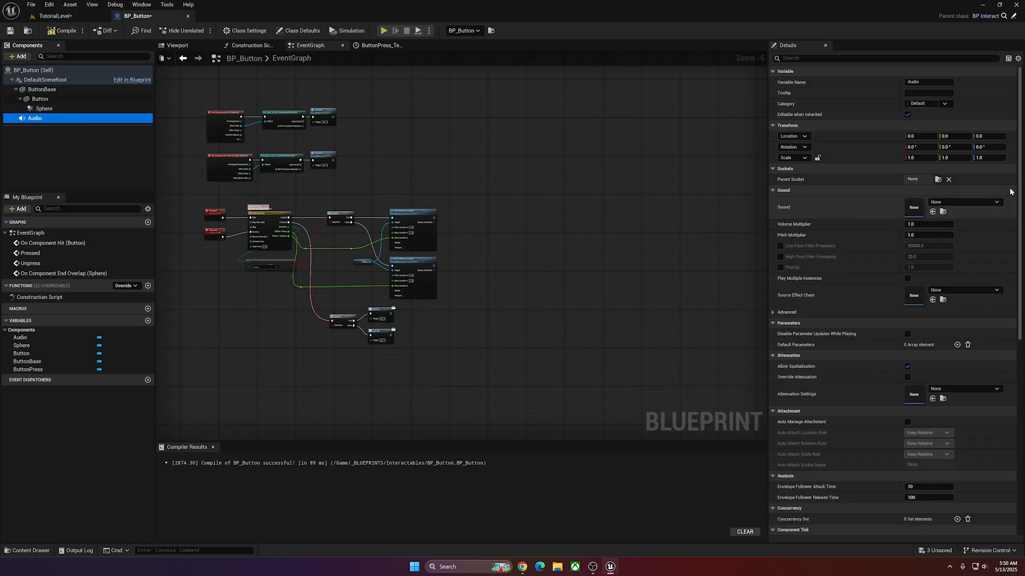
# Search the Audio component's sound assets for "click", compare the candidates, and assign Click_on_Button_Cue.
pyautogui.click(963, 202)
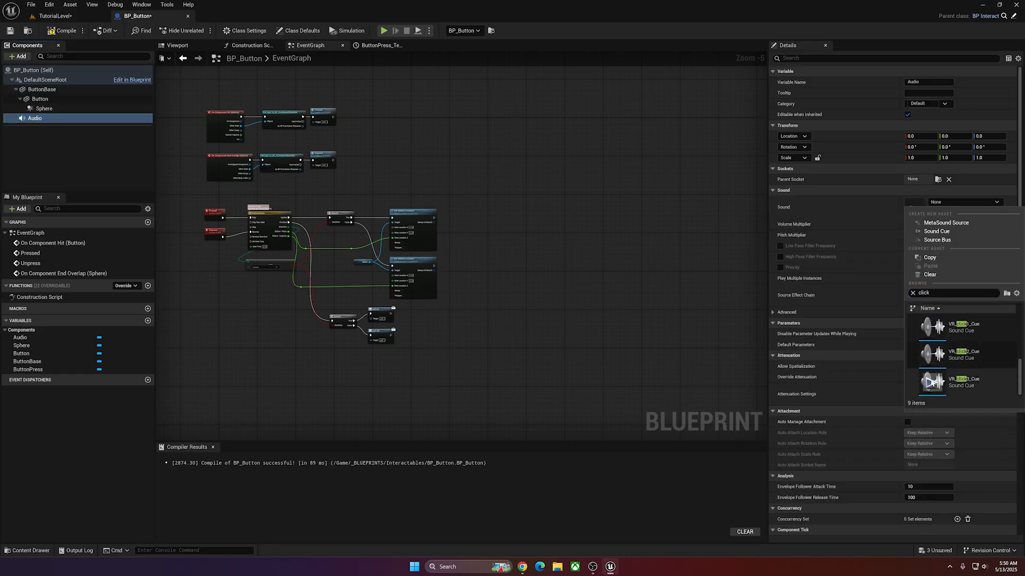
pyautogui.moveTo(927, 361)
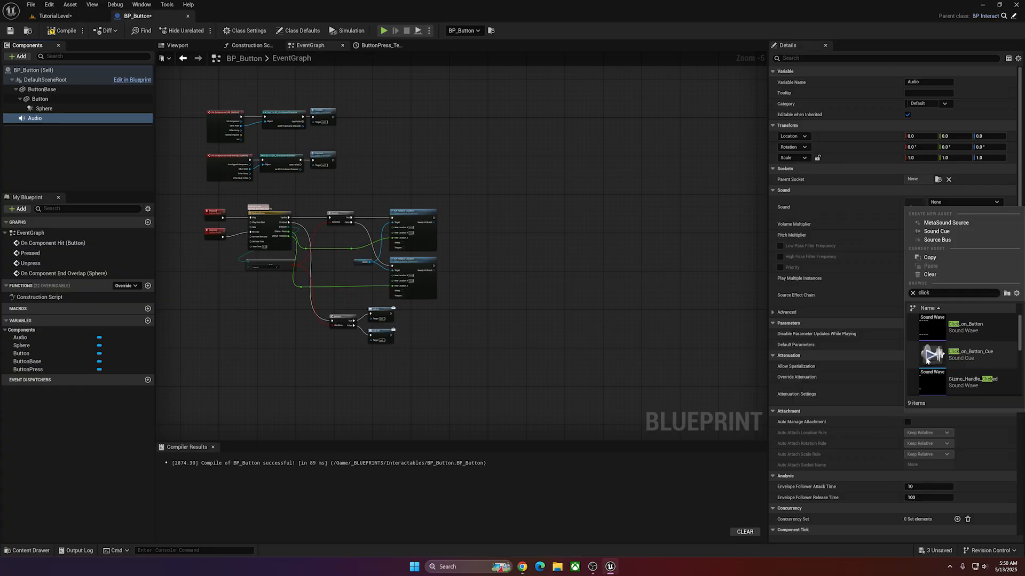
pyautogui.scroll(-3, 955, 355)
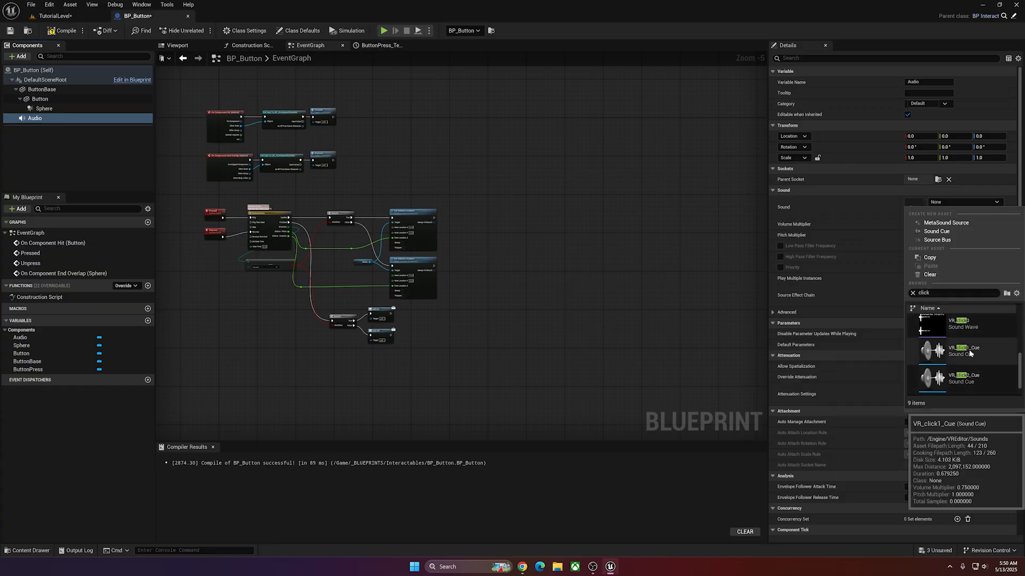
pyautogui.scroll(2, 953, 347)
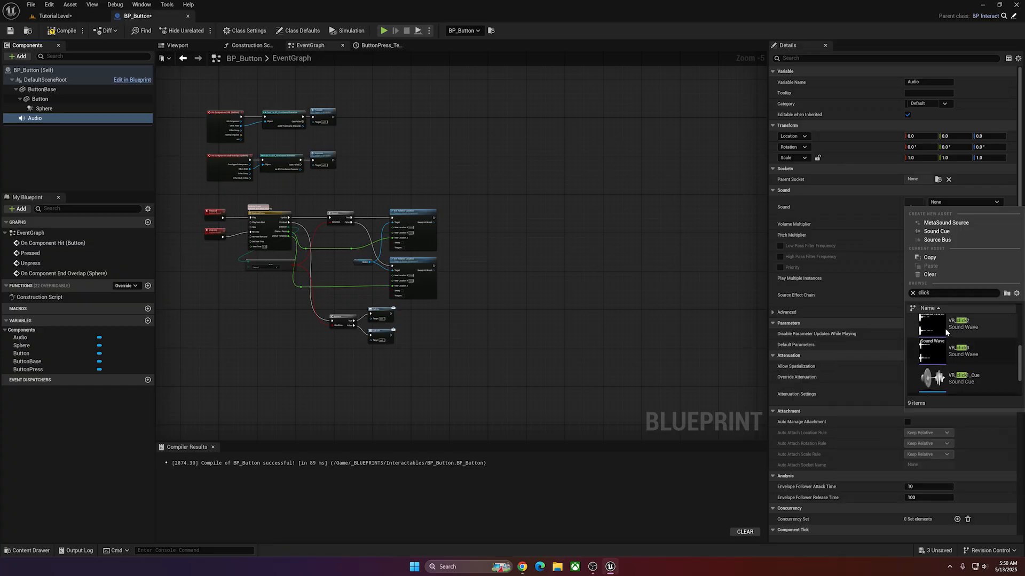
pyautogui.scroll(-2, 955, 363)
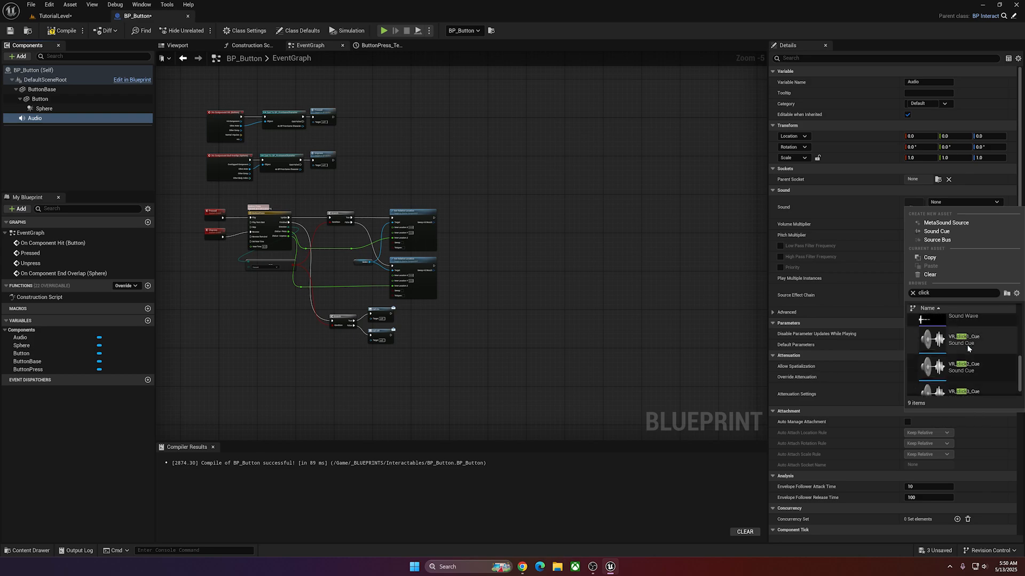
pyautogui.scroll(1, 967, 380)
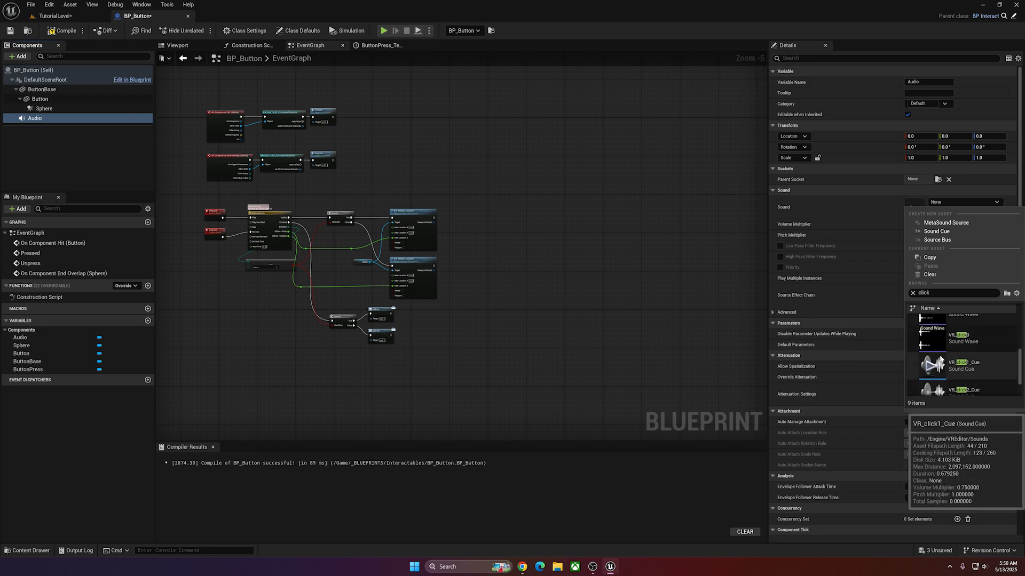
pyautogui.scroll(3, 961, 370)
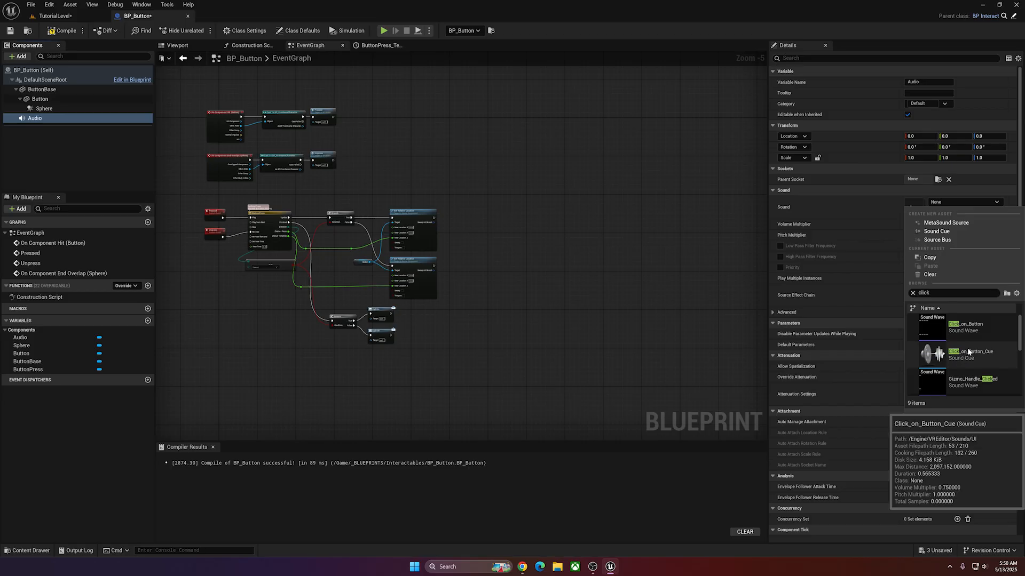
pyautogui.click(965, 352)
# Add a Play call for the Audio component after the Pressed call and place its Audio reference beneath it.
pyautogui.moveTo(349, 216); pyautogui.dragTo(393, 221, button='right')
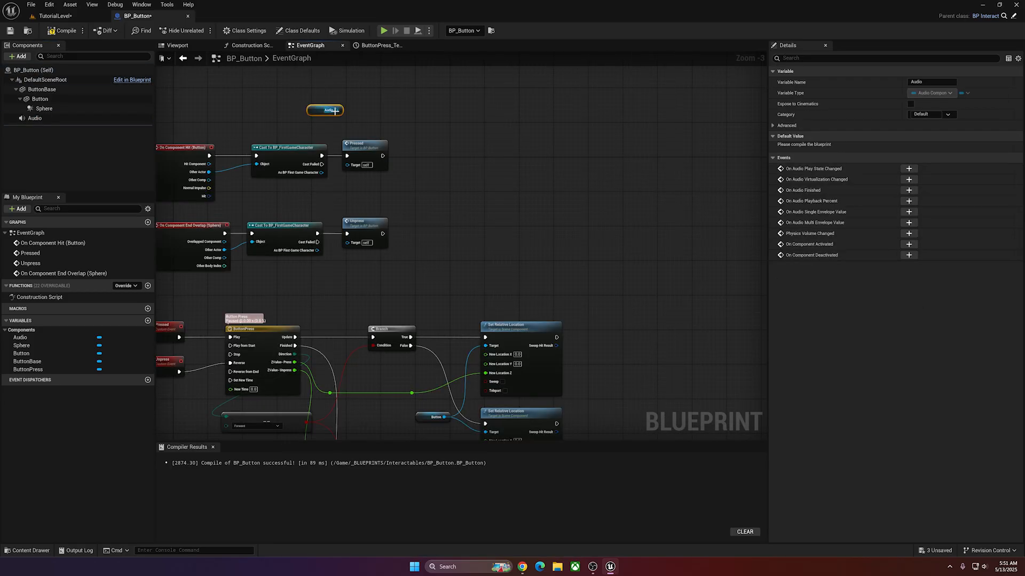
pyautogui.moveTo(335, 110); pyautogui.dragTo(393, 111)
pyautogui.write('play')
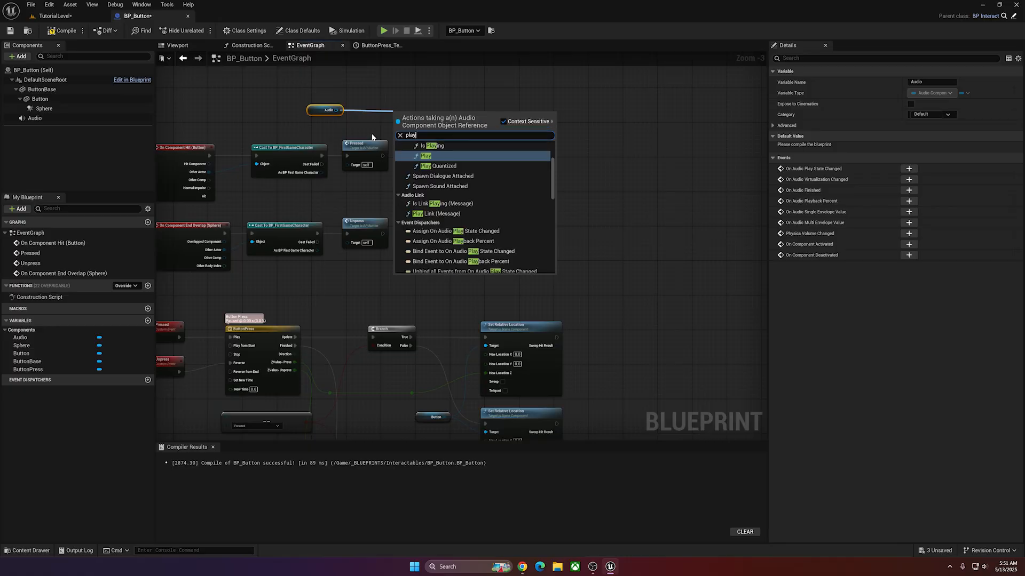
pyautogui.click(423, 154)
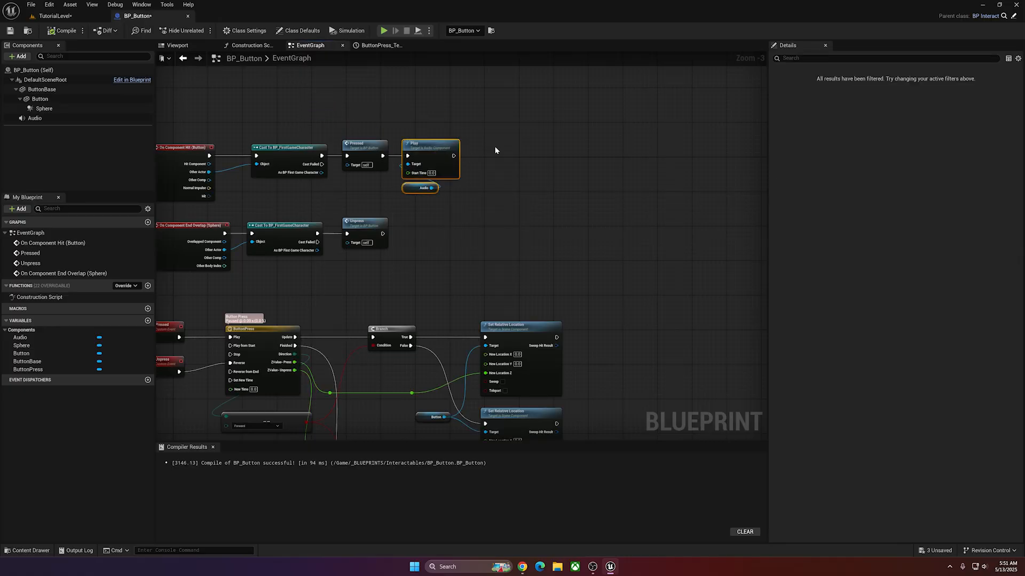
pyautogui.click(496, 148)
pyautogui.moveTo(484, 135); pyautogui.dragTo(433, 187)
pyautogui.click(488, 160)
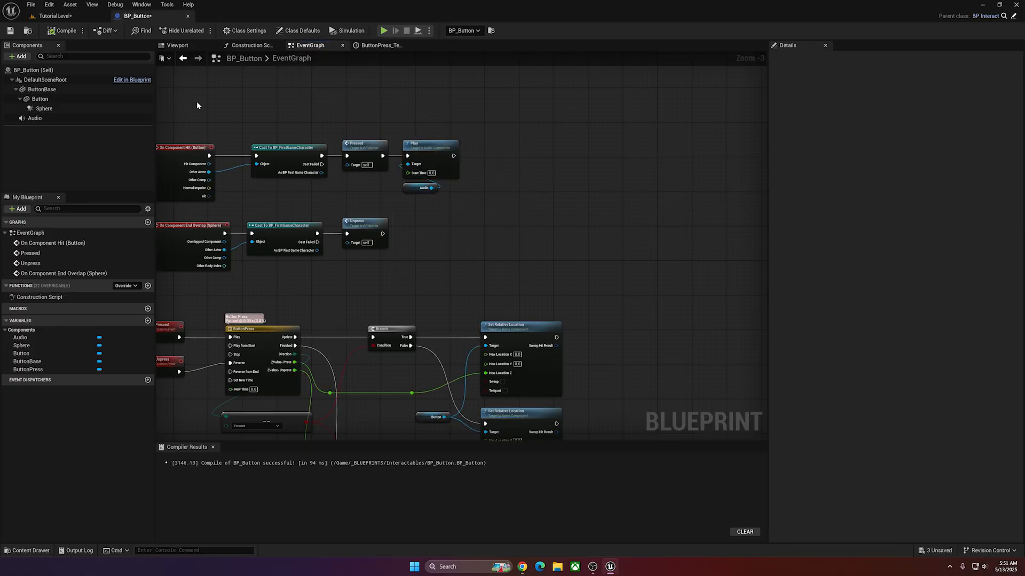
# Select the Audio component and filter its details for "auto".
pyautogui.click(64, 118)
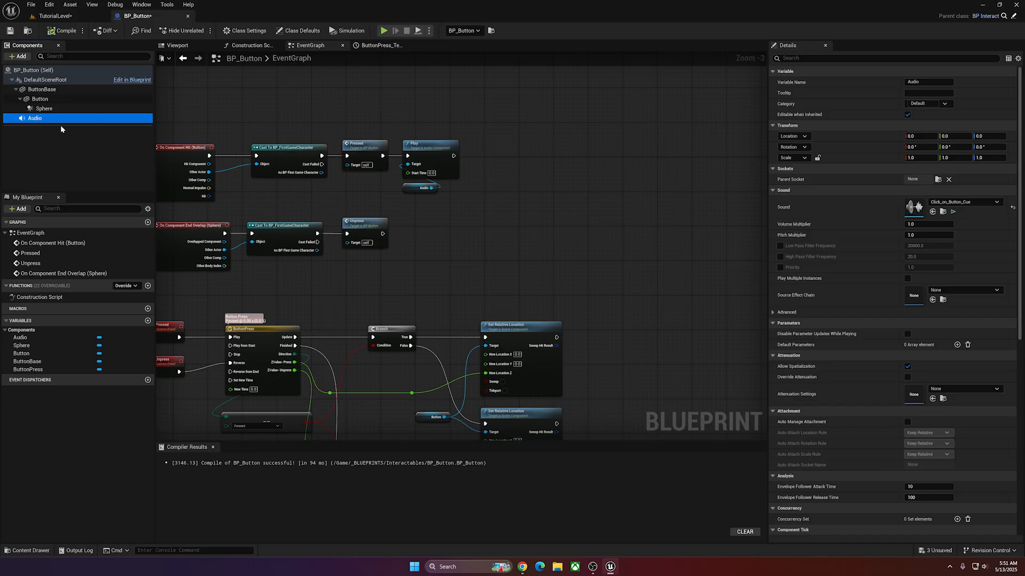
pyautogui.write('au')
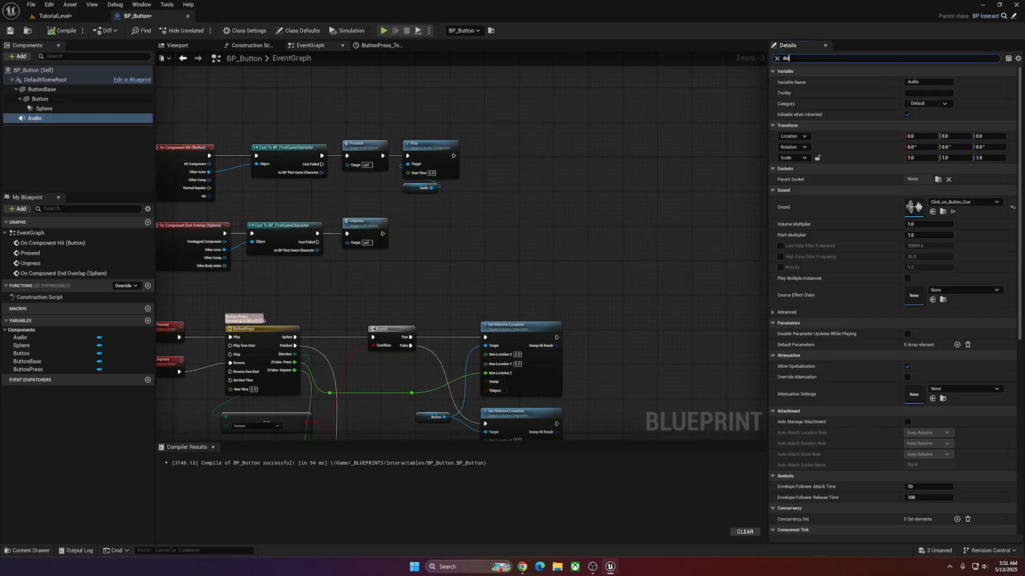
pyautogui.write('to')
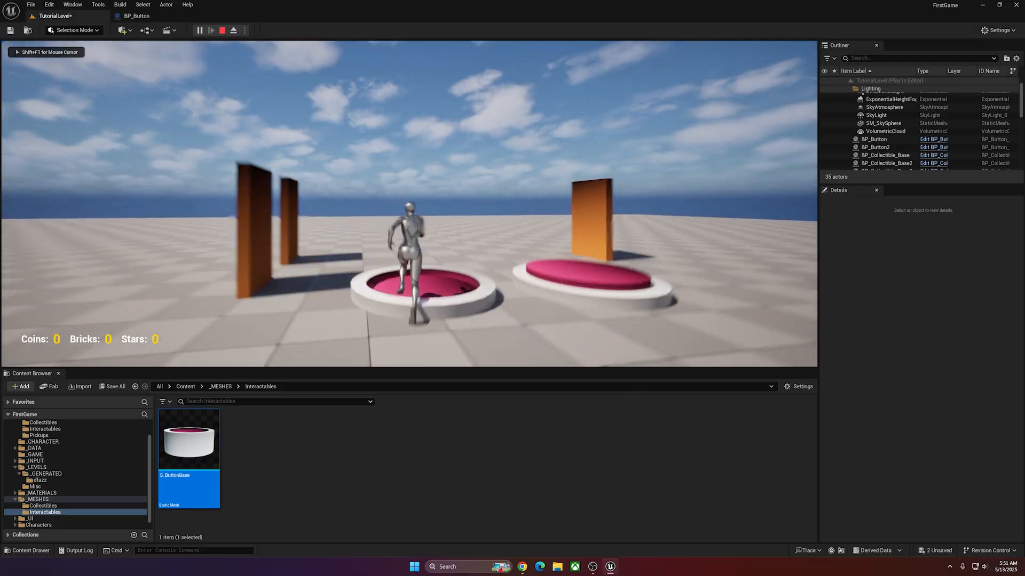
# Playtest the level by running the character repeatedly over both buttons to check the click sound and door triggering.
pyautogui.press('w')
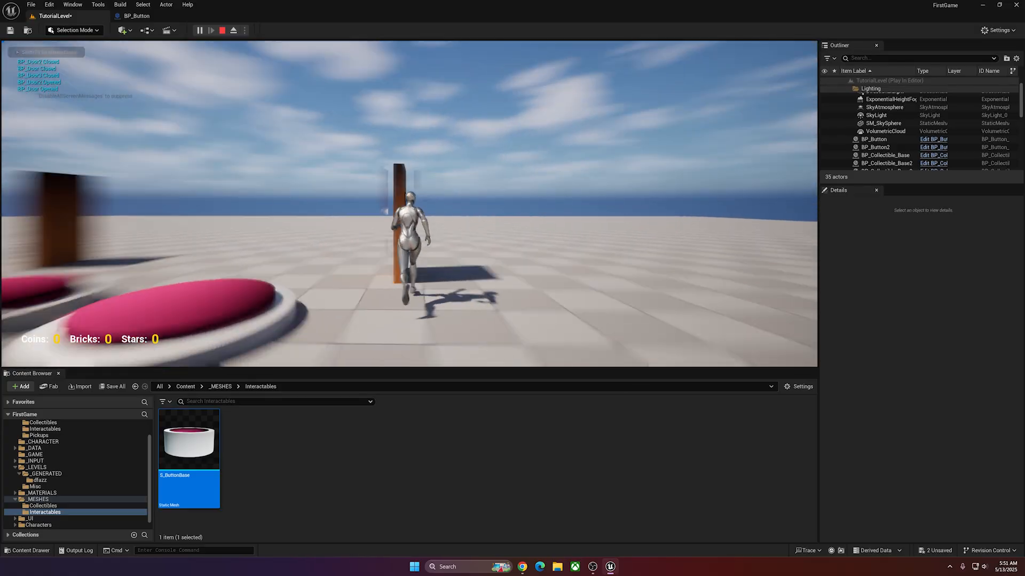
pyautogui.press('w')
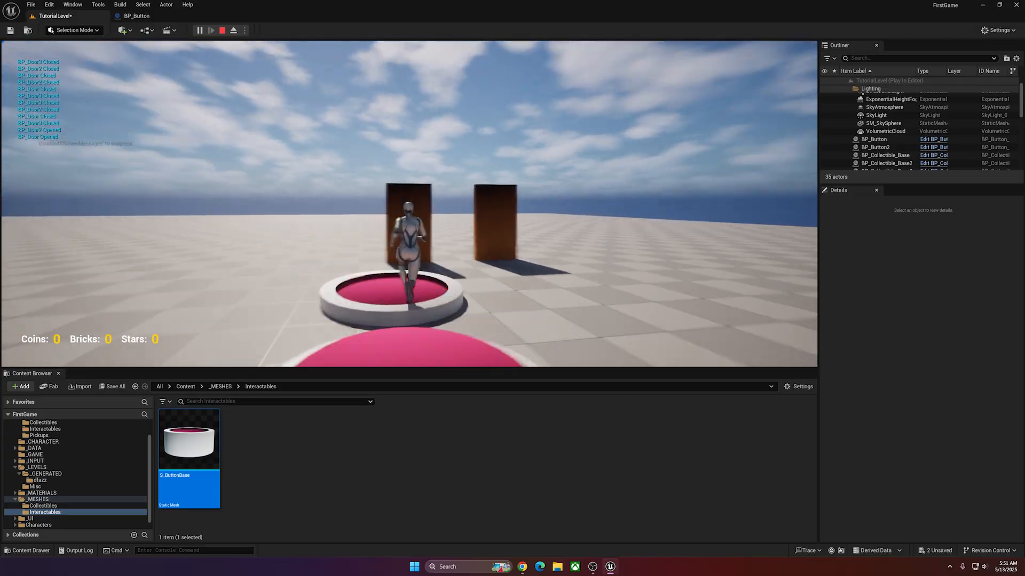
pyautogui.press('s')
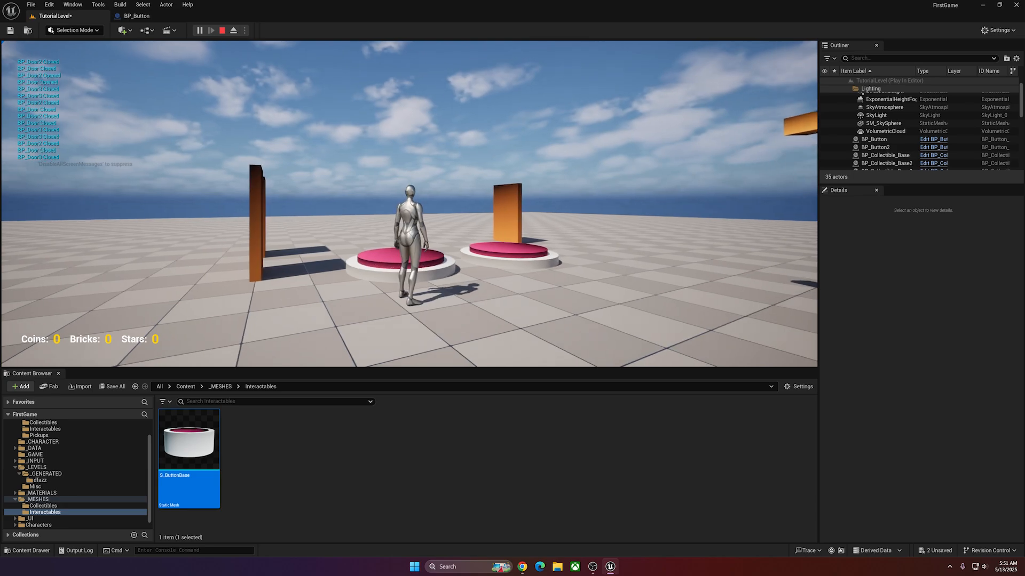
pyautogui.press('w')
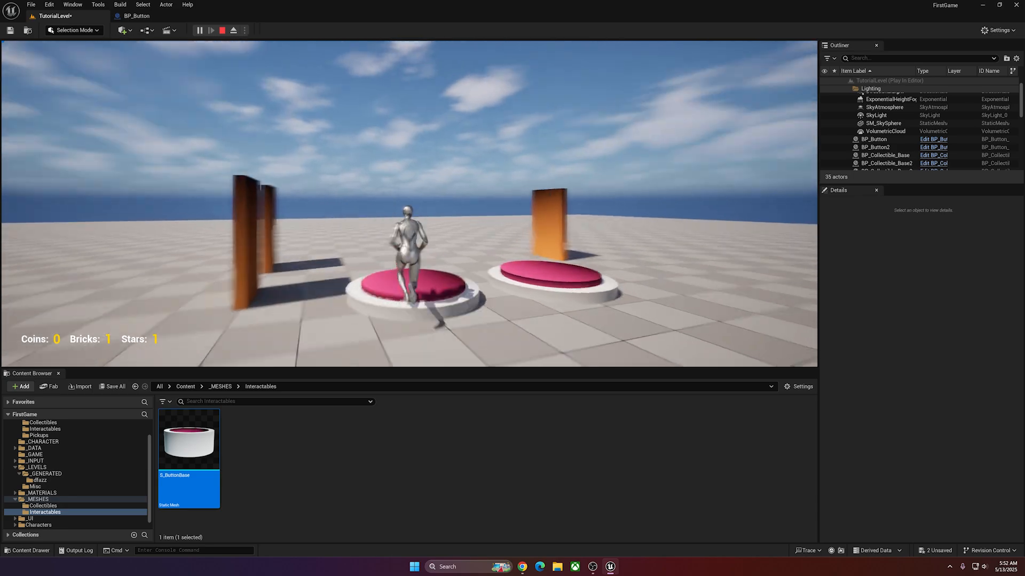
pyautogui.press('w')
pyautogui.press('w')
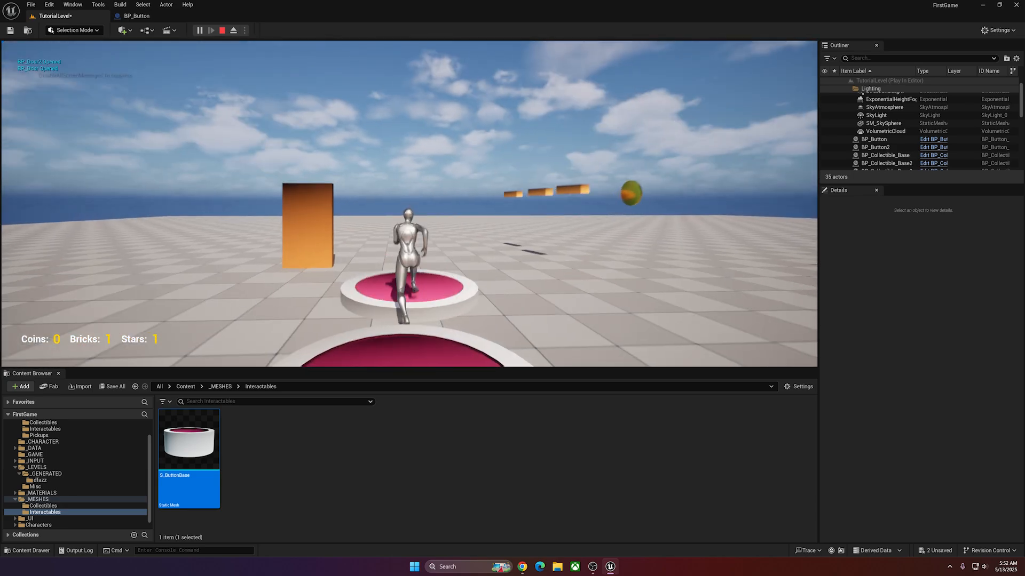
pyautogui.press('s')
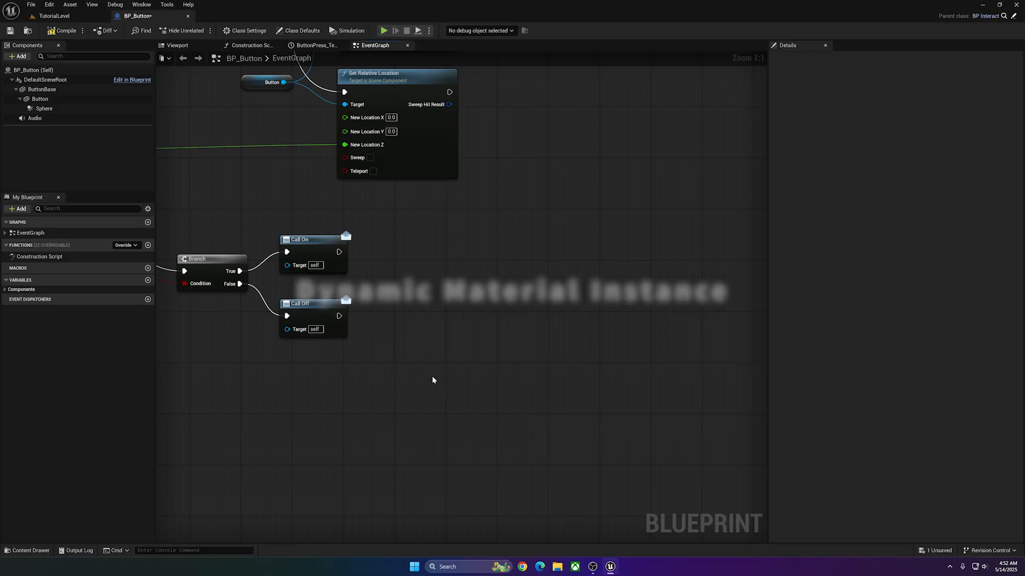
# Add an Event BeginPlay node above the On Component Hit event in BP_Button's event graph.
pyautogui.scroll(-3, 432, 378)
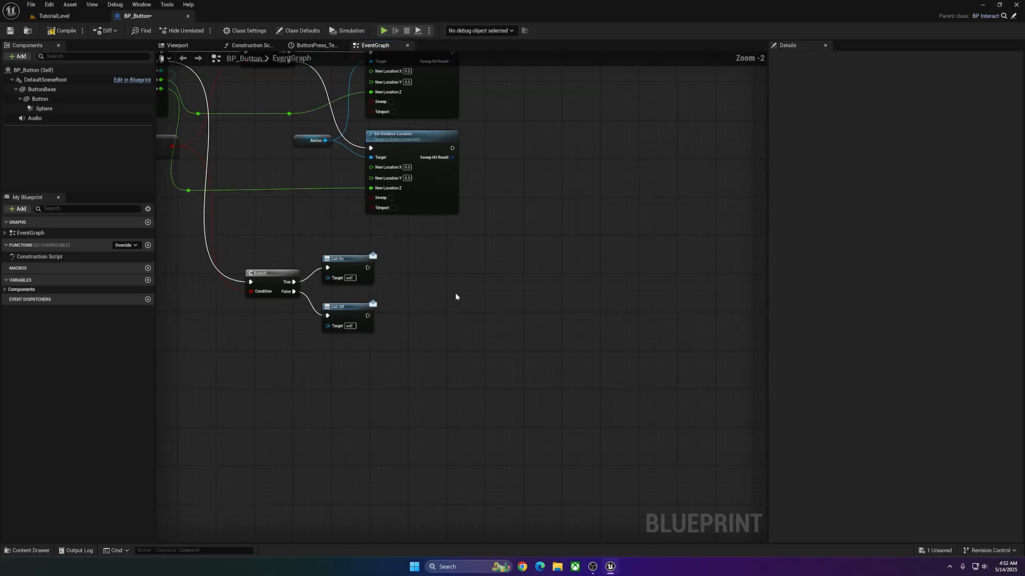
pyautogui.scroll(-1, 587, 334)
pyautogui.moveTo(332, 221); pyautogui.dragTo(350, 332, button='right')
pyautogui.moveTo(444, 273); pyautogui.dragTo(446, 335, button='right')
pyautogui.scroll(2, 340, 194)
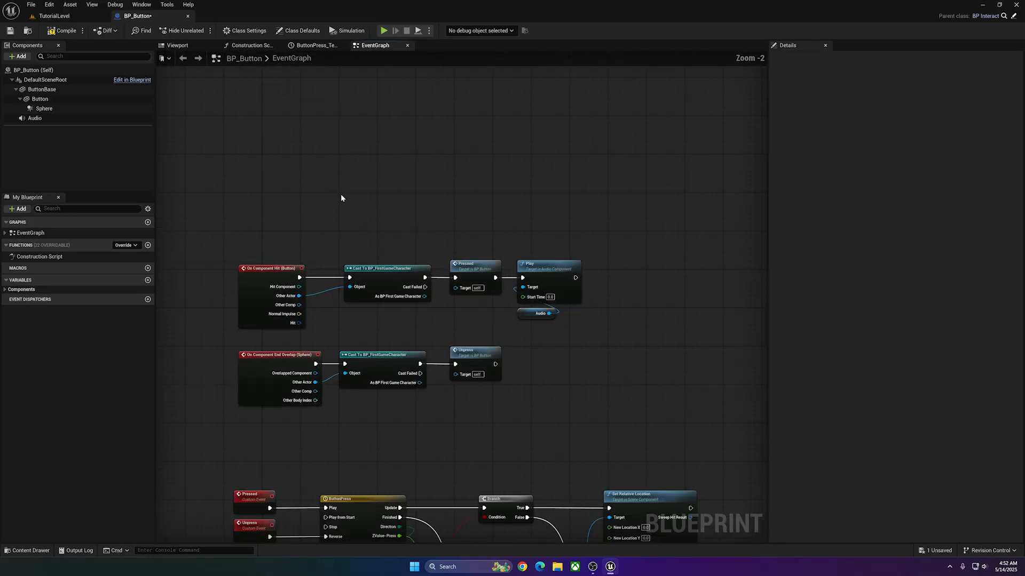
pyautogui.rightClick(282, 186)
pyautogui.write('begin play')
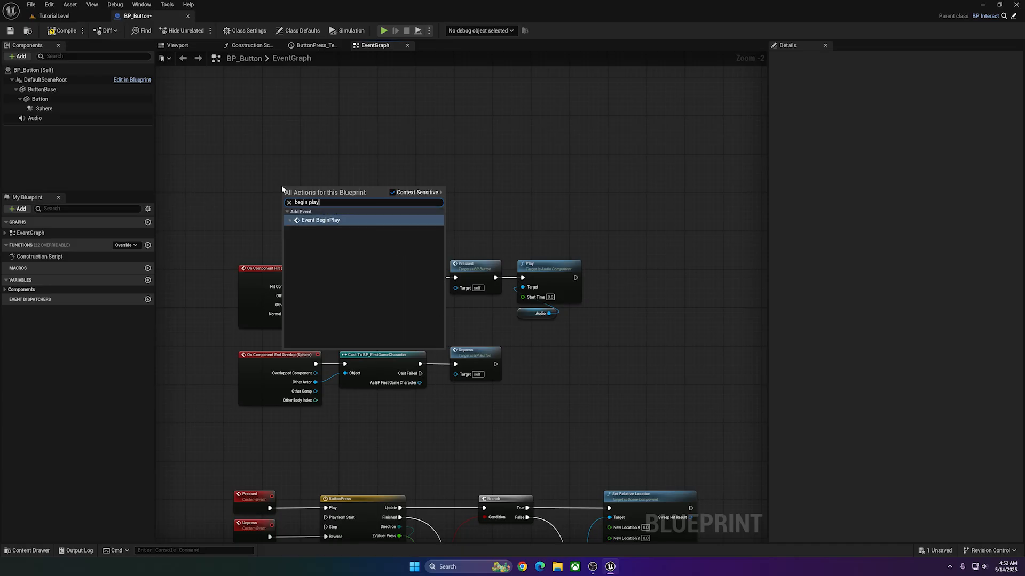
pyautogui.click(331, 221)
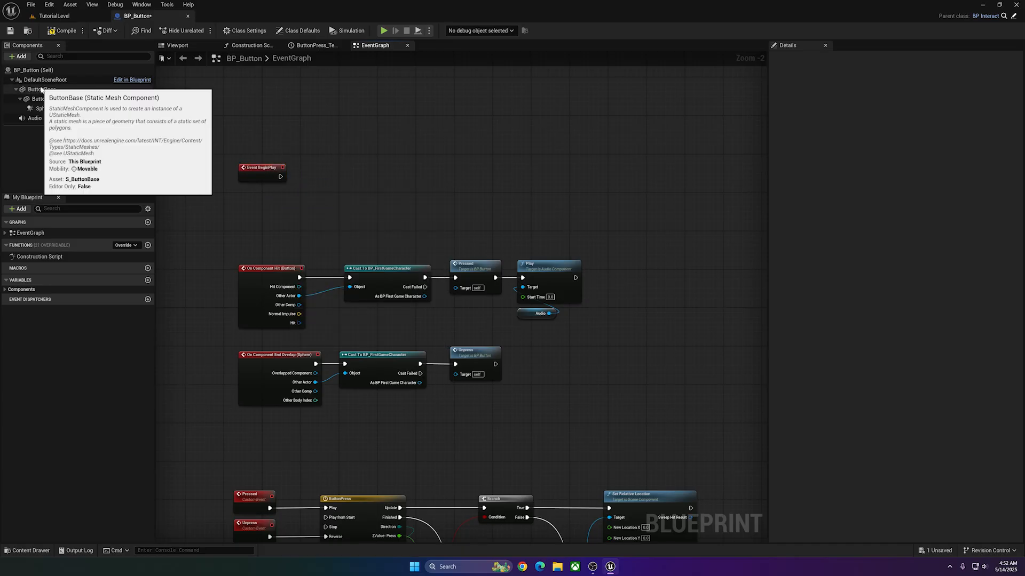
# Create a Dynamic Material Instance from a Button Base reference, with Element Index 1, executed from Event BeginPlay, and tidy the reference beneath the event.
pyautogui.moveTo(43, 90); pyautogui.dragTo(331, 188)
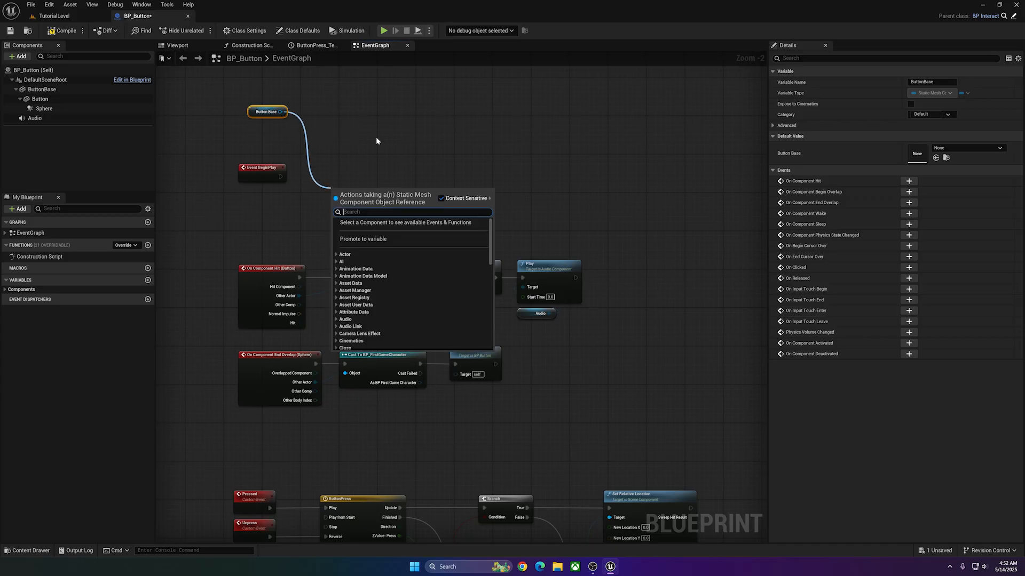
pyautogui.write('create a duna')
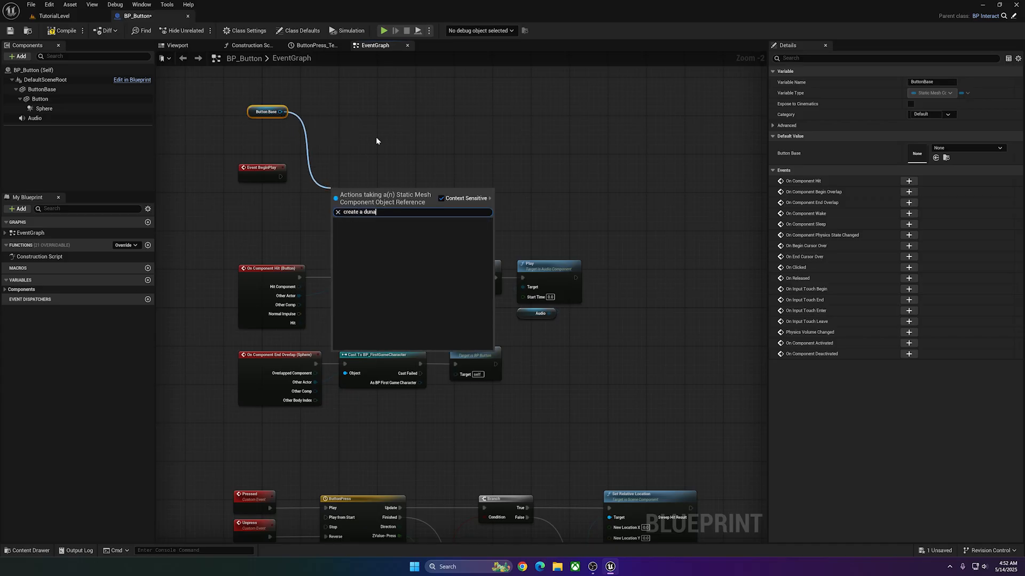
pyautogui.press('BackSpace')
pyautogui.press('BackSpace')
pyautogui.press('BackSpace')
pyautogui.write('ynam')
pyautogui.click(382, 237)
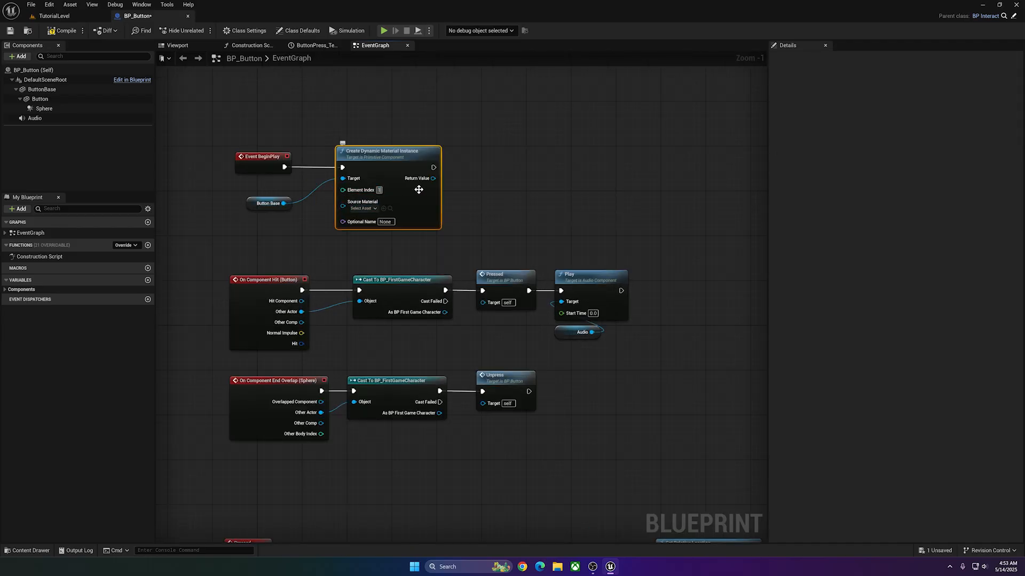
pyautogui.moveTo(267, 203); pyautogui.dragTo(273, 197)
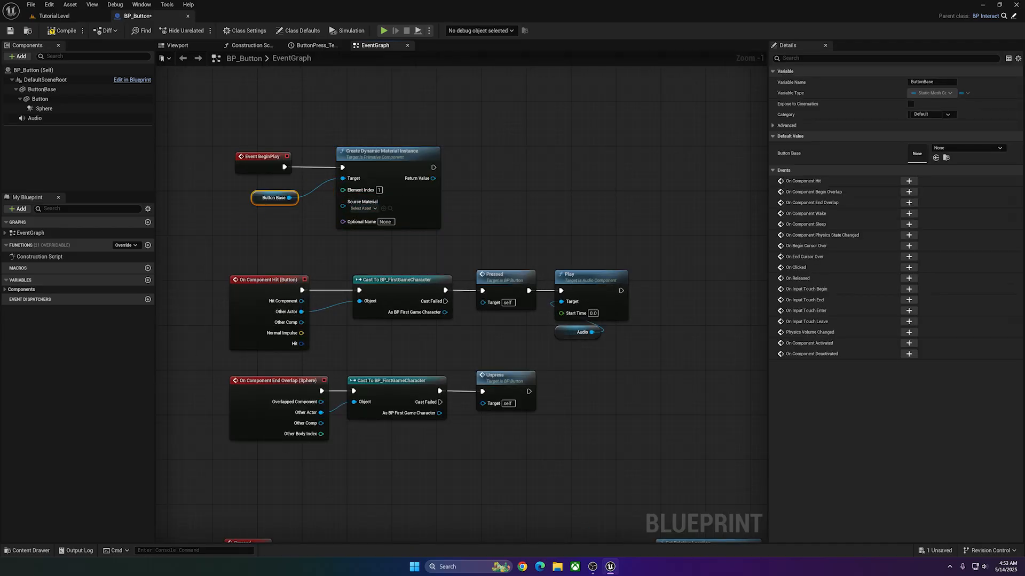
# Open the S_ButtonBase mesh to check its material slots and return to BP_Button's event graph.
pyautogui.click(31, 551)
pyautogui.doubleClick(194, 411)
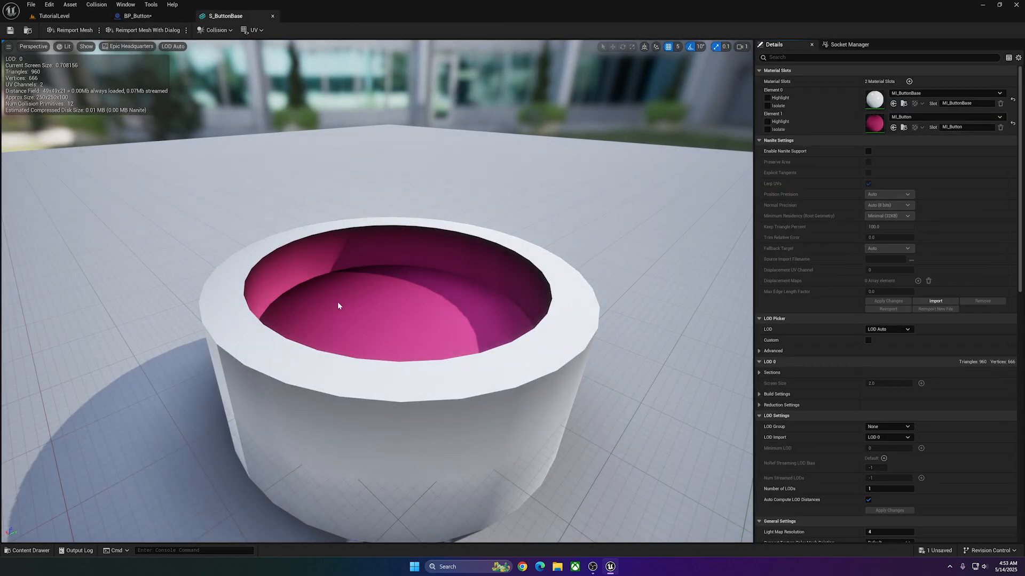
pyautogui.click(137, 16)
# Promote the Create Dynamic Material Instance return value to a variable named ButtonBaseMaterial and place its SET node beside it.
pyautogui.moveTo(257, 161); pyautogui.dragTo(268, 164)
pyautogui.moveTo(267, 164); pyautogui.dragTo(217, 167, button='right')
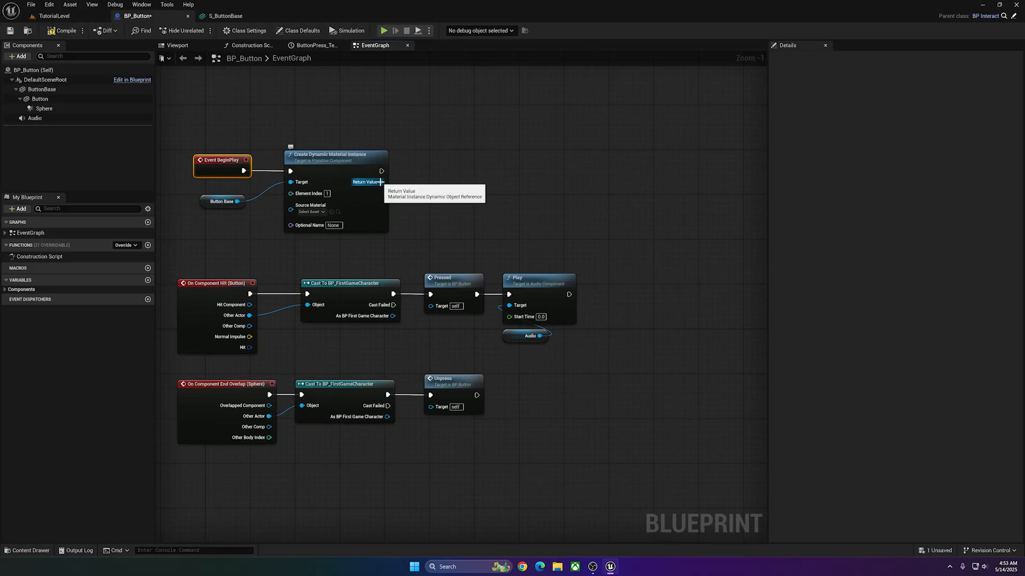
pyautogui.rightClick(379, 181)
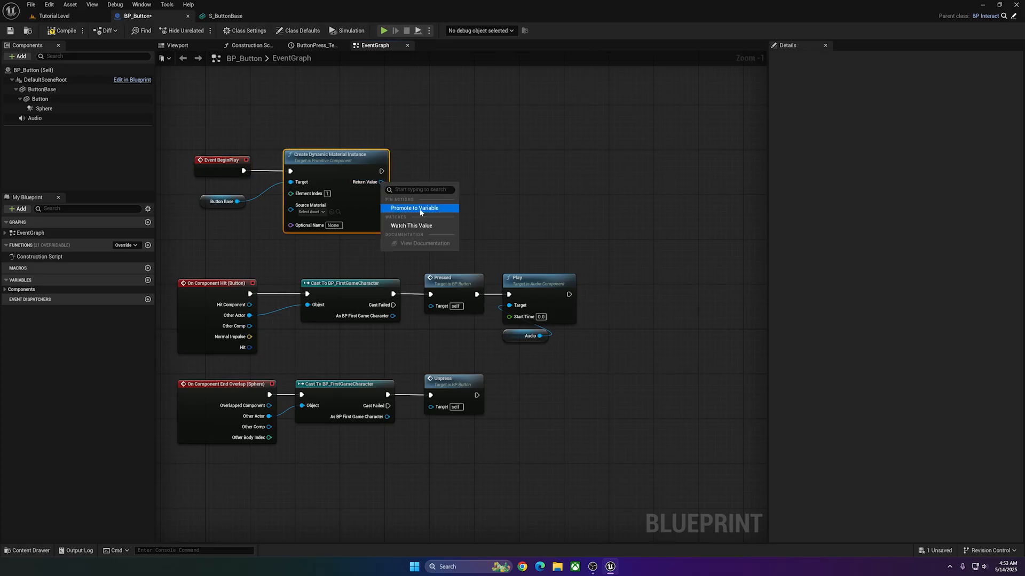
pyautogui.click(423, 208)
pyautogui.moveTo(452, 156); pyautogui.dragTo(436, 166)
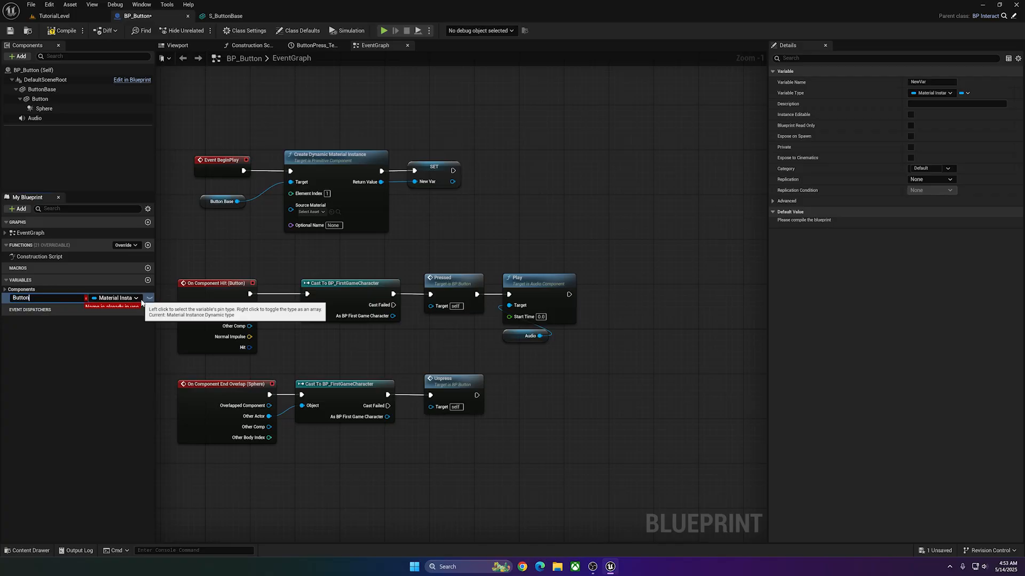
pyautogui.write('ButtonBaseMaterial')
pyautogui.press('Return')
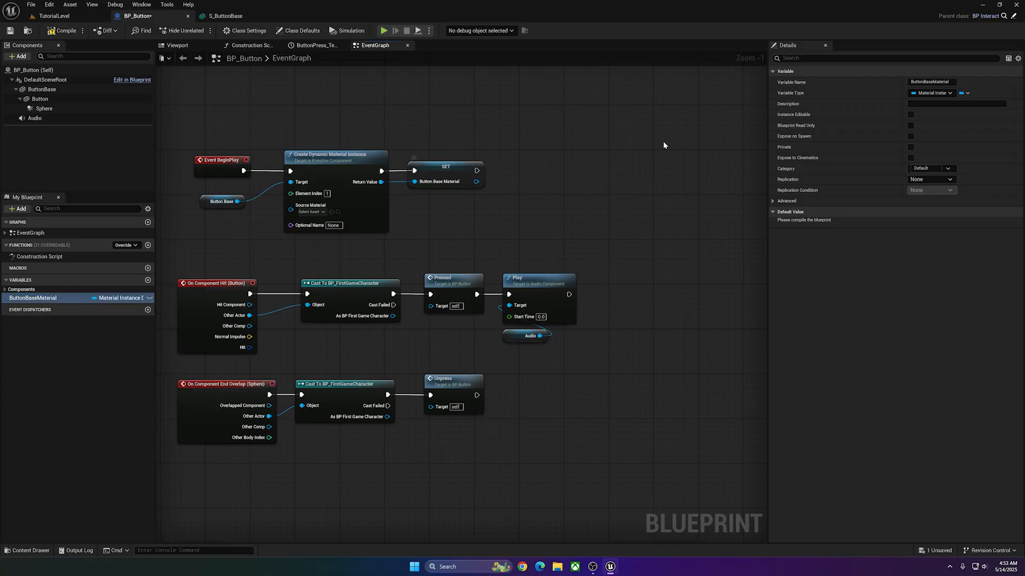
# Add a ButtonBaseMaterial reference near the Call On and Call Off nodes and create a Set Scalar Parameter Value node from it.
pyautogui.moveTo(402, 180); pyautogui.dragTo(437, 169, button='right')
pyautogui.click(254, 195)
pyautogui.scroll(-2, 389, 98)
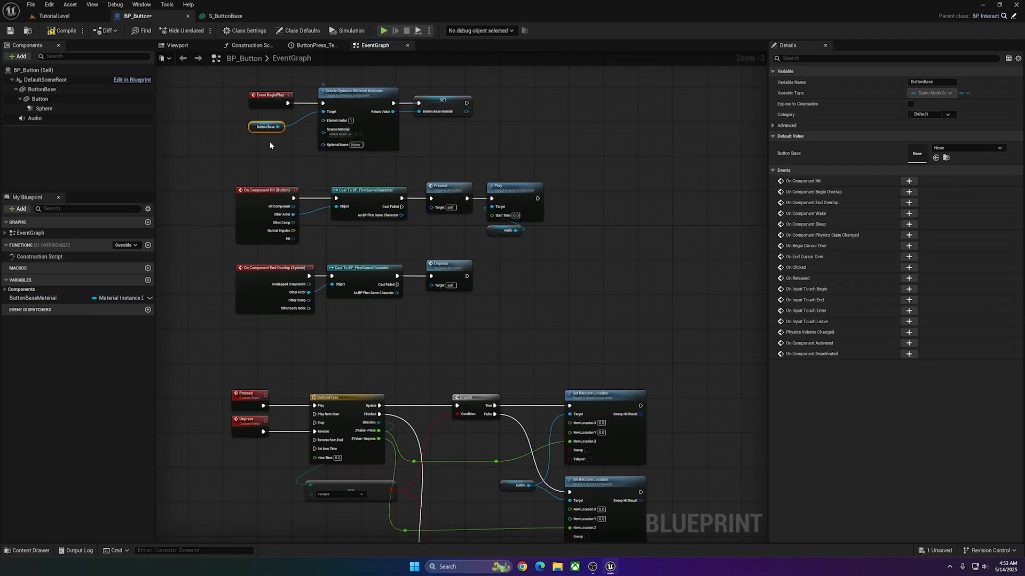
pyautogui.moveTo(463, 138); pyautogui.dragTo(435, 95, button='right')
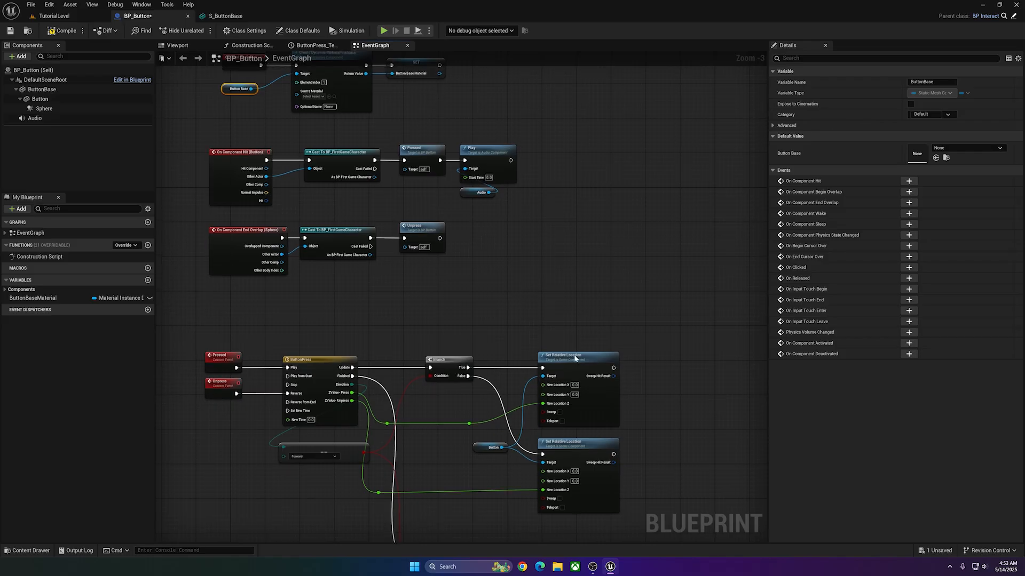
pyautogui.moveTo(576, 357)
pyautogui.mouseDown(button='right')
pyautogui.moveTo(518, 135)
pyautogui.moveTo(524, 305)
pyautogui.mouseUp(button='right')
pyautogui.scroll(3, 458, 288)
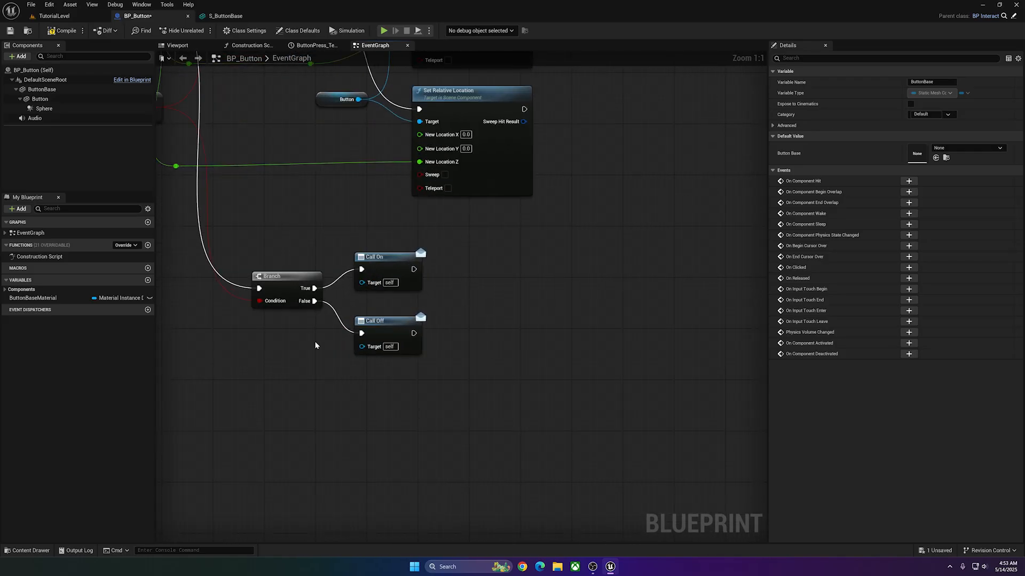
pyautogui.moveTo(292, 304); pyautogui.dragTo(226, 301, button='right')
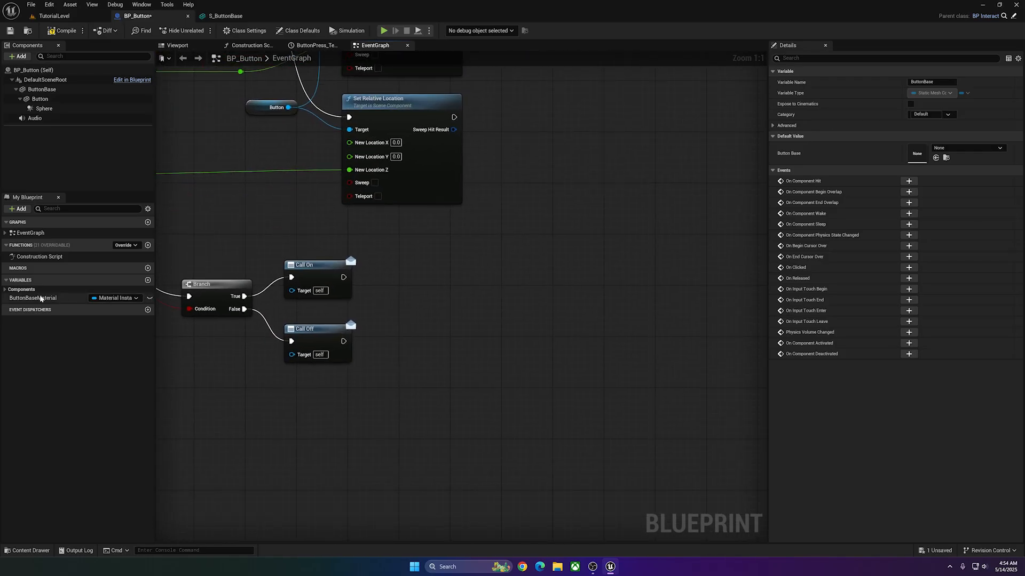
pyautogui.keyDown('ctrl'); pyautogui.moveTo(41, 298); pyautogui.dragTo(270, 433); pyautogui.keyUp('ctrl')
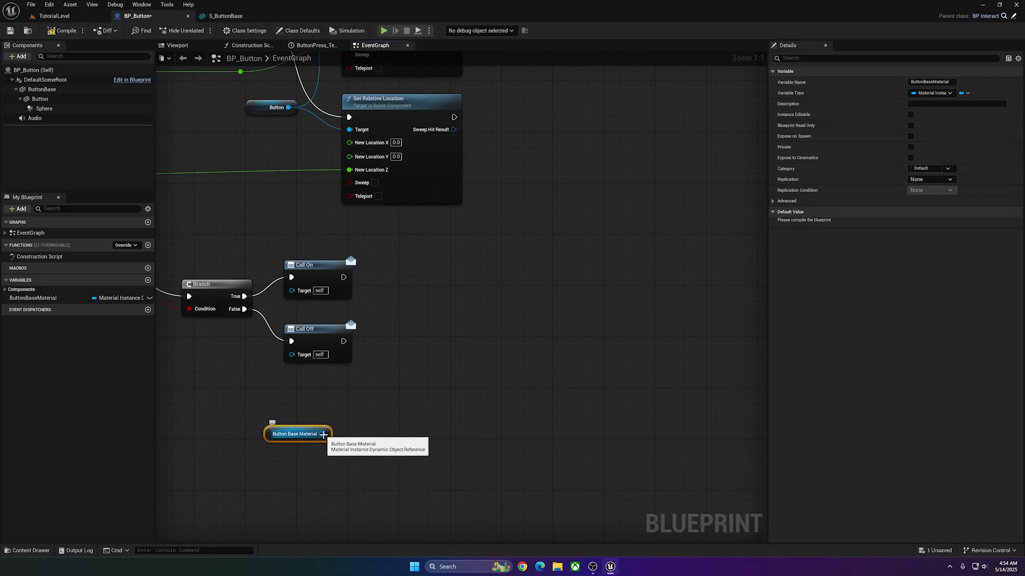
pyautogui.moveTo(324, 440); pyautogui.dragTo(383, 413)
pyautogui.write('set param')
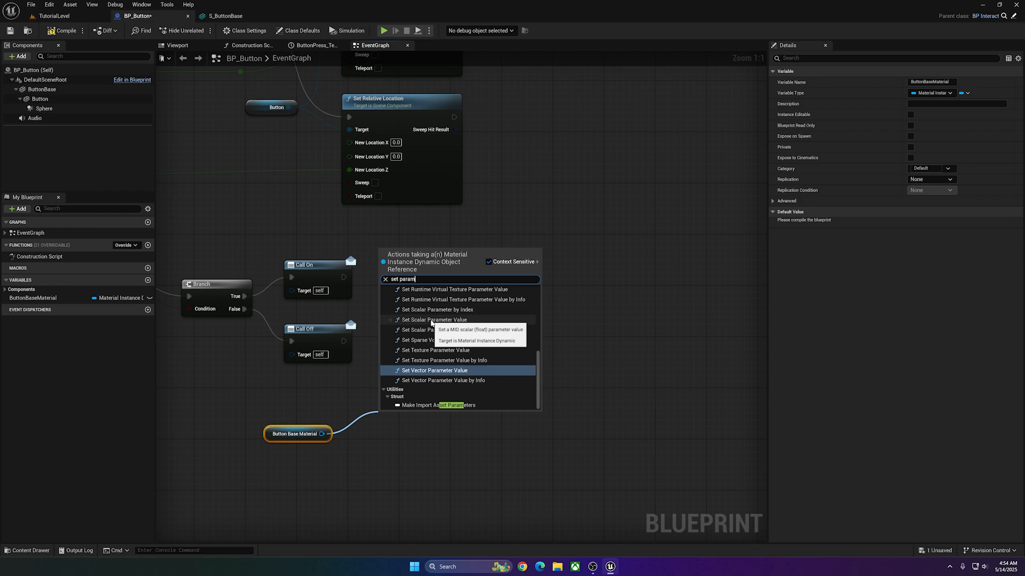
pyautogui.click(431, 322)
# Execute Set Scalar Parameter Value from Call On and tidy the Button Base Material reference beneath it.
pyautogui.moveTo(563, 270); pyautogui.dragTo(439, 355)
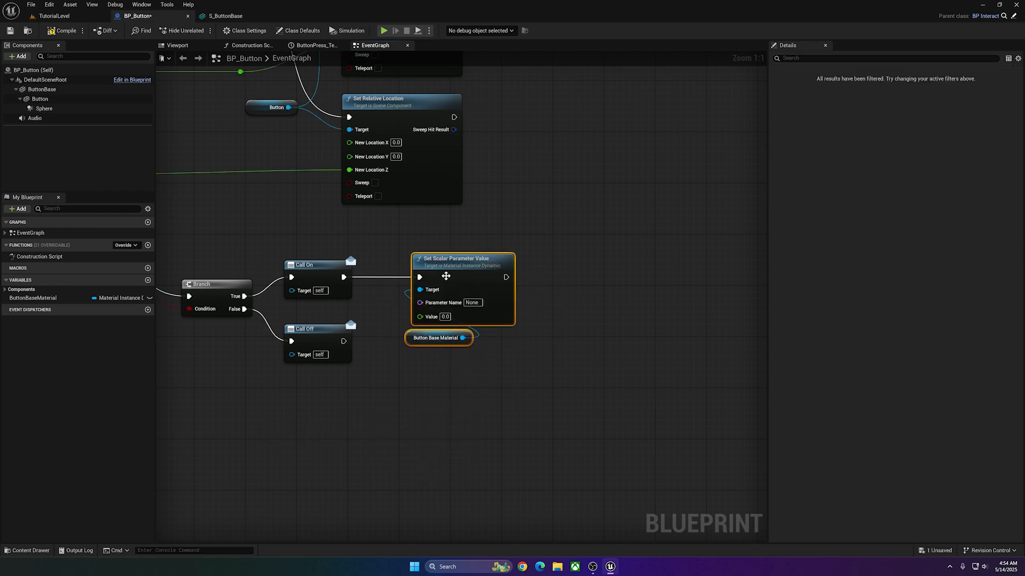
pyautogui.moveTo(446, 275); pyautogui.dragTo(459, 272)
pyautogui.click(501, 345)
# Open the MI_Button material instance from S_ButtonBase's Element 1 slot and enable its EmissiveColor override.
pyautogui.click(32, 549)
pyautogui.doubleClick(205, 399)
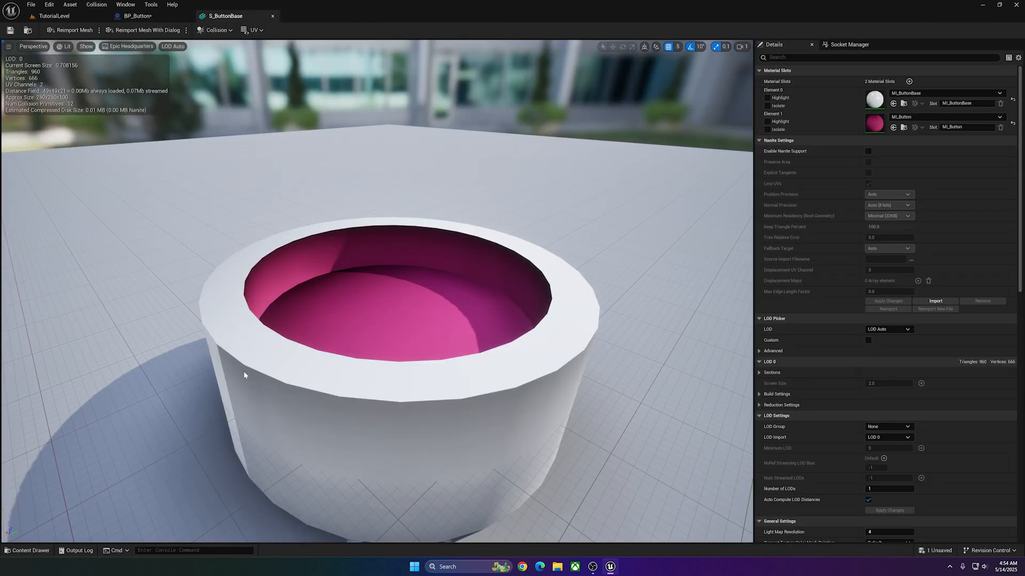
pyautogui.doubleClick(876, 126)
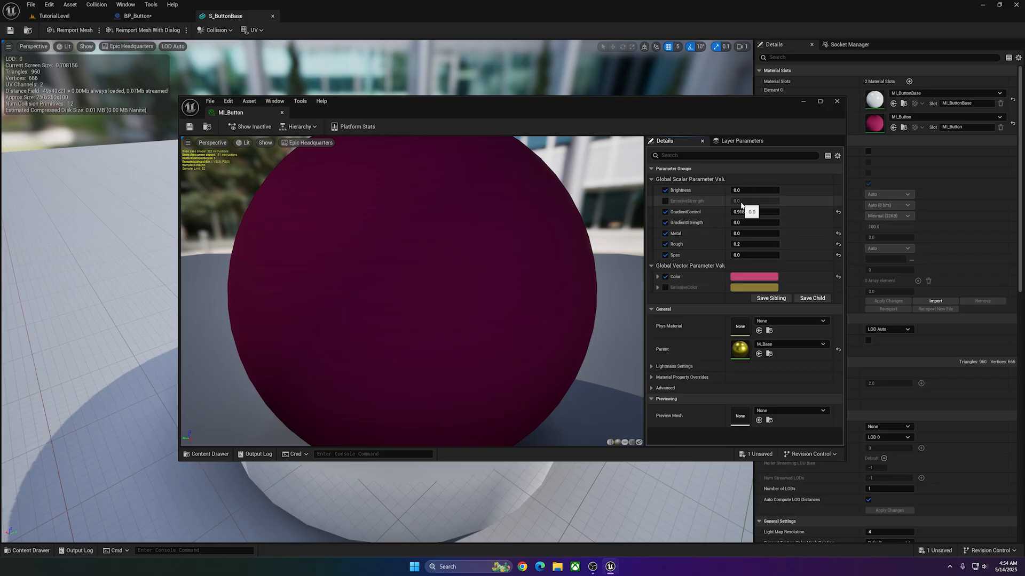
pyautogui.click(665, 287)
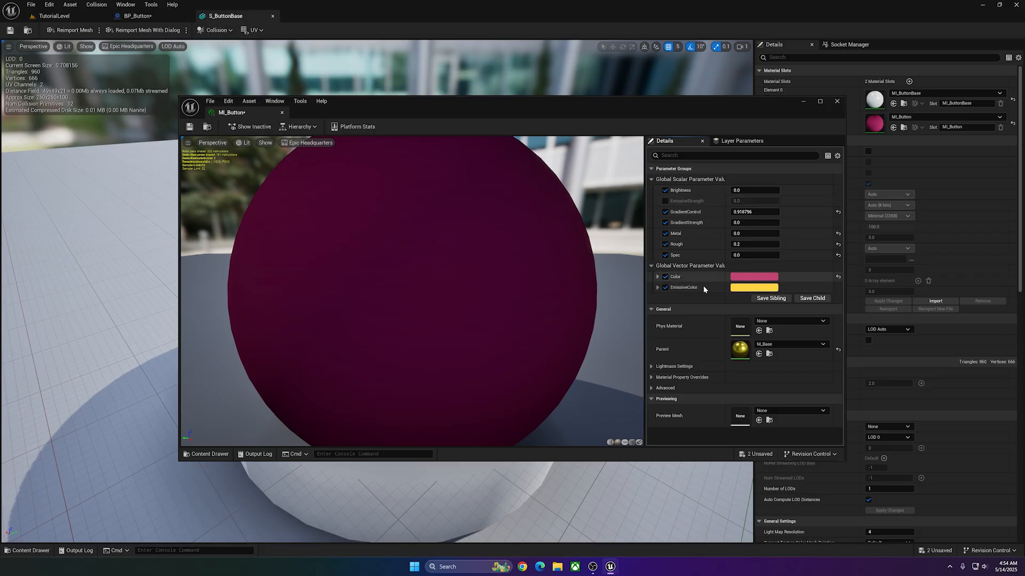
pyautogui.moveTo(513, 110); pyautogui.dragTo(395, 131)
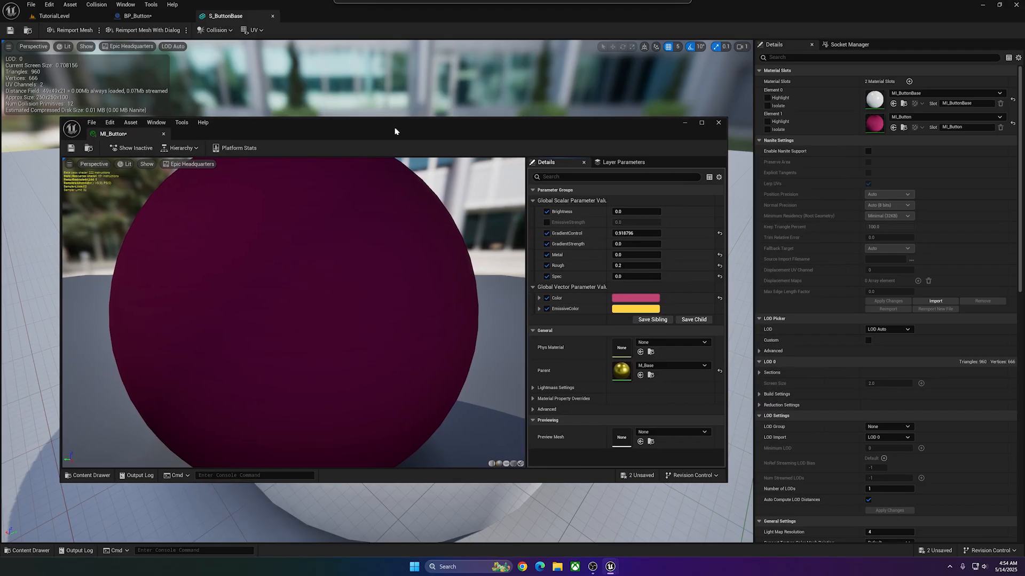
pyautogui.click(629, 305)
pyautogui.press('Escape')
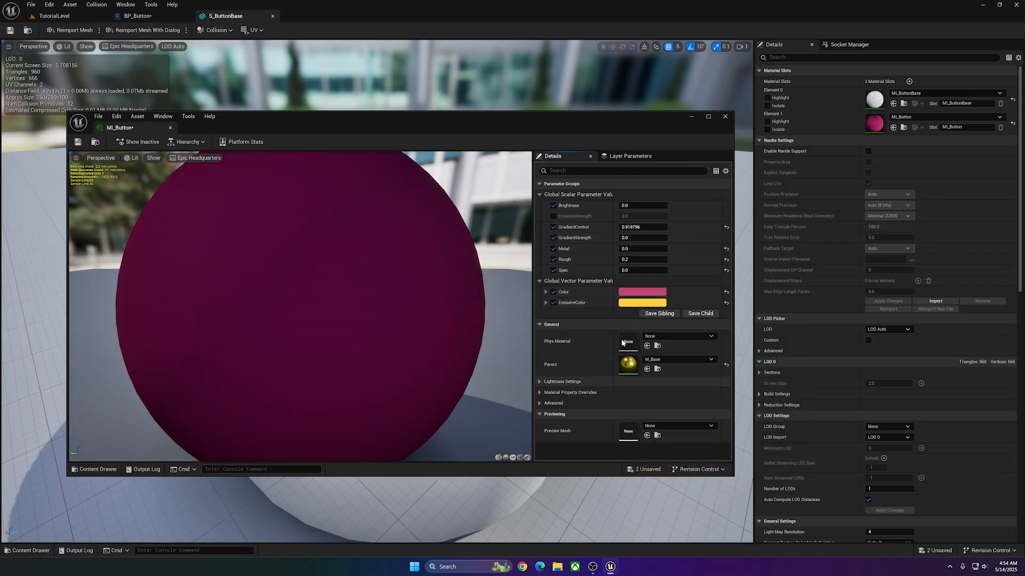
# Copy MI_Button's Color value into its EmissiveColor parameter and save the material instance.
pyautogui.rightClick(589, 292)
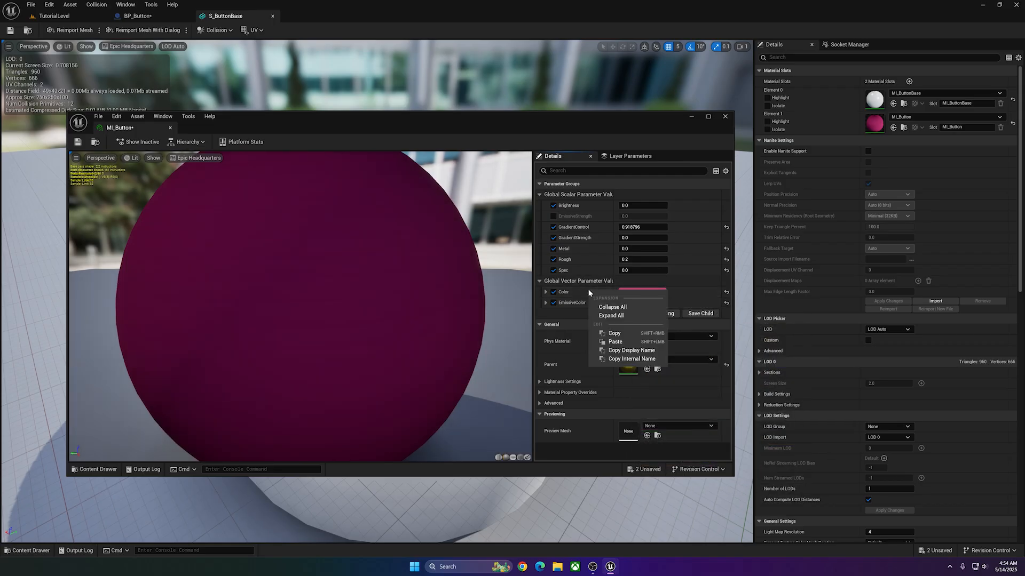
pyautogui.click(615, 333)
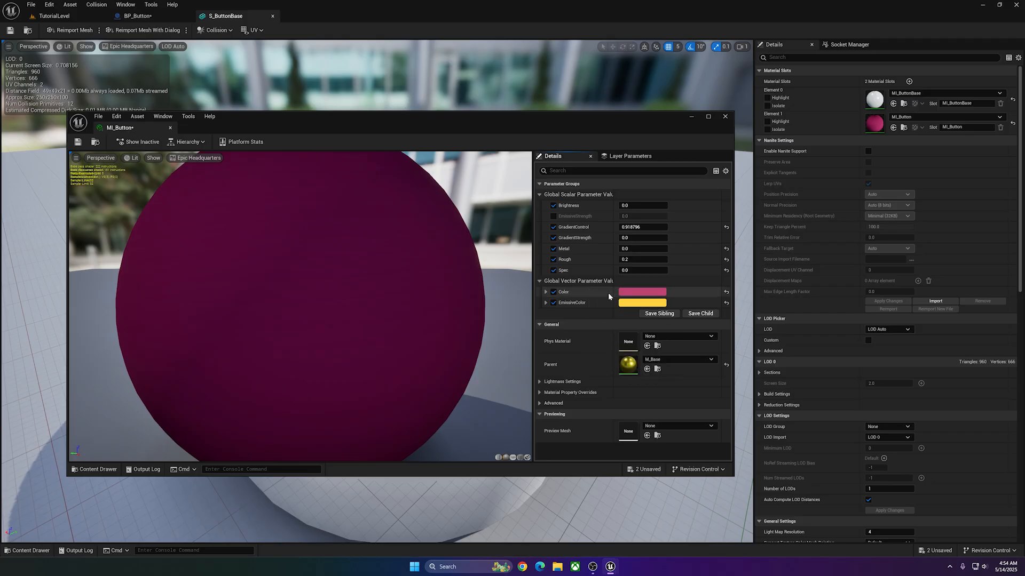
pyautogui.rightClick(592, 303)
pyautogui.click(619, 357)
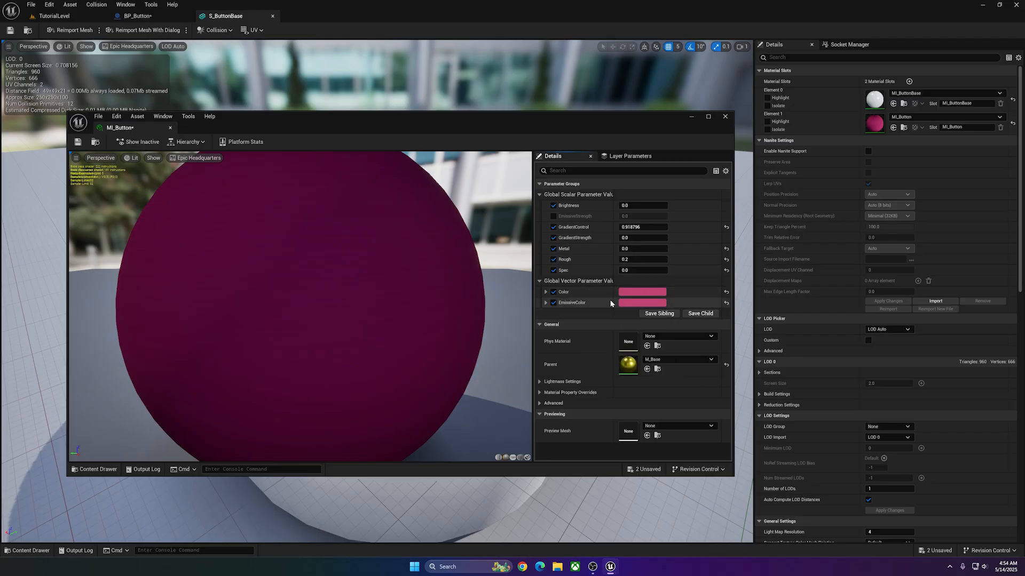
pyautogui.click(77, 142)
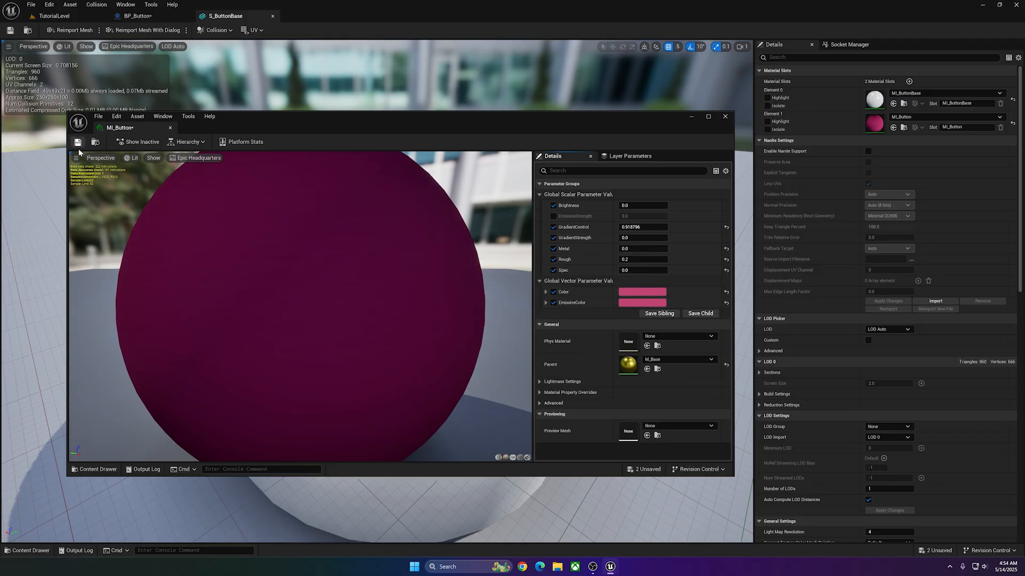
# Copy the EmissiveStrength display name from MI_Button into the Set Scalar Parameter Value node's Parameter Name.
pyautogui.click(172, 18)
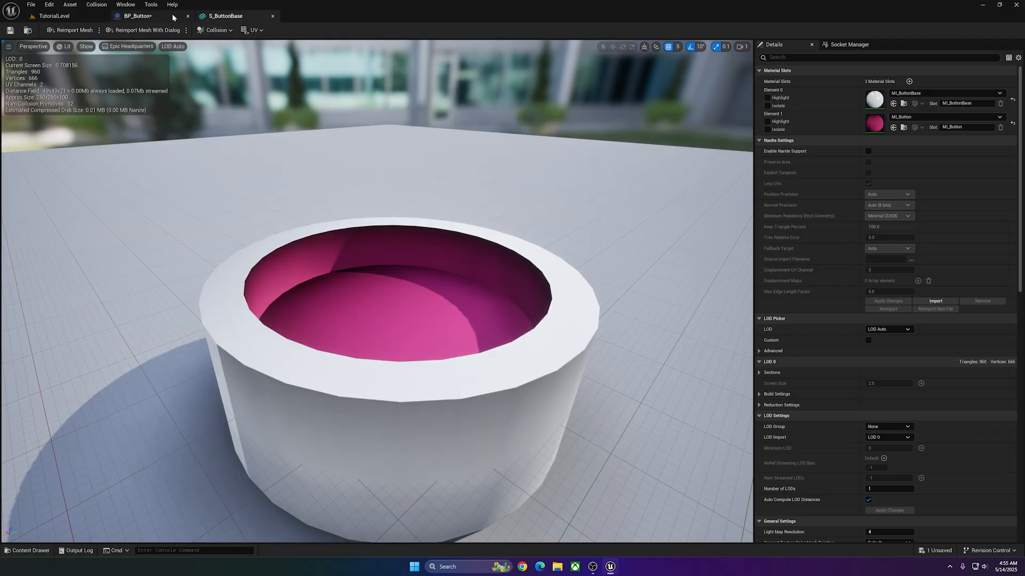
pyautogui.click(31, 551)
pyautogui.click(875, 124)
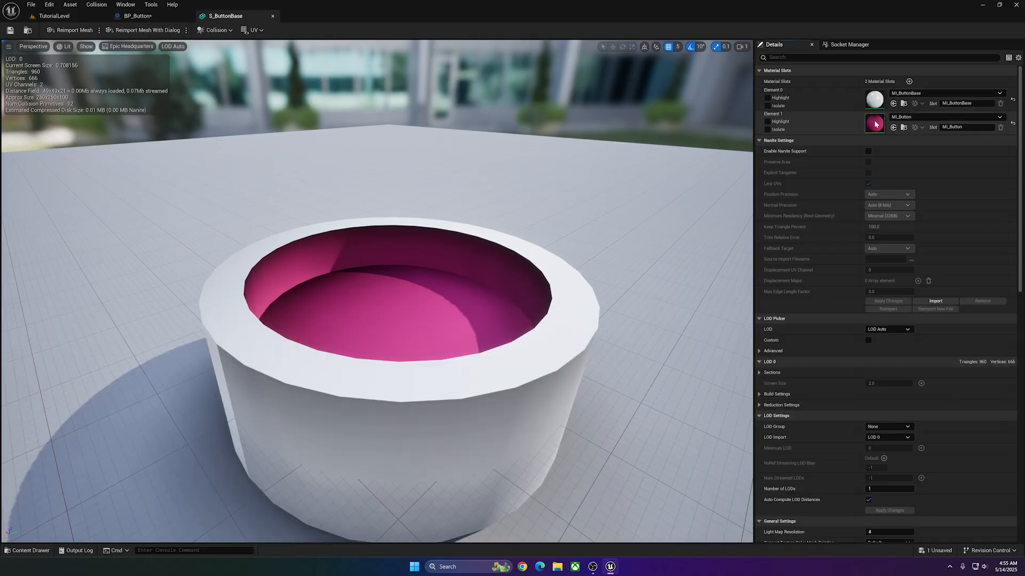
pyautogui.doubleClick(875, 124)
pyautogui.rightClick(602, 217)
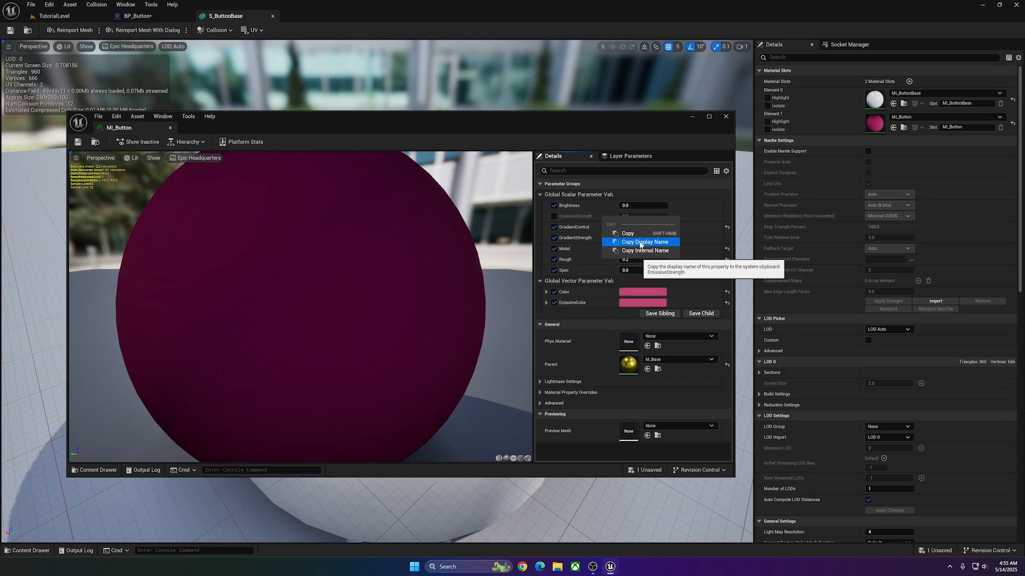
pyautogui.click(640, 242)
pyautogui.click(725, 117)
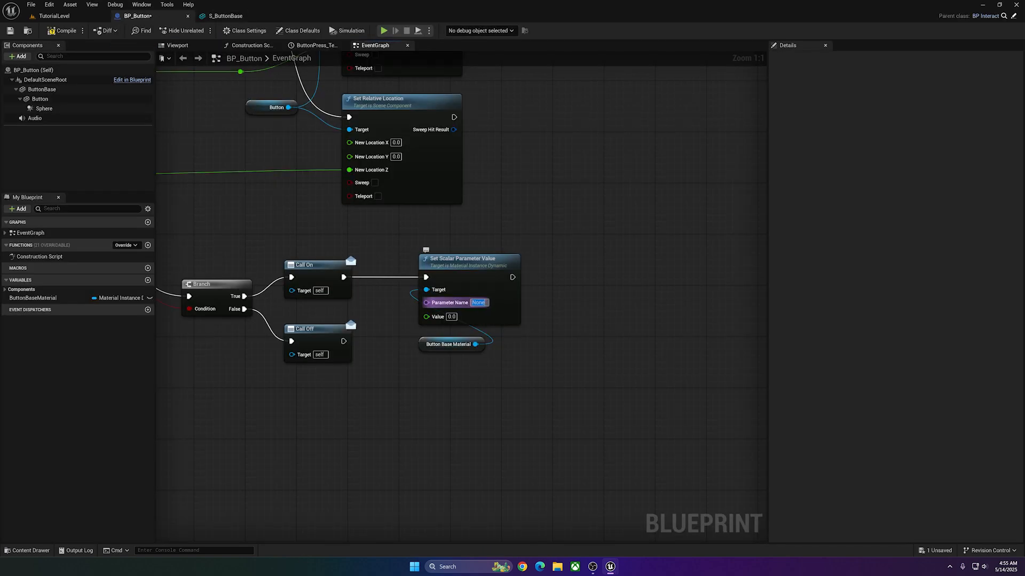
pyautogui.hotkey('ctrl', 'v')
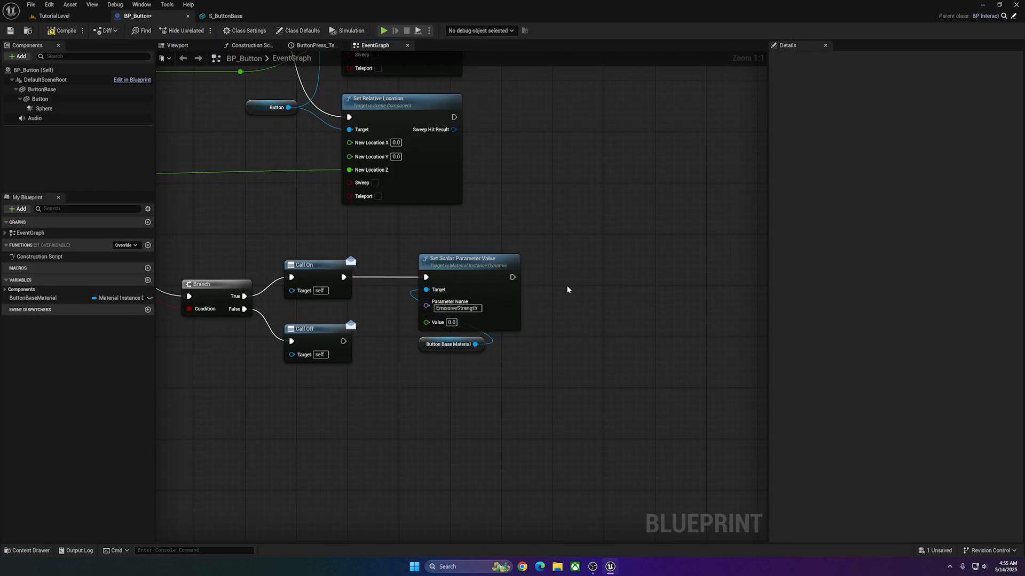
# Move the Set Scalar Parameter Value node closer to Call On and set its value to 10.
pyautogui.moveTo(464, 274); pyautogui.dragTo(439, 274)
pyautogui.click(415, 346)
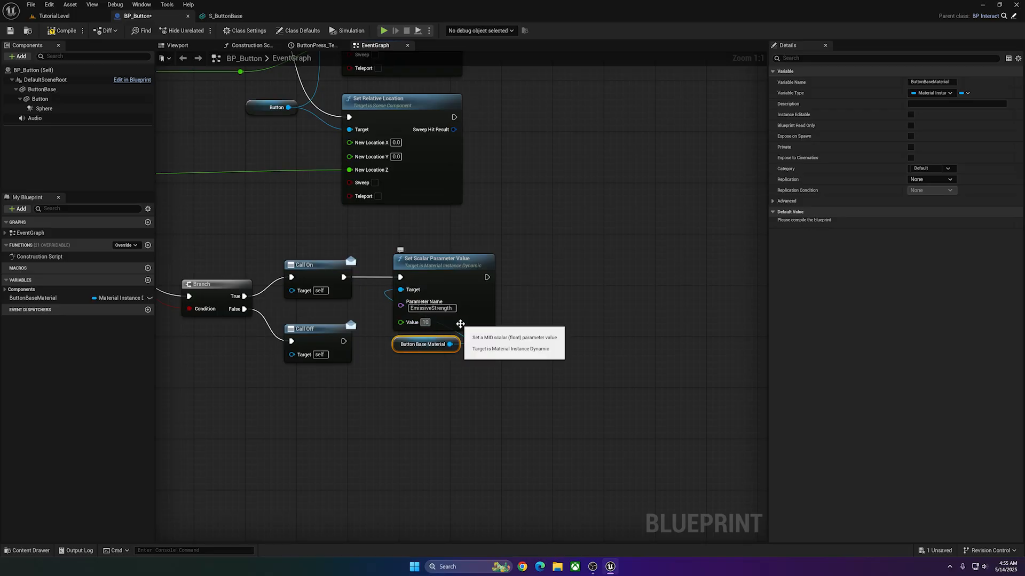
pyautogui.click(536, 347)
# Duplicate the EmissiveStrength Set Scalar Parameter Value node, stack the copy beneath the original and set its value to 0.
pyautogui.click(468, 290)
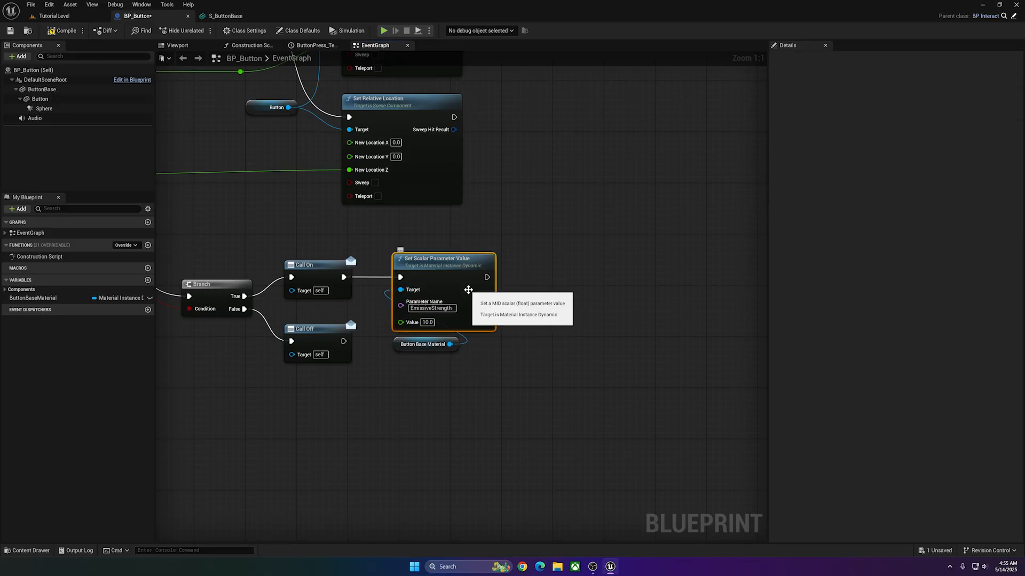
pyautogui.hotkey('ctrl', 'd')
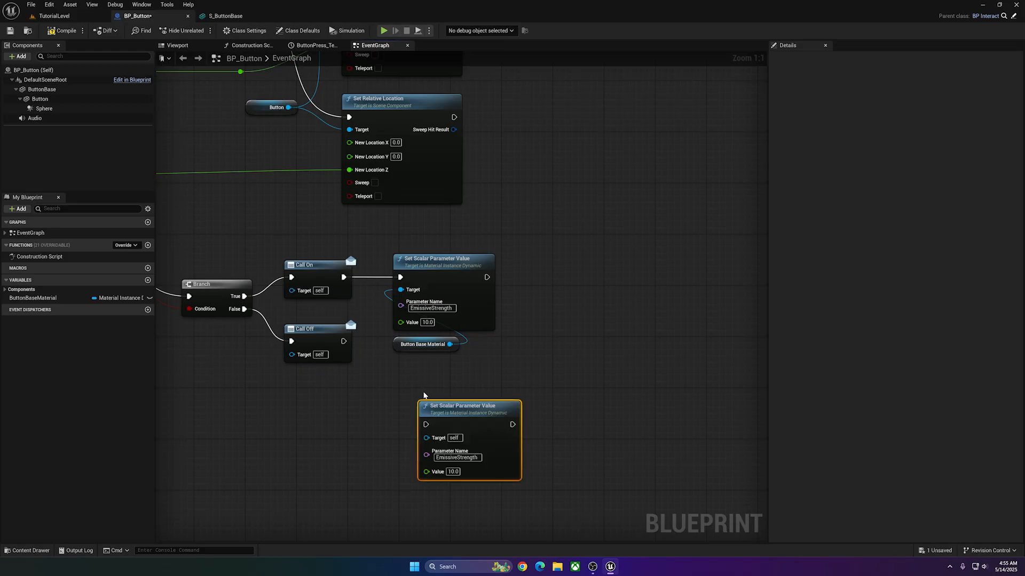
pyautogui.moveTo(429, 417); pyautogui.dragTo(404, 386)
pyautogui.moveTo(412, 348); pyautogui.dragTo(308, 399)
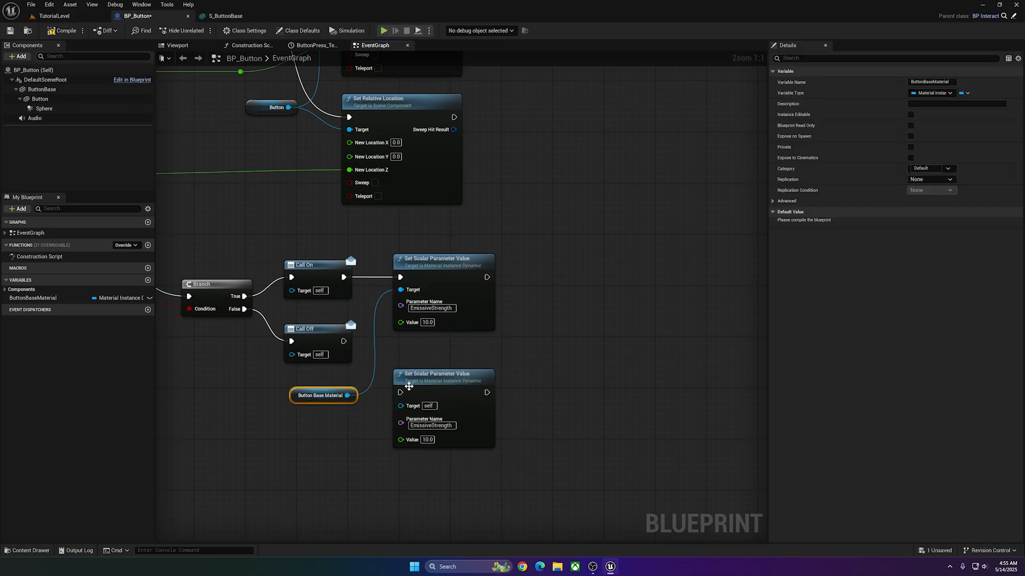
pyautogui.moveTo(425, 396); pyautogui.dragTo(424, 364)
pyautogui.write('0')
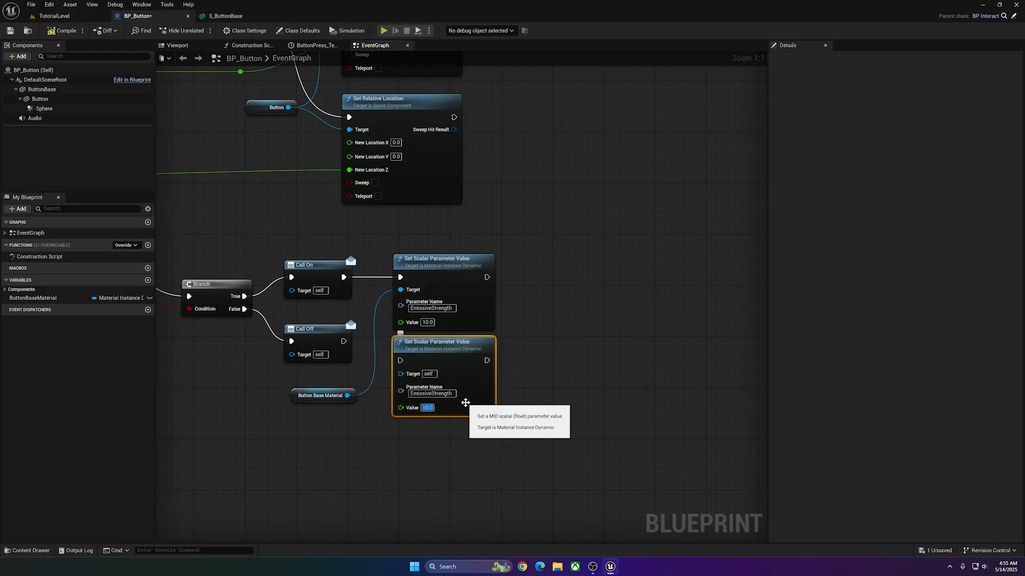
pyautogui.click(571, 382)
# Connect Call Off and the Button Base Material reference to the lower Set Scalar Parameter Value node, aligning the nodes.
pyautogui.moveTo(345, 342); pyautogui.dragTo(401, 361)
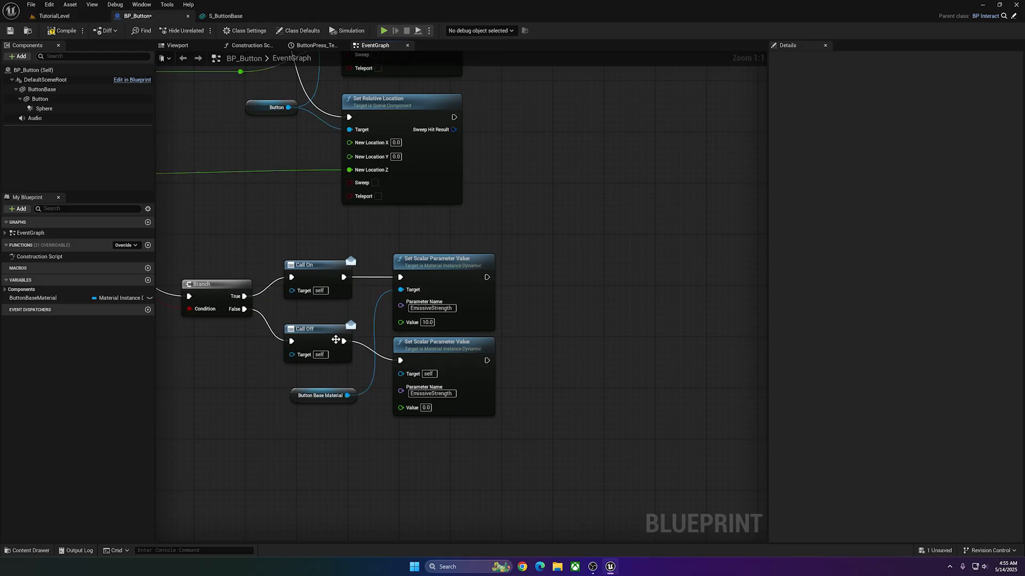
pyautogui.moveTo(336, 341); pyautogui.dragTo(336, 361)
pyautogui.moveTo(324, 396); pyautogui.dragTo(324, 319)
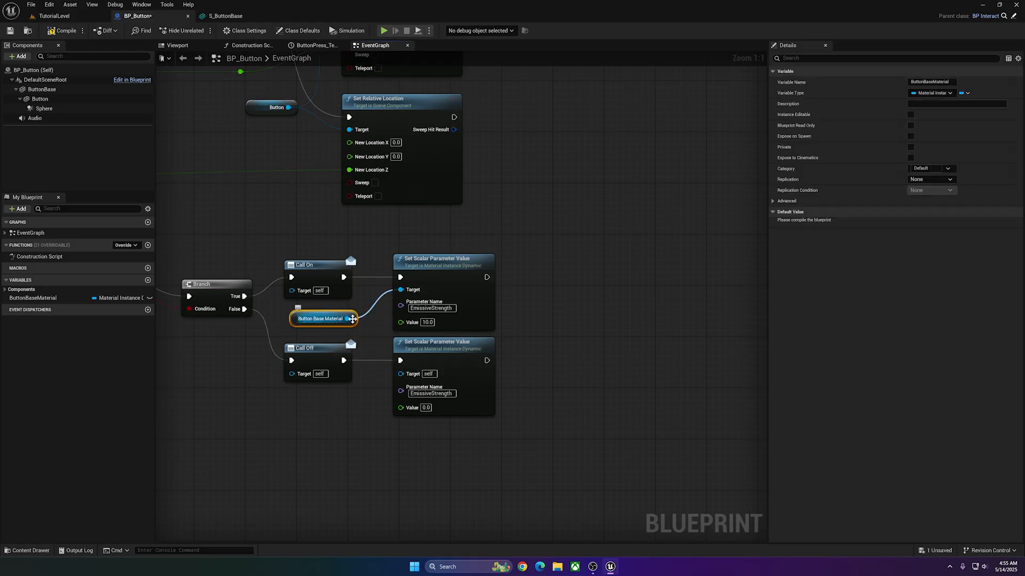
pyautogui.moveTo(349, 318); pyautogui.dragTo(406, 375)
pyautogui.click(578, 348)
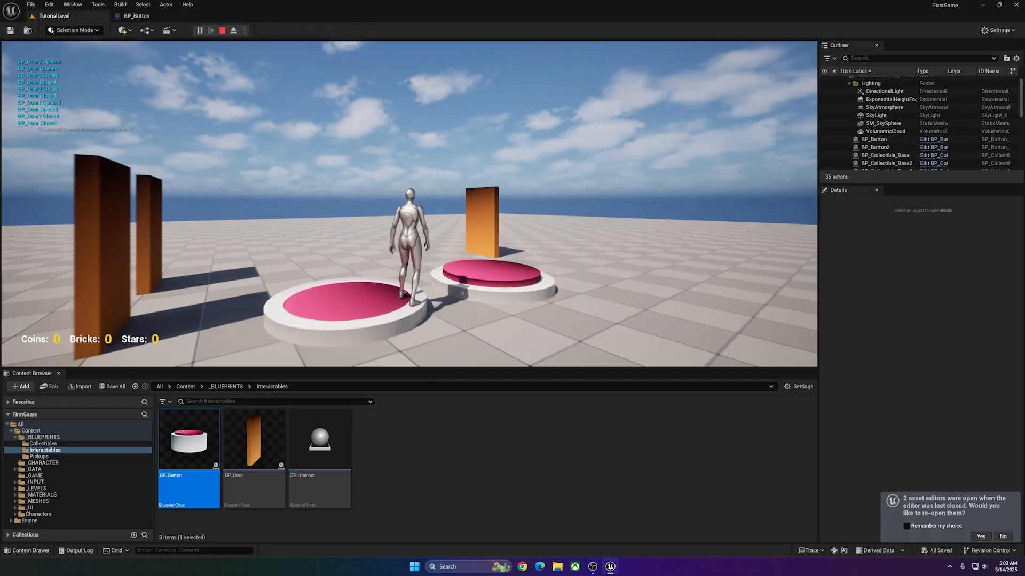
# Stop the playtest and return to the On/Off branch nodes in BP_Button's event graph.
pyautogui.press('Escape')
pyautogui.click(136, 16)
pyautogui.moveTo(457, 290); pyautogui.dragTo(484, 263, button='right')
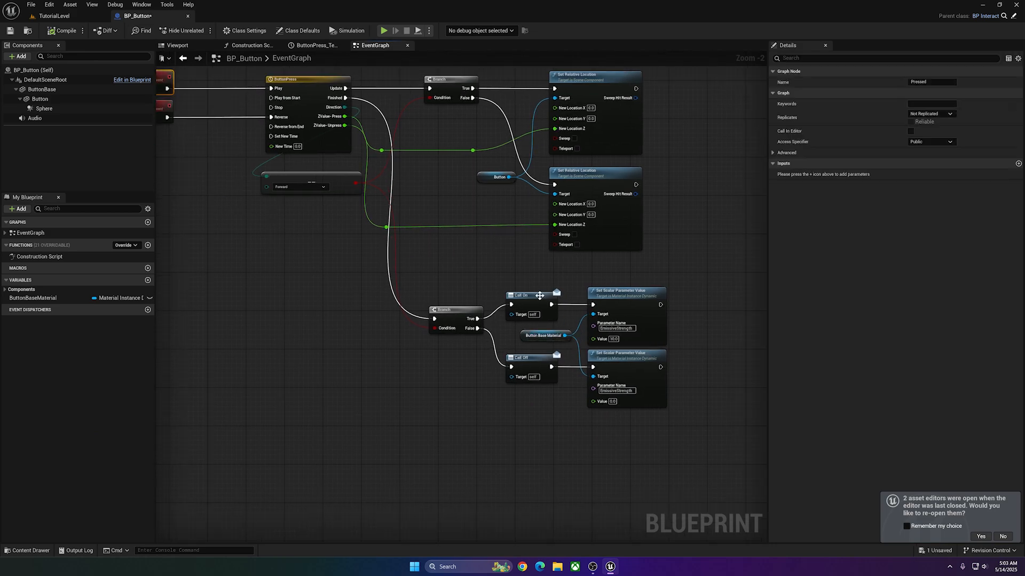
pyautogui.click(550, 342)
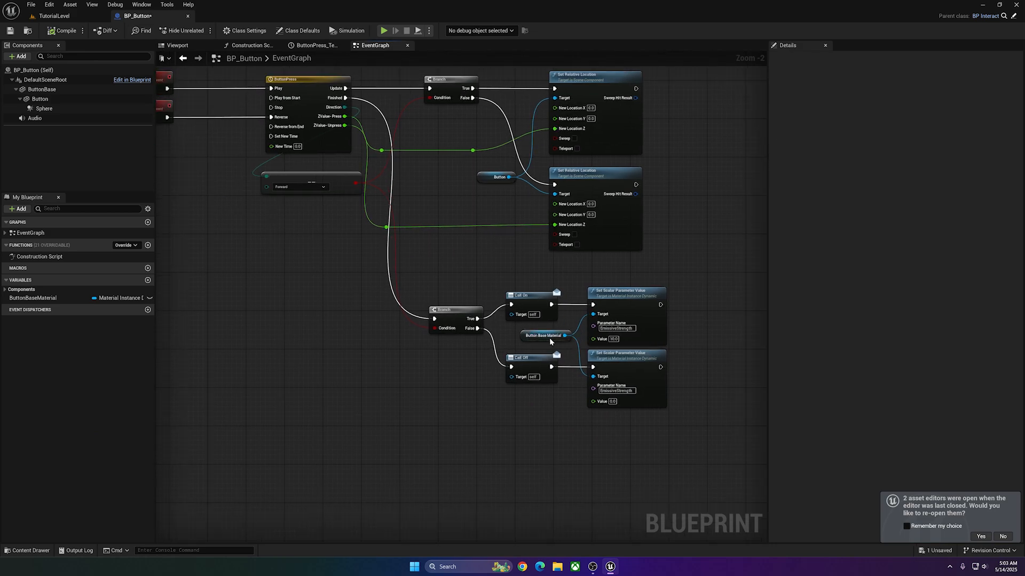
# Move the EmissiveStrength node with value 10 between the Pressed event and the ButtonPress timeline, placing its Button Base Material reference above it.
pyautogui.click(648, 311)
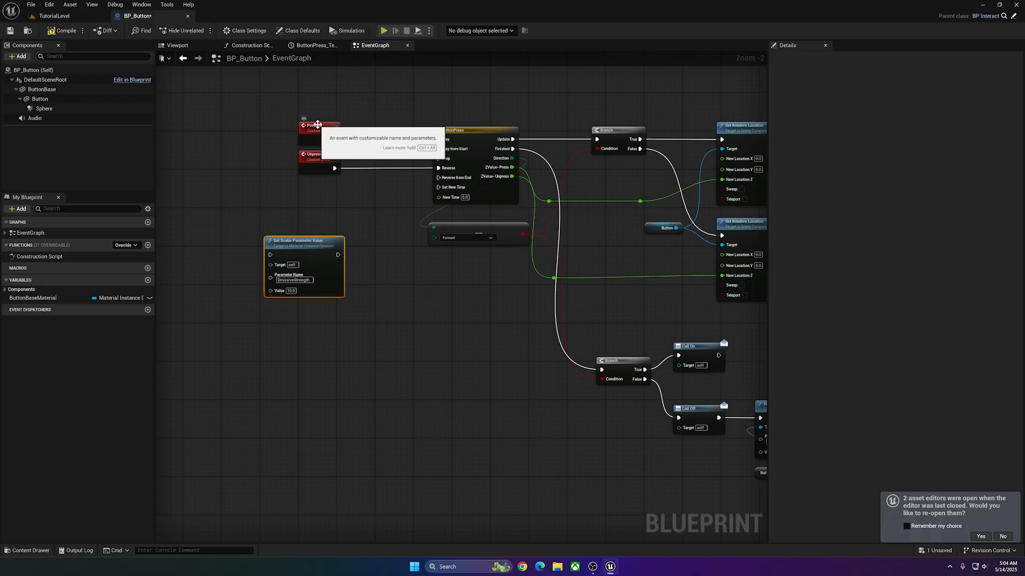
pyautogui.moveTo(317, 124); pyautogui.dragTo(264, 124)
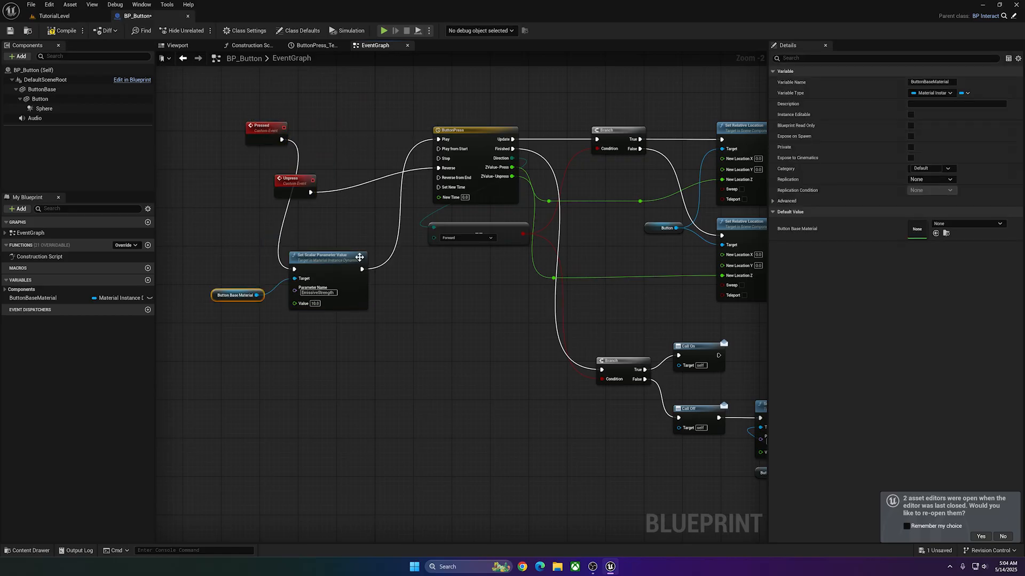
pyautogui.moveTo(336, 266); pyautogui.dragTo(364, 136)
pyautogui.moveTo(295, 183); pyautogui.dragTo(347, 209)
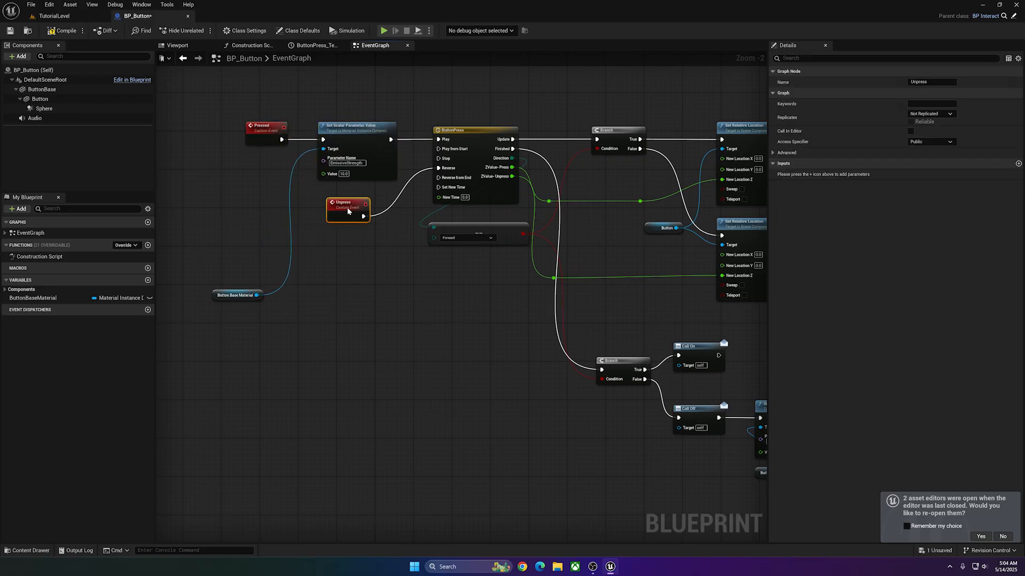
pyautogui.moveTo(235, 295); pyautogui.dragTo(262, 247)
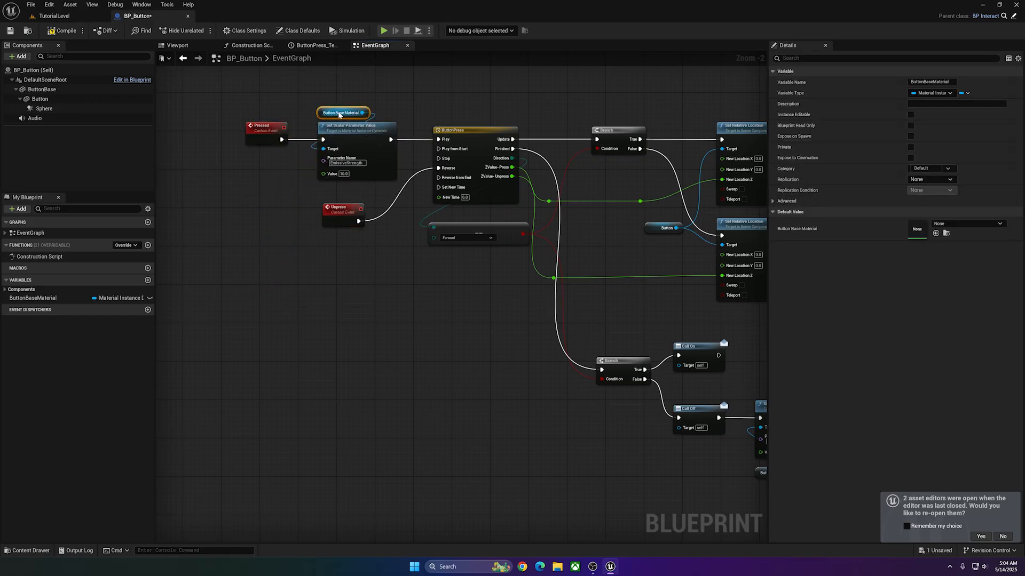
pyautogui.click(342, 209)
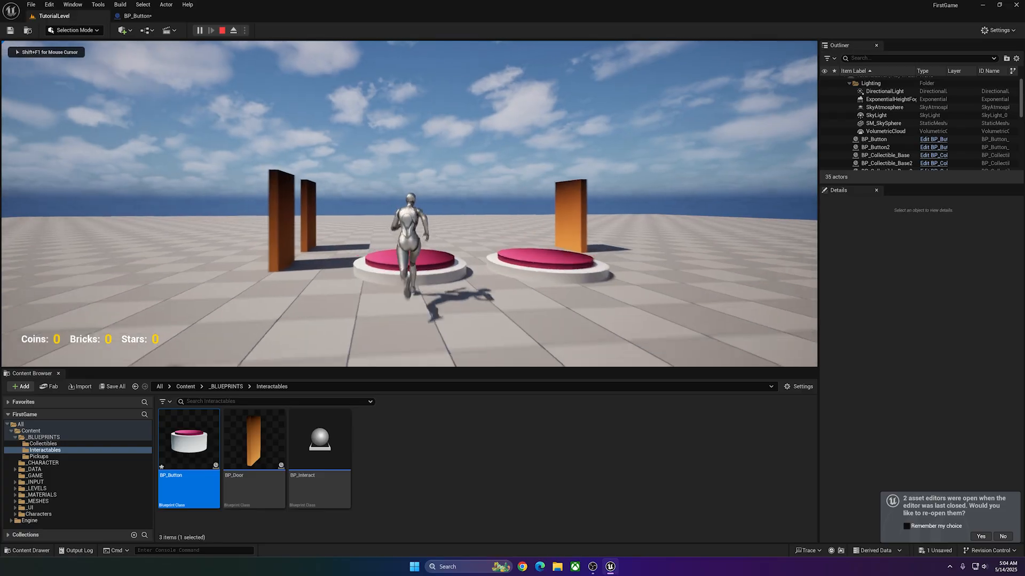
# Playtest the level by walking the character onto a pressure button and back off, and stop the playtest.
pyautogui.press('w')
pyautogui.press('w')
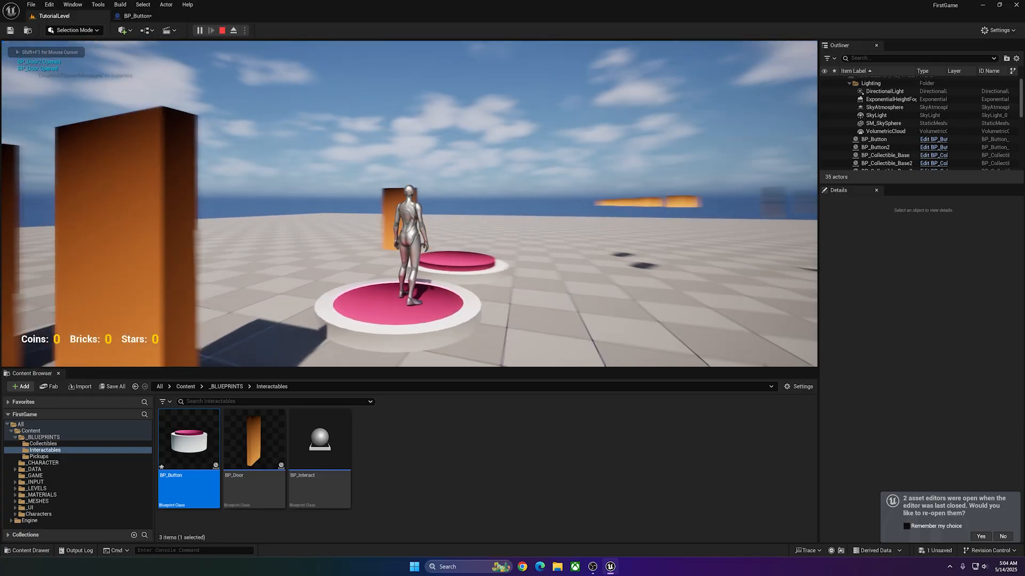
pyautogui.press('s')
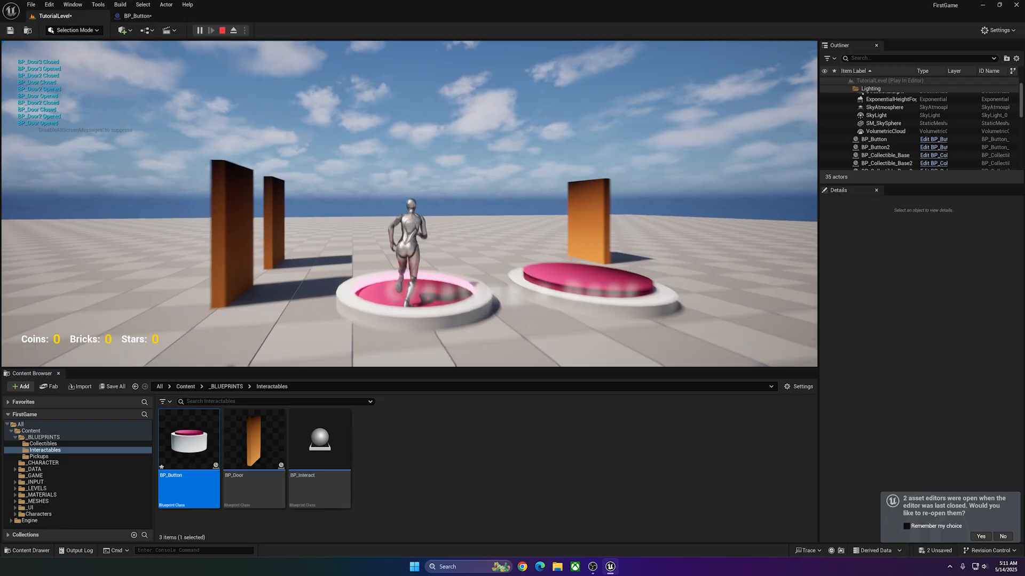
pyautogui.press('s')
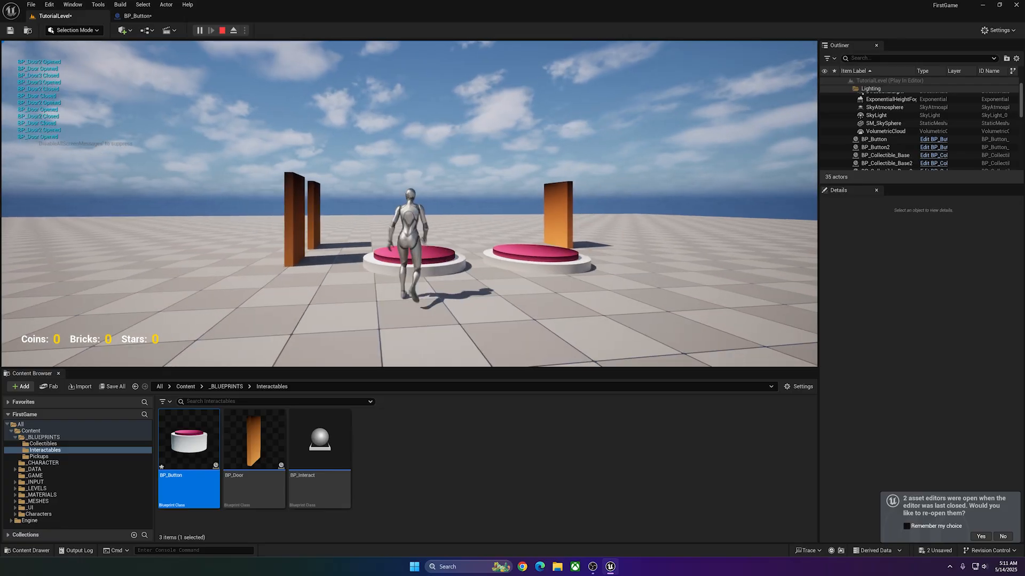
pyautogui.press('Escape')
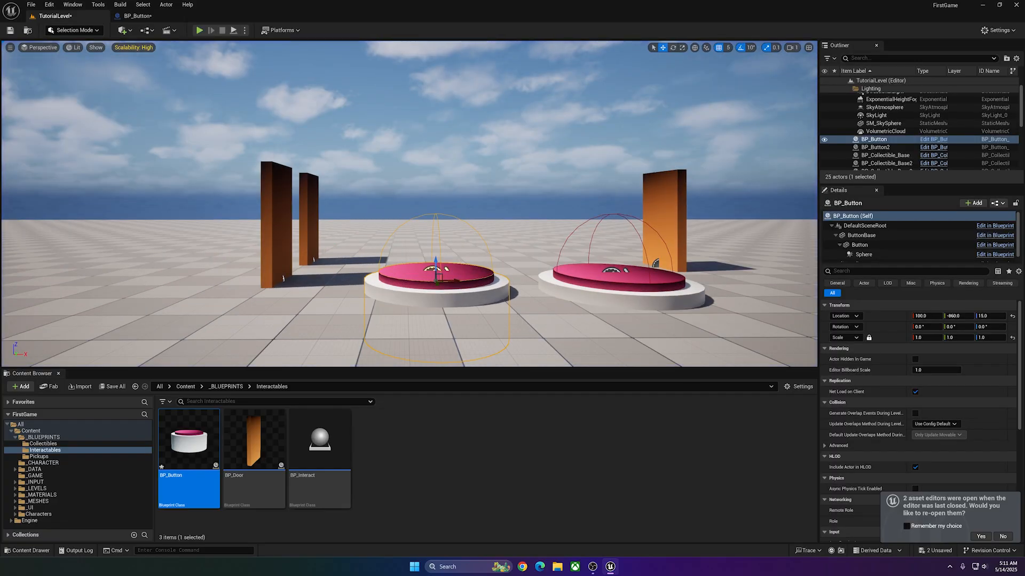
# Open the BP_Door Blueprint and review its Switch reference and the Bind Event to On and Bind Event to Off nodes.
pyautogui.moveTo(409, 202); pyautogui.dragTo(409, 277, button='right')
pyautogui.click(189, 98)
pyautogui.moveTo(190, 98); pyautogui.dragTo(230, 70, button='right')
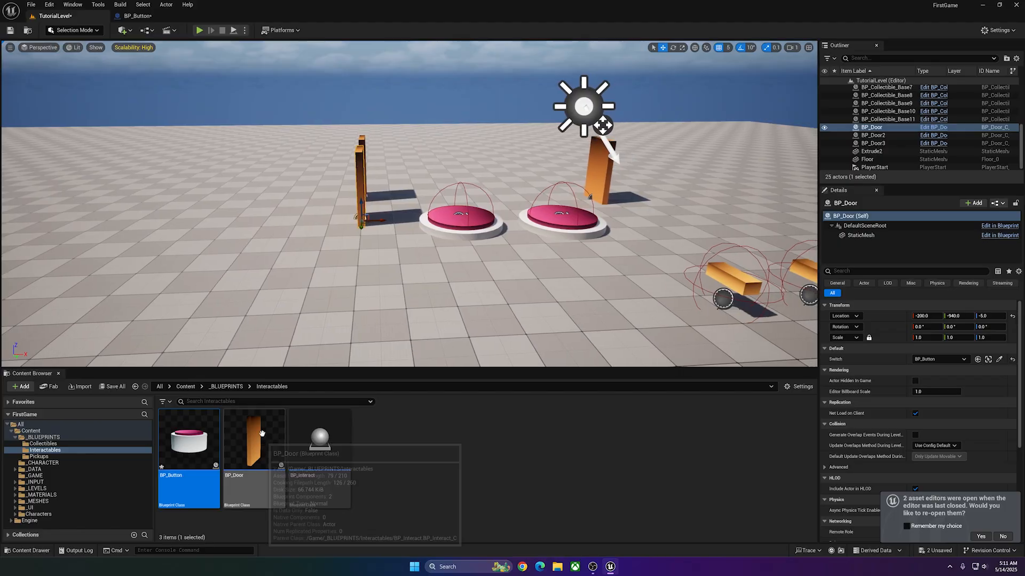
pyautogui.press('w')
pyautogui.moveTo(293, 208); pyautogui.dragTo(240, 211, button='right')
pyautogui.doubleClick(253, 448)
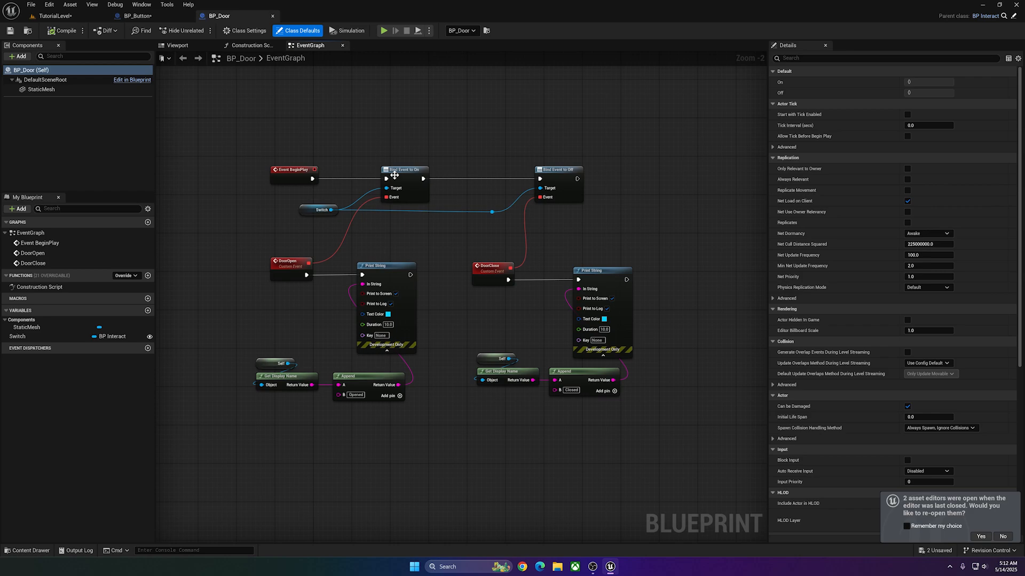
pyautogui.click(394, 175)
pyautogui.click(319, 209)
pyautogui.click(550, 171)
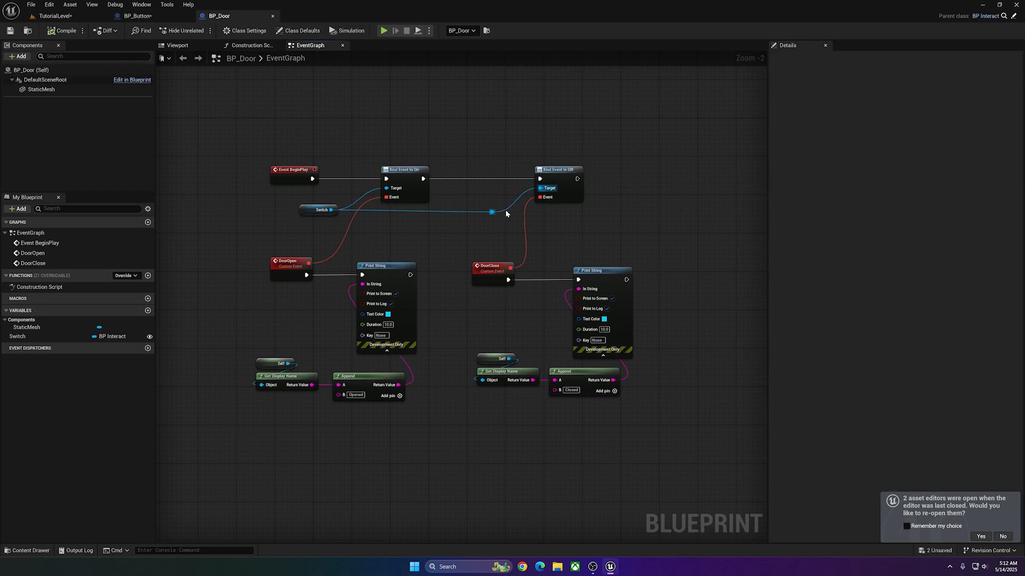
# Add a Cube component under DefaultSceneRoot and make the existing StaticMesh component its child.
pyautogui.click(43, 79)
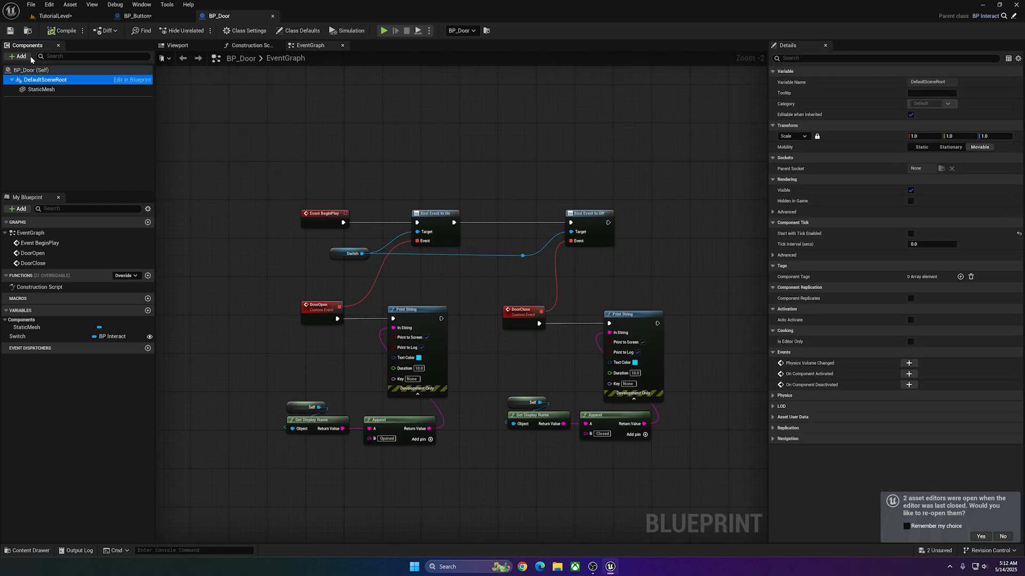
pyautogui.click(21, 57)
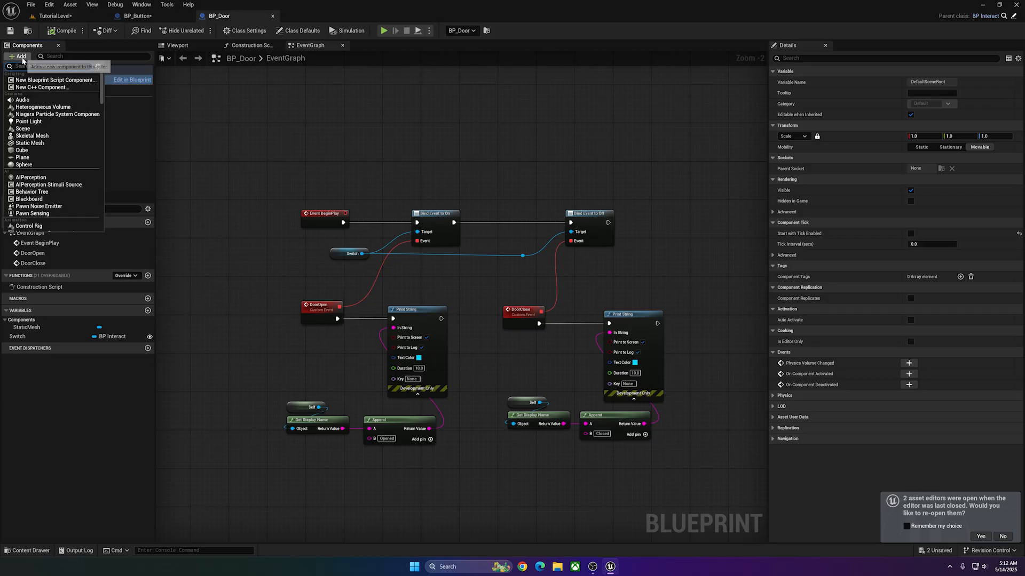
pyautogui.click(21, 150)
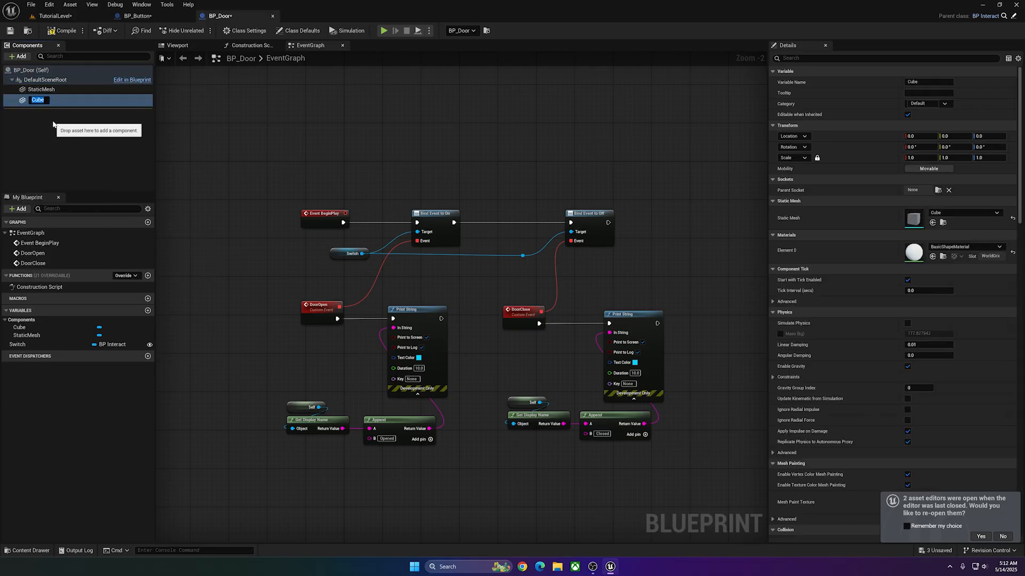
pyautogui.moveTo(29, 99); pyautogui.dragTo(37, 90)
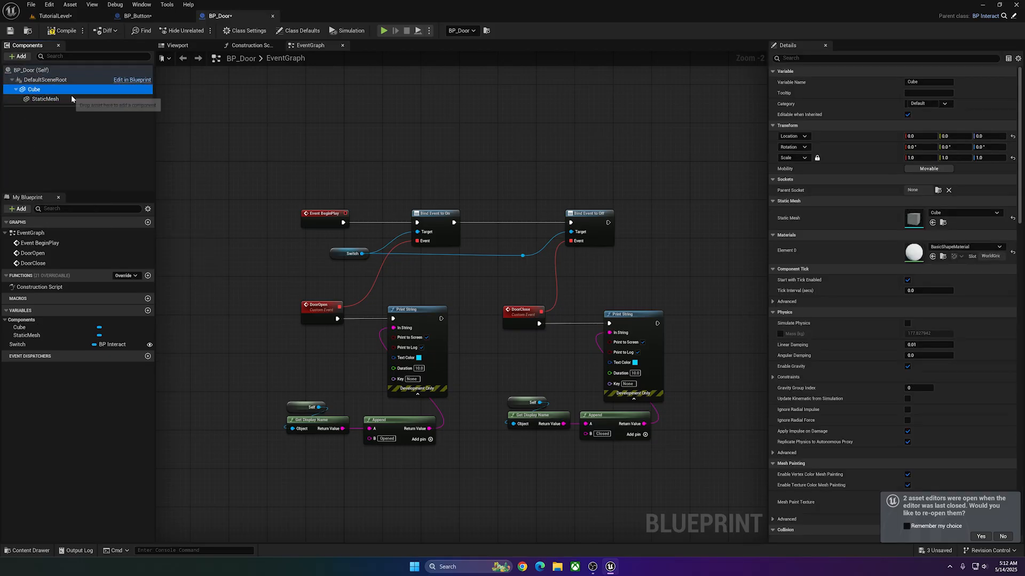
# Rename the Cube component to DoorFrame and the StaticMesh component to Door.
pyautogui.press('F2')
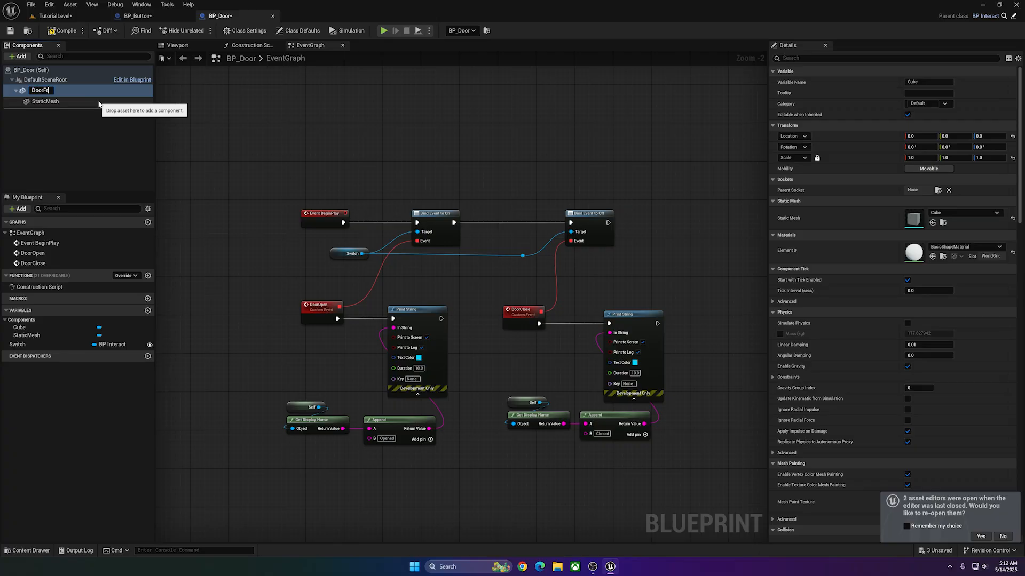
pyautogui.write('DoorFrame')
pyautogui.click(96, 101)
pyautogui.press('F2')
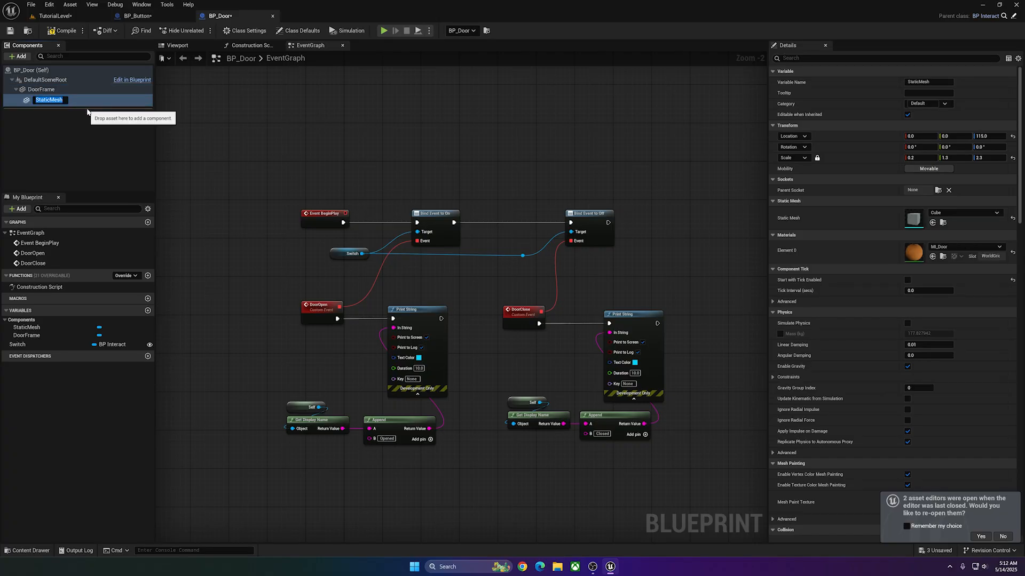
pyautogui.write('Door')
pyautogui.press('Return')
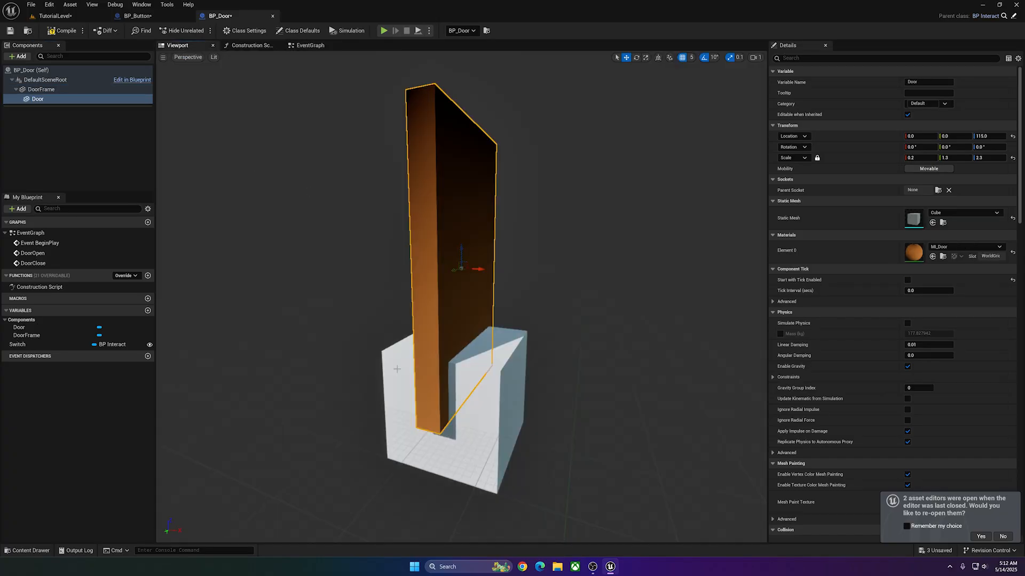
# Detach the Door component from DoorFrame so both sit directly under DefaultSceneRoot.
pyautogui.click(396, 369)
pyautogui.moveTo(408, 277); pyautogui.dragTo(320, 273, button='right')
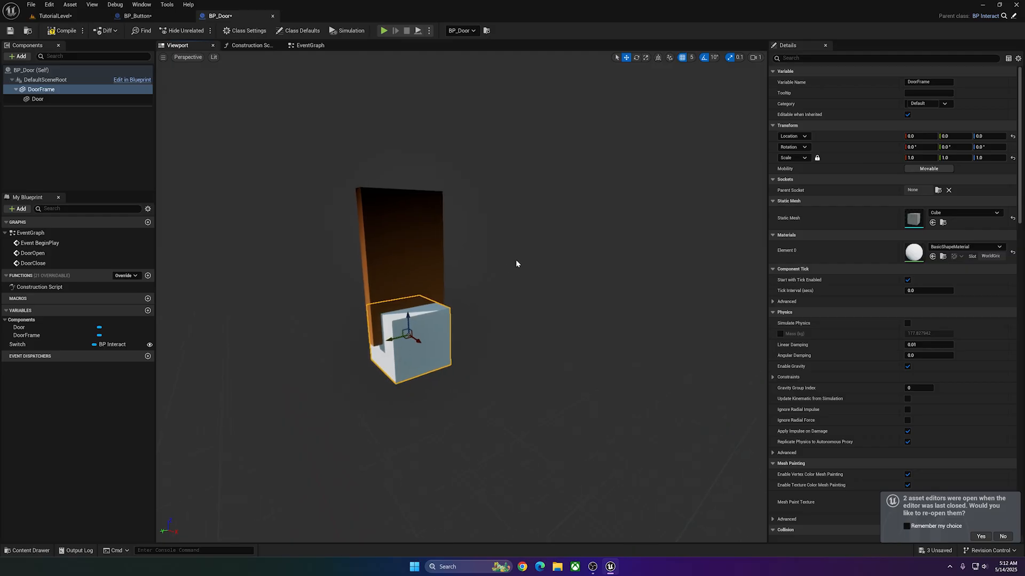
pyautogui.moveTo(389, 340); pyautogui.dragTo(361, 345)
pyautogui.click(45, 98)
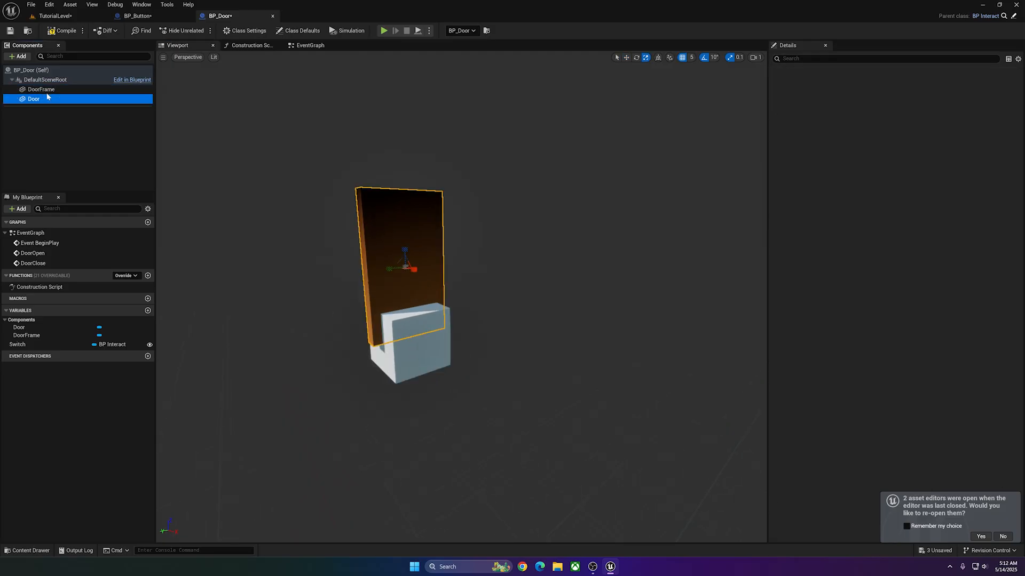
pyautogui.click(50, 114)
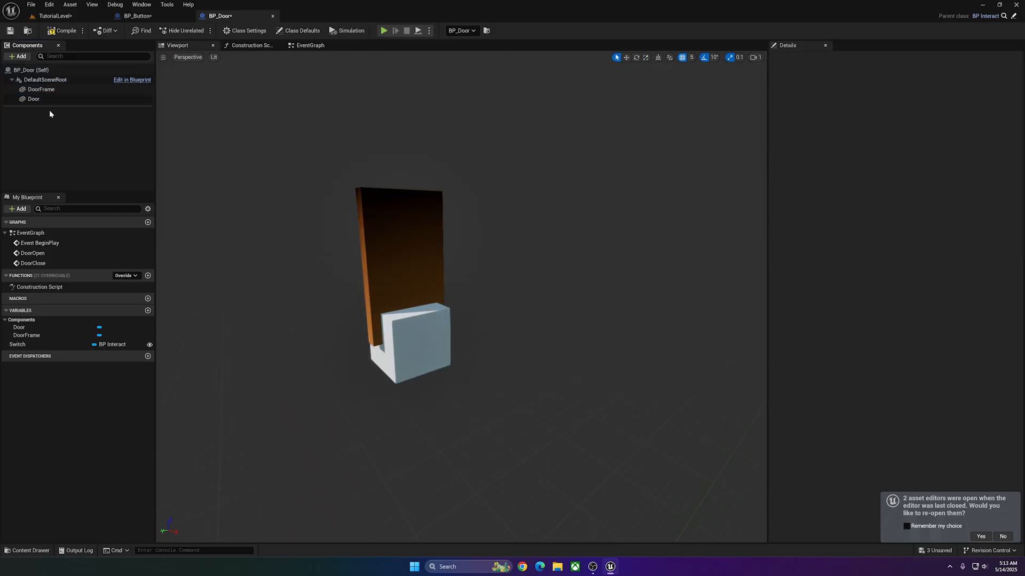
# Scale DoorFrame to 0.1, 2.8, 3.9 and raise it to Z 195 so it surrounds the door.
pyautogui.click(41, 89)
pyautogui.moveTo(392, 339); pyautogui.dragTo(352, 346)
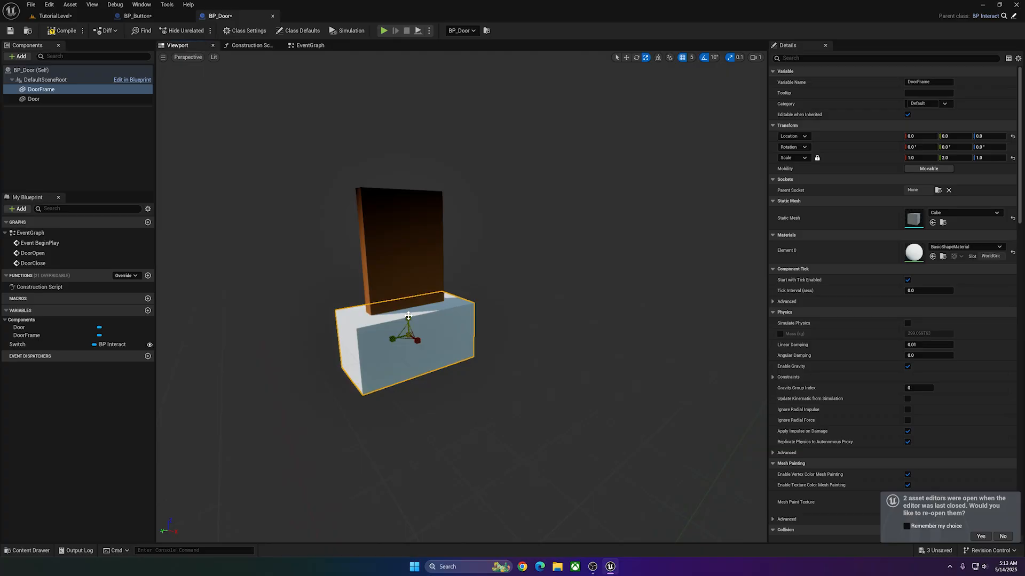
pyautogui.moveTo(408, 317); pyautogui.dragTo(408, 246)
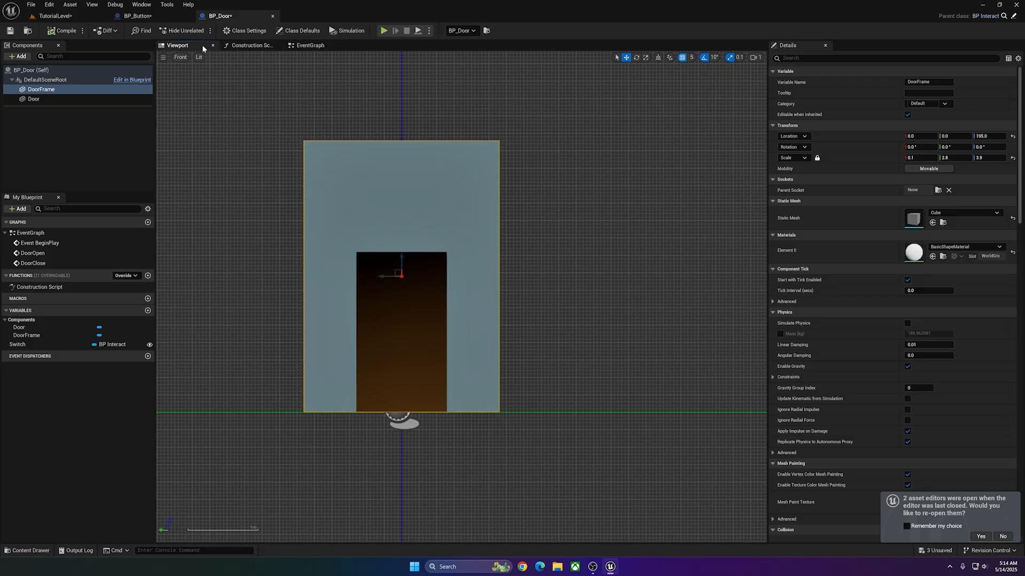
pyautogui.click(182, 57)
pyautogui.click(207, 70)
pyautogui.moveTo(211, 74); pyautogui.dragTo(144, 78, button='right')
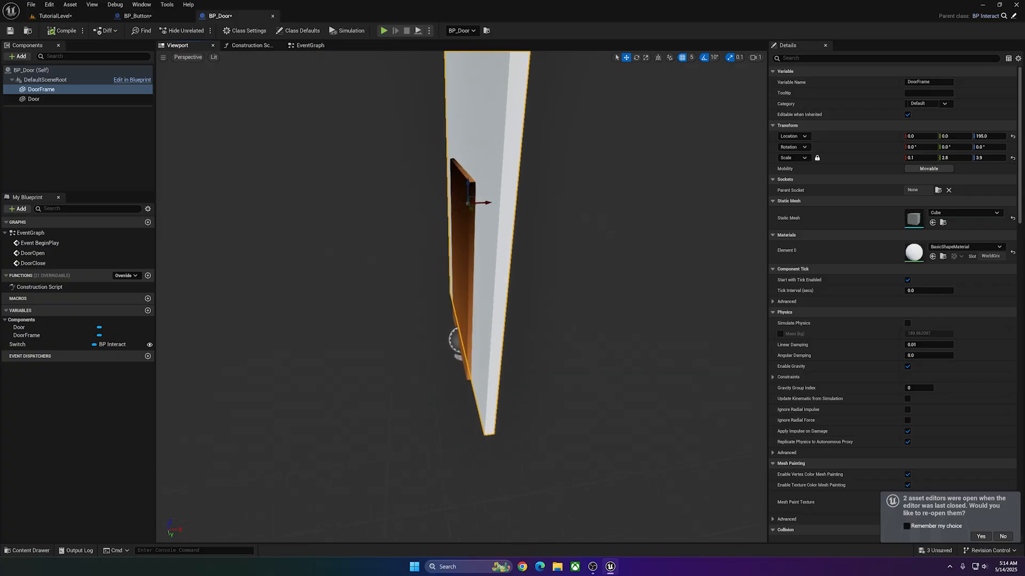
# Return to TutorialLevel and switch to Modeling Mode's Model tools with the BP_Door actor selected.
pyautogui.click(54, 15)
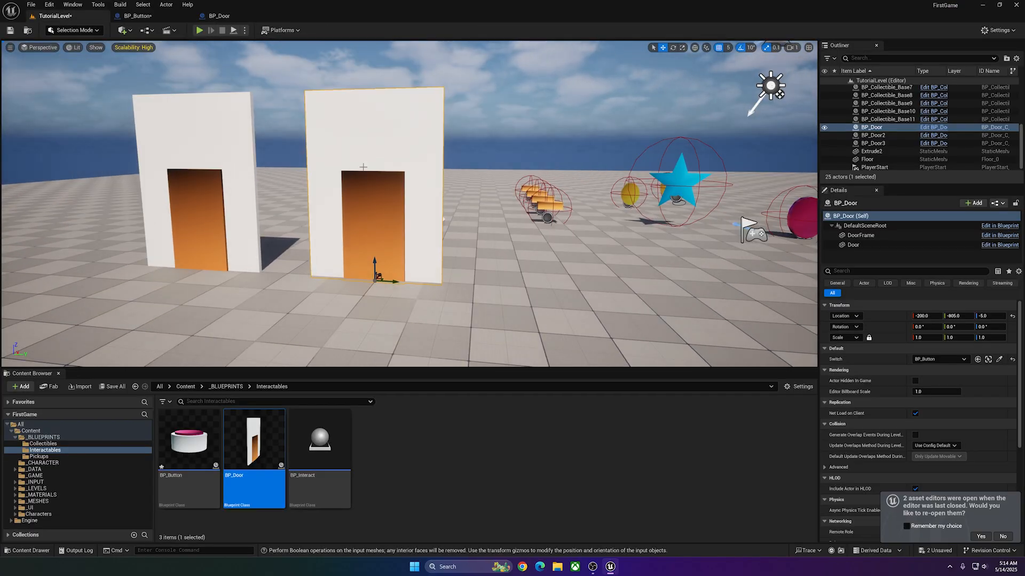
pyautogui.moveTo(350, 194); pyautogui.dragTo(389, 184, button='right')
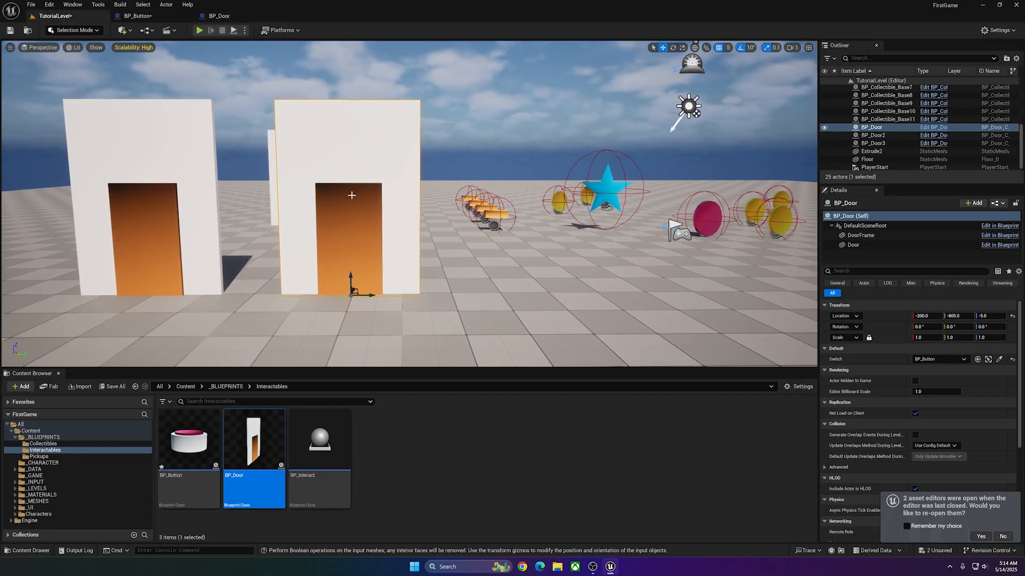
pyautogui.click(65, 34)
pyautogui.click(75, 78)
pyautogui.click(14, 151)
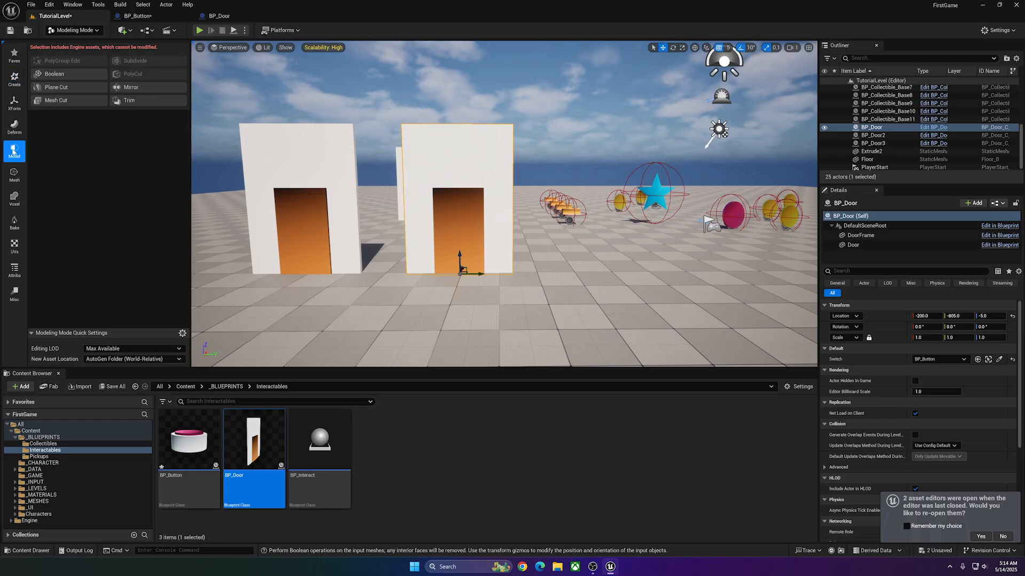
# Cut the door shape out of the door frame with a Difference A - B Mesh Boolean, written to a new object.
pyautogui.click(58, 77)
pyautogui.press('w')
pyautogui.moveTo(417, 197); pyautogui.dragTo(418, 197, button='right')
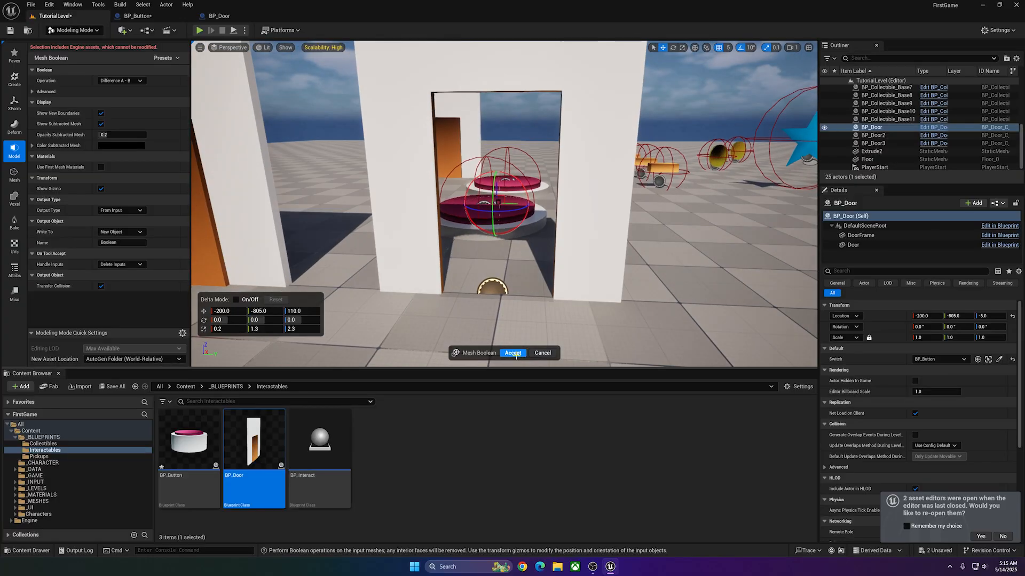
pyautogui.click(511, 353)
pyautogui.moveTo(385, 262); pyautogui.dragTo(385, 263, button='right')
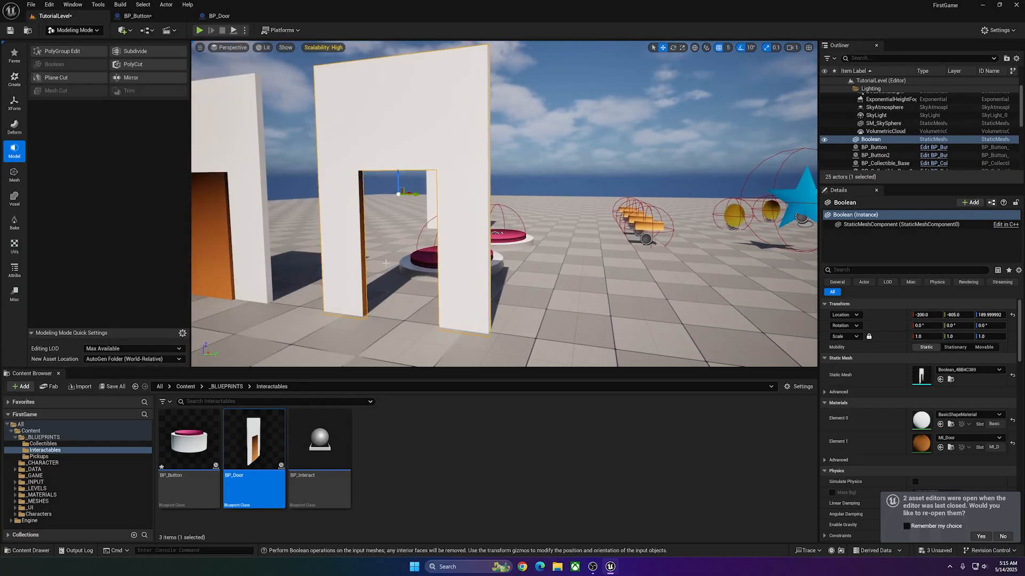
# Locate the Boolean's mesh asset, rename it S_DoorFrame and move it to the Interactables folder under _MESHES.
pyautogui.click(951, 380)
pyautogui.write('S')
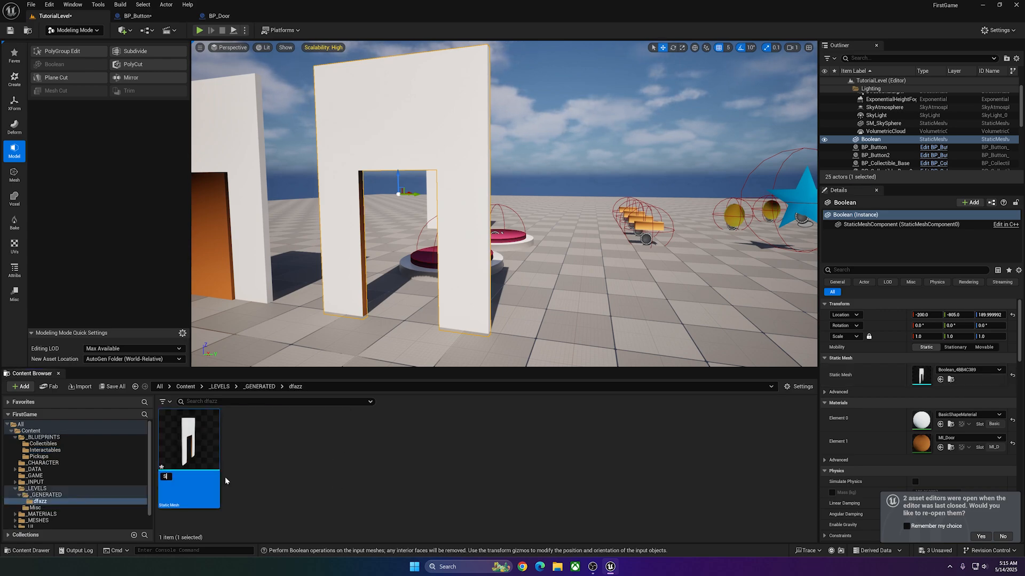
pyautogui.write('_Doorframe')
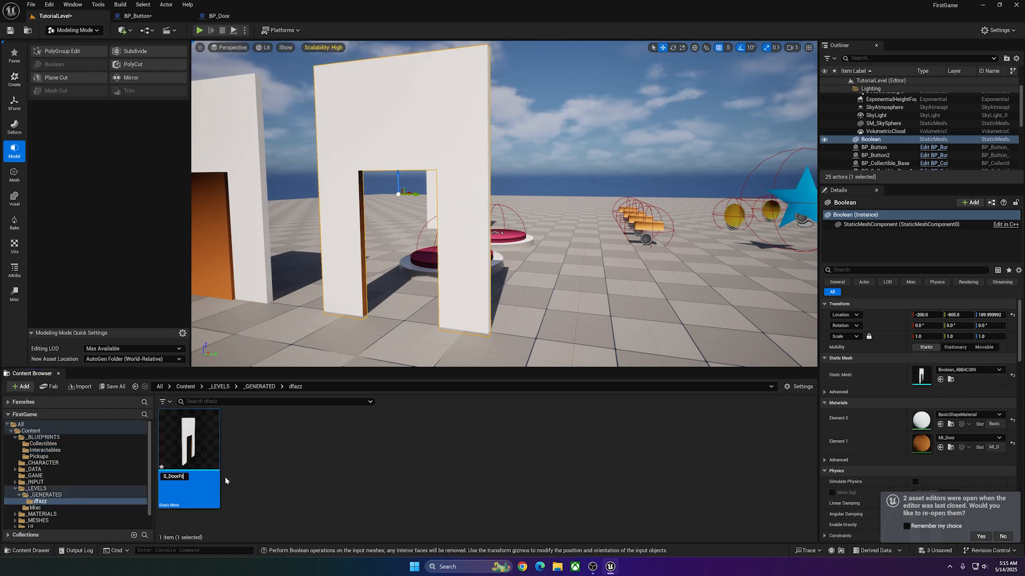
pyautogui.press('Return')
pyautogui.moveTo(189, 449); pyautogui.dragTo(45, 506)
pyautogui.click(91, 523)
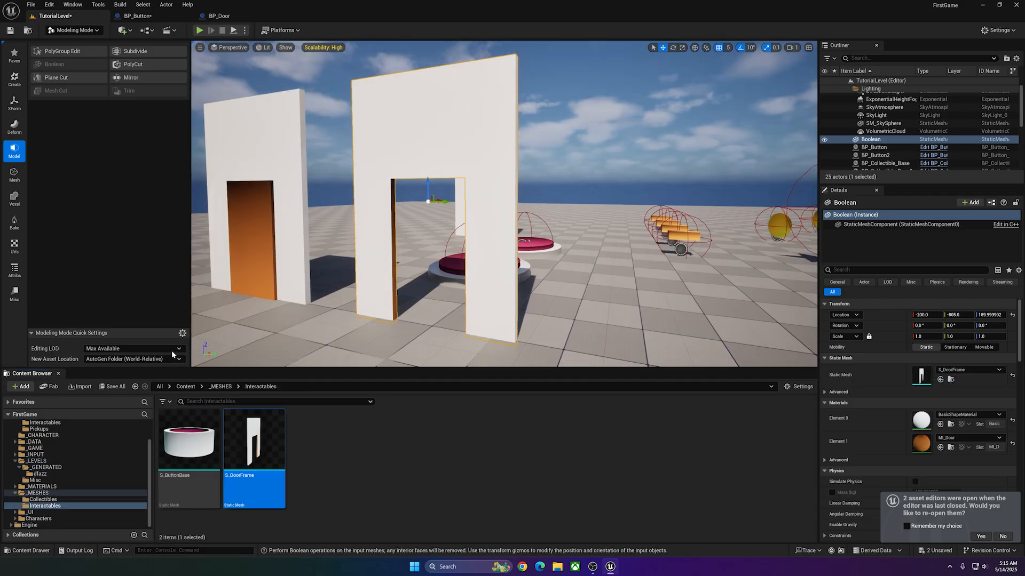
# Open the S_DoorFrame static mesh and examine its collision shape around the door opening.
pyautogui.click(256, 442)
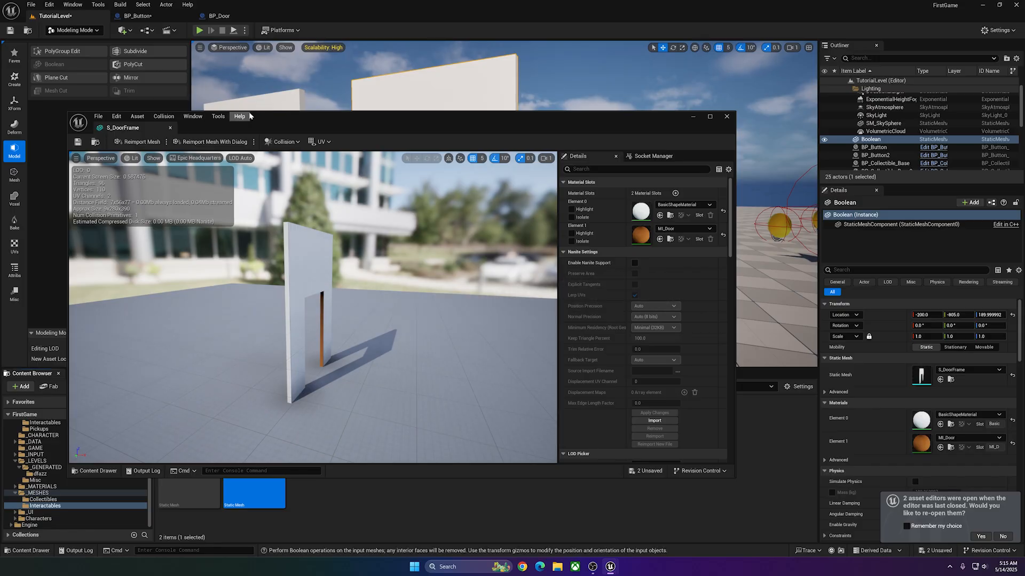
pyautogui.moveTo(251, 112); pyautogui.dragTo(255, 14)
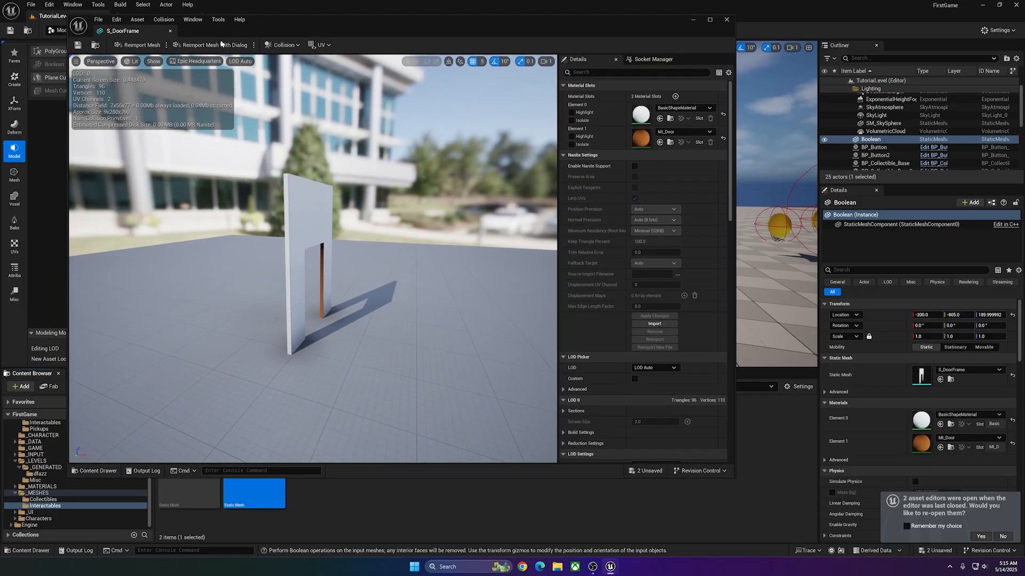
pyautogui.press('w')
pyautogui.moveTo(310, 229); pyautogui.dragTo(342, 224, button='right')
pyautogui.press('d')
pyautogui.press('s')
pyautogui.moveTo(258, 158)
pyautogui.mouseDown(button='right')
pyautogui.moveTo(261, 128)
pyautogui.moveTo(258, 158)
pyautogui.mouseUp(button='right')
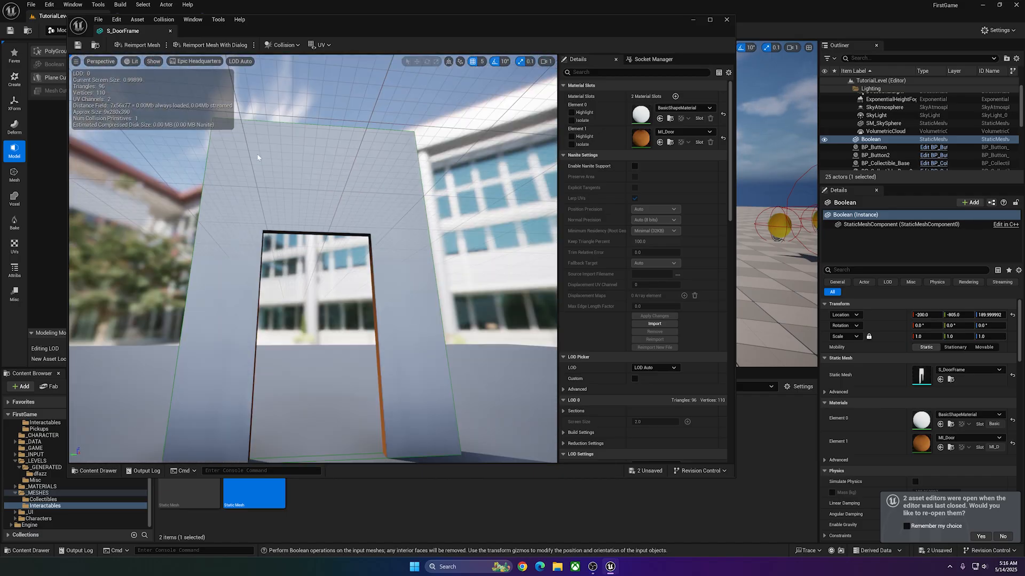
pyautogui.moveTo(299, 314); pyautogui.dragTo(458, 376, button='right')
pyautogui.press('w')
pyautogui.moveTo(184, 149); pyautogui.dragTo(230, 145, button='right')
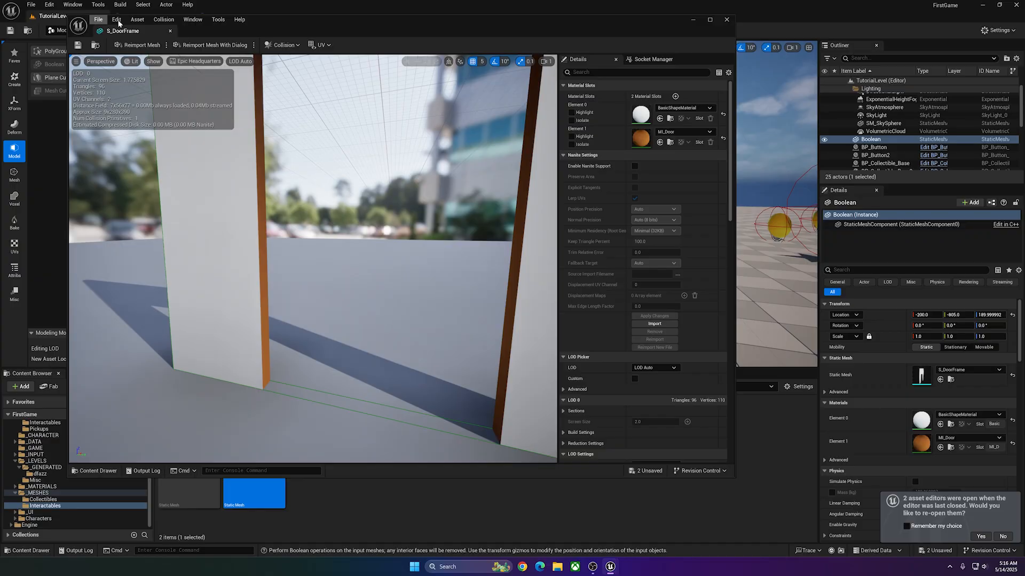
# Play-test TutorialLevel by running the character into the opening of the cut door frame.
pyautogui.moveTo(119, 23); pyautogui.dragTo(190, 49)
pyautogui.click(764, 46)
pyautogui.hotkey('alt', 'p')
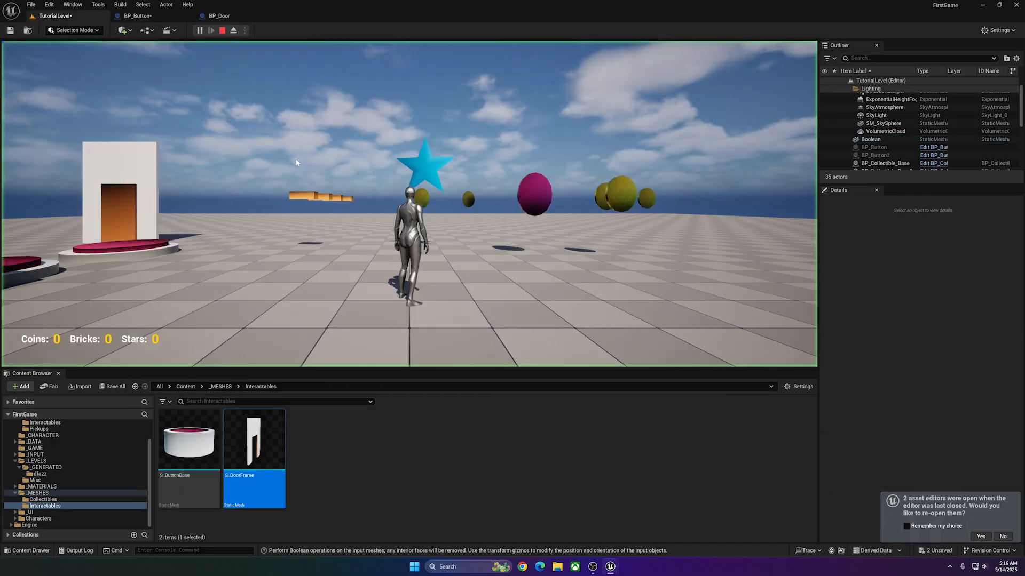
pyautogui.press('w')
pyautogui.press('w')
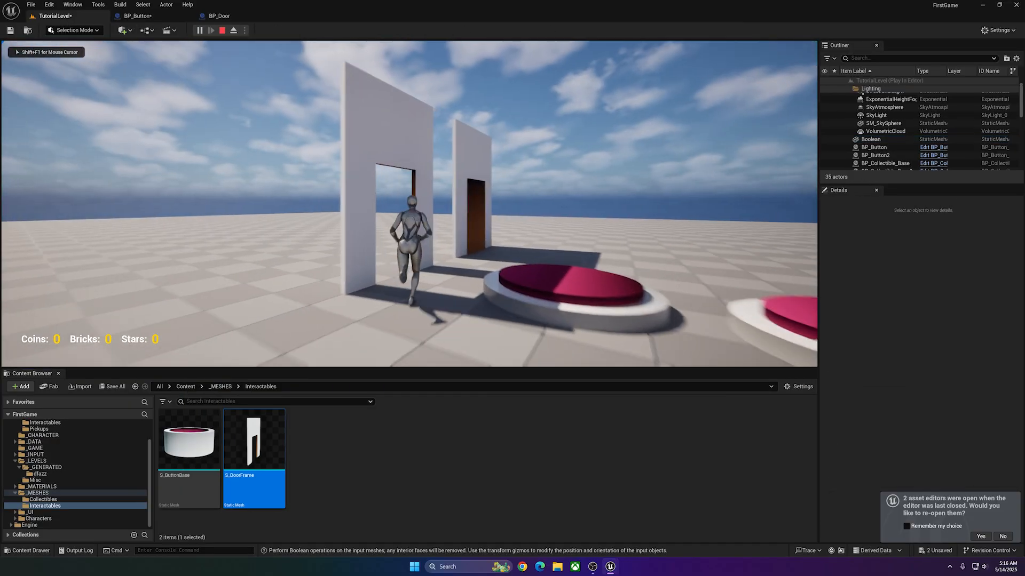
pyautogui.press('w')
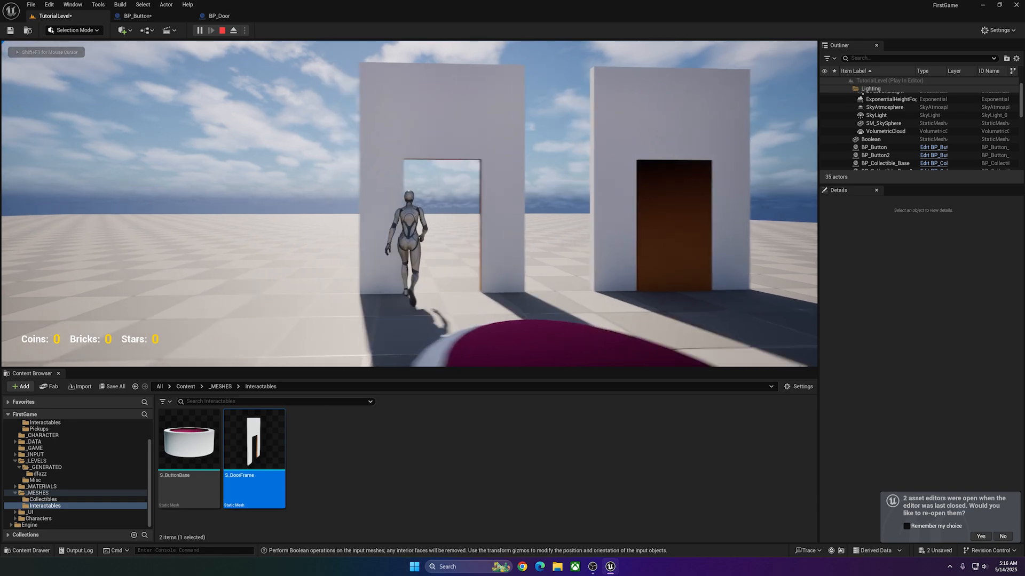
pyautogui.press('w')
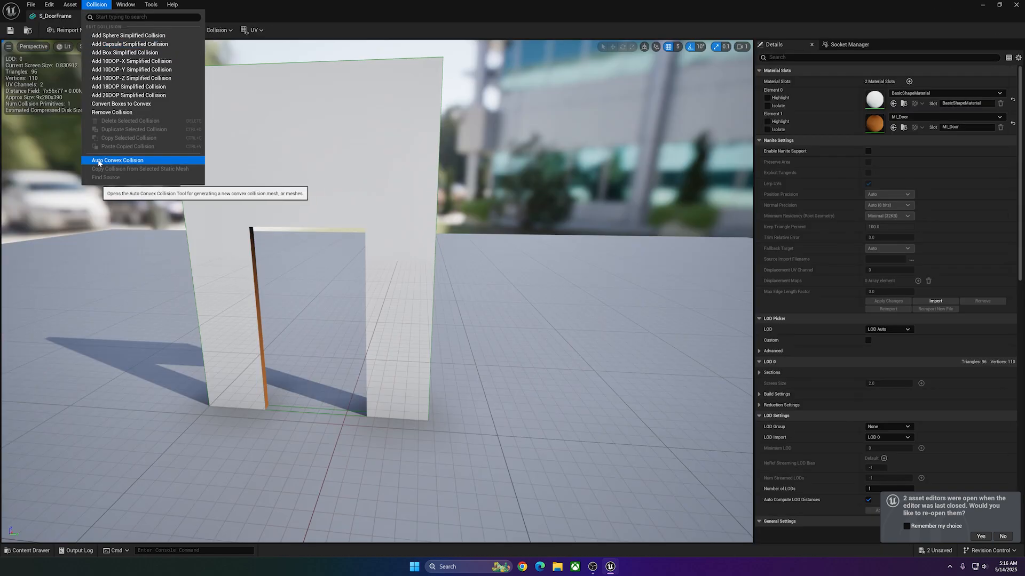
# Try Auto Convex Collision on S_DoorFrame with Hull Count 29, Max Hull Verts 23 and Hull Precision 600000, and search its collision properties.
pyautogui.click(120, 160)
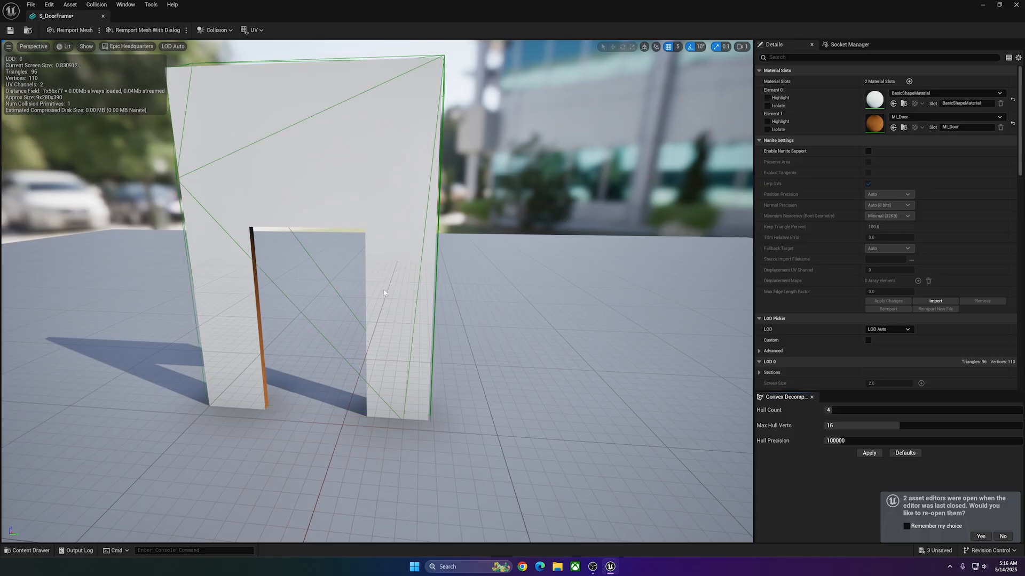
pyautogui.moveTo(853, 409); pyautogui.dragTo(910, 410)
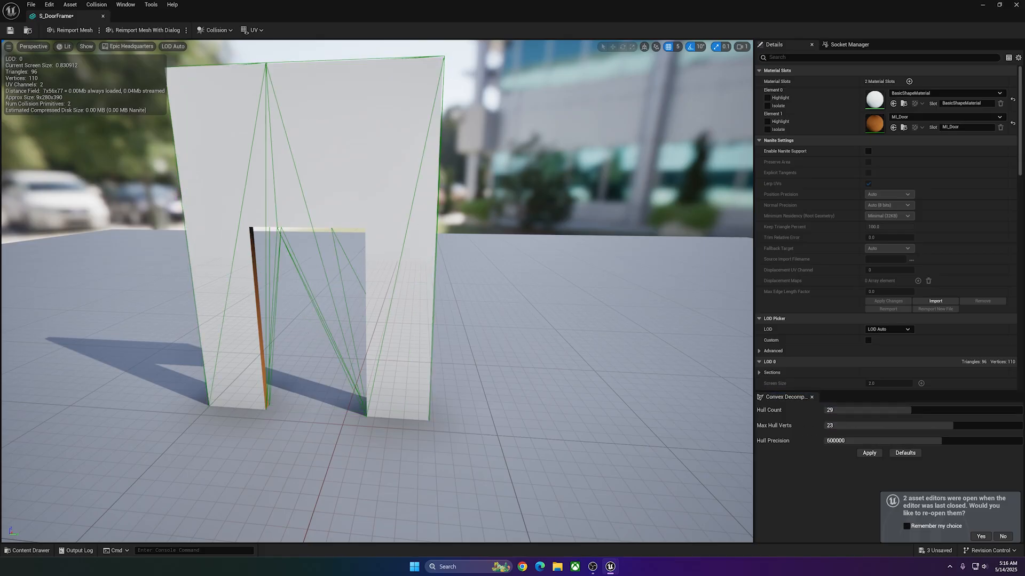
pyautogui.click(323, 325)
pyautogui.moveTo(322, 325); pyautogui.dragTo(214, 302, button='right')
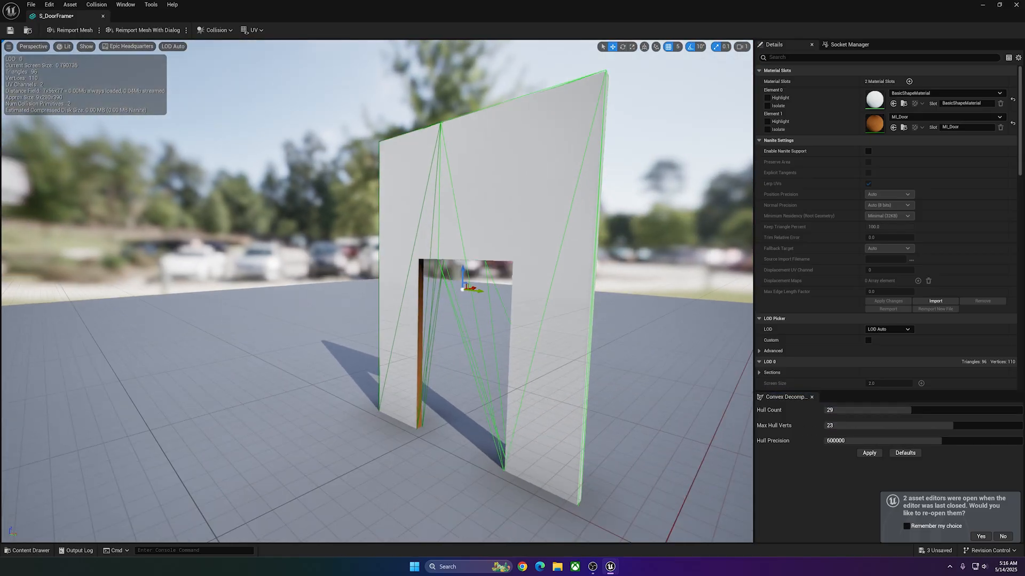
pyautogui.moveTo(364, 327)
pyautogui.mouseDown(button='right')
pyautogui.moveTo(392, 330)
pyautogui.moveTo(266, 339)
pyautogui.moveTo(364, 327)
pyautogui.mouseUp(button='right')
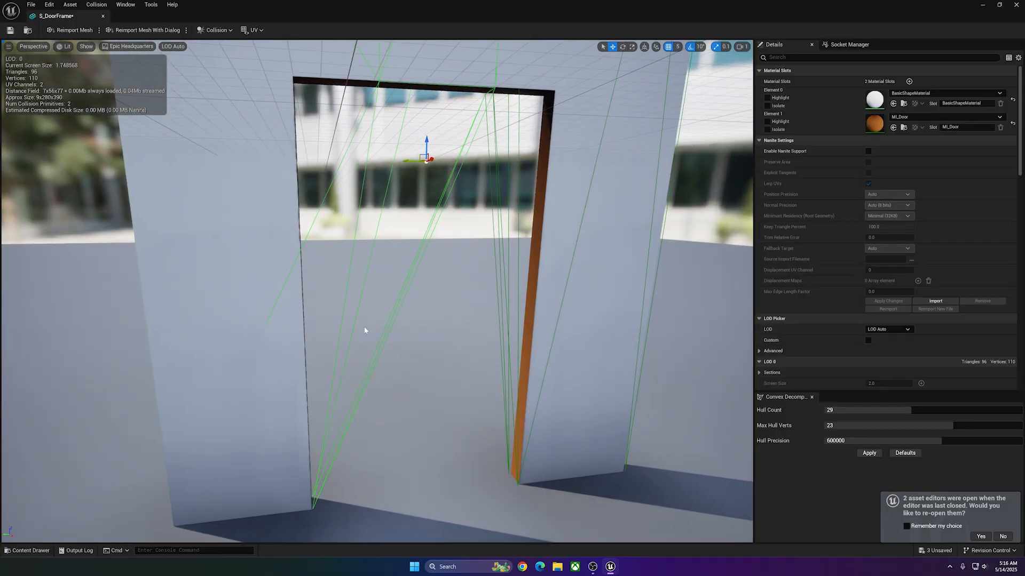
pyautogui.write('c')
pyautogui.write('ollis')
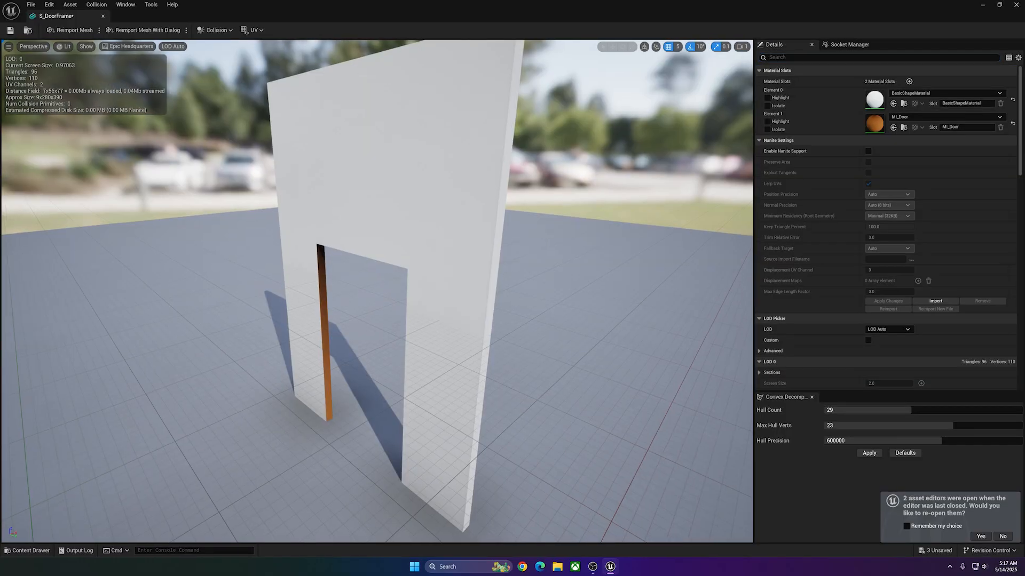
# Add a box simplified collision to S_DoorFrame and position it at one post, with grid snap 1 and scale snapping off.
pyautogui.moveTo(526, 242); pyautogui.dragTo(550, 266, button='right')
pyautogui.click(97, 4)
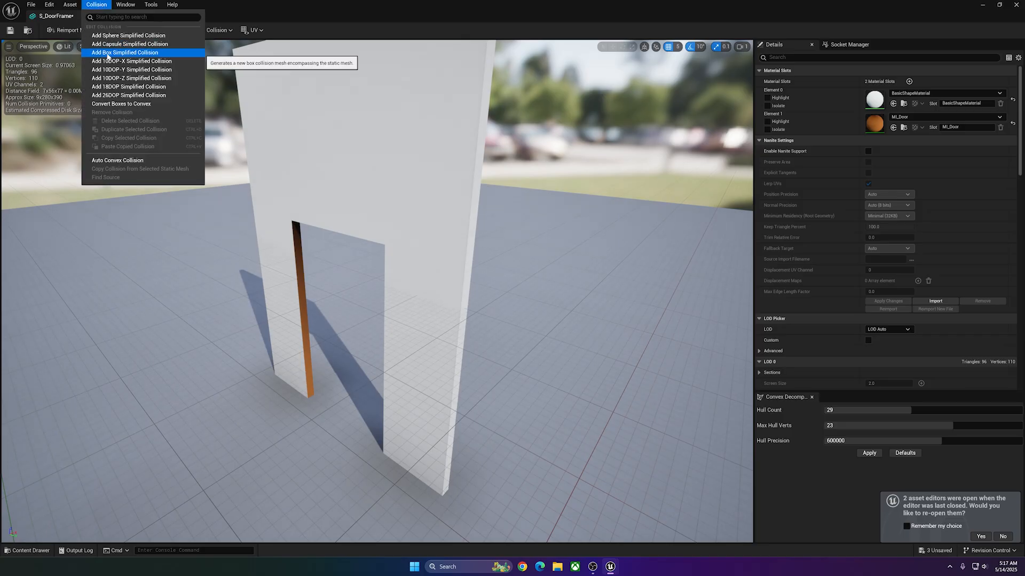
pyautogui.click(107, 56)
pyautogui.moveTo(203, 256); pyautogui.dragTo(181, 257, button='right')
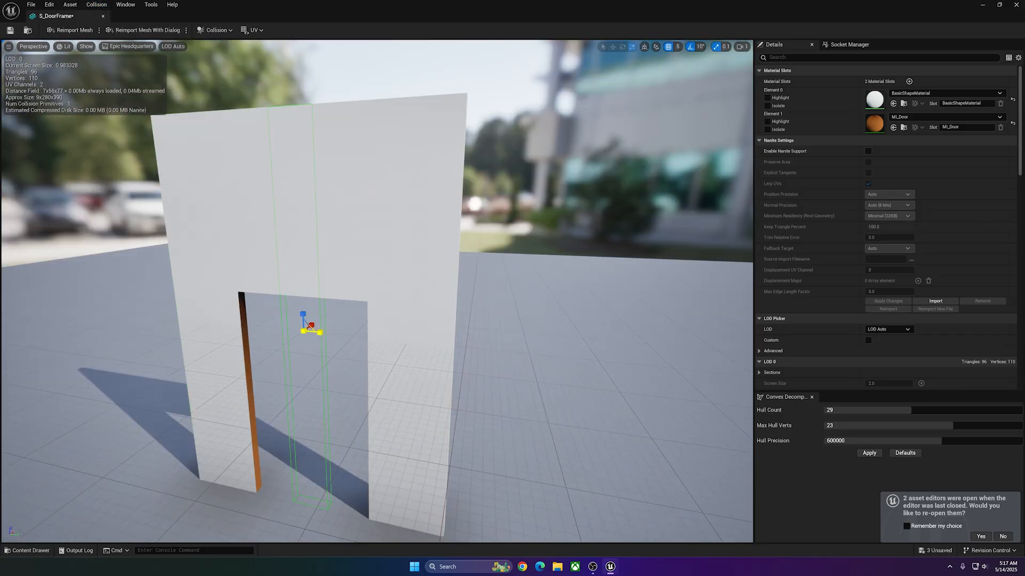
pyautogui.moveTo(232, 330); pyautogui.dragTo(356, 286, button='right')
pyautogui.press('r')
pyautogui.click(678, 47)
pyautogui.click(686, 69)
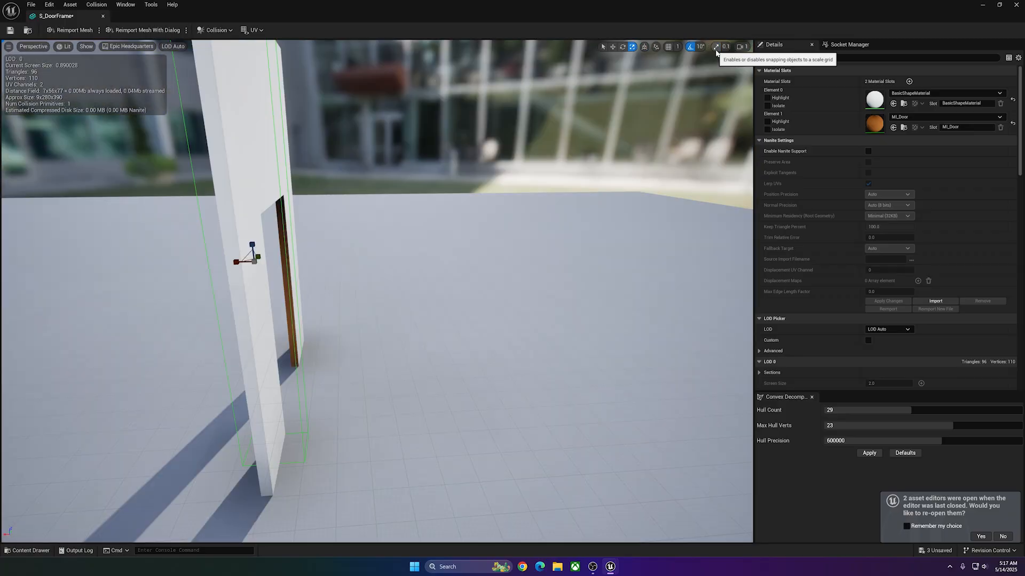
pyautogui.click(716, 47)
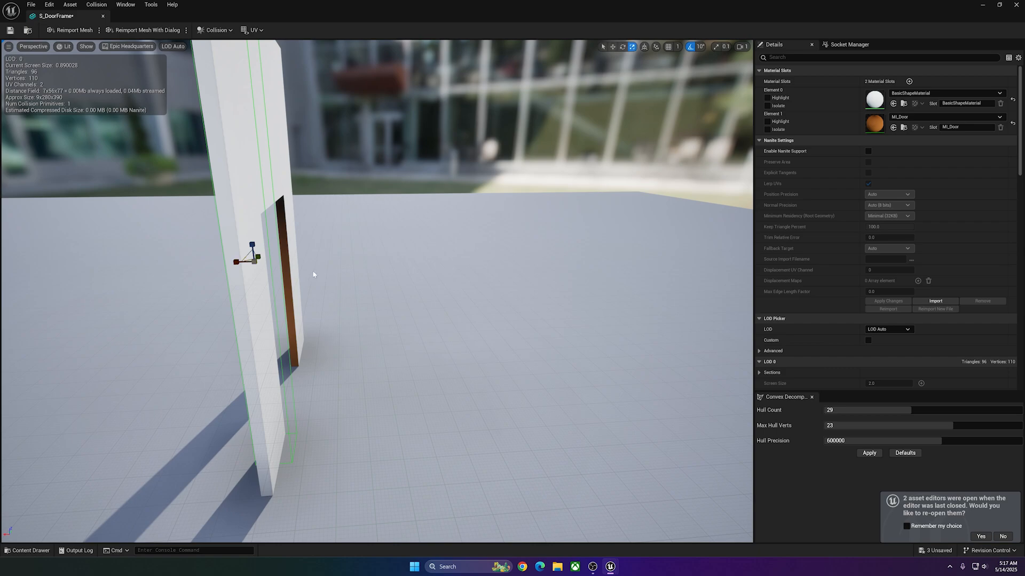
# Switch the mesh view to Wireframe and fit the collision box to the width and depth of the frame's post.
pyautogui.moveTo(313, 275); pyautogui.dragTo(176, 75, button='right')
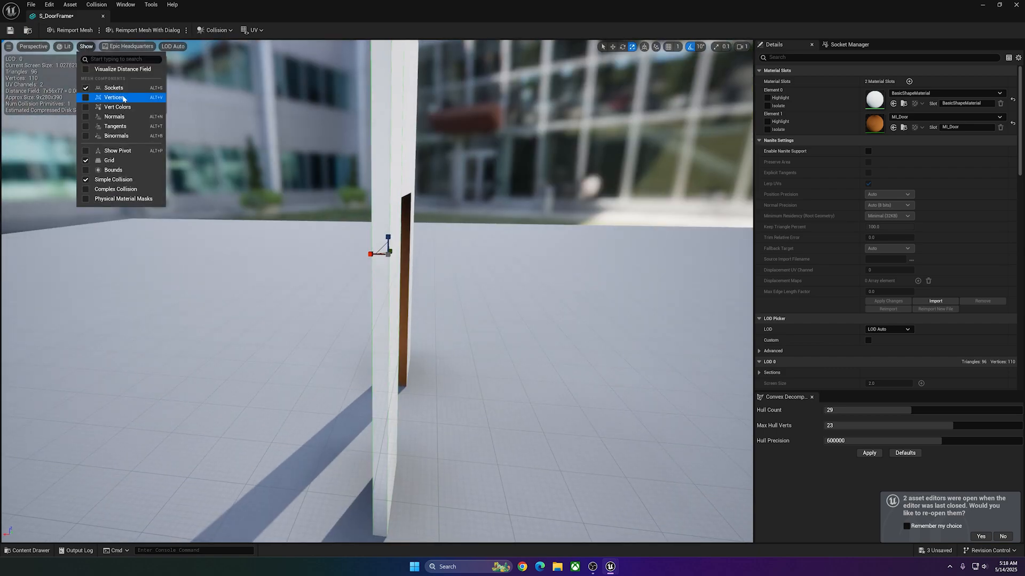
pyautogui.click(62, 46)
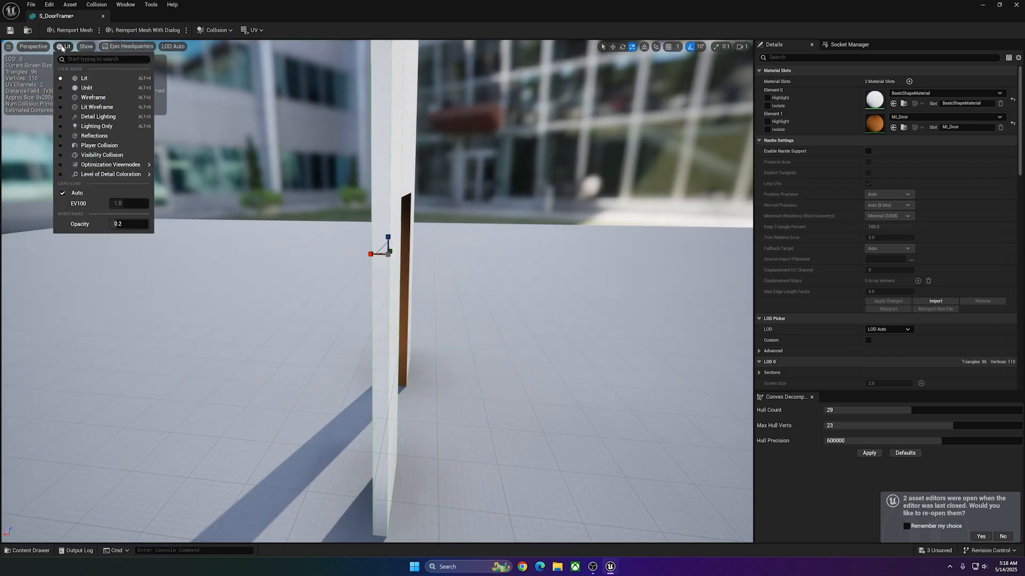
pyautogui.click(92, 97)
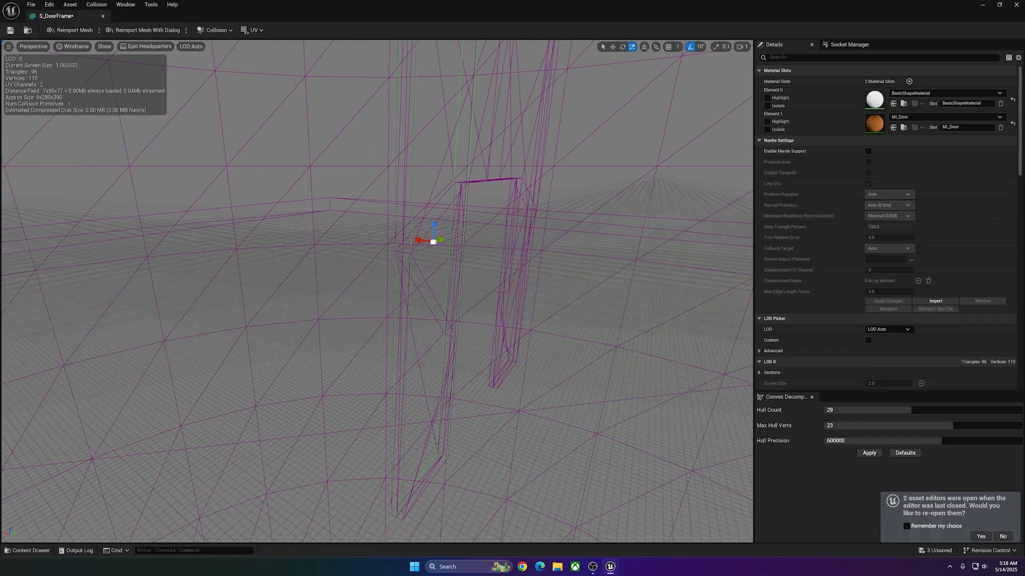
pyautogui.moveTo(192, 251); pyautogui.dragTo(292, 176, button='right')
pyautogui.press('w')
# Duplicate the post's collision box and align the copy with the opposite post of the door frame.
pyautogui.click(96, 6)
pyautogui.click(96, 7)
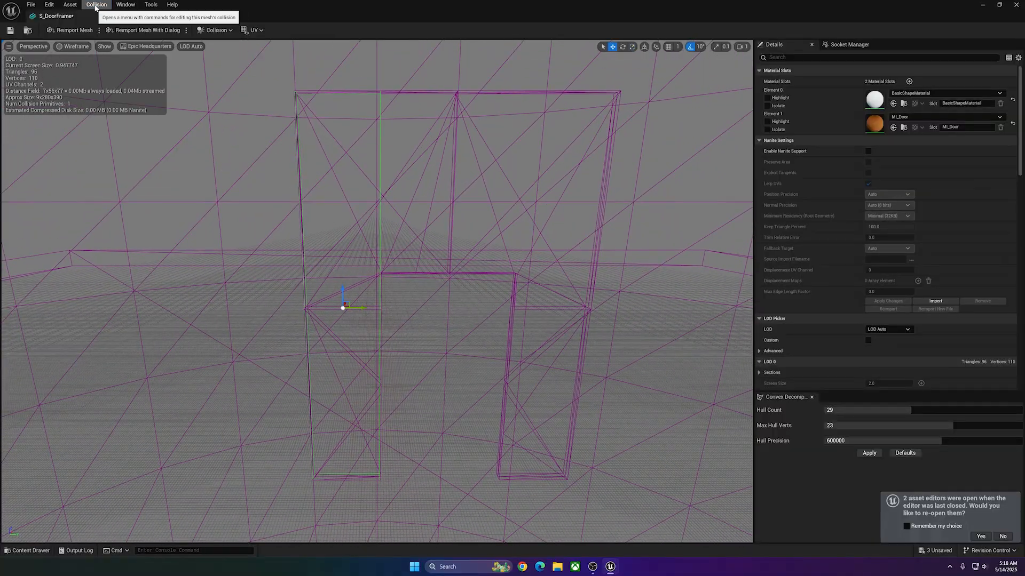
pyautogui.click(96, 7)
pyautogui.click(143, 130)
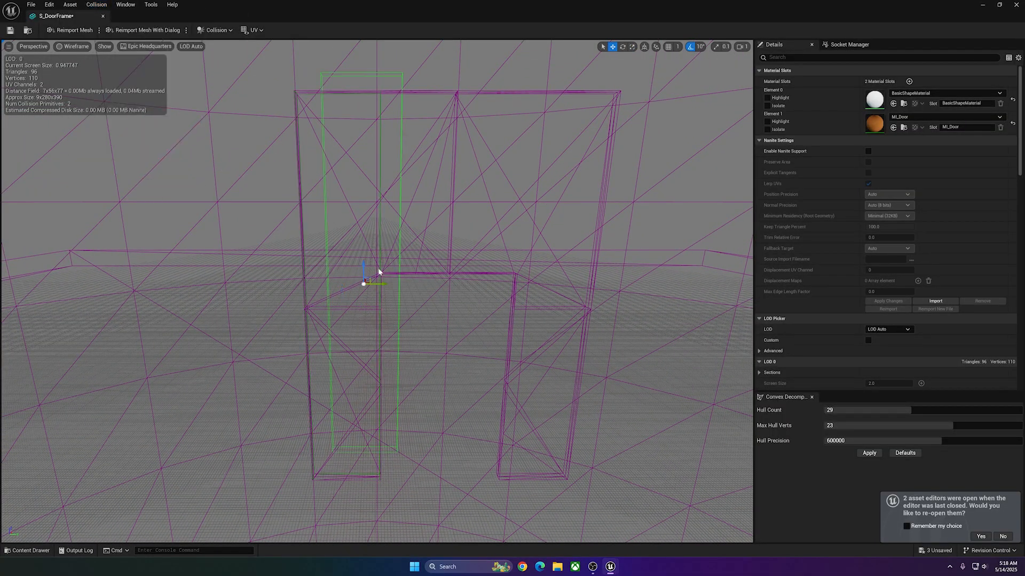
pyautogui.moveTo(379, 272); pyautogui.dragTo(379, 288, button='right')
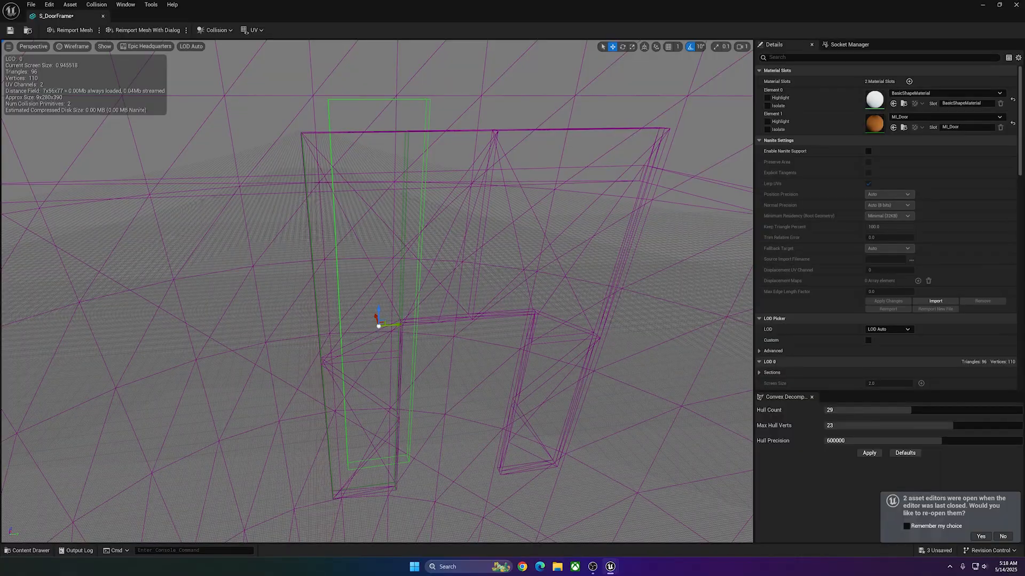
pyautogui.click(404, 223)
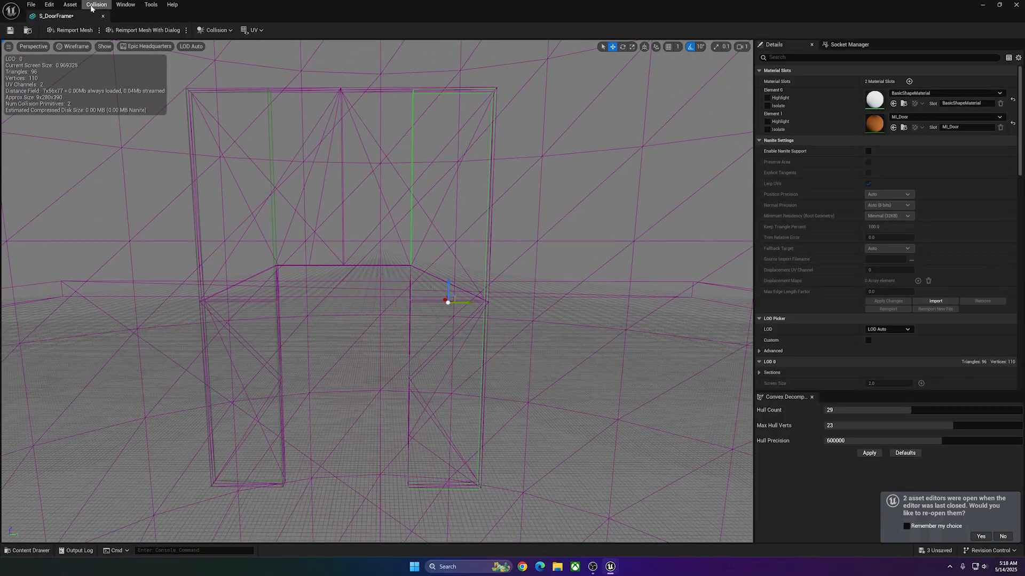
# Add another box simplified collision, fit it to the frame section above the opening between the posts, and save S_DoorFrame.
pyautogui.click(92, 7)
pyautogui.click(137, 53)
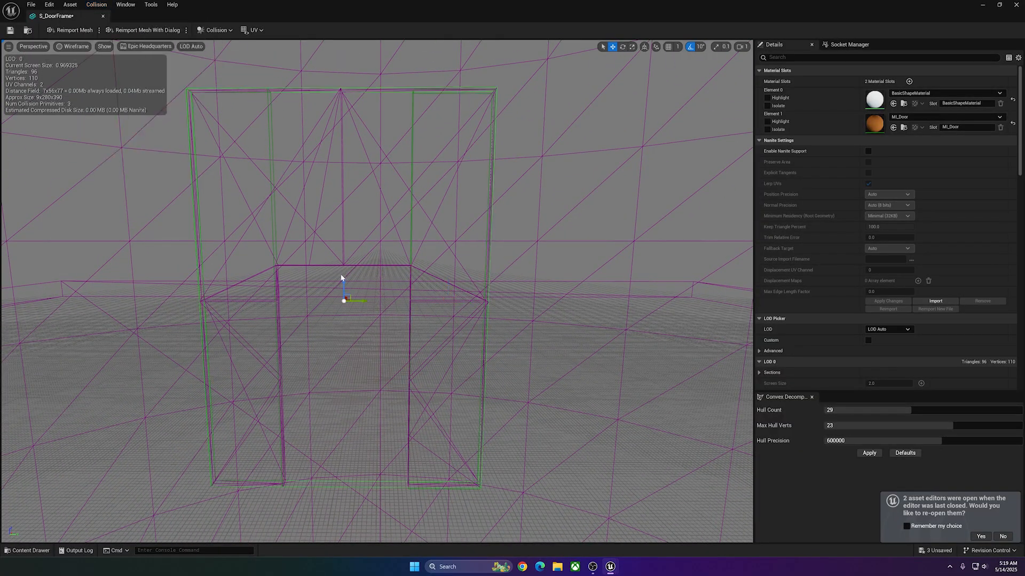
pyautogui.moveTo(345, 282); pyautogui.dragTo(335, 163)
pyautogui.press('w')
pyautogui.click(347, 191)
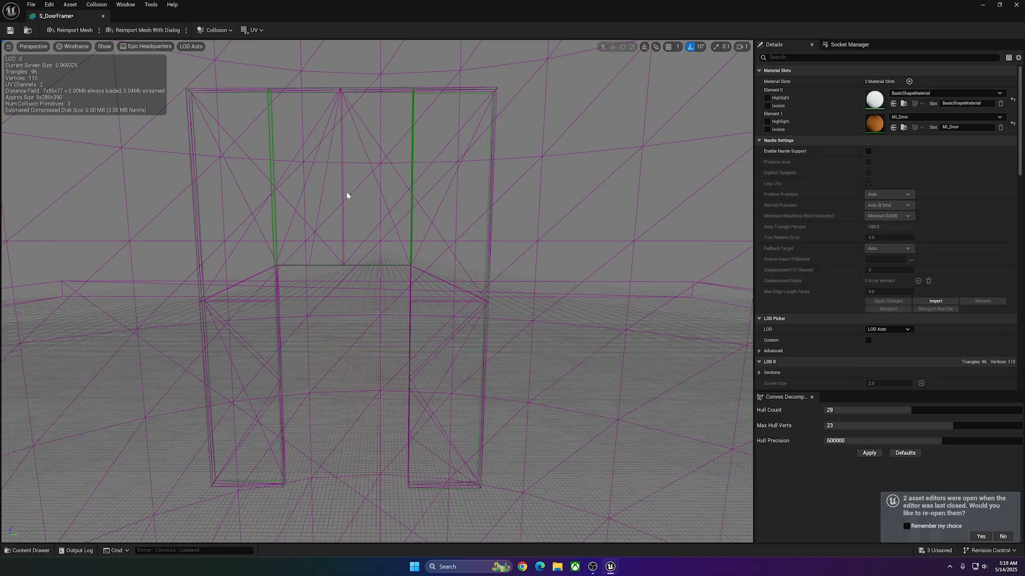
pyautogui.moveTo(347, 191); pyautogui.dragTo(419, 204, button='right')
pyautogui.press('a')
pyautogui.press('d')
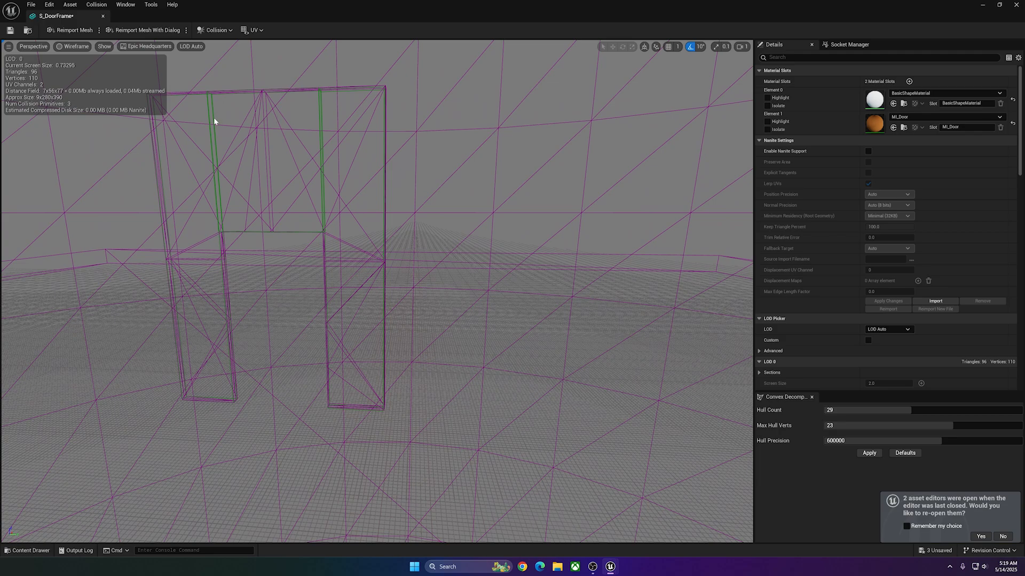
pyautogui.click(157, 139)
pyautogui.click(291, 232)
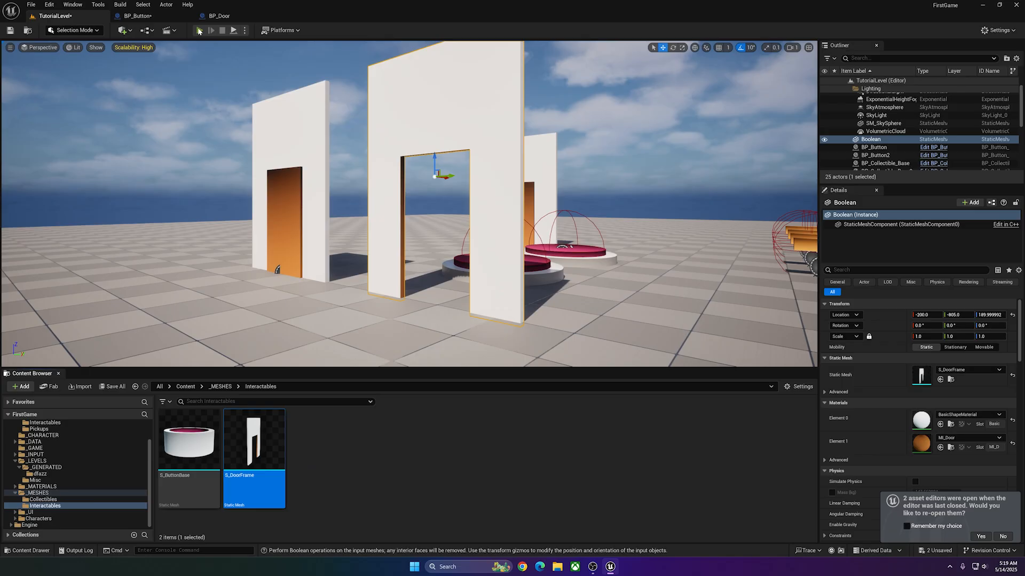
# Play-test the level by moving the character through the door frame's opening, and end the play session.
pyautogui.click(198, 30)
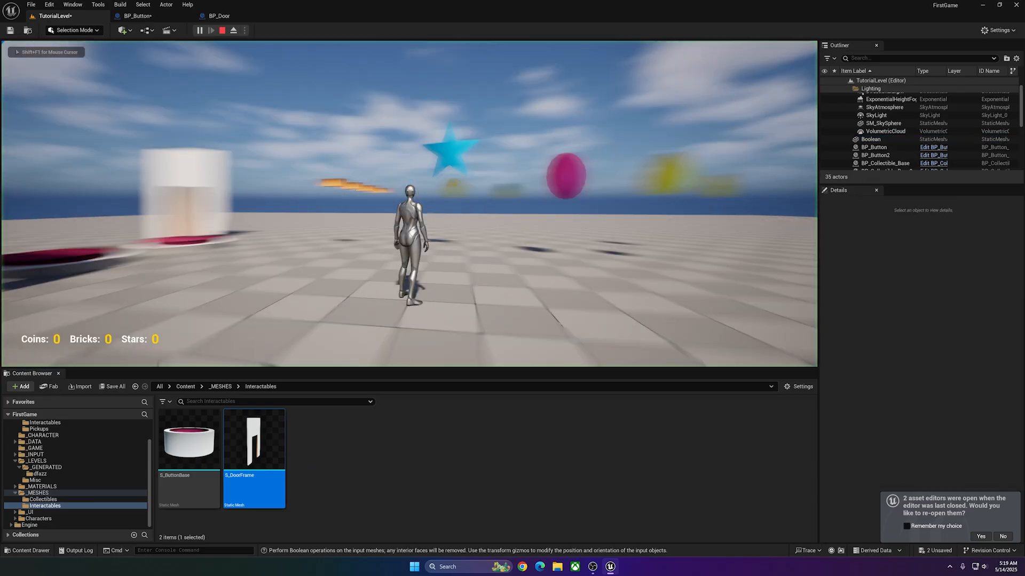
pyautogui.press('w')
pyautogui.press('w')
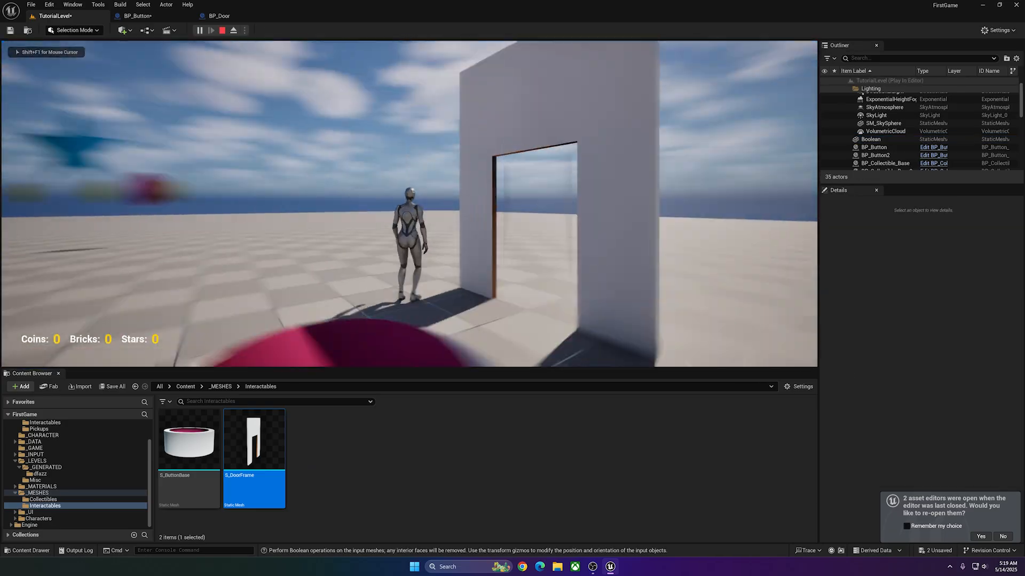
pyautogui.press('s')
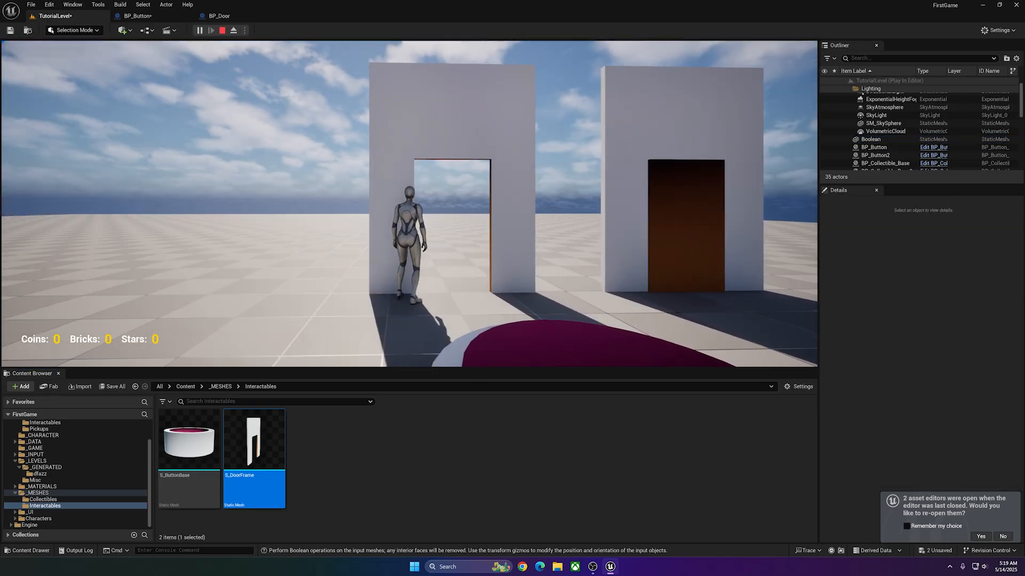
pyautogui.press('space')
pyautogui.press('w')
pyautogui.press('Escape')
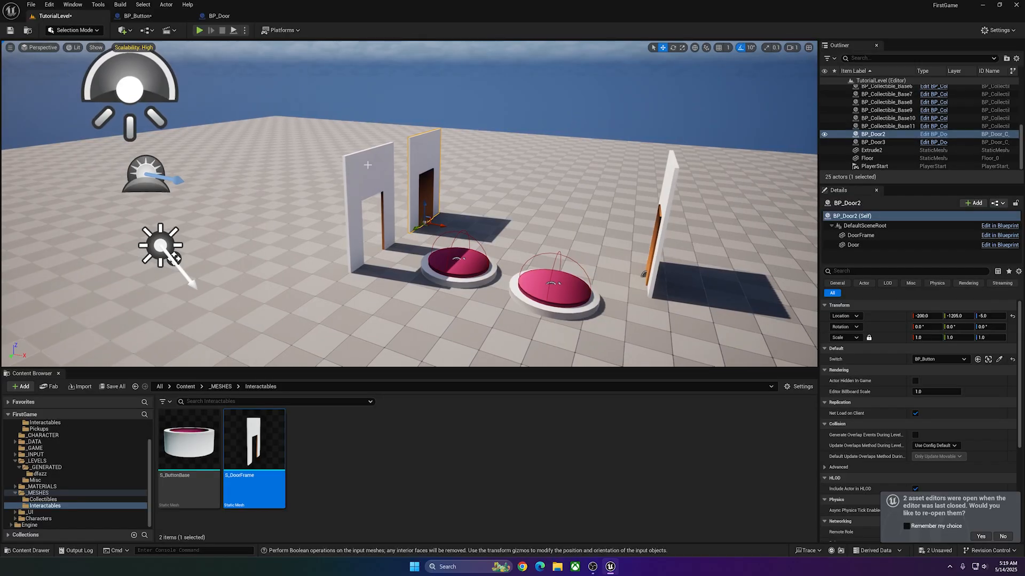
# Delete the standalone Boolean door frame actor from TutorialLevel.
pyautogui.click(347, 178)
pyautogui.moveTo(338, 178); pyautogui.dragTo(334, 171, button='right')
pyautogui.press('a')
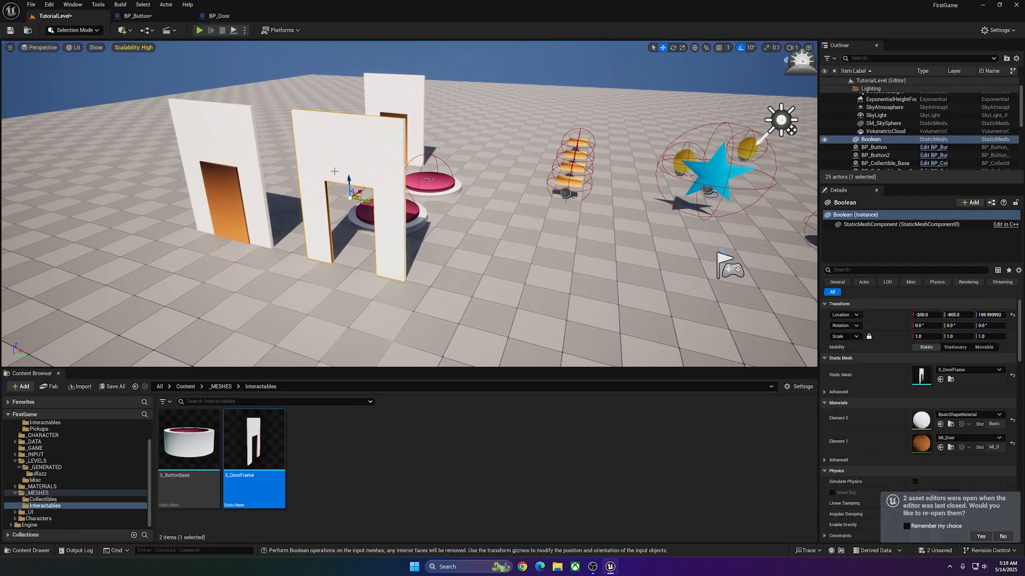
pyautogui.press('Delete')
# Duplicate BP_Door2 and place the copy beside it at a Y location of about -707.7.
pyautogui.click(235, 171)
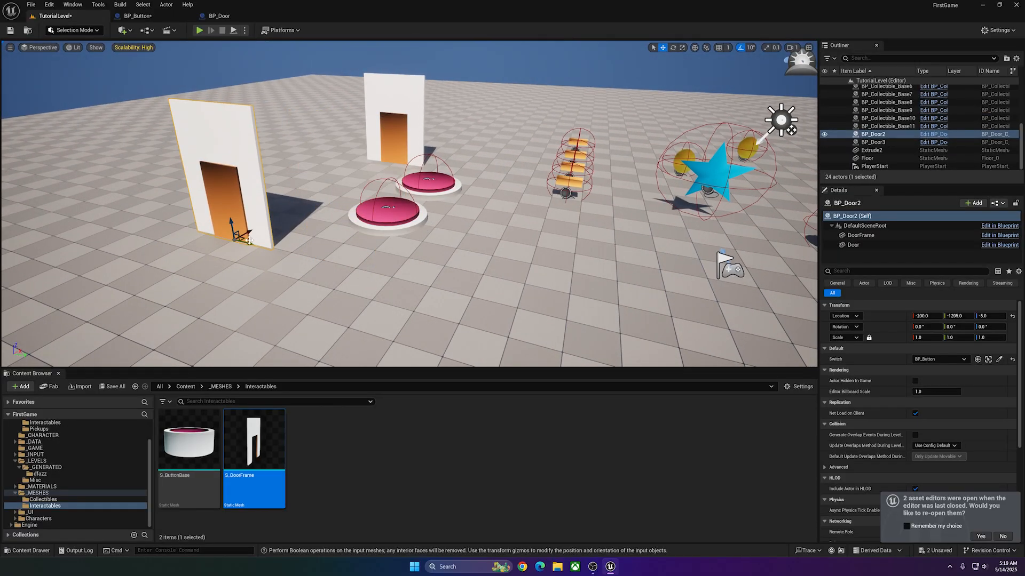
pyautogui.keyDown('alt'); pyautogui.moveTo(249, 243); pyautogui.dragTo(406, 285); pyautogui.keyUp('alt')
pyautogui.press('d')
pyautogui.moveTo(478, 289); pyautogui.dragTo(479, 289, button='right')
pyautogui.press('d')
# Inspect BP_Button and check which button is assigned as the duplicated door's Switch.
pyautogui.click(330, 243)
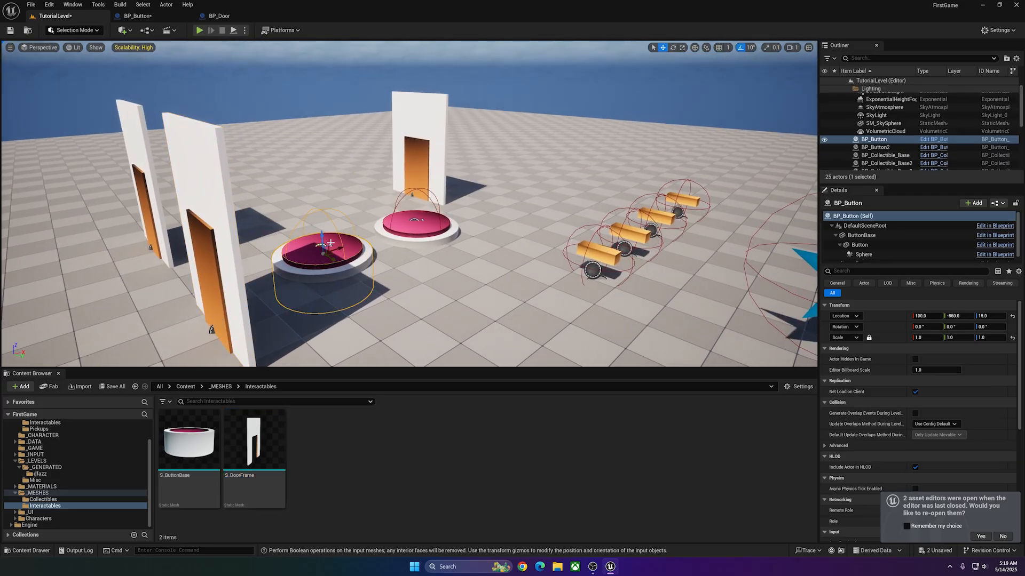
pyautogui.scroll(-4, 897, 395)
pyautogui.scroll(3, 897, 395)
pyautogui.click(213, 170)
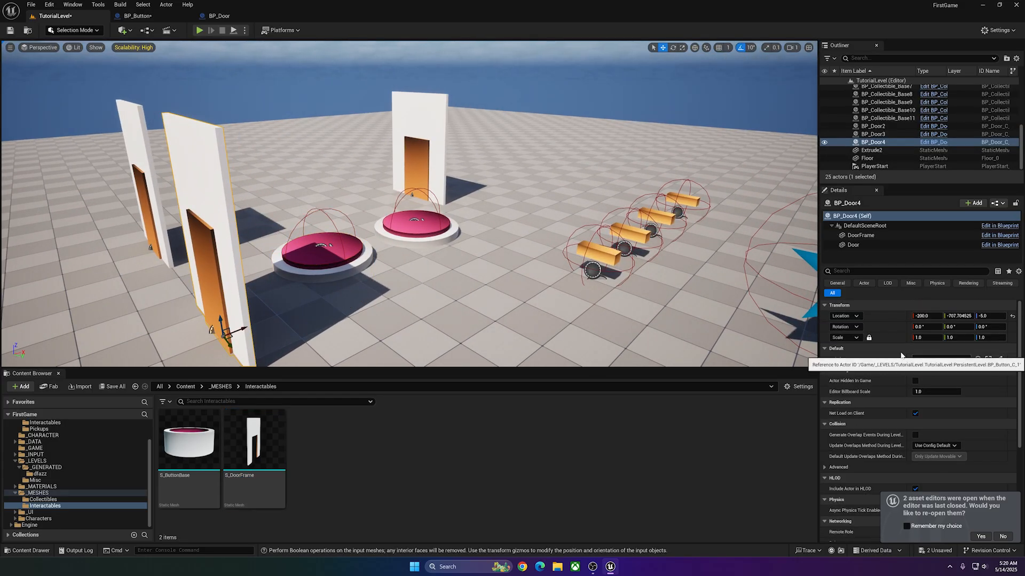
pyautogui.click(428, 142)
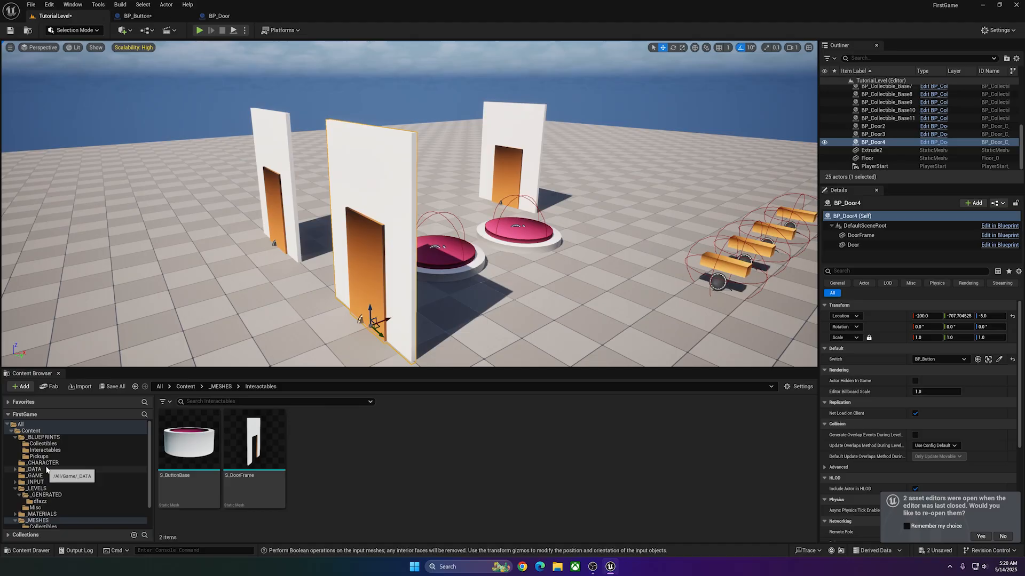
# Open BP_Door from the Interactables blueprints and replace the DoorFrame component's cube mesh with S_DoorFrame.
pyautogui.click(49, 437)
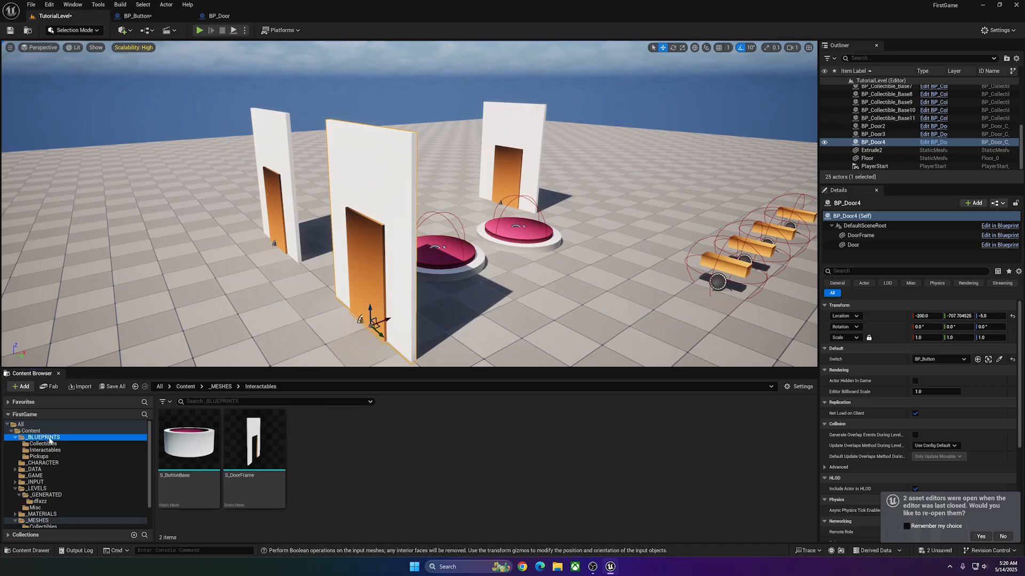
pyautogui.doubleClick(231, 454)
pyautogui.doubleClick(231, 455)
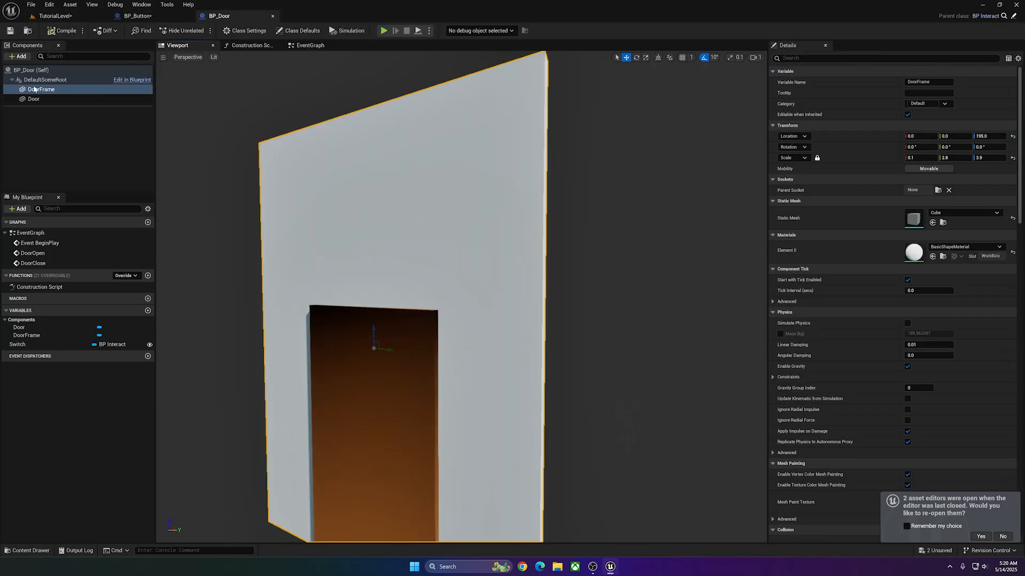
pyautogui.click(966, 214)
pyautogui.write('door')
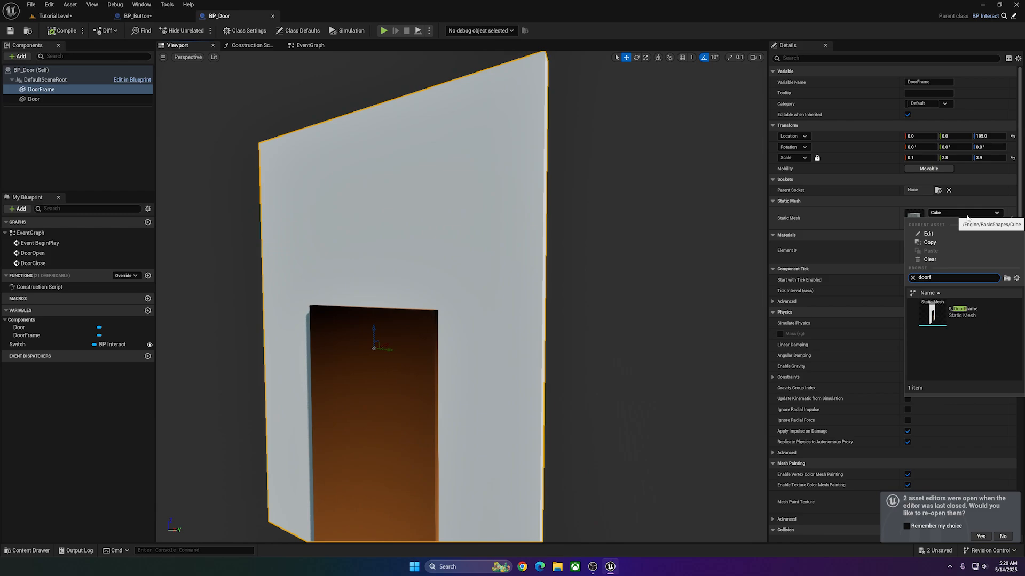
pyautogui.write('f')
pyautogui.click(957, 312)
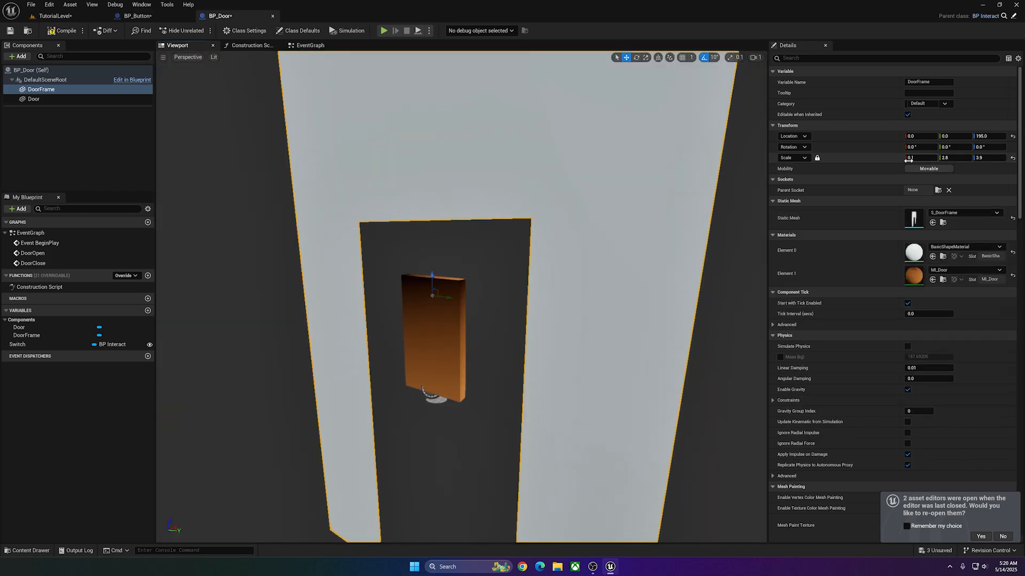
# Unlock the DoorFrame's scale proportions and set its scale to 1.0 on all three axes.
pyautogui.click(817, 159)
pyautogui.click(932, 158)
pyautogui.write('1')
pyautogui.press('Tab')
pyautogui.write('1')
pyautogui.press('Tab')
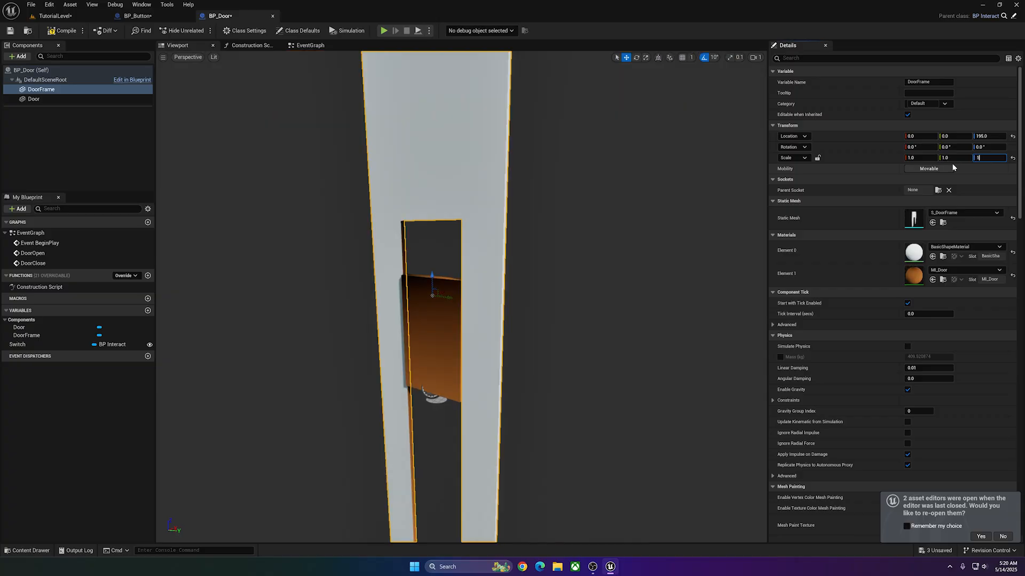
pyautogui.write('1')
pyautogui.press('Tab')
# Nest the Door component under DoorFrame and thin it to an X scale of about 0.057.
pyautogui.click(38, 99)
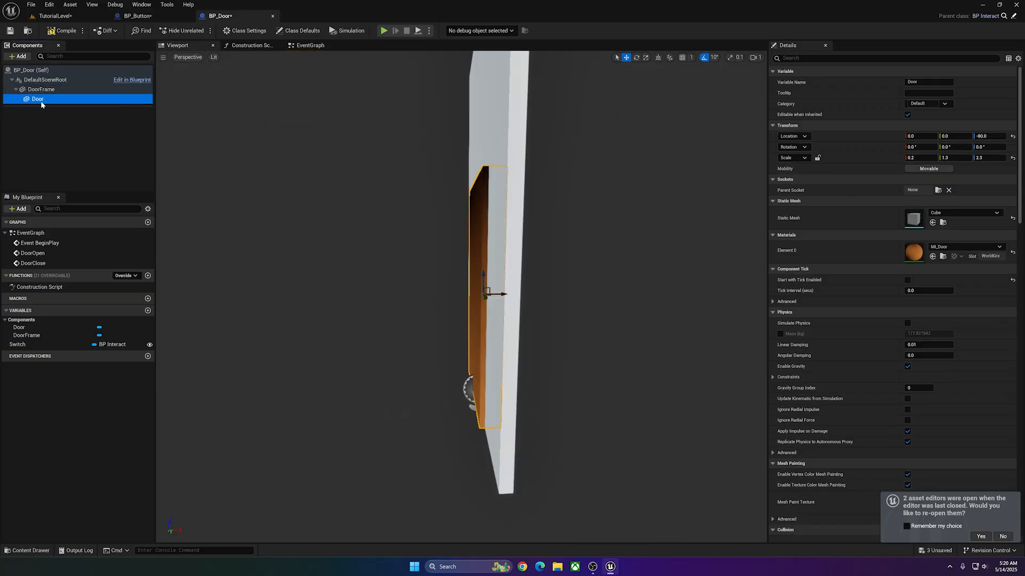
pyautogui.moveTo(479, 216); pyautogui.dragTo(502, 228, button='right')
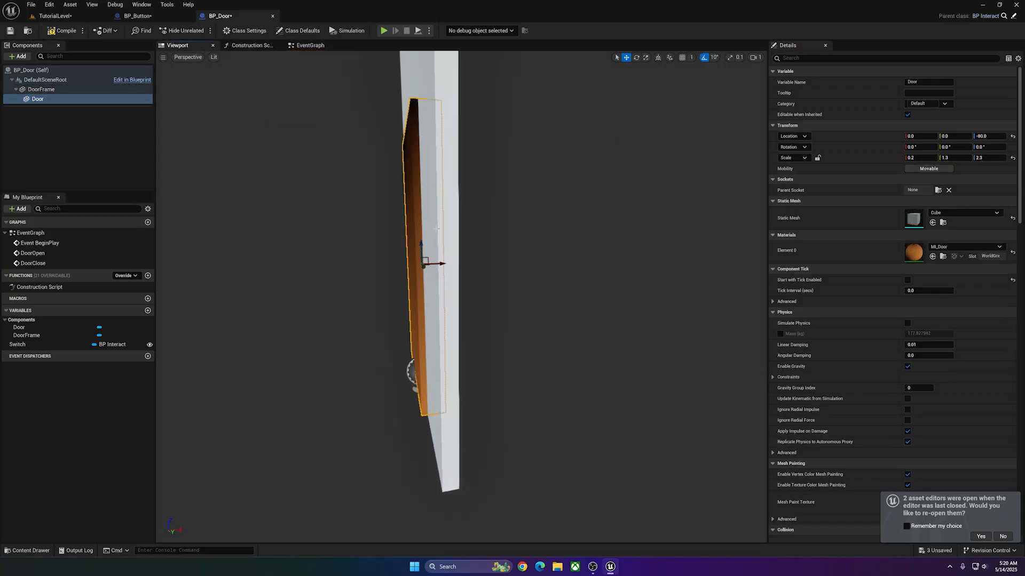
pyautogui.moveTo(439, 263); pyautogui.dragTo(417, 265)
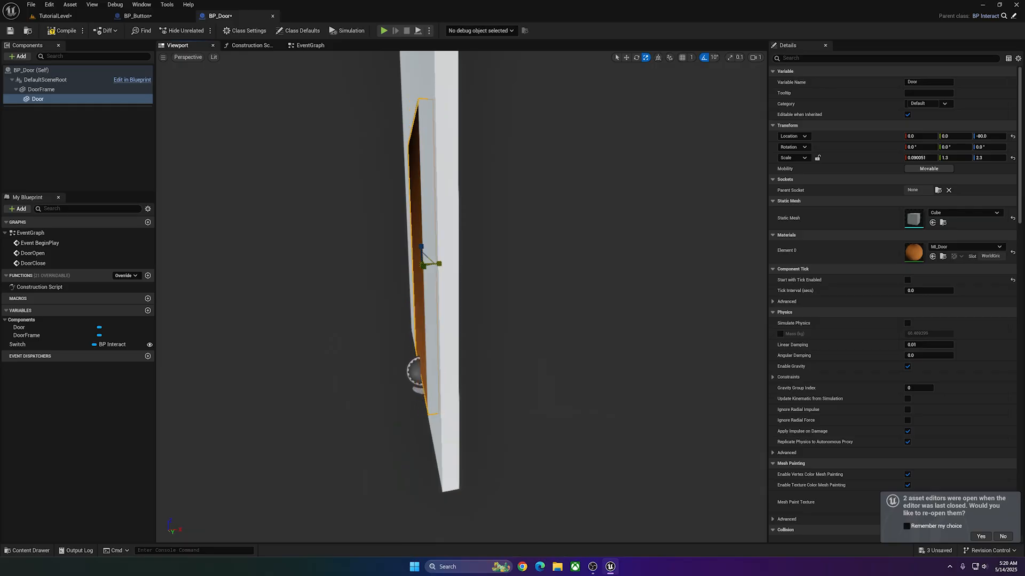
pyautogui.moveTo(459, 267); pyautogui.dragTo(502, 251, button='right')
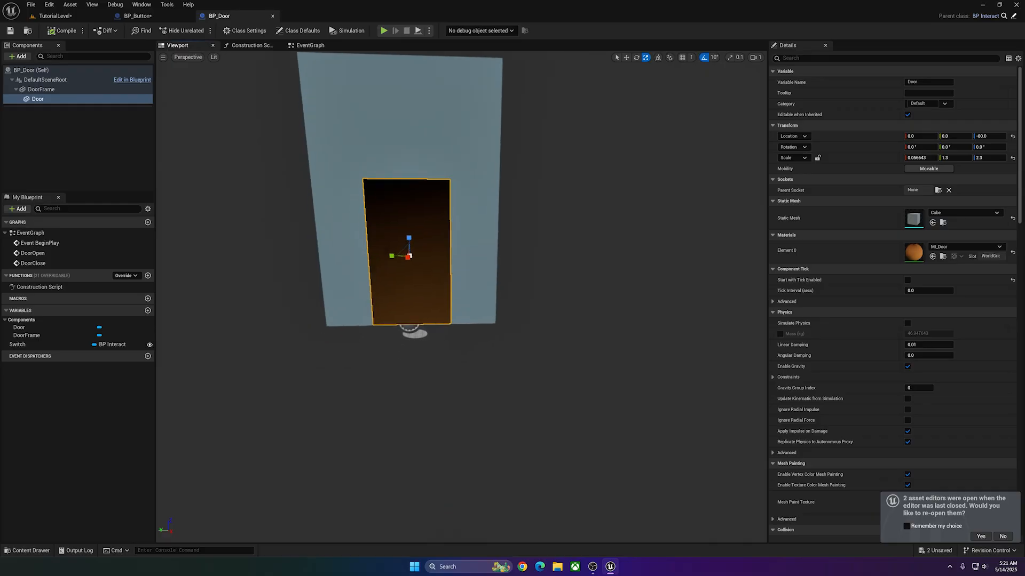
# Examine from several angles how the door panel sits inside the frame's opening.
pyautogui.moveTo(379, 256); pyautogui.dragTo(379, 238, button='right')
pyautogui.moveTo(379, 336); pyautogui.dragTo(378, 358, button='right')
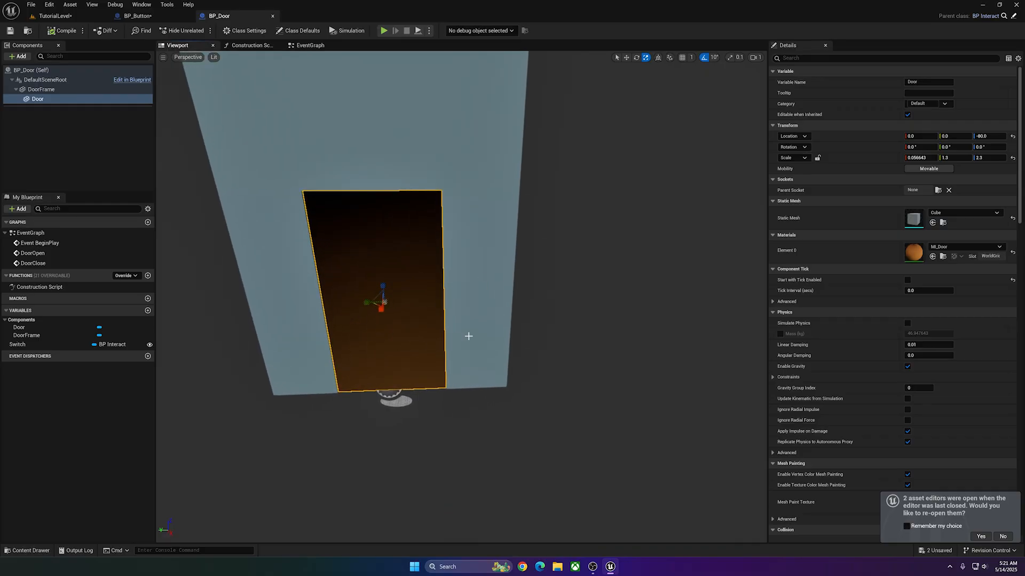
pyautogui.moveTo(468, 337); pyautogui.dragTo(429, 373, button='right')
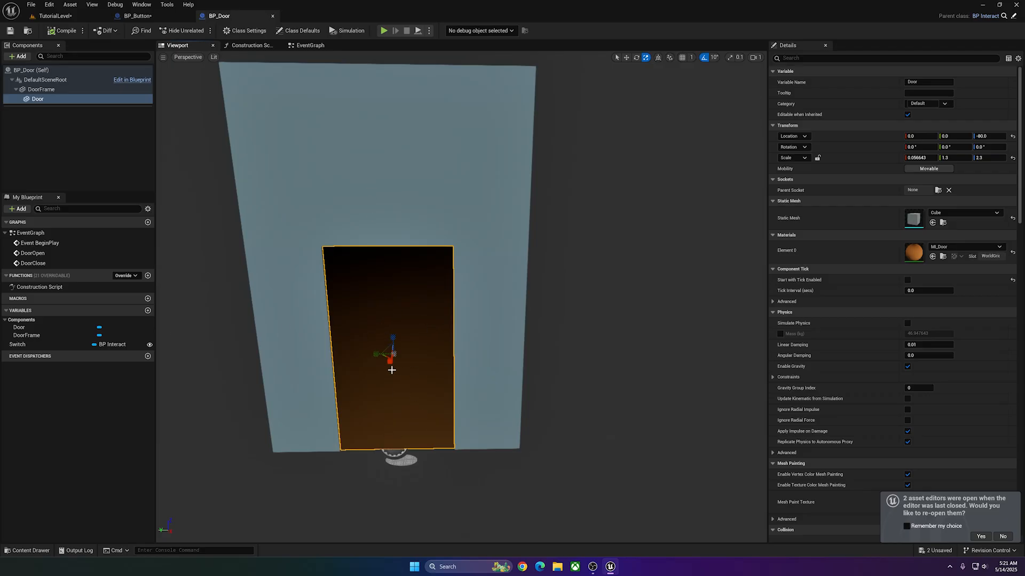
pyautogui.moveTo(392, 370)
pyautogui.mouseDown(button='right')
pyautogui.moveTo(393, 347)
pyautogui.moveTo(405, 356)
pyautogui.mouseUp(button='right')
pyautogui.moveTo(504, 379); pyautogui.dragTo(576, 360, button='right')
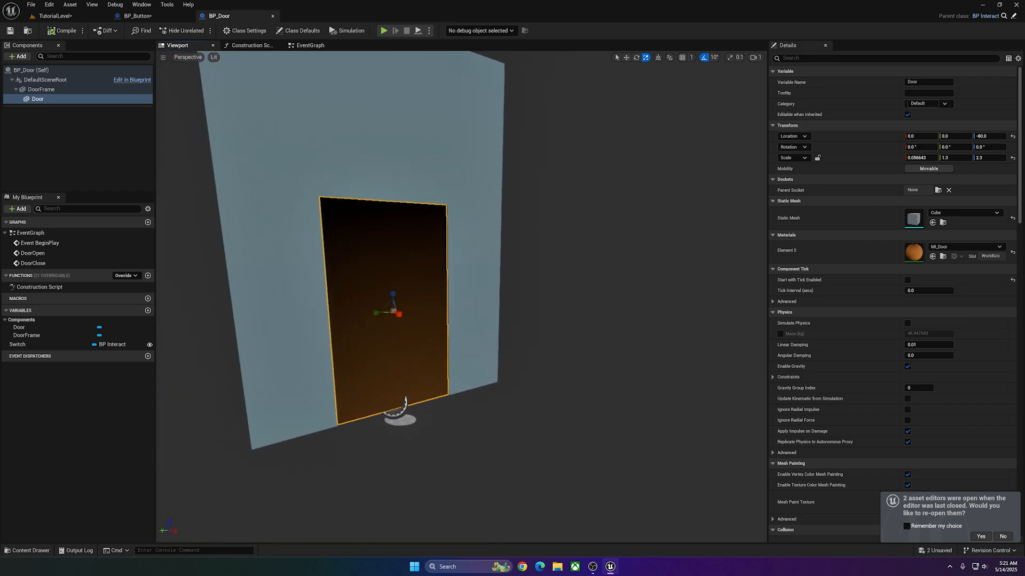
pyautogui.moveTo(442, 308); pyautogui.dragTo(398, 312, button='right')
pyautogui.moveTo(437, 169); pyautogui.dragTo(445, 199, button='right')
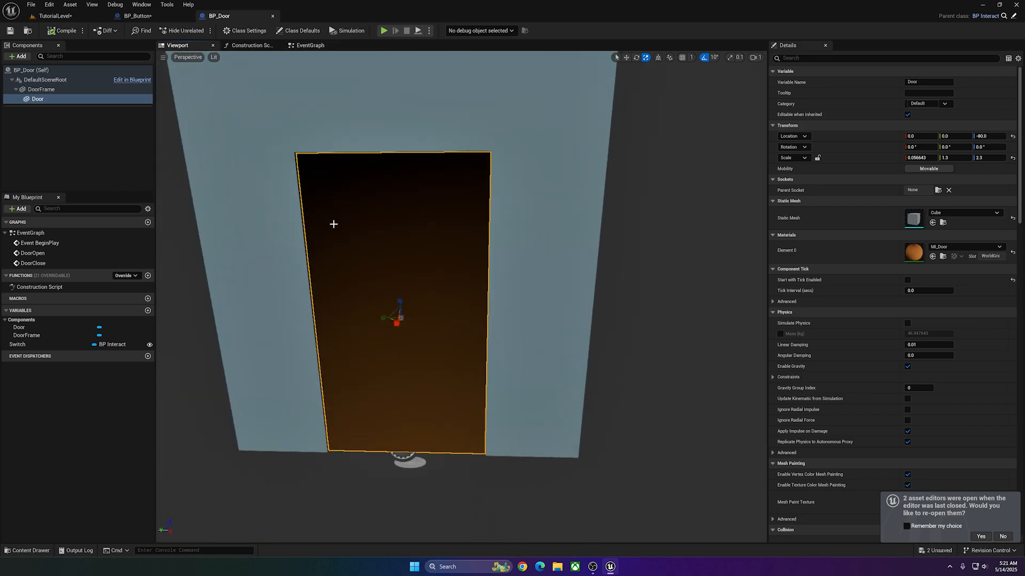
# Add a custom event named OpenDoor below the existing nodes in BP_Door's event graph.
pyautogui.click(317, 46)
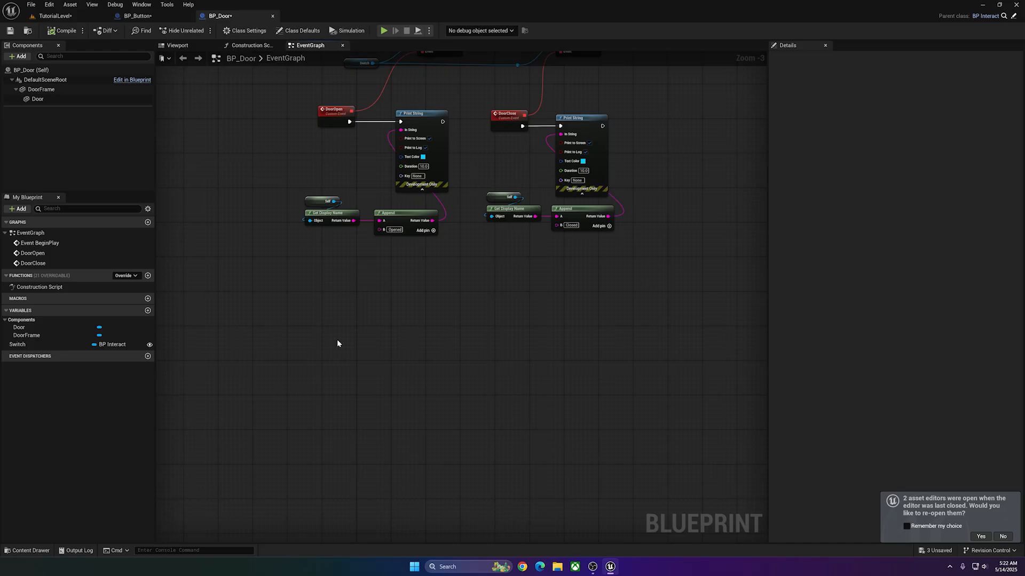
pyautogui.rightClick(337, 339)
pyautogui.write('cus')
pyautogui.press('Return')
pyautogui.write('DoenD')
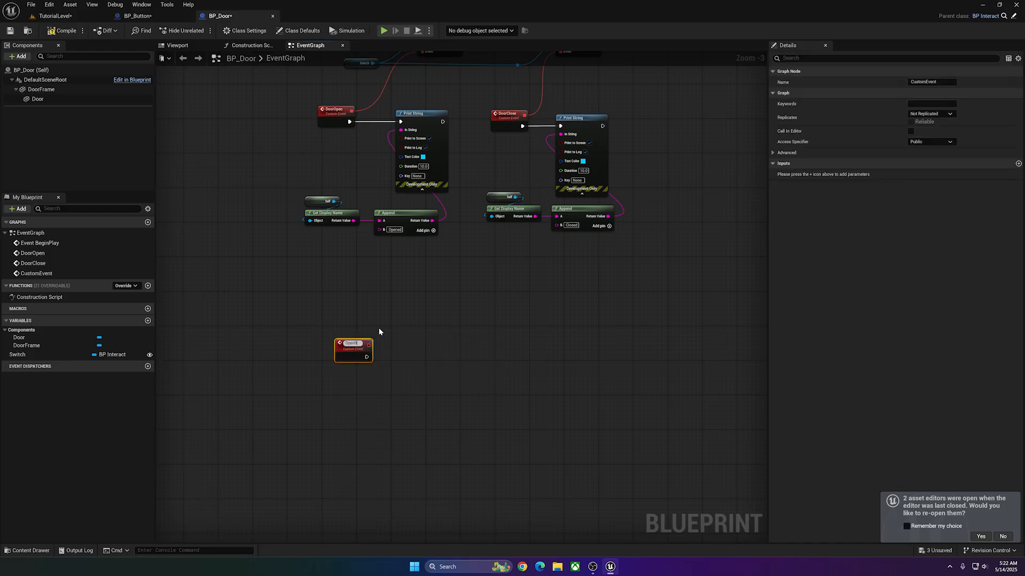
pyautogui.write('oor')
# Try rotating the Door component around its centre pivot to test how it swings.
pyautogui.moveTo(450, 320)
pyautogui.mouseDown(button='right')
pyautogui.moveTo(438, 320)
pyautogui.moveTo(451, 320)
pyautogui.mouseUp(button='right')
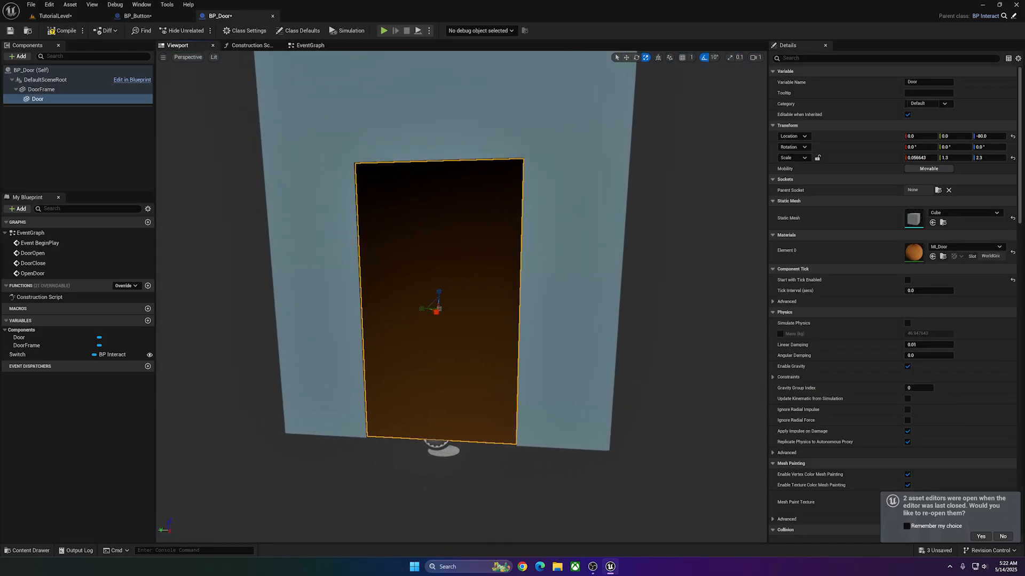
pyautogui.press('e')
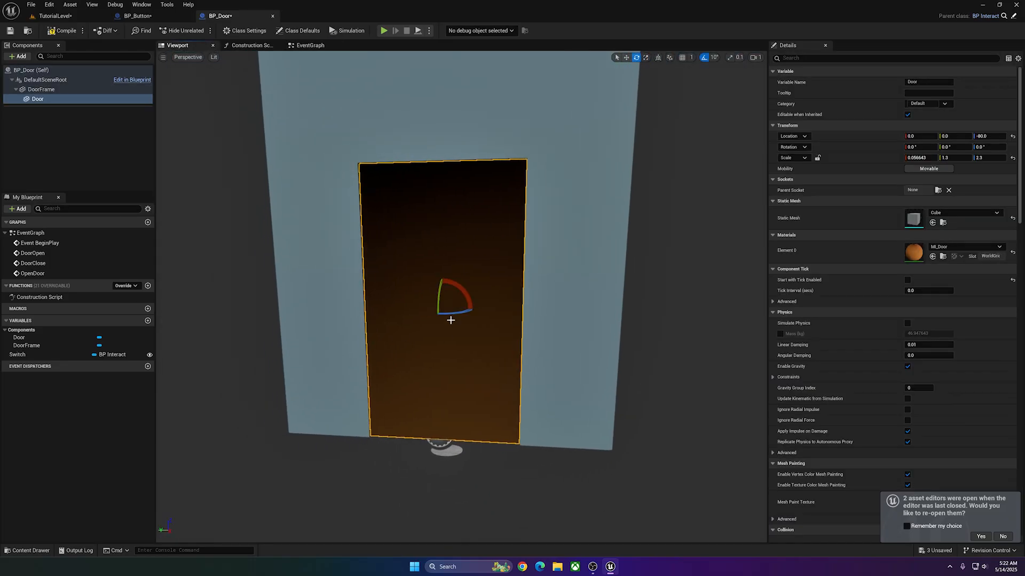
pyautogui.moveTo(450, 320)
pyautogui.mouseDown()
pyautogui.moveTo(481, 311)
pyautogui.moveTo(408, 308)
pyautogui.moveTo(441, 321)
pyautogui.moveTo(484, 310)
pyautogui.moveTo(465, 313)
pyautogui.mouseUp()
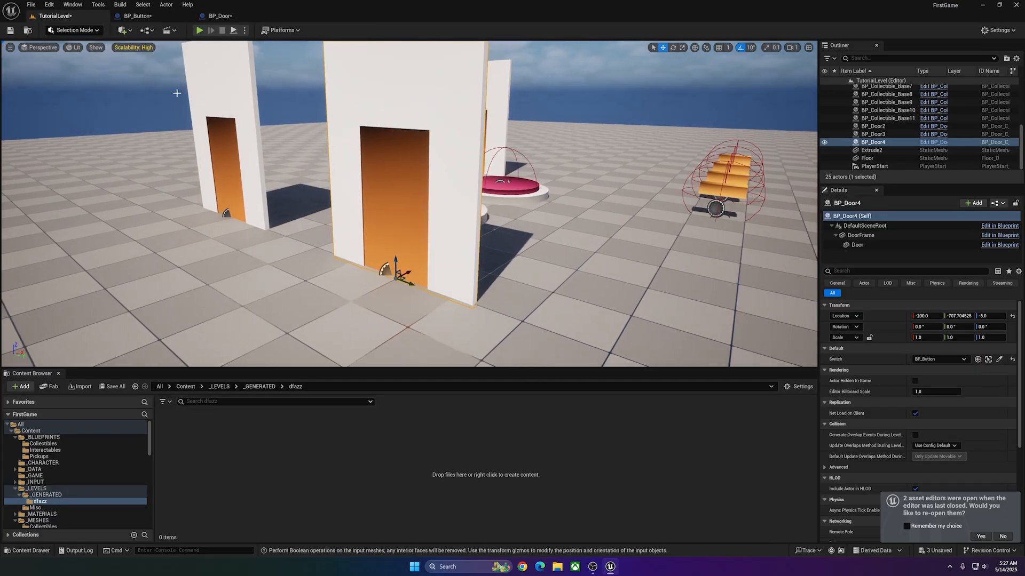
# Switch TutorialLevel to Modeling Mode and place a new box at BP_Door4's opening with a width of 130.
pyautogui.click(73, 30)
pyautogui.click(75, 78)
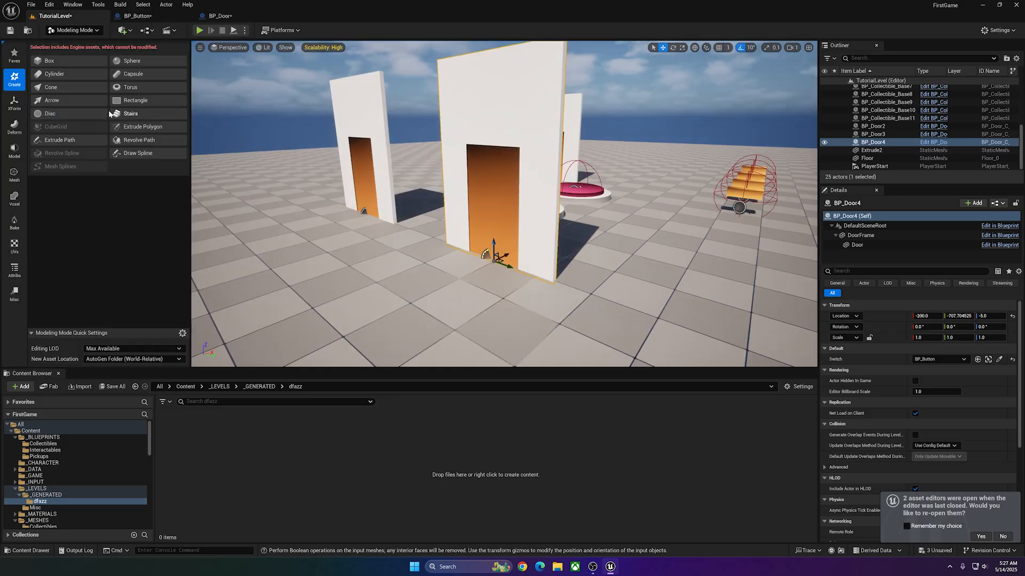
pyautogui.click(49, 61)
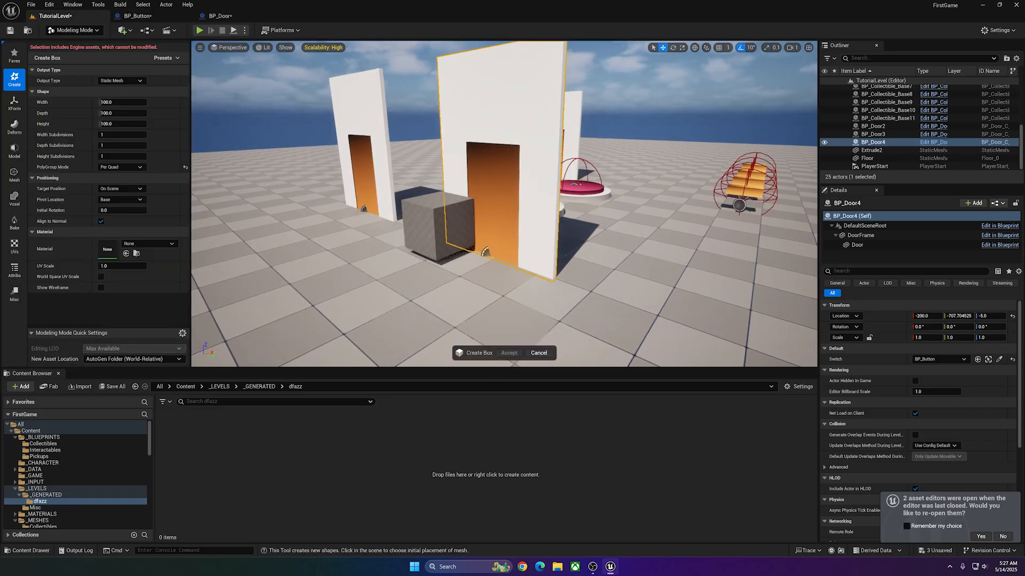
pyautogui.scroll(3, 435, 230)
pyautogui.click(514, 225)
pyautogui.moveTo(515, 224); pyautogui.dragTo(587, 229, button='right')
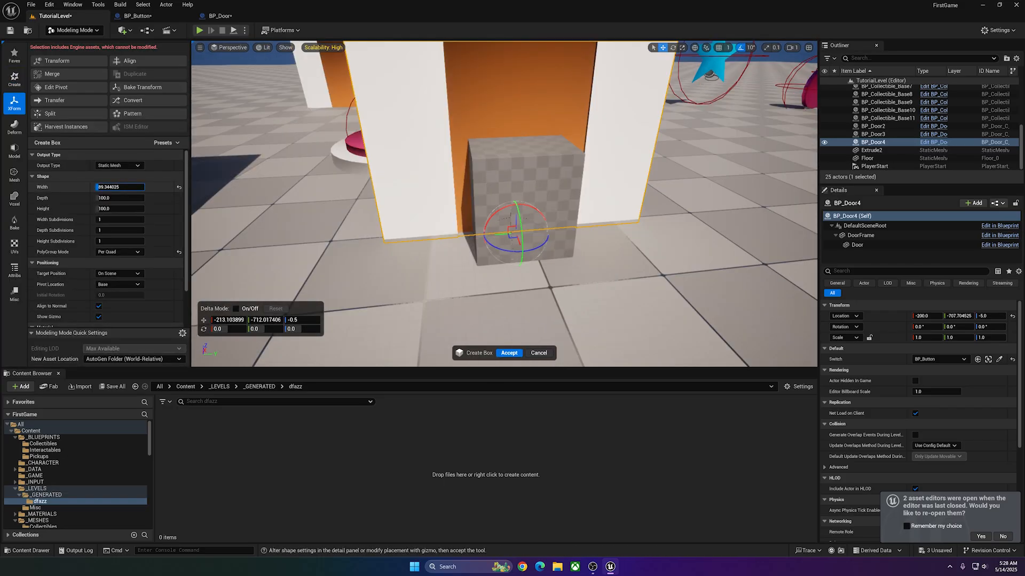
pyautogui.moveTo(118, 186); pyautogui.dragTo(144, 187)
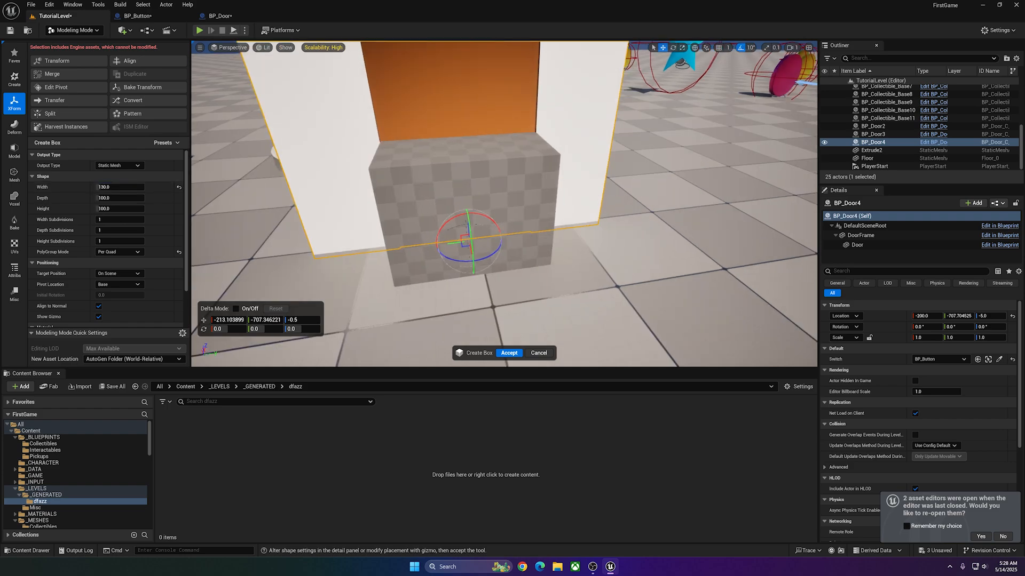
pyautogui.moveTo(507, 230); pyautogui.dragTo(443, 227, button='right')
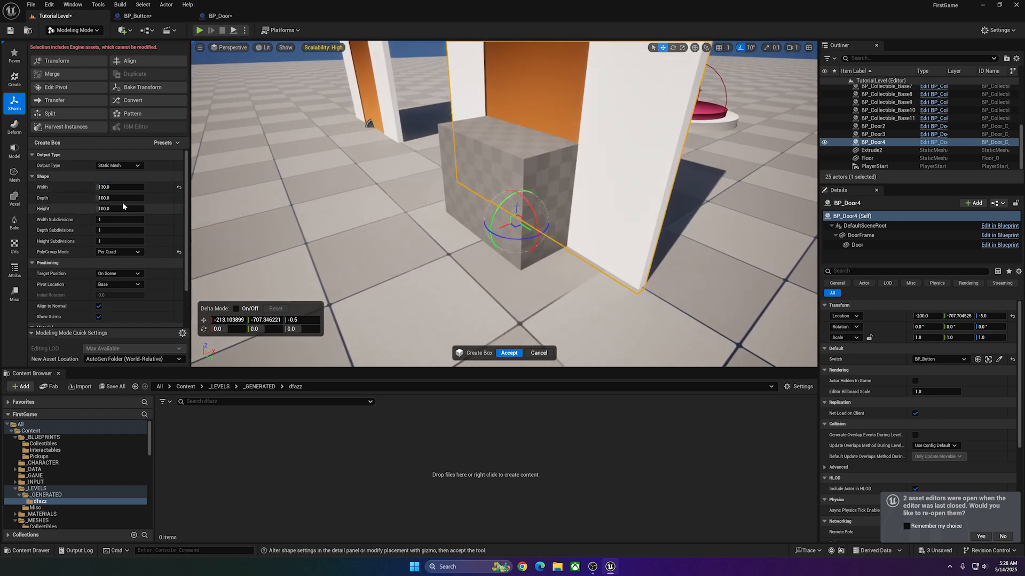
# Fit the box into BP_Door4's opening by setting its depth to 10 and its height to 225.
pyautogui.click(139, 198)
pyautogui.write('15')
pyautogui.press('Return')
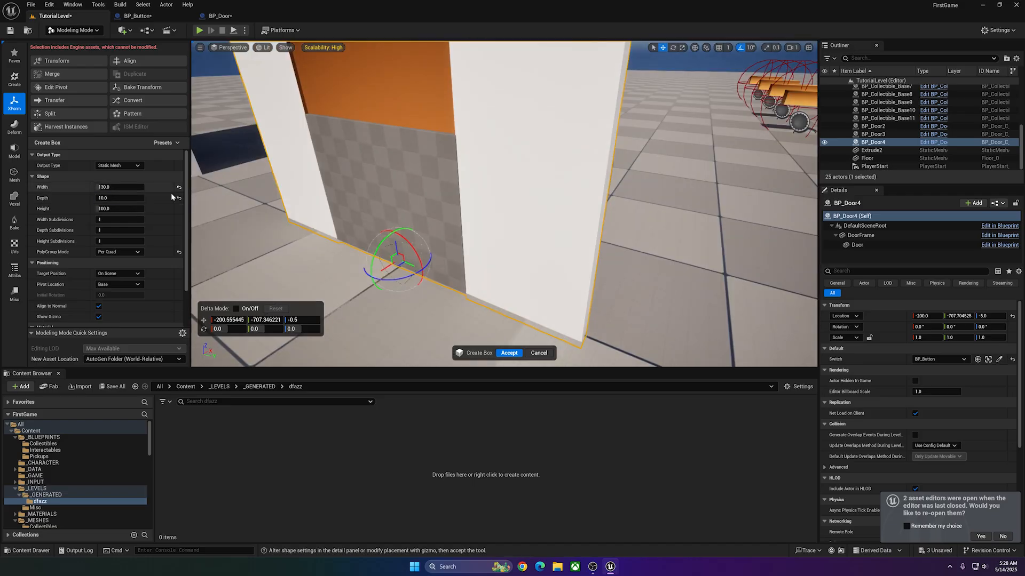
pyautogui.write('200')
pyautogui.press('Return')
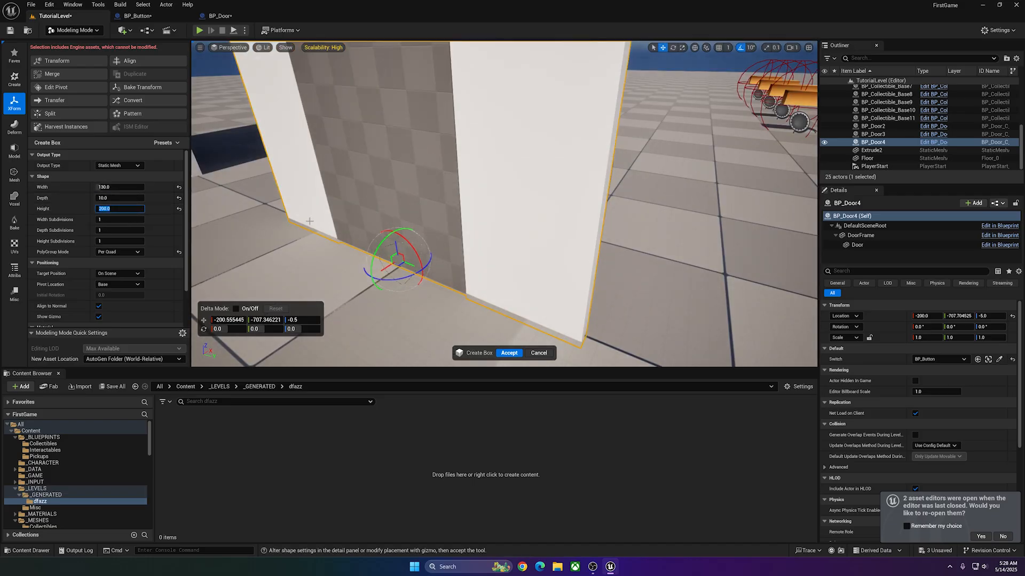
pyautogui.moveTo(310, 221); pyautogui.dragTo(315, 176, button='right')
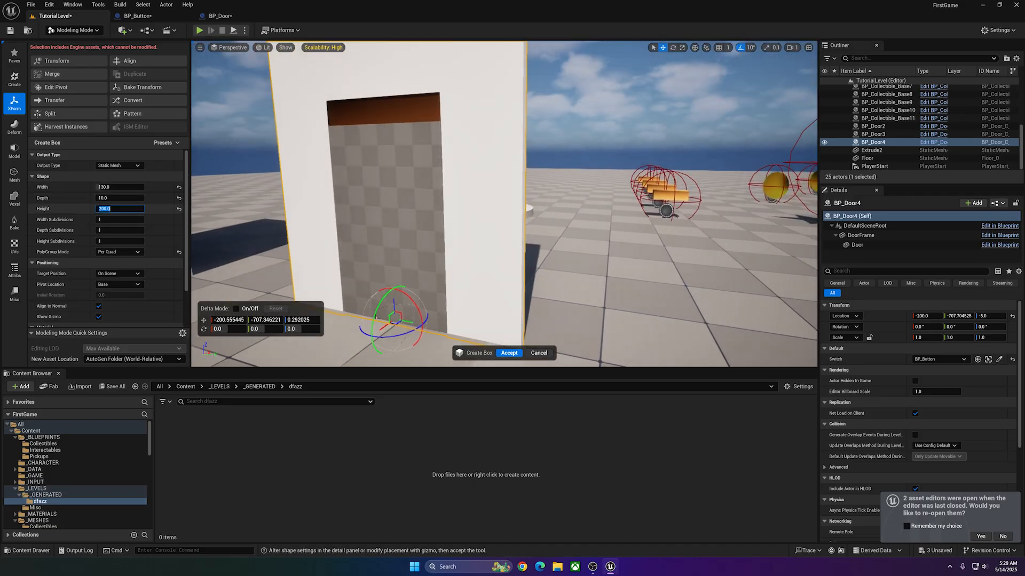
pyautogui.write('225')
pyautogui.press('Return')
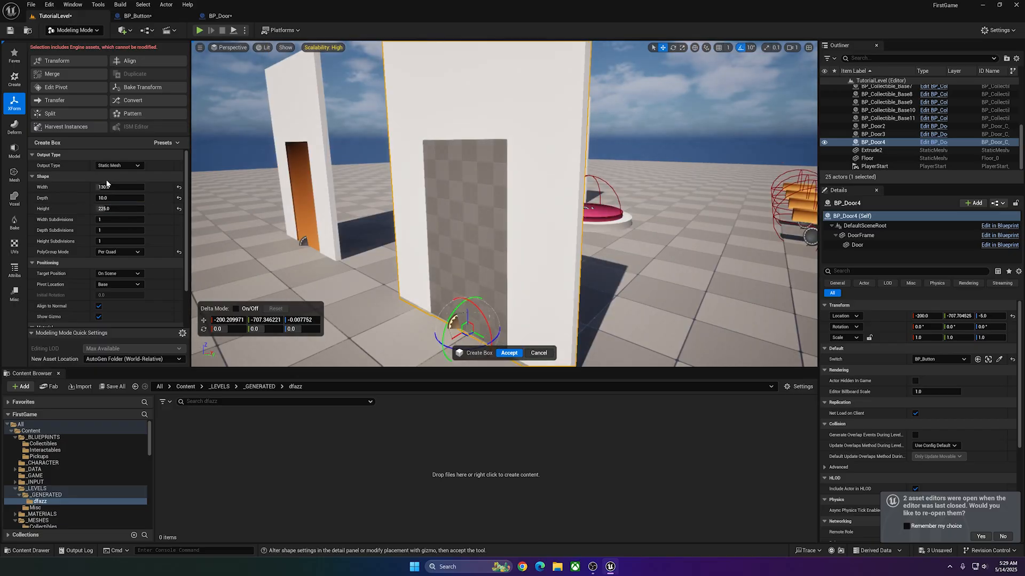
pyautogui.press('Return')
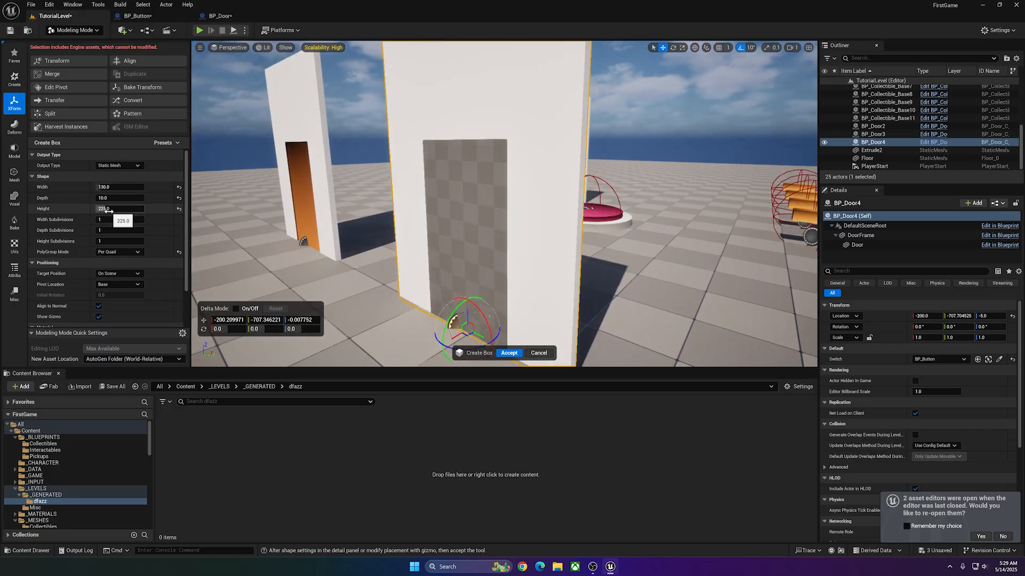
# Create the box and place its pivot on the Right side of its bounds.
pyautogui.moveTo(384, 240); pyautogui.dragTo(459, 246, button='right')
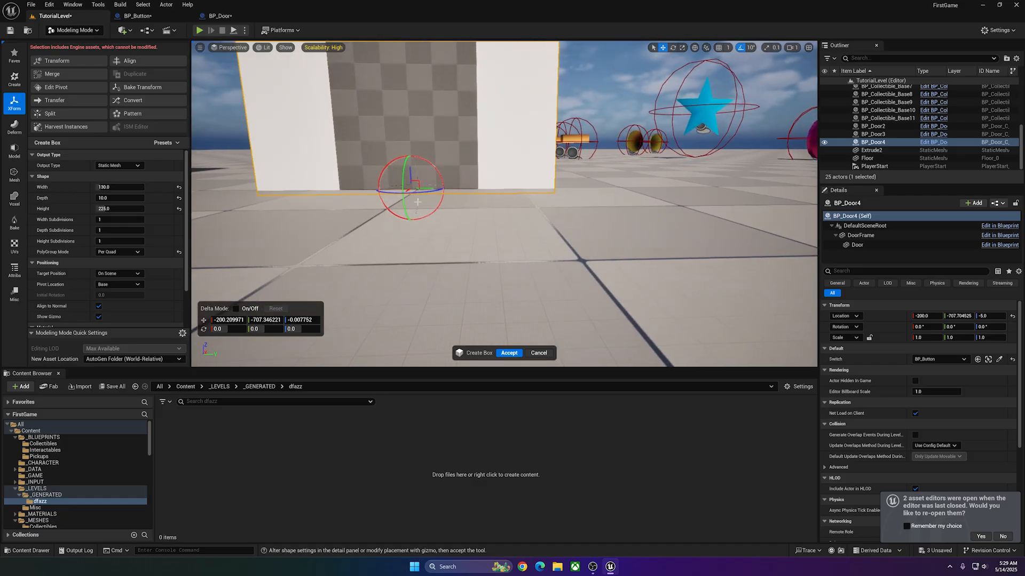
pyautogui.click(52, 87)
pyautogui.click(159, 156)
pyautogui.scroll(3, 425, 219)
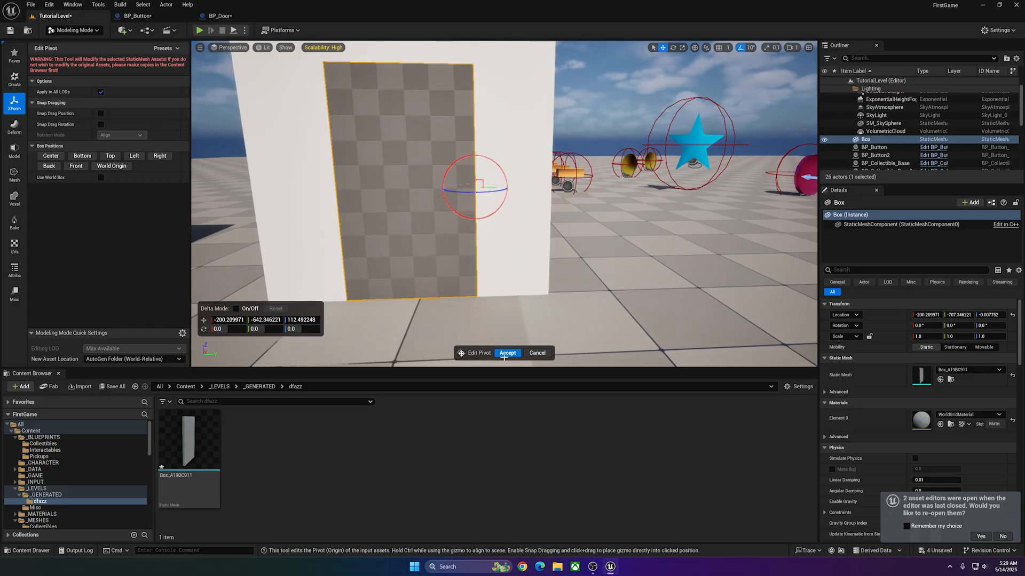
pyautogui.click(134, 156)
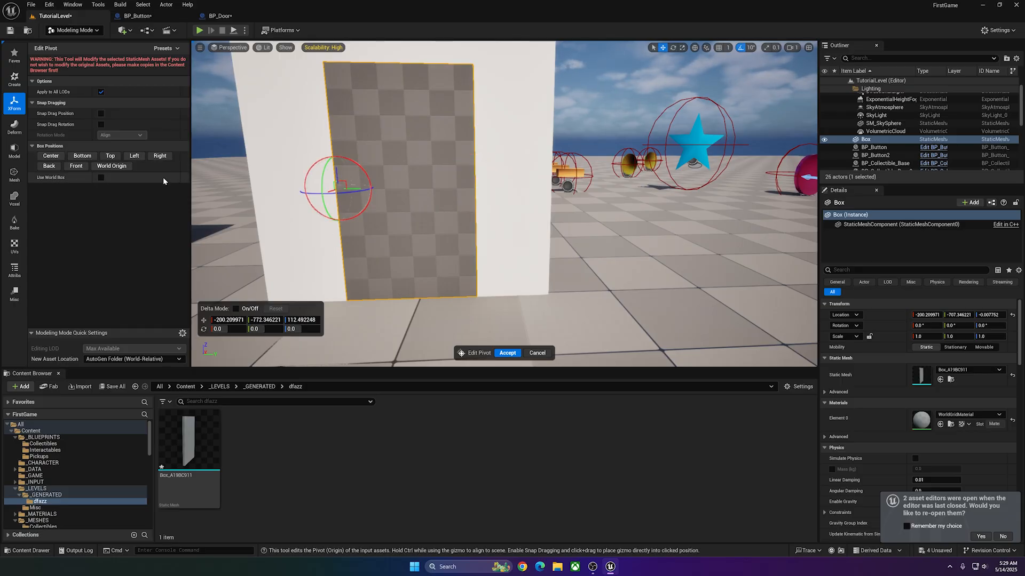
pyautogui.click(158, 156)
pyautogui.click(507, 353)
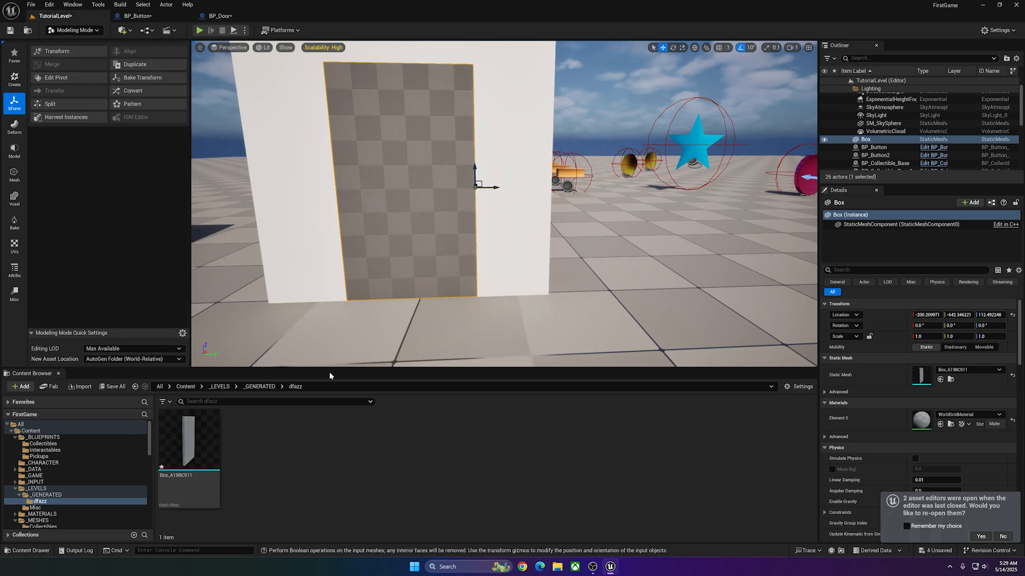
# Rename the generated box mesh asset as S_Door_RightHinge.
pyautogui.write('S_')
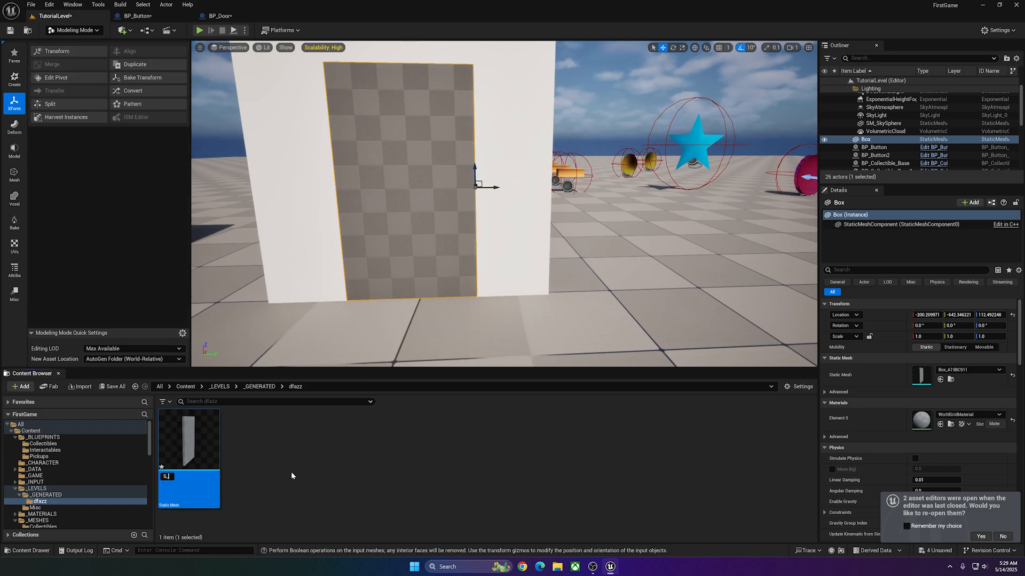
pyautogui.write('Door')
pyautogui.press('Return')
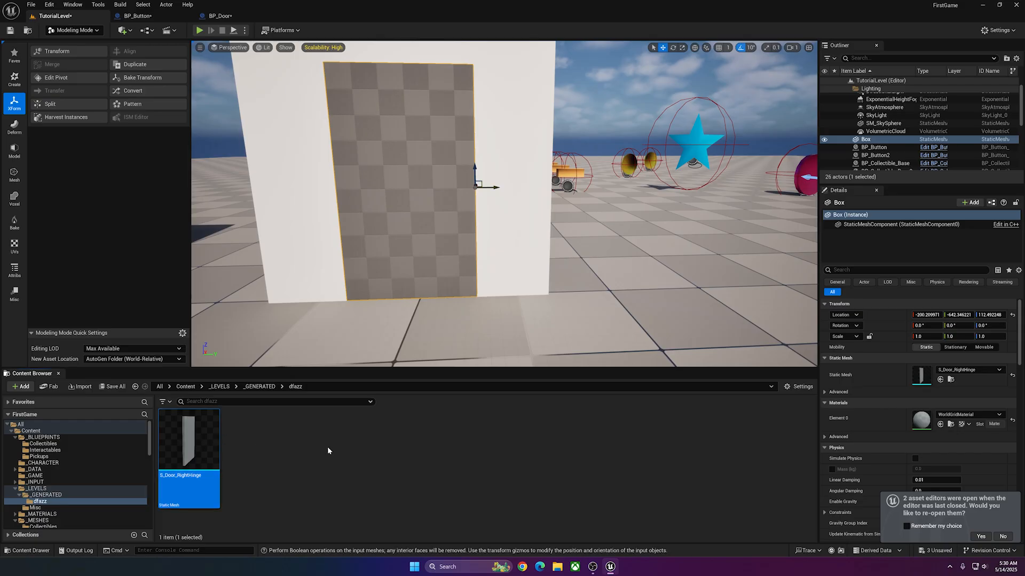
# Delete the Box actor from BP_Door4's opening in the level and select the door behind it.
pyautogui.press('s')
pyautogui.moveTo(481, 263); pyautogui.dragTo(454, 269, button='right')
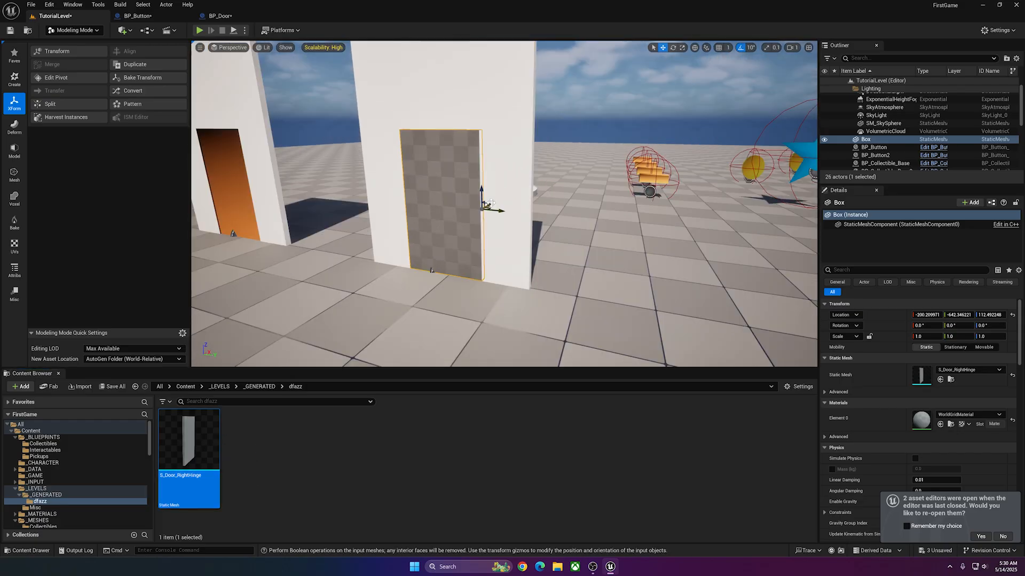
pyautogui.moveTo(490, 203); pyautogui.dragTo(458, 231)
pyautogui.press('Delete')
pyautogui.click(386, 272)
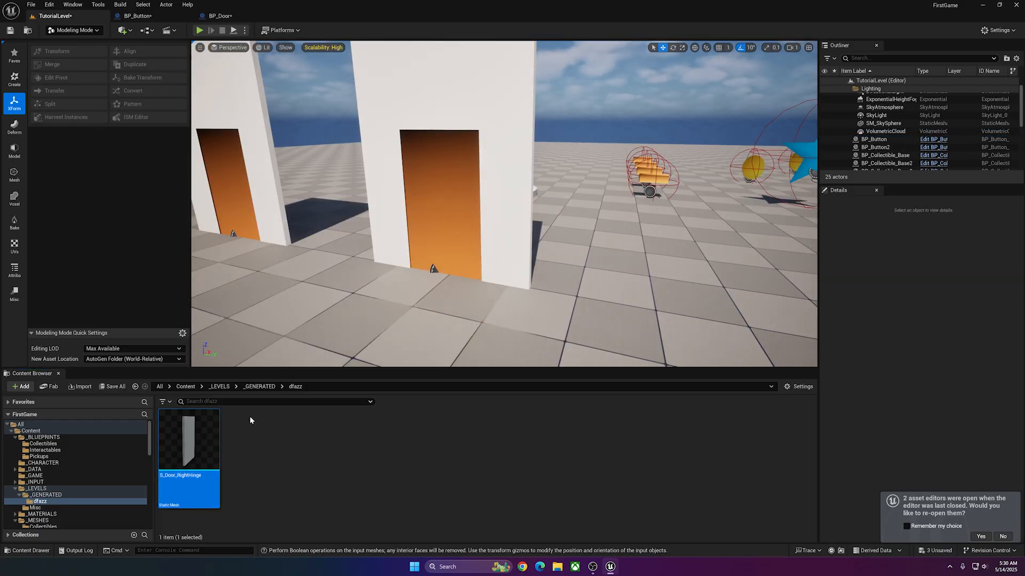
# Open BP_Door and change the Door component's static mesh to S_Door_RightHinge.
pyautogui.click(67, 449)
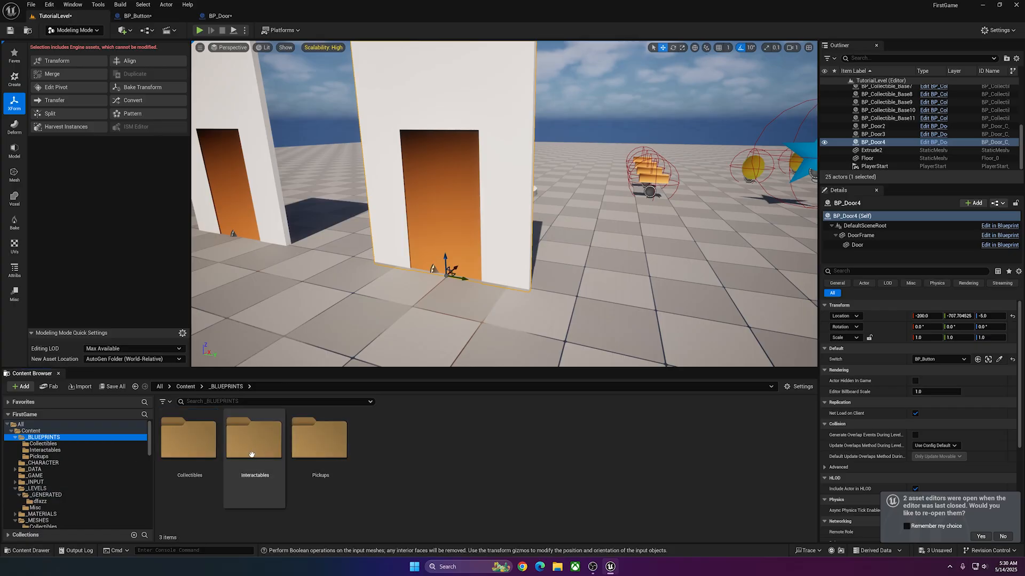
pyautogui.doubleClick(255, 439)
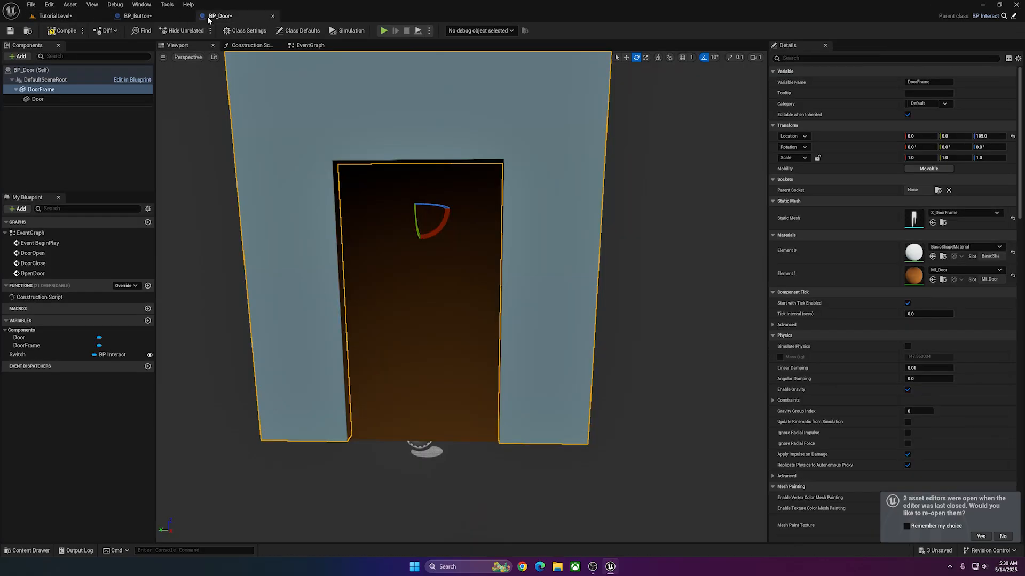
pyautogui.moveTo(480, 188); pyautogui.dragTo(400, 184, button='right')
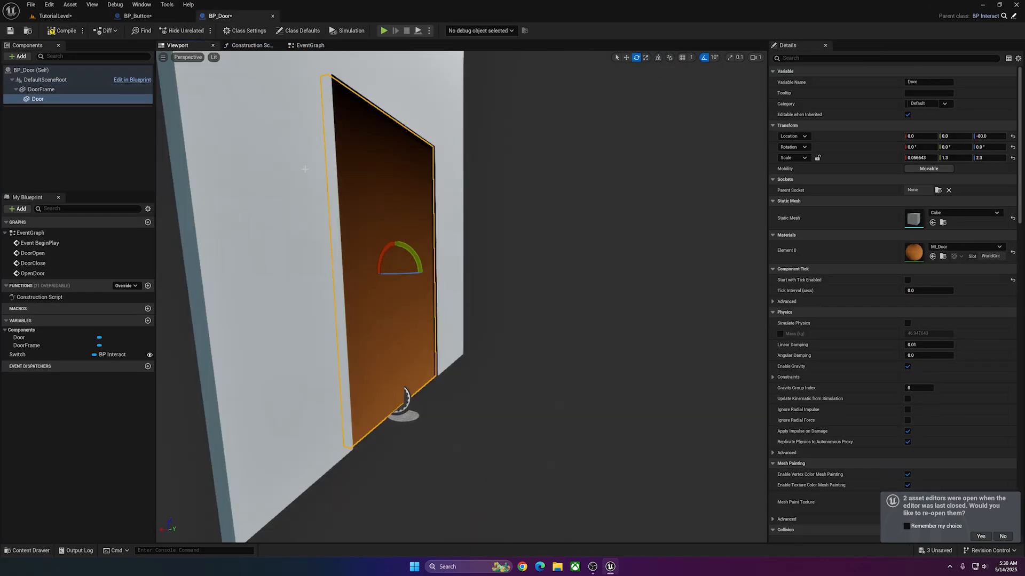
pyautogui.click(964, 213)
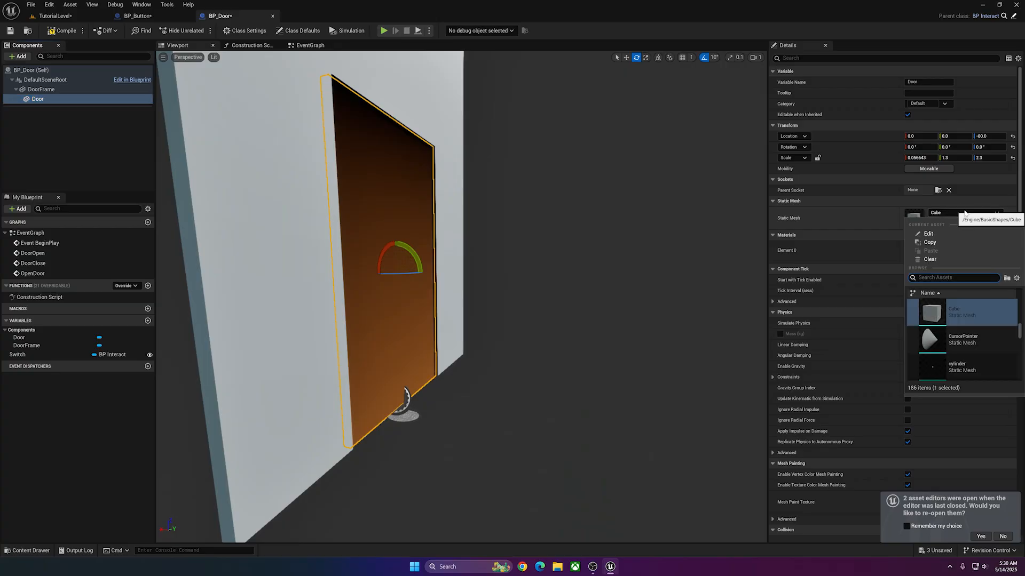
pyautogui.write('s door')
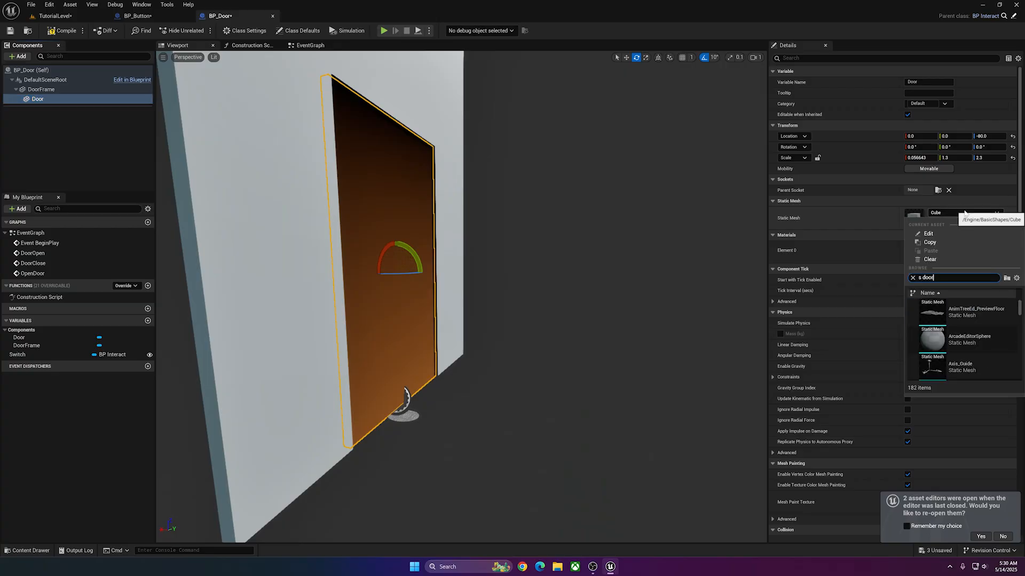
pyautogui.click(964, 310)
# Set the Door component's scale to 1.0 on all three axes.
pyautogui.click(925, 159)
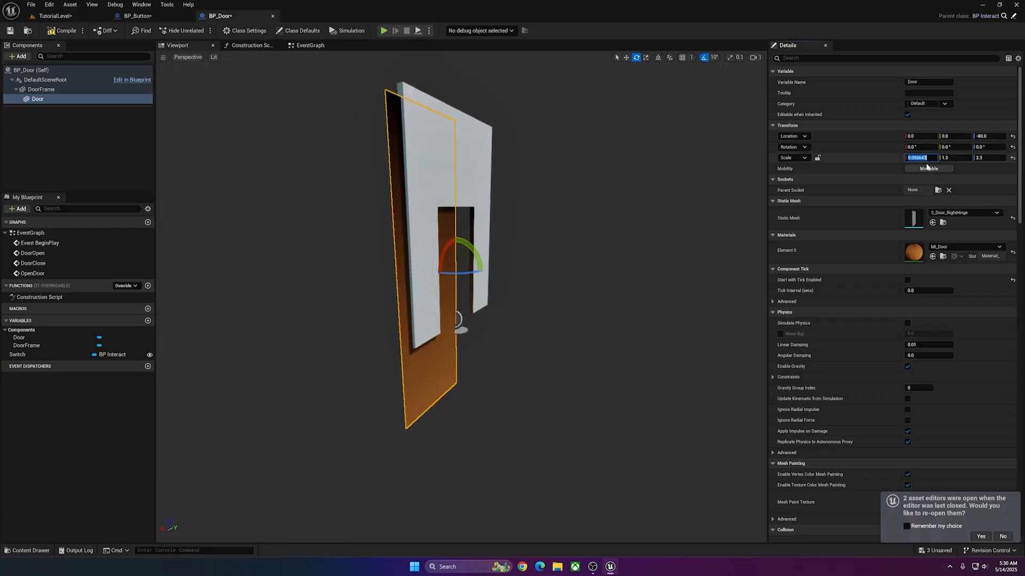
pyautogui.write('1')
pyautogui.press('Tab')
pyautogui.write('1')
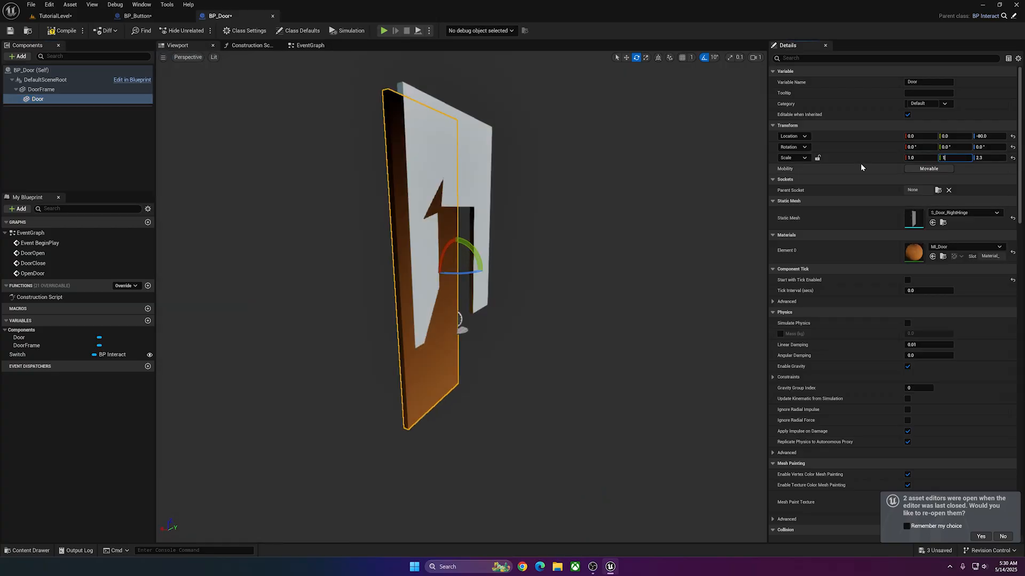
pyautogui.press('Tab')
pyautogui.write('1')
pyautogui.press('Tab')
# Fit the Door into the frame opening at location Y 65, Z -80 with a Z scale of 1.02, and save the compiled Blueprint.
pyautogui.click(990, 136)
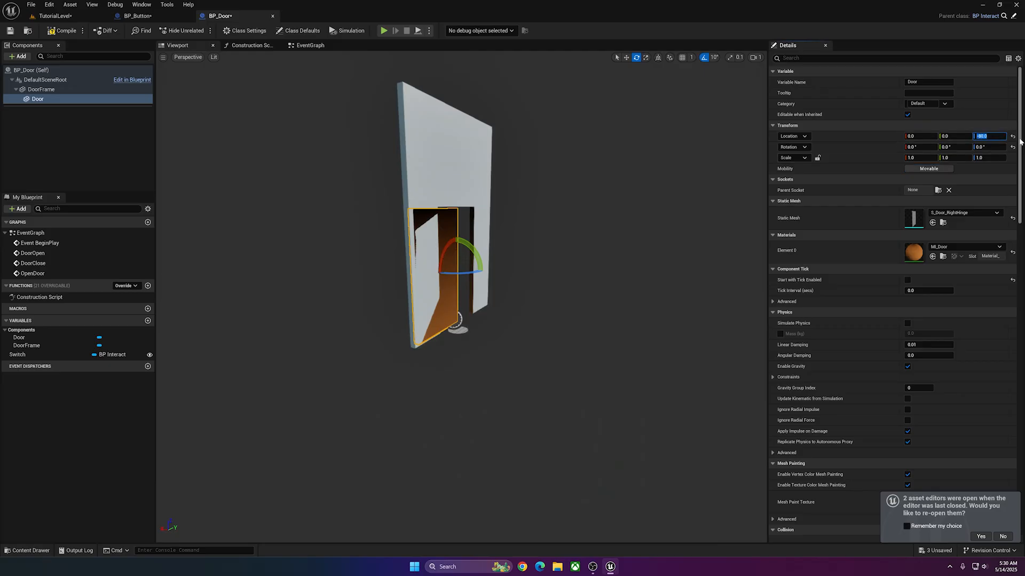
pyautogui.write('0')
pyautogui.press('Return')
pyautogui.moveTo(626, 176)
pyautogui.mouseDown(button='right')
pyautogui.moveTo(555, 184)
pyautogui.moveTo(608, 168)
pyautogui.mouseUp(button='right')
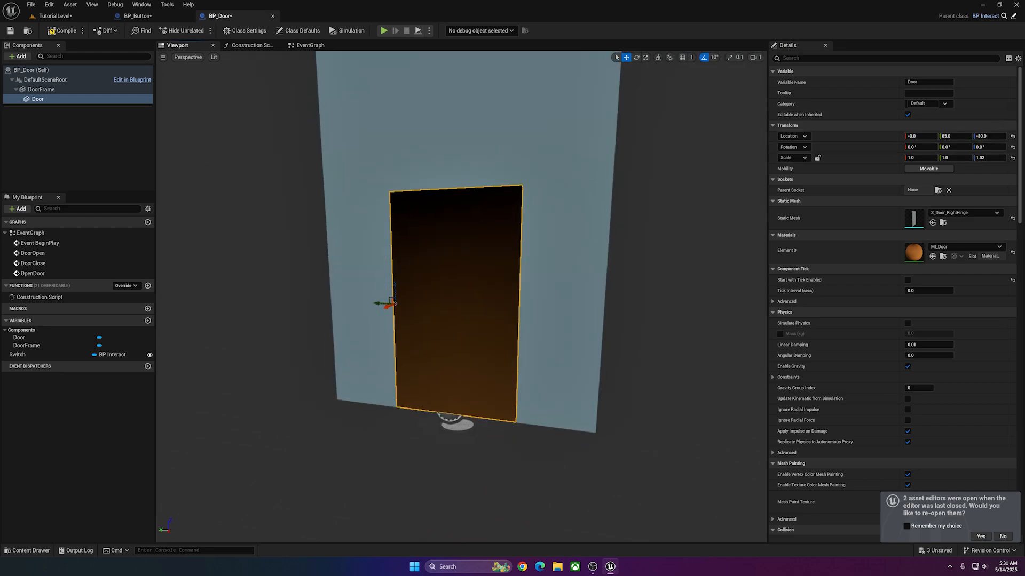
pyautogui.moveTo(462, 297)
pyautogui.mouseDown(button='right')
pyautogui.moveTo(485, 307)
pyautogui.moveTo(501, 298)
pyautogui.moveTo(463, 297)
pyautogui.moveTo(480, 302)
pyautogui.mouseUp(button='right')
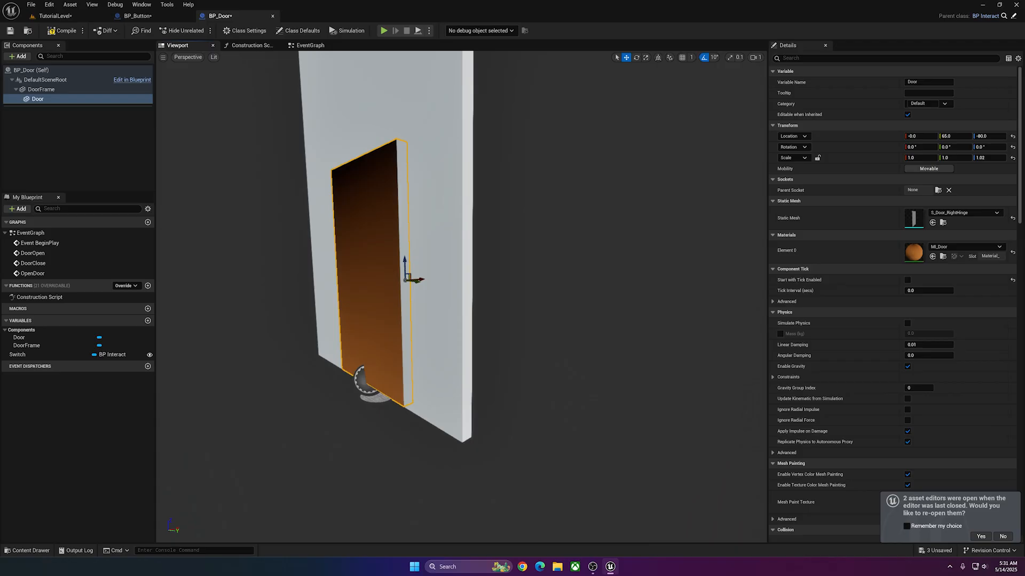
pyautogui.moveTo(480, 302); pyautogui.dragTo(331, 232, button='right')
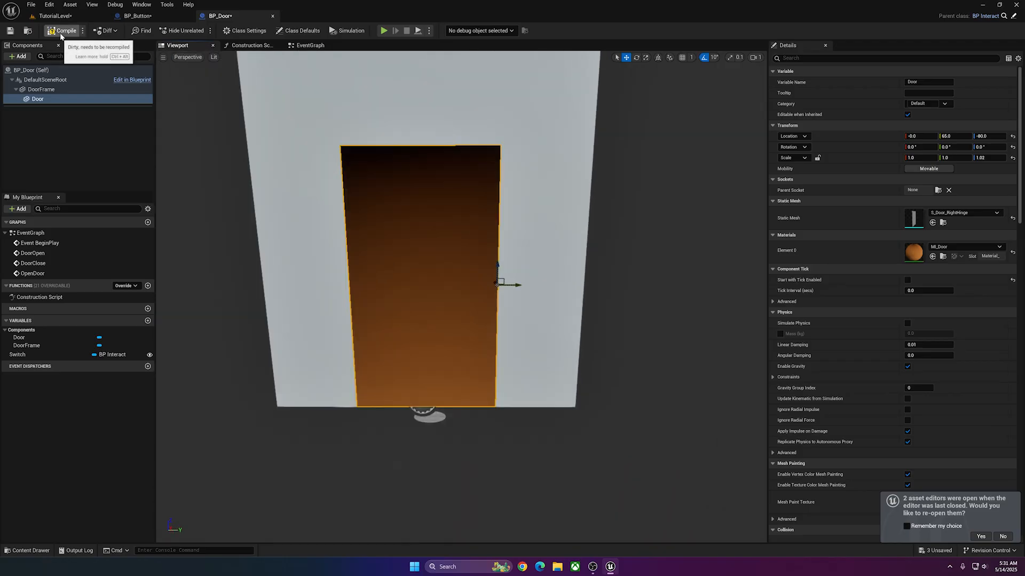
pyautogui.click(61, 32)
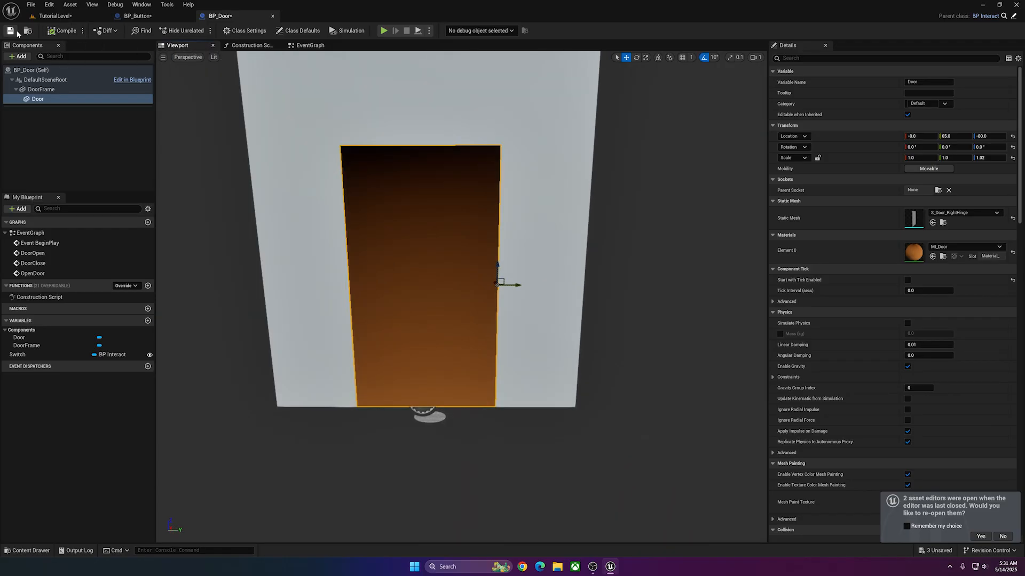
pyautogui.click(9, 31)
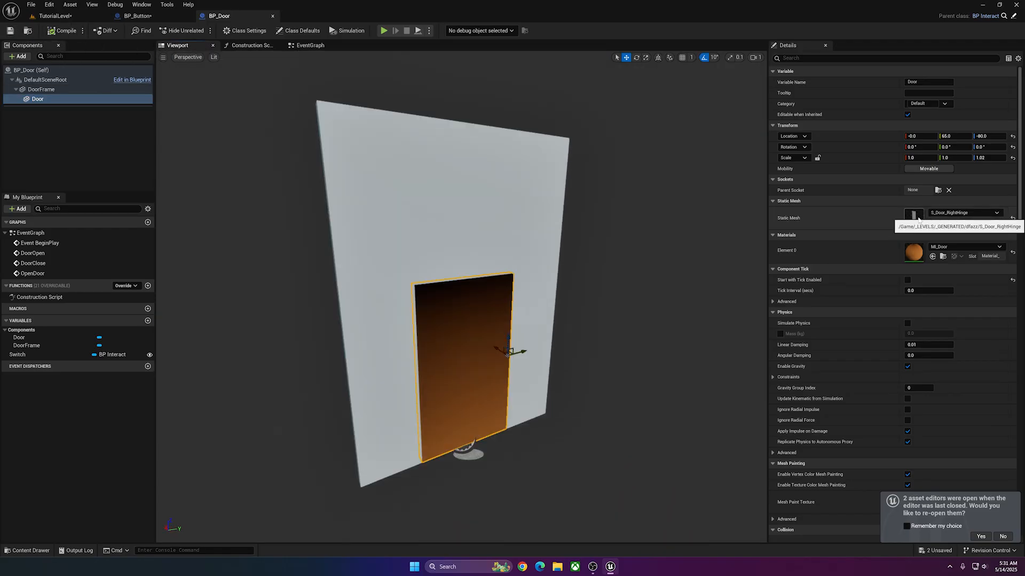
# Assign MI_Door to the material slot of the S_Door_RightHinge mesh asset and save the mesh.
pyautogui.doubleClick(914, 216)
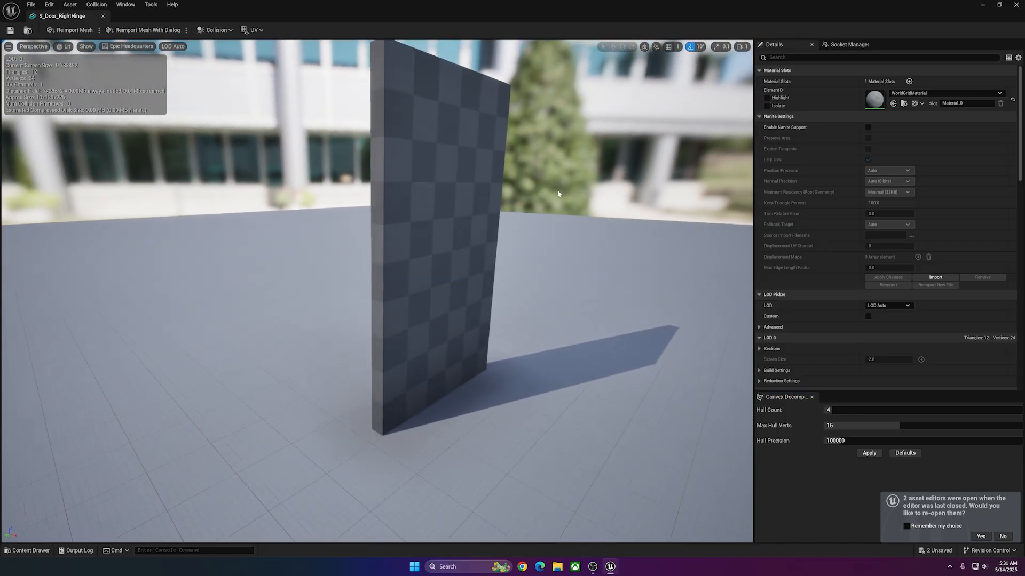
pyautogui.click(936, 92)
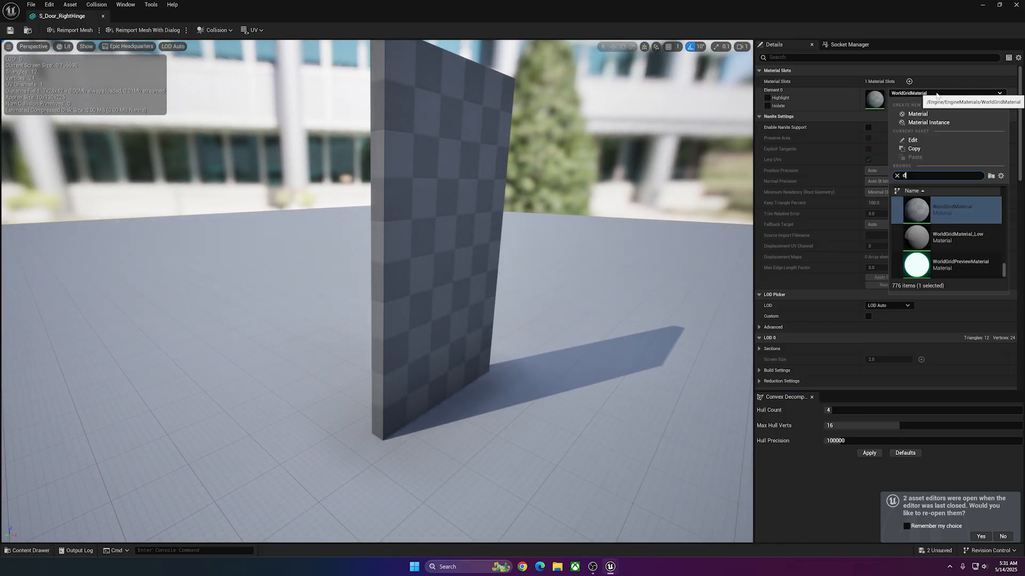
pyautogui.click(940, 209)
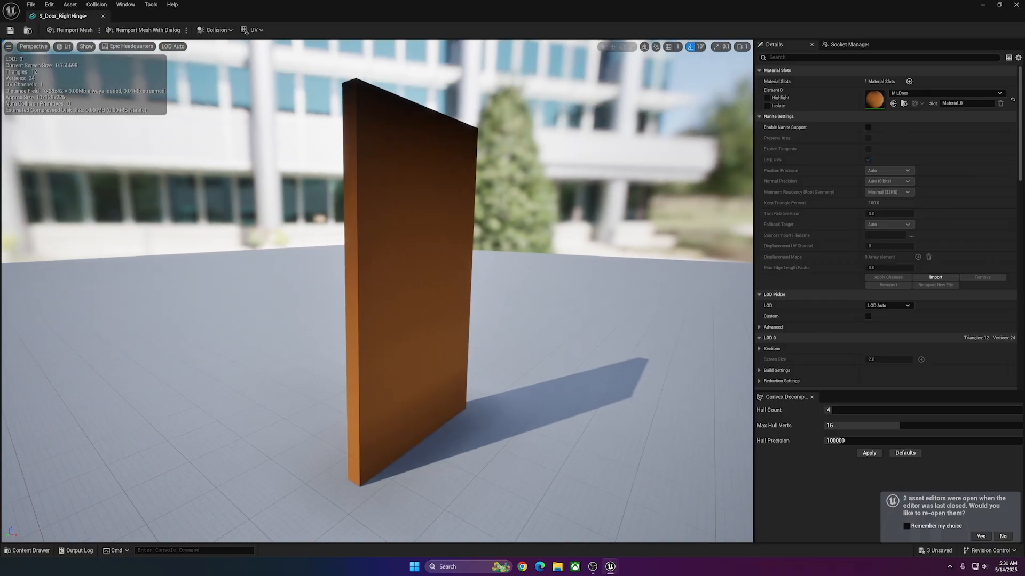
pyautogui.click(11, 31)
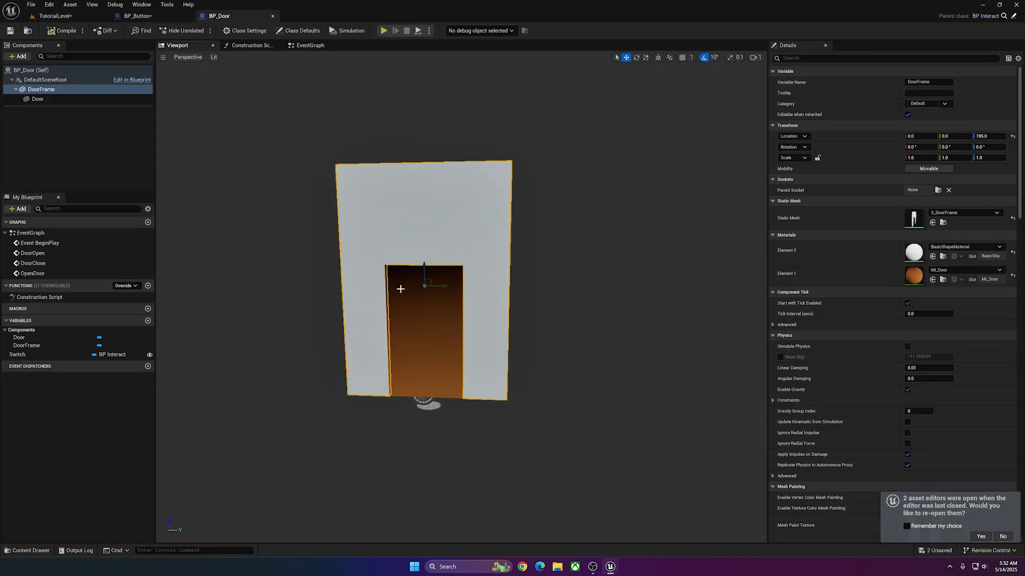
pyautogui.click(434, 281)
pyautogui.press('w')
pyautogui.moveTo(480, 326); pyautogui.dragTo(475, 336, button='right')
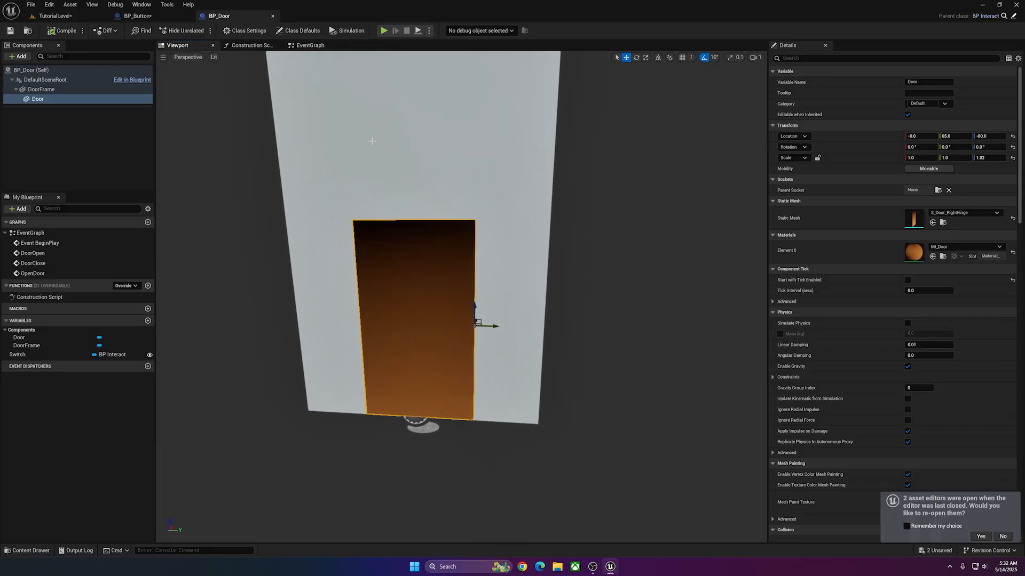
# Add a custom event named OpenDoor in BP_Door's EventGraph, below the print string nodes.
pyautogui.click(307, 45)
pyautogui.rightClick(363, 288)
pyautogui.write('custom event')
pyautogui.press('Return')
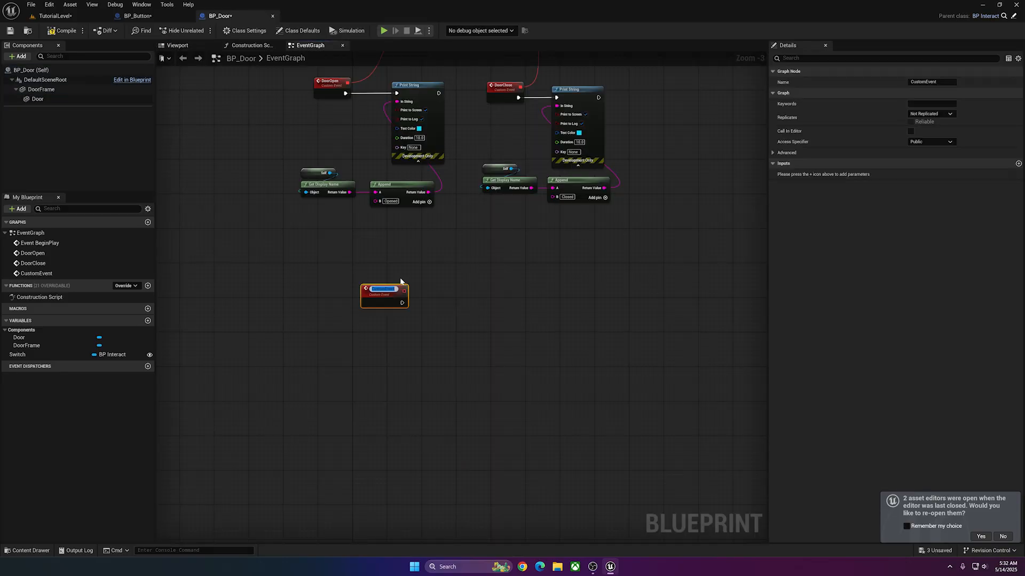
pyautogui.write('OpenDoor')
pyautogui.press('Return')
# Add a timeline named SwingOpen and connect the OpenDoor event to its Play input.
pyautogui.rightClick(399, 293)
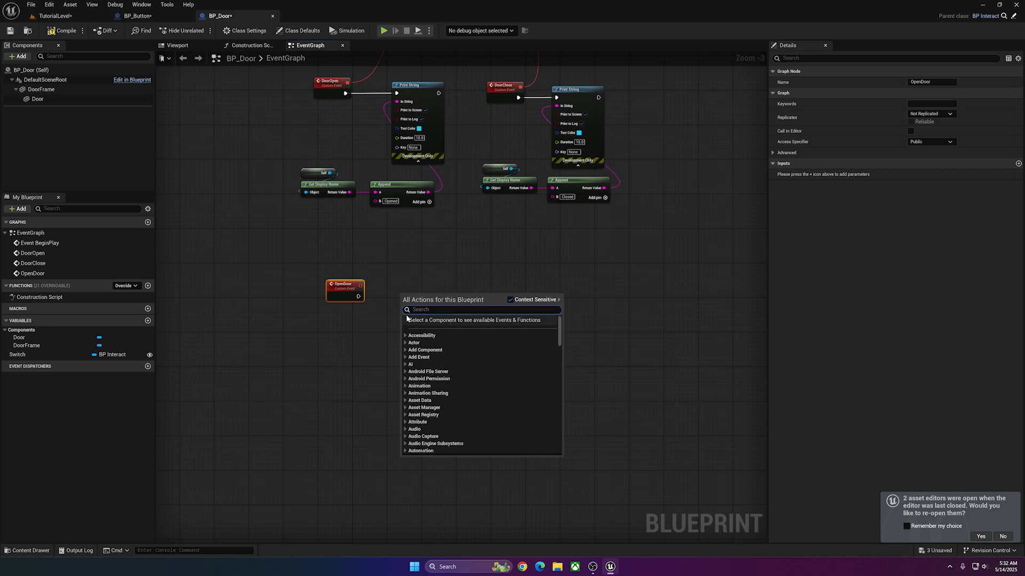
pyautogui.write('timeline')
pyautogui.press('Return')
pyautogui.moveTo(358, 296); pyautogui.dragTo(401, 296)
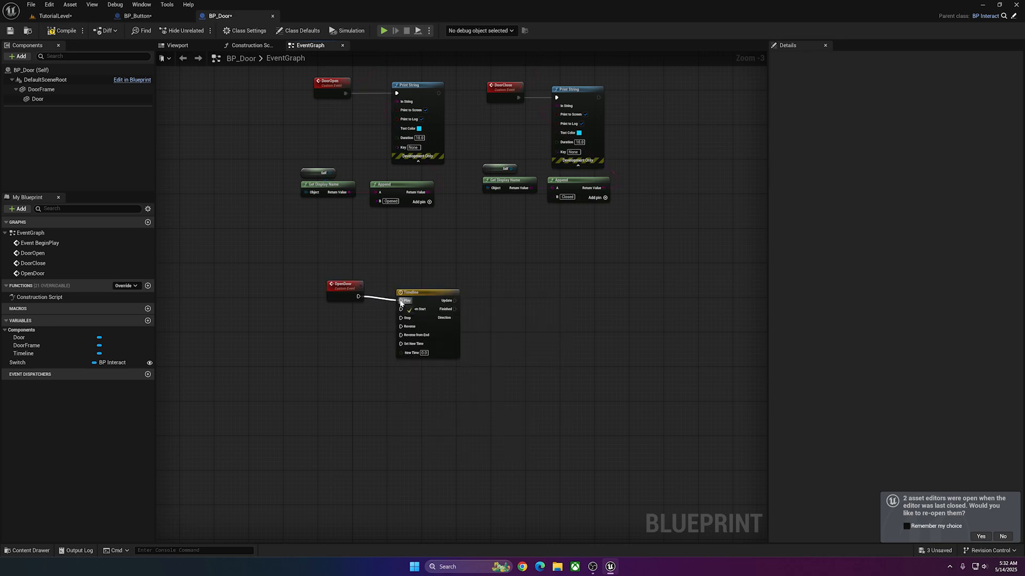
pyautogui.scroll(3, 444, 275)
pyautogui.press('F2')
pyautogui.write('SwingOp')
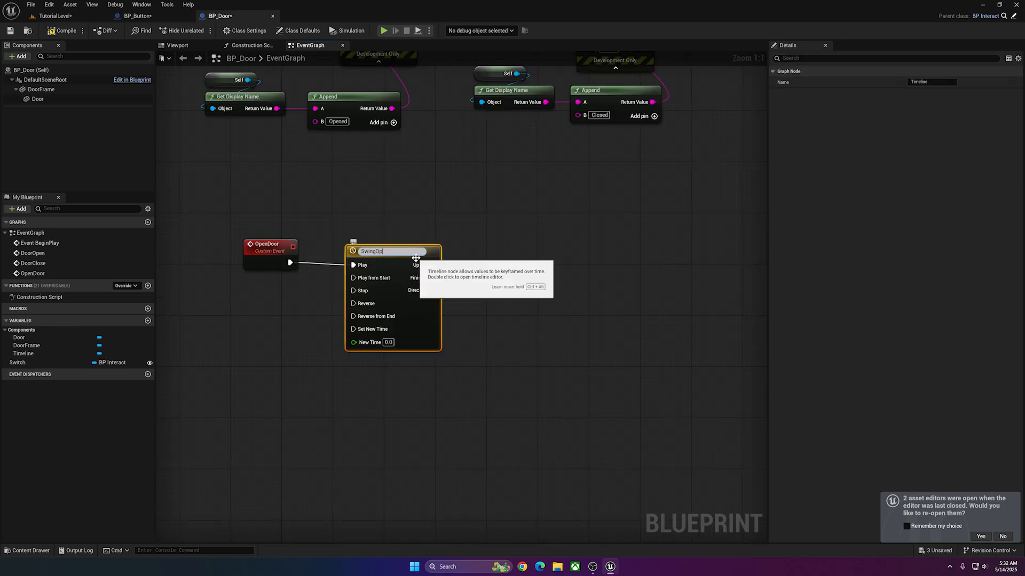
pyautogui.write('en')
pyautogui.press('Return')
# Add a custom event named CloseDoor beneath OpenDoor and connect it to the SwingOpen timeline's Reverse input.
pyautogui.click(271, 251)
pyautogui.moveTo(241, 319); pyautogui.dragTo(243, 258, button='right')
pyautogui.rightClick(243, 258)
pyautogui.write('cl')
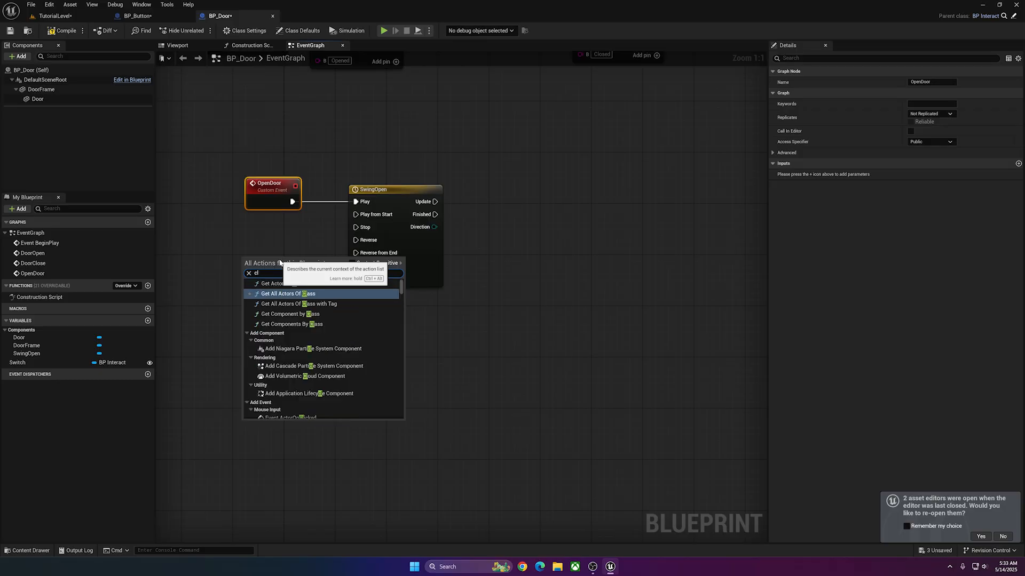
pyautogui.press('BackSpace')
pyautogui.write('ustom')
pyautogui.press('Return')
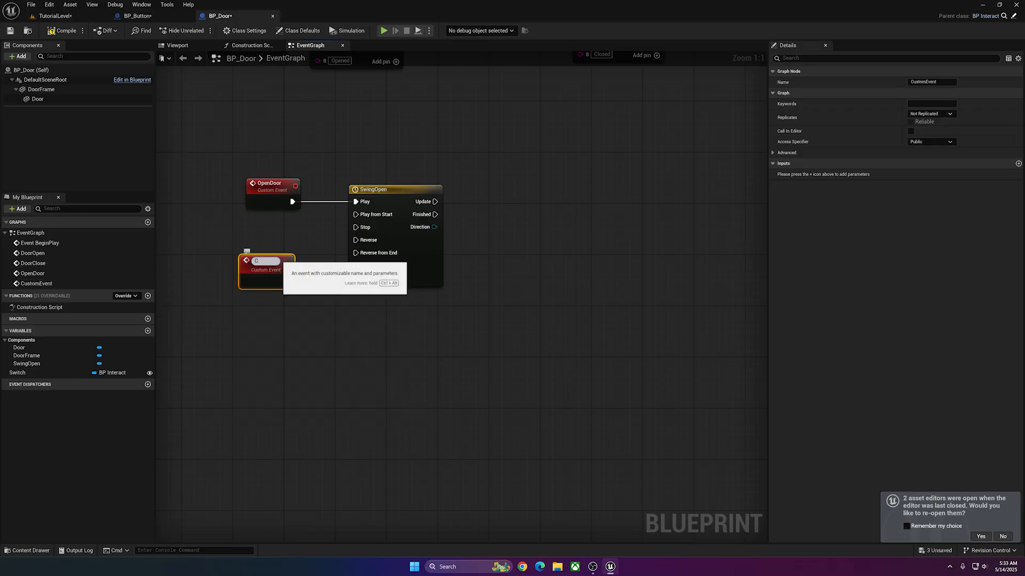
pyautogui.write('CloseDoor')
pyautogui.press('Return')
pyautogui.moveTo(286, 278); pyautogui.dragTo(364, 244)
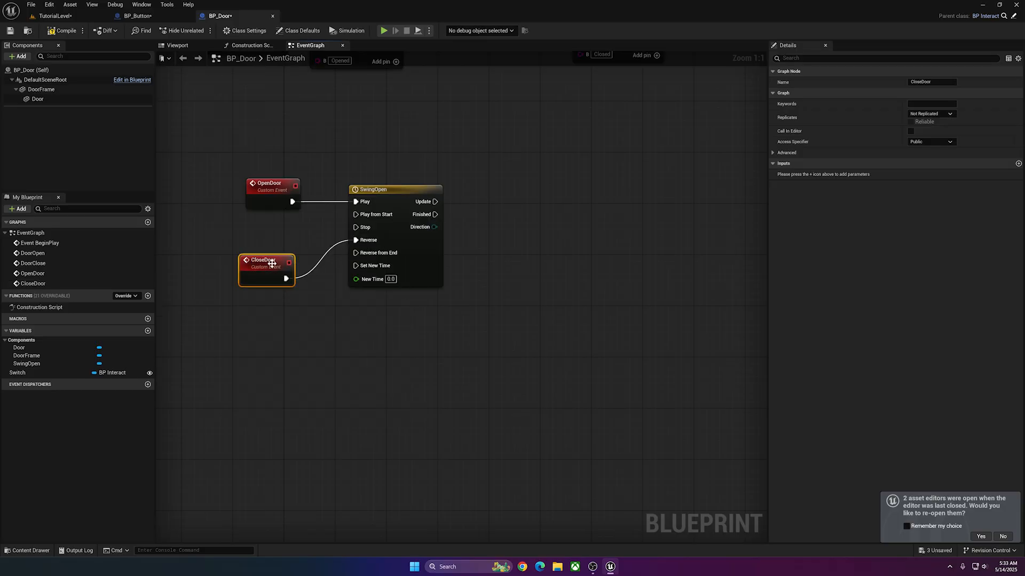
pyautogui.moveTo(270, 261); pyautogui.dragTo(278, 233)
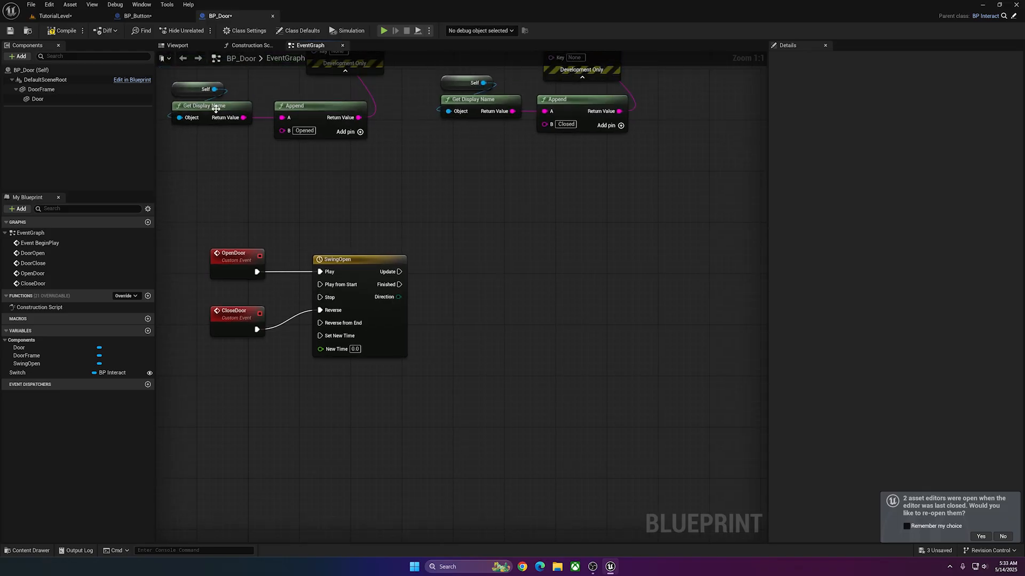
# Test the Door's swing in BP_Door's 3D view by rotating it around its hinge to about 130° and back towards closed.
pyautogui.click(178, 45)
pyautogui.click(402, 237)
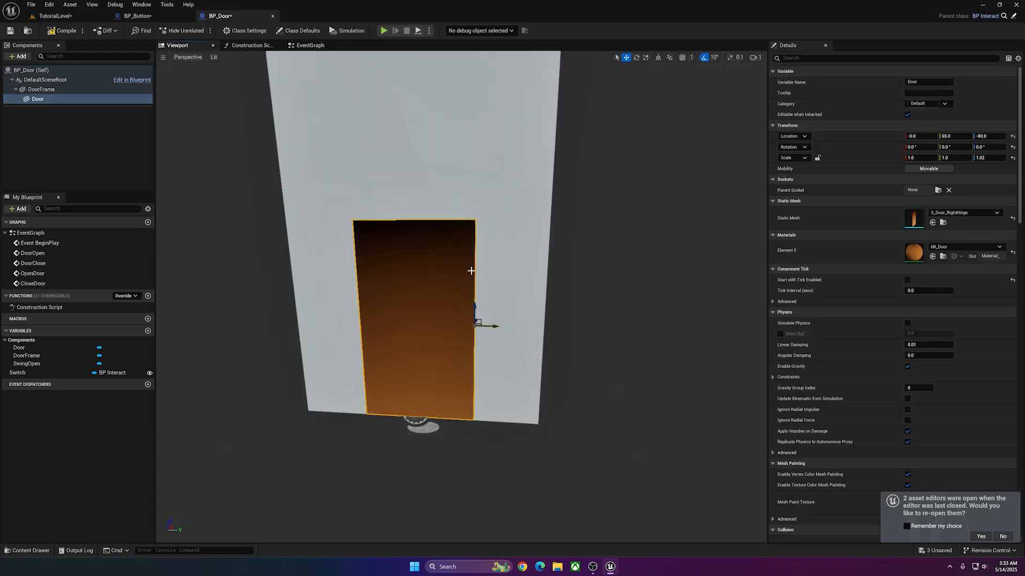
pyautogui.press('e')
pyautogui.moveTo(457, 334); pyautogui.dragTo(408, 331)
pyautogui.moveTo(453, 332); pyautogui.dragTo(499, 333, button='right')
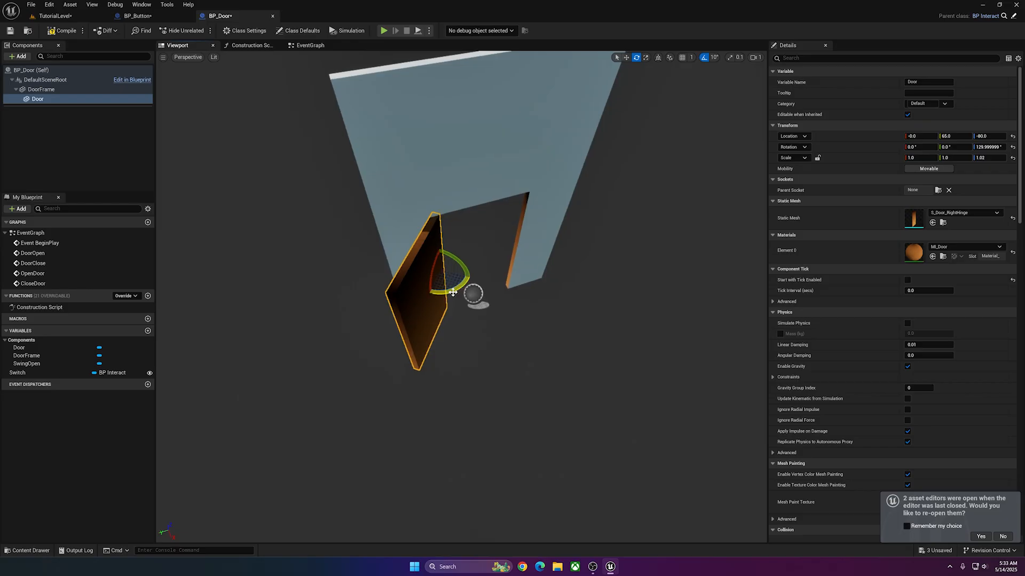
pyautogui.moveTo(447, 288); pyautogui.dragTo(456, 292)
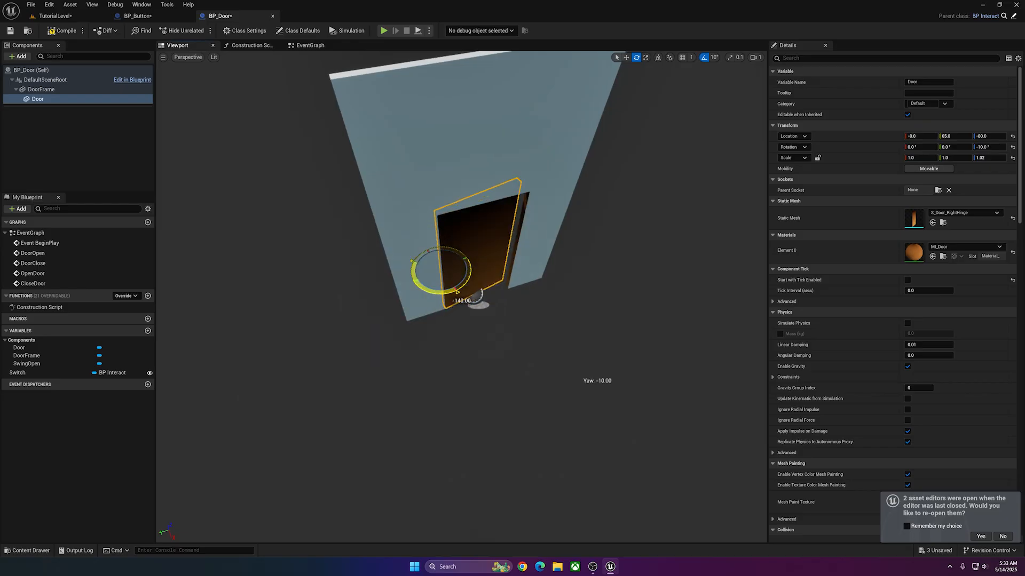
# Open the SwingOpen timeline, add a float track, and set the timeline length to 1.00.
pyautogui.click(310, 45)
pyautogui.doubleClick(441, 214)
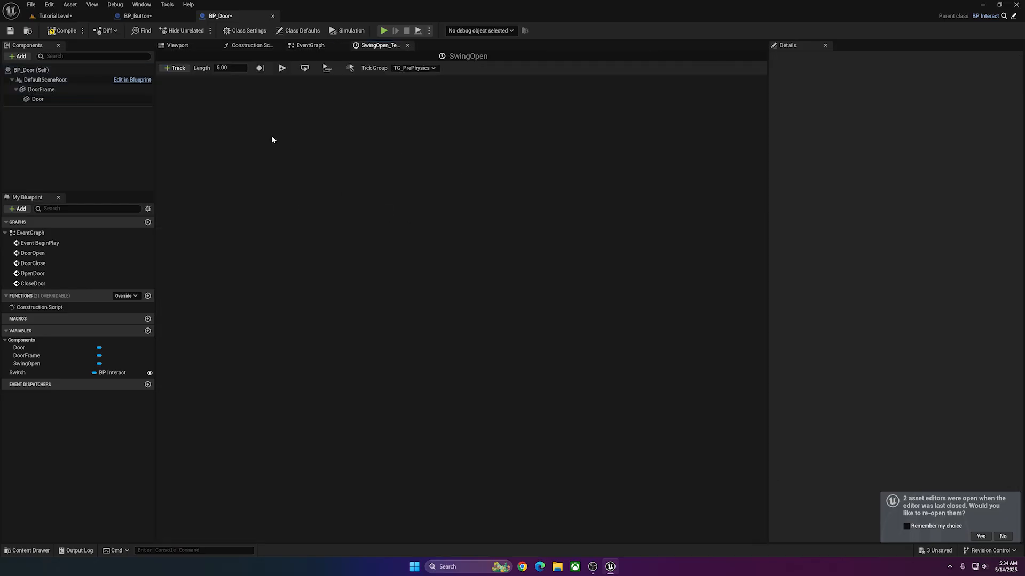
pyautogui.click(176, 67)
pyautogui.click(193, 78)
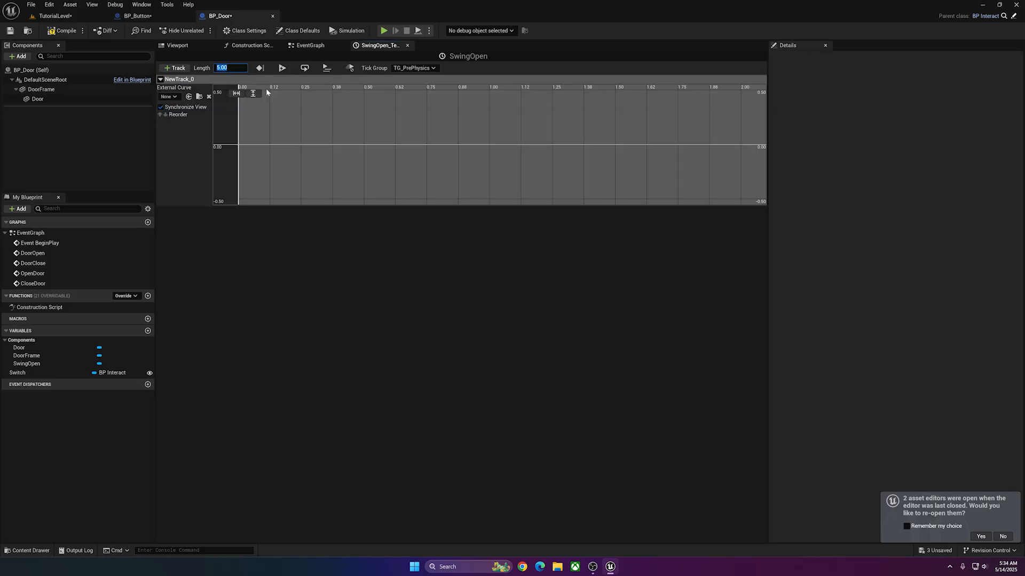
pyautogui.write('1')
pyautogui.press('Return')
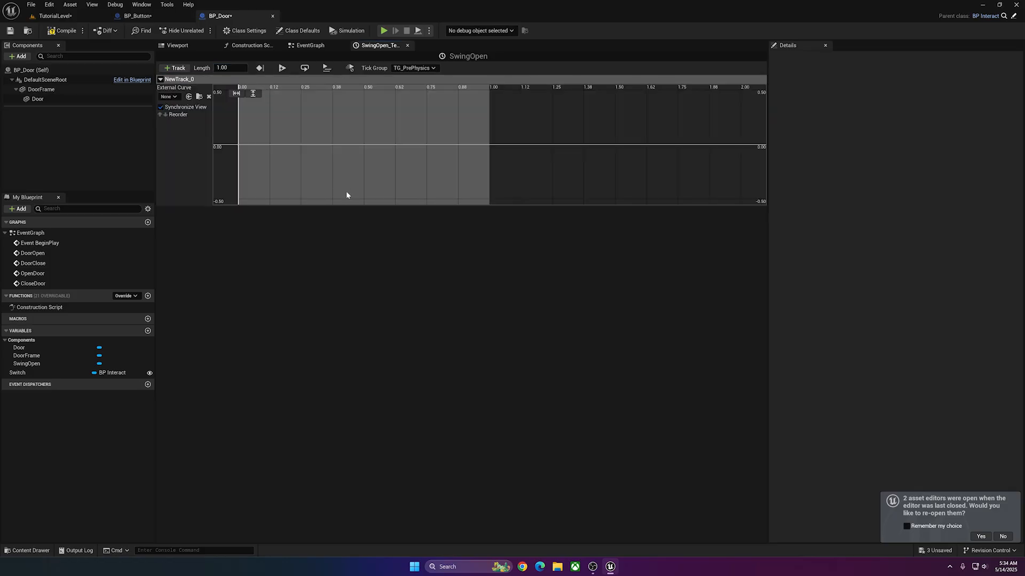
# Add curve keys at time 0 with value 0 and at time 1.0, ease the curve between them, and save BP_Door.
pyautogui.rightClick(315, 129)
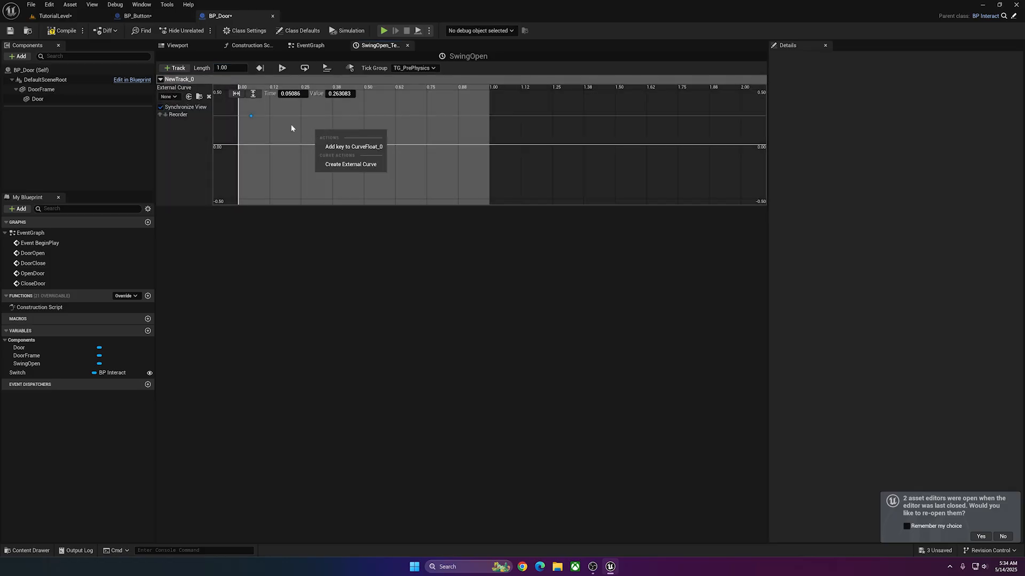
pyautogui.click(320, 140)
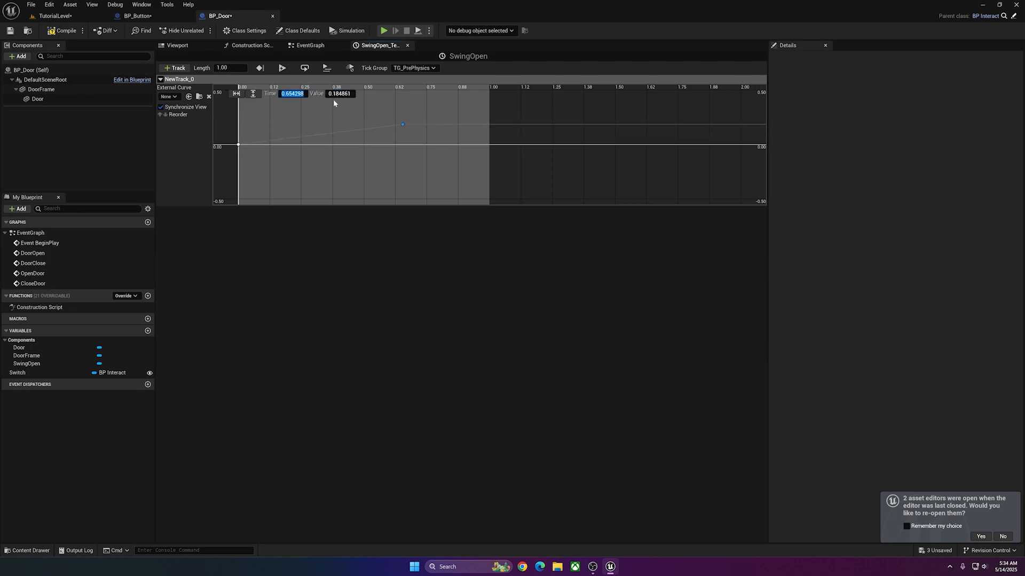
pyautogui.write('1.0')
pyautogui.press('Tab')
pyautogui.press('Return')
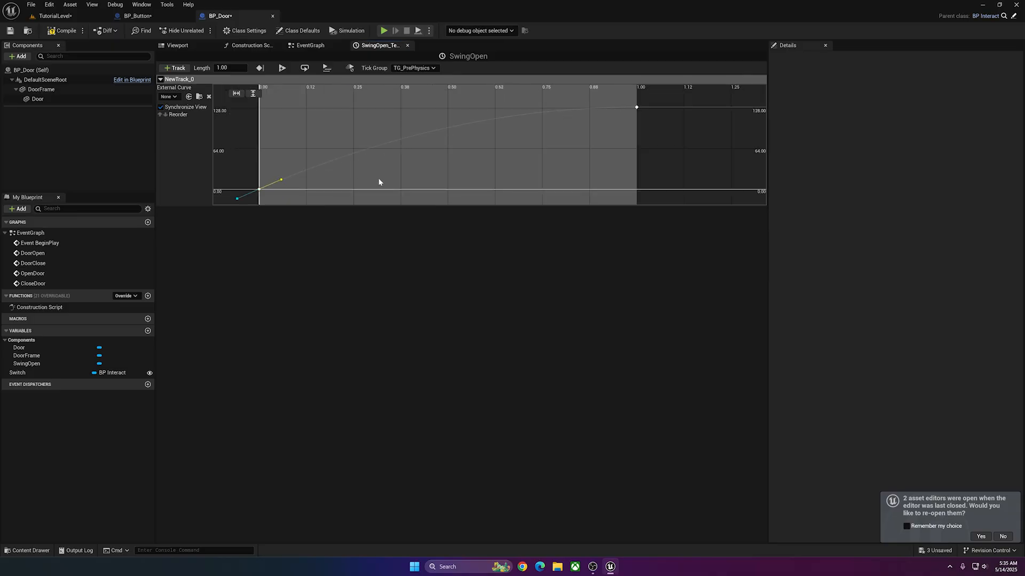
pyautogui.hotkey('ctrl', 's')
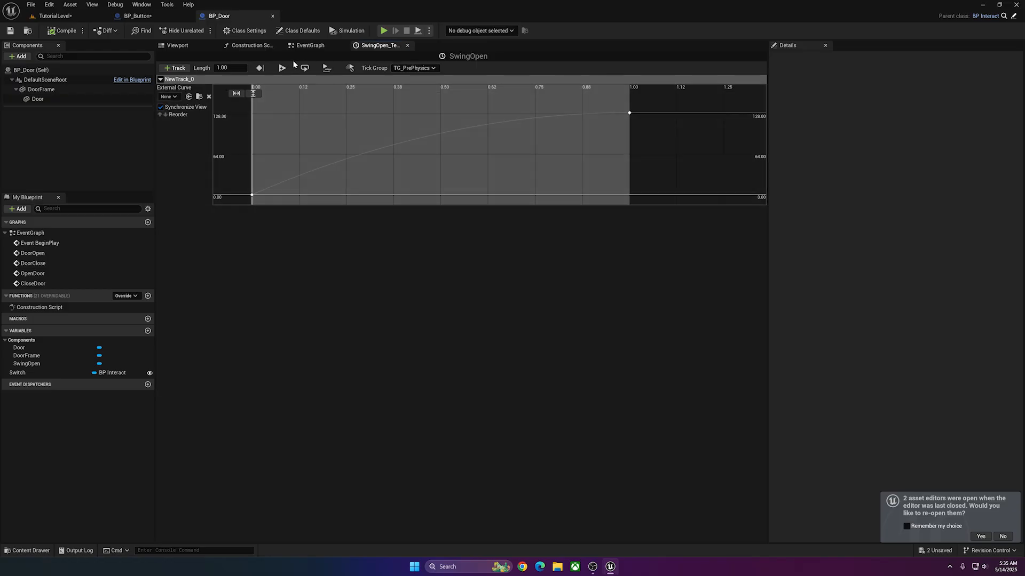
# Rename the timeline's float track as Door Movement and return to the EventGraph.
pyautogui.doubleClick(254, 81)
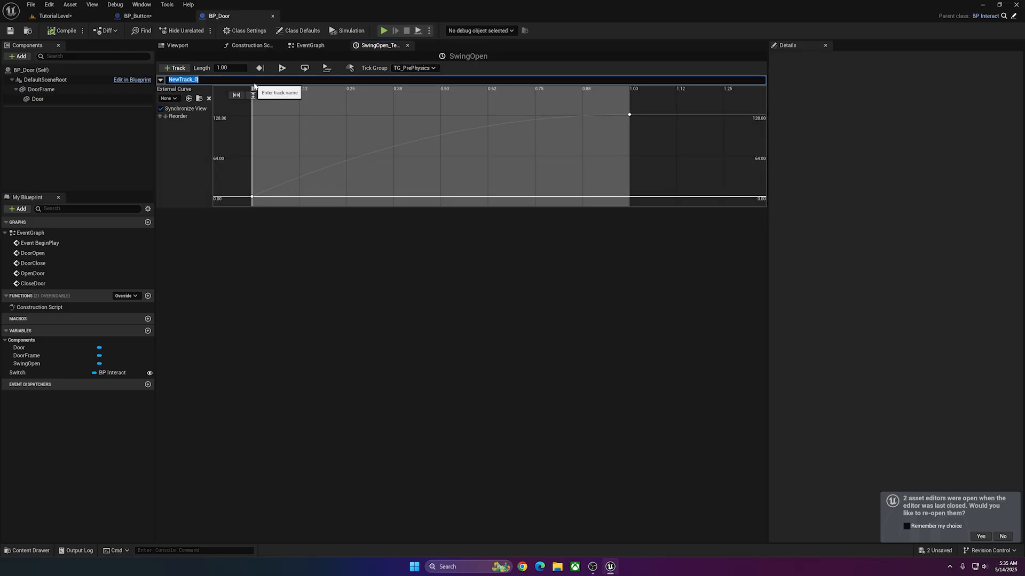
pyautogui.write('Door Movement')
pyautogui.click(316, 48)
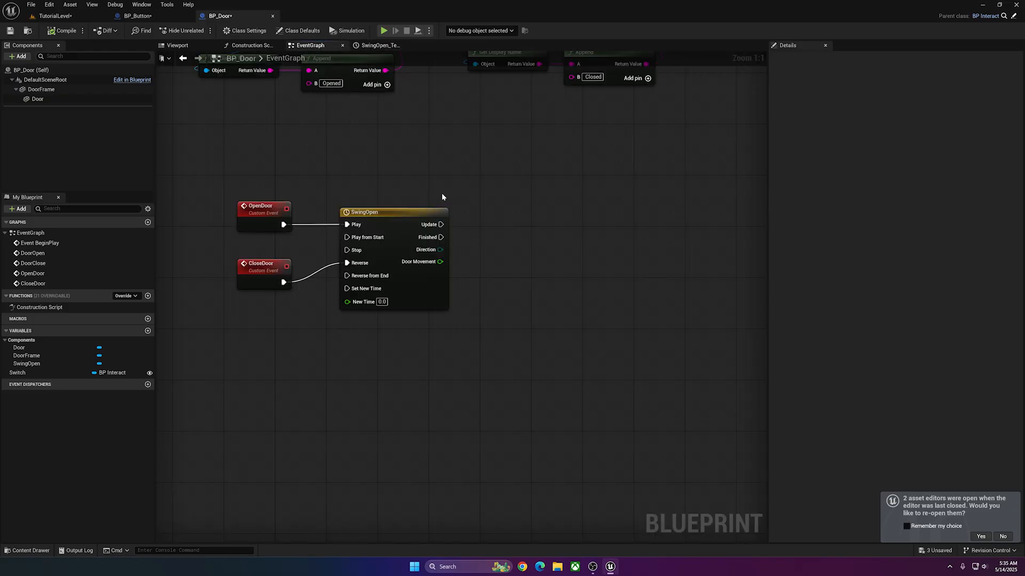
# Add a Set Relative Rotation node for Door, split its rotation, and wire Update to execution and Door Movement to New Rotation Z (Yaw).
pyautogui.moveTo(37, 99); pyautogui.dragTo(396, 168)
pyautogui.write('set relative rot')
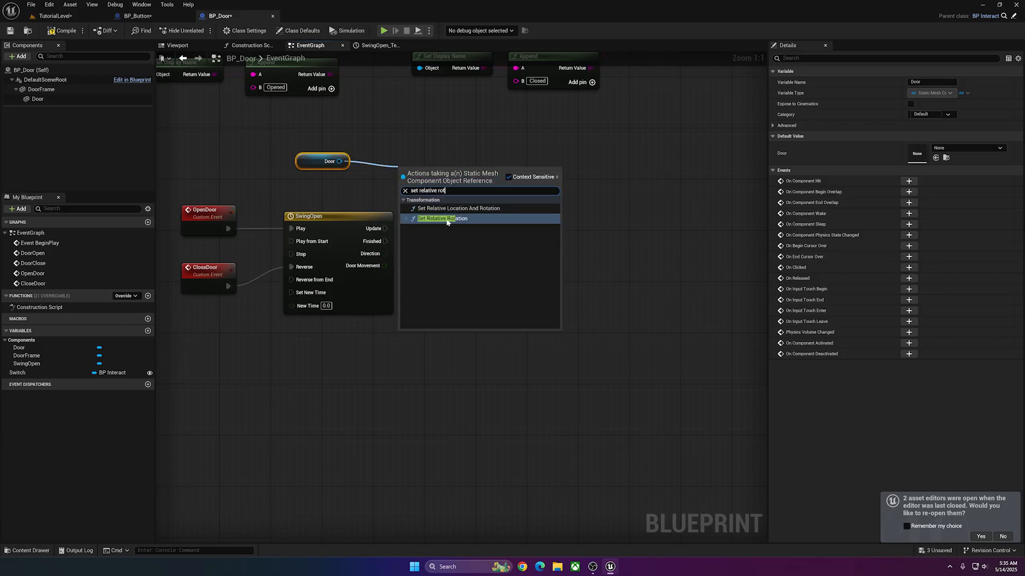
pyautogui.click(447, 218)
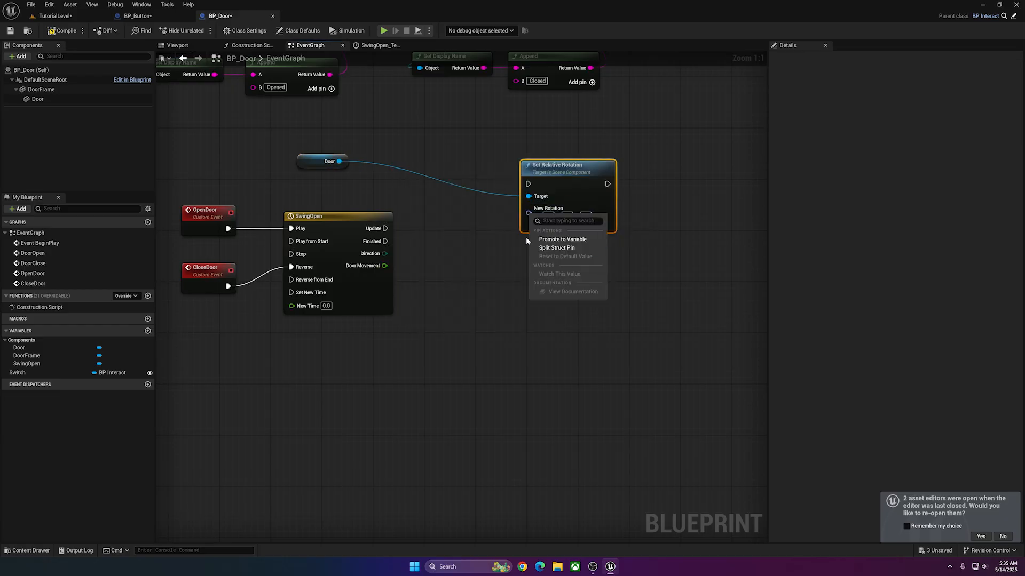
pyautogui.moveTo(384, 266); pyautogui.dragTo(528, 243)
pyautogui.moveTo(385, 229); pyautogui.dragTo(528, 183)
pyautogui.moveTo(566, 167); pyautogui.dragTo(497, 212)
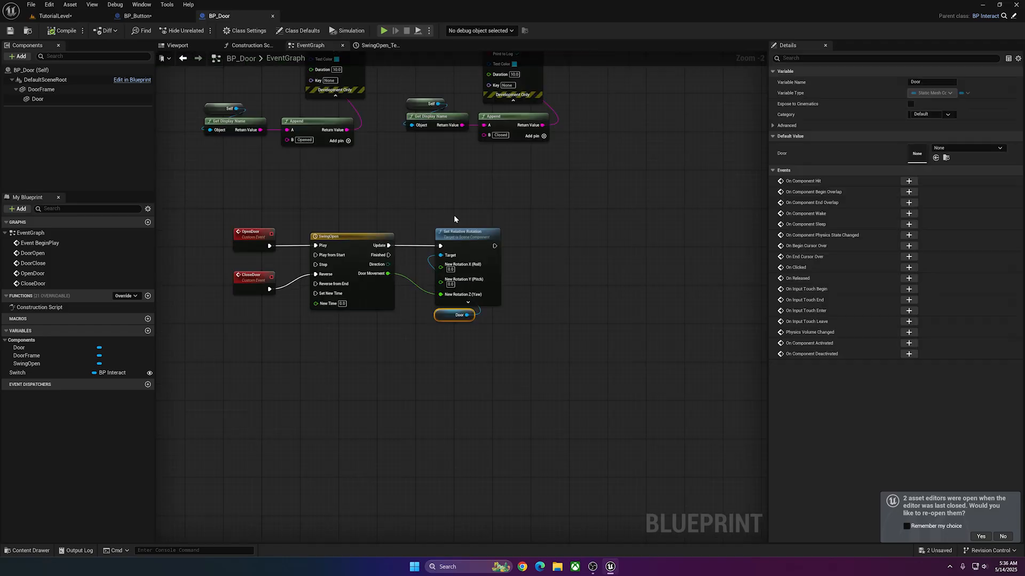
# Replace the print nodes after the DoorOpen event with a call to Open Door.
pyautogui.moveTo(454, 215); pyautogui.dragTo(452, 203, button='right')
pyautogui.moveTo(337, 309); pyautogui.dragTo(327, 426, button='right')
pyautogui.moveTo(373, 127); pyautogui.dragTo(237, 243)
pyautogui.press('Delete')
pyautogui.moveTo(243, 125); pyautogui.dragTo(260, 176)
pyautogui.write('opendo')
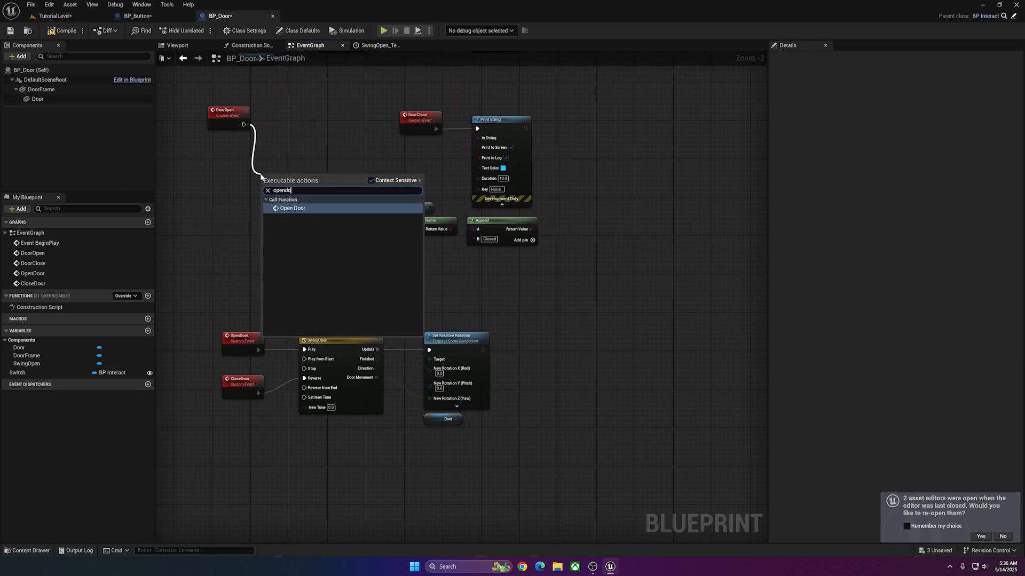
pyautogui.press('Return')
# Replace the print nodes after the DoorClose event with a call to Close Door.
pyautogui.press('Delete')
pyautogui.moveTo(436, 128); pyautogui.dragTo(479, 149)
pyautogui.write('closedo')
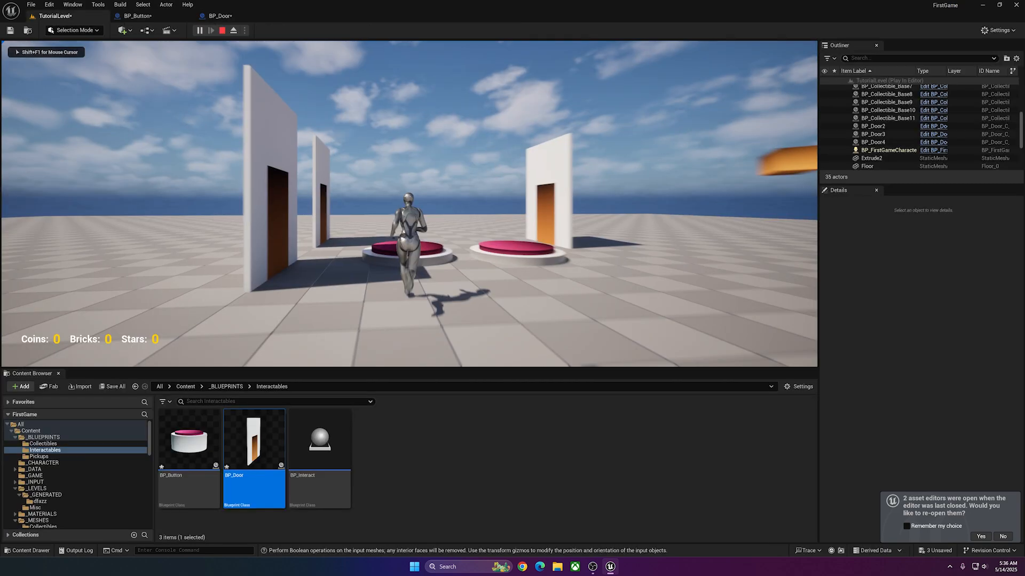
# Play-test TutorialLevel by walking the character on and off the buttons and around the doors to check their swing, and end the session.
pyautogui.press('w')
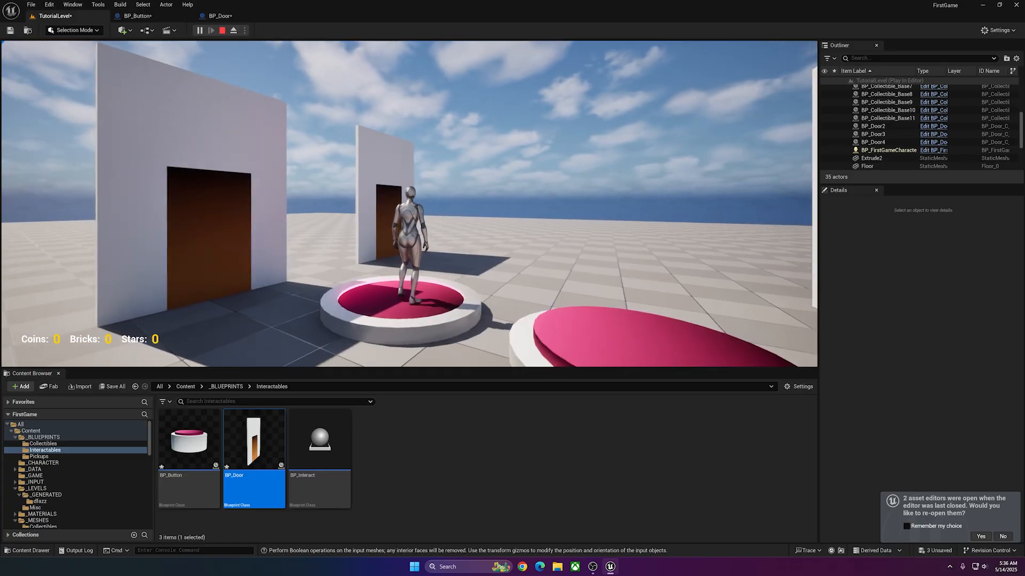
pyautogui.press('w')
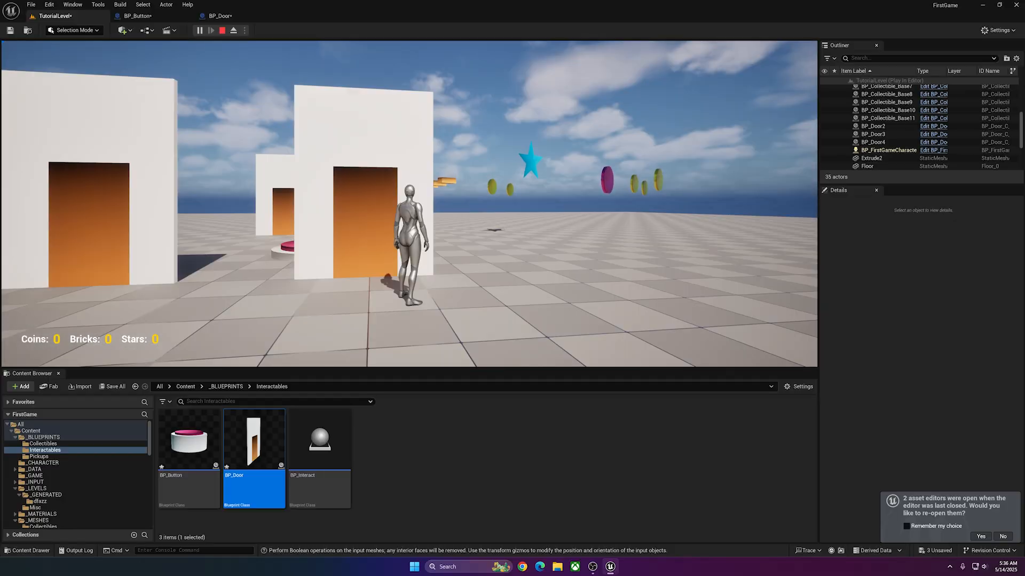
pyautogui.press('w')
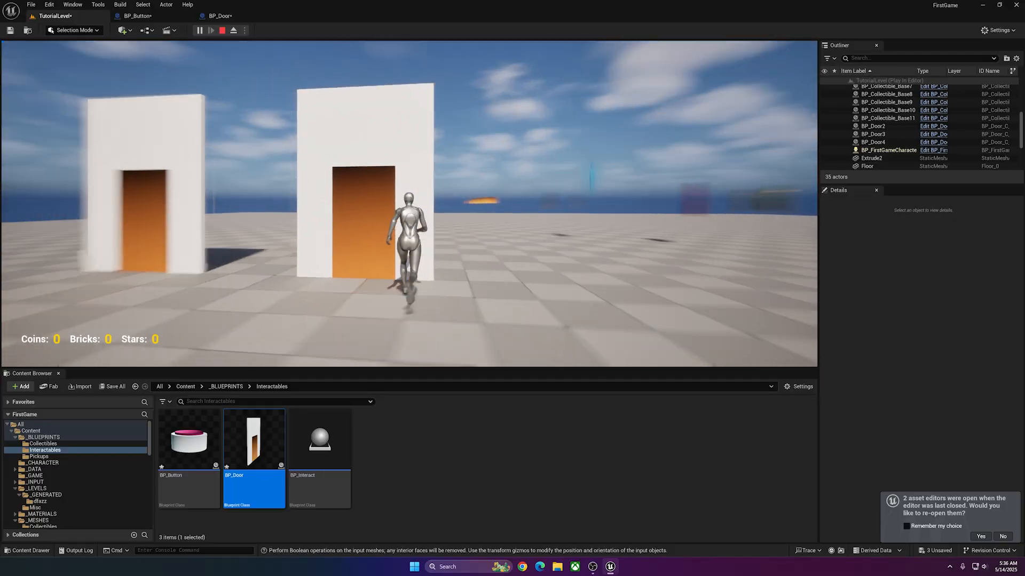
pyautogui.press('w')
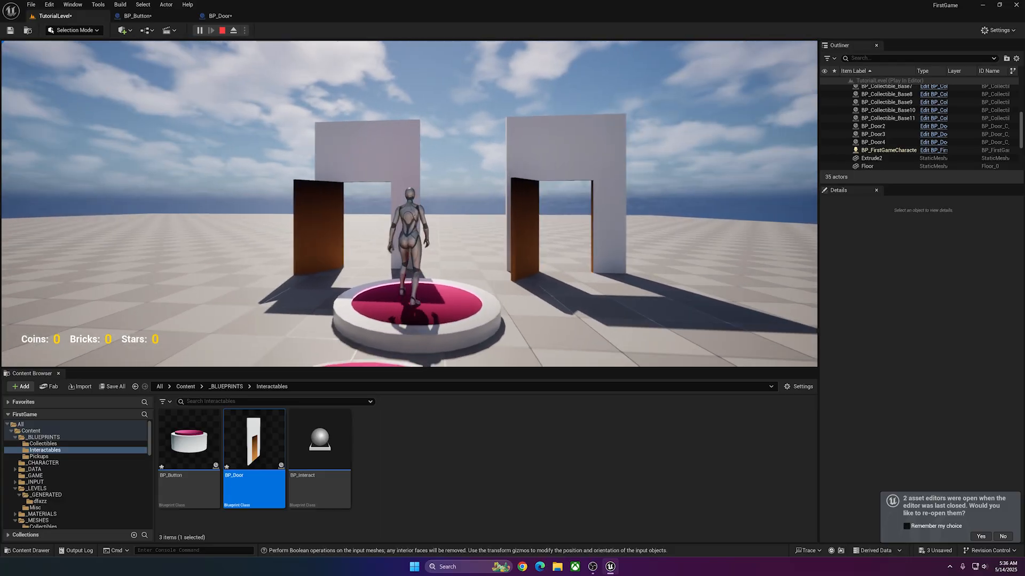
pyautogui.press('s')
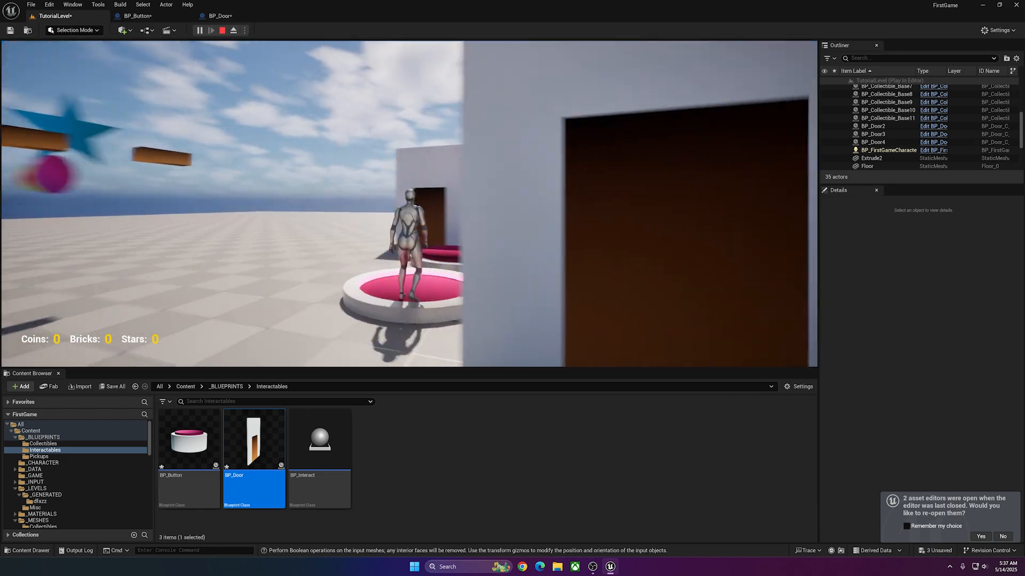
pyautogui.press('w')
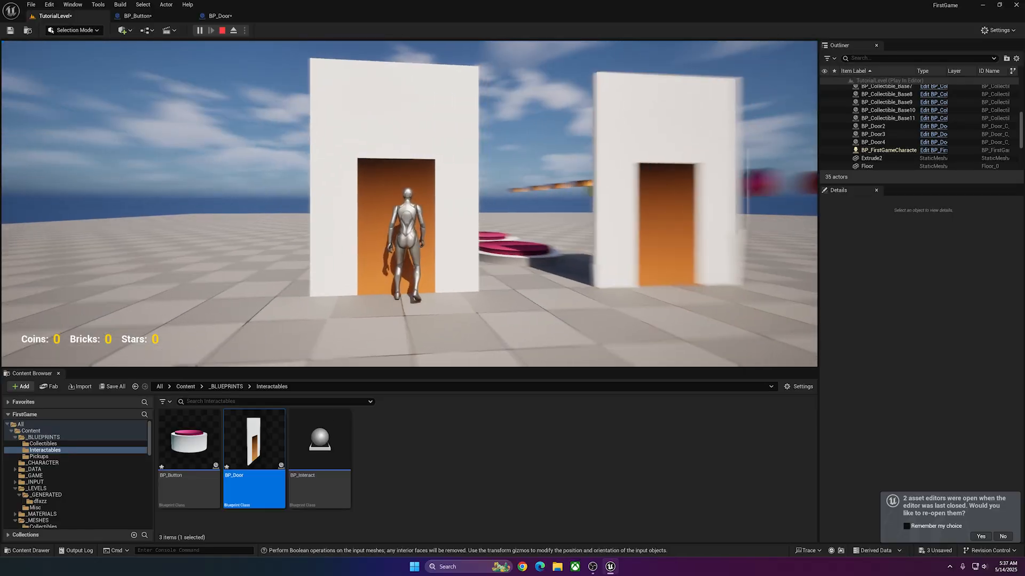
pyautogui.press('w')
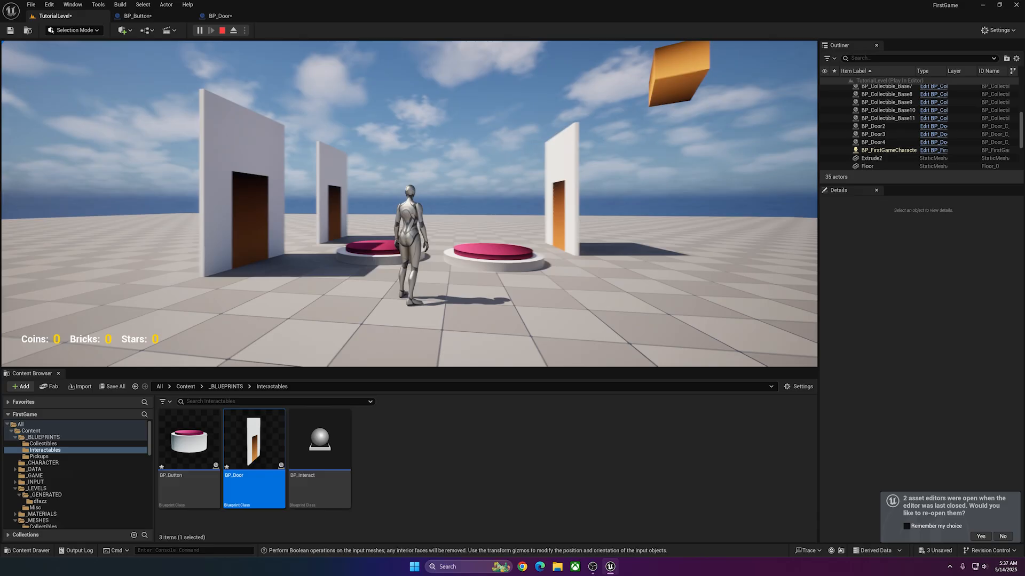
pyautogui.press('w')
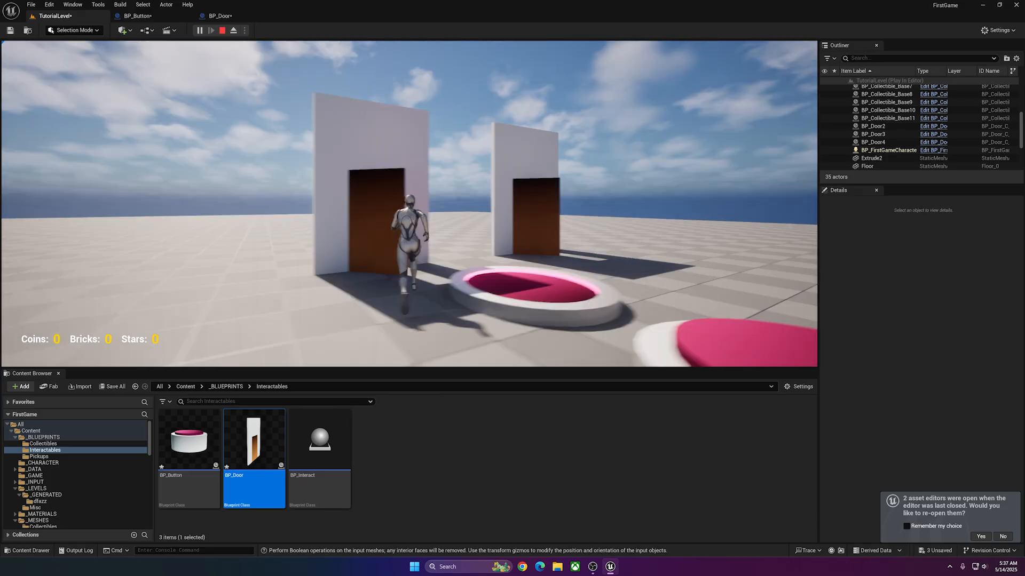
pyautogui.press('s')
pyautogui.press('w')
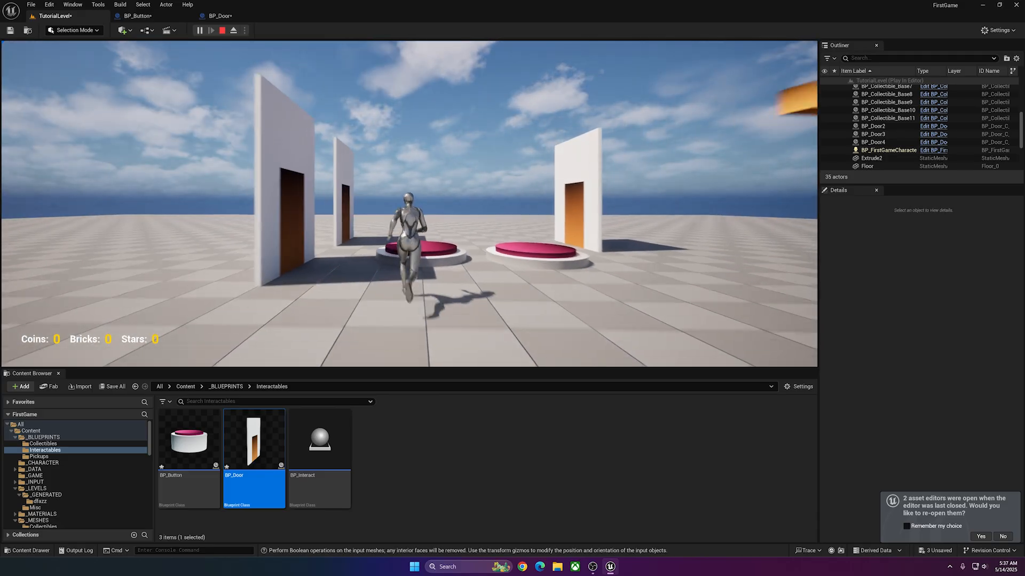
pyautogui.press('Escape')
pyautogui.press('s')
pyautogui.press('e')
pyautogui.moveTo(375, 267); pyautogui.dragTo(375, 267, button='right')
# Return to BP_Door's EventGraph and reposition the SwingOpen timeline group beneath the event bindings.
pyautogui.click(220, 15)
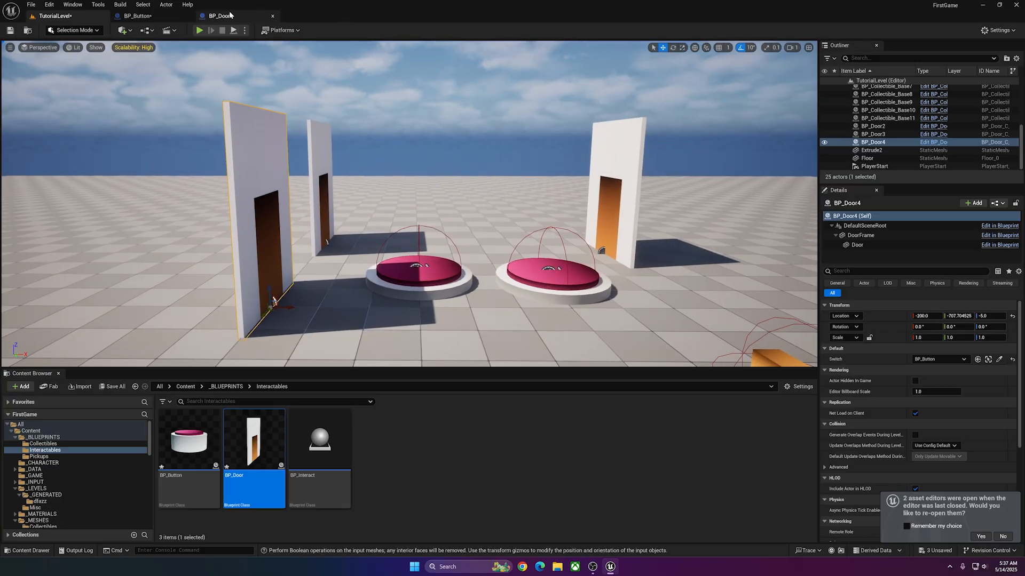
pyautogui.moveTo(342, 304); pyautogui.dragTo(344, 325)
pyautogui.click(345, 325)
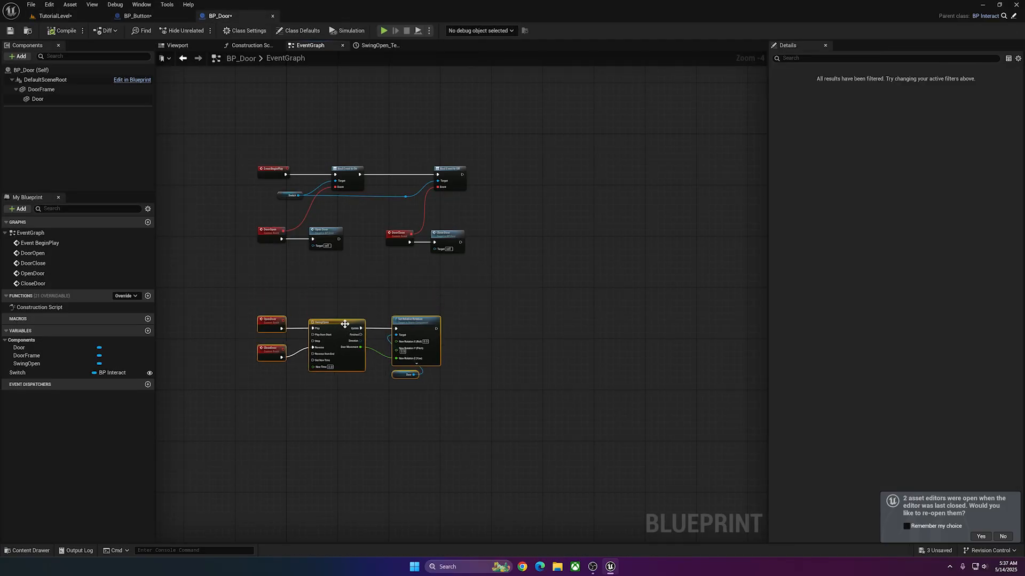
pyautogui.click(302, 263)
pyautogui.moveTo(302, 263); pyautogui.dragTo(312, 271, button='right')
# Change BP_Door's Switch variable to an array of BP Interact, accept the type change, and close the reference search.
pyautogui.click(24, 376)
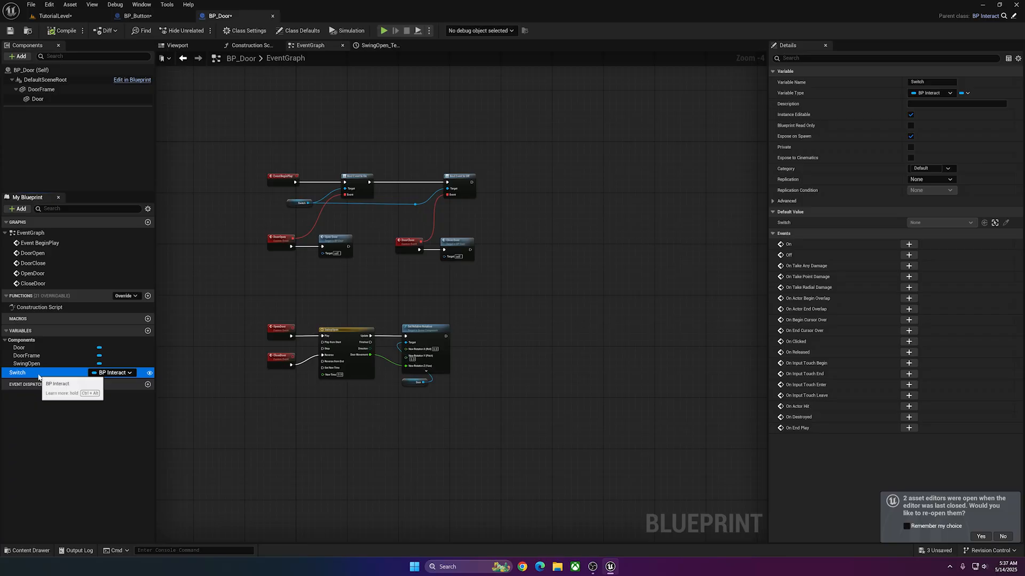
pyautogui.click(121, 377)
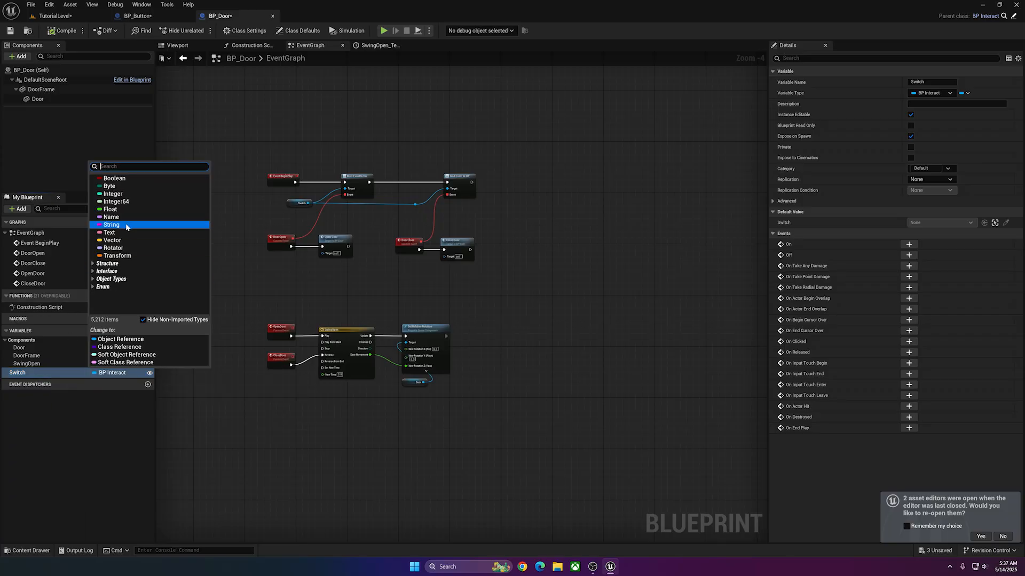
pyautogui.click(19, 375)
pyautogui.click(967, 94)
pyautogui.click(954, 114)
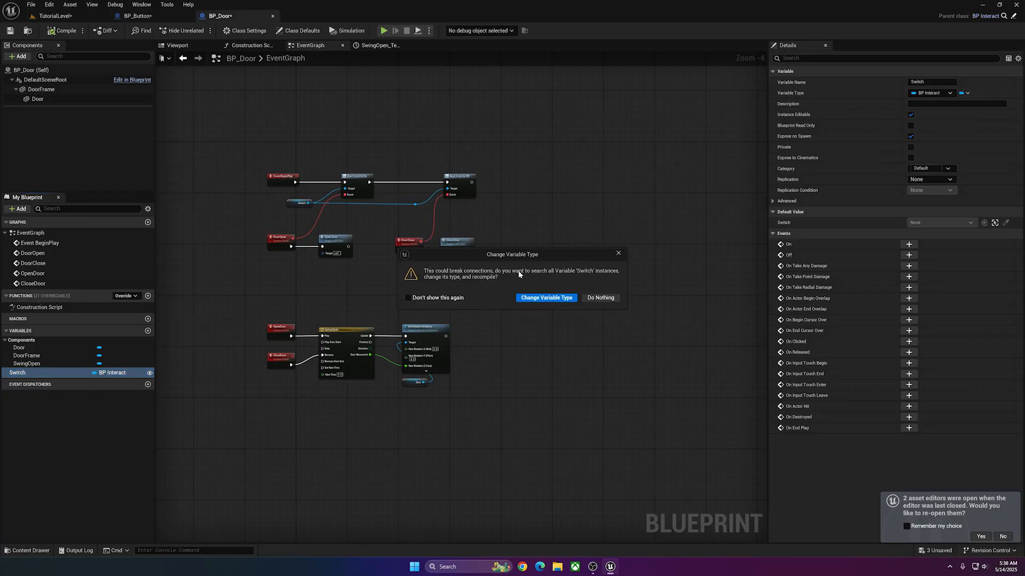
pyautogui.click(536, 300)
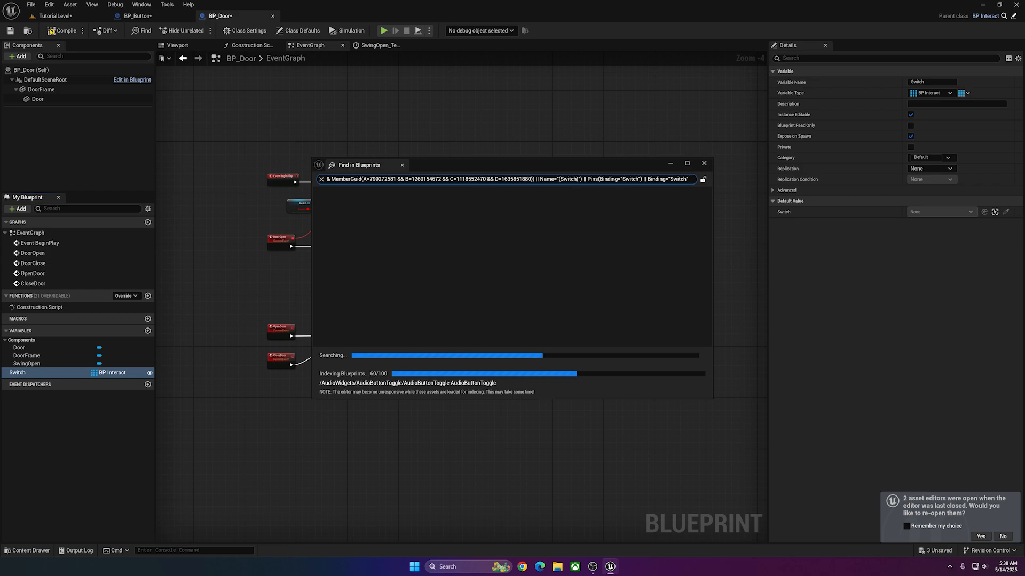
pyautogui.click(703, 163)
# Add a For Each Loop over Switch and insert it between Event BeginPlay and Bind Event to On.
pyautogui.scroll(2, 365, 223)
pyautogui.moveTo(296, 229); pyautogui.dragTo(331, 200)
pyautogui.write('forea')
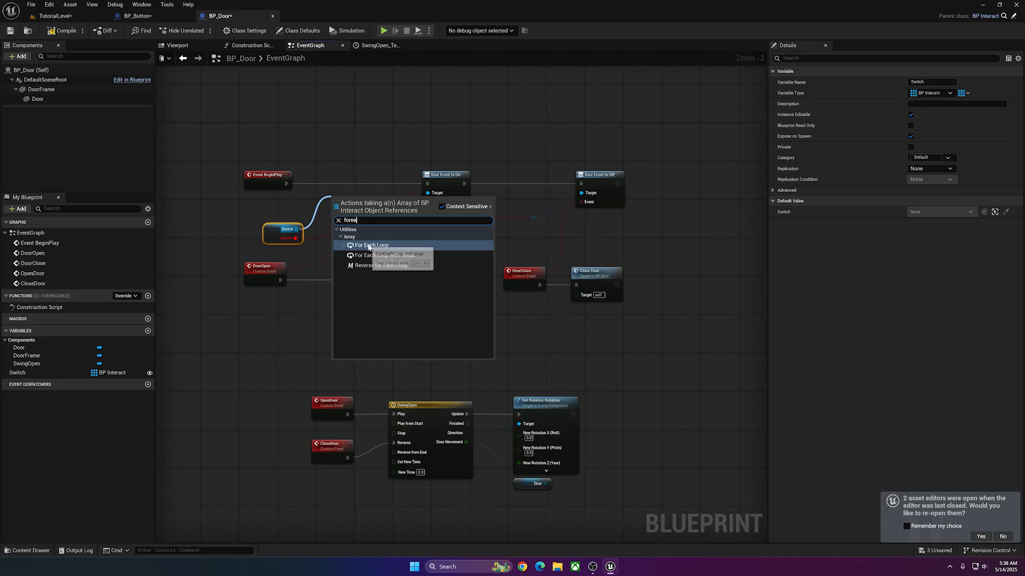
pyautogui.click(369, 245)
pyautogui.moveTo(285, 183); pyautogui.dragTo(353, 179)
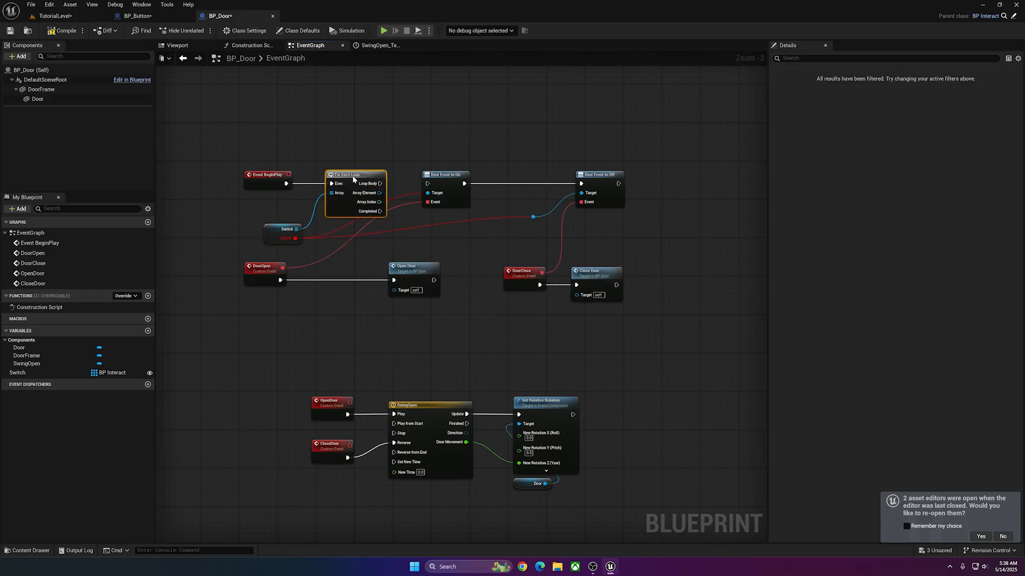
# Move the broken Target connections of both Bind Event nodes to the loop's Array Element and reposition the Switch node.
pyautogui.click(310, 238)
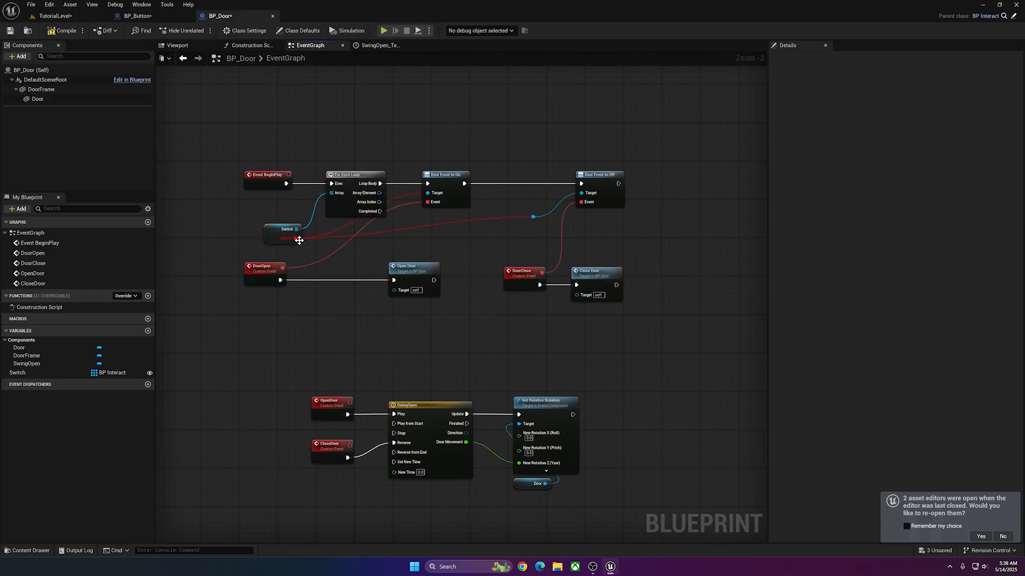
pyautogui.keyDown('ctrl'); pyautogui.moveTo(296, 238); pyautogui.dragTo(380, 194); pyautogui.keyUp('ctrl')
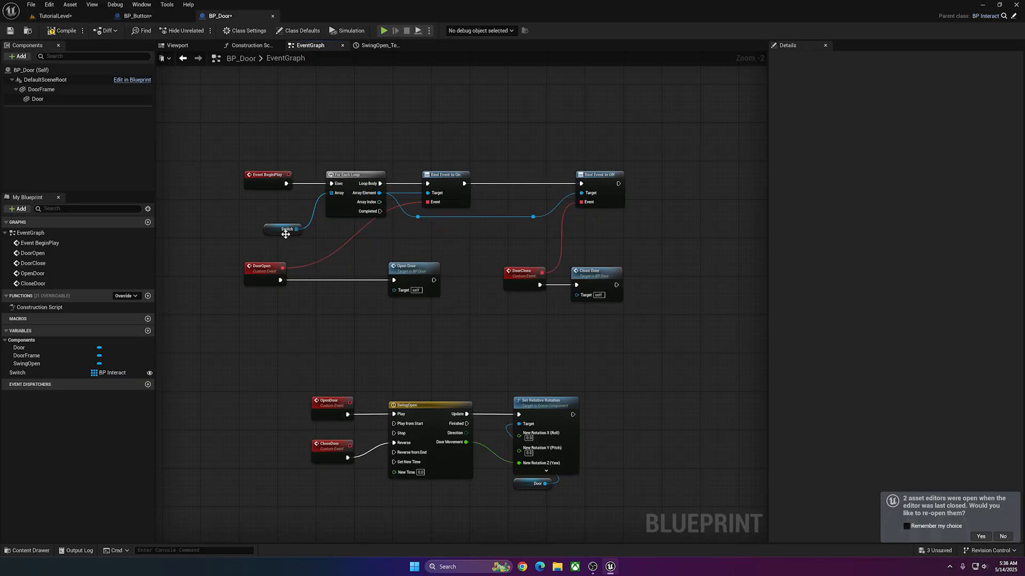
pyautogui.moveTo(285, 235); pyautogui.dragTo(289, 220)
# Tidy the layout of the Switch, binding and door event nodes, and compile and save BP_Door.
pyautogui.click(15, 370)
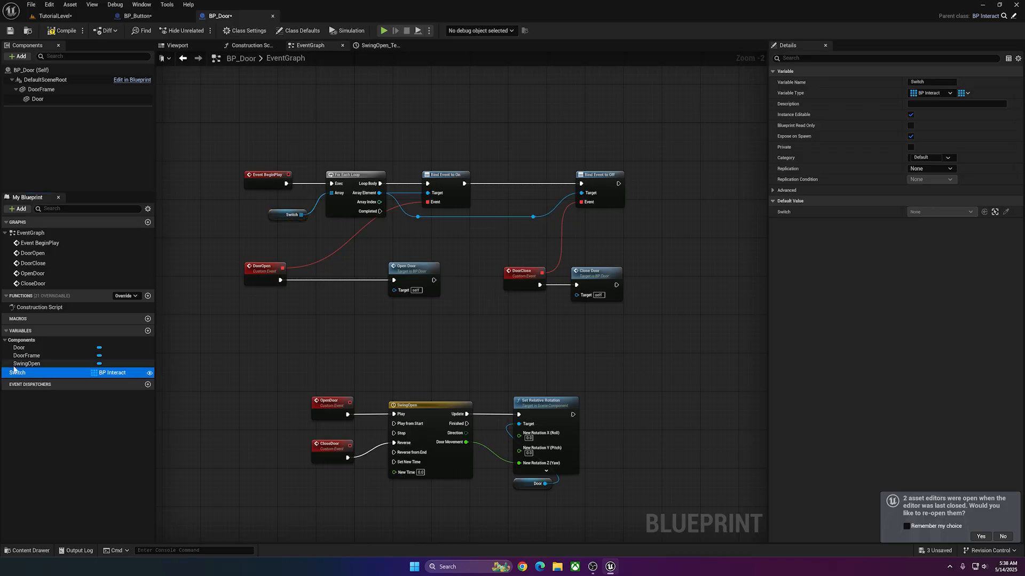
pyautogui.click(250, 236)
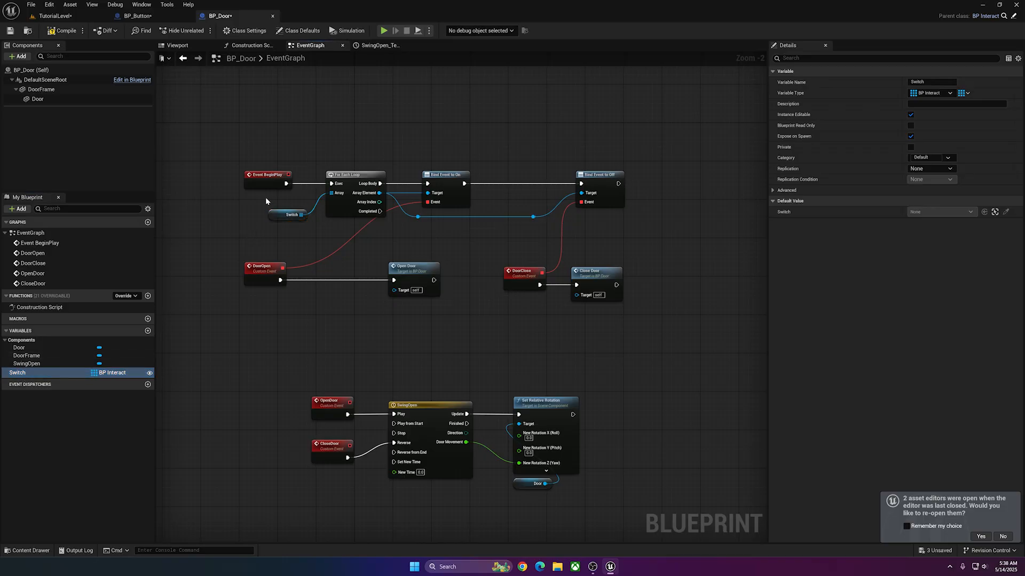
pyautogui.moveTo(301, 215); pyautogui.dragTo(283, 215)
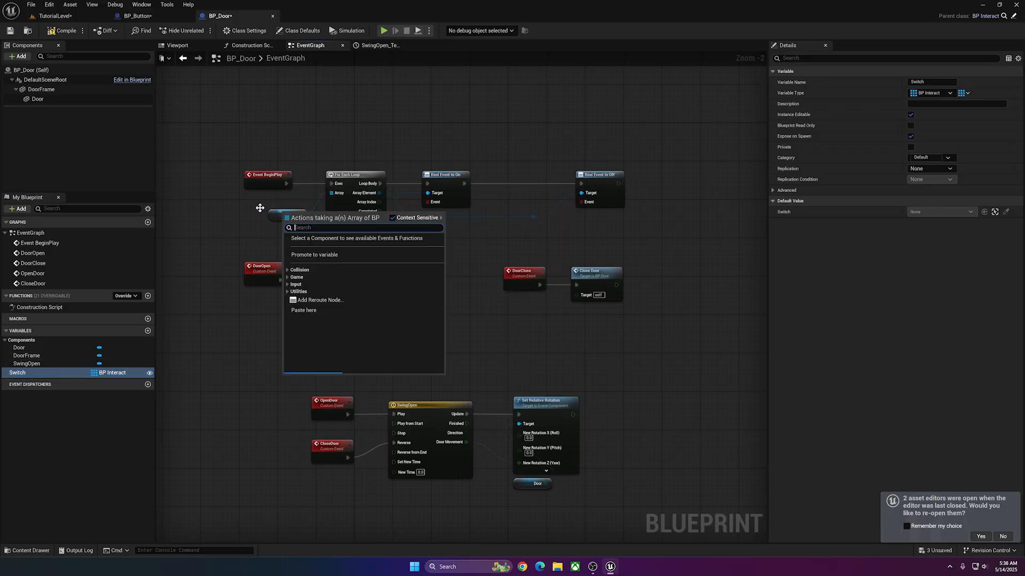
pyautogui.click(344, 262)
pyautogui.moveTo(368, 271); pyautogui.dragTo(355, 271)
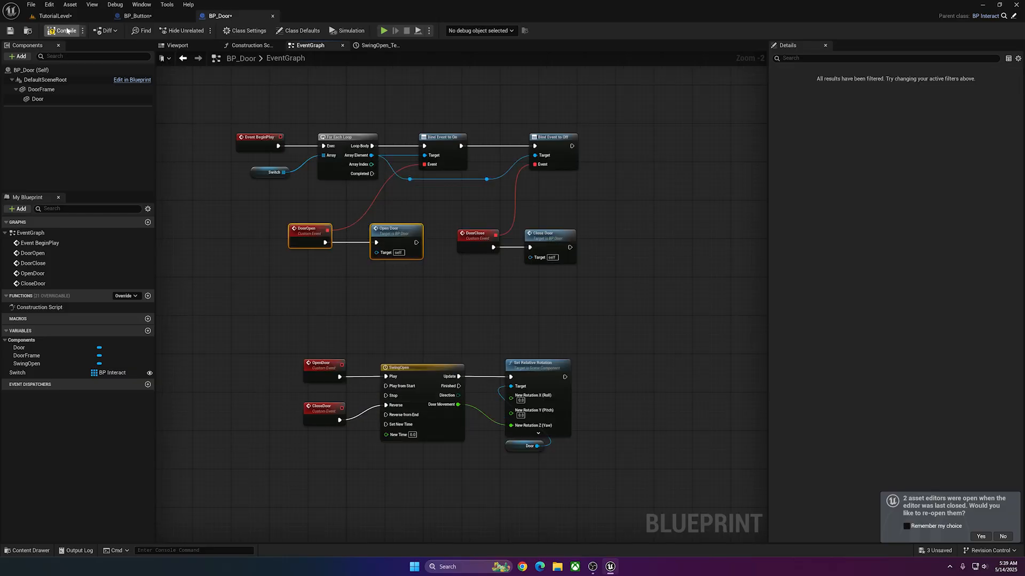
pyautogui.click(13, 33)
# Duplicate BP_Button in TutorialLevel and place the copy on the opposite side of BP_Door4.
pyautogui.click(106, 19)
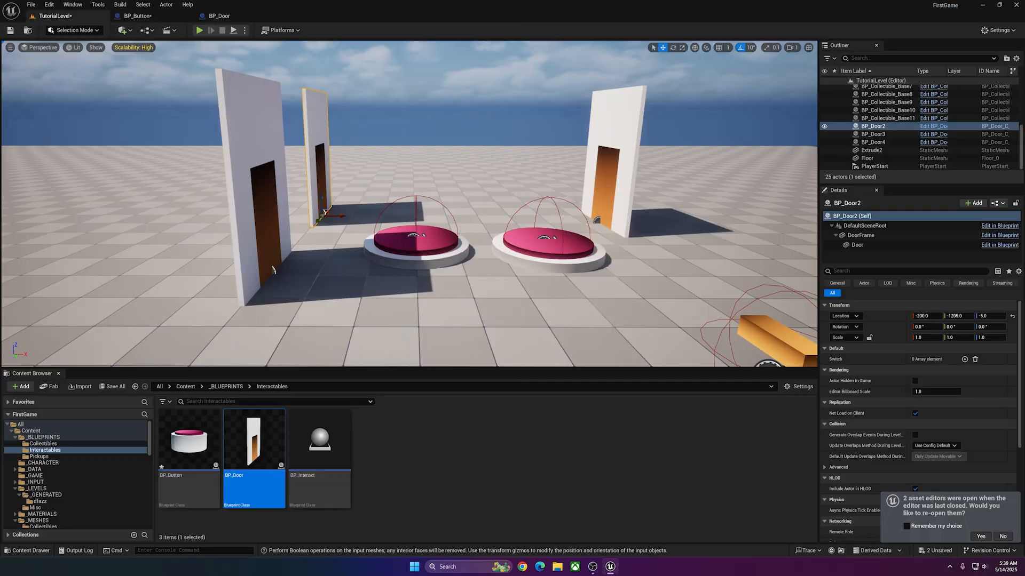
pyautogui.click(425, 220)
pyautogui.press('s')
pyautogui.moveTo(426, 220)
pyautogui.mouseDown(button='right')
pyautogui.moveTo(425, 248)
pyautogui.moveTo(426, 220)
pyautogui.mouseUp(button='right')
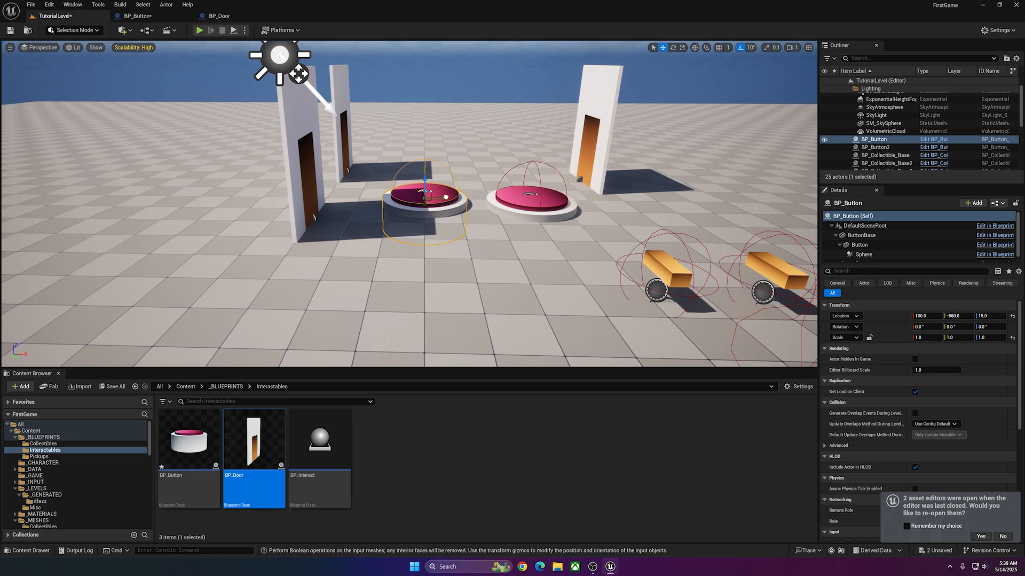
pyautogui.keyDown('alt'); pyautogui.moveTo(445, 197); pyautogui.dragTo(104, 194); pyautogui.keyUp('alt')
# Add one element to BP_Door3's Switch array and assign BP_Button2 to it.
pyautogui.click(575, 169)
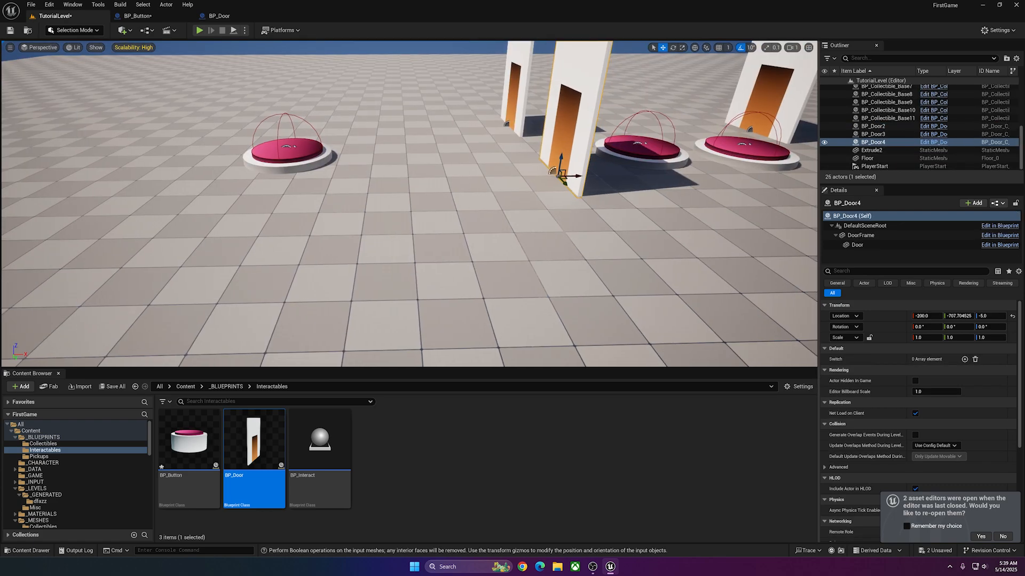
pyautogui.moveTo(574, 169); pyautogui.dragTo(597, 149, button='right')
pyautogui.press('s')
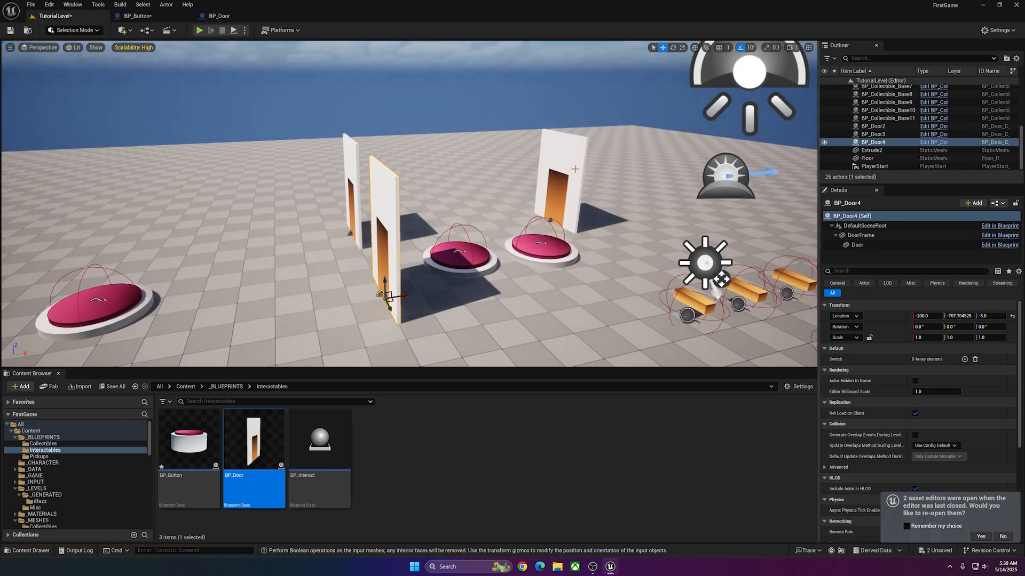
pyautogui.click(575, 169)
pyautogui.click(964, 359)
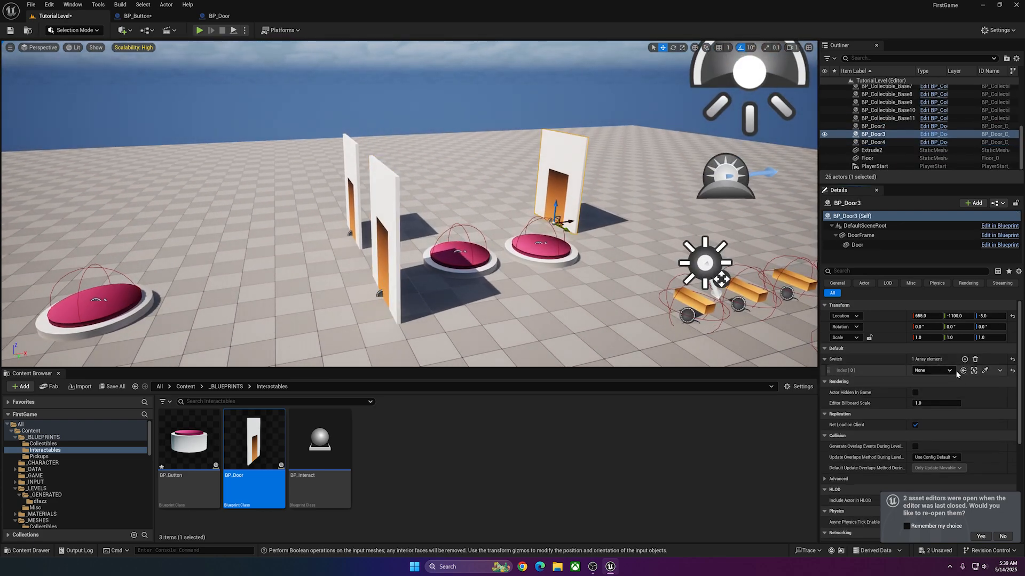
pyautogui.click(951, 371)
pyautogui.click(920, 480)
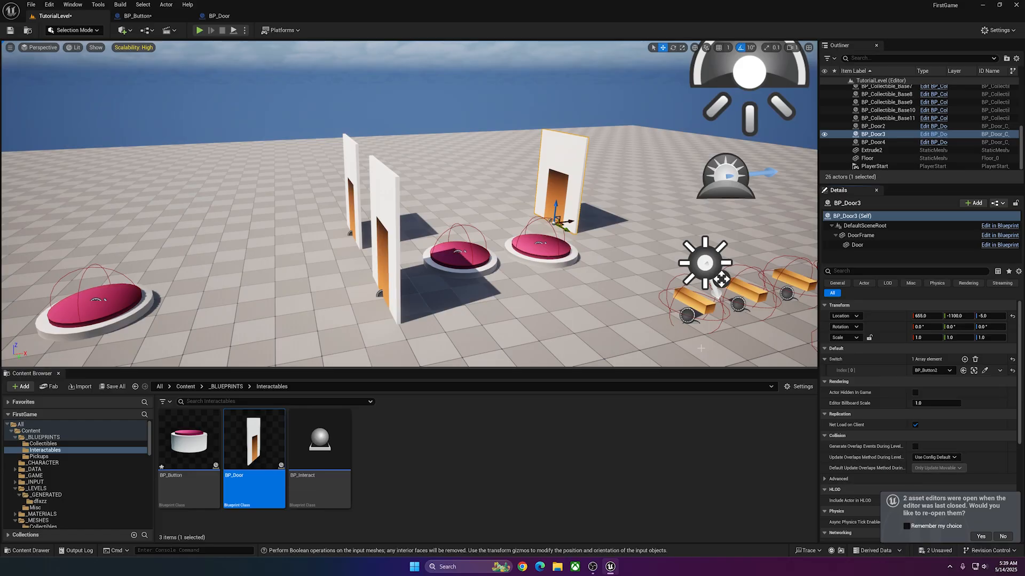
# Add two elements to BP_Door4's Switch array and assign a button to each.
pyautogui.click(387, 197)
pyautogui.doubleClick(964, 360)
pyautogui.click(941, 372)
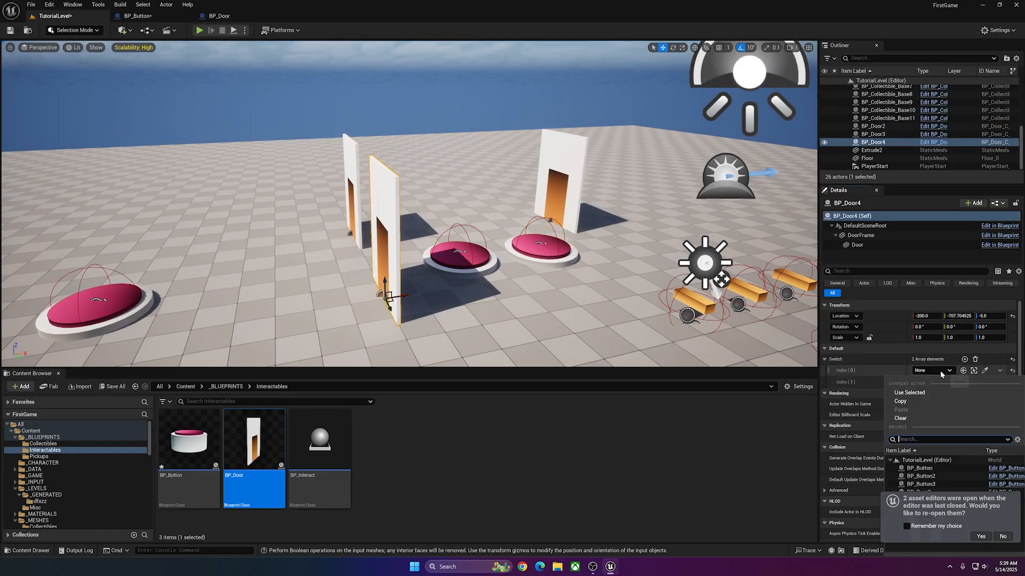
pyautogui.click(950, 382)
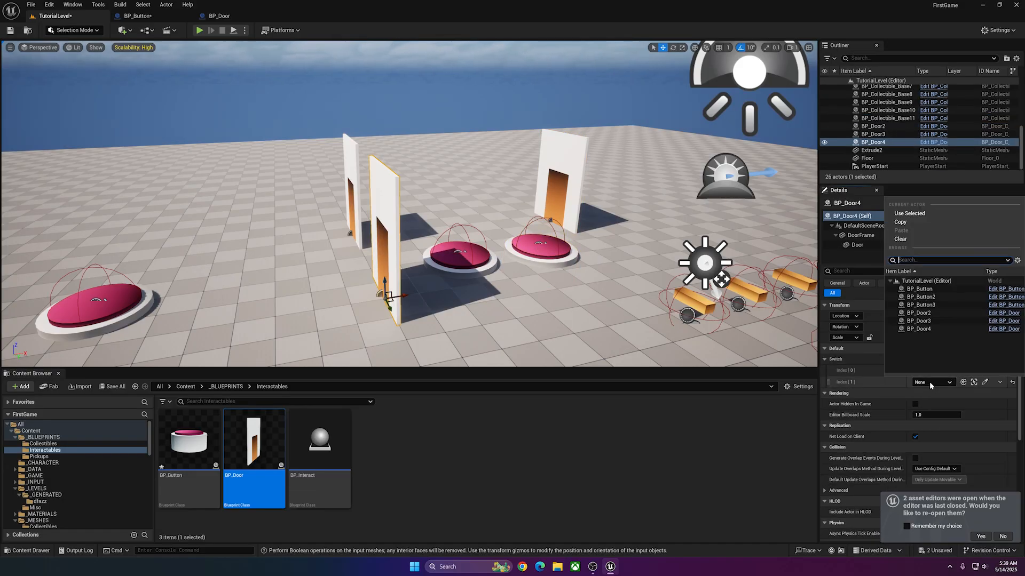
pyautogui.click(919, 320)
# Add two elements to BP_Door2's Switch array and assign BP_Button and BP_Button2 to them.
pyautogui.click(355, 178)
pyautogui.click(965, 359)
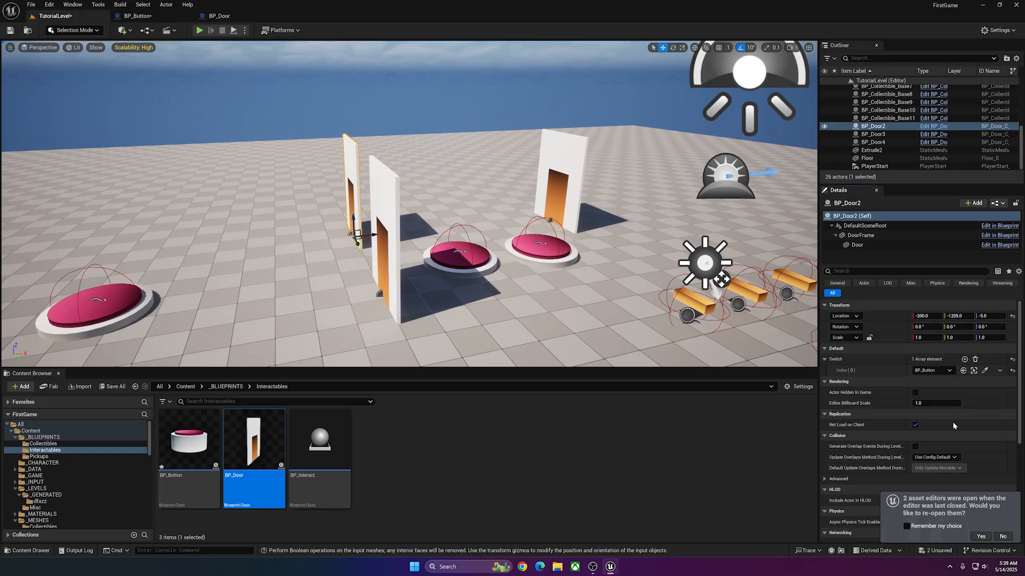
pyautogui.click(964, 359)
pyautogui.click(940, 382)
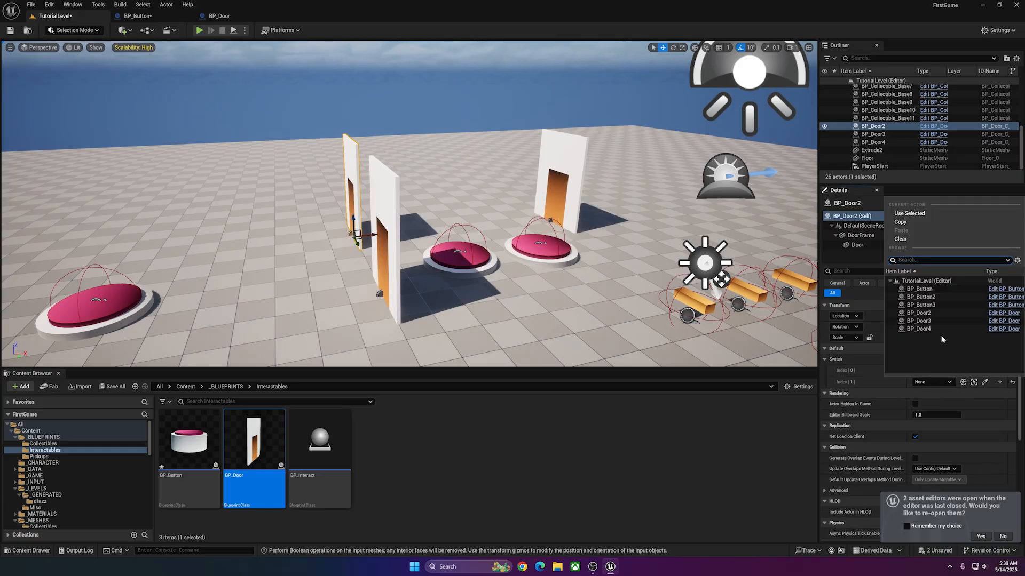
pyautogui.click(931, 297)
# Play the level and run the character across the buttons to test how each one operates its assigned doors.
pyautogui.hotkey('alt', 'p')
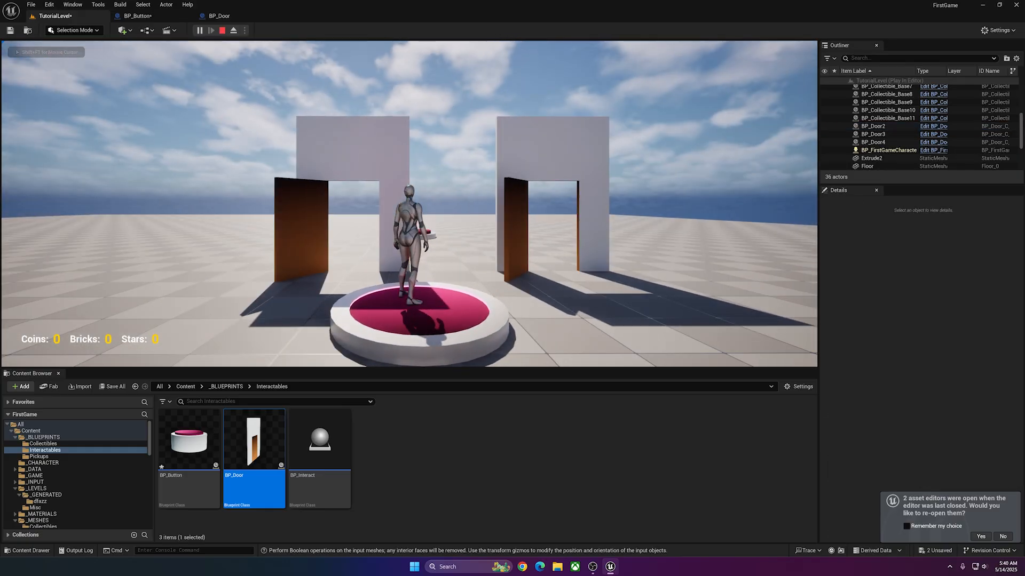
pyautogui.press('w')
pyautogui.press('w')
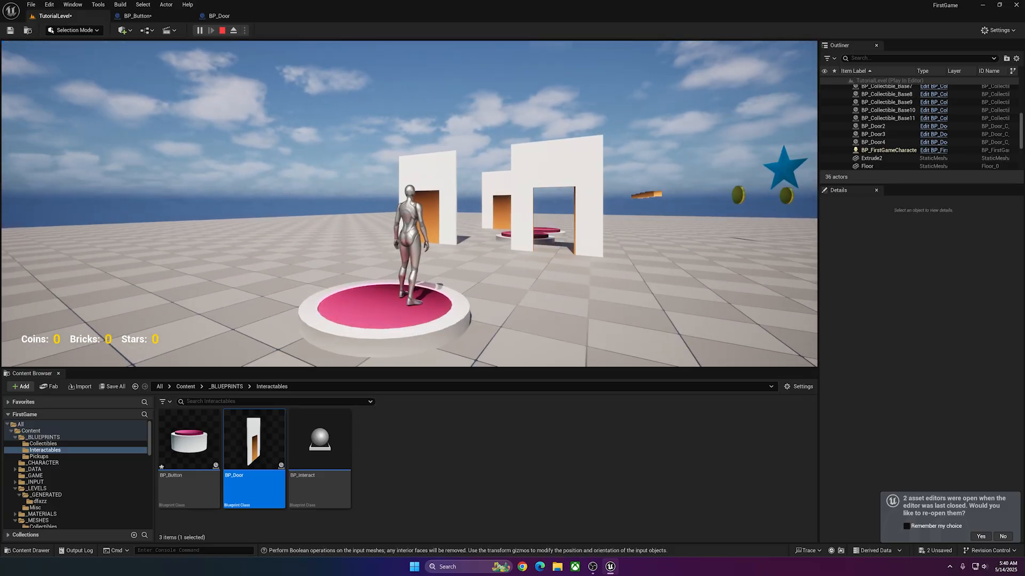
pyautogui.press('w')
pyautogui.press('w')
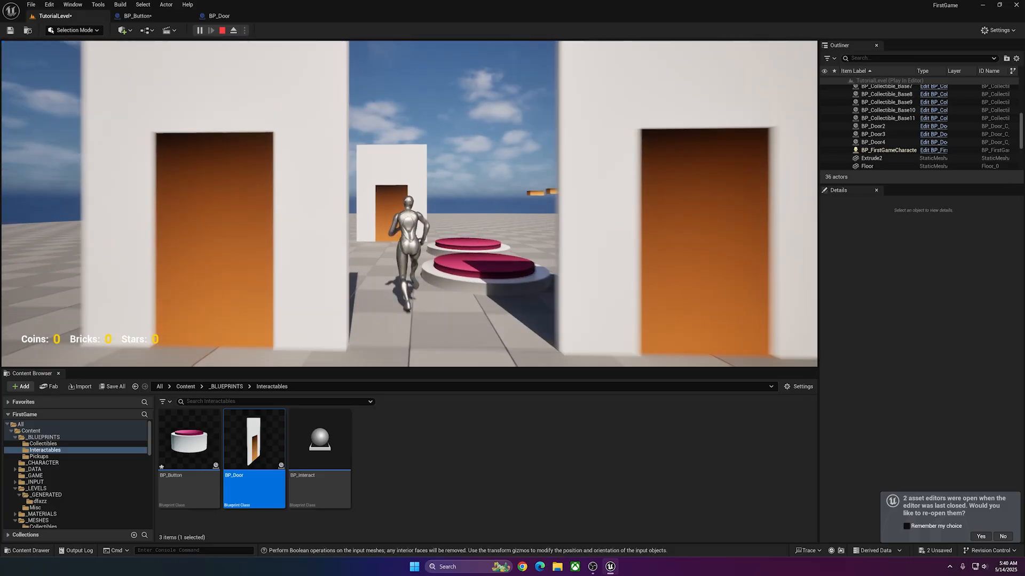
pyautogui.press('w')
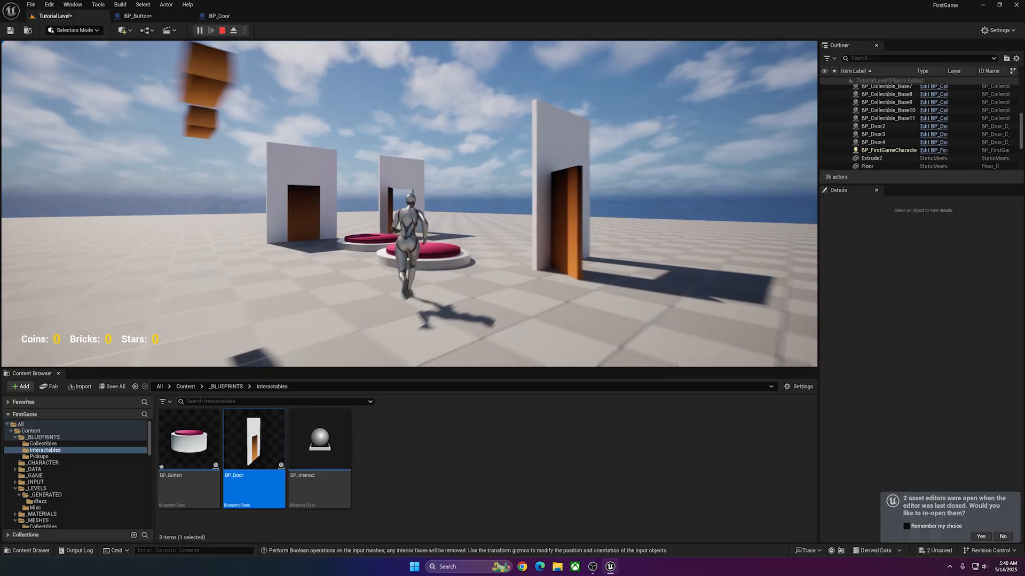
pyautogui.press('w')
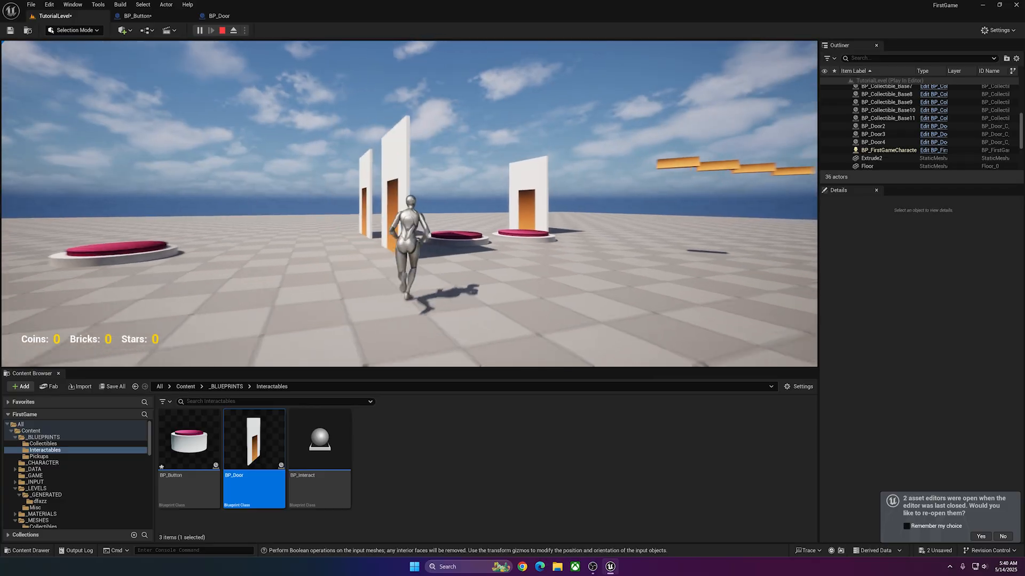
pyautogui.press('w')
pyautogui.press('w')
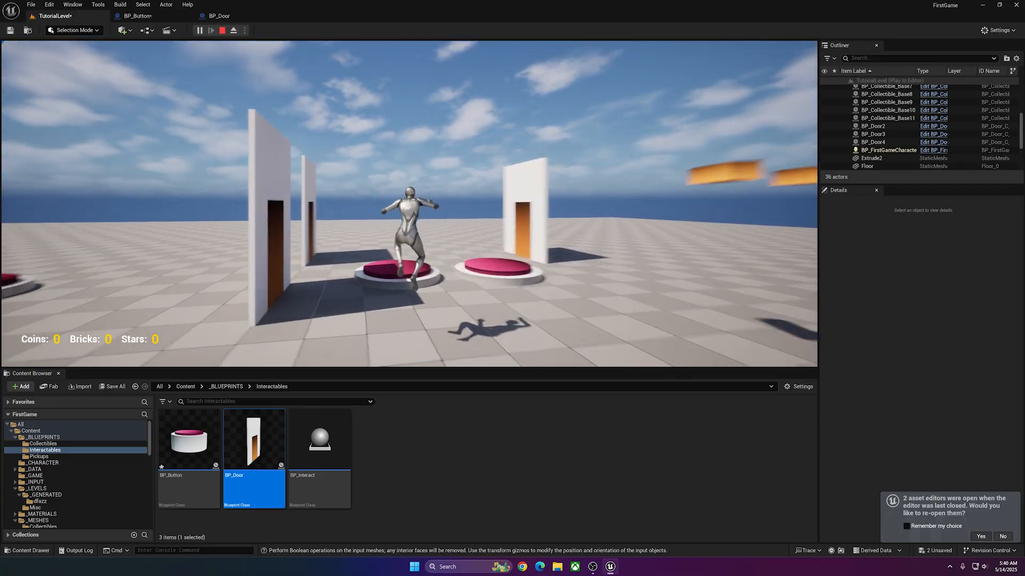
pyautogui.press('w')
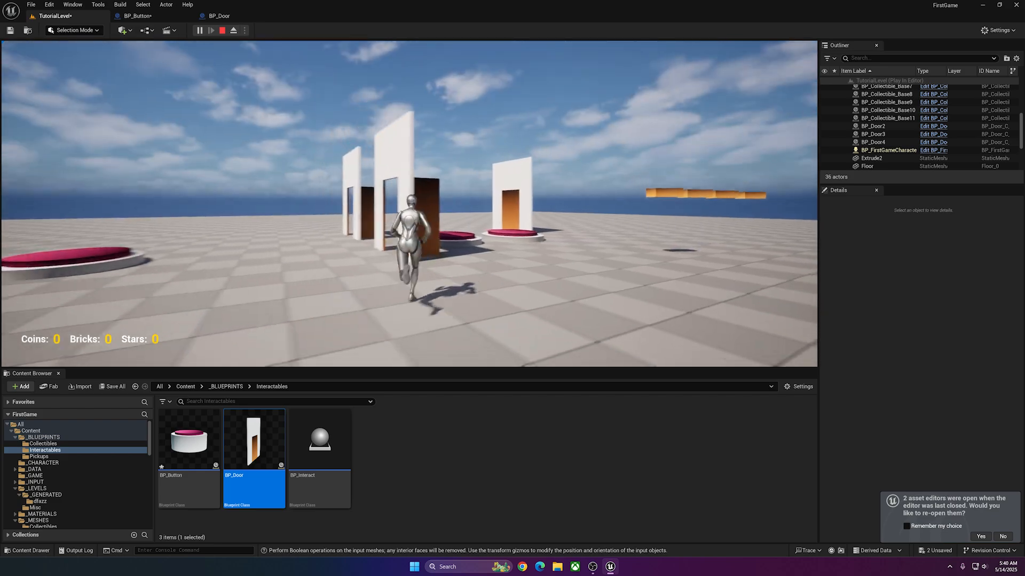
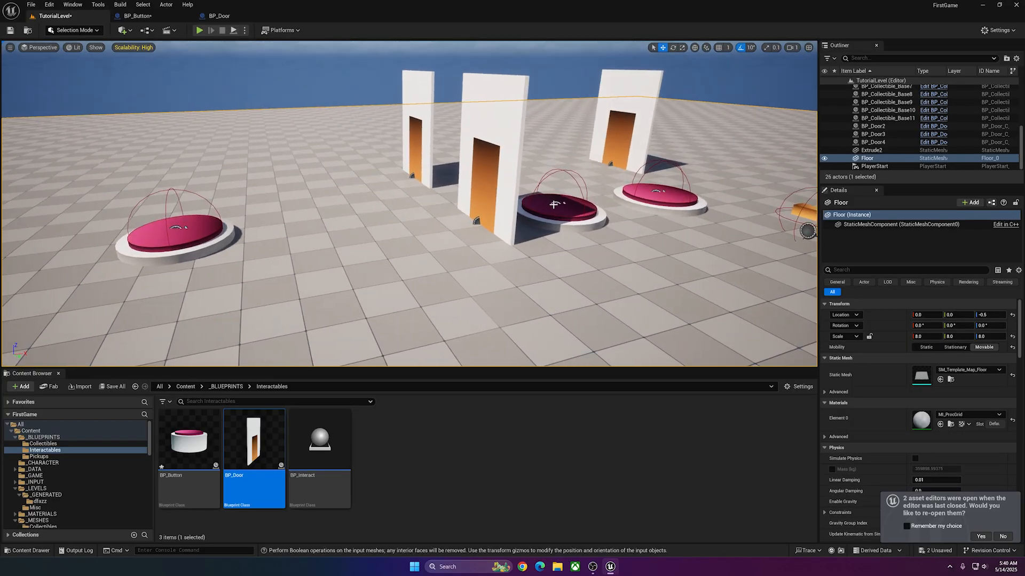
pyautogui.click(549, 206)
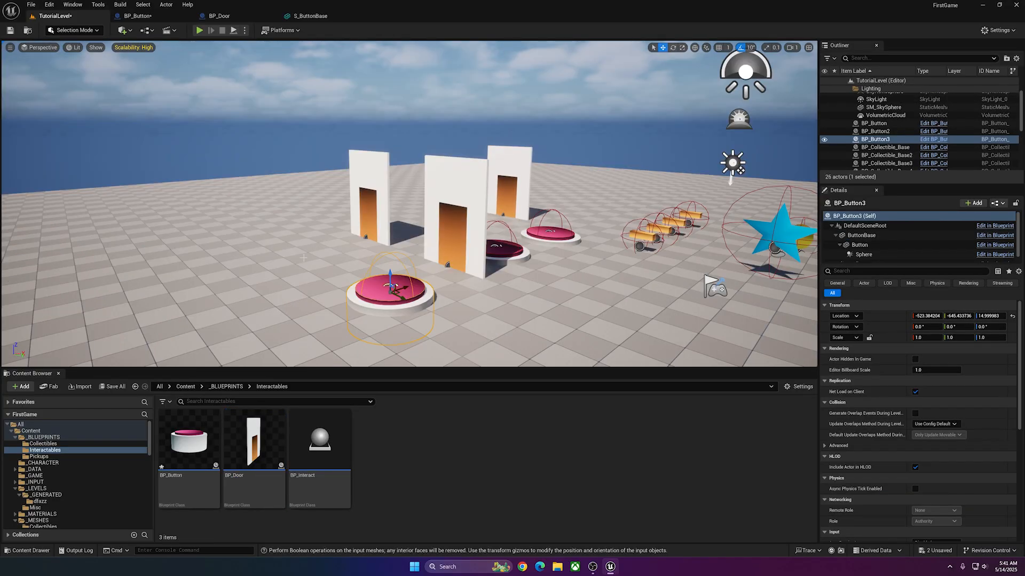
pyautogui.scroll(3, 329, 266)
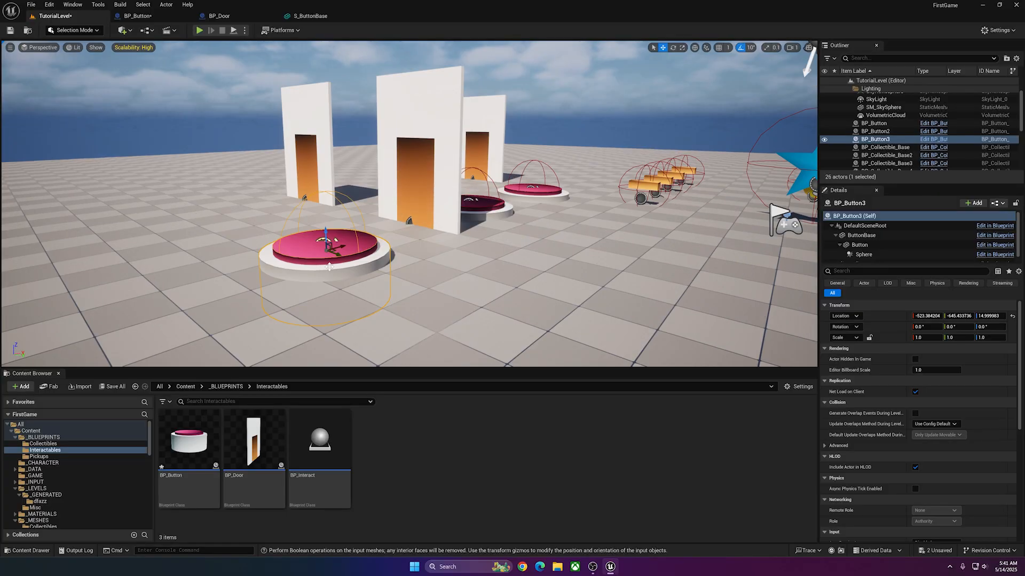
pyautogui.moveTo(346, 282); pyautogui.dragTo(395, 253, button='right')
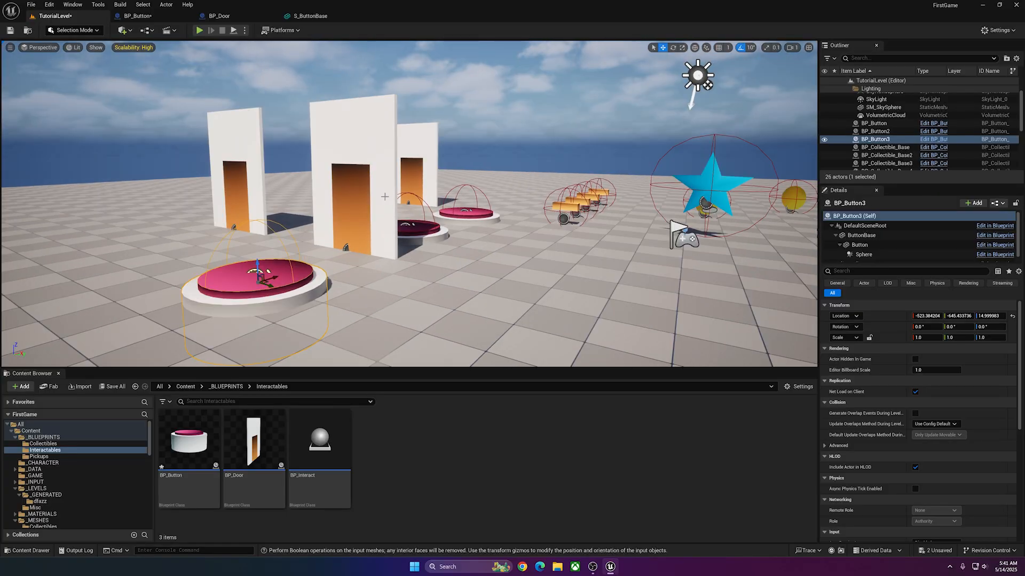
pyautogui.moveTo(376, 249); pyautogui.dragTo(373, 235, button='right')
# Create a child Blueprint class of BP_Interact named BP_Lever and open it for editing.
pyautogui.click(319, 443)
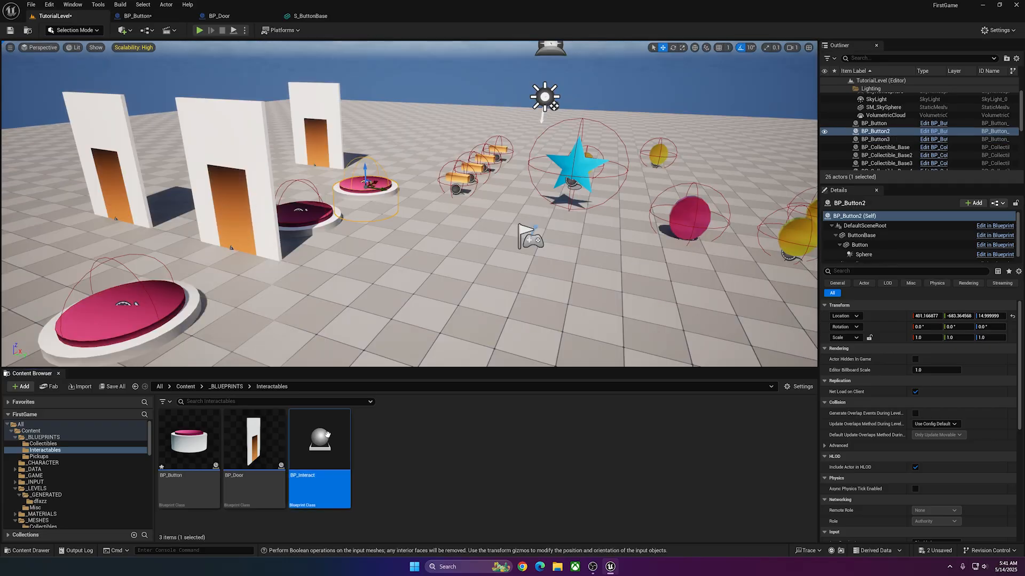
pyautogui.rightClick(321, 437)
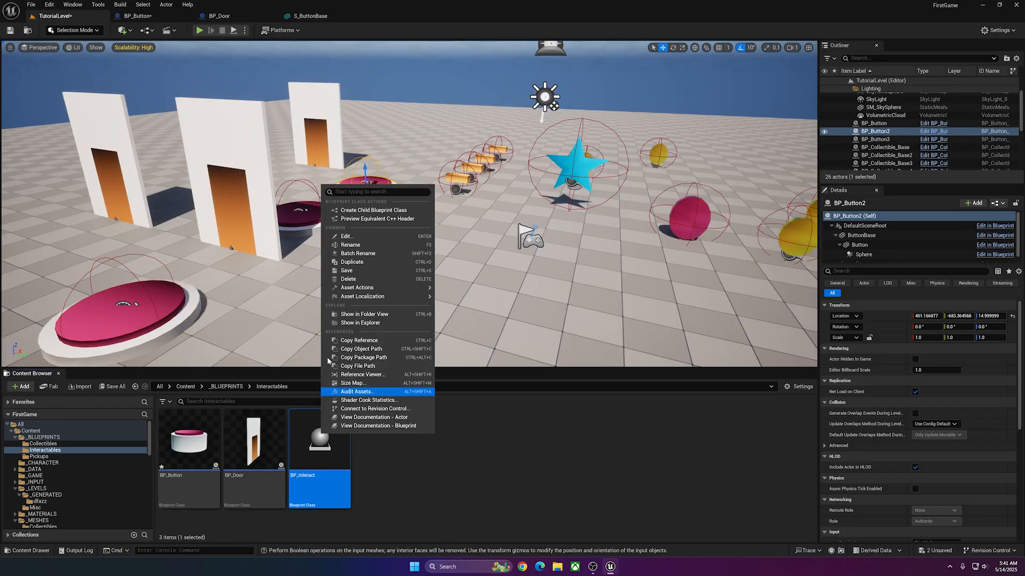
pyautogui.click(373, 210)
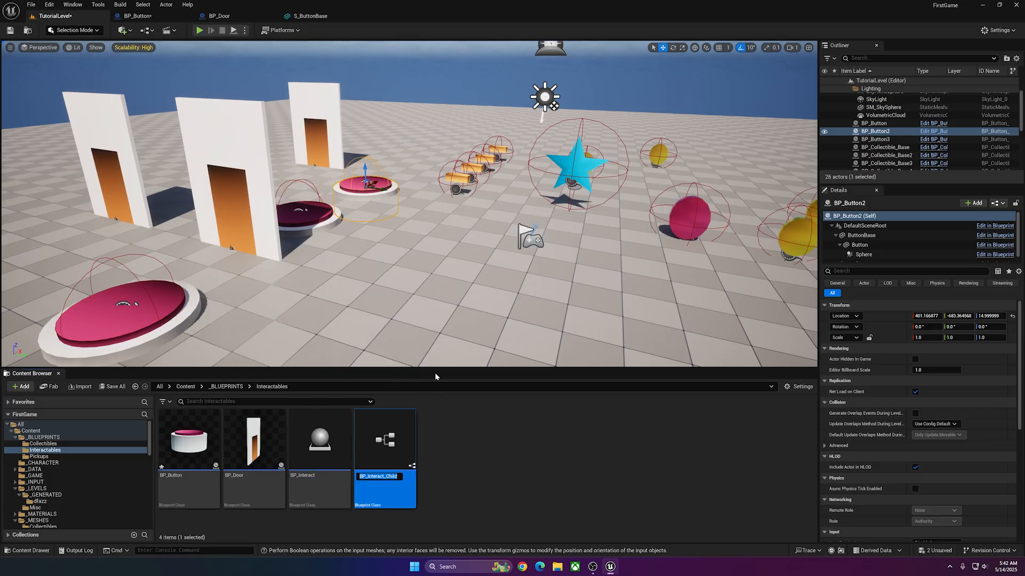
pyautogui.write('BP_Leve')
pyautogui.write('r')
pyautogui.press('Return')
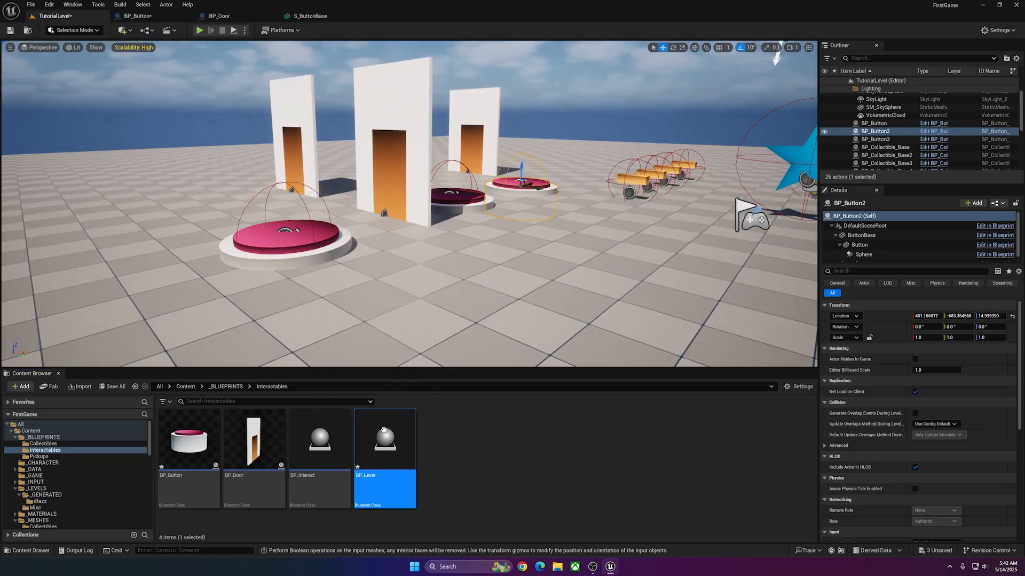
pyautogui.doubleClick(383, 428)
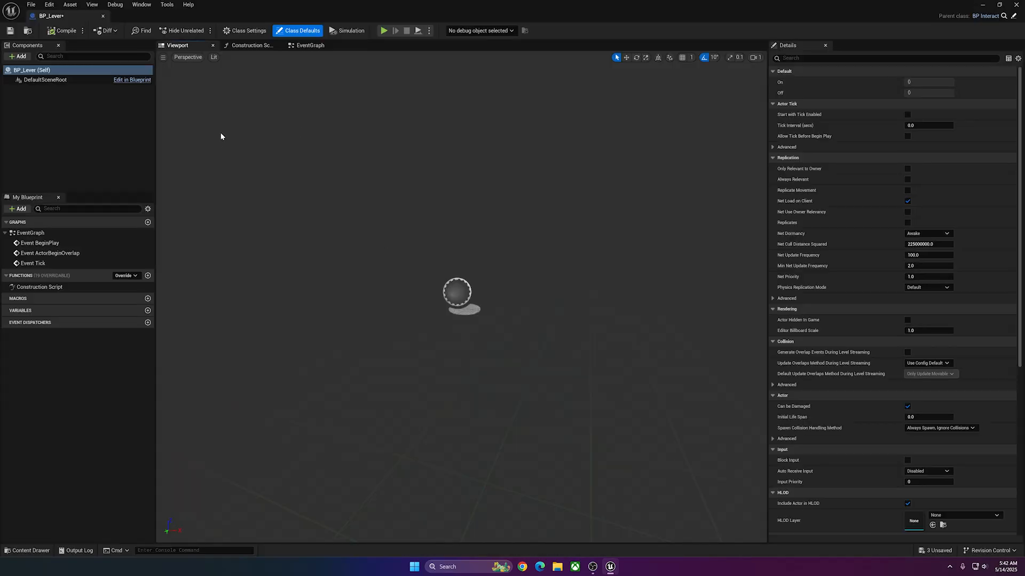
# Add a cylinder component named Lever and a cube component named Plate, with Lever attached under Plate.
pyautogui.click(20, 57)
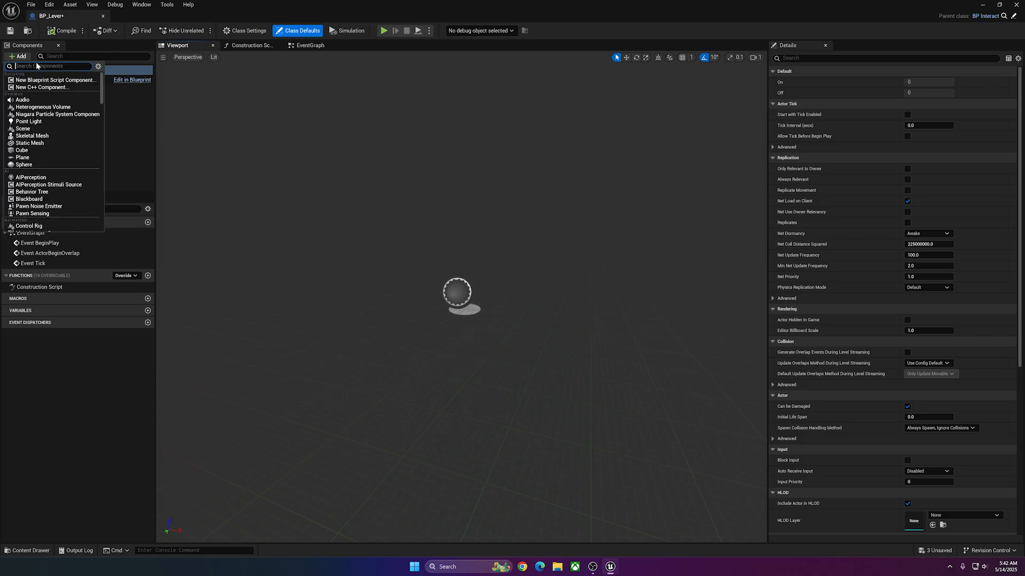
pyautogui.write('cy')
pyautogui.press('Return')
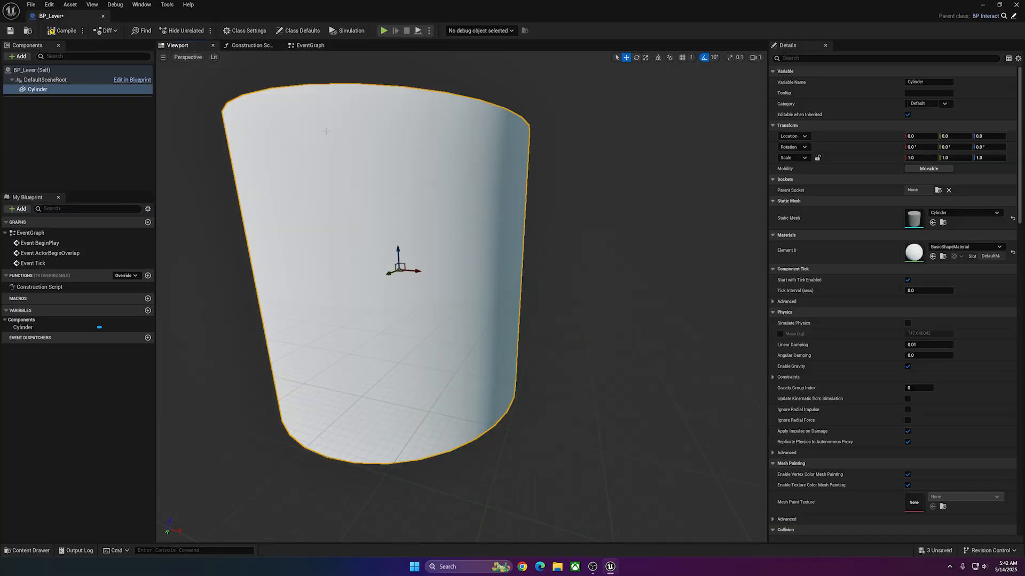
pyautogui.click(45, 79)
pyautogui.click(17, 56)
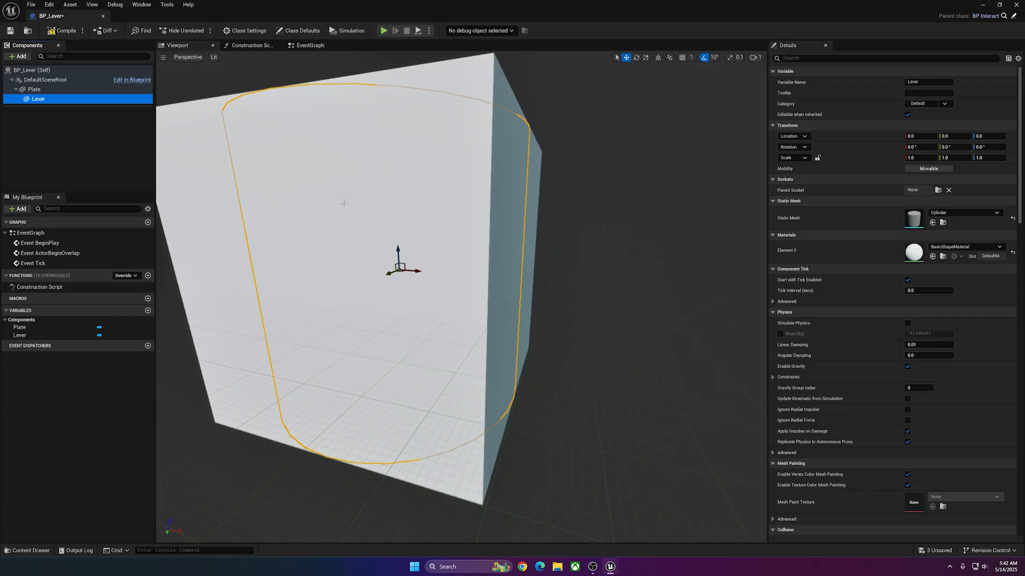
pyautogui.click(244, 166)
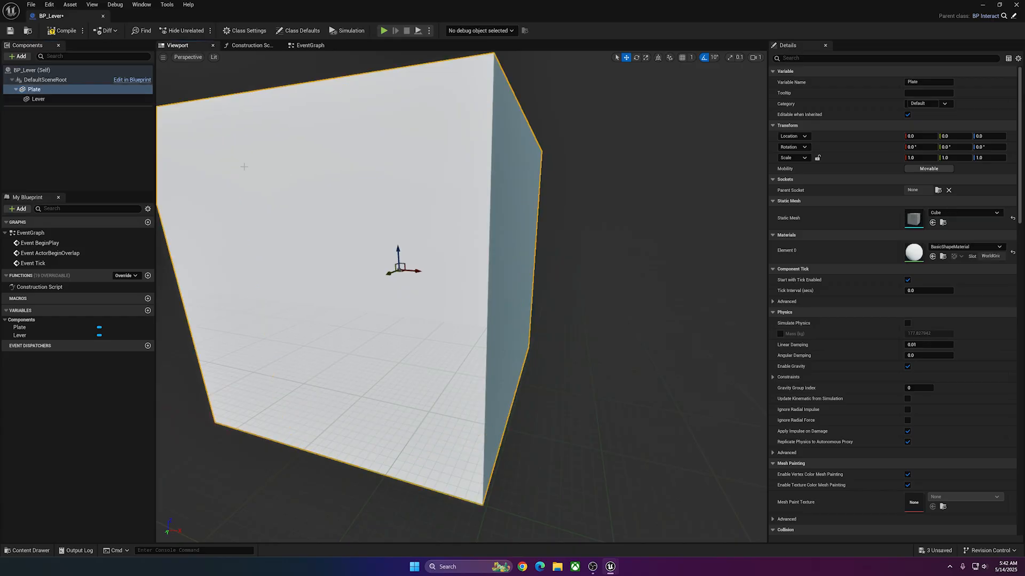
# Shape the Plate into a thin upright slab rotated 90° and the Lever into a long rod protruding from it.
pyautogui.moveTo(244, 166); pyautogui.dragTo(213, 131)
pyautogui.moveTo(439, 200); pyautogui.dragTo(439, 272)
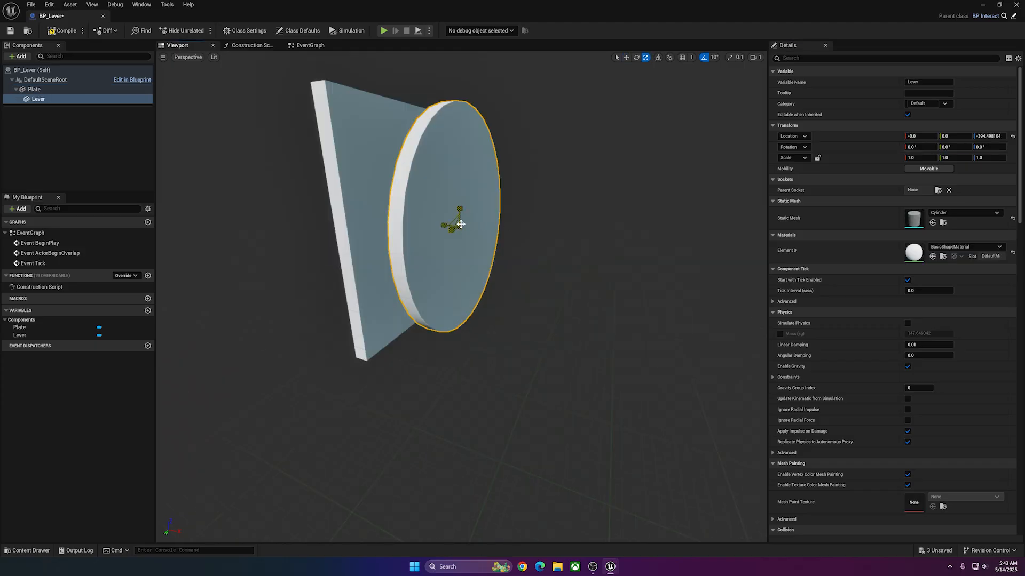
pyautogui.moveTo(460, 225); pyautogui.dragTo(344, 220)
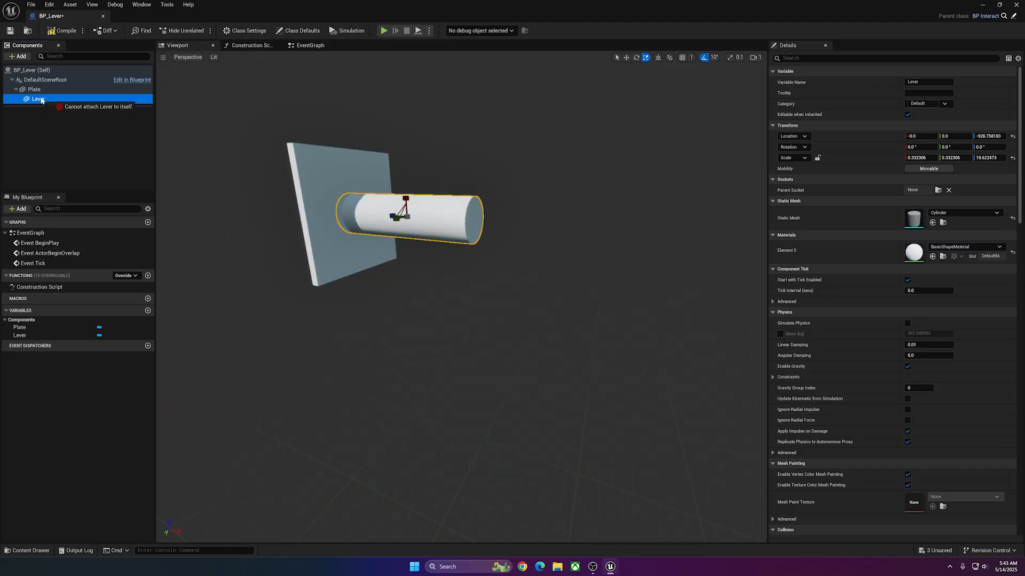
# Reattach Lever to DefaultSceneRoot and stretch the Plate vertically to an X scale of about 2.33.
pyautogui.moveTo(42, 100); pyautogui.dragTo(34, 80)
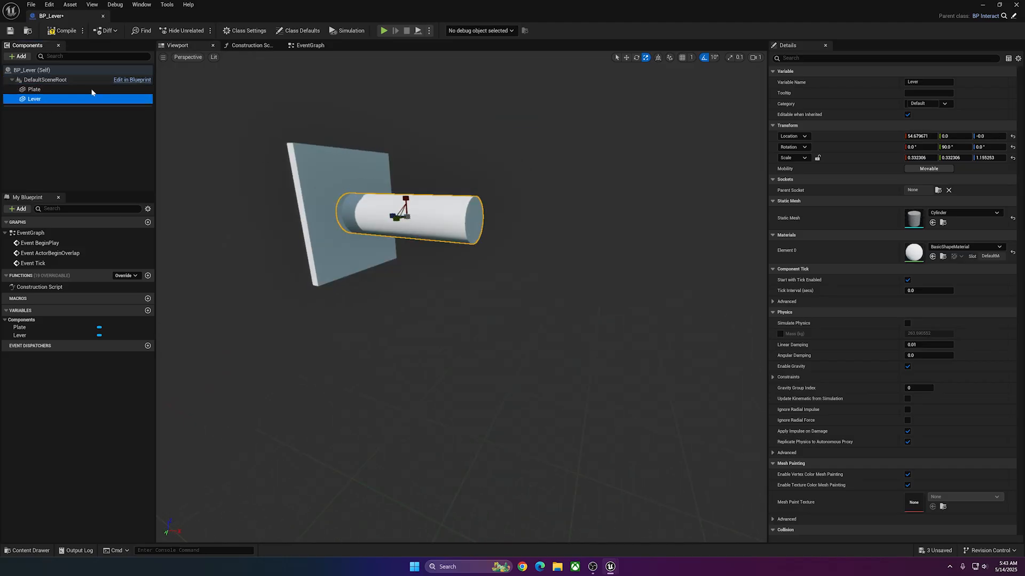
pyautogui.click(32, 91)
pyautogui.moveTo(351, 196); pyautogui.dragTo(346, 130)
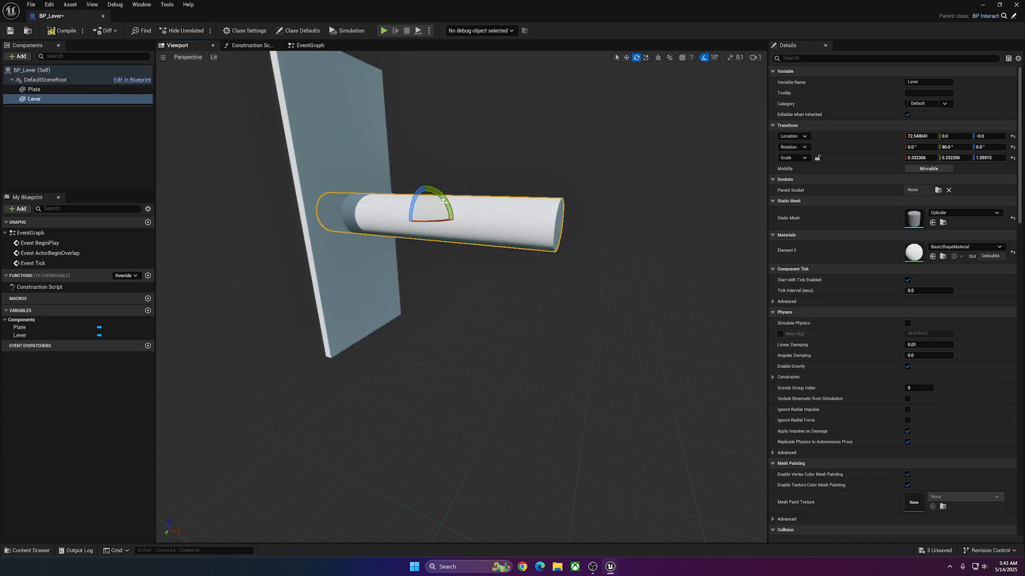
# Reposition the Lever and tilt it upward from the plate with a Y rotation of 50°.
pyautogui.moveTo(439, 201); pyautogui.dragTo(552, 146)
pyautogui.press('w')
pyautogui.press('d')
pyautogui.moveTo(552, 145); pyautogui.dragTo(427, 149, button='right')
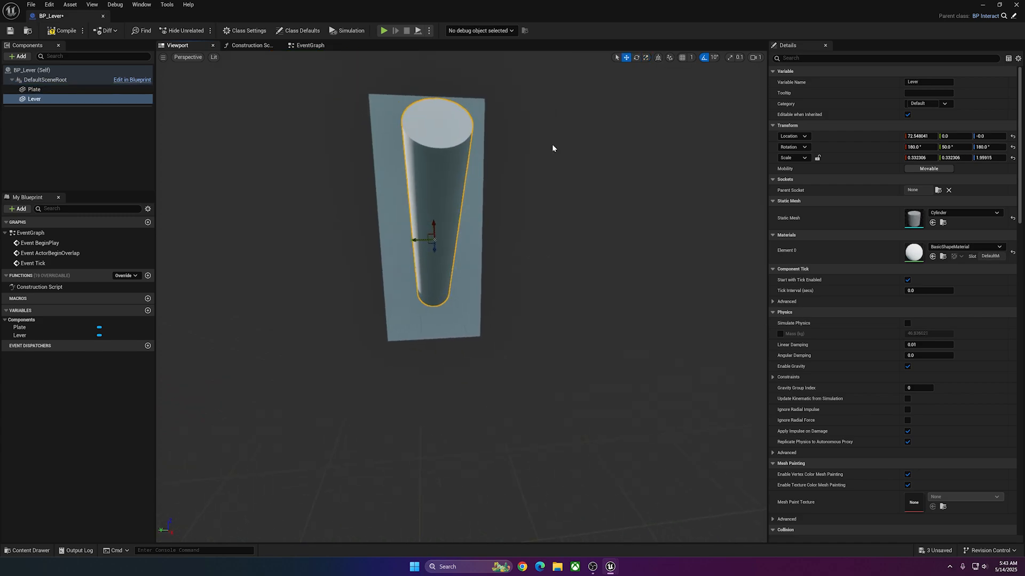
# Switch the transform gizmo to world space and move the Lever to about X 58 and Z 51 so its end meets the plate.
pyautogui.click(660, 58)
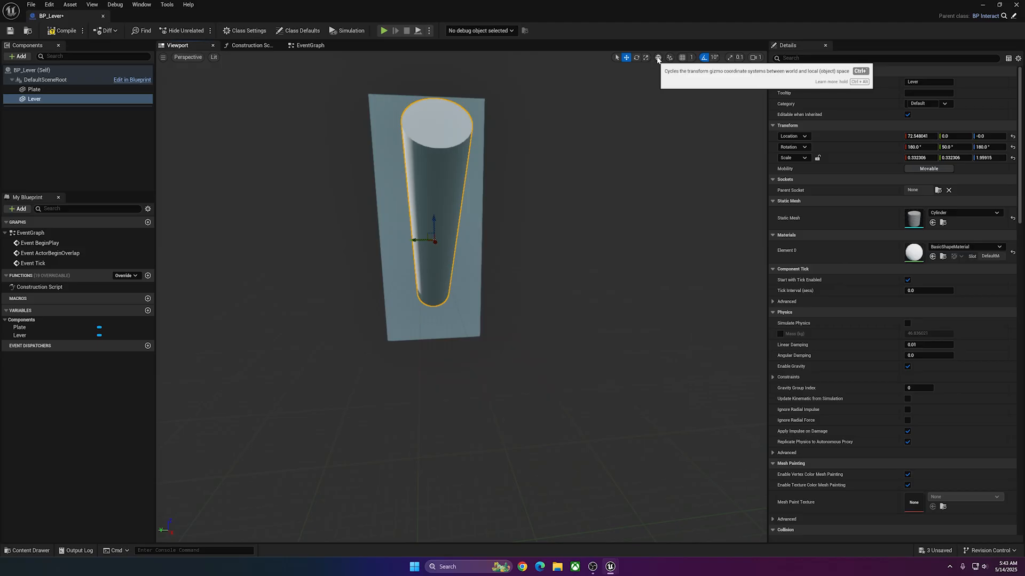
pyautogui.press('a')
pyautogui.moveTo(476, 184); pyautogui.dragTo(581, 185, button='right')
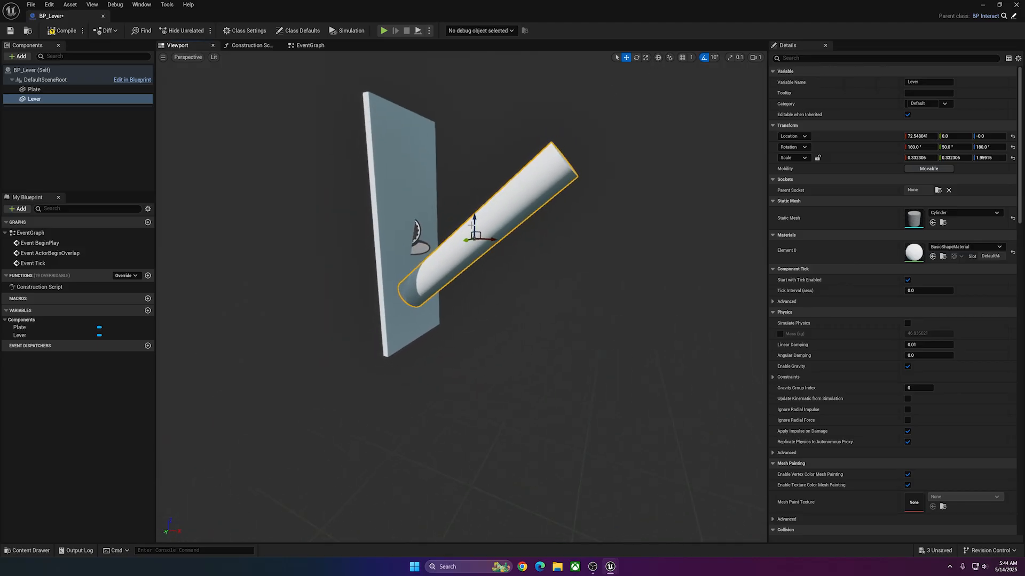
pyautogui.moveTo(475, 219); pyautogui.dragTo(472, 158)
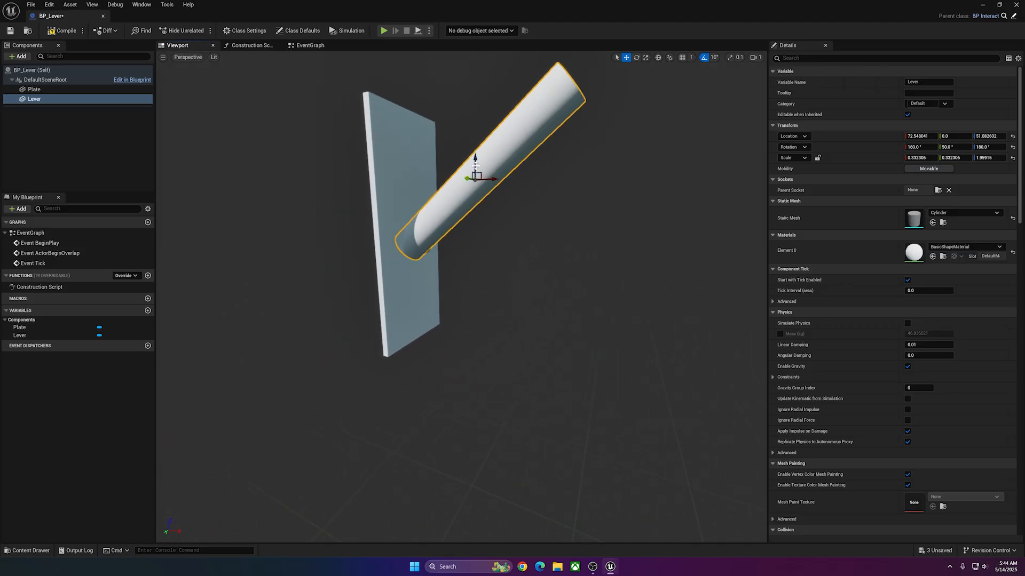
pyautogui.press('a')
pyautogui.moveTo(475, 166); pyautogui.dragTo(541, 160, button='right')
pyautogui.moveTo(438, 203); pyautogui.dragTo(422, 203)
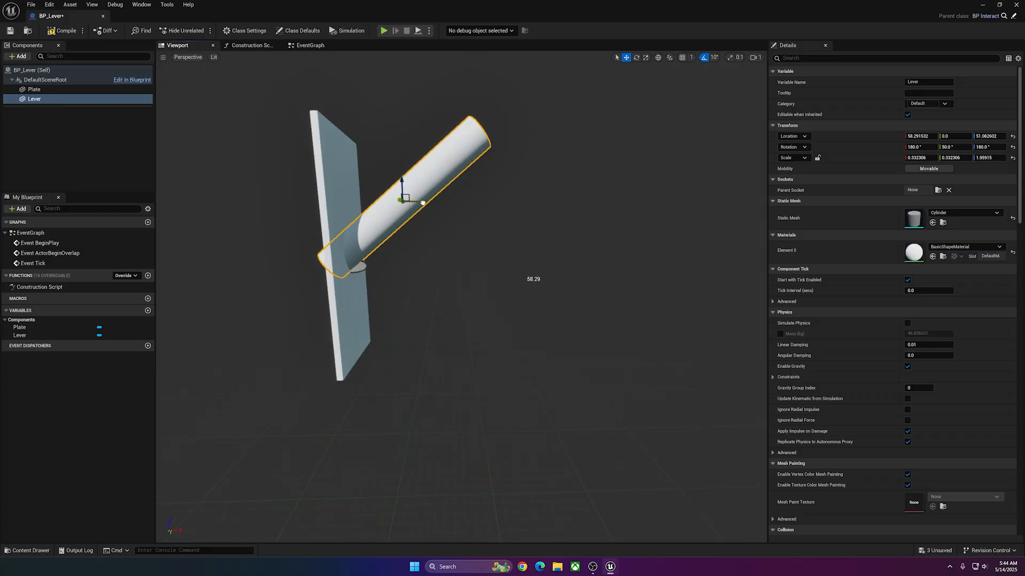
pyautogui.press('a')
pyautogui.moveTo(423, 203)
pyautogui.mouseDown(button='right')
pyautogui.moveTo(443, 203)
pyautogui.moveTo(423, 204)
pyautogui.mouseUp(button='right')
pyautogui.press('d')
# Switch the gizmo back to local space, shorten the Plate to an X scale of about 2.29 and compile the Blueprint.
pyautogui.hotkey('ctrl', '`')
pyautogui.click(310, 213)
pyautogui.moveTo(310, 213); pyautogui.dragTo(281, 215, button='right')
pyautogui.press('d')
pyautogui.press('a')
pyautogui.click(62, 31)
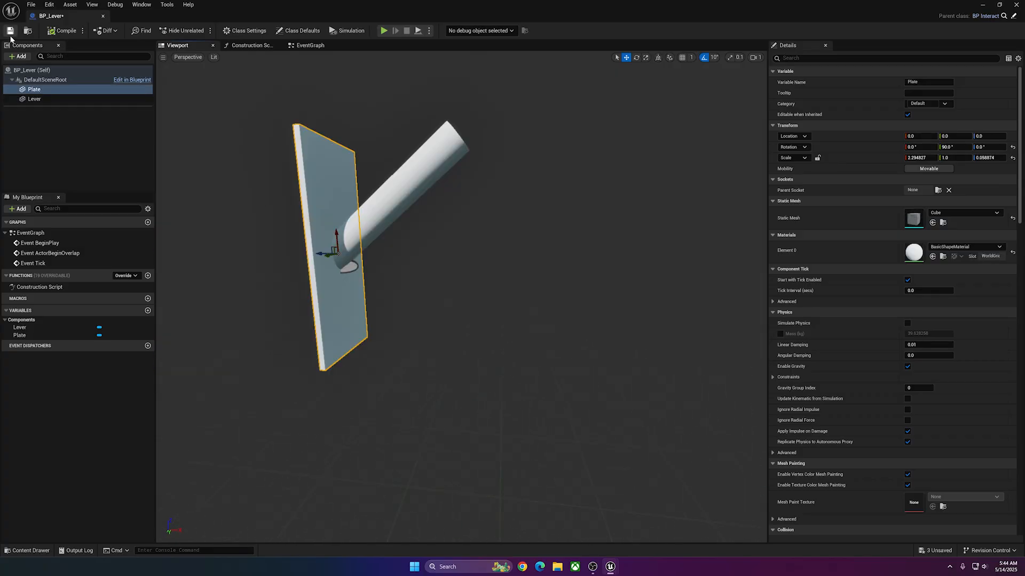
# Dock the BP_Lever editor with the main window and place a BP_Lever beside the doors in the level, rotated about 80°.
pyautogui.moveTo(68, 17); pyautogui.dragTo(377, 20)
pyautogui.click(65, 17)
pyautogui.moveTo(401, 439); pyautogui.dragTo(155, 176)
pyautogui.press('w')
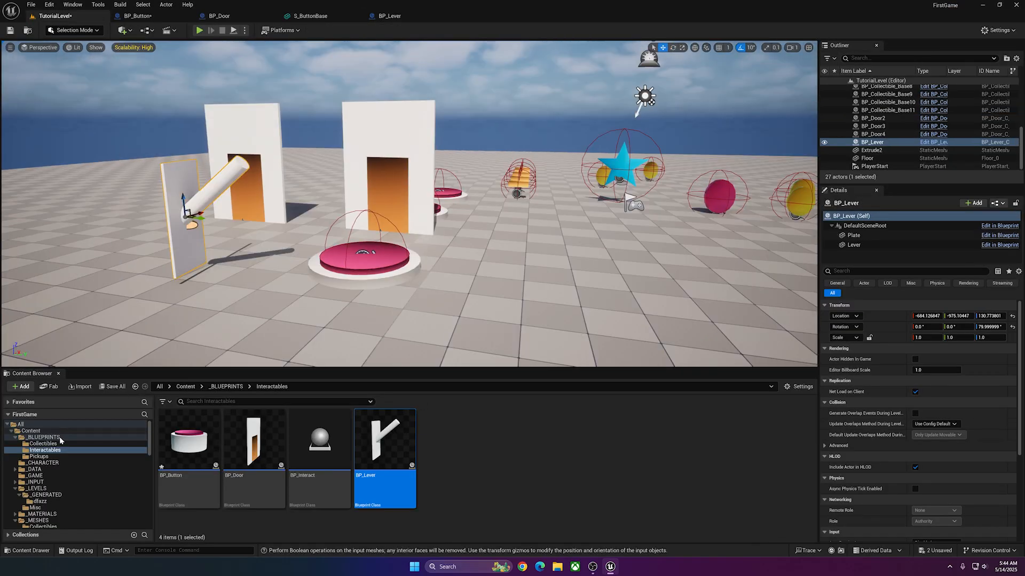
# Place BP_FirstGameCharacter next to the lever as a size reference and scale the placed BP_Lever uniformly to 0.25.
pyautogui.click(43, 463)
pyautogui.click(188, 441)
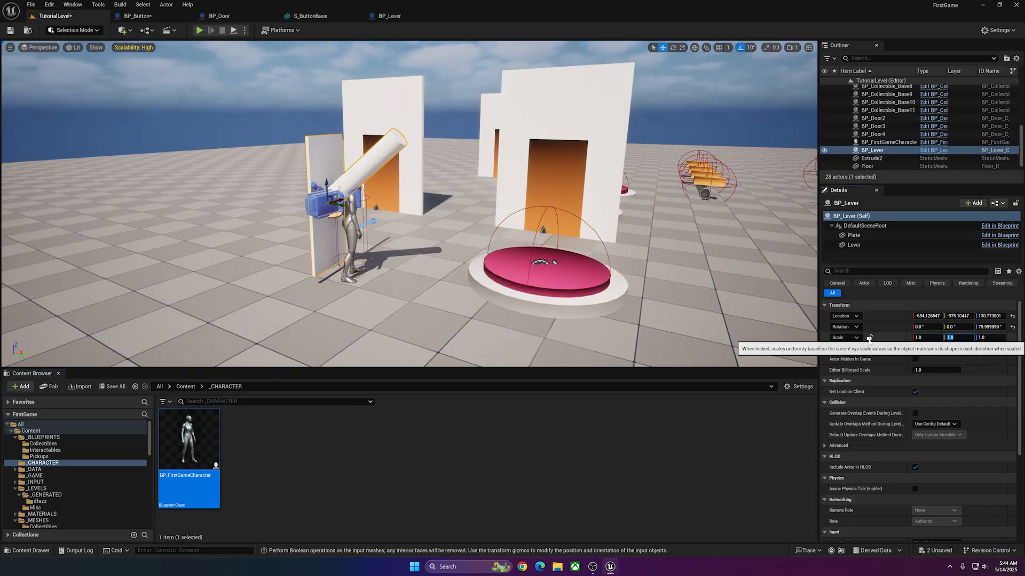
pyautogui.click(868, 338)
pyautogui.click(925, 338)
pyautogui.write('.2')
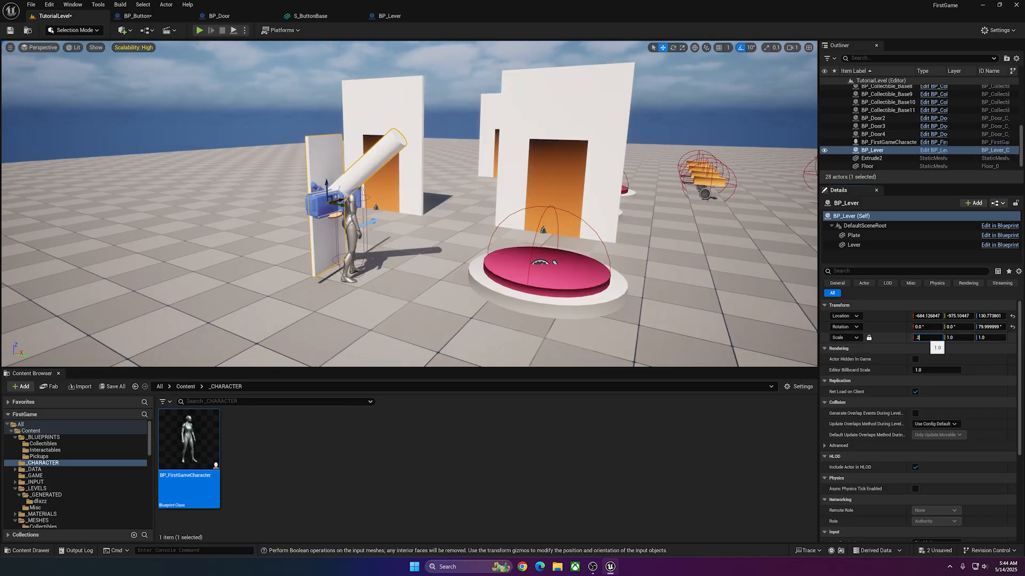
pyautogui.write('5')
pyautogui.press('Return')
# Move the placed lever away from the character to about Y -1023 and undo the last deletion.
pyautogui.moveTo(448, 162); pyautogui.dragTo(416, 161, button='right')
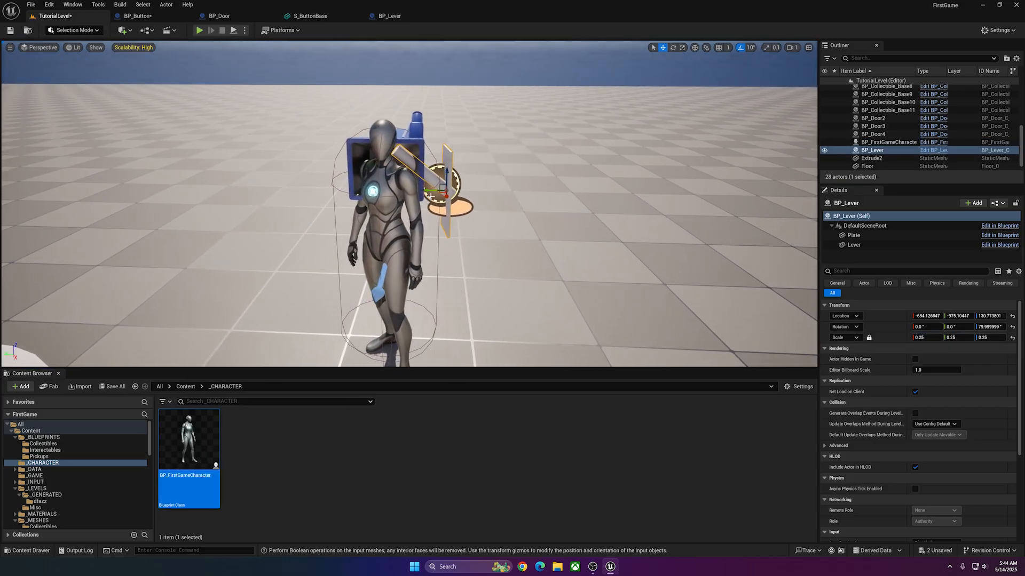
pyautogui.moveTo(431, 198); pyautogui.dragTo(454, 198, button='right')
pyautogui.moveTo(375, 194); pyautogui.dragTo(448, 195)
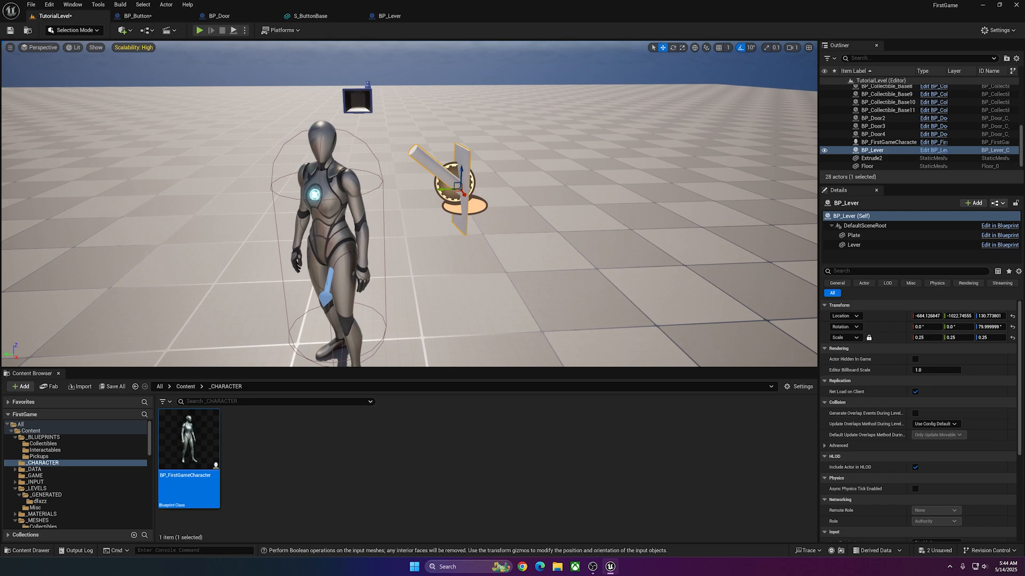
pyautogui.hotkey('ctrl', 'z')
# In BP_Lever, set the DefaultSceneRoot scale to a uniform 0.25 and attach Lever under Plate.
pyautogui.click(381, 16)
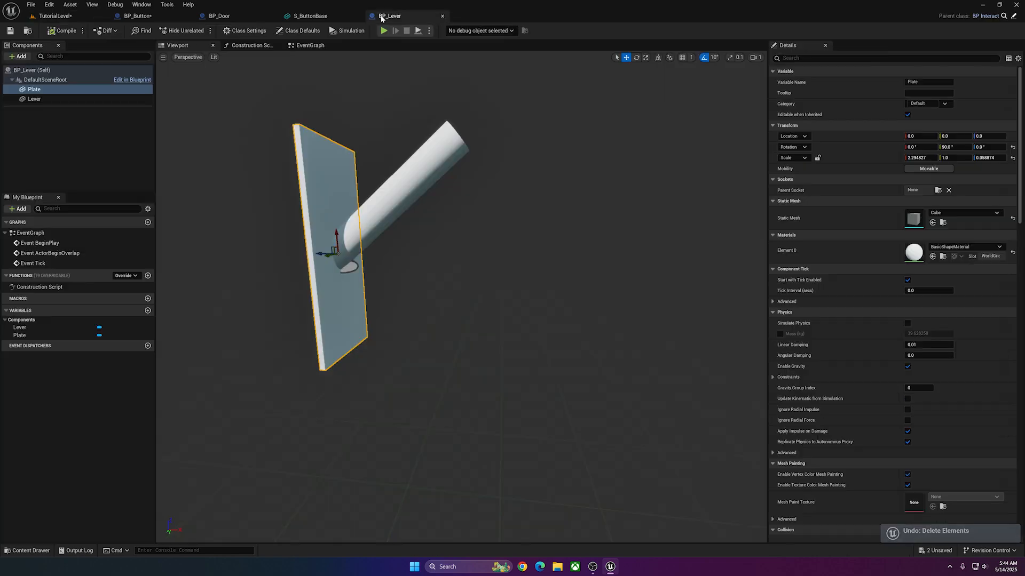
pyautogui.click(45, 79)
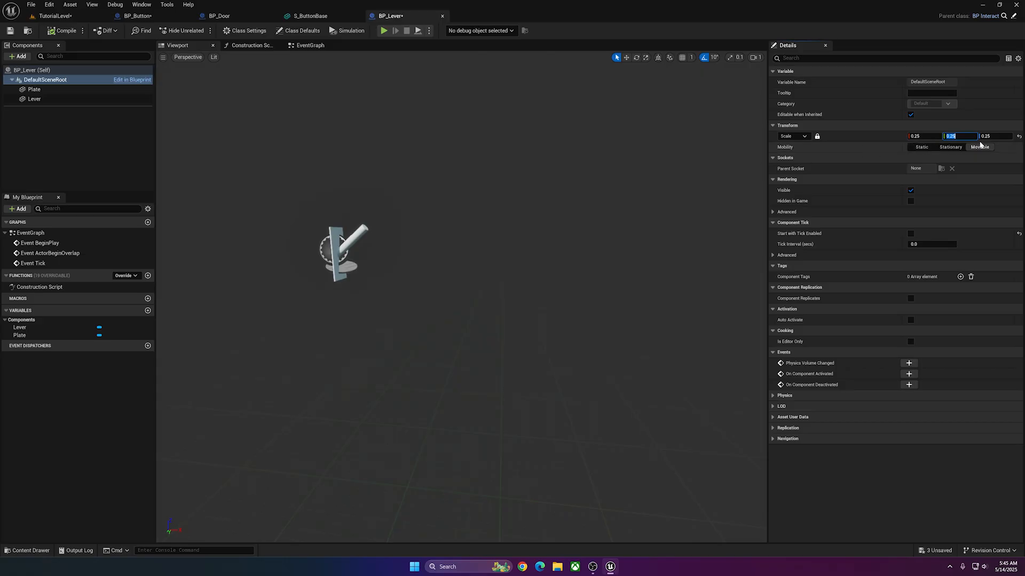
pyautogui.click(34, 89)
pyautogui.moveTo(36, 101); pyautogui.dragTo(34, 90)
pyautogui.moveTo(342, 256); pyautogui.dragTo(283, 261, button='right')
pyautogui.press('w')
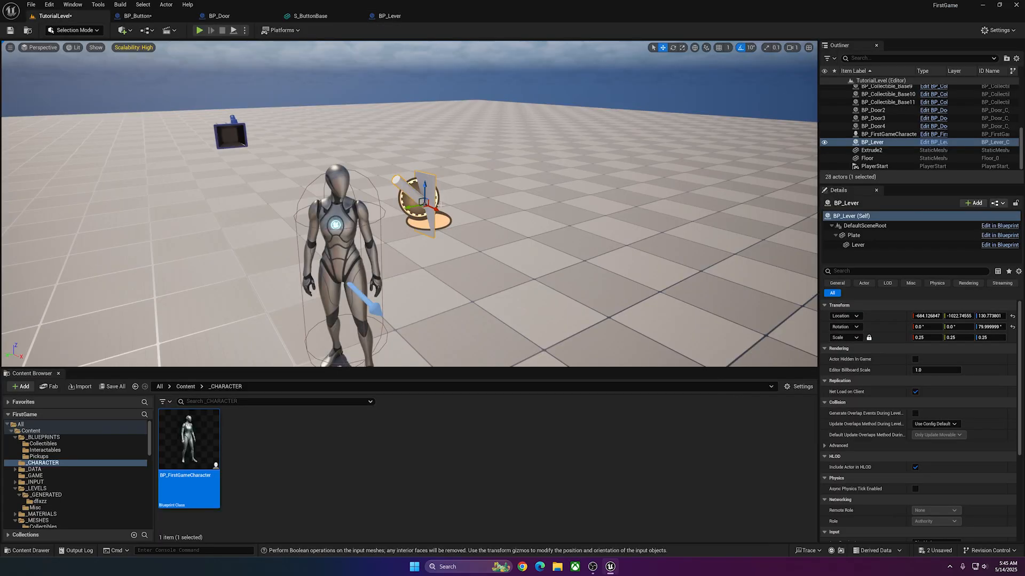
pyautogui.moveTo(437, 211); pyautogui.dragTo(463, 227)
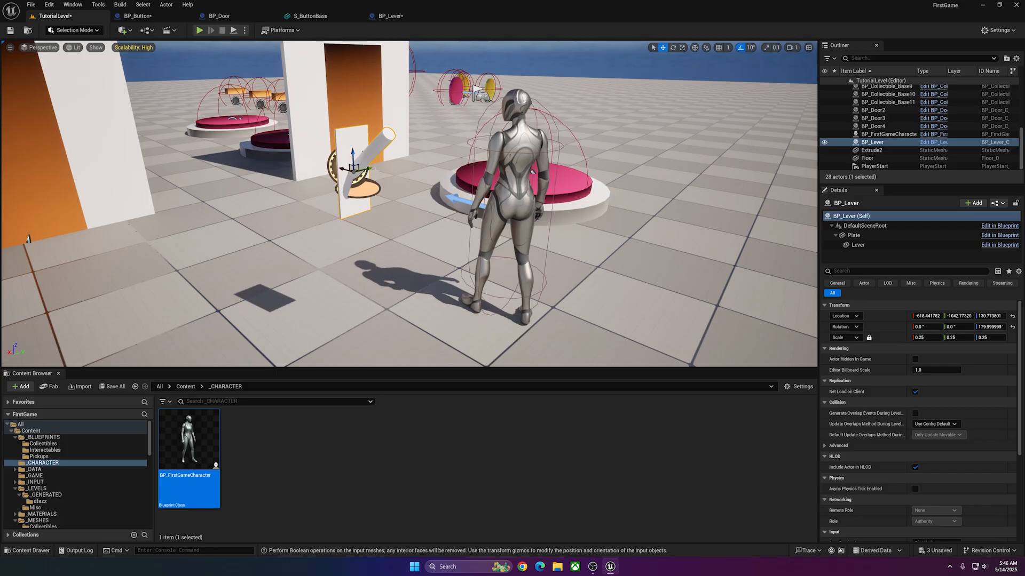
# Check the lever against the character in the level and assign the MI_Button material to the Lever component.
pyautogui.press('a')
pyautogui.moveTo(368, 142); pyautogui.dragTo(320, 127, button='right')
pyautogui.press('d')
pyautogui.press('w')
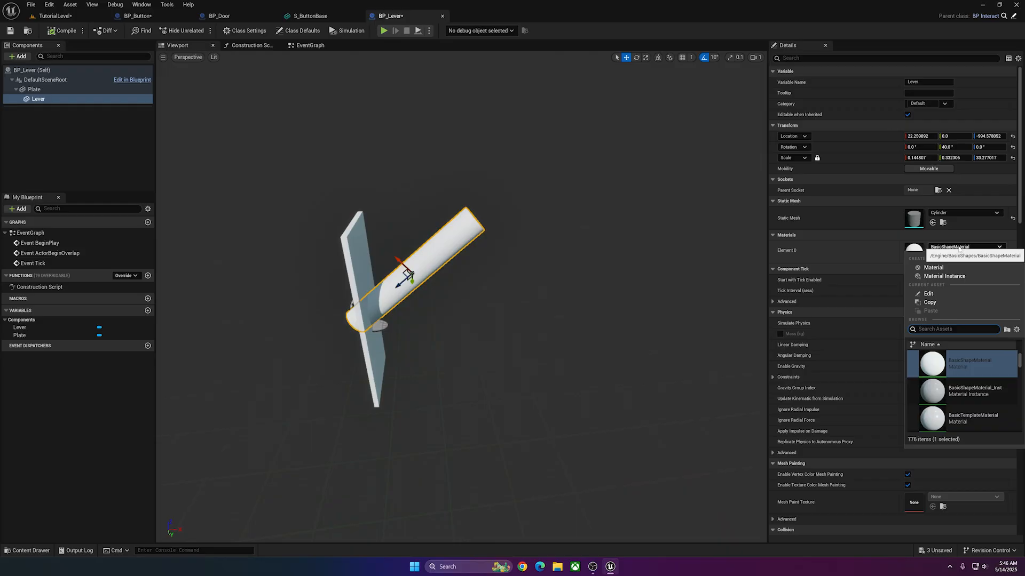
pyautogui.write('button')
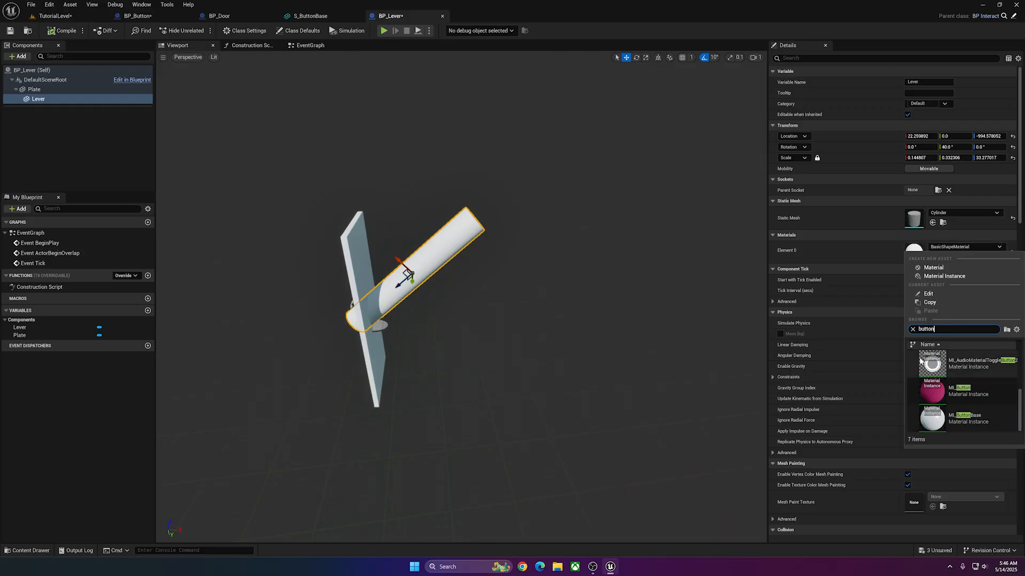
pyautogui.click(974, 399)
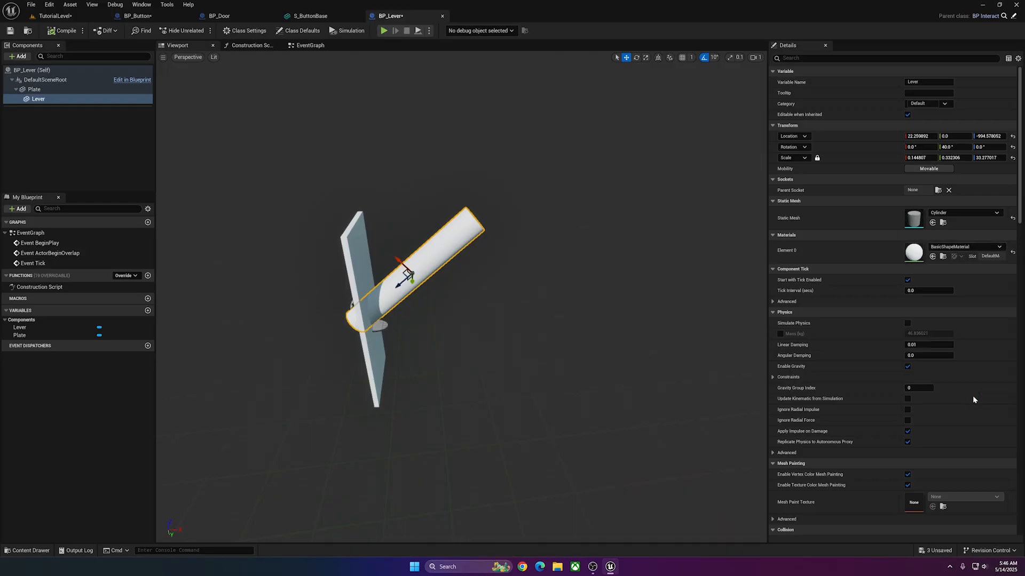
# Rotate the placed BP_Lever to 90° and move it clear of the character to about Y -1213.
pyautogui.click(366, 257)
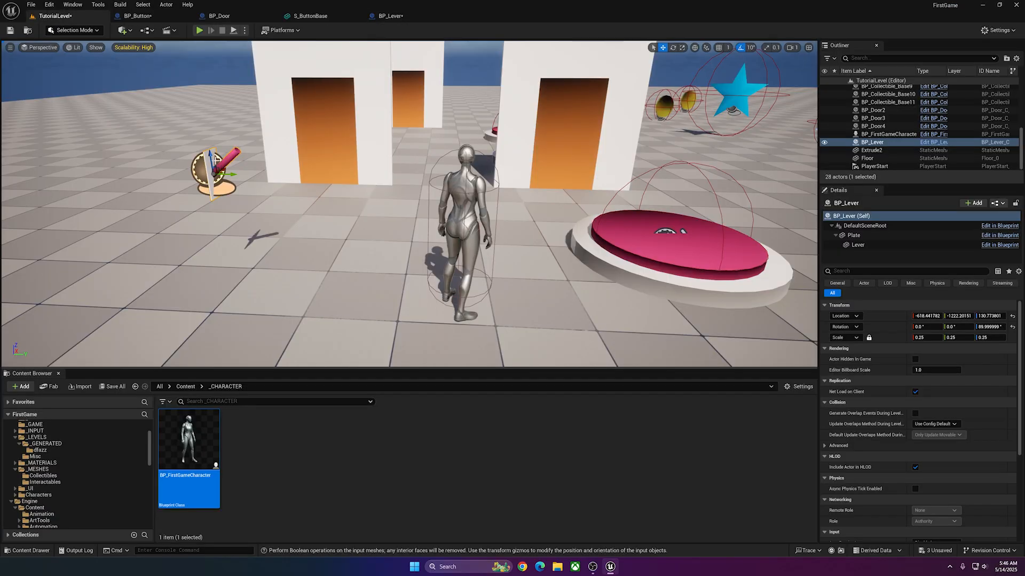
pyautogui.click(606, 236)
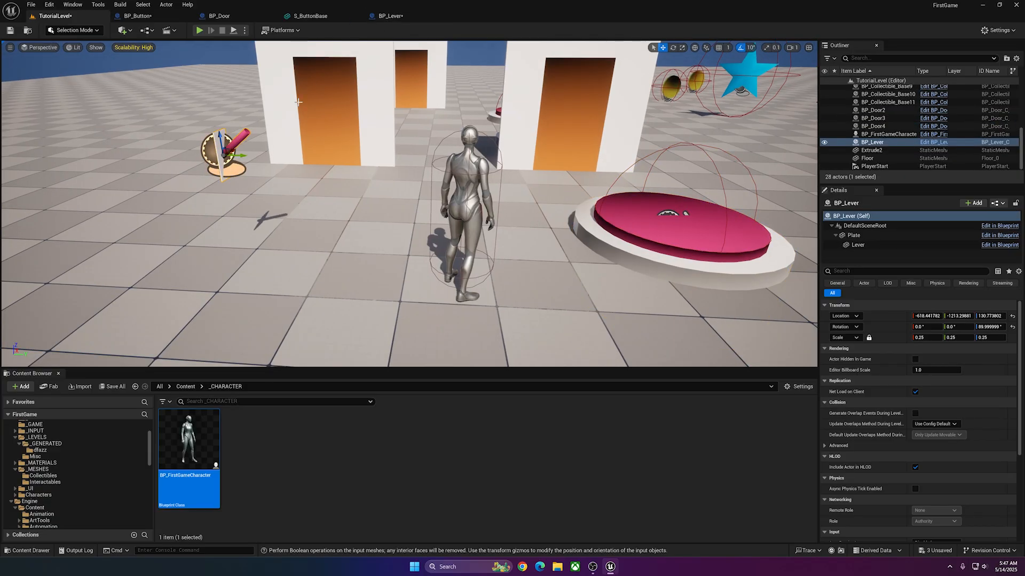
# In BP_Lever, add a Sphere Collision component under Lever and set its sphere radius to 64.
pyautogui.click(379, 20)
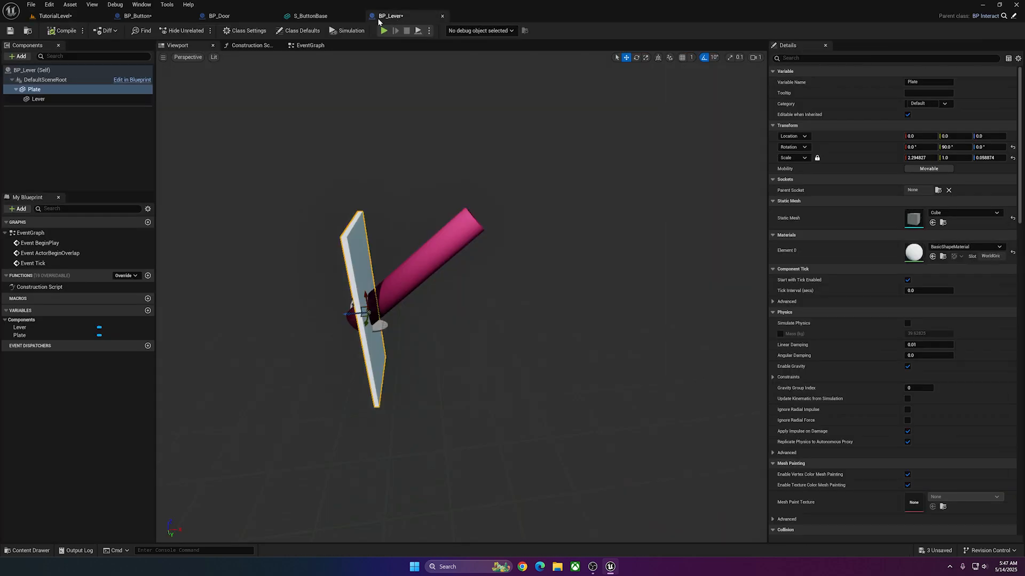
pyautogui.click(18, 56)
pyautogui.write('sphere')
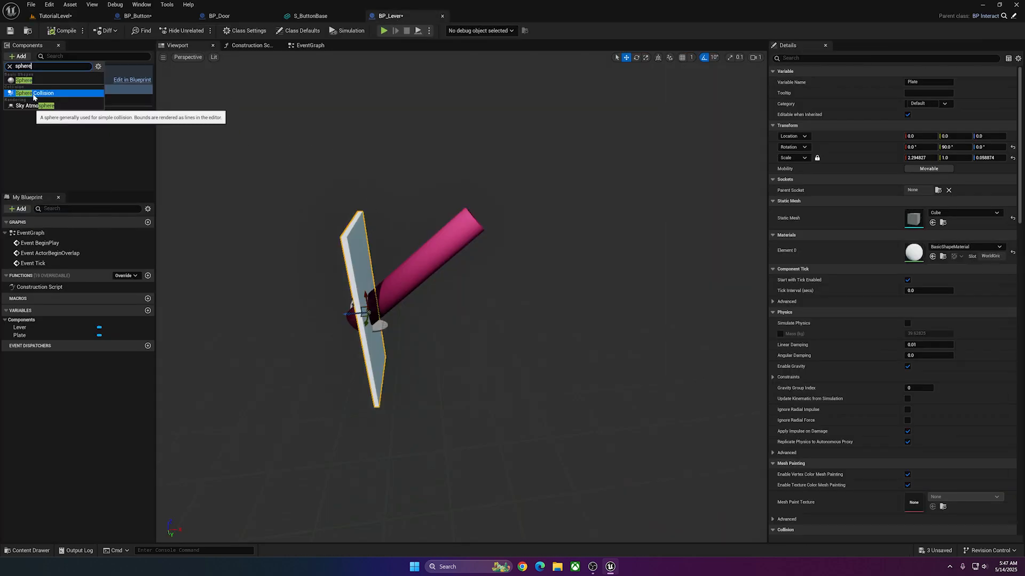
pyautogui.click(35, 94)
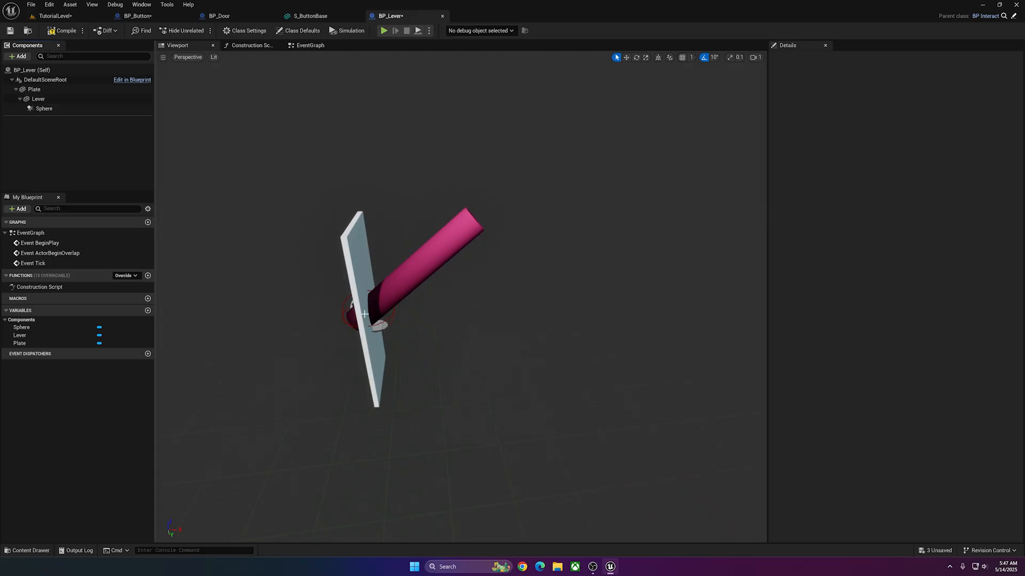
pyautogui.click(390, 324)
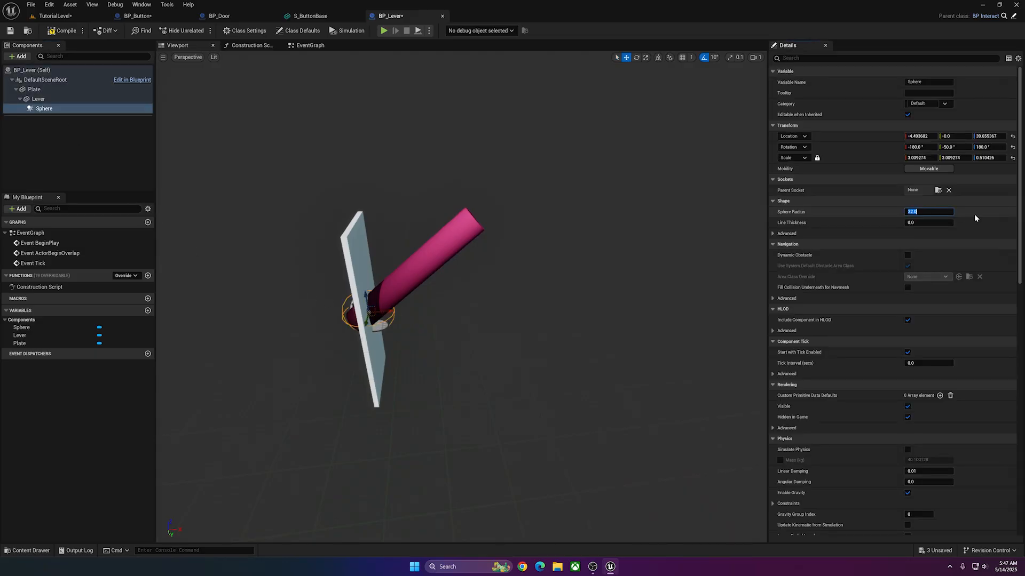
pyautogui.write('64')
pyautogui.press('Return')
# Move the collision sphere from the plate out to the free end of the lever handle.
pyautogui.moveTo(369, 299); pyautogui.dragTo(472, 236)
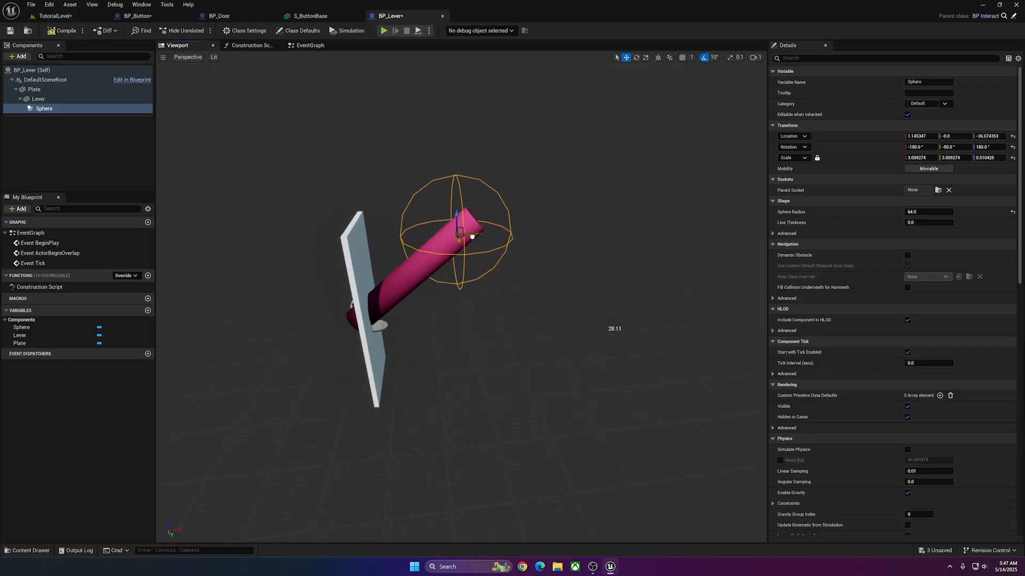
pyautogui.press('d')
pyautogui.moveTo(472, 235); pyautogui.dragTo(443, 267, button='right')
pyautogui.press('w')
pyautogui.press('s')
pyautogui.press('a')
pyautogui.click(927, 212)
pyautogui.press('Return')
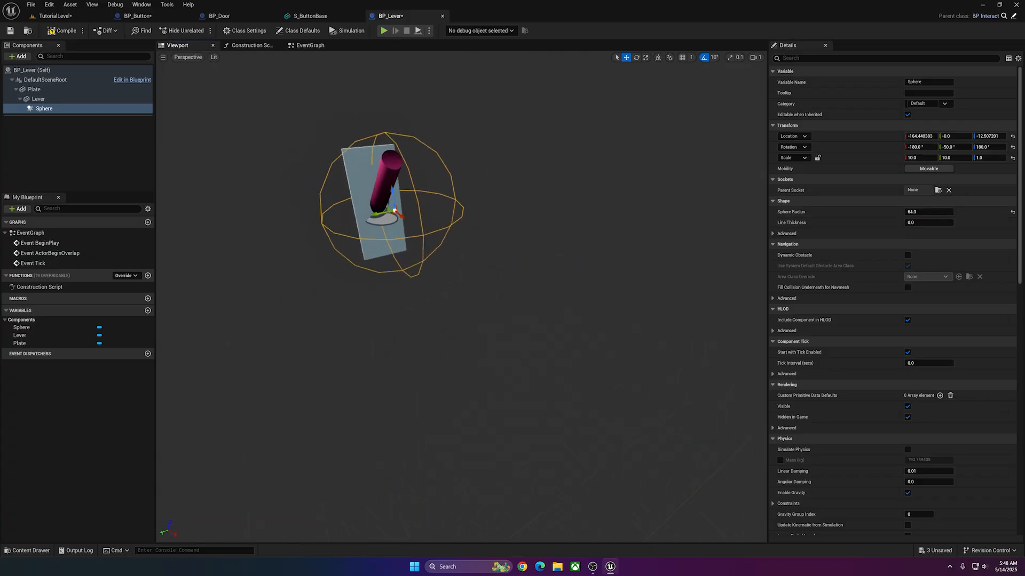
# Scale the collision sphere to 10, 10, 1 and position it in front of the plate at about X -184.
pyautogui.moveTo(427, 198); pyautogui.dragTo(420, 197, button='right')
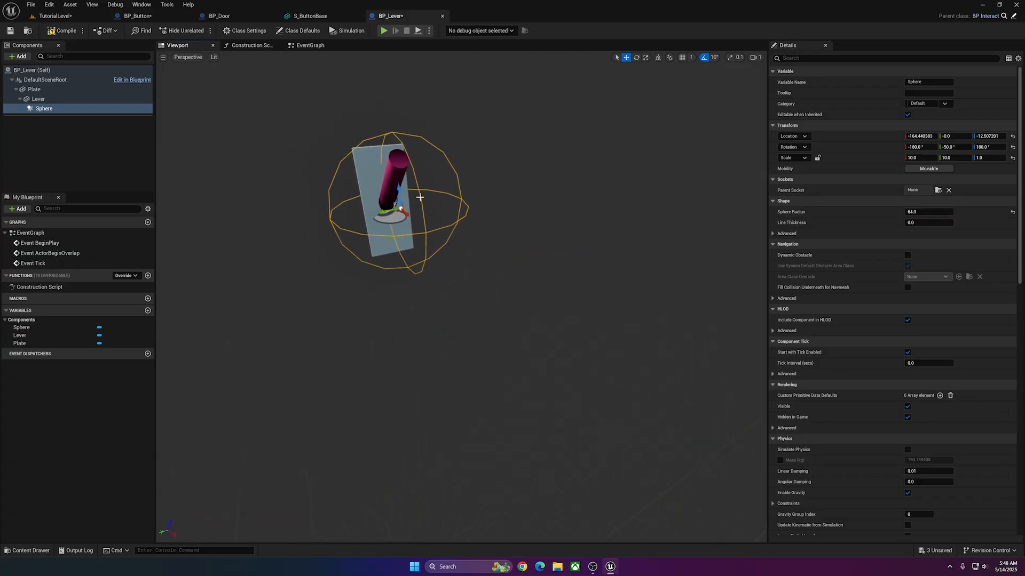
pyautogui.moveTo(399, 183)
pyautogui.mouseDown()
pyautogui.moveTo(399, 170)
pyautogui.moveTo(399, 180)
pyautogui.mouseUp()
pyautogui.press('a')
pyautogui.moveTo(399, 179); pyautogui.dragTo(544, 176, button='right')
pyautogui.moveTo(402, 147); pyautogui.dragTo(401, 151)
pyautogui.moveTo(533, 226); pyautogui.dragTo(464, 283, button='right')
pyautogui.press('d')
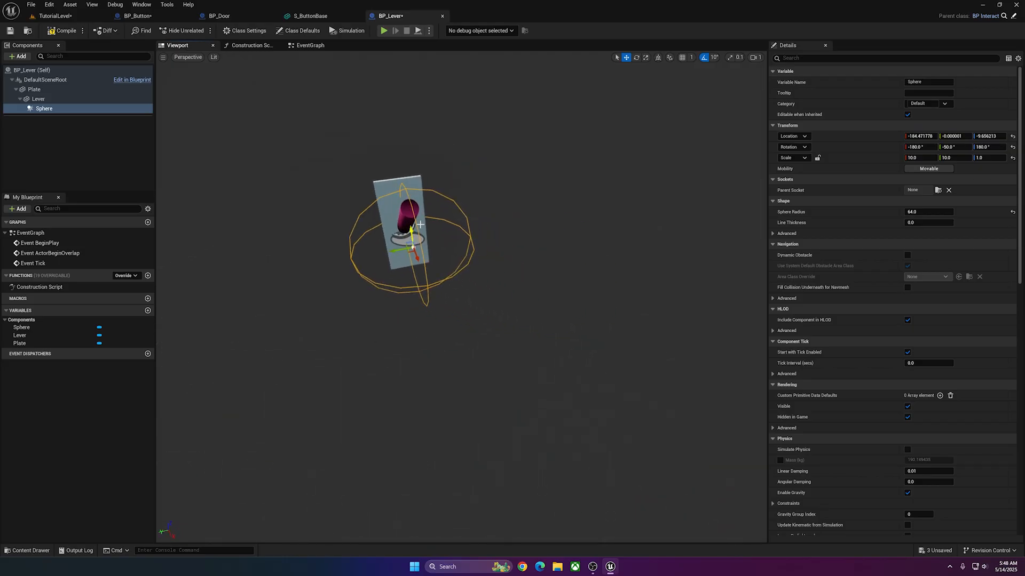
pyautogui.moveTo(408, 242); pyautogui.dragTo(480, 235, button='right')
pyautogui.press('a')
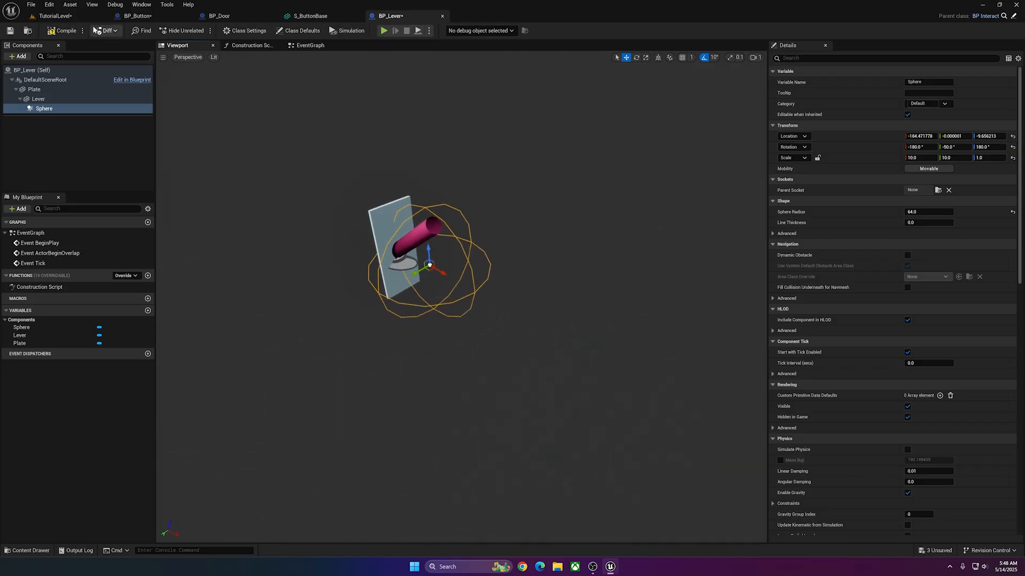
# Compare the sphere with the character in the level, then try an X and Y scale of 25 and a radius of 128.
pyautogui.click(74, 15)
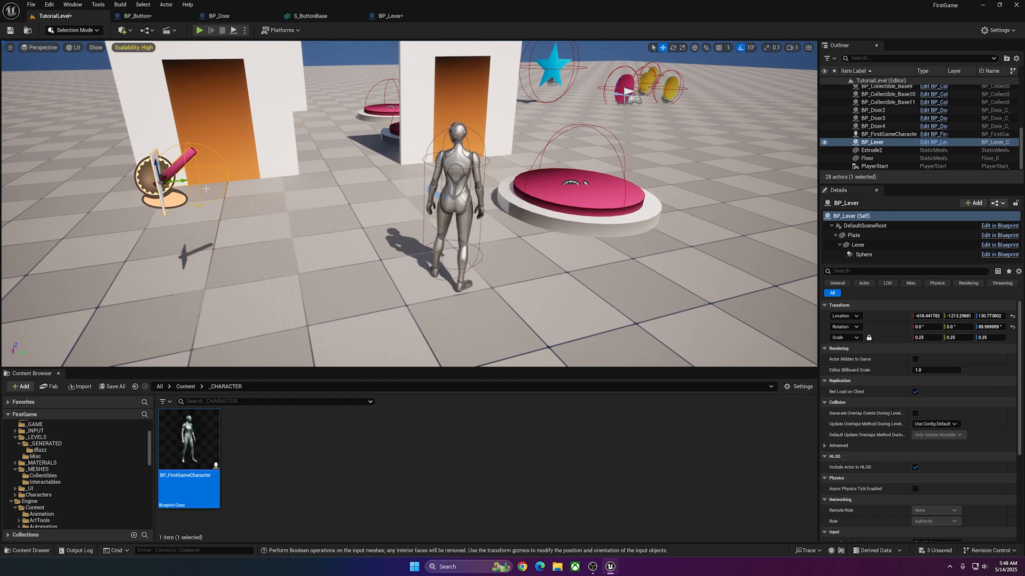
pyautogui.click(397, 17)
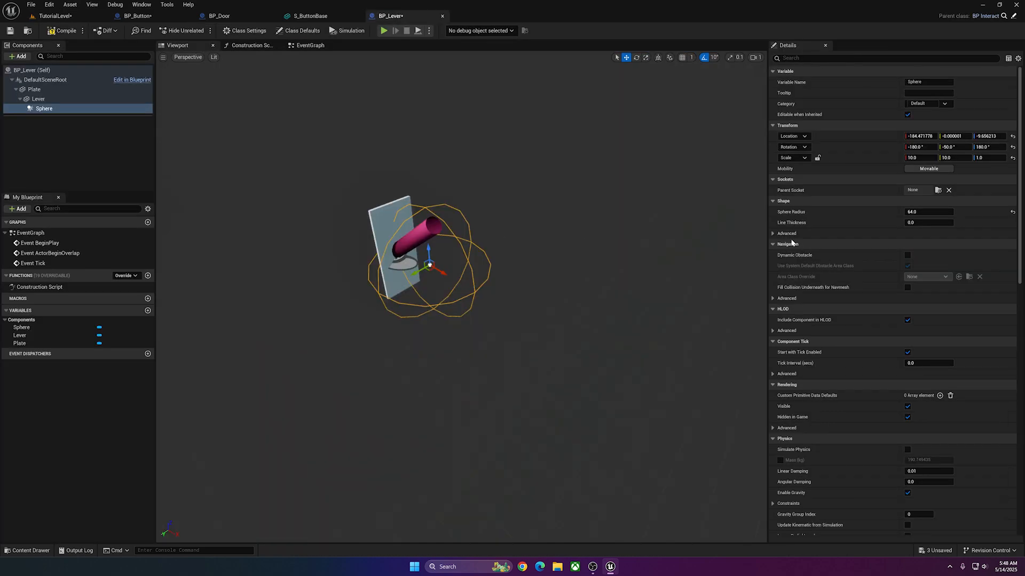
pyautogui.click(917, 158)
pyautogui.write('2')
pyautogui.click(928, 212)
pyautogui.write('12')
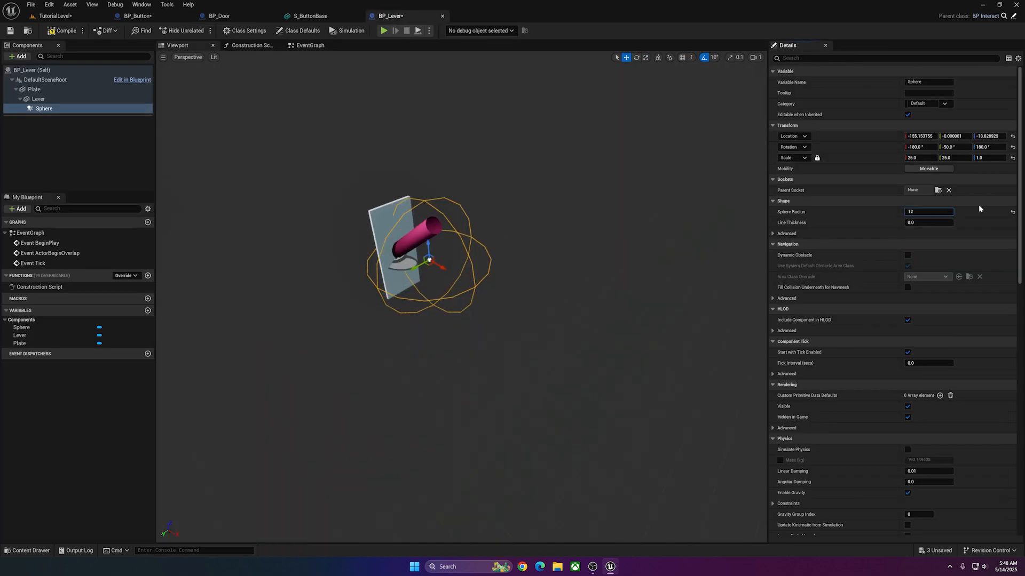
pyautogui.write('8')
pyautogui.press('Return')
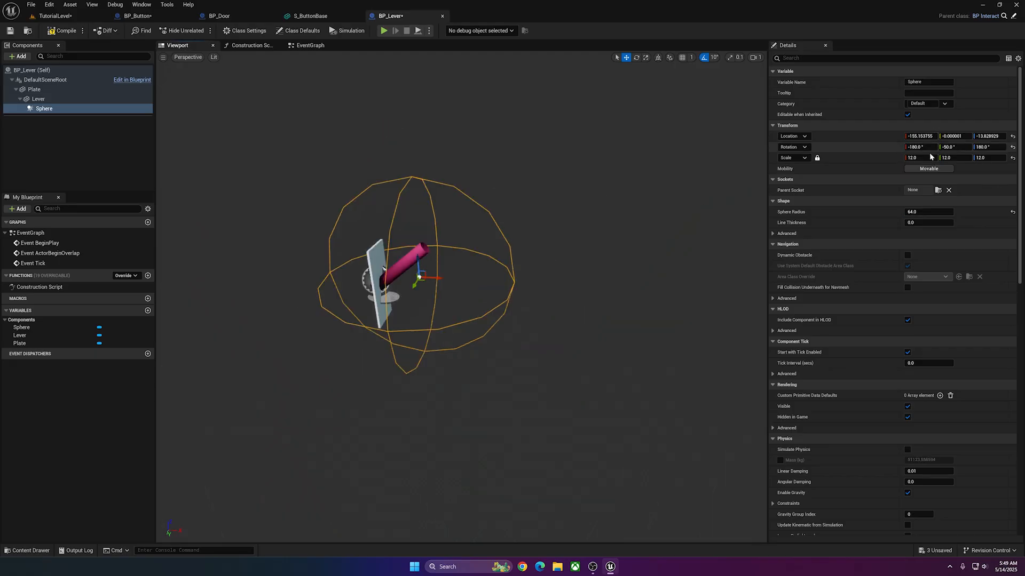
# Set the sphere to a uniform scale of 15 with radius 64, and move the placed BP_Lever to about X -670.
pyautogui.click(925, 158)
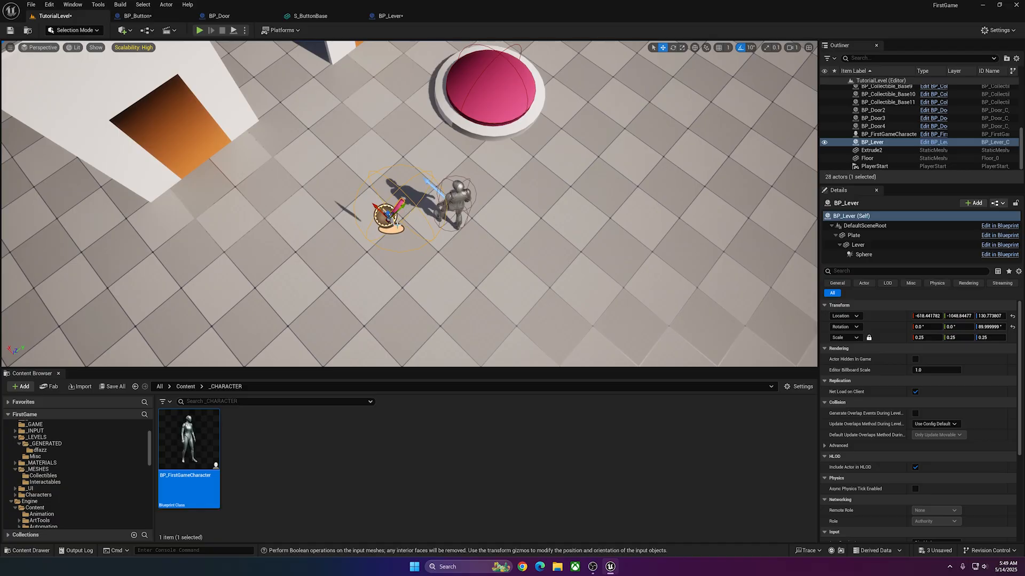
pyautogui.moveTo(395, 223); pyautogui.dragTo(387, 233)
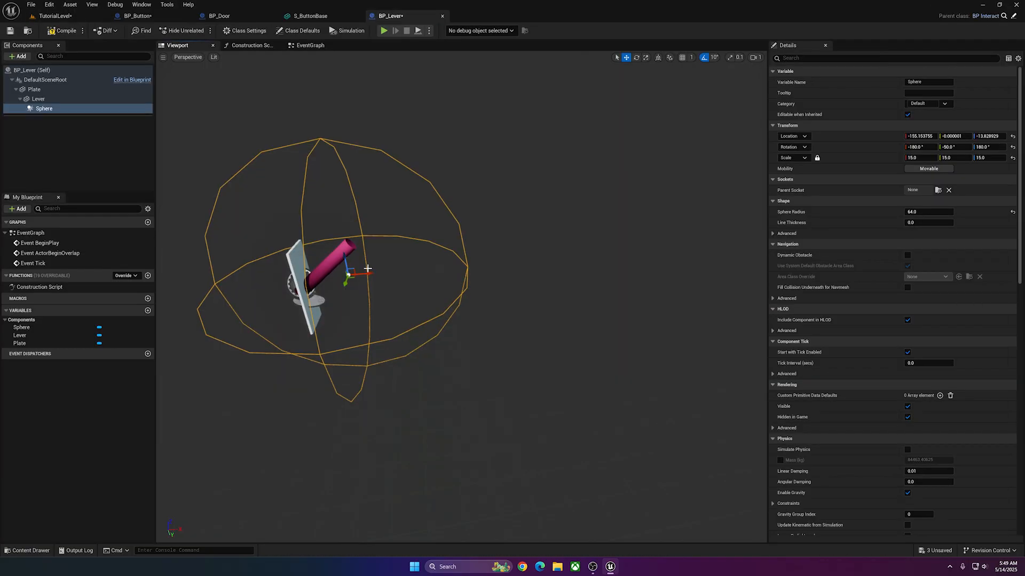
# Move the collision sphere farther out from the plate to about X -279, then compile and save BP_Lever.
pyautogui.moveTo(371, 273); pyautogui.dragTo(393, 273)
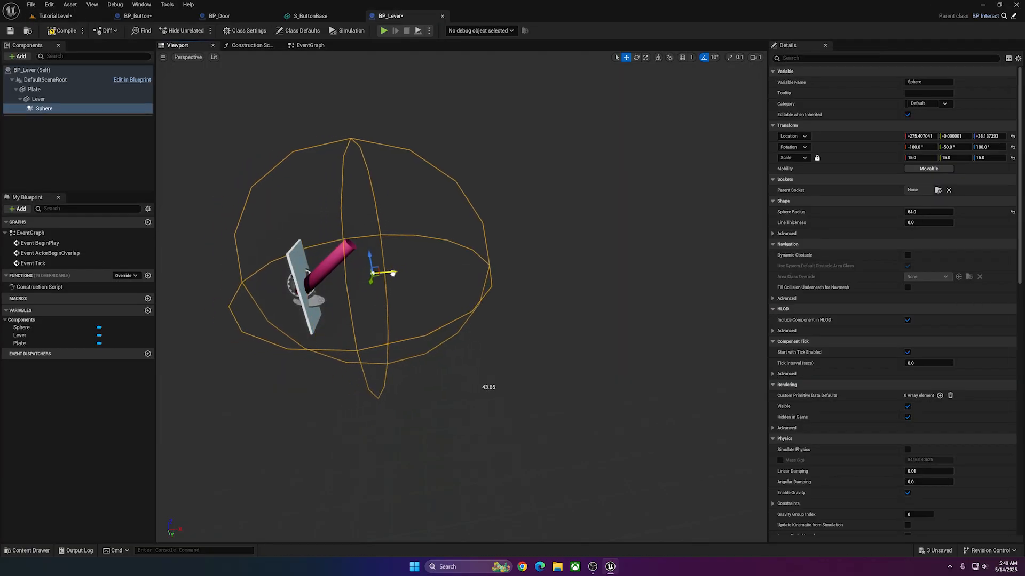
pyautogui.click(61, 30)
pyautogui.click(10, 31)
# Delete the three default event nodes from BP_Lever's EventGraph.
pyautogui.click(307, 46)
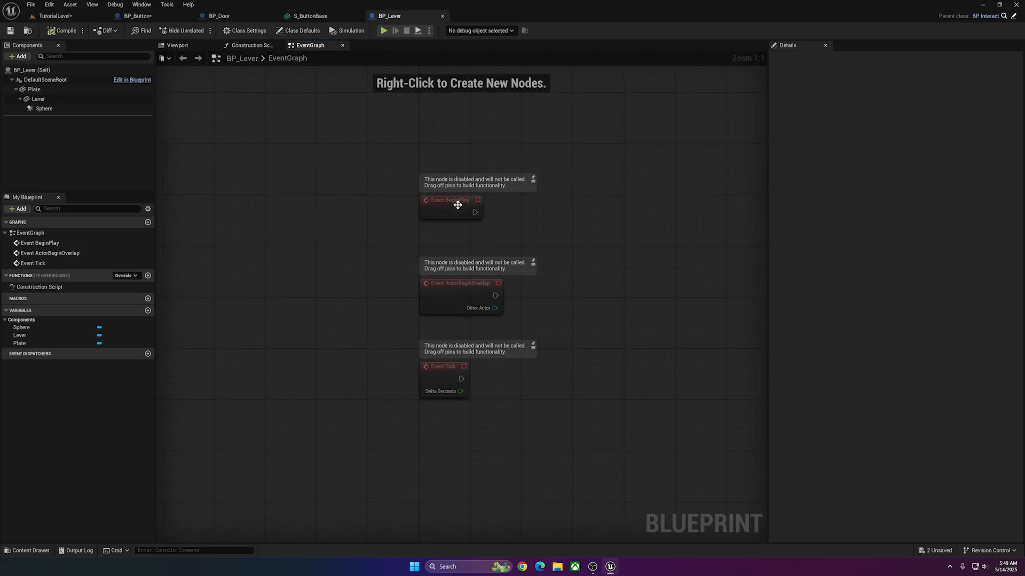
pyautogui.moveTo(457, 203); pyautogui.dragTo(386, 386)
pyautogui.press('Delete')
# Add an On Component Begin Overlap event for the Sphere to the EventGraph and position its node.
pyautogui.click(43, 109)
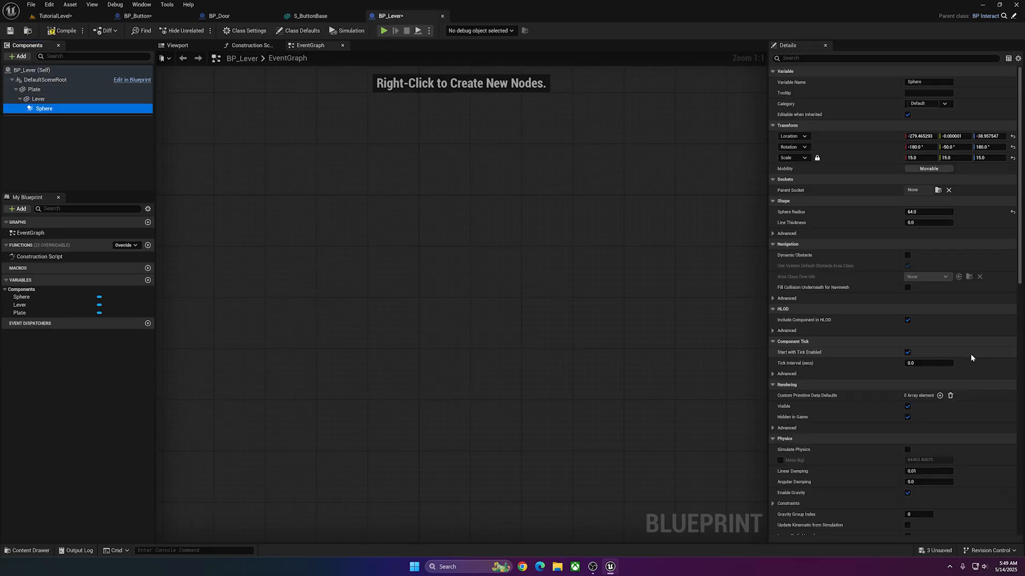
pyautogui.scroll(-15, 955, 352)
pyautogui.click(905, 327)
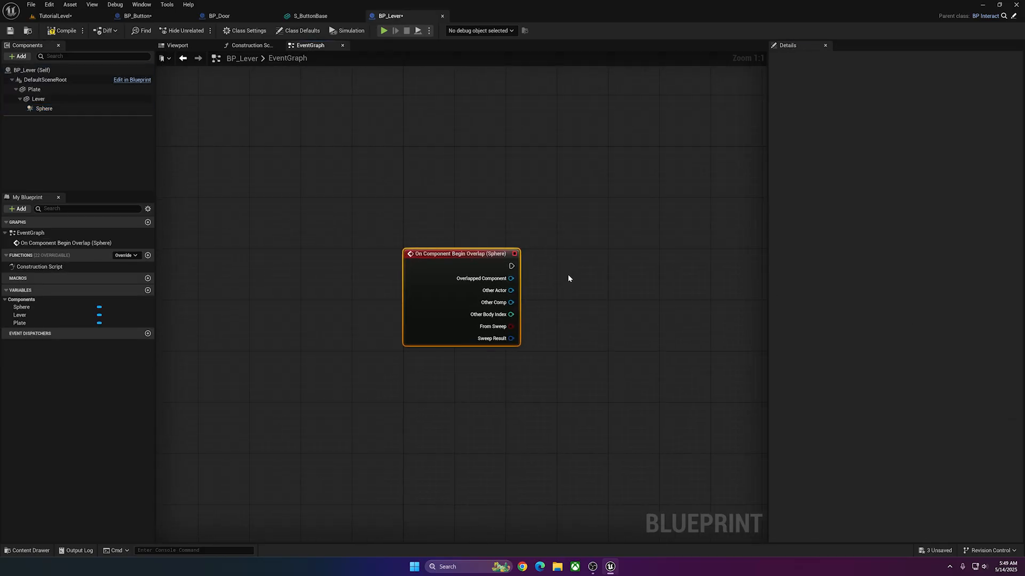
pyautogui.moveTo(474, 255); pyautogui.dragTo(382, 211)
# Set the Sphere's collision preset to Custom, ignoring every channel except Pawn, which is set to Overlap.
pyautogui.click(48, 109)
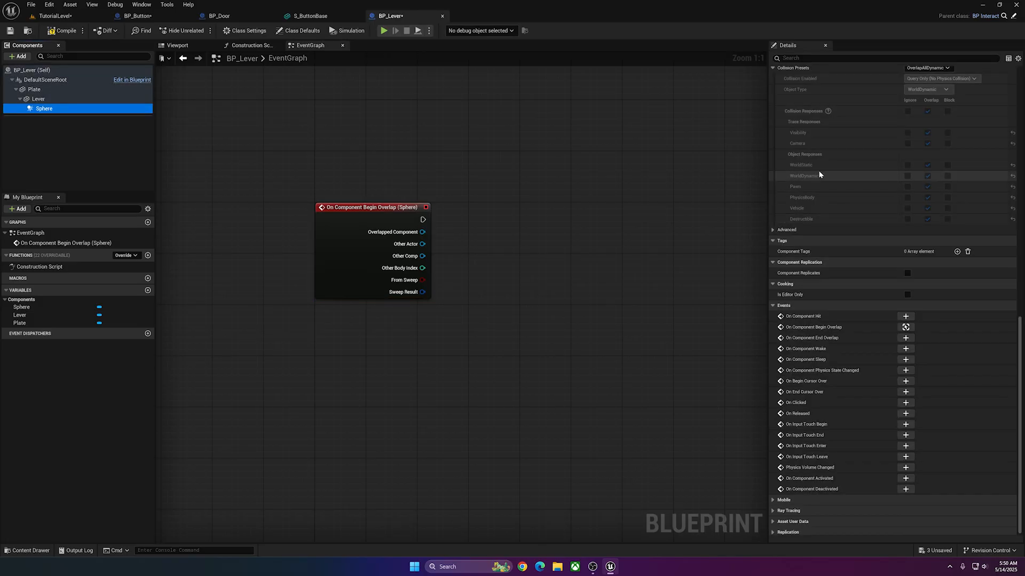
pyautogui.scroll(-6, 833, 182)
pyautogui.click(929, 221)
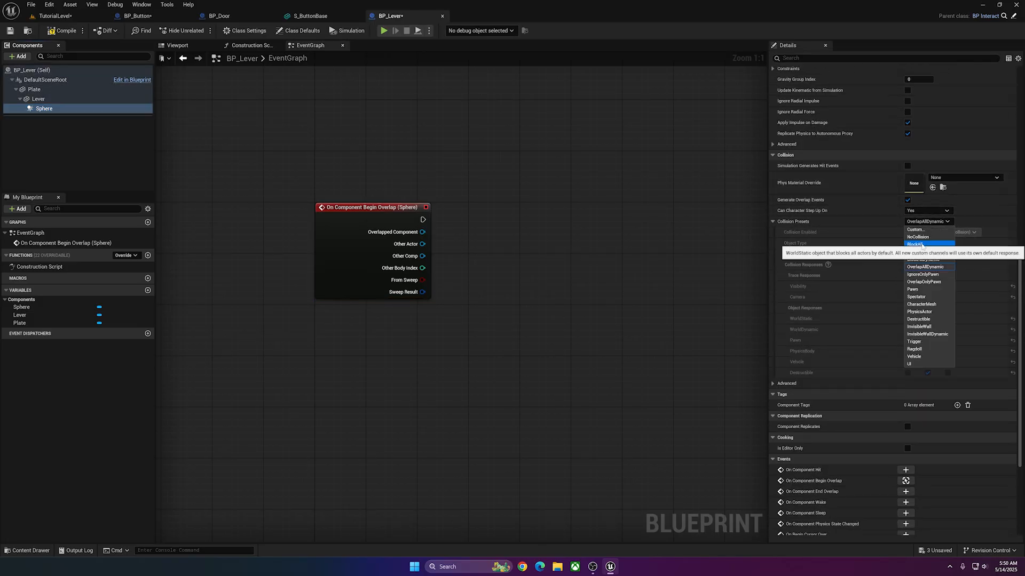
pyautogui.click(910, 230)
pyautogui.click(907, 266)
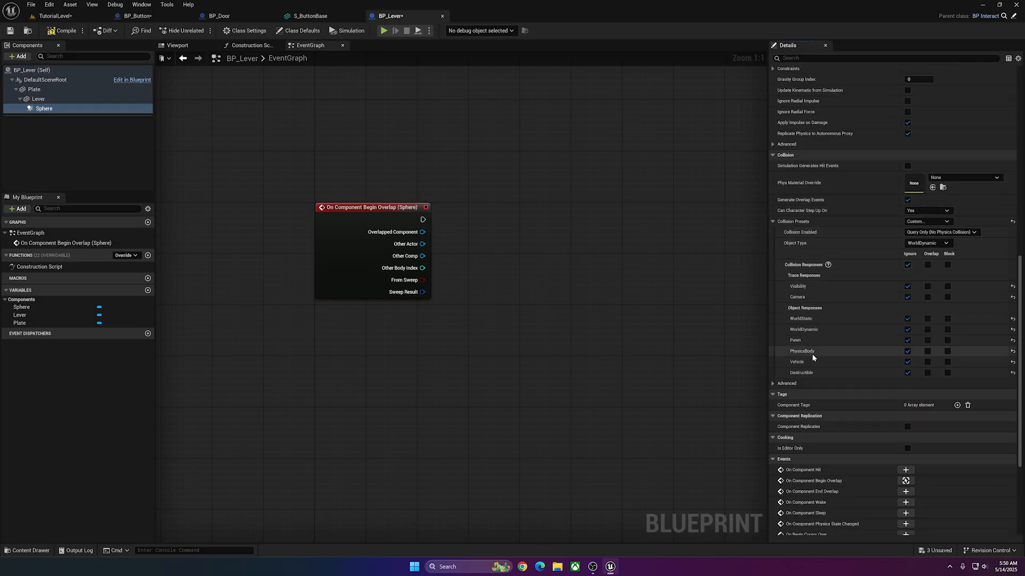
pyautogui.click(928, 340)
# Cast the overlap event's Other Actor to BP_FirstGameCharacter and connect a Flip Flop after the successful cast.
pyautogui.moveTo(539, 256); pyautogui.dragTo(449, 228, button='right')
pyautogui.moveTo(333, 215); pyautogui.dragTo(414, 231)
pyautogui.write('cast fir')
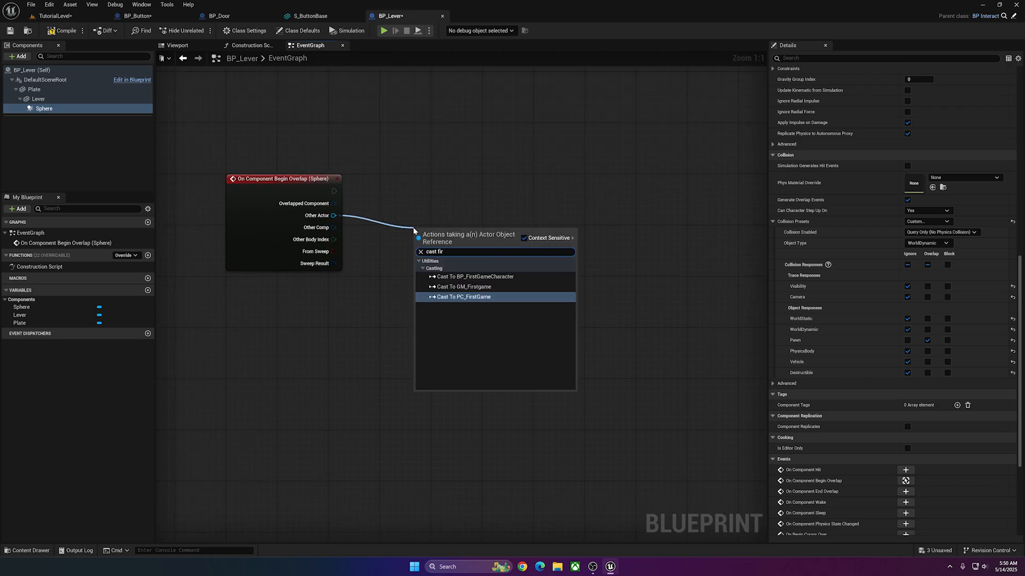
pyautogui.click(457, 276)
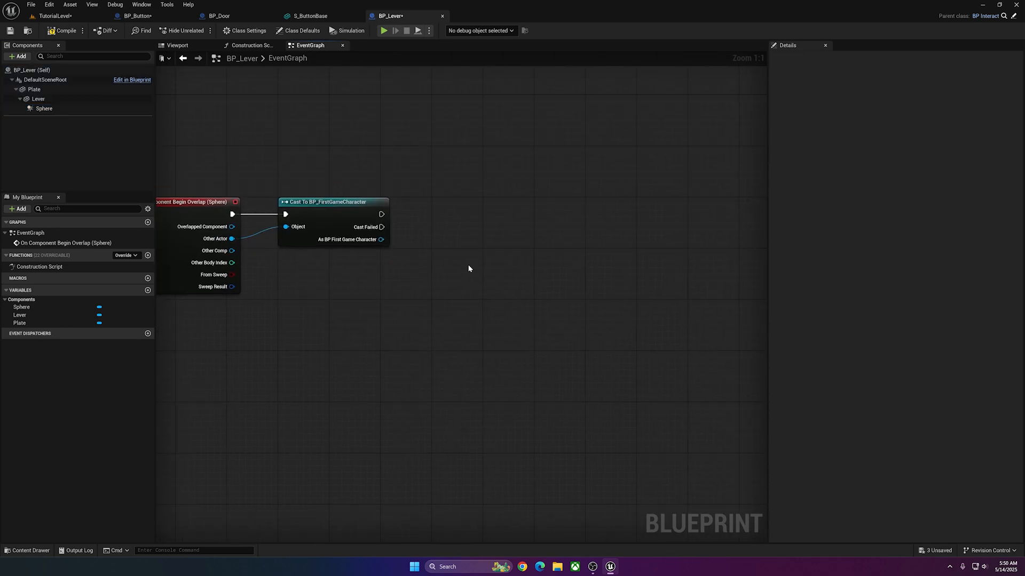
pyautogui.moveTo(476, 246); pyautogui.dragTo(490, 256)
pyautogui.write('flipfl')
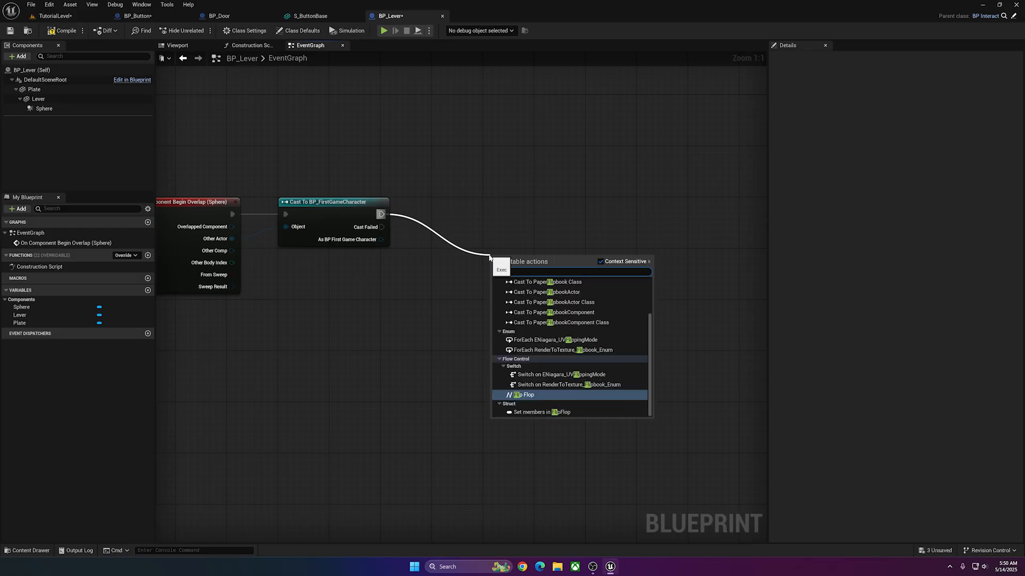
# Connect Call On to the Flip Flop's A output and Call Off to its B output.
pyautogui.write('call on')
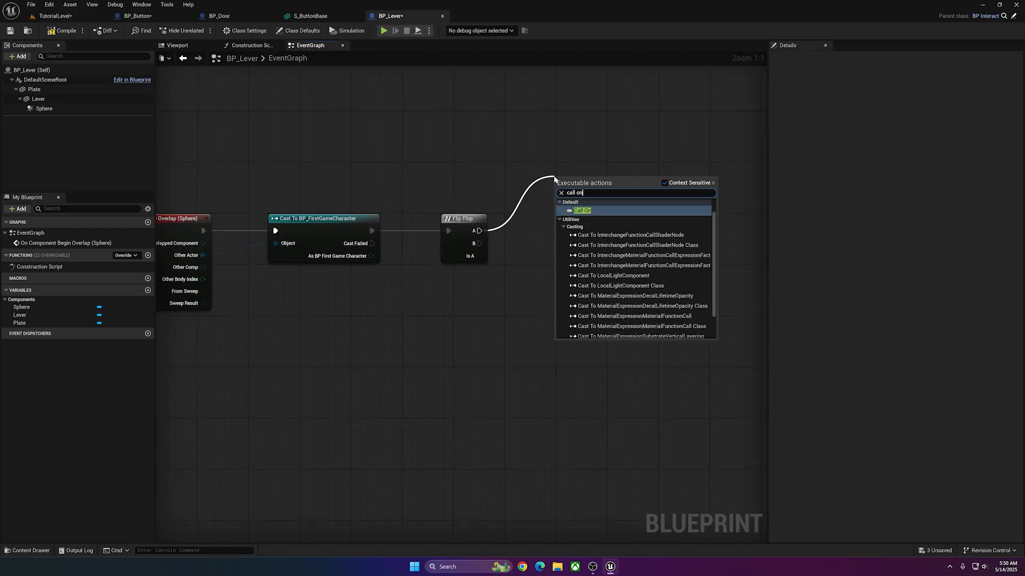
pyautogui.press('Return')
pyautogui.moveTo(479, 243); pyautogui.dragTo(568, 287)
pyautogui.write('call off')
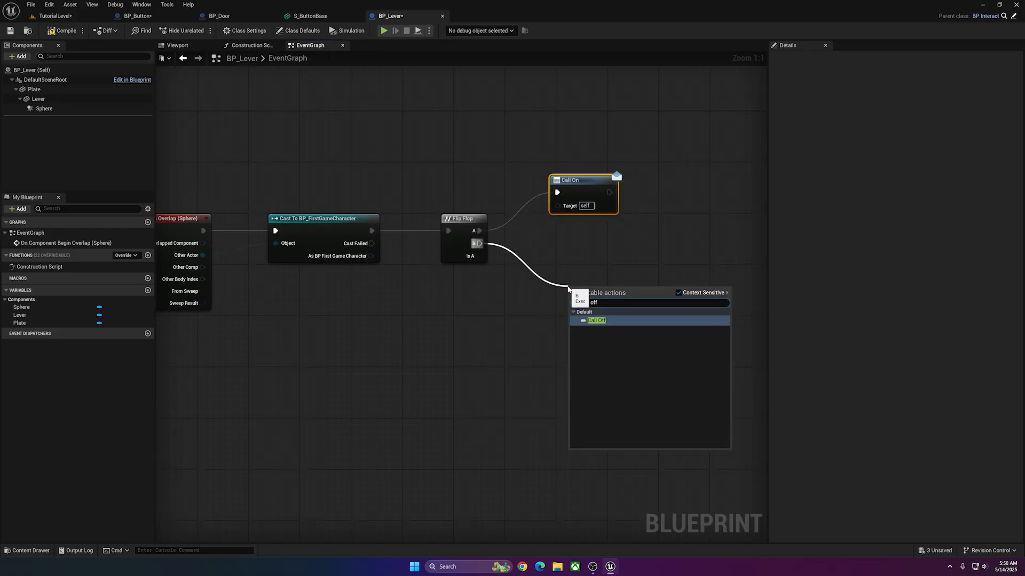
pyautogui.press('Return')
pyautogui.scroll(-2, 573, 207)
pyautogui.click(572, 206)
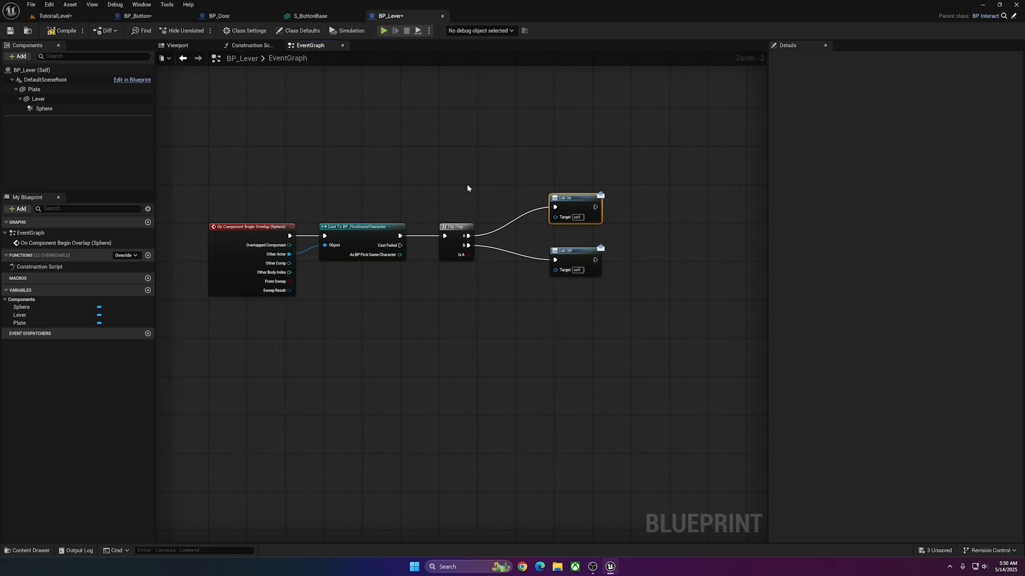
# Open BP_Interact from the Interactables folder and review its On and Off event dispatchers.
pyautogui.click(55, 17)
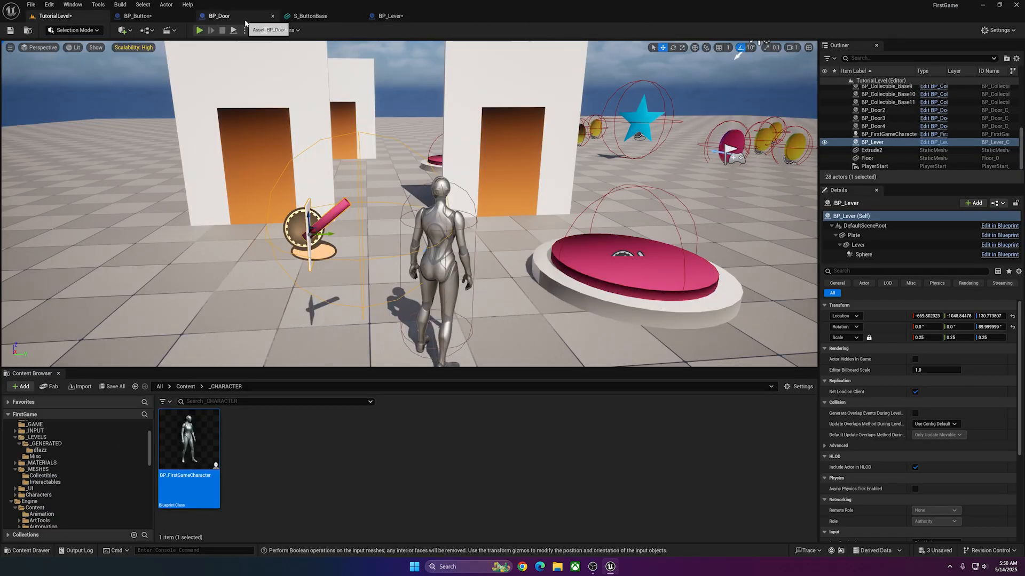
pyautogui.click(392, 16)
pyautogui.click(1003, 16)
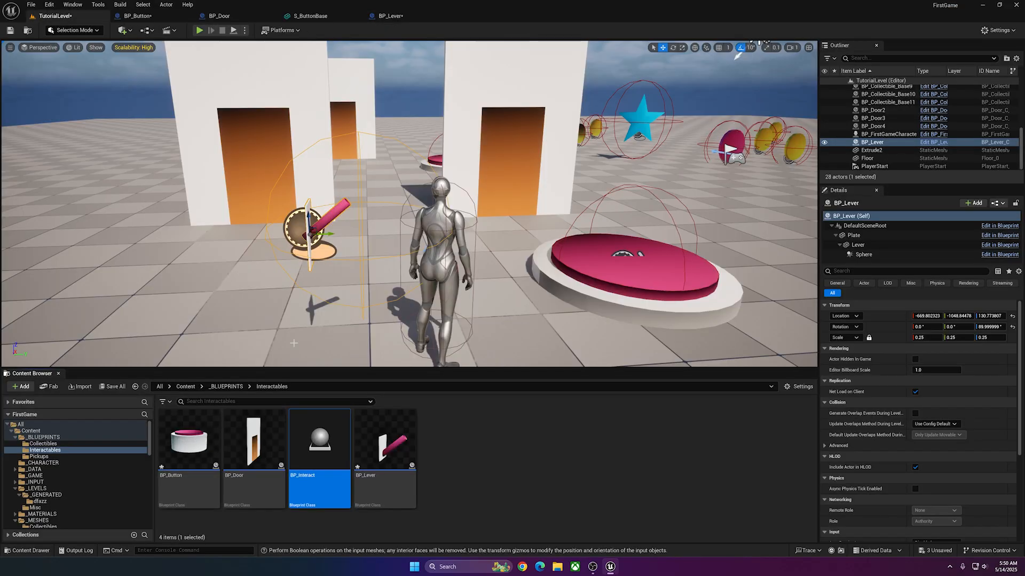
pyautogui.doubleClick(319, 483)
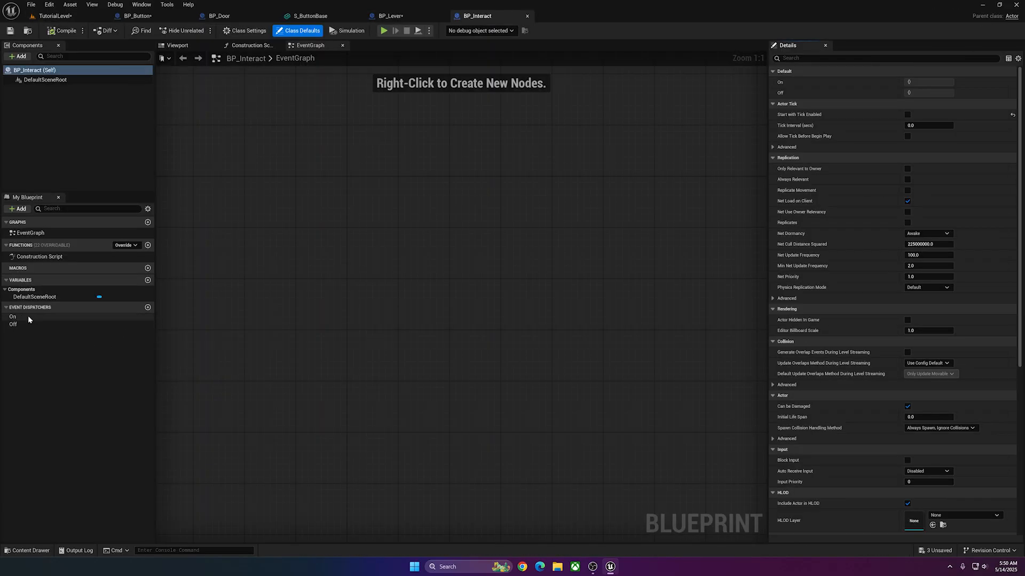
pyautogui.click(394, 16)
# Examine how BP_Button's EventGraph calls On and Off after the button press timeline.
pyautogui.click(160, 18)
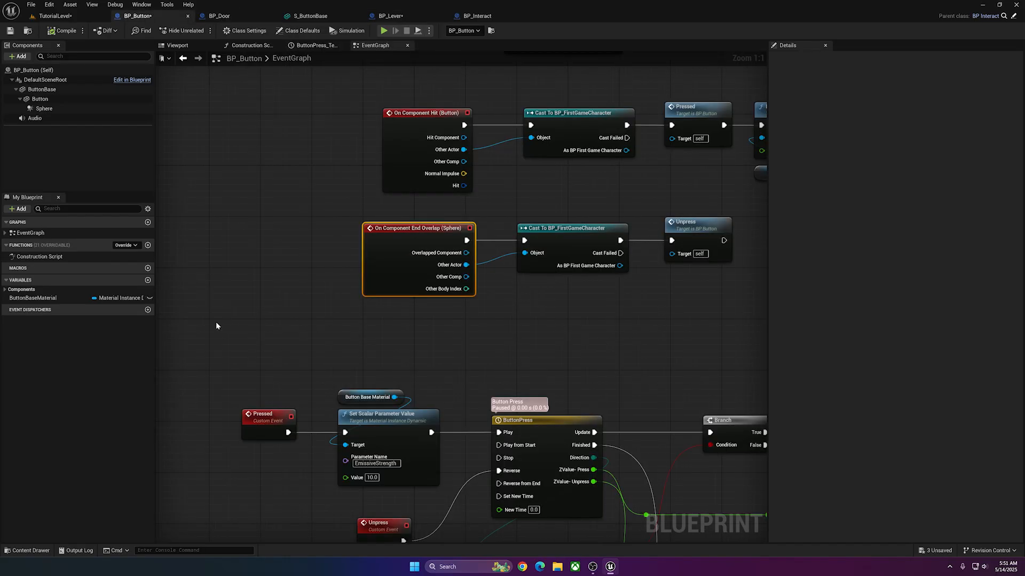
pyautogui.moveTo(584, 320); pyautogui.dragTo(433, 322, button='right')
pyautogui.scroll(-1, 499, 363)
pyautogui.moveTo(500, 364); pyautogui.dragTo(415, 146, button='right')
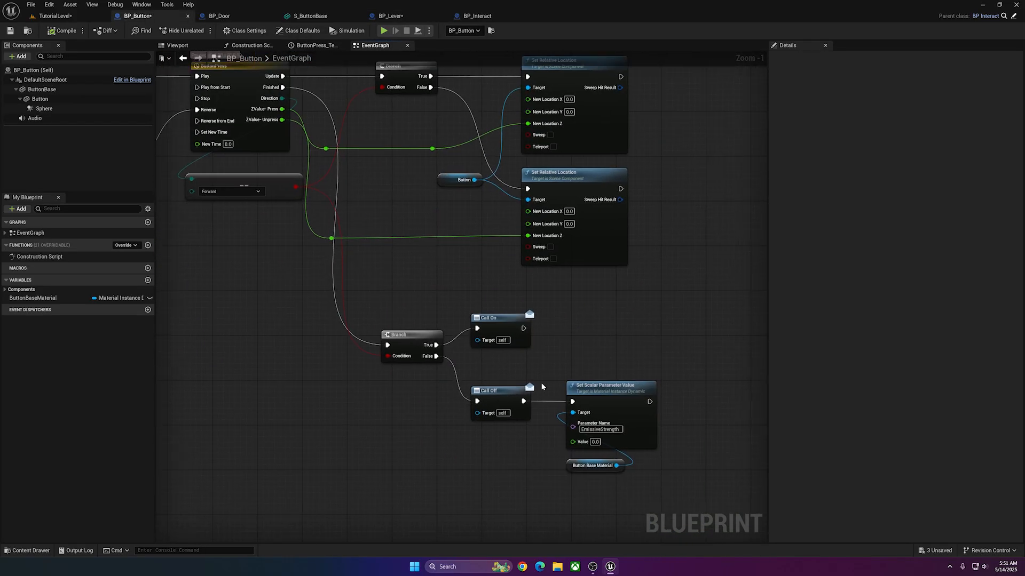
# In BP_Lever's EventGraph, move the Call On and Call Off nodes together closer to the Flip Flop.
pyautogui.click(390, 16)
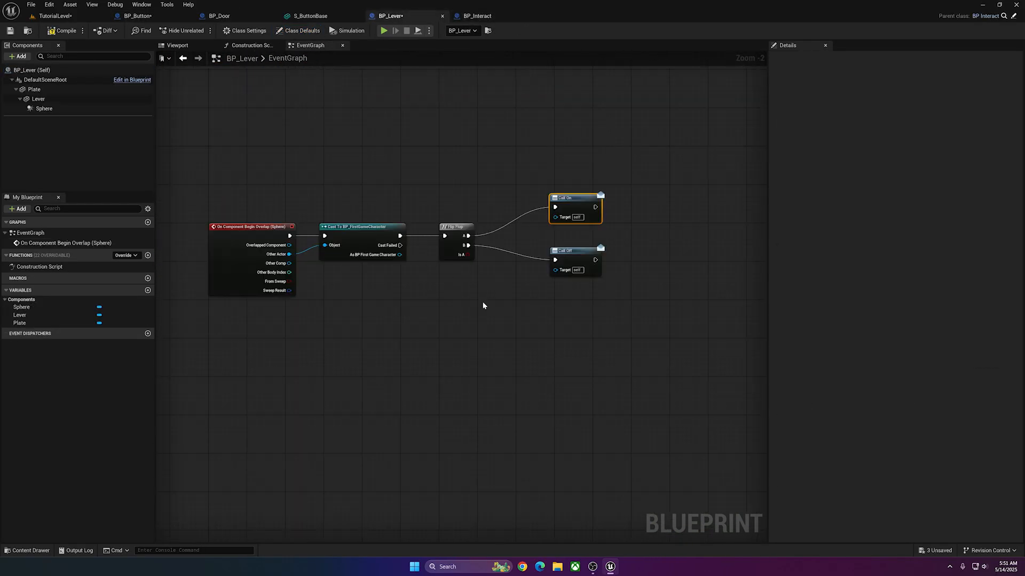
pyautogui.moveTo(569, 182); pyautogui.dragTo(564, 270)
pyautogui.click(541, 244)
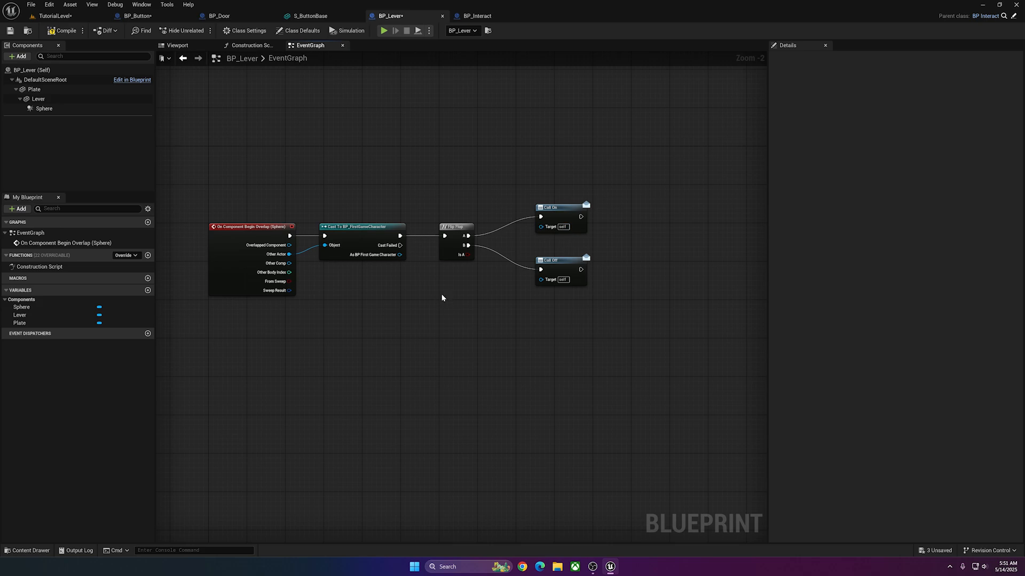
# Shift the Flip Flop, Call On and Call Off nodes away from the Cast node to leave a gap, and save BP_Lever.
pyautogui.moveTo(365, 230); pyautogui.dragTo(364, 230)
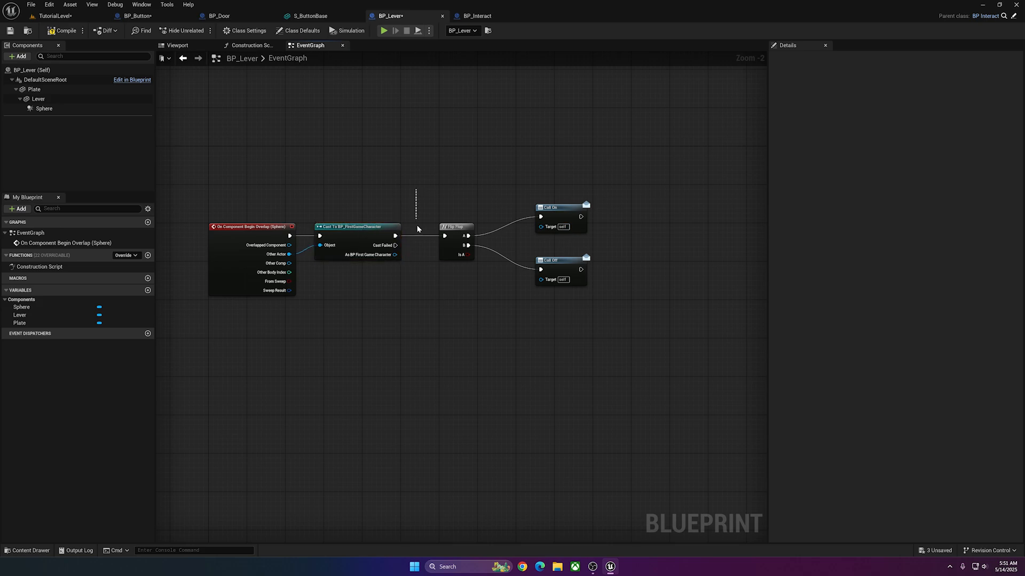
pyautogui.moveTo(417, 226); pyautogui.dragTo(626, 367)
pyautogui.click(649, 342)
pyautogui.moveTo(639, 188); pyautogui.dragTo(443, 299)
pyautogui.moveTo(457, 227); pyautogui.dragTo(495, 227)
pyautogui.moveTo(362, 227); pyautogui.dragTo(371, 226)
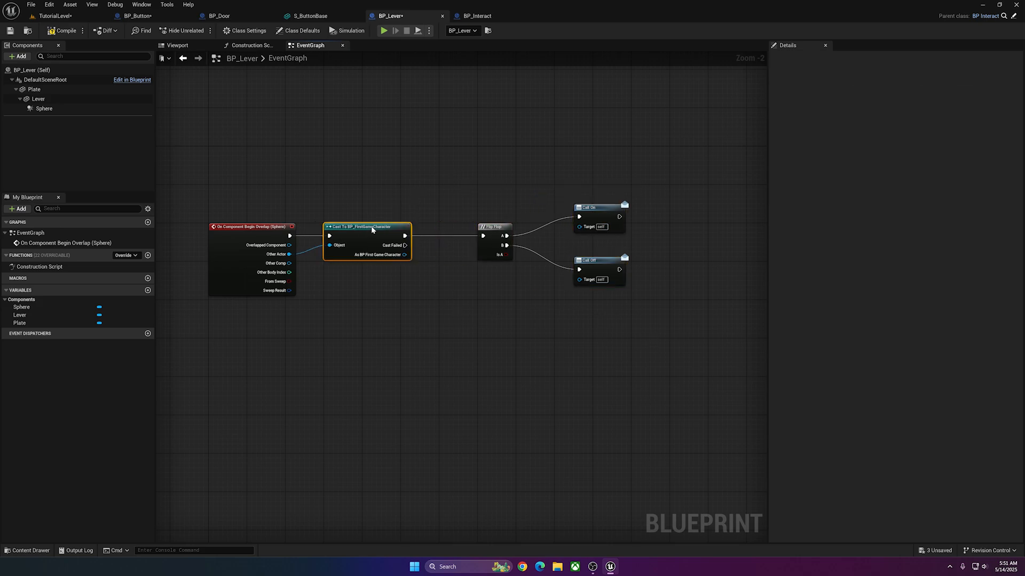
pyautogui.moveTo(448, 184); pyautogui.dragTo(628, 315)
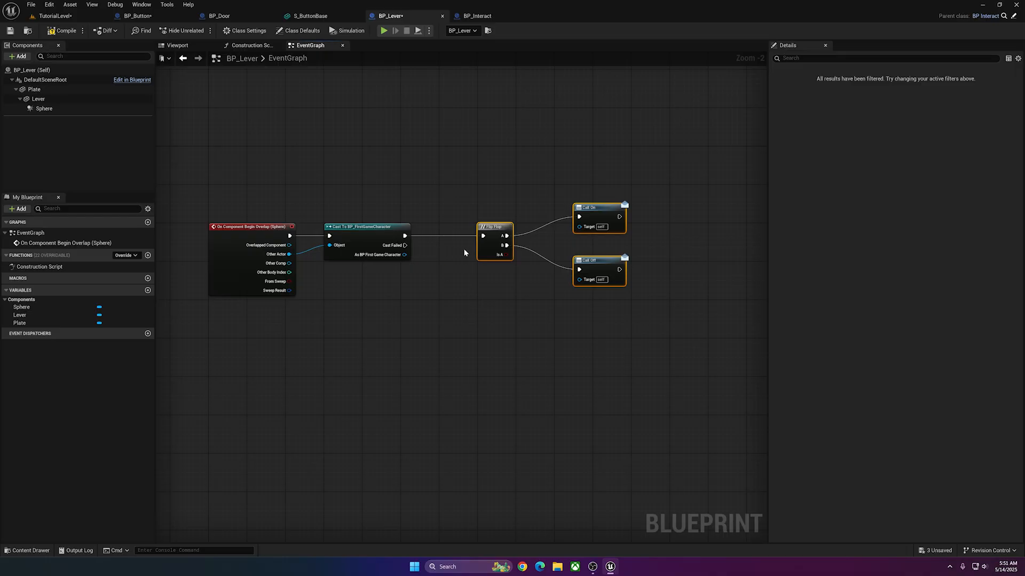
pyautogui.click(576, 310)
pyautogui.moveTo(496, 267); pyautogui.dragTo(484, 269, button='right')
pyautogui.hotkey('ctrl', 's')
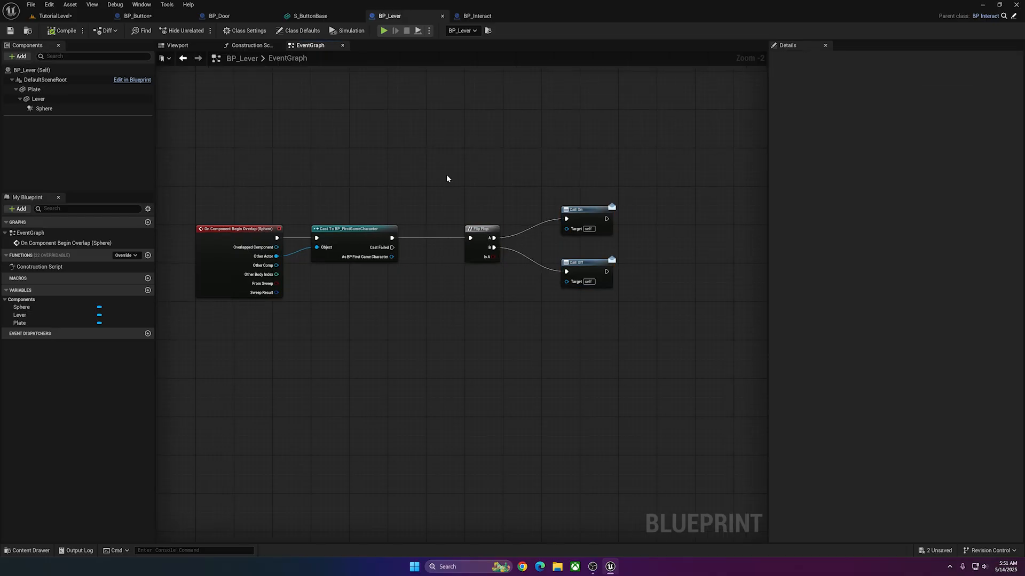
pyautogui.moveTo(382, 305); pyautogui.dragTo(404, 284, button='right')
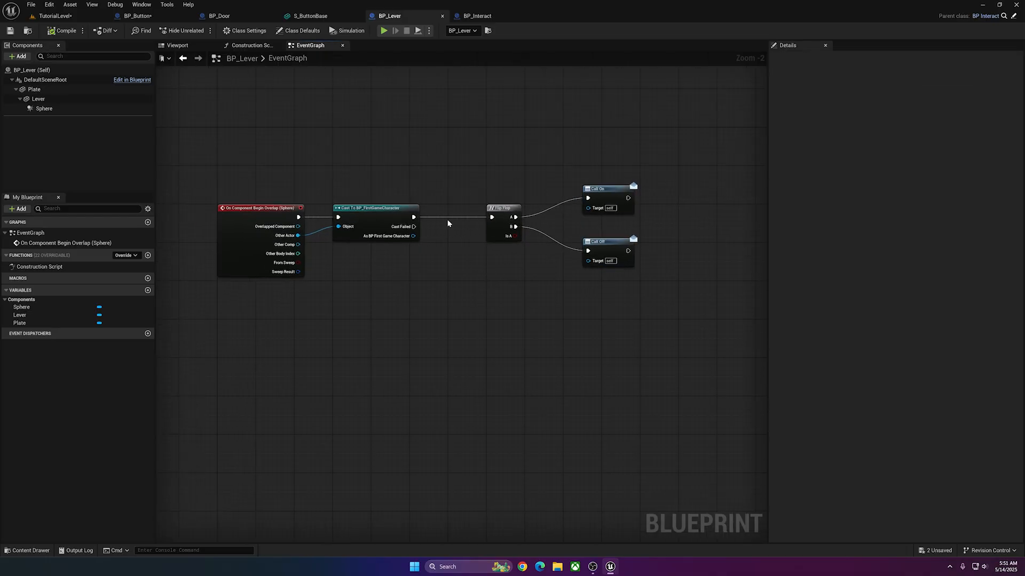
pyautogui.moveTo(669, 160); pyautogui.dragTo(504, 285)
pyautogui.click(504, 285)
# In TutorialLevel, move the BP_Lever actor farther to the side of the door, to a Y location of about -1297.
pyautogui.click(69, 17)
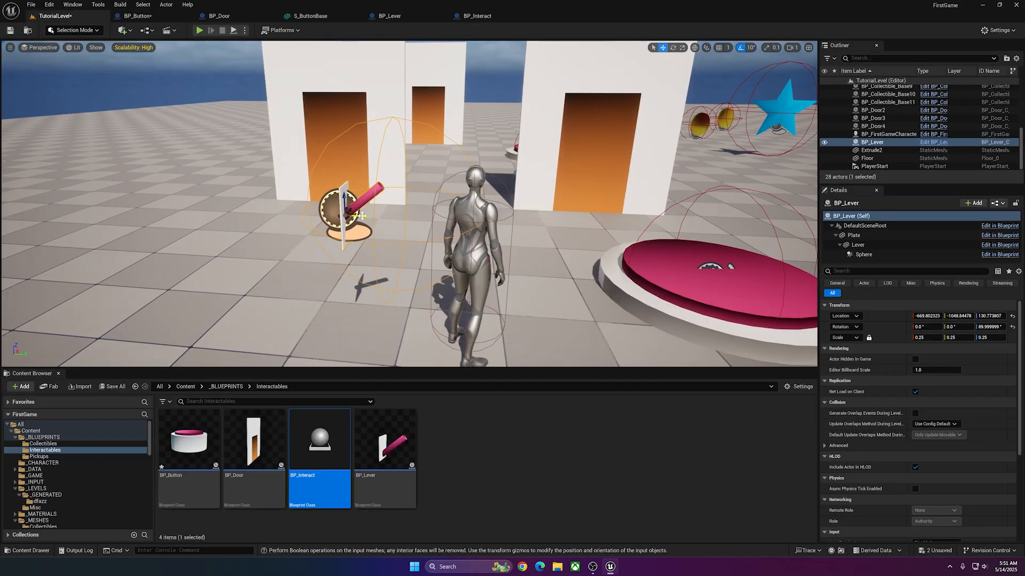
pyautogui.moveTo(362, 215); pyautogui.dragTo(113, 203)
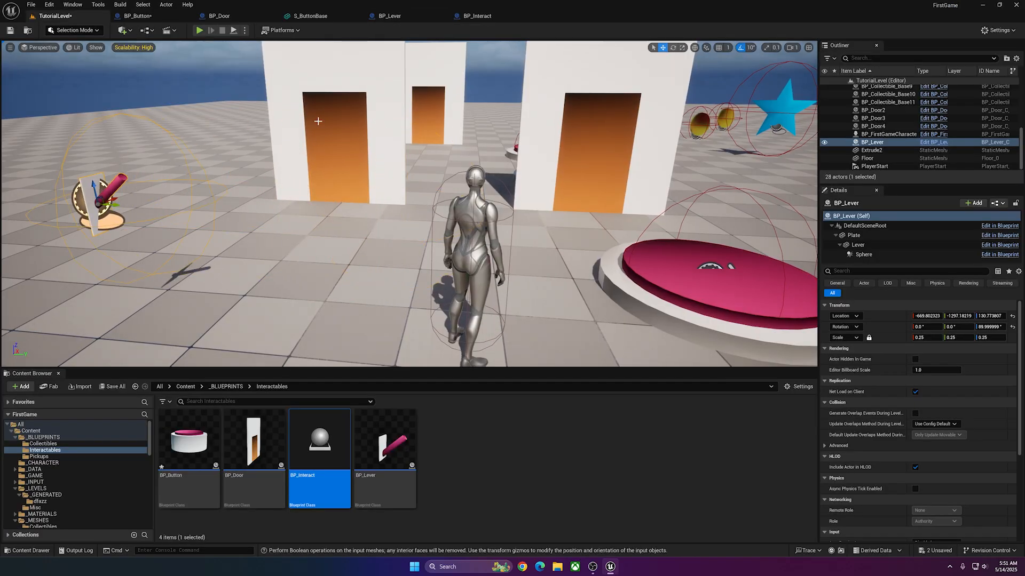
# In BP_Lever's EventGraph, add a Print String reading "Lever On" after Call On and a copy reading "Lever Off" for Call Off.
pyautogui.moveTo(491, 196); pyautogui.dragTo(566, 213)
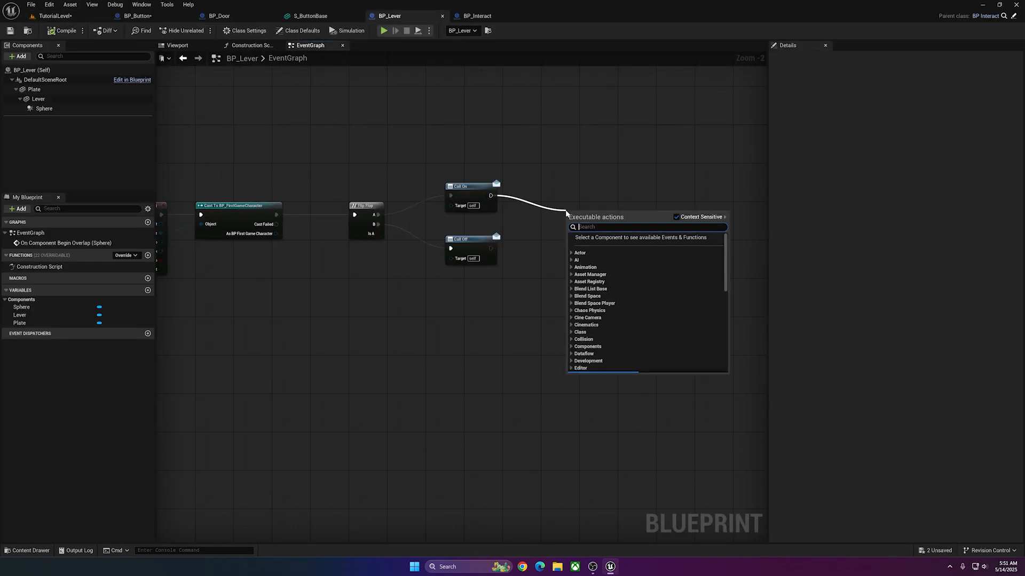
pyautogui.write('print')
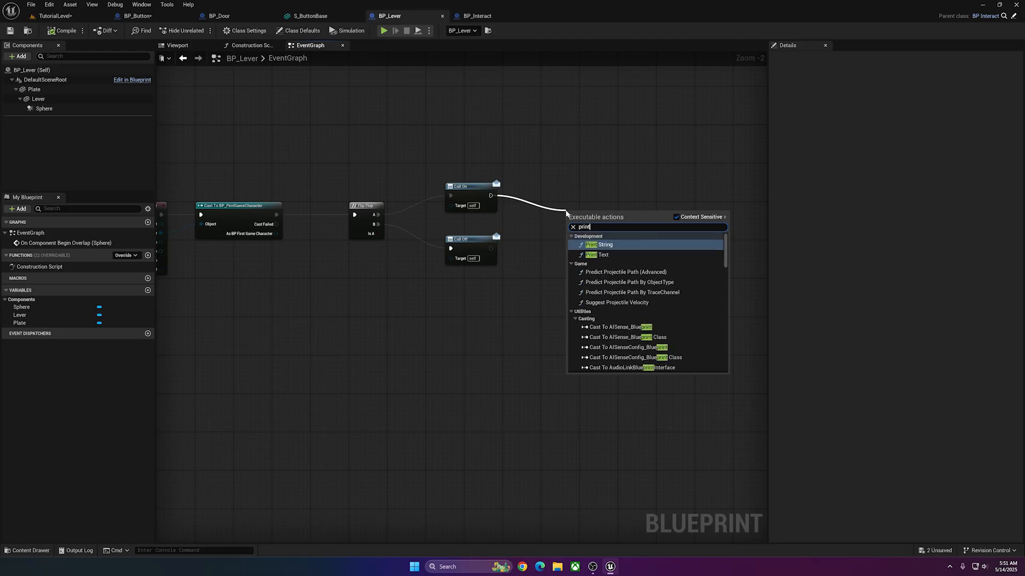
pyautogui.press('Return')
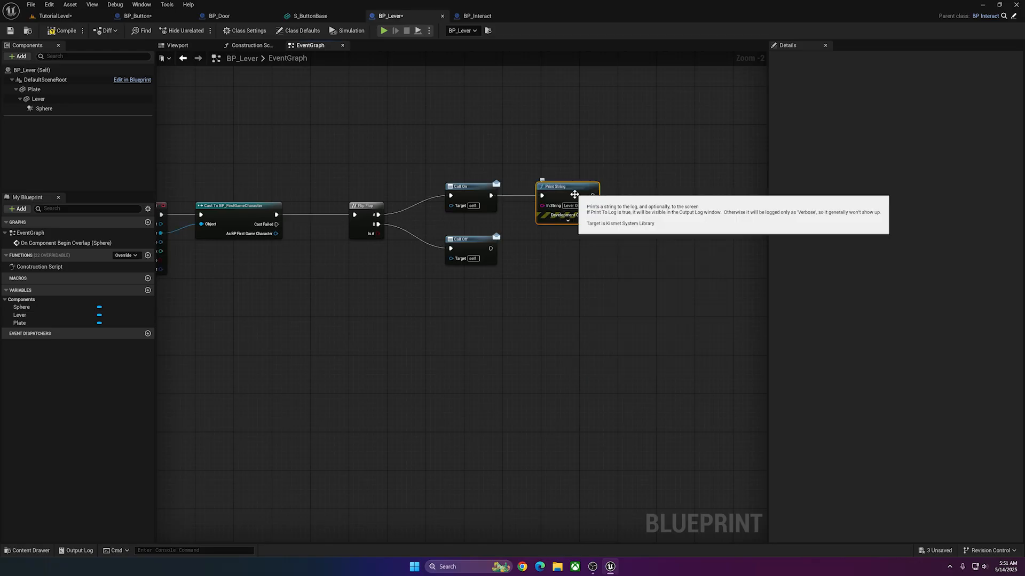
pyautogui.hotkey('ctrl', 'c')
pyautogui.hotkey('ctrl', 'v')
pyautogui.moveTo(591, 236); pyautogui.dragTo(542, 237)
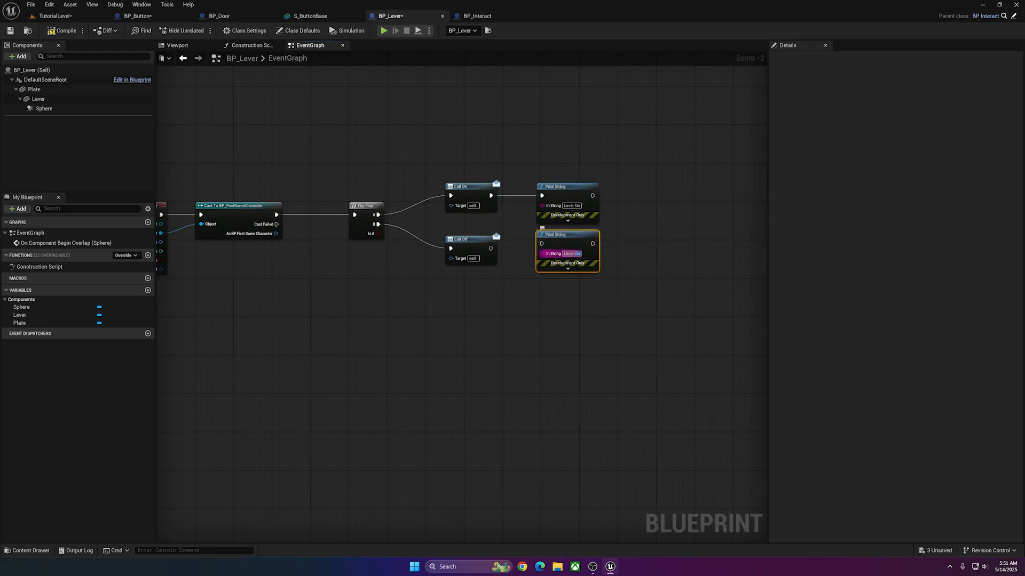
pyautogui.write('Lever Off')
pyautogui.click(581, 288)
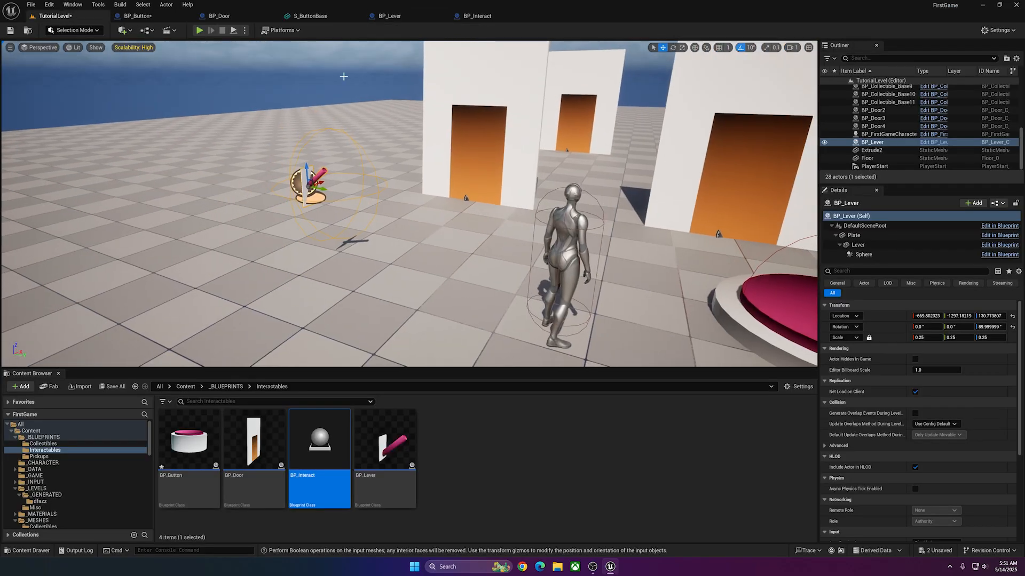
# In TutorialLevel, set Index [1] of BP_Door2's Switch array to BP_Lever and reselect the lever actor.
pyautogui.click(454, 128)
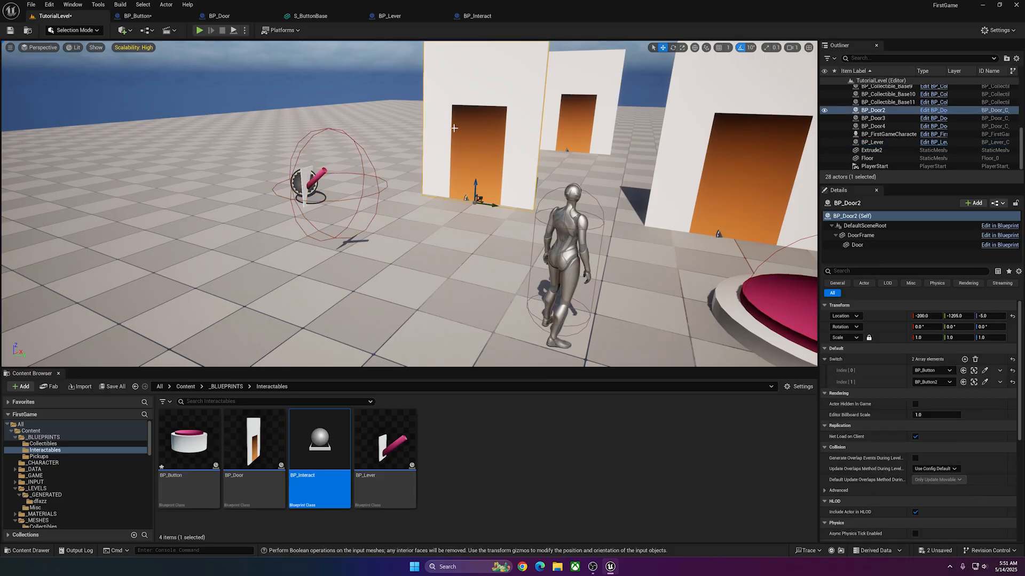
pyautogui.click(935, 382)
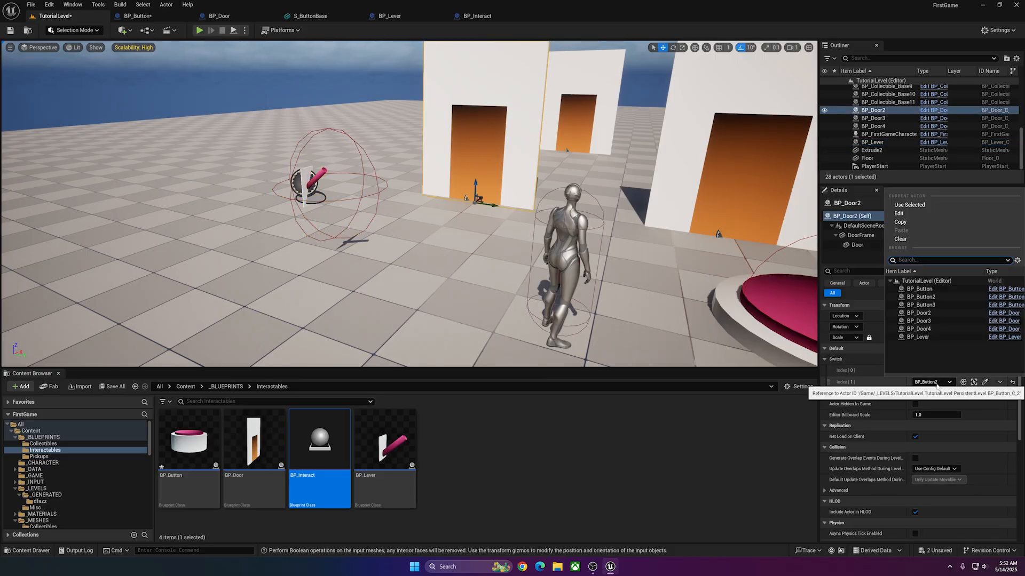
pyautogui.click(918, 337)
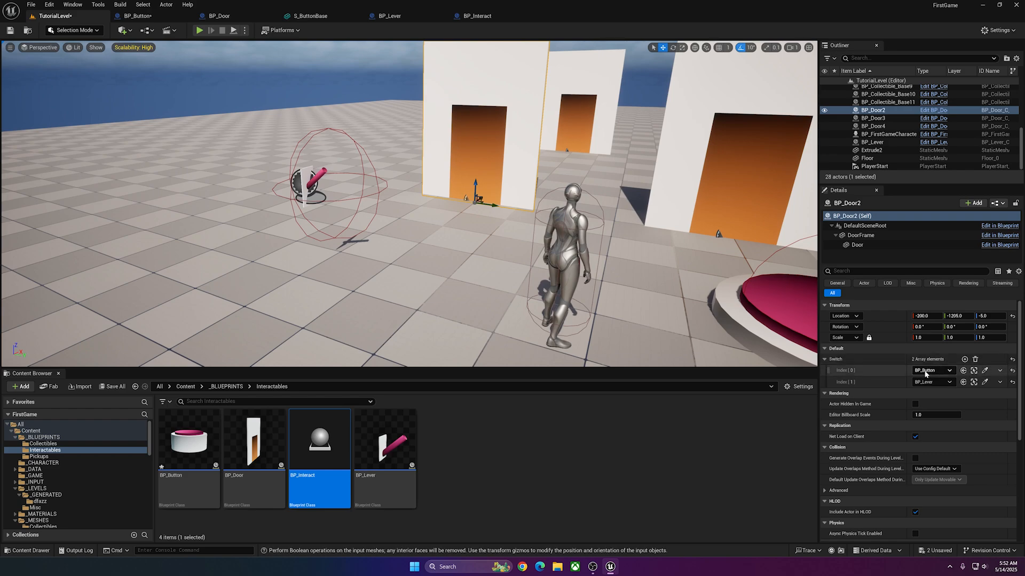
pyautogui.click(306, 181)
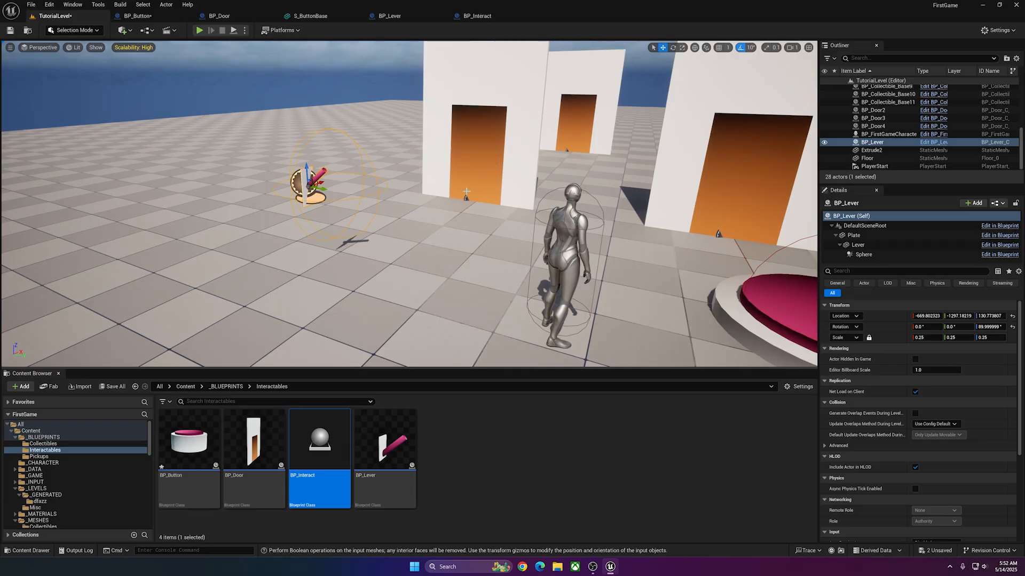
# Play-test the level by walking the character repeatedly in and out of the lever's overlap sphere to check BP_Door2, and stop the session.
pyautogui.click(199, 30)
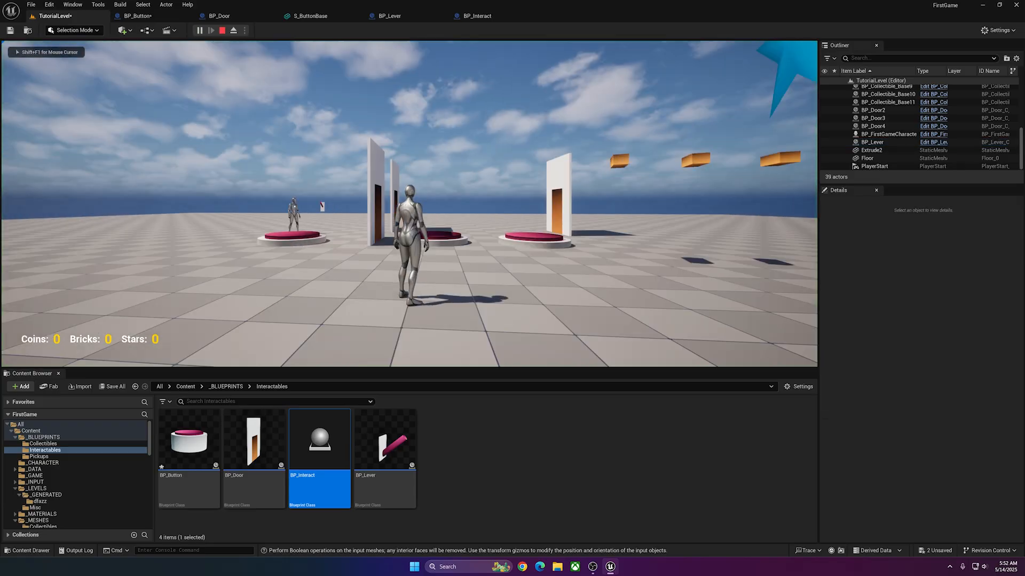
pyautogui.press('w')
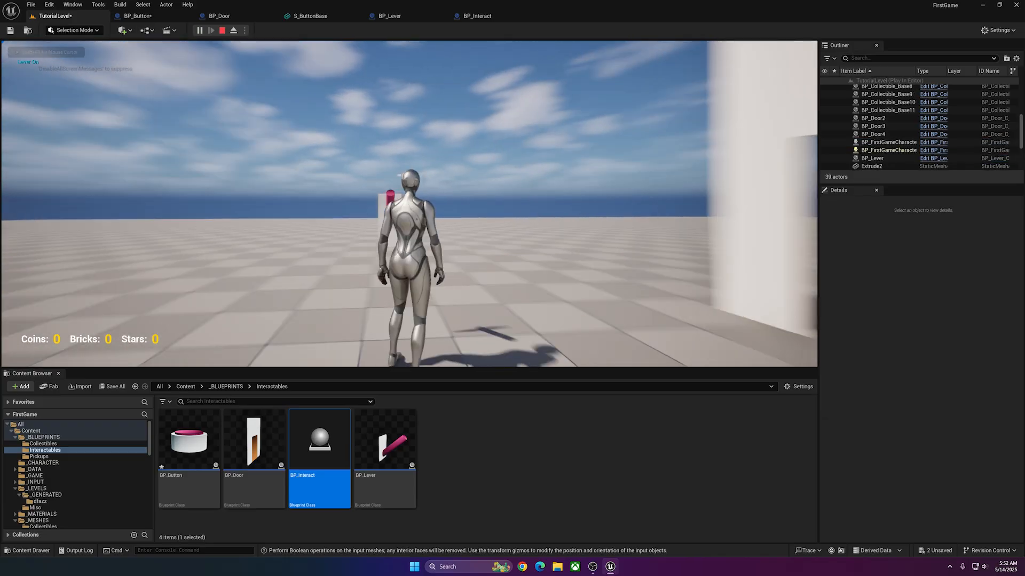
pyautogui.press('e')
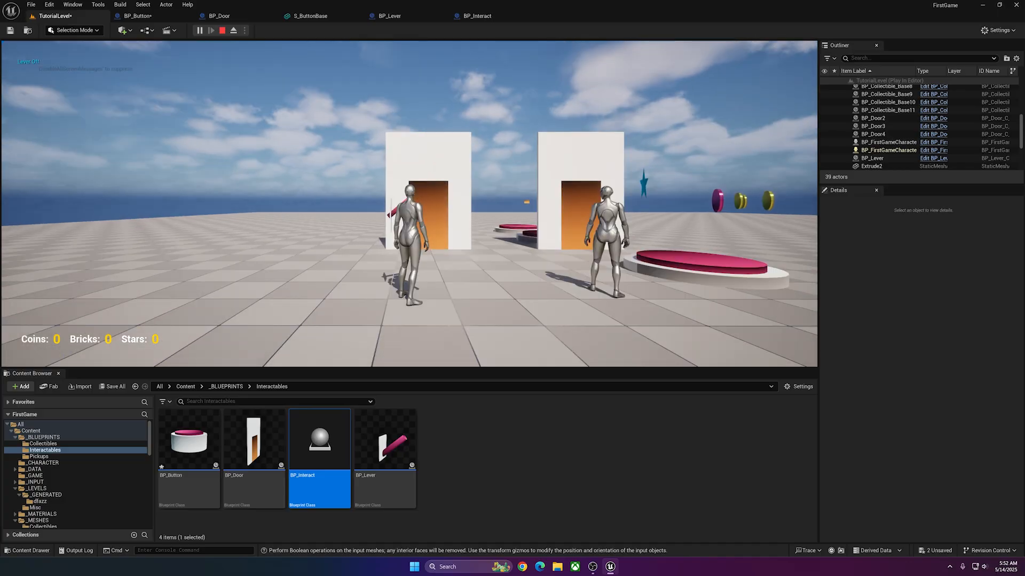
pyautogui.press('e')
pyautogui.press('s')
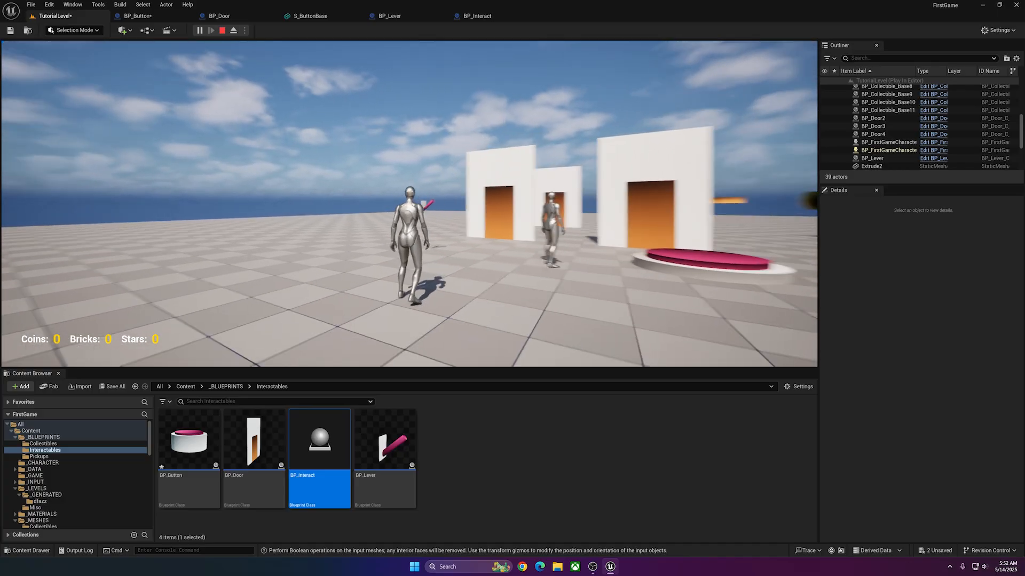
pyautogui.press('w')
pyautogui.press('e')
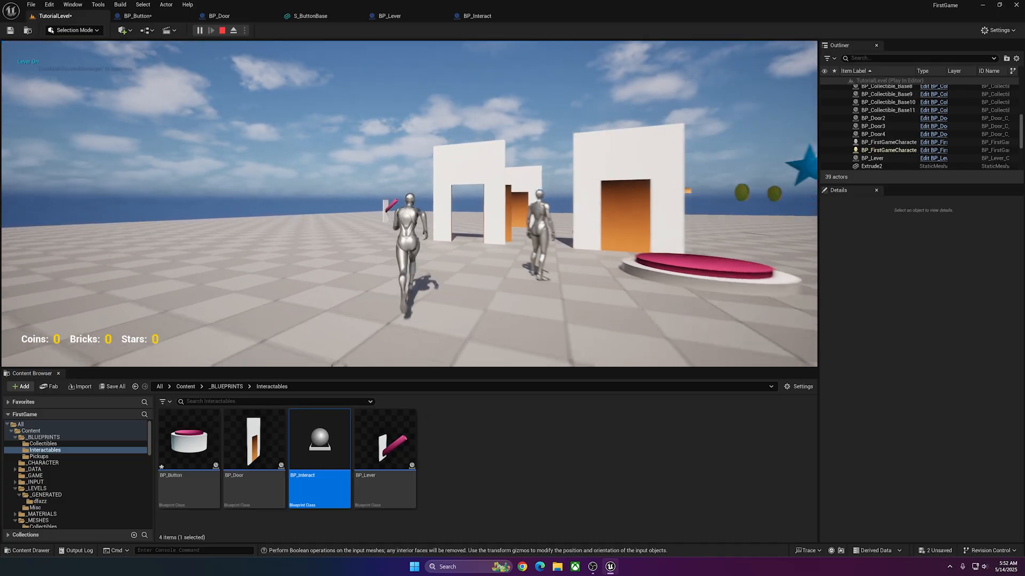
pyautogui.press('w')
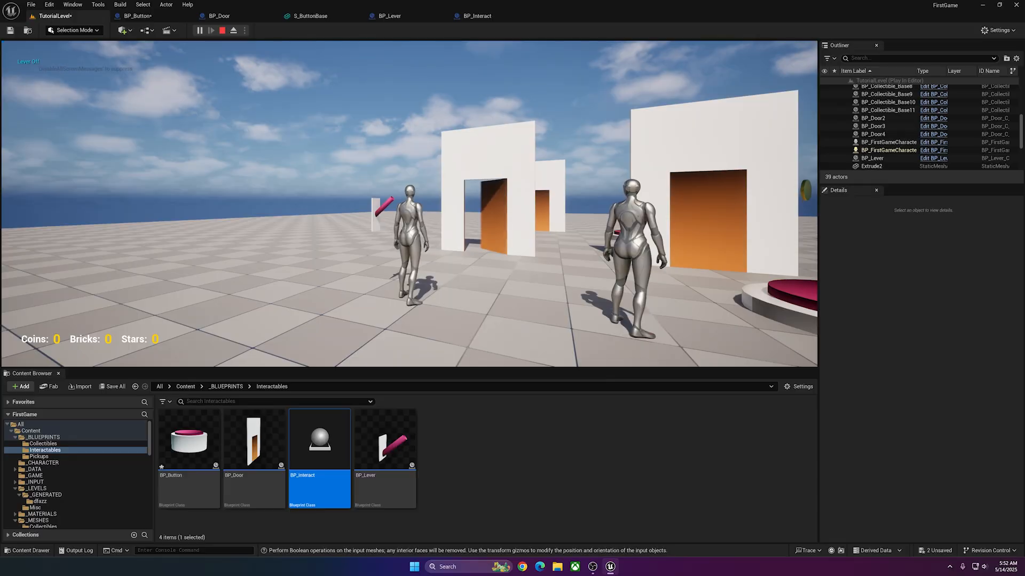
pyautogui.press('w')
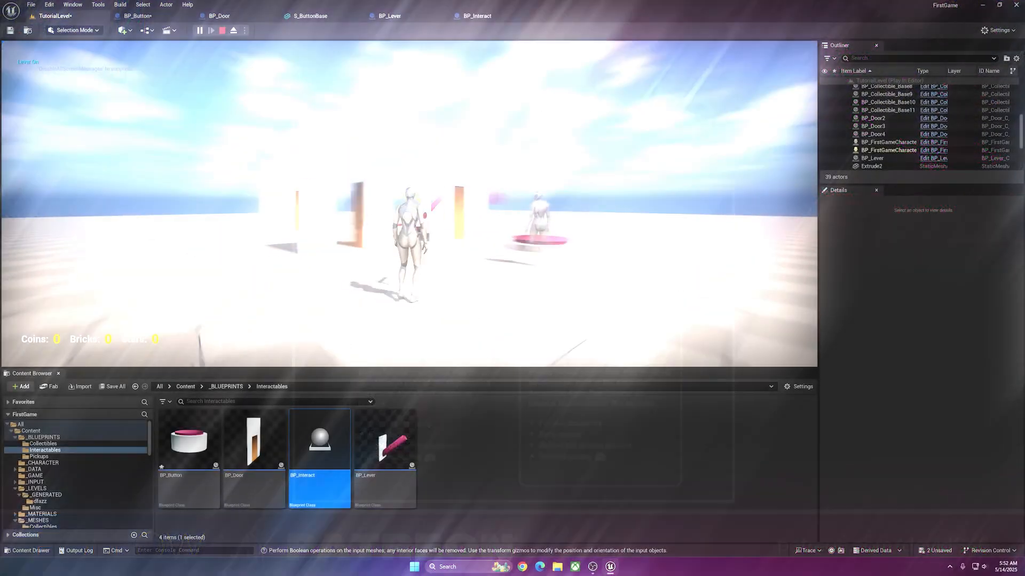
pyautogui.press('s')
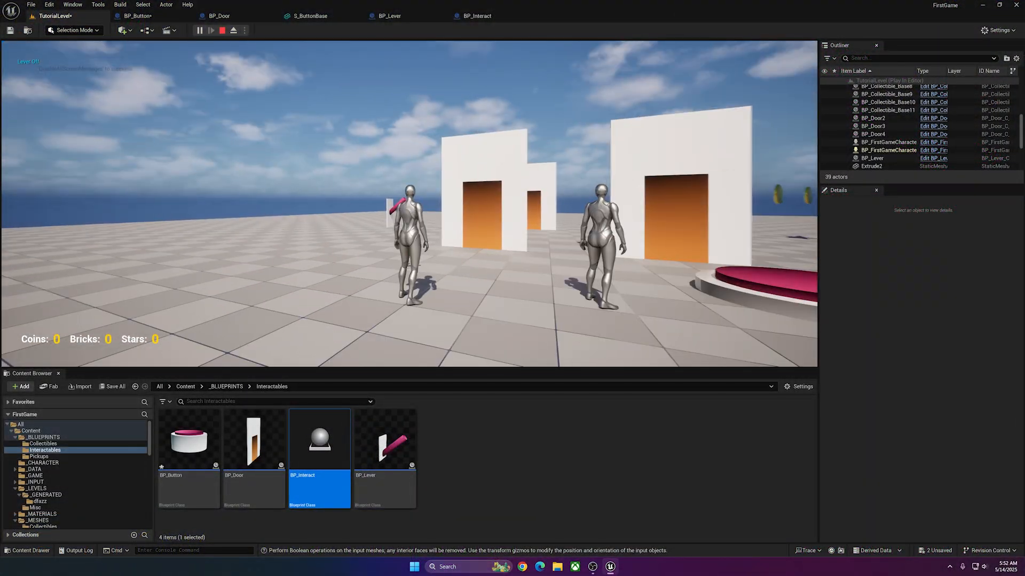
pyautogui.press('s')
pyautogui.press('s')
pyautogui.press('e')
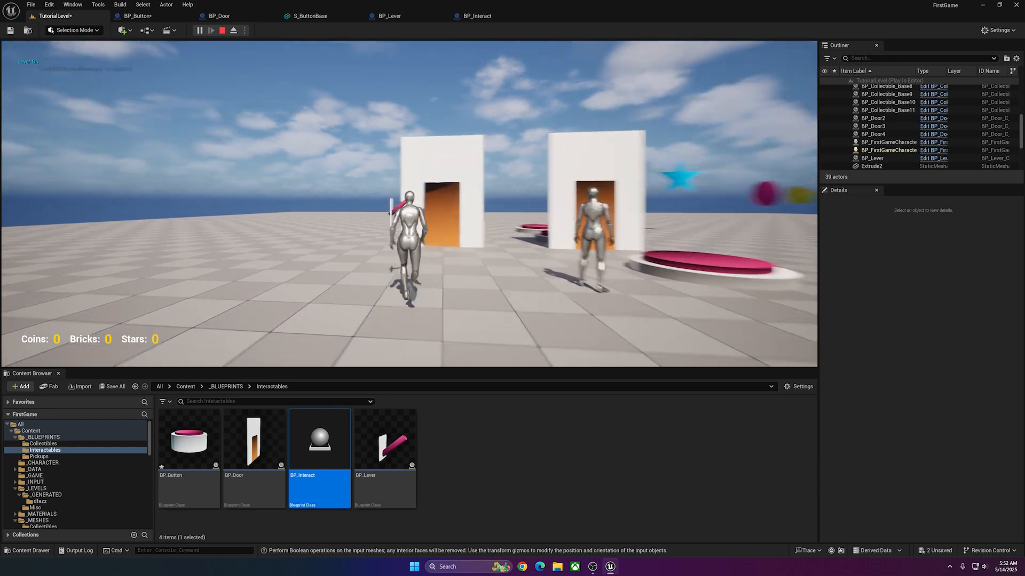
pyautogui.press('e')
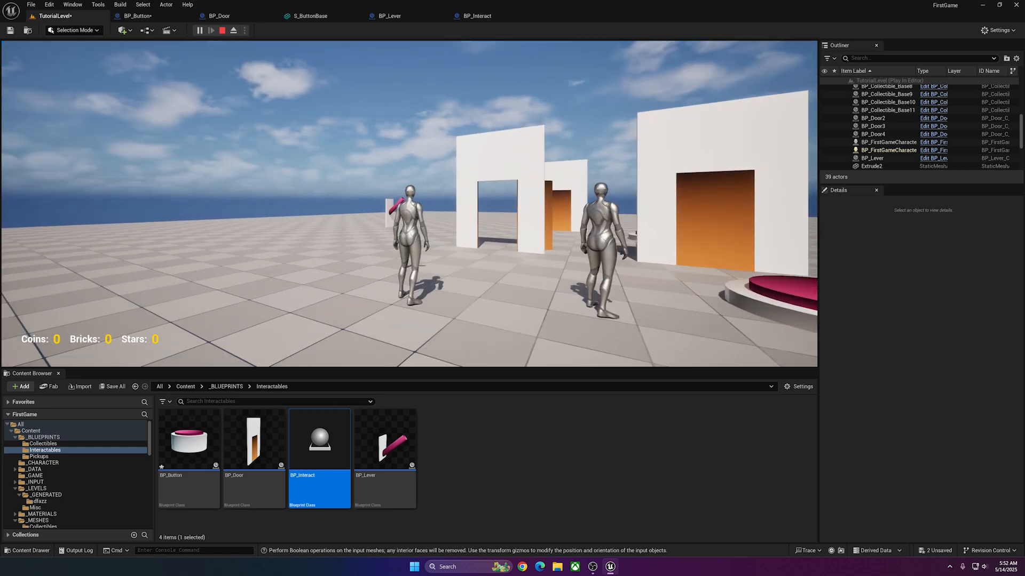
pyautogui.press('s')
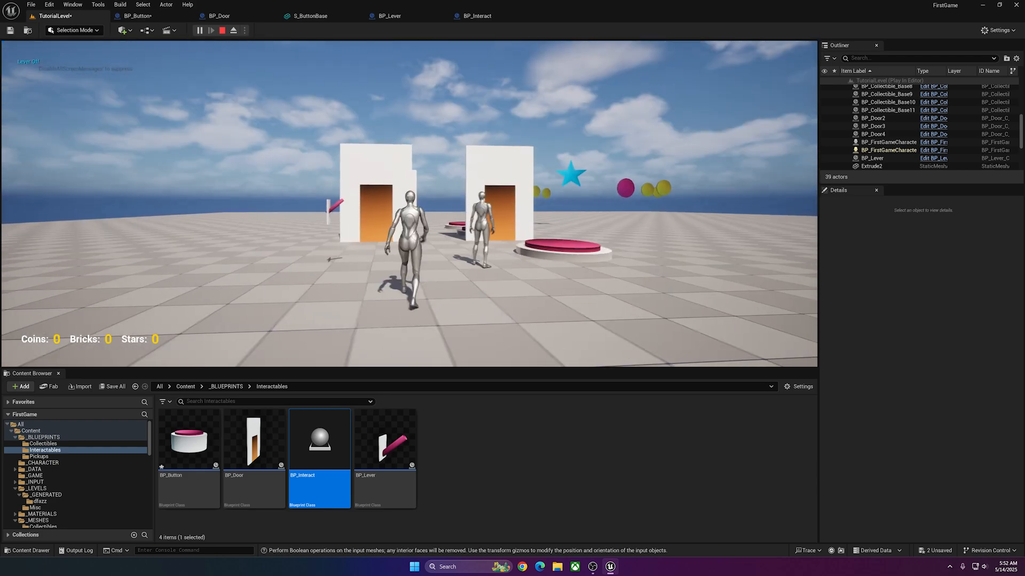
pyautogui.press('Escape')
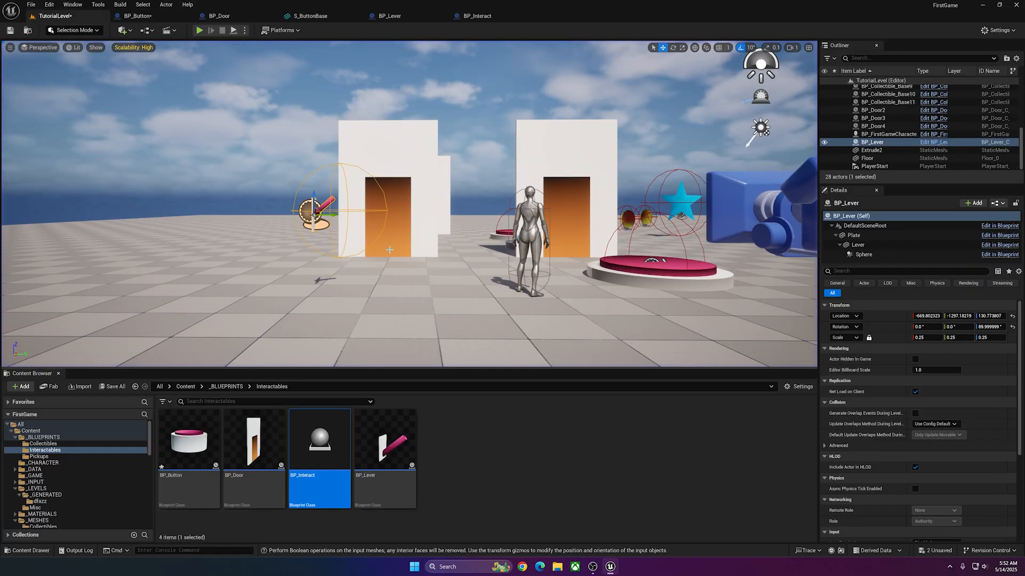
pyautogui.moveTo(392, 232)
pyautogui.mouseDown(button='right')
pyautogui.moveTo(392, 243)
pyautogui.moveTo(392, 232)
pyautogui.mouseUp(button='right')
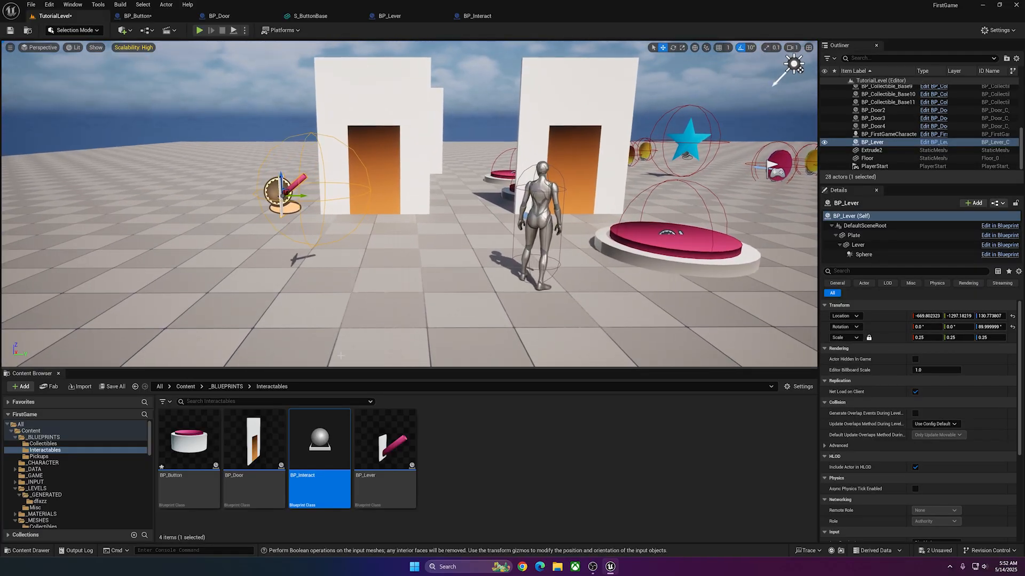